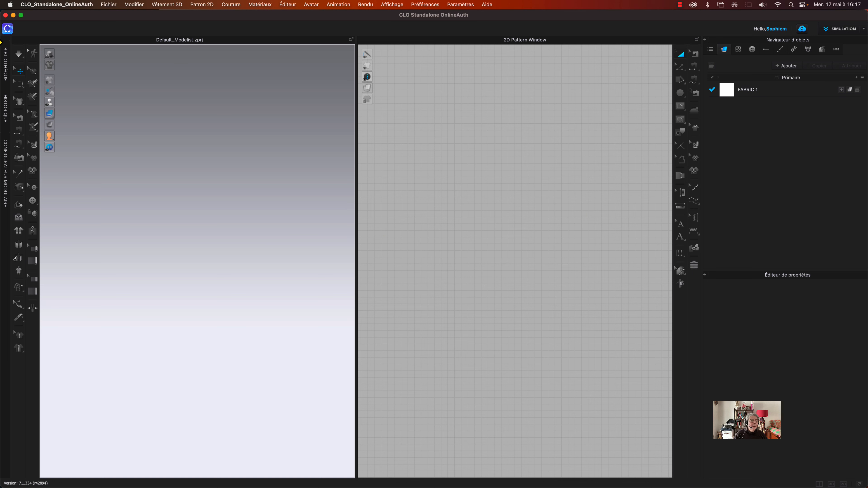
Load the FV2_Feifei.avt avatar from the library's Avatar folder into the 3D scene
left_click(8, 65)
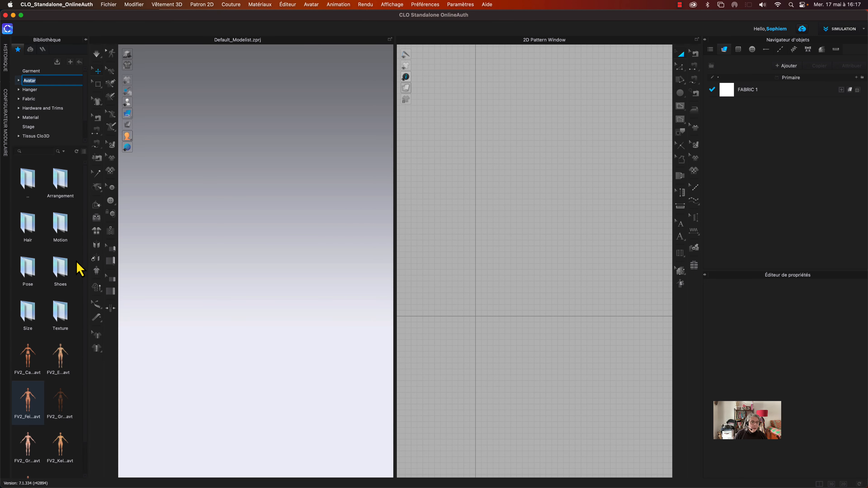
mouse_move(27, 401)
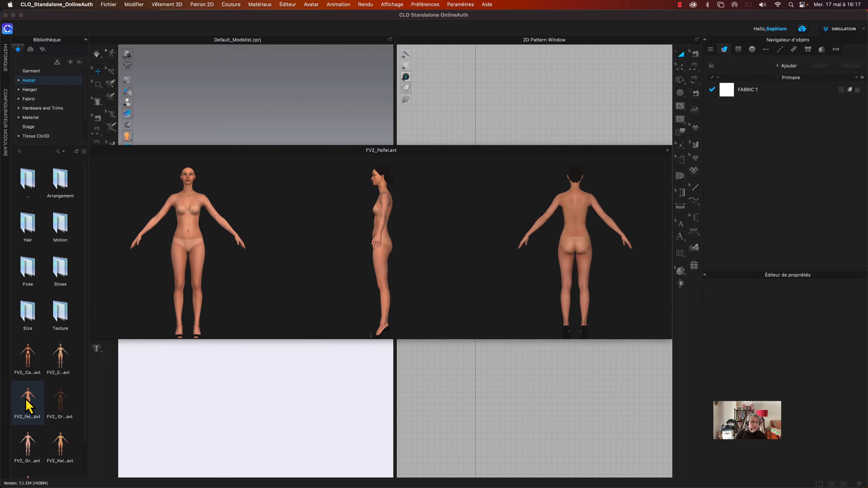
double_click(26, 404)
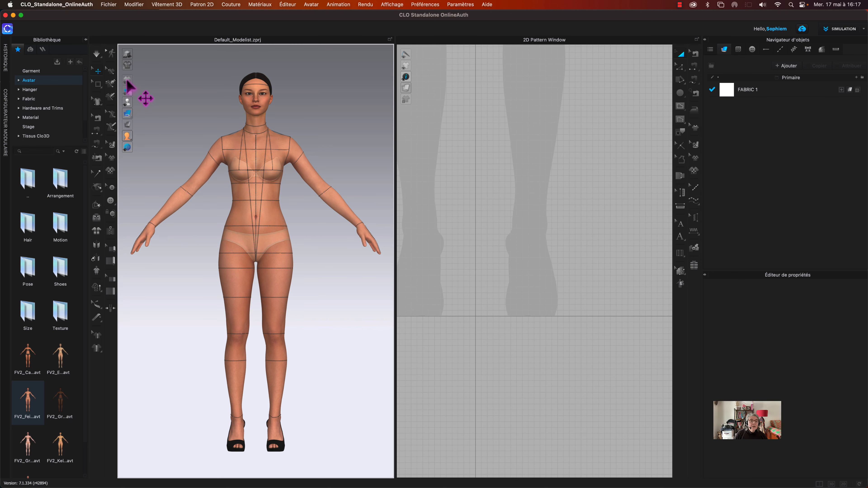
Toggle the display of the avatar's measurement lines off and back on
mouse_move(127, 102)
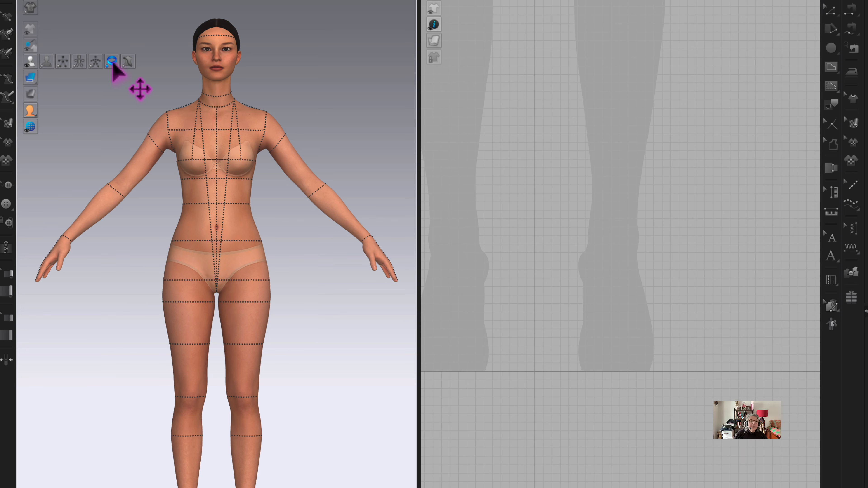
left_click(112, 62)
left_click(111, 62)
Delete the avatar's hair so that the head is bare
scroll(295, 74, "down", 2)
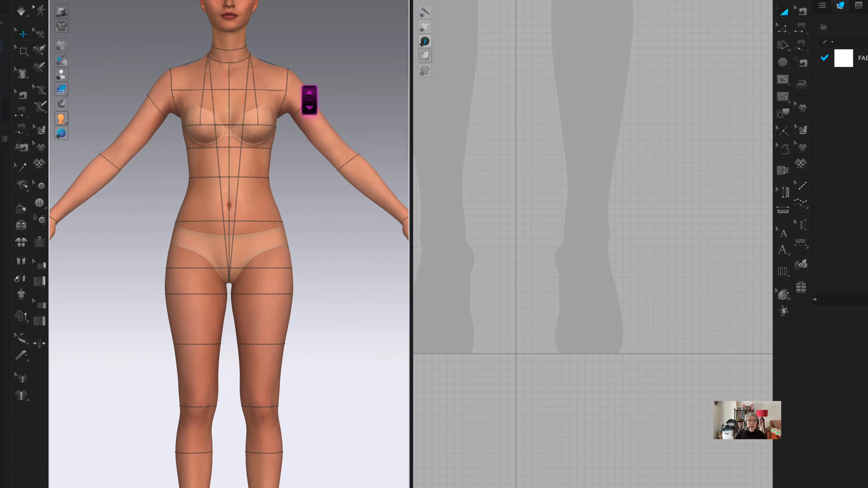
scroll(296, 73, "up", 5)
middle_click_drag(246, 173, 248, 157)
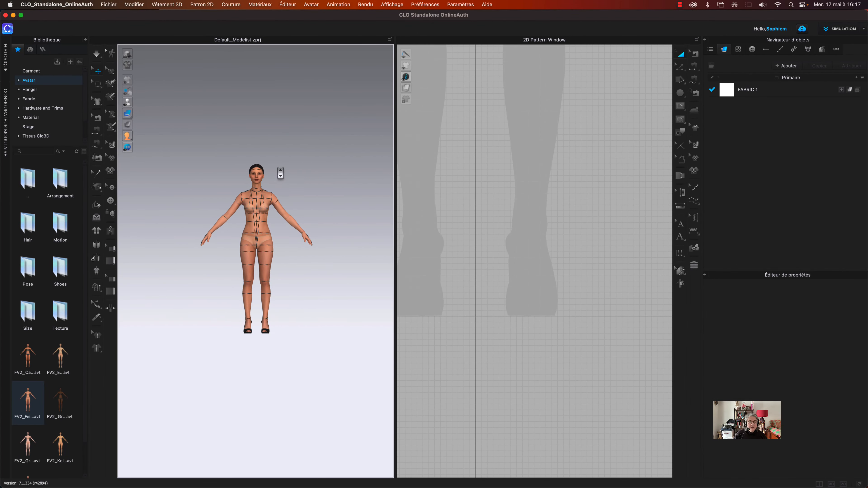
scroll(286, 173, "down", 3)
scroll(282, 287, "down", 3)
scroll(291, 235, "down", 4)
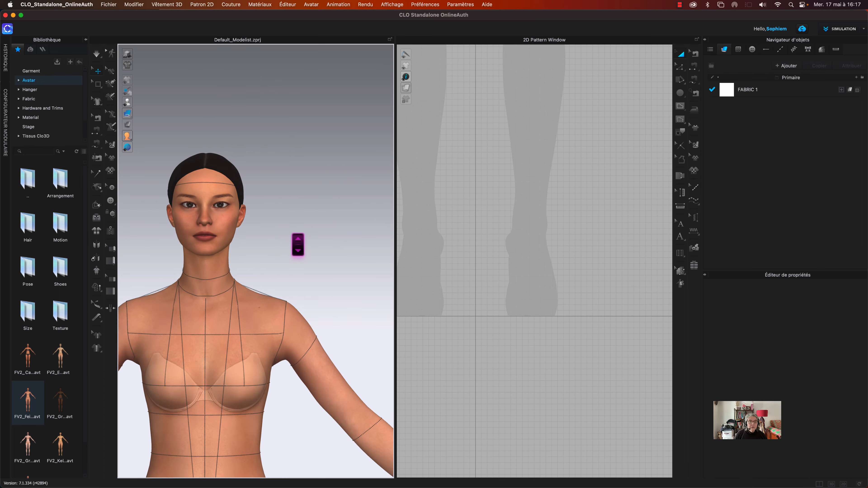
middle_click_drag(280, 215, 359, 243)
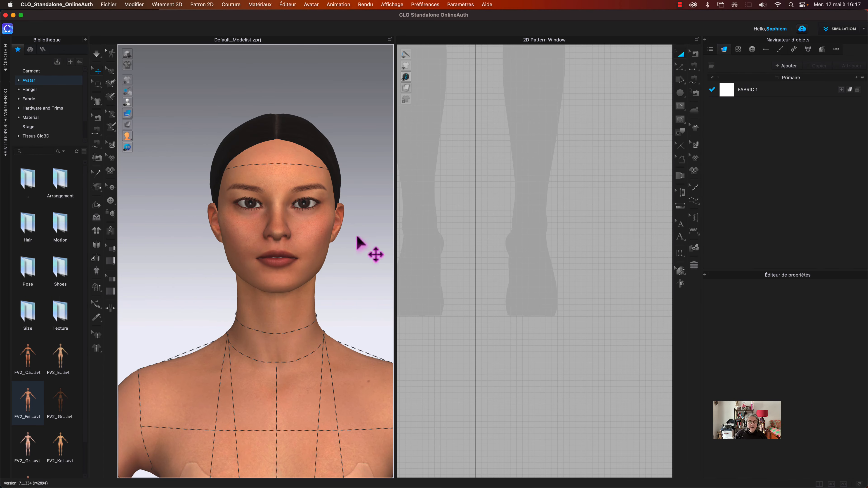
left_click(326, 152)
right_click(326, 148)
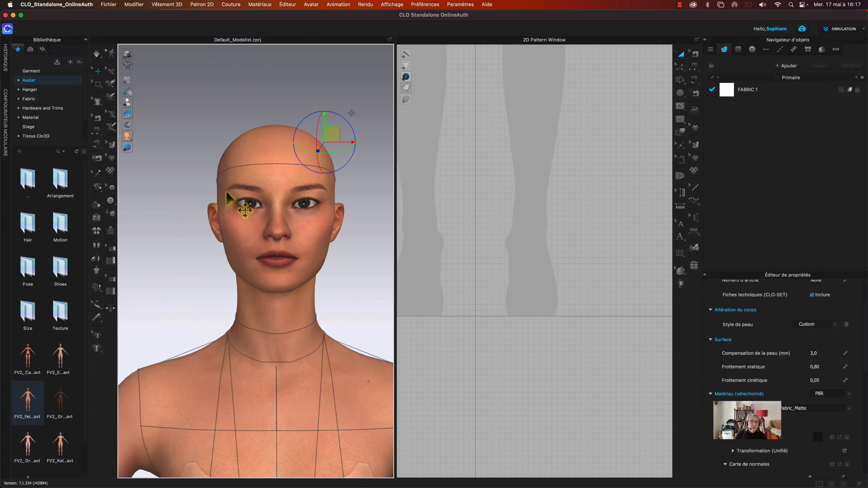
Select the avatar's head, try the Naomi skin style, and replace it with a fair, freckled skin style
mouse_move(204, 138)
right_mouse_down()
mouse_move(243, 142)
mouse_move(209, 128)
right_mouse_up()
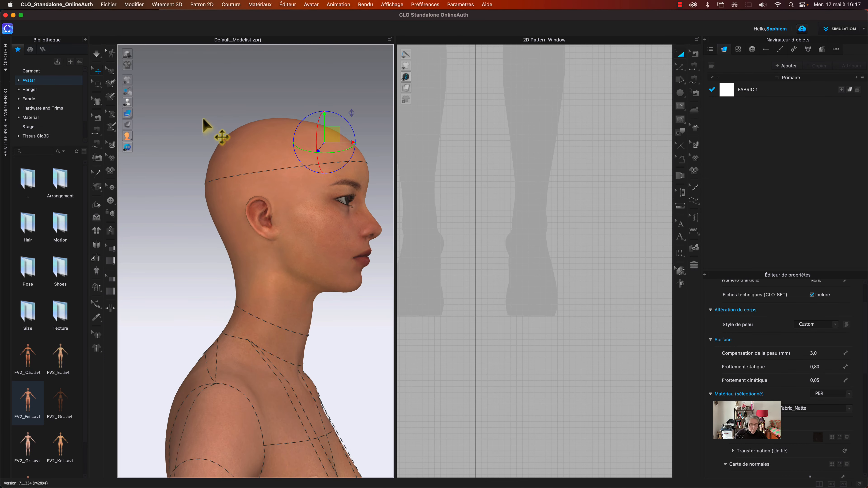
middle_click_drag(201, 122, 175, 172)
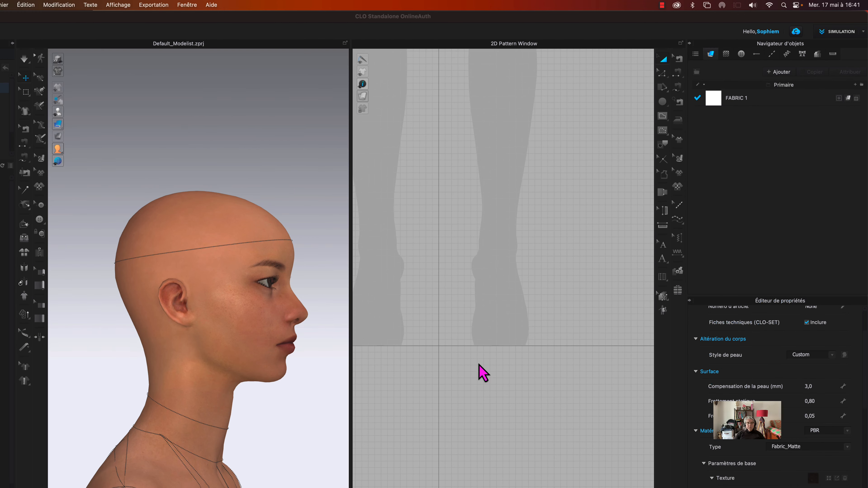
left_click(263, 344)
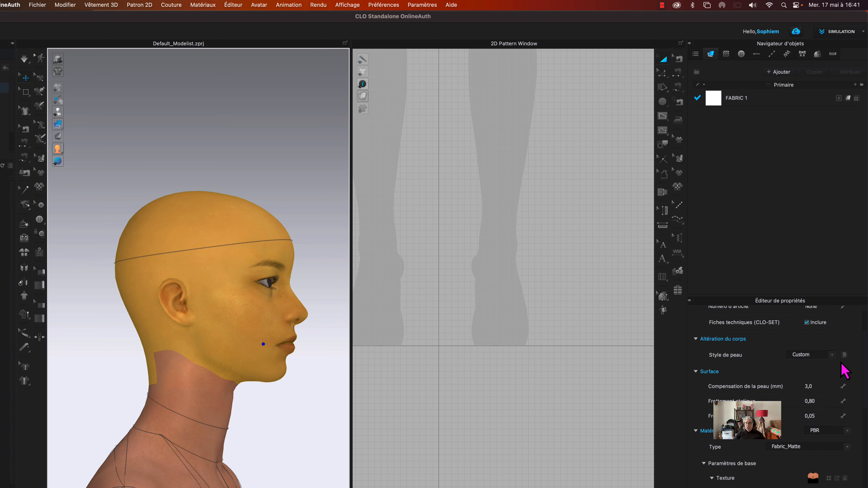
left_click(825, 355)
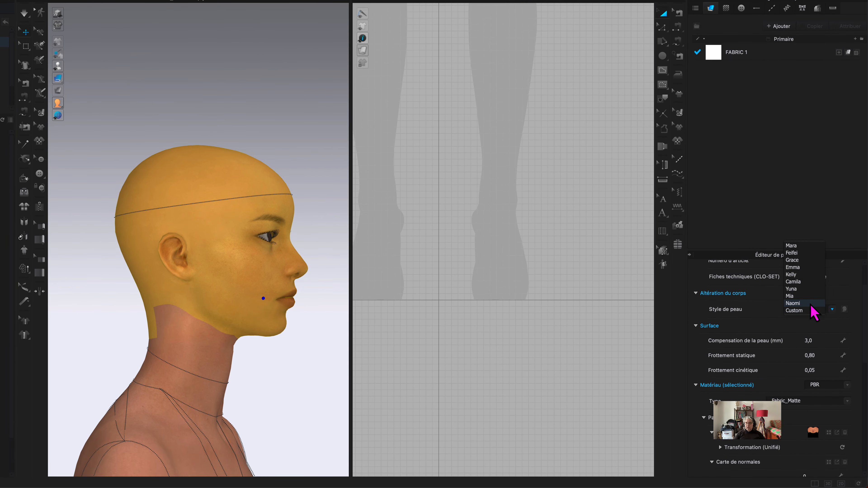
left_click(795, 304)
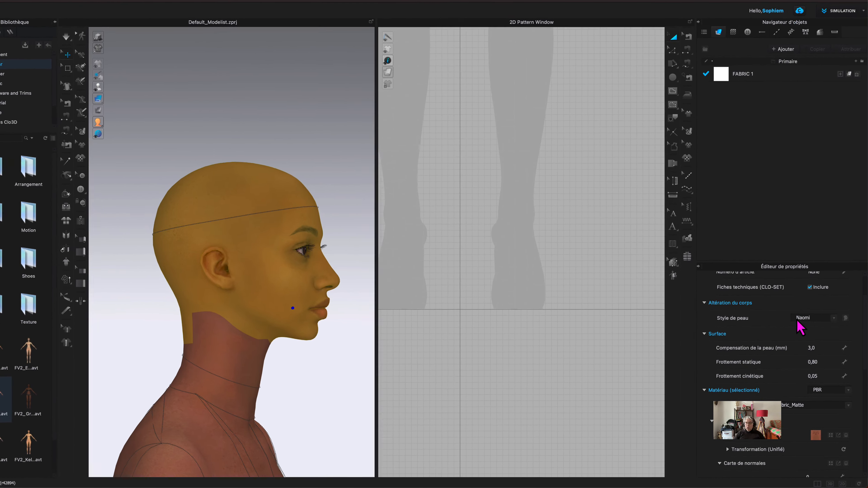
left_click(798, 318)
left_click(798, 281)
mouse_move(321, 166)
right_mouse_down()
mouse_move(294, 175)
mouse_move(323, 166)
right_mouse_up()
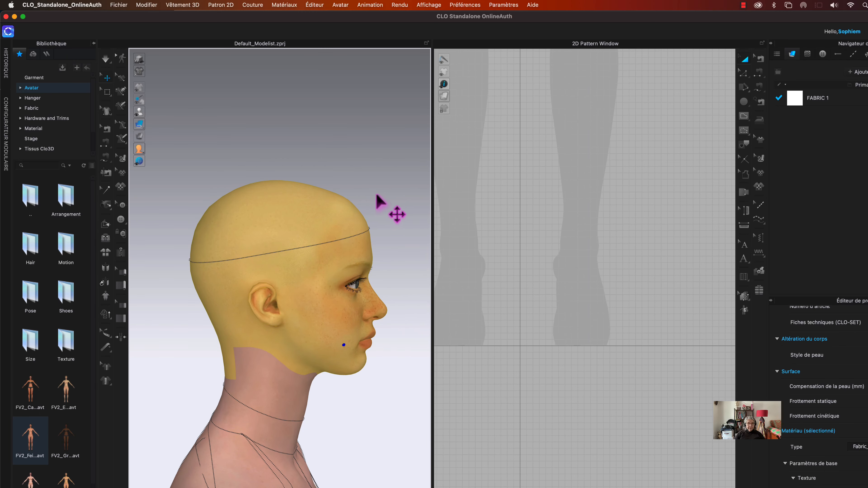
left_click(378, 198)
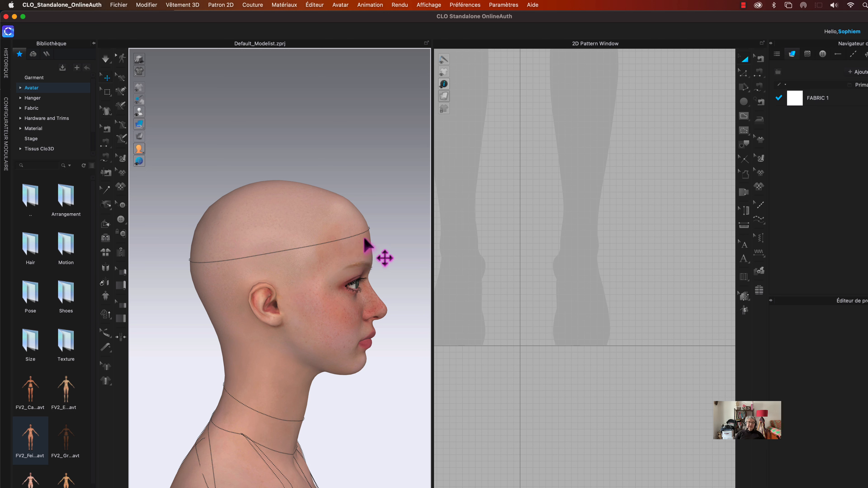
Collapse the library and place a basic circumference measurement around the avatar's head, from mid-forehead to the back of the skull
mouse_move(365, 200)
right_mouse_down()
mouse_move(320, 197)
mouse_move(361, 198)
right_mouse_up()
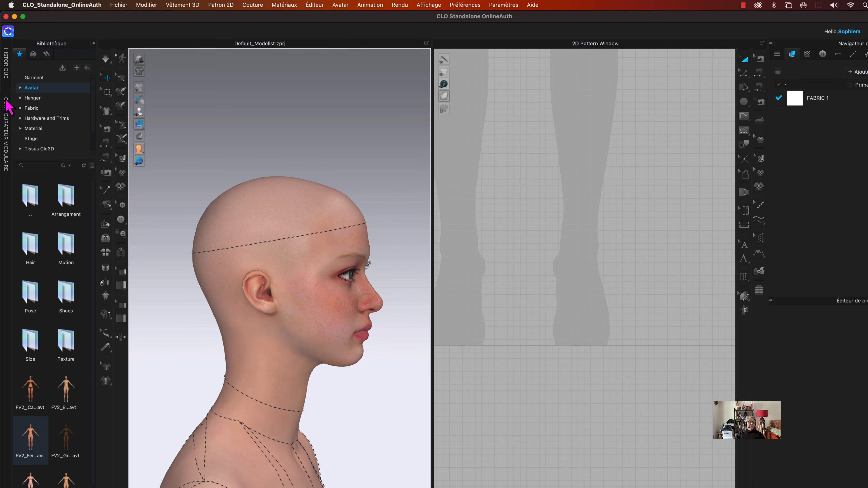
left_click(94, 45)
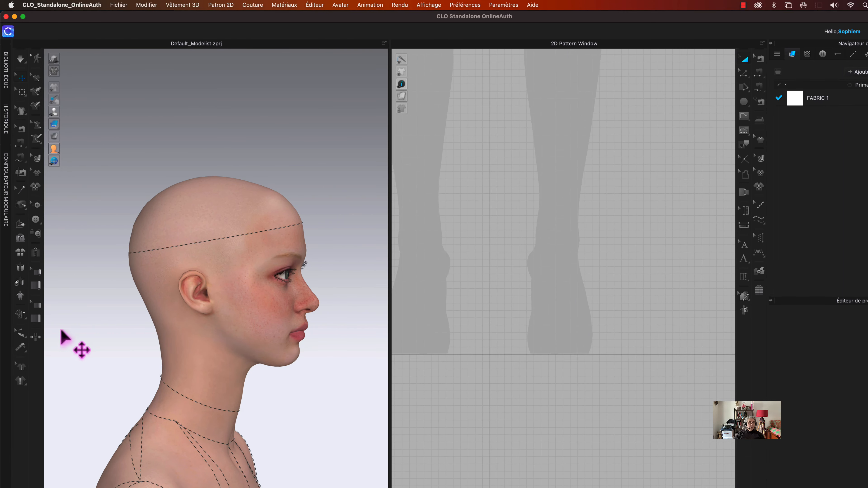
left_click(31, 352)
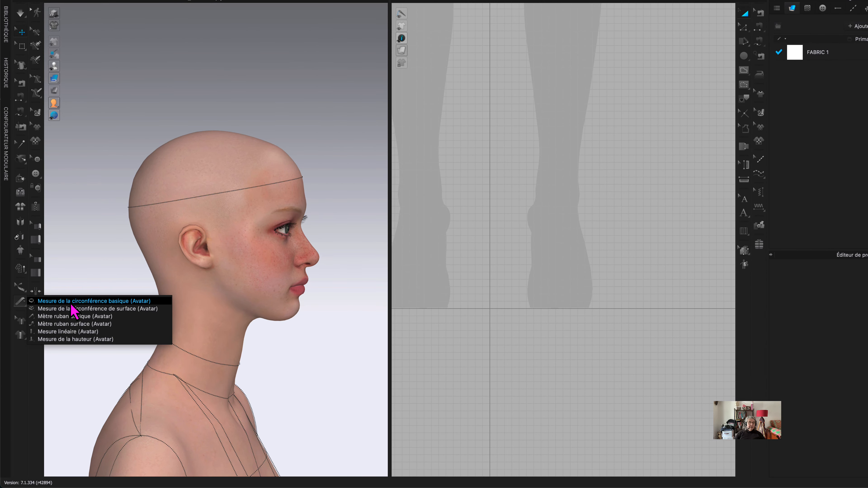
left_click(72, 302)
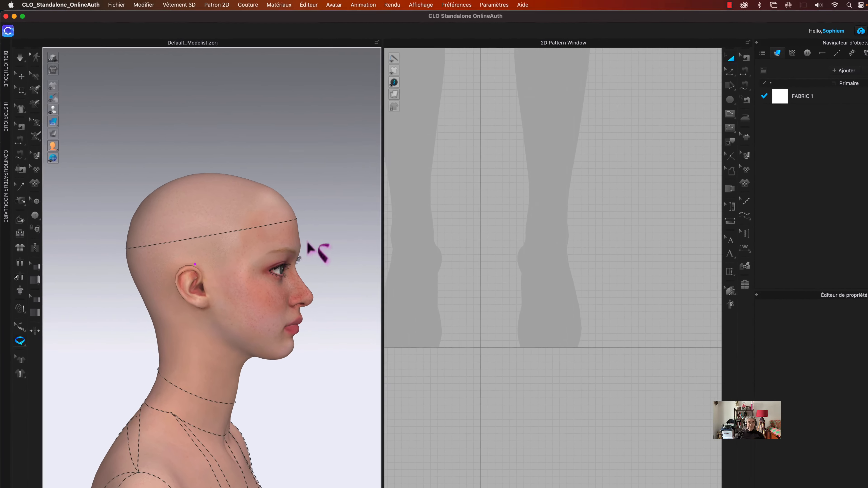
right_click_drag(309, 249, 275, 249)
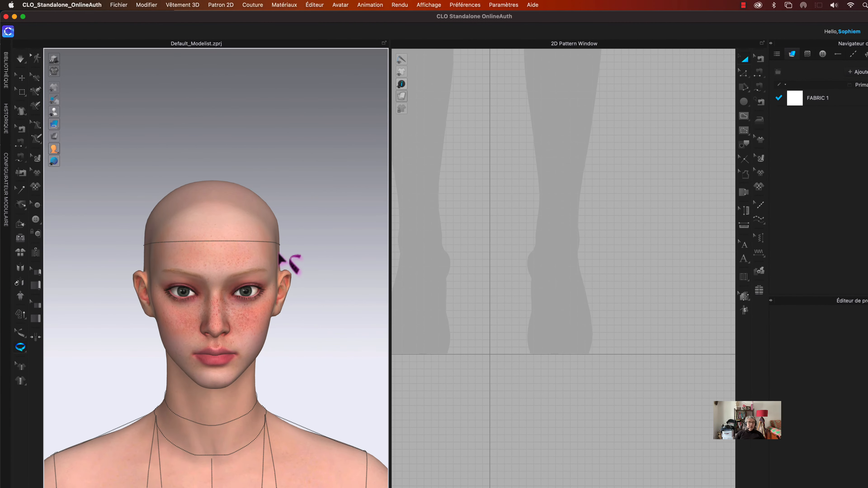
left_click(213, 242)
left_click(236, 242)
right_click_drag(307, 253, 275, 253)
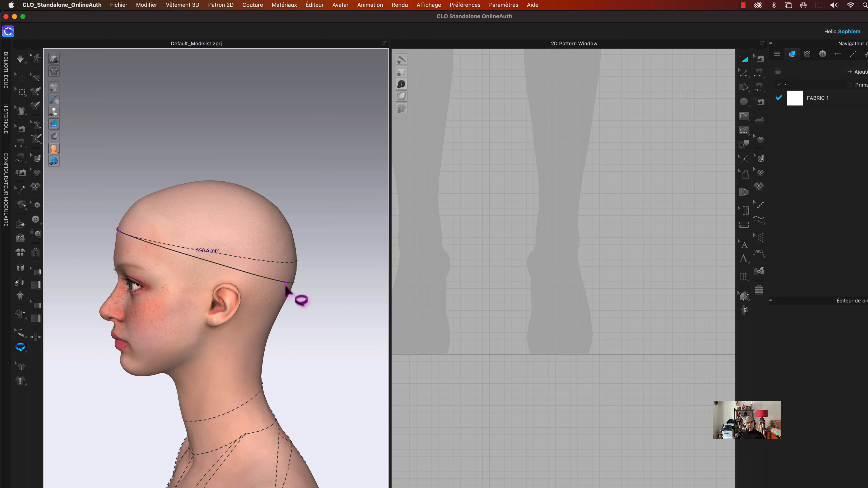
left_click(285, 284)
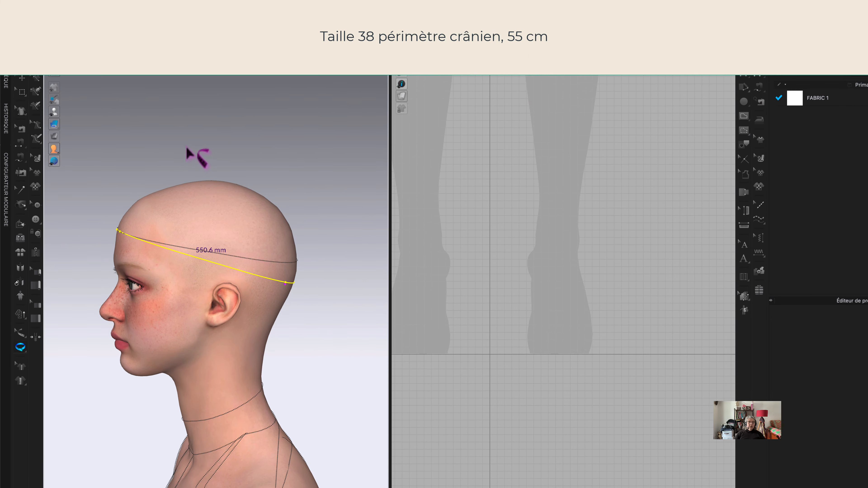
Create a rectangular pattern piece with a width of 550 ÷ 6 mm (91.7 mm) and a height of 140 mm
mouse_move(186, 148)
right_mouse_down()
mouse_move(320, 146)
mouse_move(191, 149)
right_mouse_up()
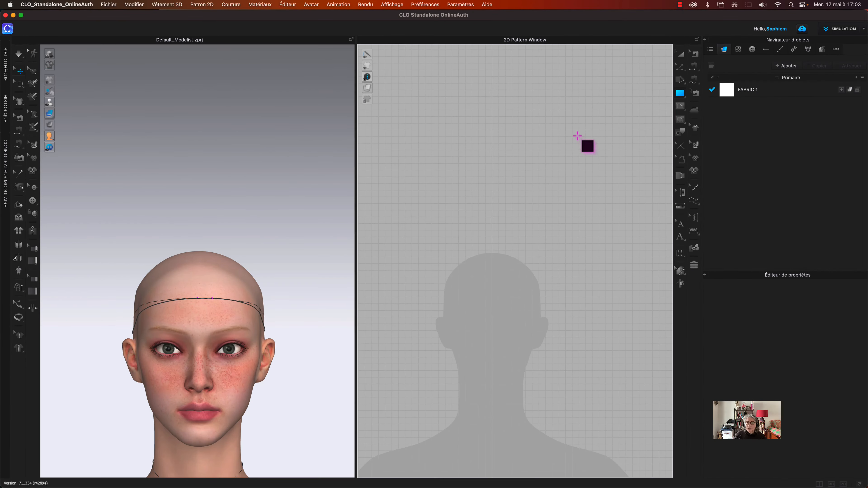
left_click(483, 261)
left_click(472, 191)
type("550")
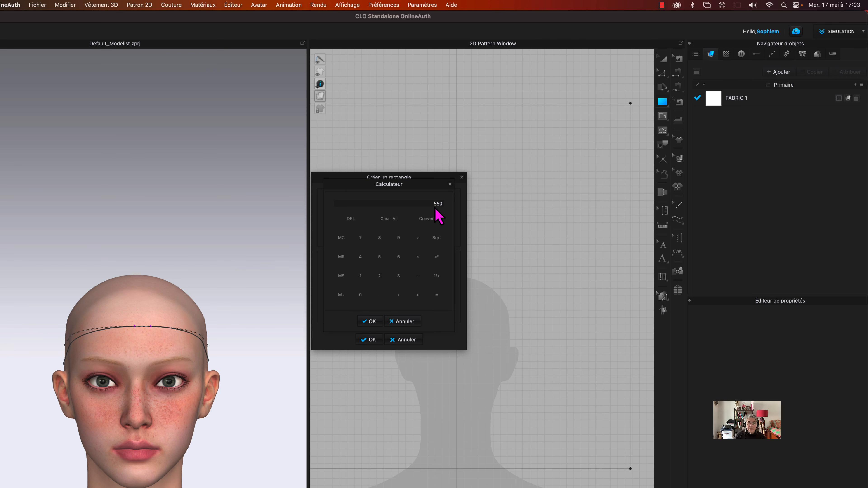
left_click(427, 243)
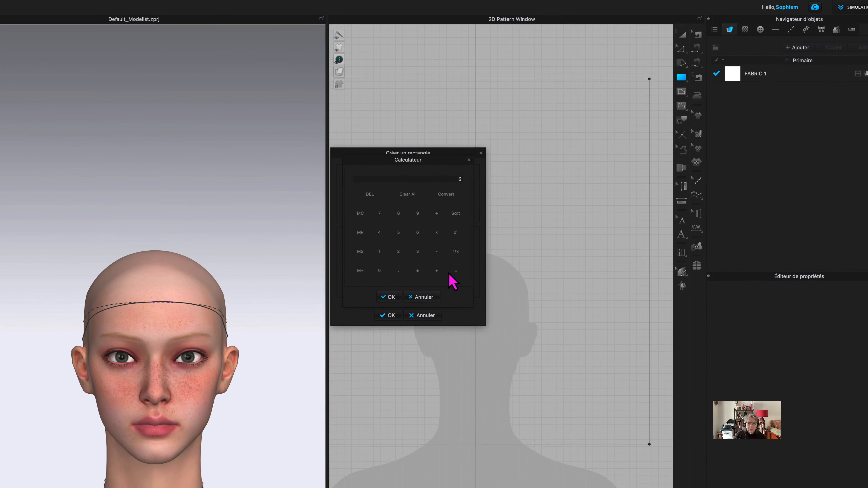
left_click(457, 272)
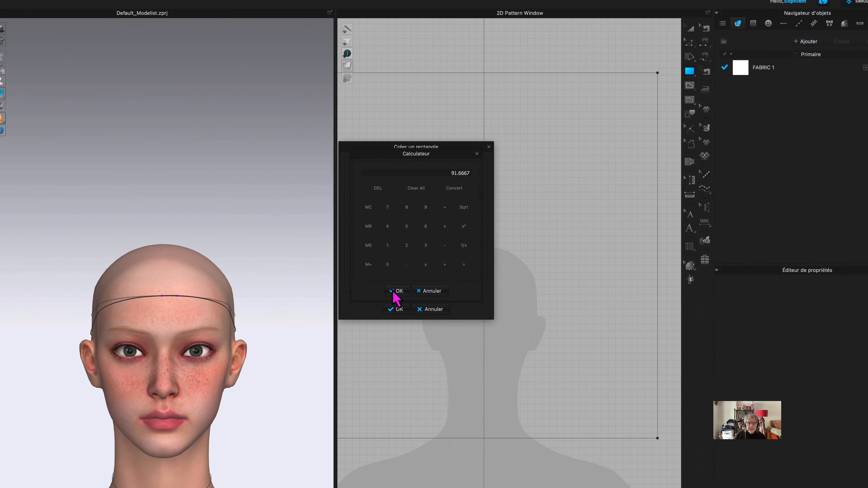
left_click(398, 291)
key("Tab")
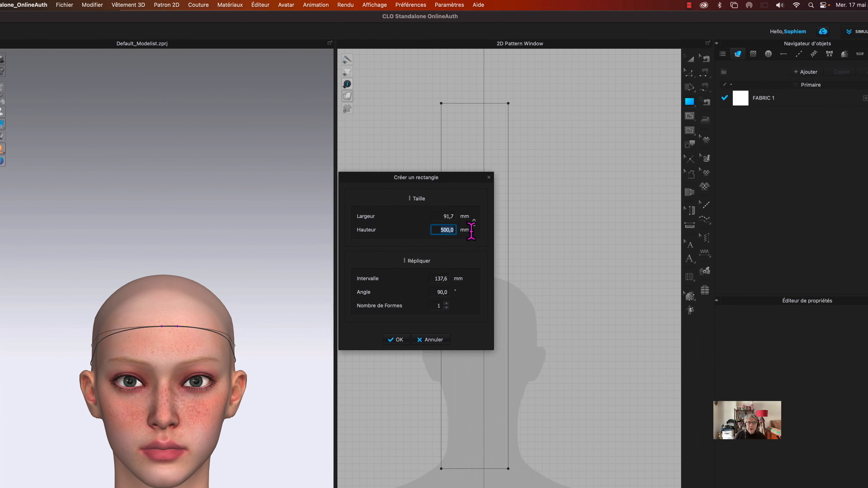
type("1")
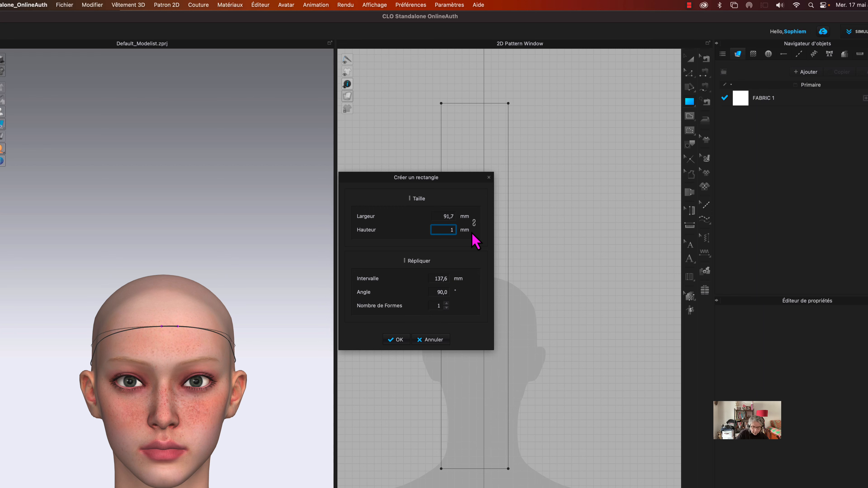
type("40")
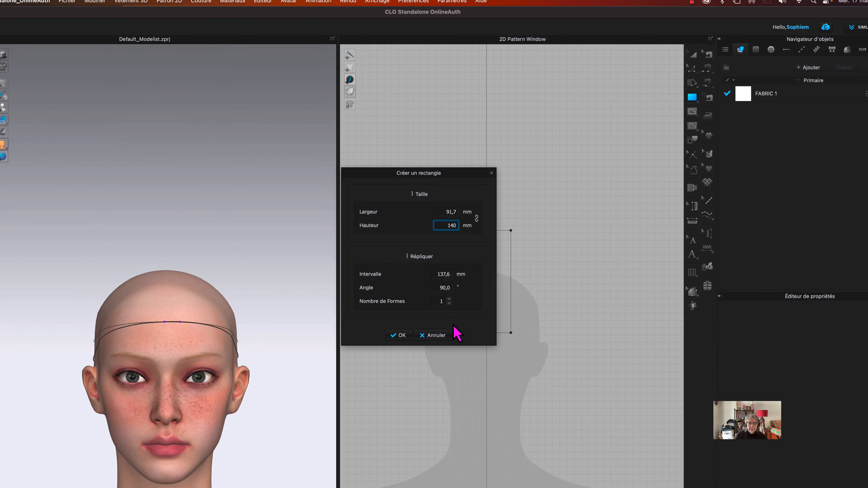
left_click(391, 340)
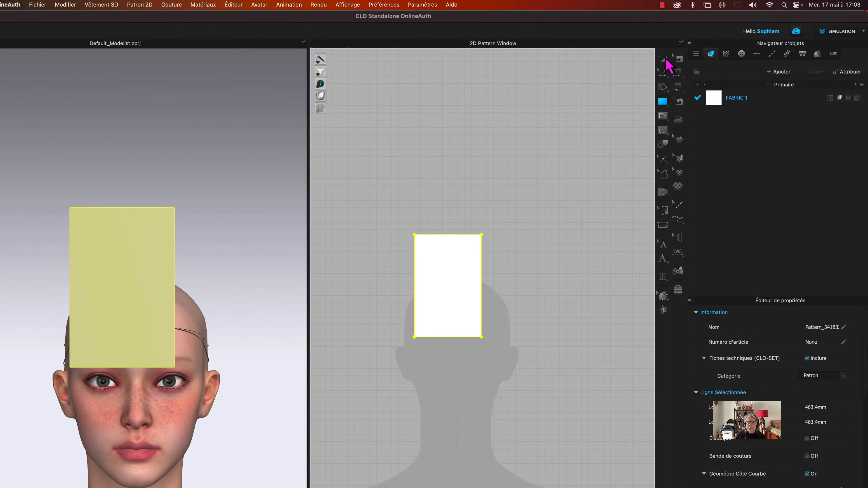
Move the rectangle so it is centred on the vertical axis, just over the top of the head silhouette
left_click(665, 58)
left_click_drag(436, 298, 445, 279)
left_click(436, 395)
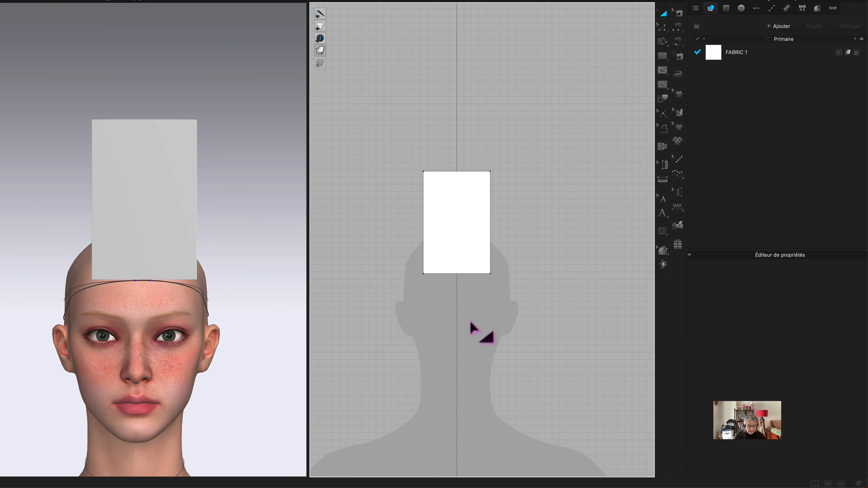
Distribute one internal line between the rectangle's two vertical edges, with a single offset at 45.9 mm, to form the centre line
key("z")
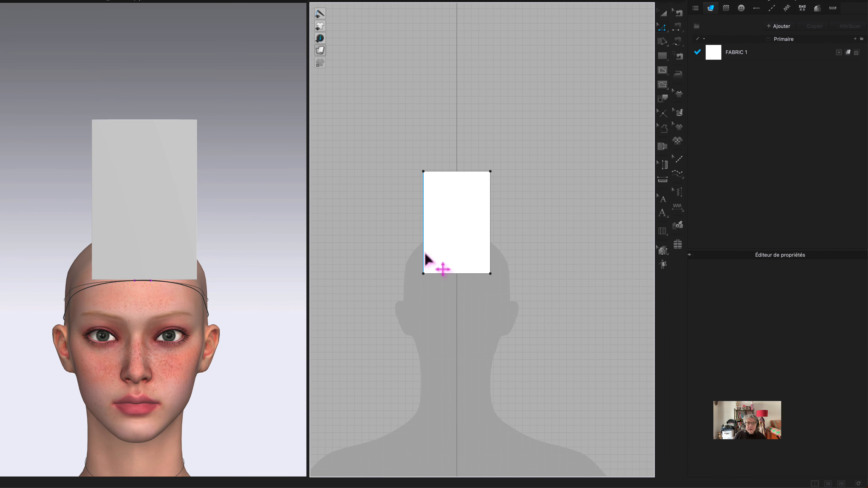
left_click(424, 255)
left_click(491, 239, "shift")
right_click(491, 237)
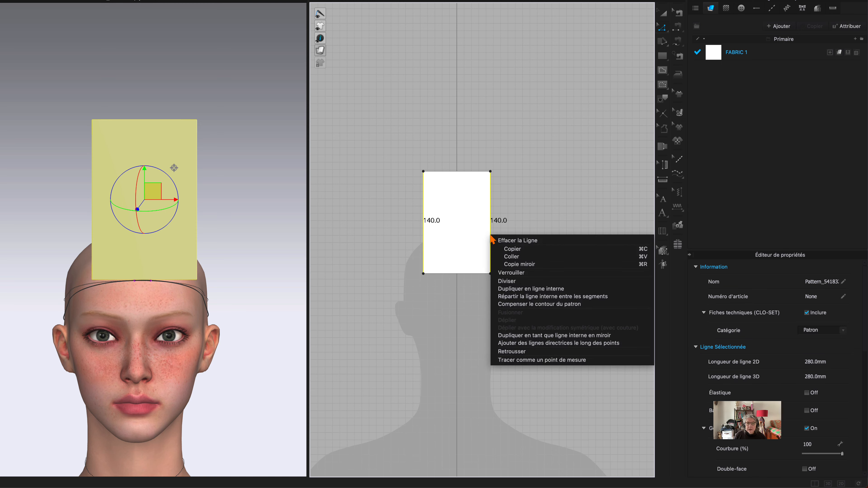
left_click(530, 297)
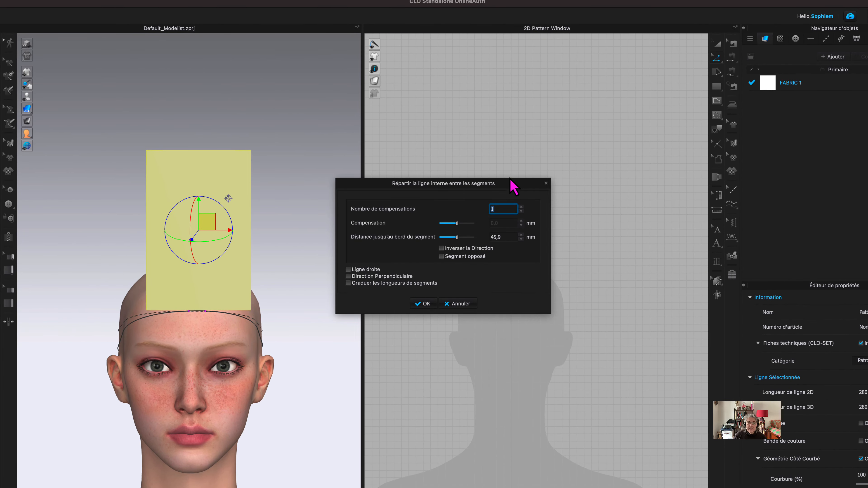
left_click_drag(512, 182, 420, 91)
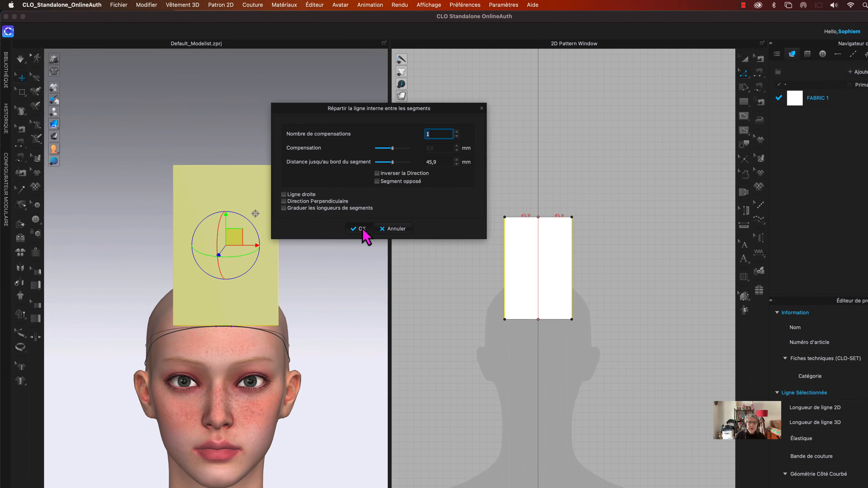
left_click(362, 229)
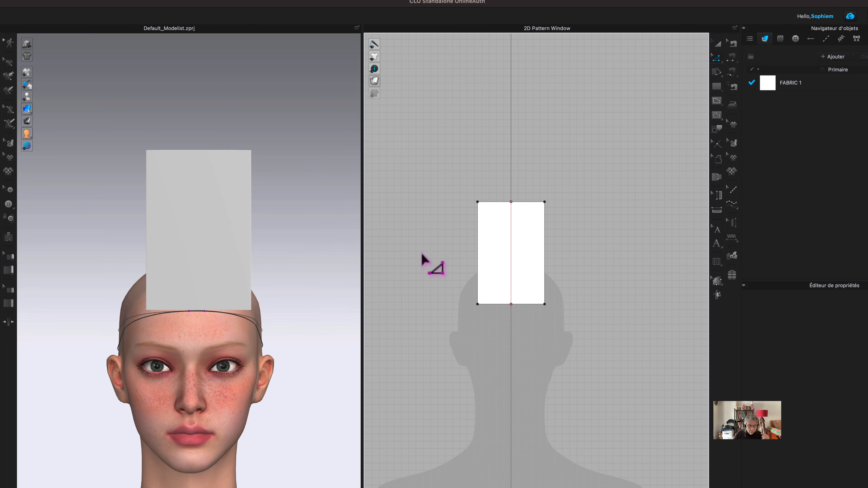
Smooth the rectangle's left side into an outward curve about 150.5 mm long, from the bottom-left corner to the top centre point
mouse_move(376, 93)
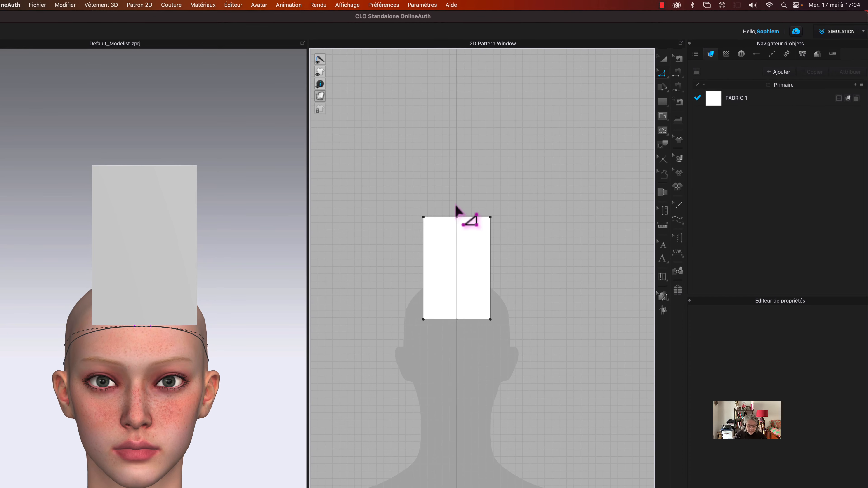
key("v")
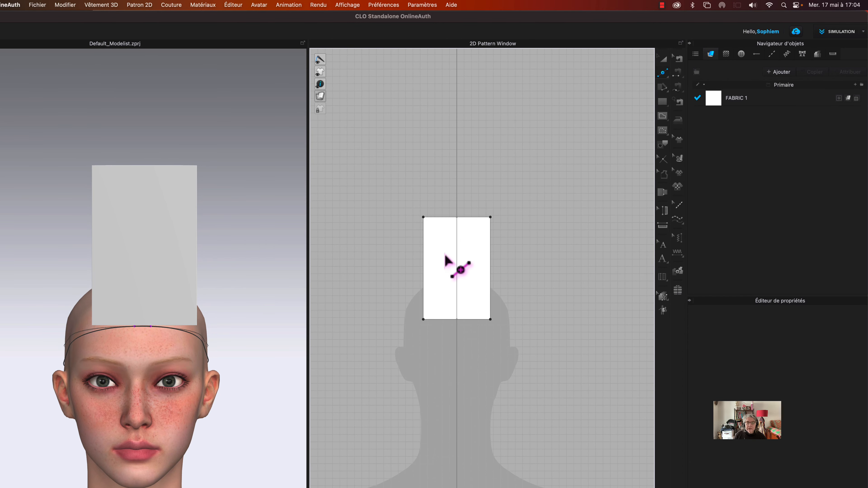
left_click(457, 222)
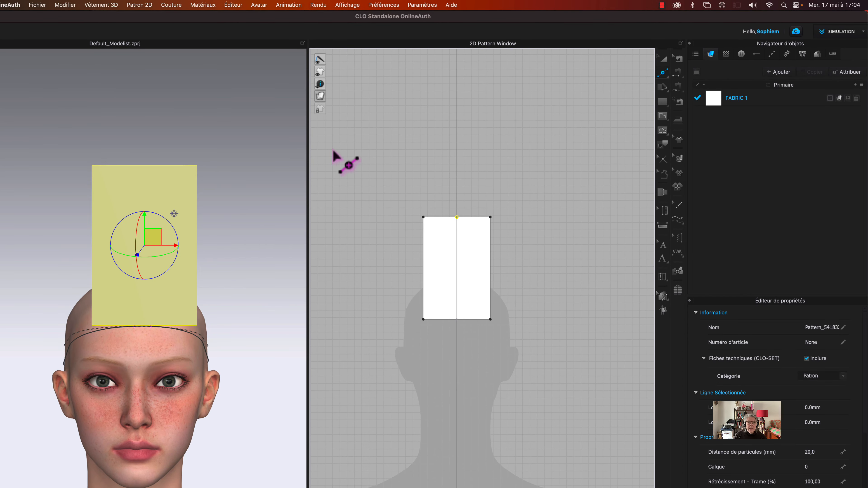
left_click(663, 72)
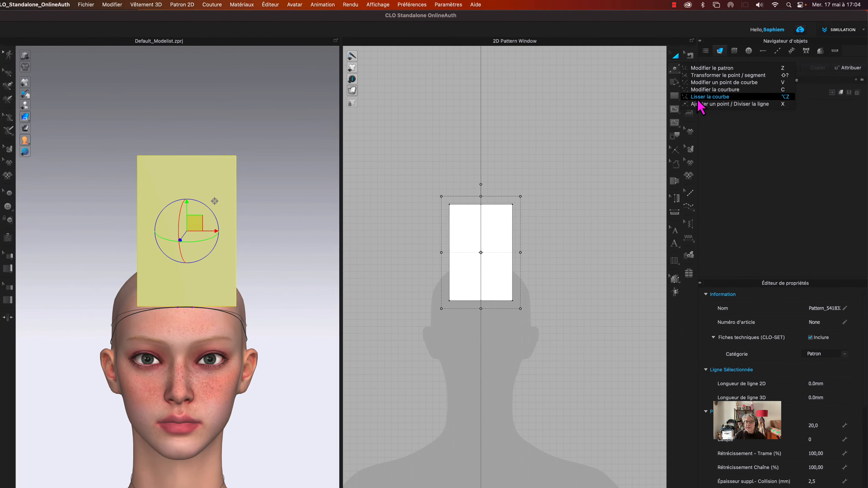
left_click(698, 99)
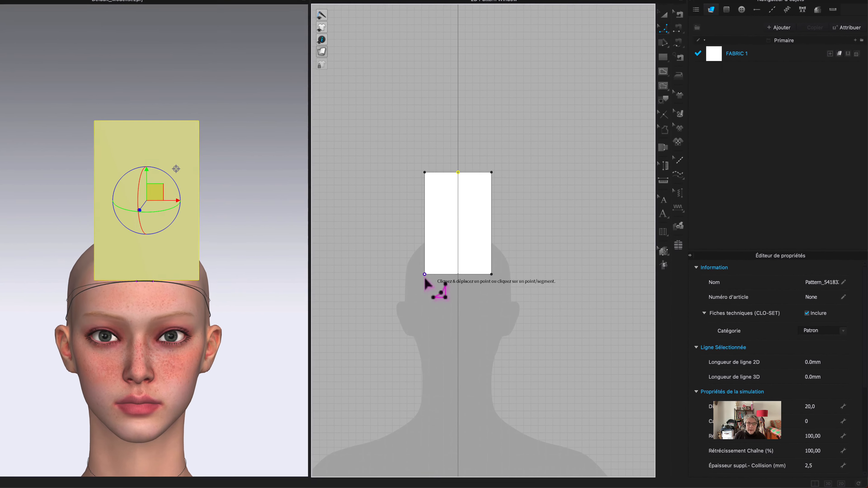
left_click(425, 275)
left_click(458, 172)
left_click(443, 239)
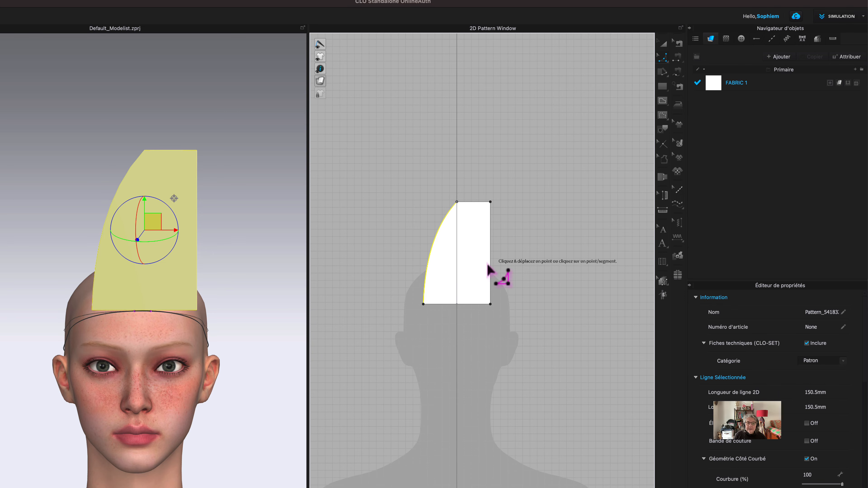
Smooth the panel's right side into a matching outward curve about 150 mm long, from the bottom-right corner to the top centre point
left_click(490, 274)
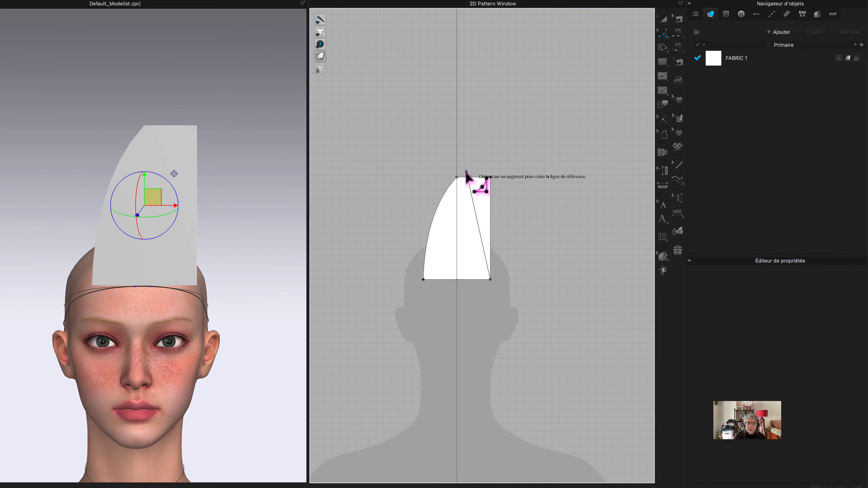
left_click(457, 171)
left_click(485, 243)
left_click_drag(479, 276, 488, 246)
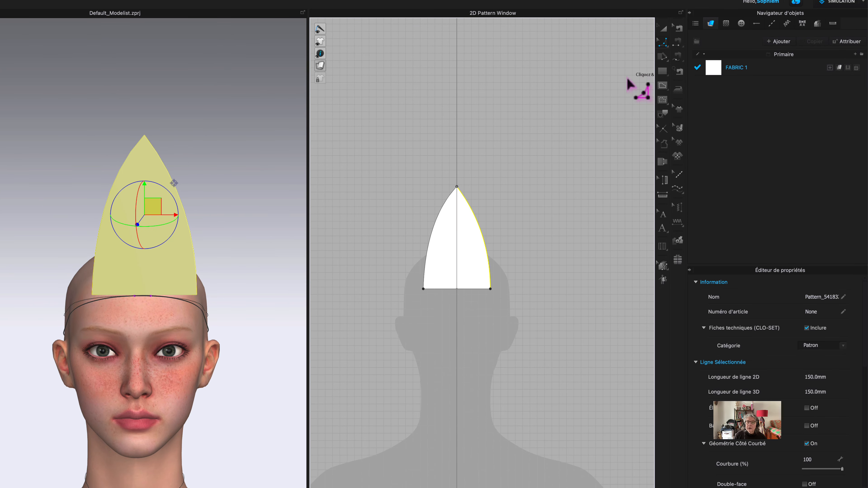
left_click(663, 60)
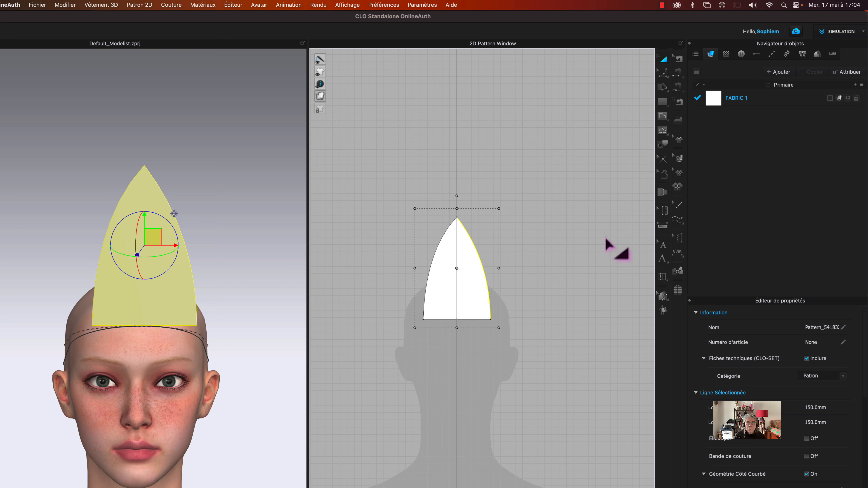
left_click(659, 4)
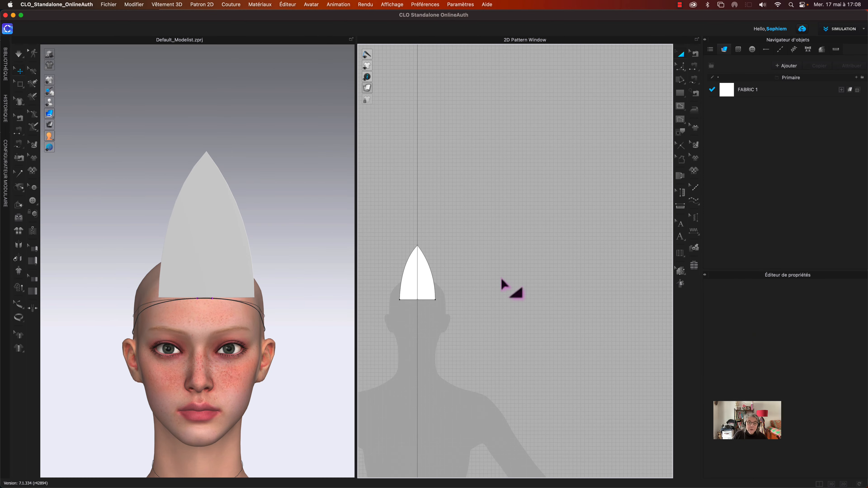
Copy the pointed panel and paste five copies in a row to its right at a 106.5 mm interval
left_click(433, 288)
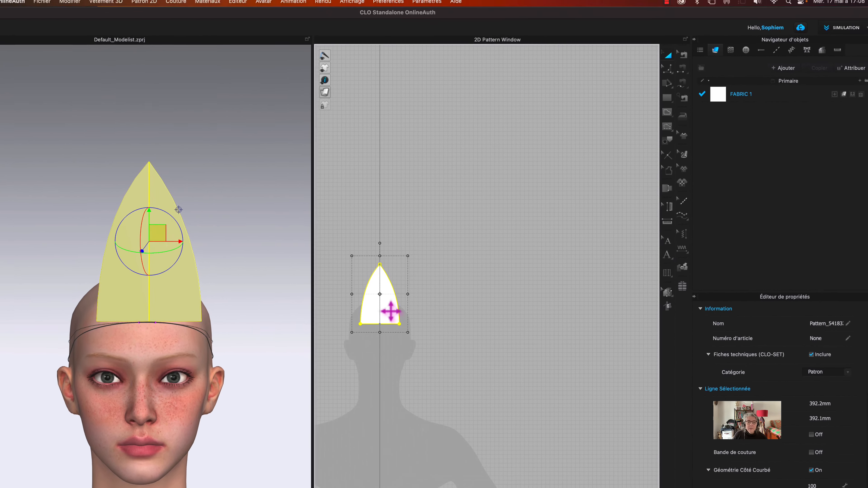
right_click(391, 311)
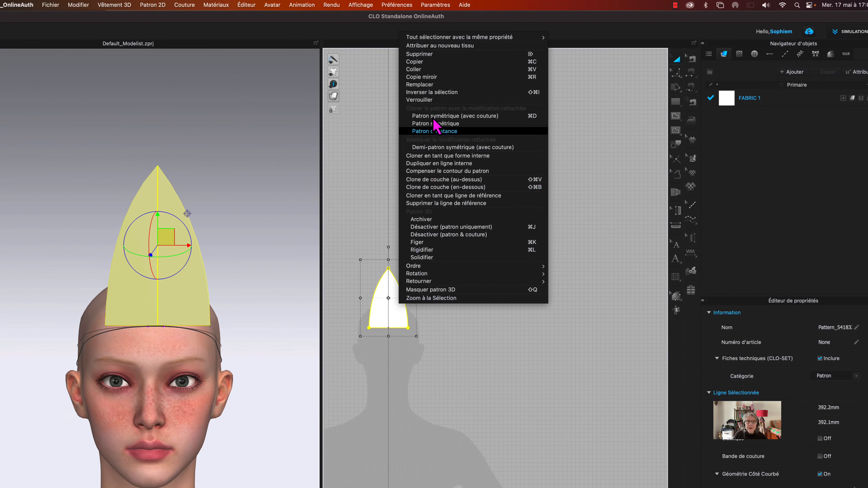
left_click(401, 59)
right_click(431, 281)
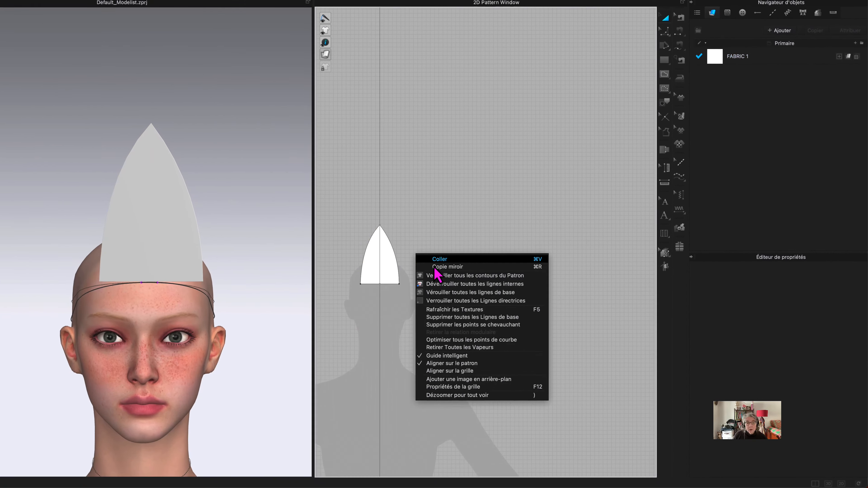
left_click(441, 287)
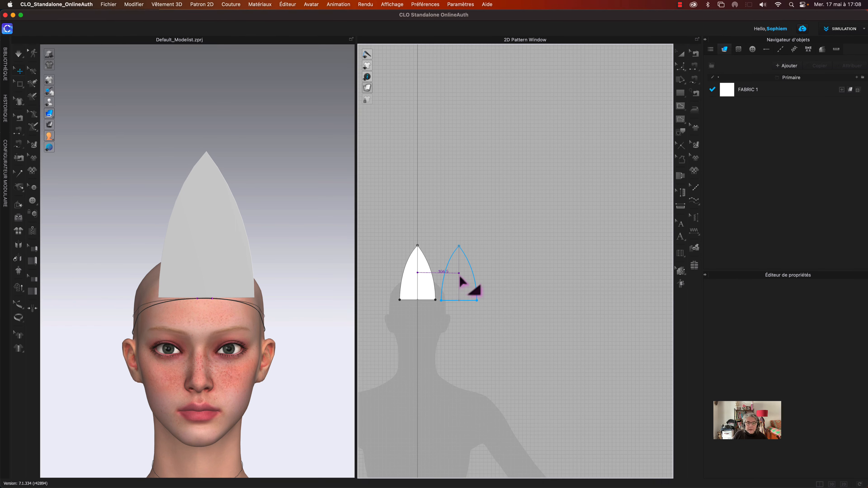
right_click(461, 272)
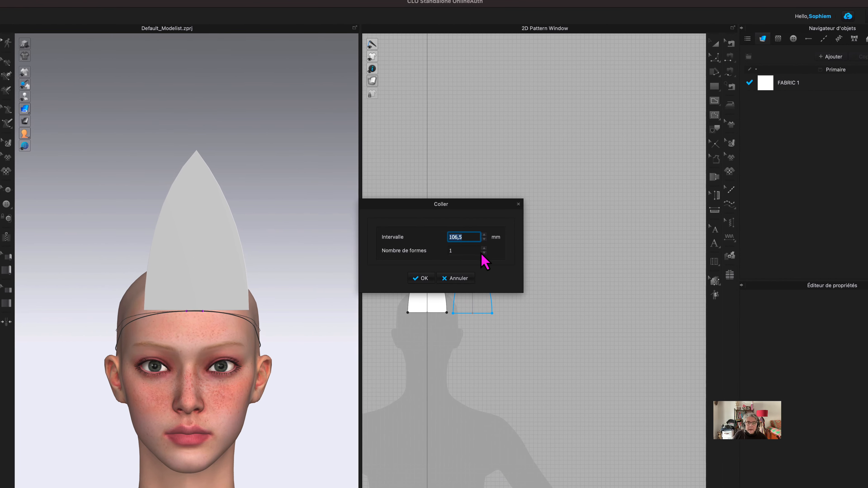
left_click(432, 248)
left_click(432, 249)
left_click(433, 249)
left_click(432, 249)
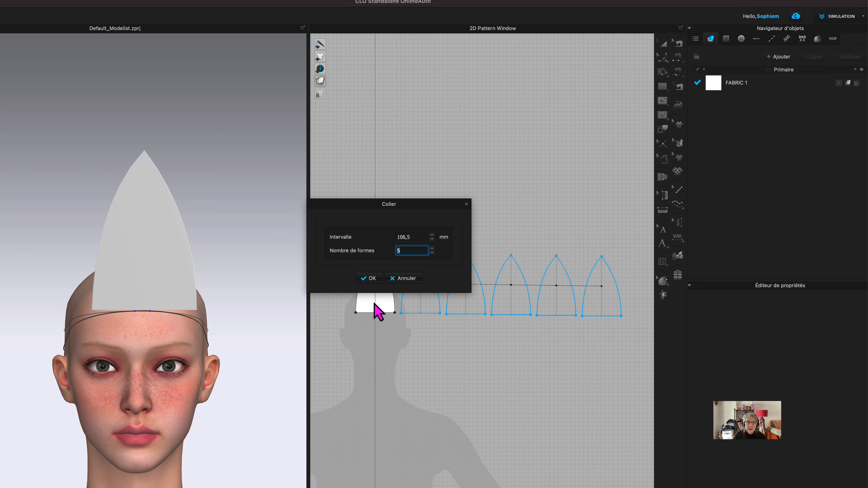
left_click(369, 279)
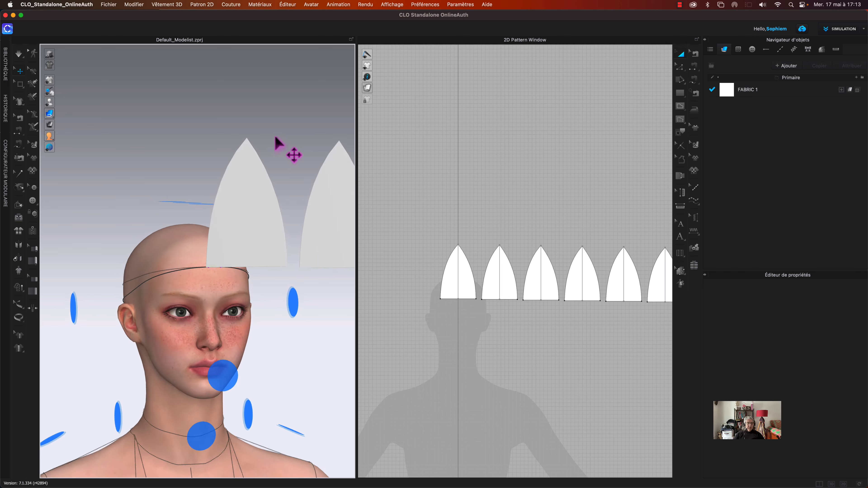
Place the first panel on the Head_Front arrangement point and raise it in front of the avatar's forehead
mouse_move(243, 233)
left_mouse_down()
mouse_move(220, 378)
mouse_move(240, 266)
mouse_move(226, 236)
left_mouse_up()
right_click_drag(151, 163, 184, 158)
middle_click_drag(254, 152, 136, 139)
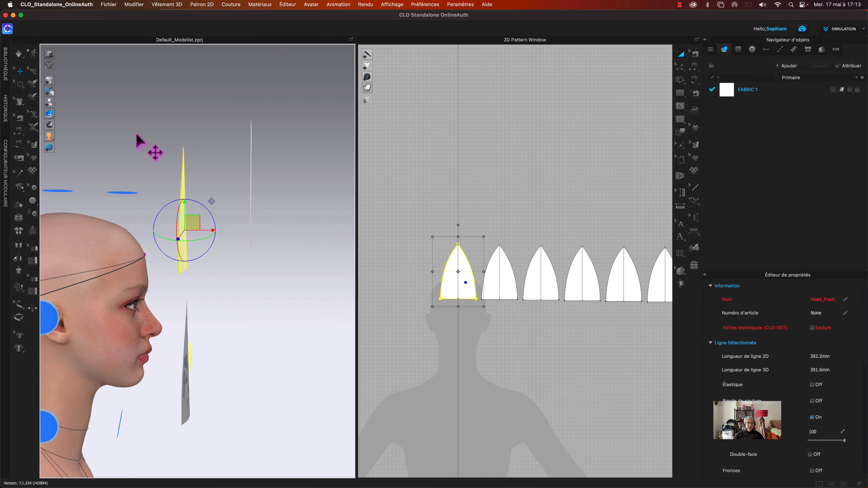
Place the second panel on the Head_R arrangement point and move it up and forward, beside the front panel
left_click(496, 276)
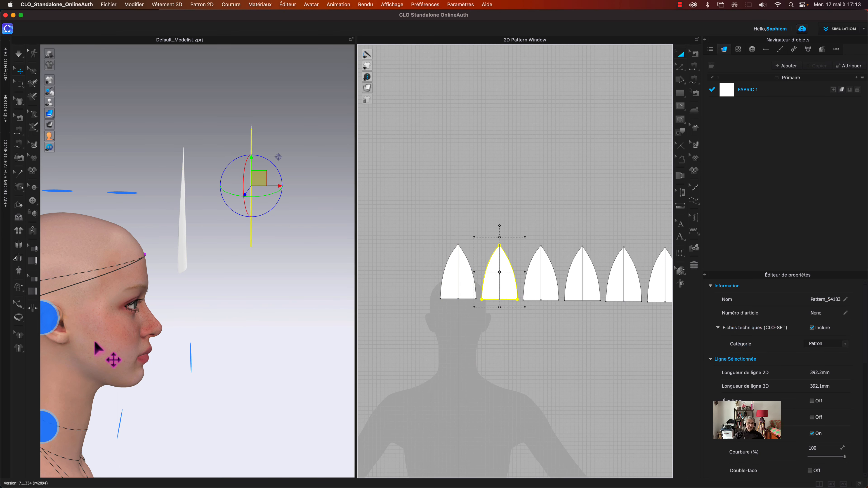
middle_click_drag(121, 343, 262, 358)
left_click(189, 325)
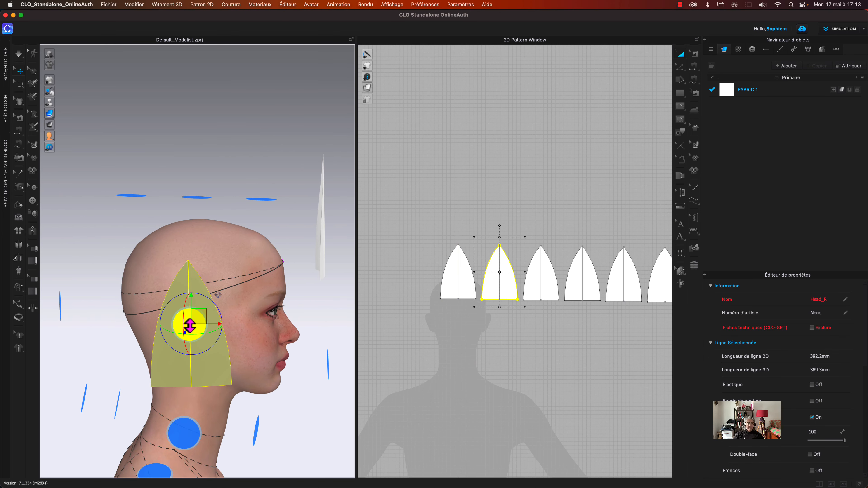
left_click_drag(182, 304, 269, 201)
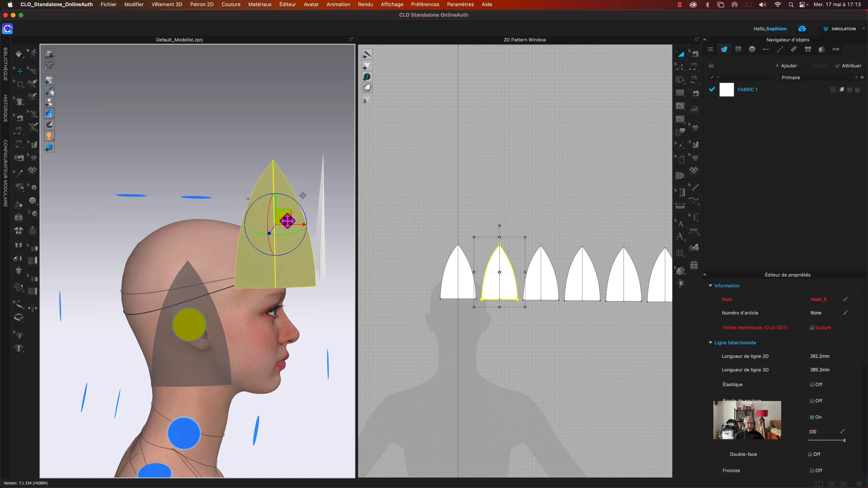
right_click_drag(315, 347, 182, 233)
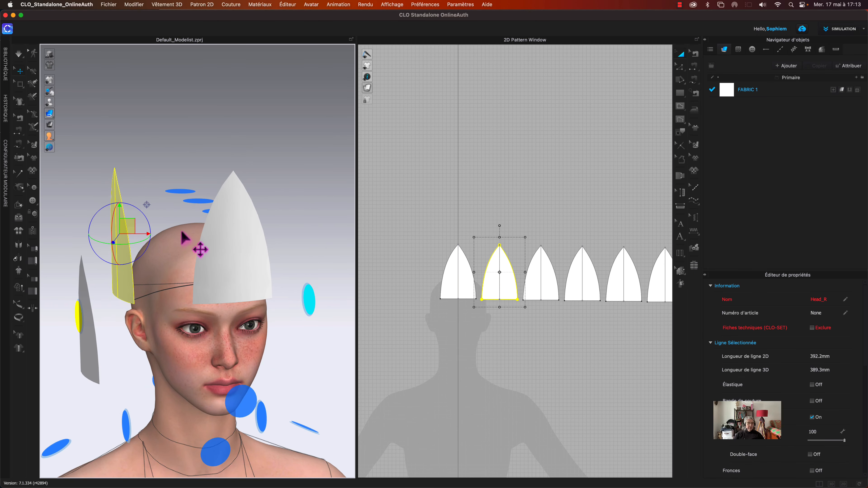
left_click_drag(138, 245, 171, 233)
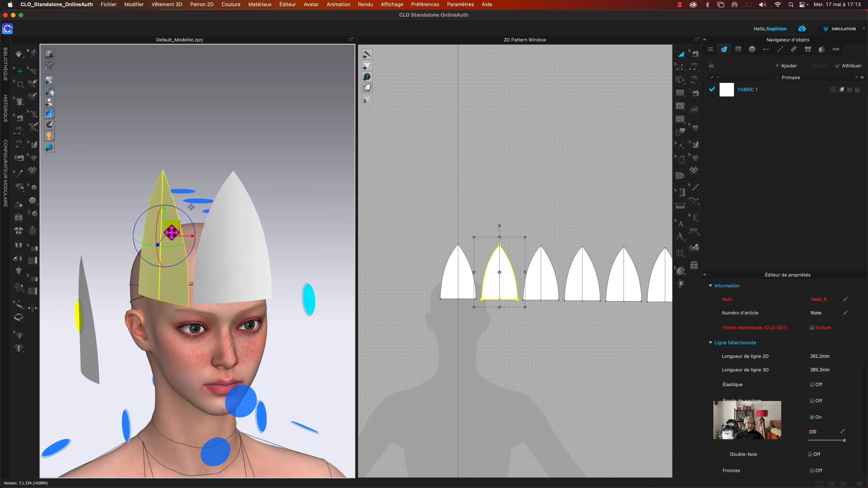
Place the third panel on the Head_R arrangement point and move it up and back, above and behind the avatar's ear
right_click_drag(103, 254, 155, 207)
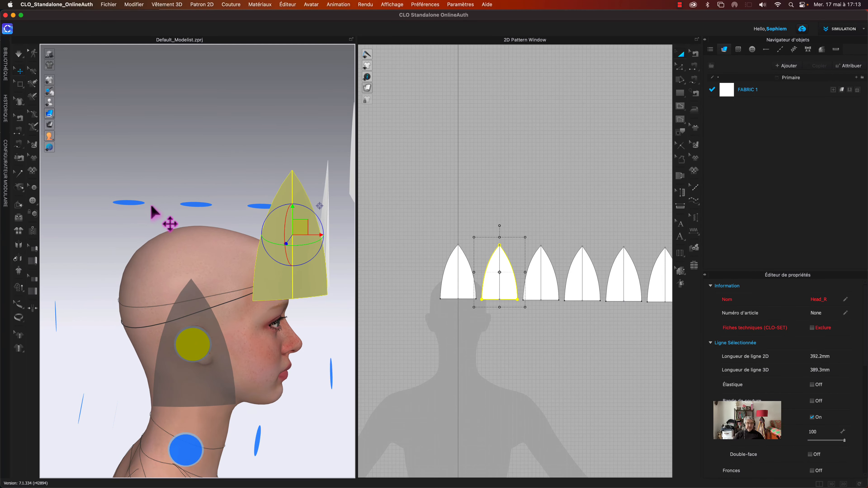
left_click(544, 300)
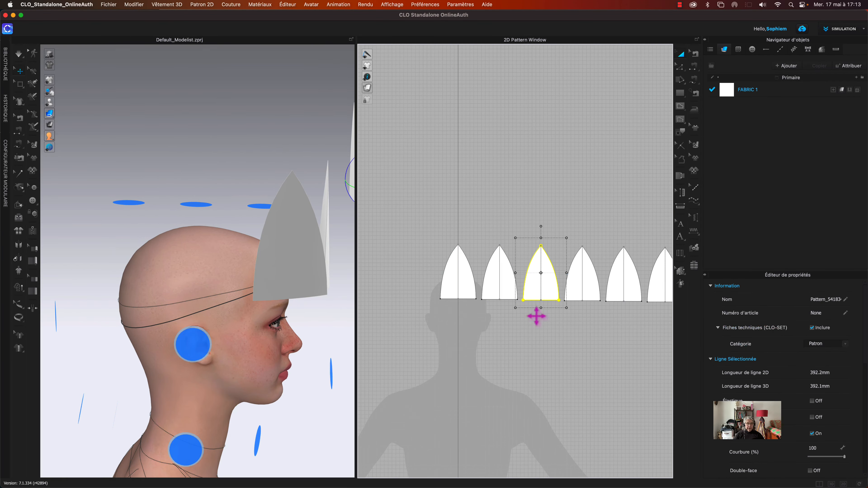
left_click(193, 347)
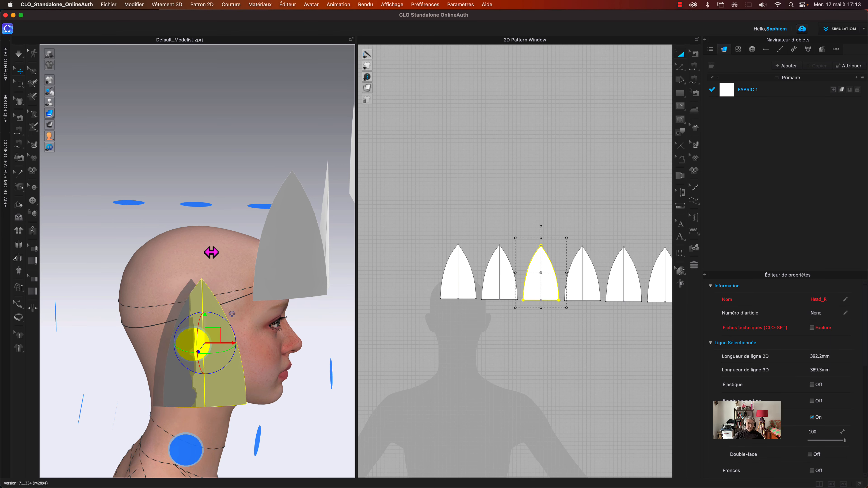
left_click(298, 424)
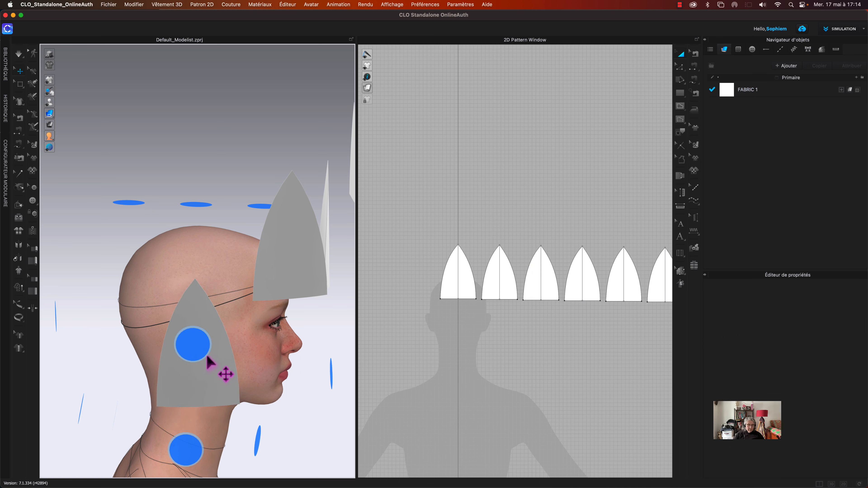
left_click(216, 367)
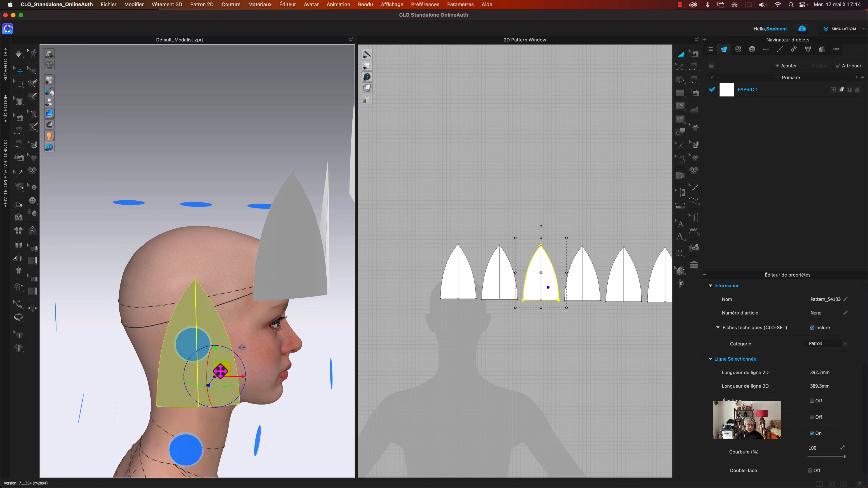
left_click_drag(220, 372, 190, 301)
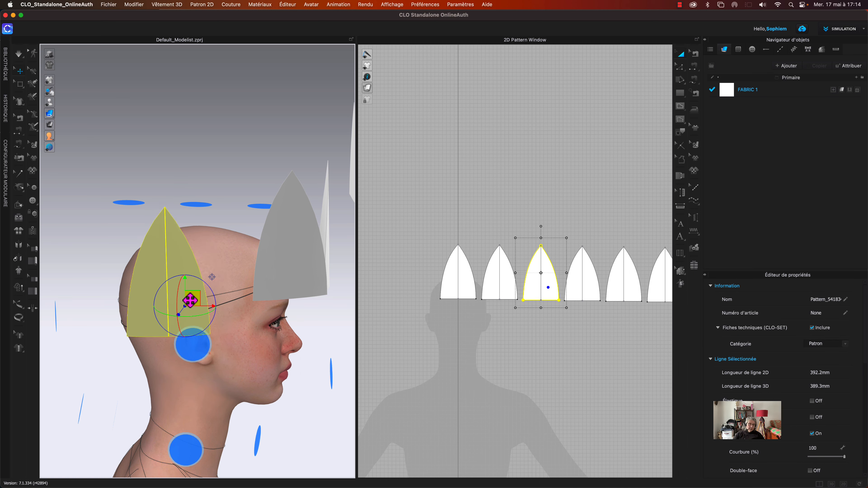
right_click_drag(279, 410, 301, 413)
left_click_drag(259, 288, 248, 288)
left_click(339, 339)
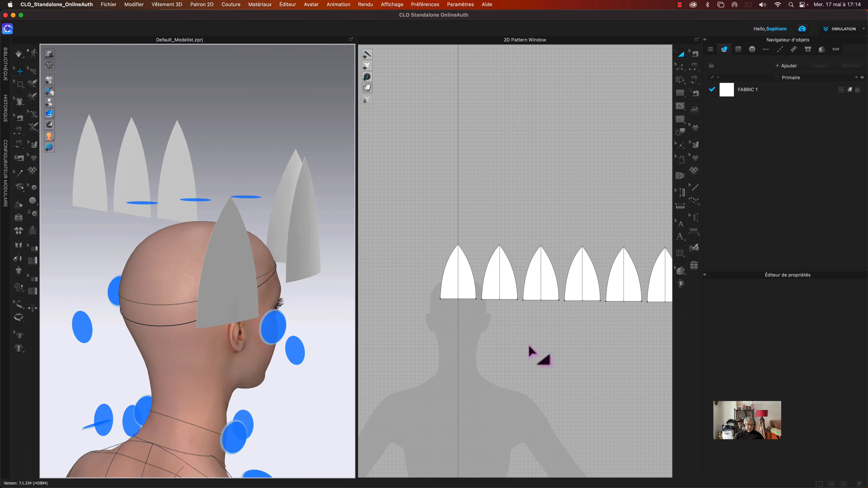
Place the fourth panel on the arrangement point at the back of the avatar's head and raise it behind the crown
left_click(590, 291)
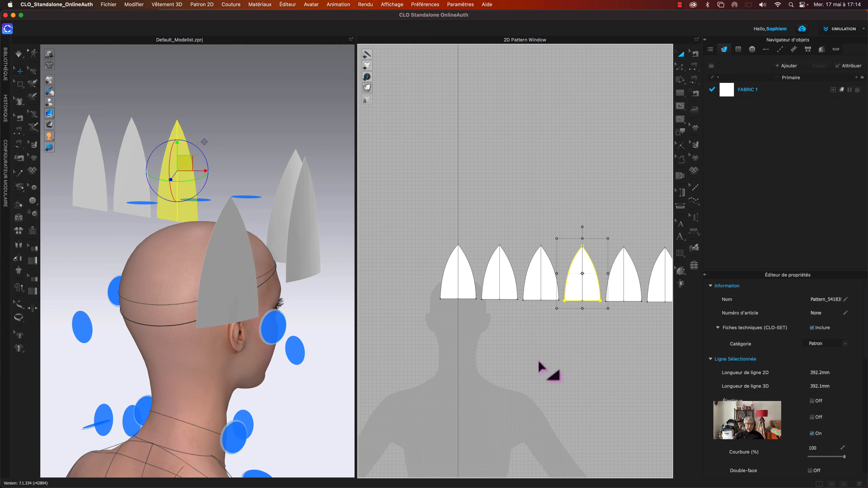
right_click_drag(333, 400, 357, 398)
left_click(191, 321)
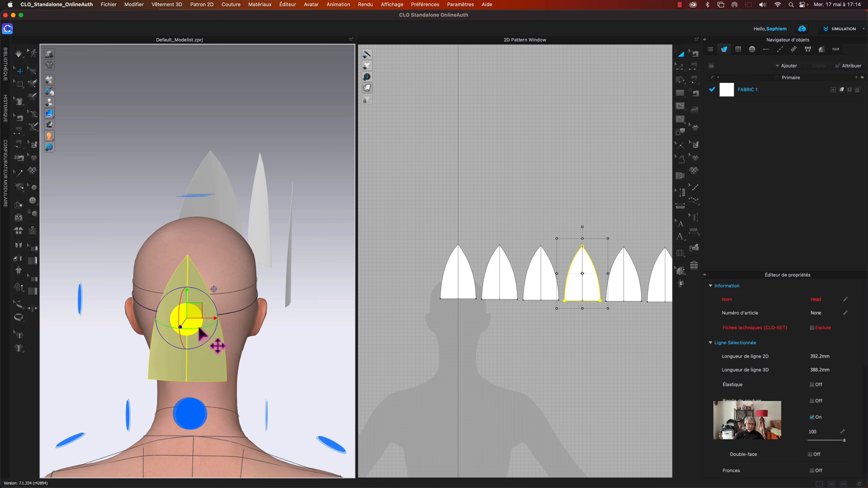
left_click(320, 370)
left_click_drag(208, 325, 216, 260)
Shift the panels on the avatar's right side so they are spaced out between the front and back panels
right_click_drag(294, 337, 254, 339)
left_click(189, 302)
left_click_drag(190, 301, 163, 300)
right_click_drag(321, 315, 293, 316)
left_click_drag(233, 306, 193, 297)
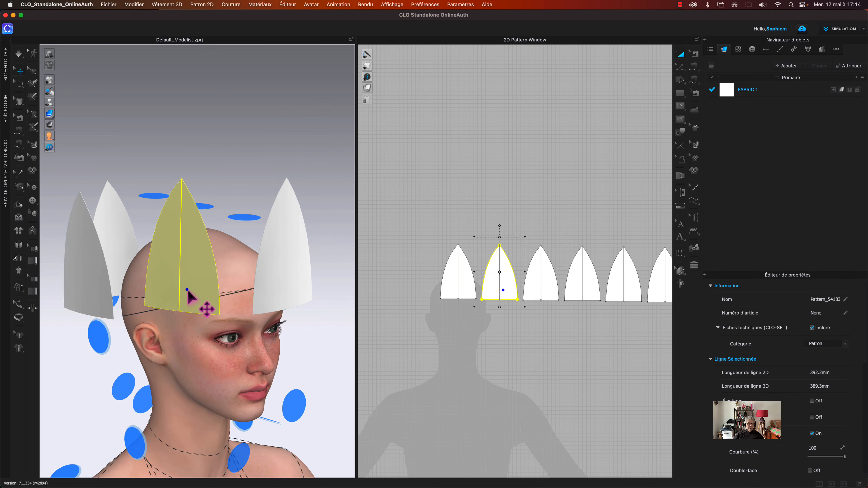
left_click(136, 141)
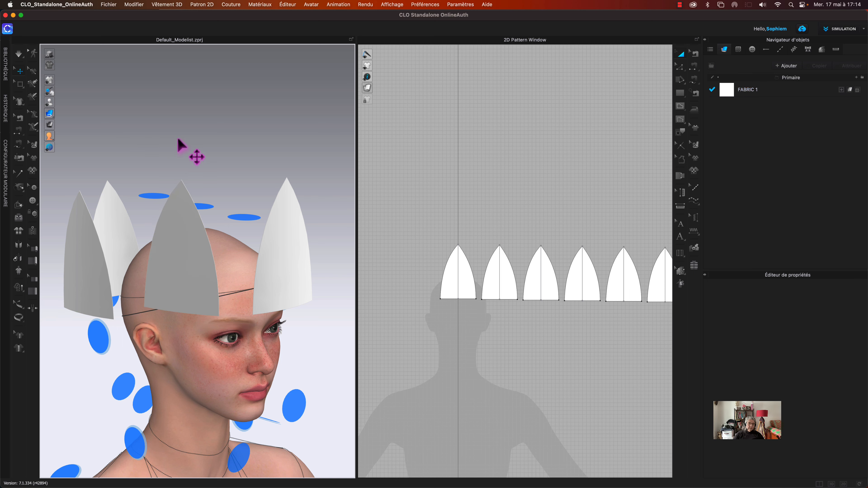
Place the fifth panel on the Head_L arrangement point and move it up and back, above and behind the ear
right_click_drag(179, 145, 118, 148)
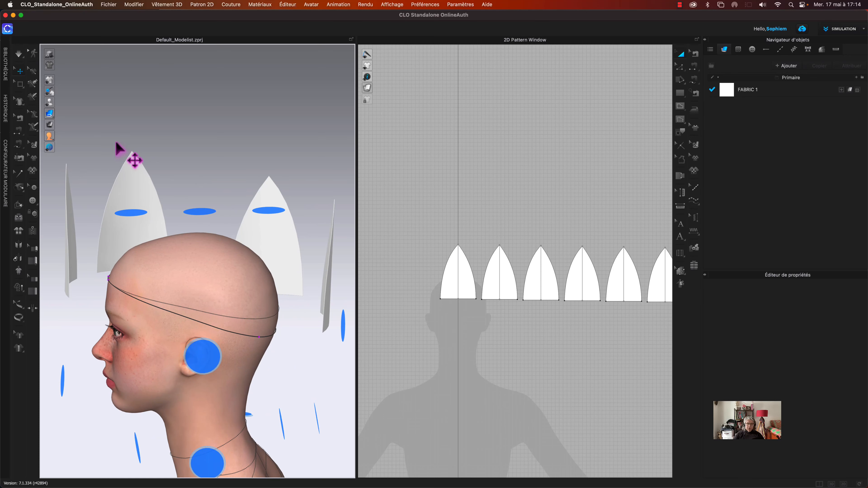
right_click_drag(443, 363, 308, 374)
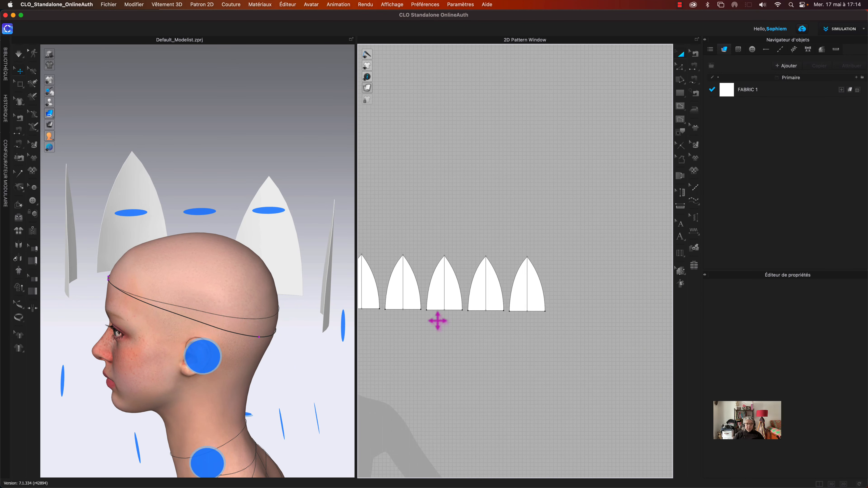
left_click(448, 301)
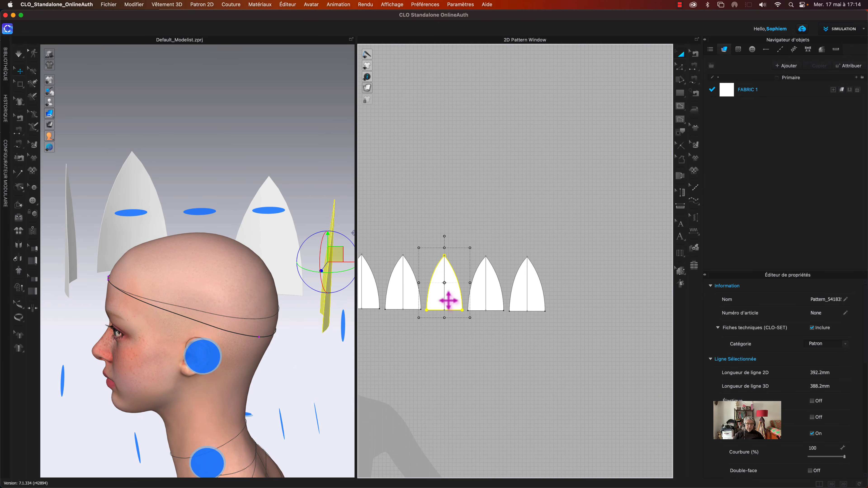
left_click(481, 300)
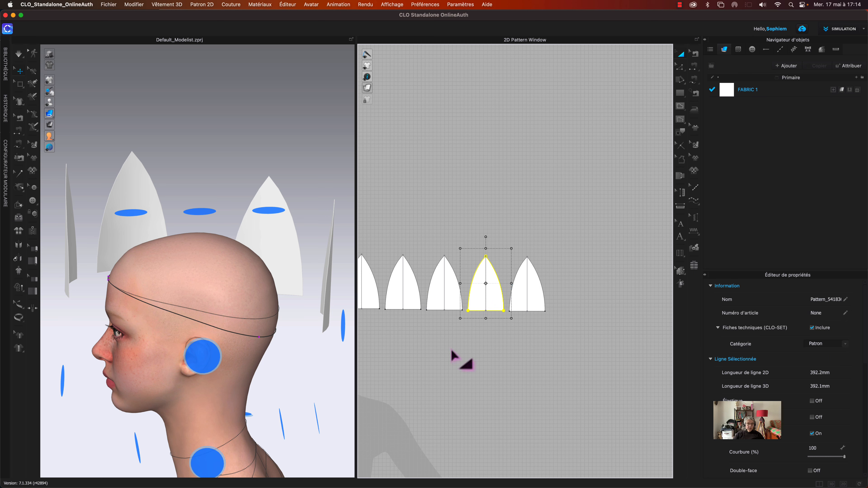
left_click(216, 359)
left_click_drag(210, 352, 271, 262)
Place the sixth panel on the Head_L arrangement point and move it up and forward, beside the front panel
left_click(520, 294)
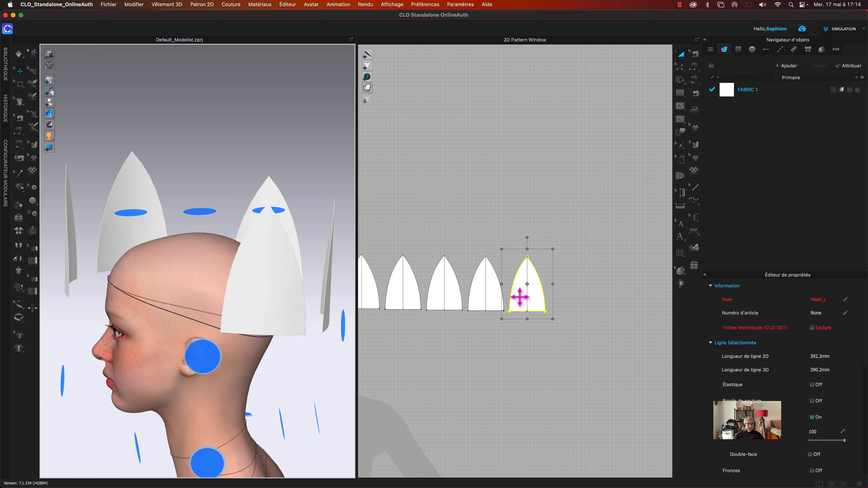
left_click(219, 363)
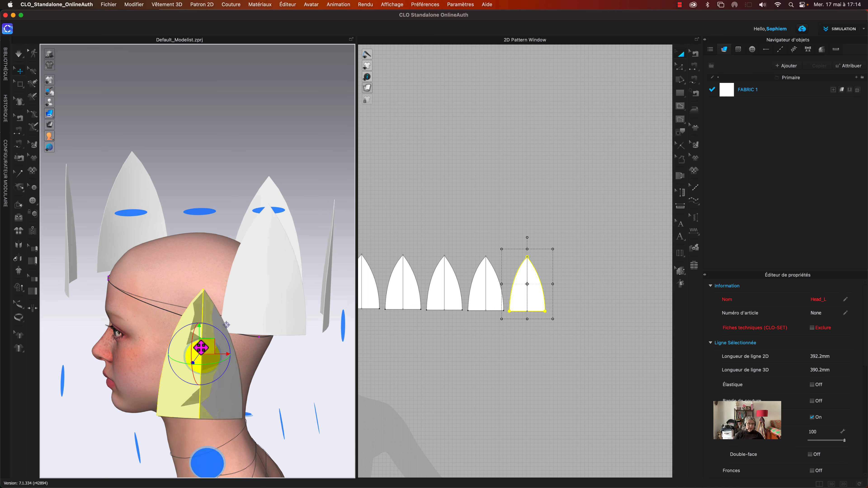
left_click_drag(227, 325, 173, 221)
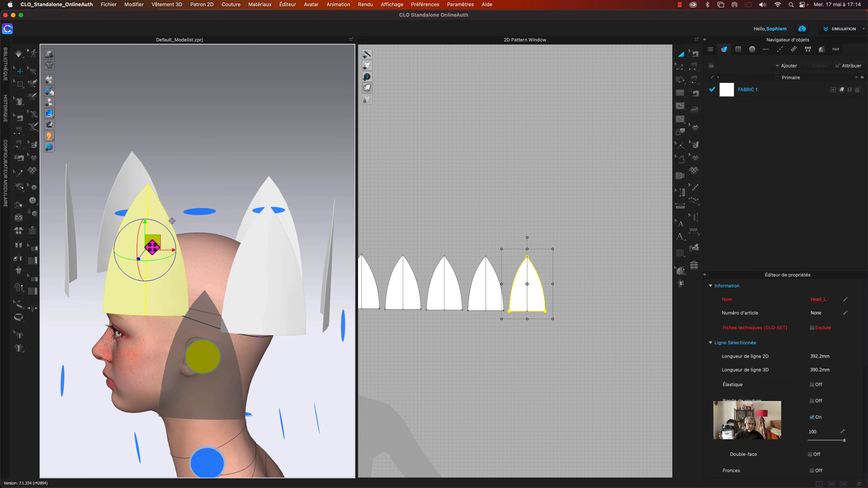
left_click(216, 167)
Hide the avatar's arrangement points
right_click_drag(216, 168, 257, 158)
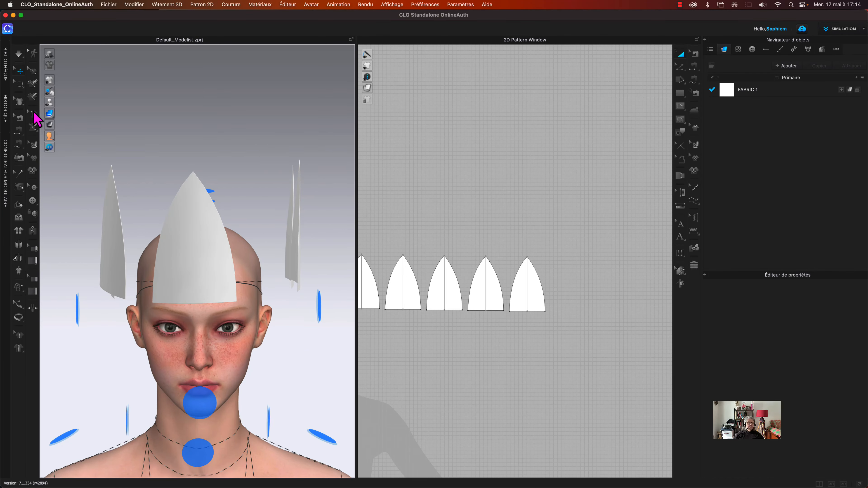
left_click(62, 103)
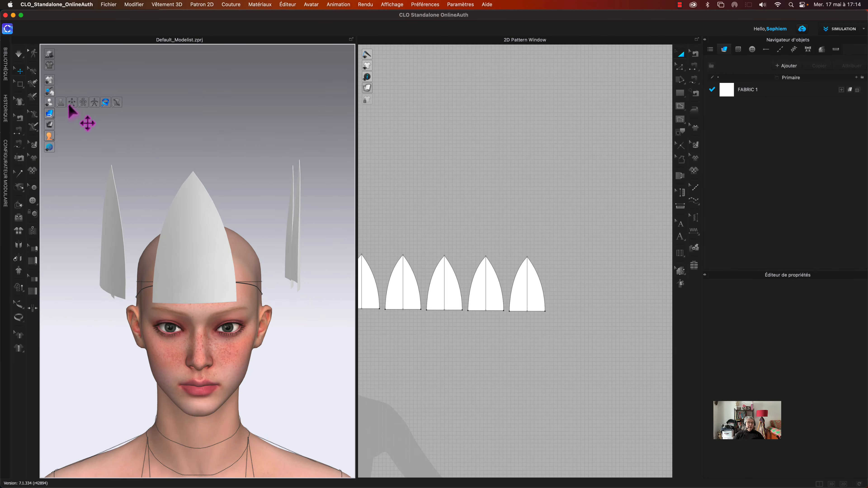
mouse_move(311, 365)
right_mouse_down()
mouse_move(320, 356)
mouse_move(279, 355)
mouse_move(320, 350)
right_mouse_up()
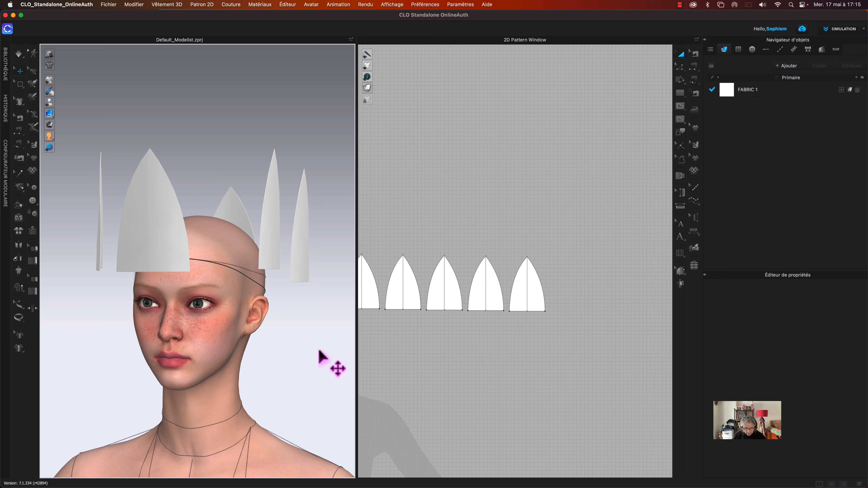
Sew the front panel's curved edge to the facing edge of the second panel with Segment Sewing
key("n")
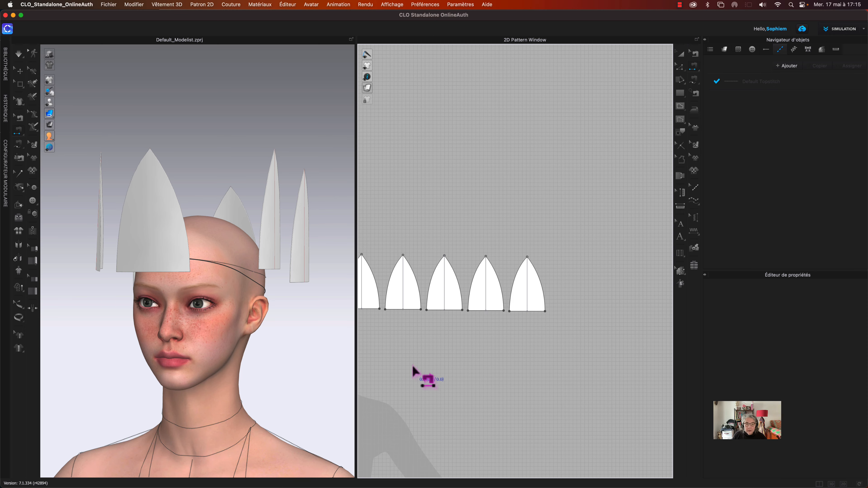
middle_click_drag(413, 367, 528, 386)
left_click(151, 195)
right_click_drag(190, 122, 217, 124)
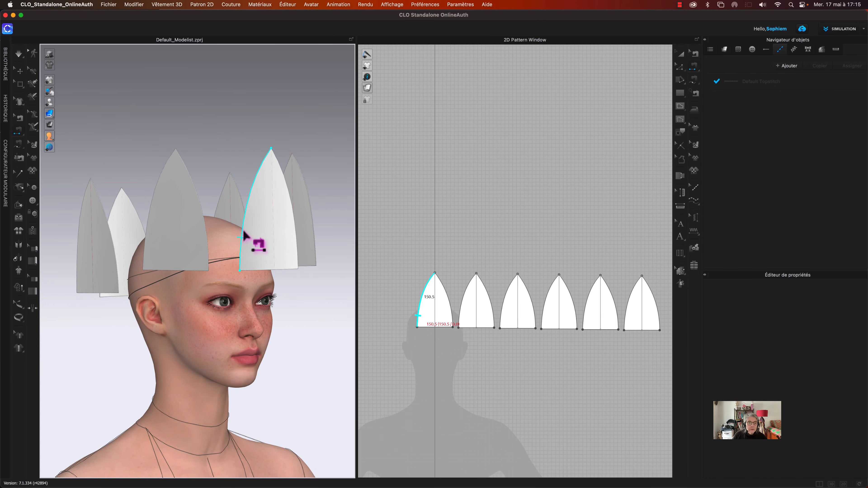
left_click(211, 254)
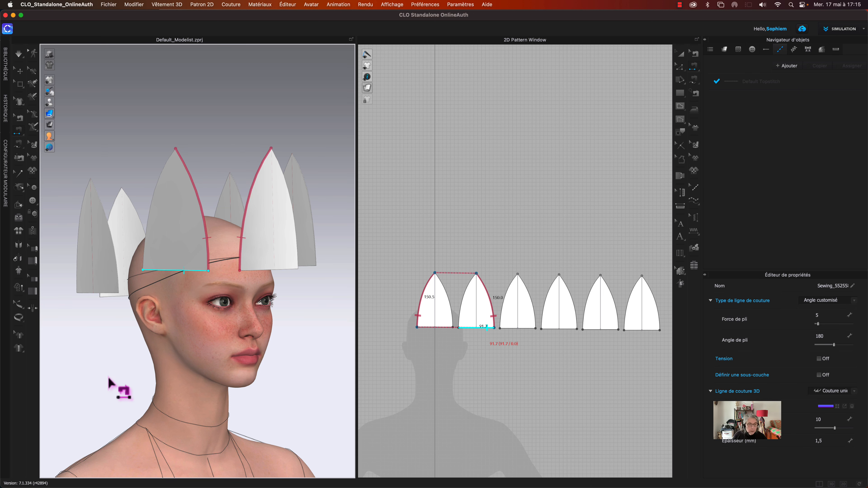
Sew the second panel's free curved edge to the third panel, and the third panel's free edge to the fourth
left_click(145, 260)
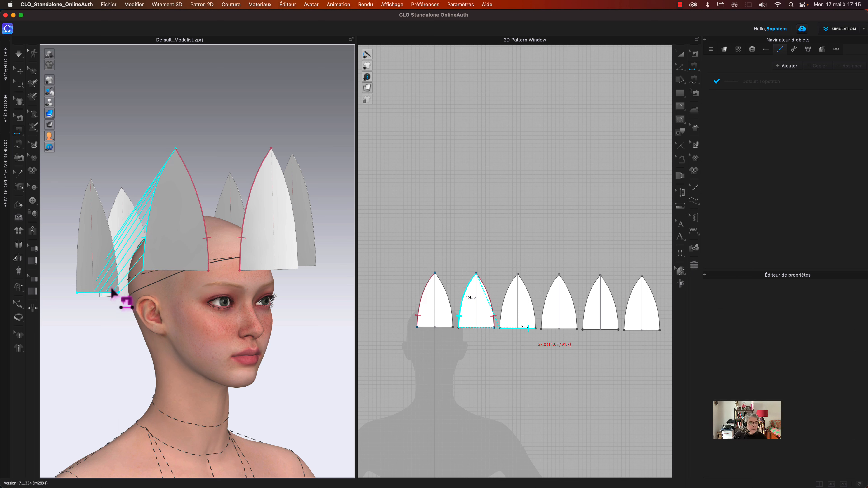
left_click(119, 291)
right_click_drag(117, 365, 163, 358)
left_click(198, 279)
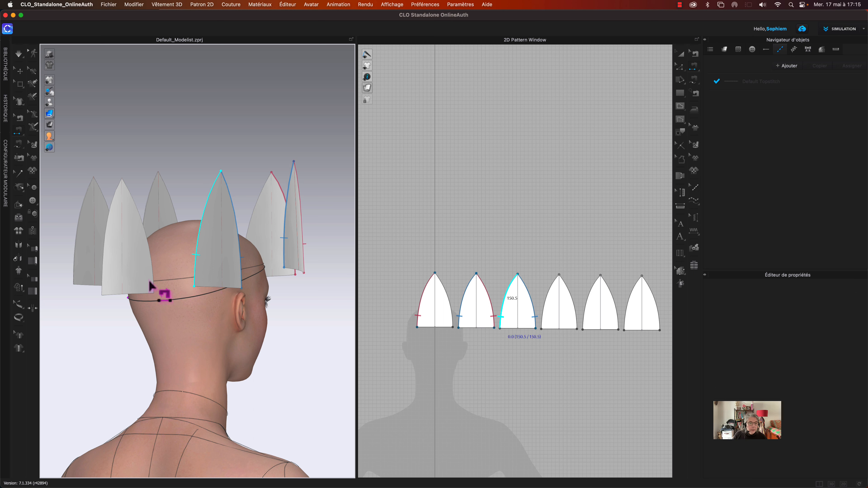
left_click(149, 283)
Sew the fourth panel's free curved edge to the fifth panel, and the fifth panel's free edge to the sixth
right_click_drag(142, 362, 171, 360)
left_click(221, 281)
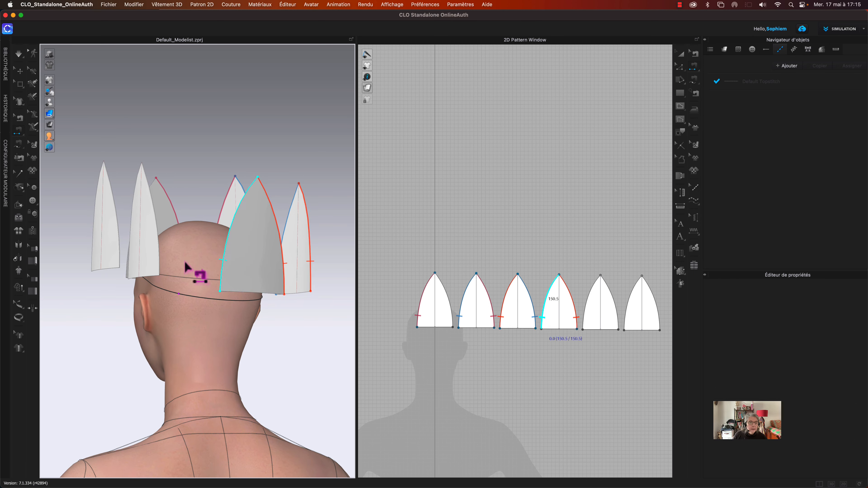
left_click(165, 267)
right_click_drag(165, 268, 198, 320)
left_click(228, 268)
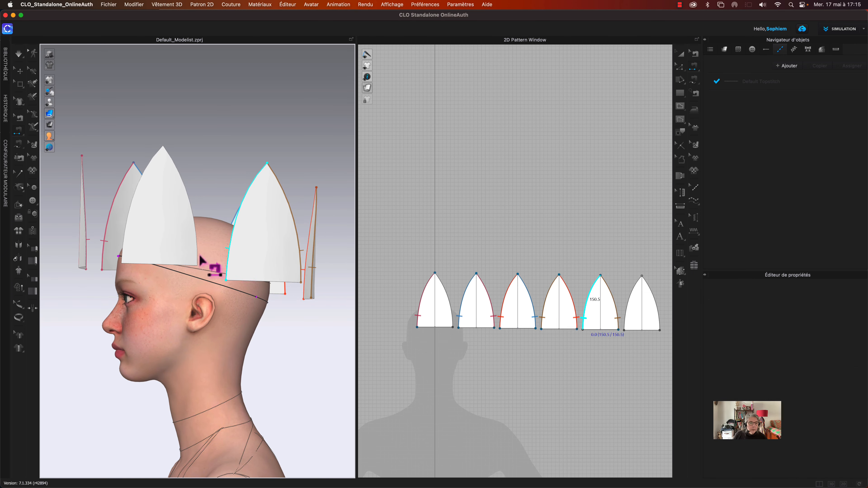
left_click(202, 262)
Sew the sixth panel's free curved edge to the front panel to close the ring of panels
right_click_drag(179, 333, 203, 334)
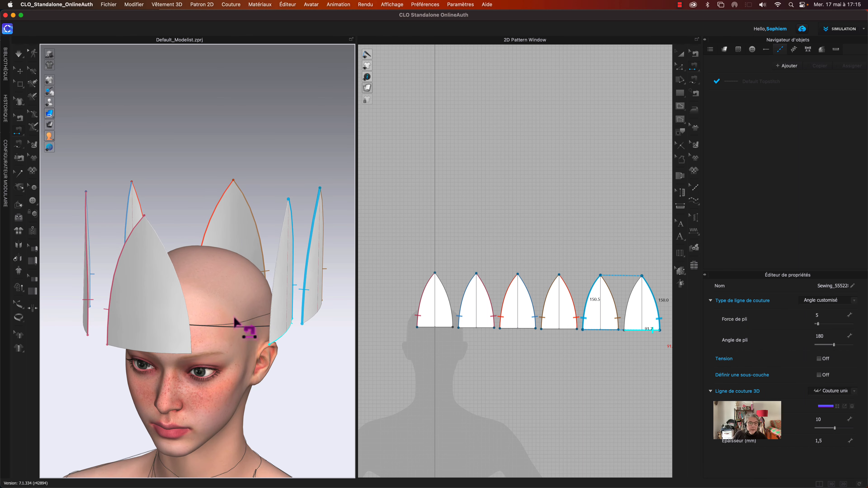
left_click(272, 318)
left_click(190, 338)
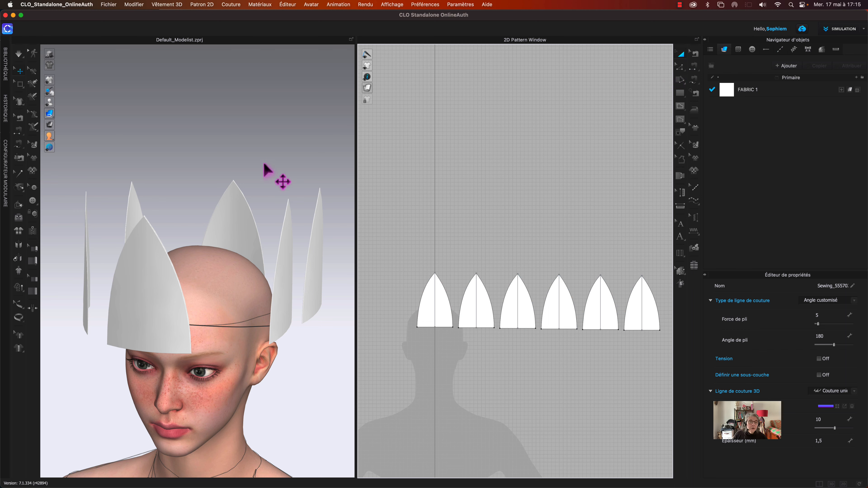
Attach the bottom edges of the front and second panels to the avatar's head circumference measurement
key("2")
right_click_drag(280, 156, 239, 159)
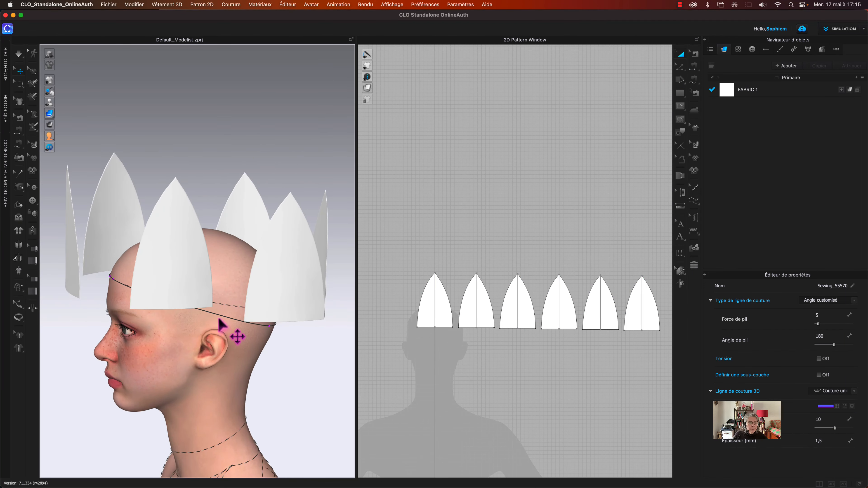
key("2")
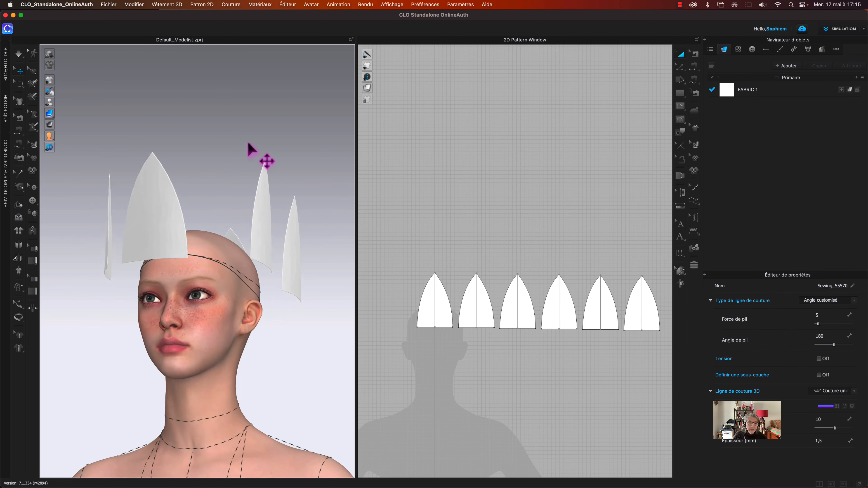
left_click(214, 228)
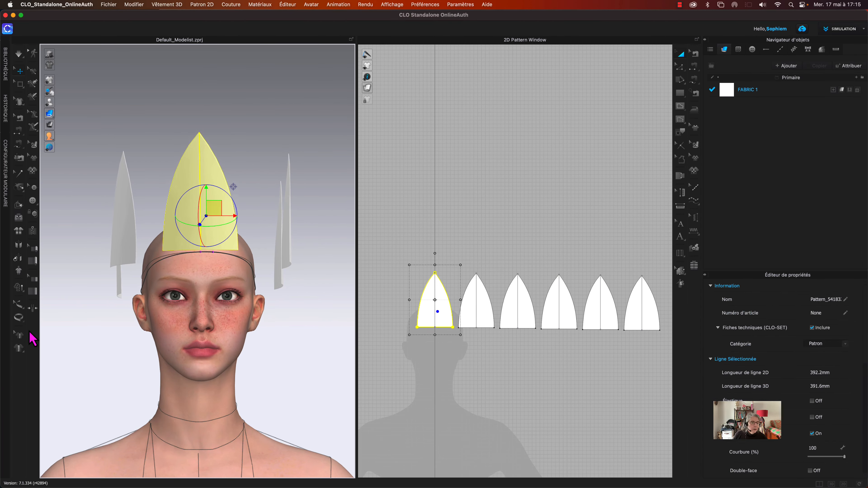
left_click(21, 310)
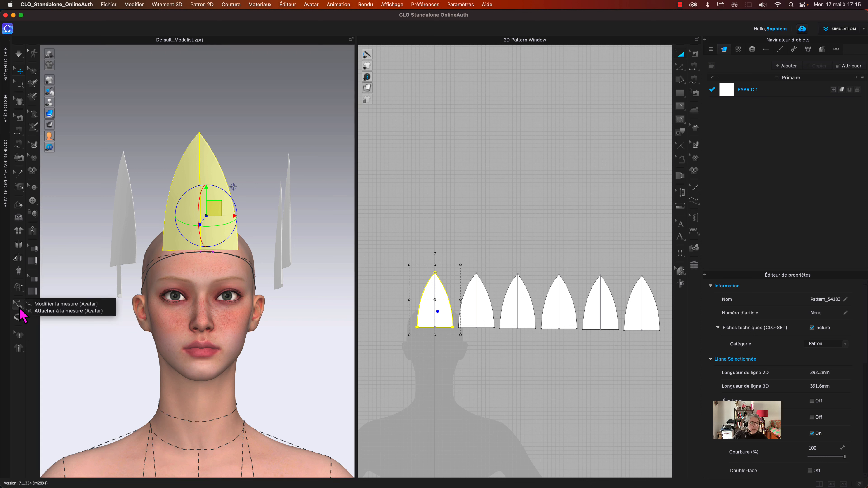
left_click(47, 312)
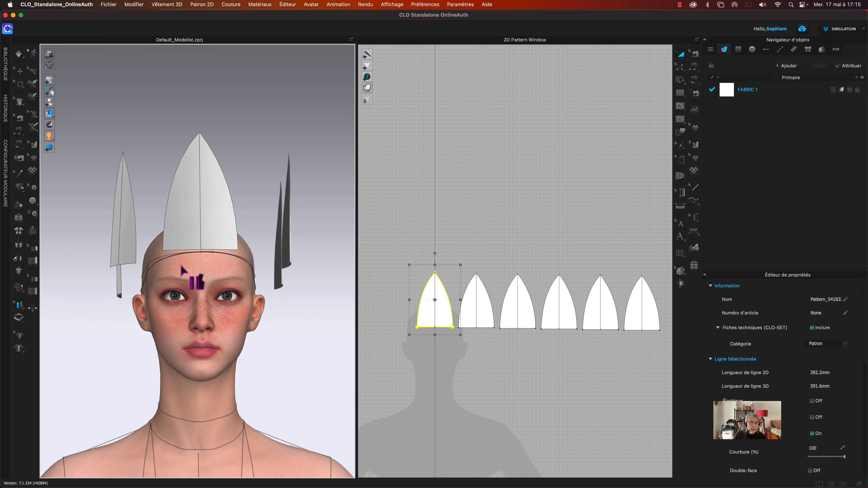
left_click(187, 251)
right_click_drag(188, 255, 114, 265)
left_click(115, 263)
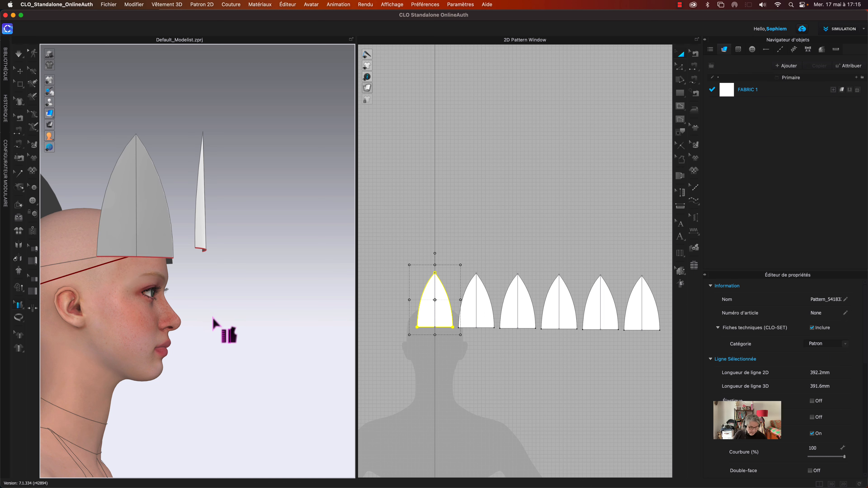
Attach the bottom edges of the third and fourth panels to the head circumference measurement
middle_click_drag(212, 317, 373, 325)
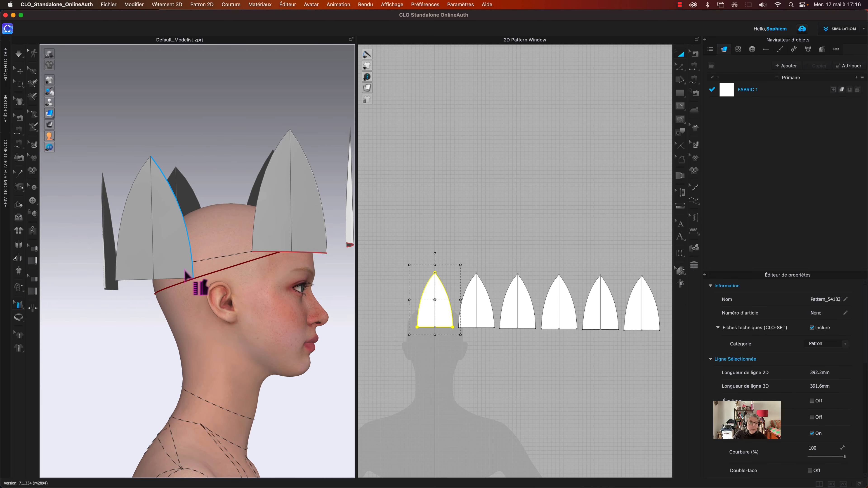
left_click(181, 284)
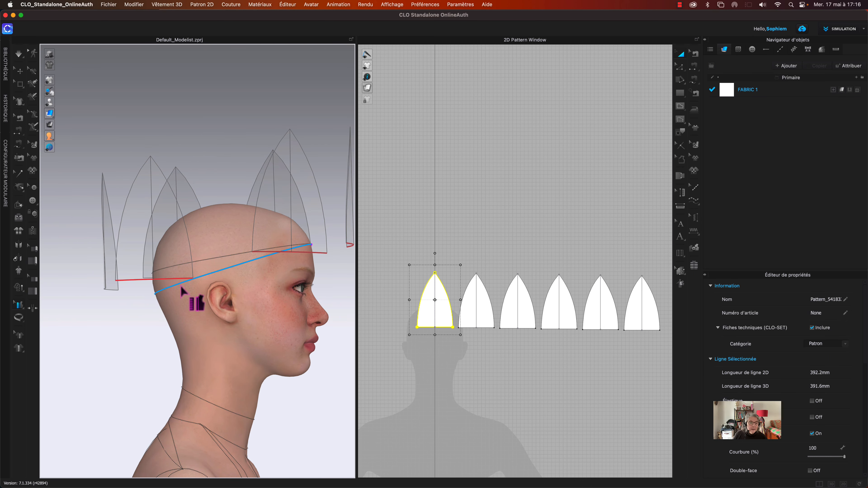
left_click(180, 285)
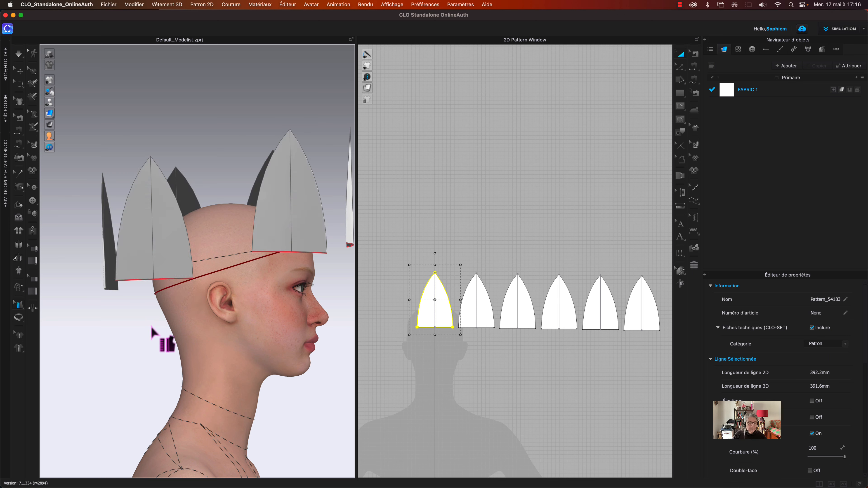
right_click_drag(151, 329, 188, 337)
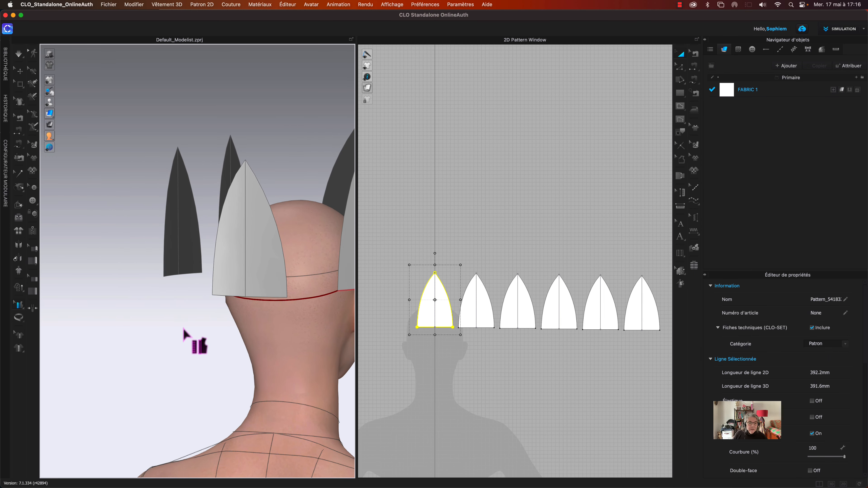
left_click(260, 300)
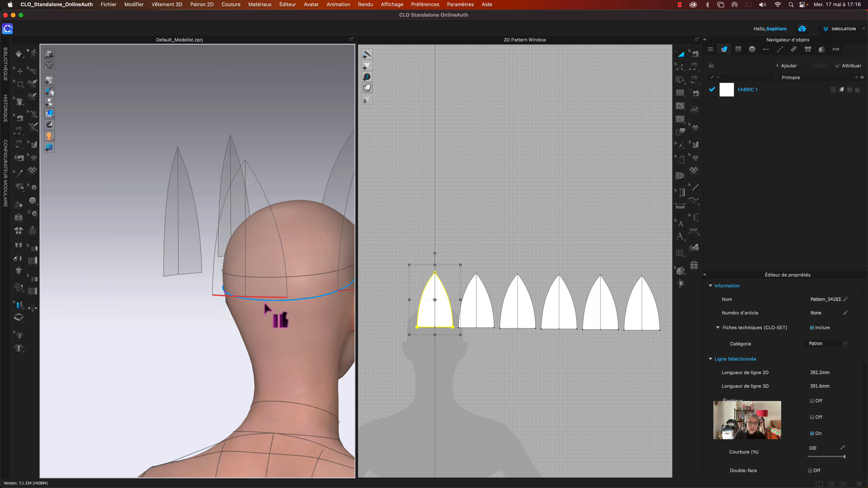
left_click(264, 302)
right_click_drag(170, 345, 148, 334)
right_click_drag(209, 325, 98, 316)
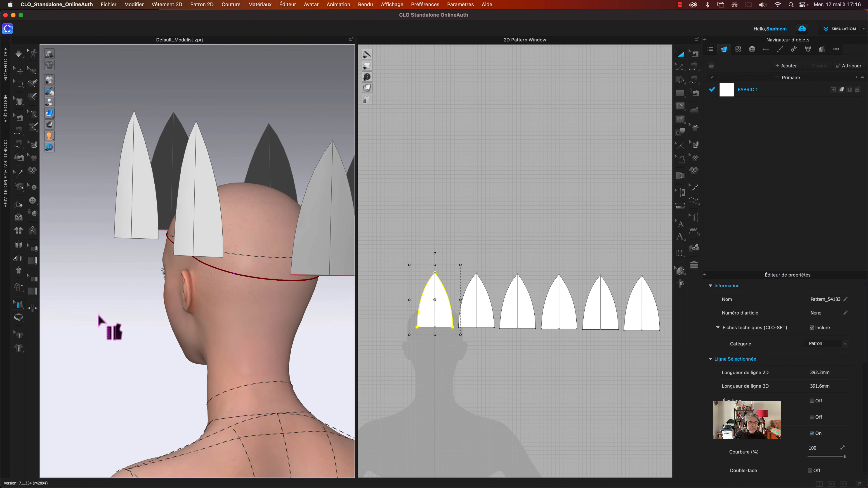
Attach the bottom edges of the fifth and sixth panels to the avatar's head circumference measurement
right_click_drag(146, 330, 91, 301)
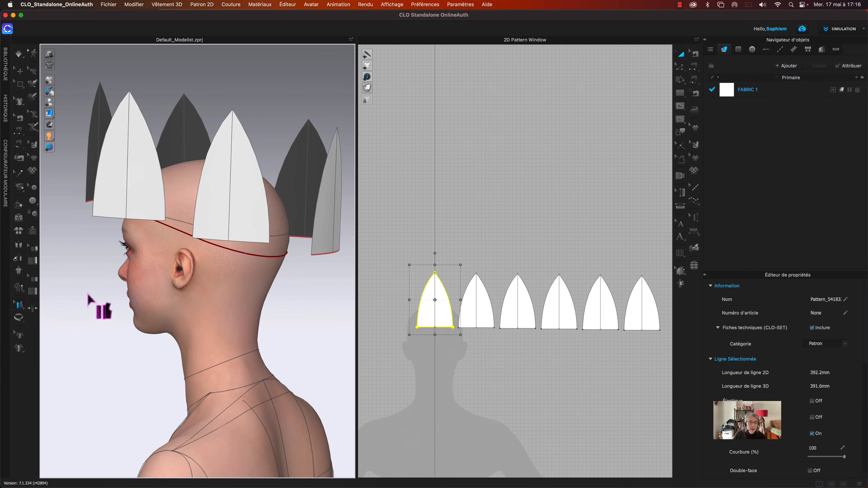
left_click(258, 246)
left_click(261, 258)
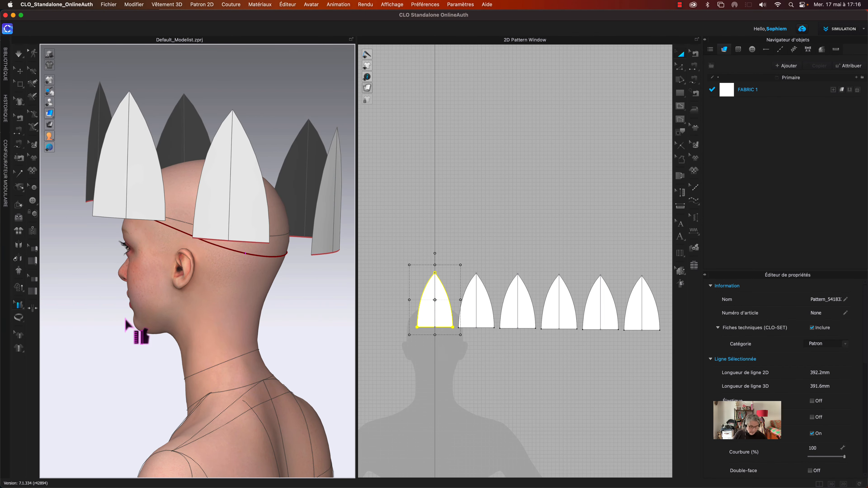
right_click_drag(132, 329, 163, 343)
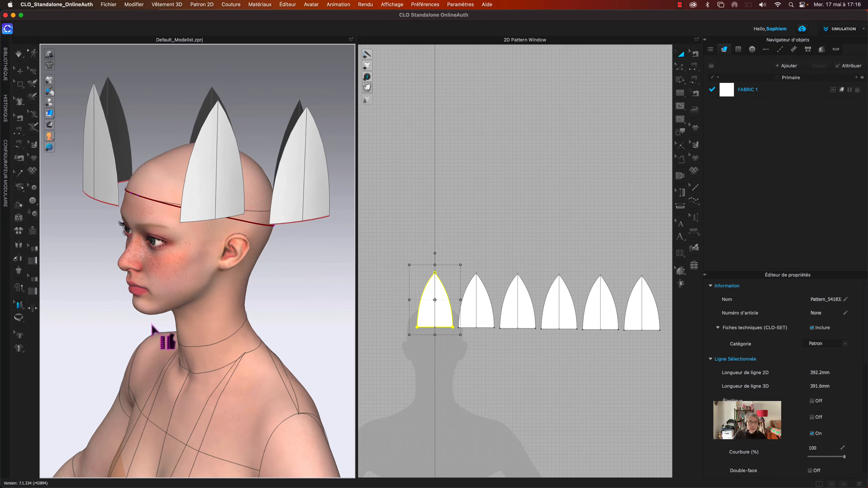
left_click(214, 223)
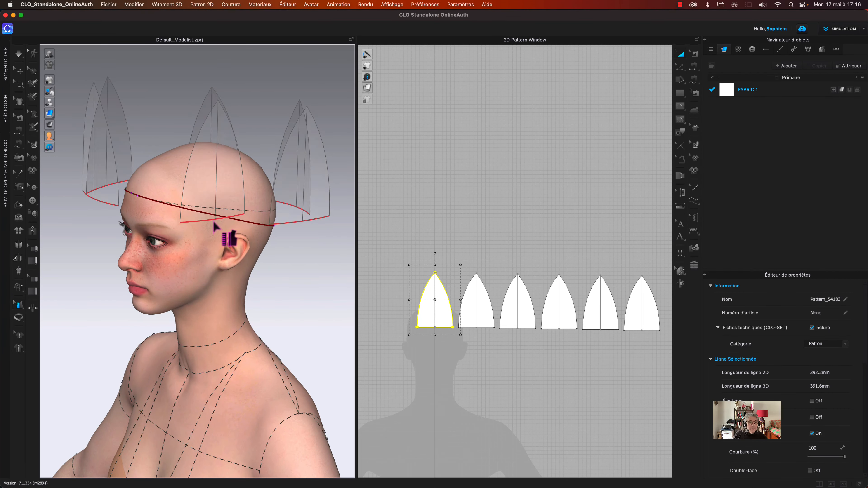
left_click(233, 223)
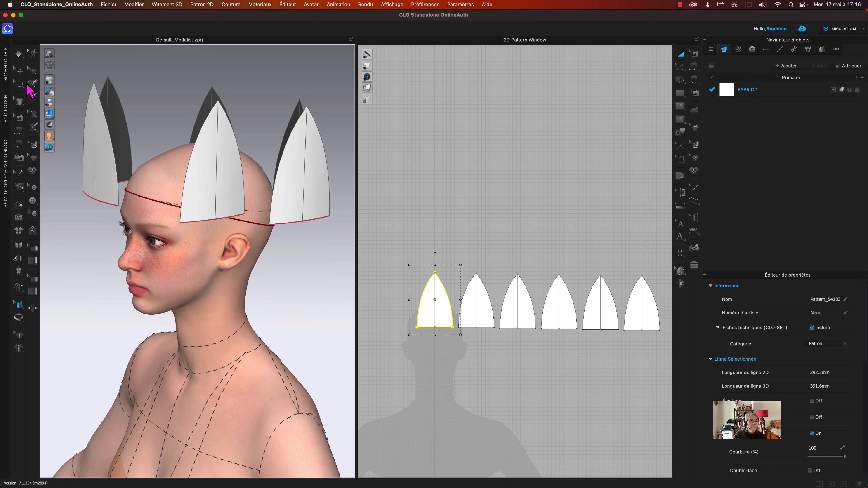
Return to the selection tool and display the seam lines between the panels in the 3D view
left_click(19, 72)
right_click_drag(141, 91, 182, 99)
middle_click_drag(226, 179, 363, 268)
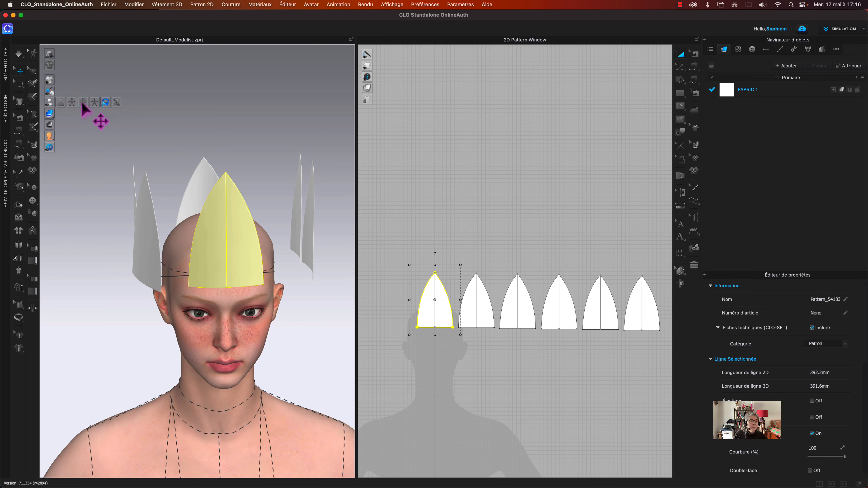
mouse_move(52, 95)
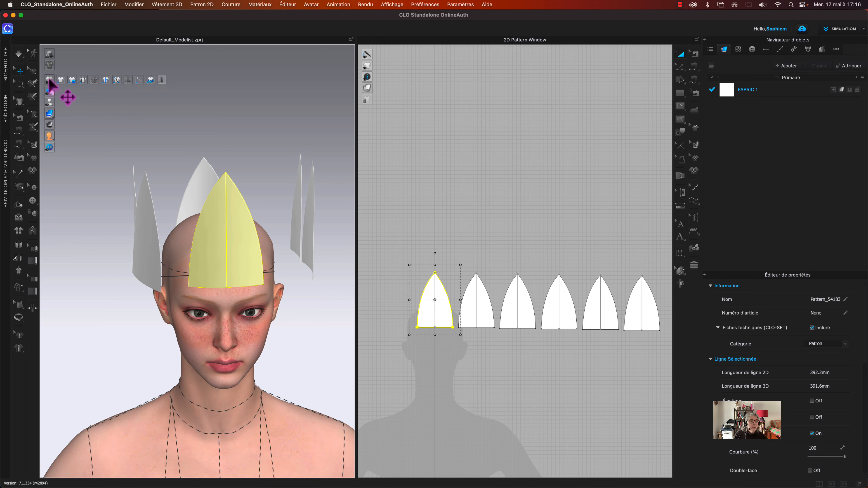
left_click(131, 81)
right_click_drag(217, 101, 180, 96)
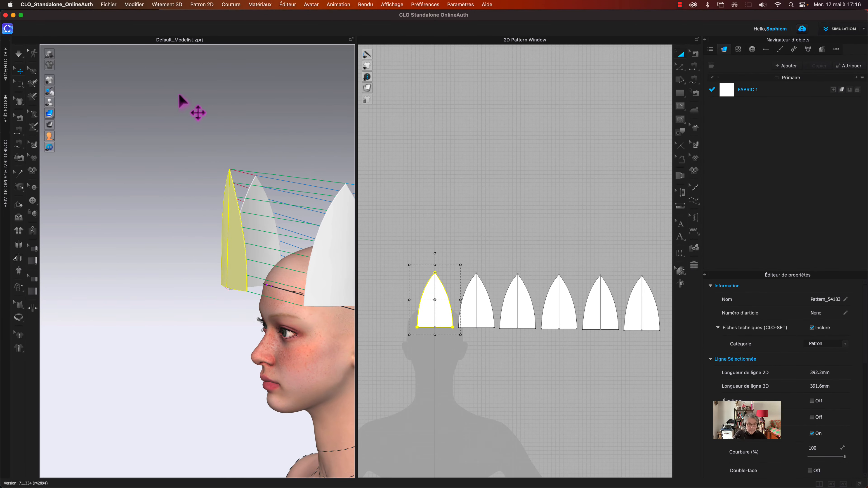
scroll(182, 99, "down", 5)
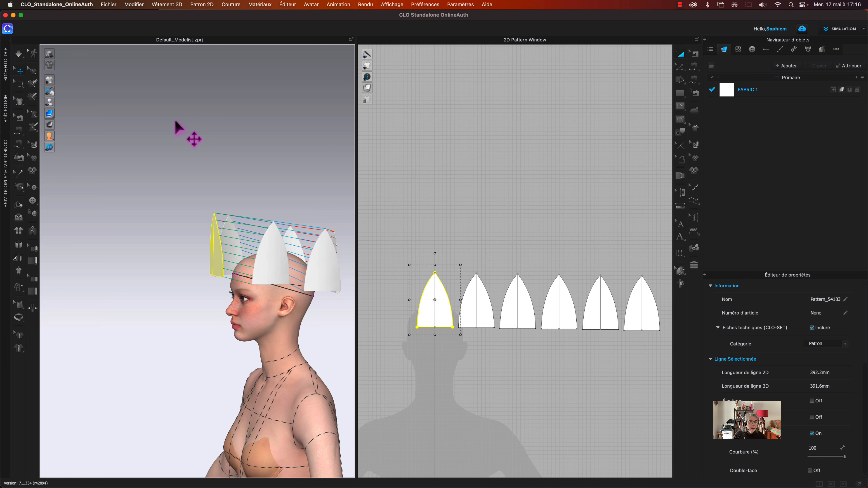
Simulate the sewn panels onto the avatar's head and tug at the draped panels to even out the cap
key("space")
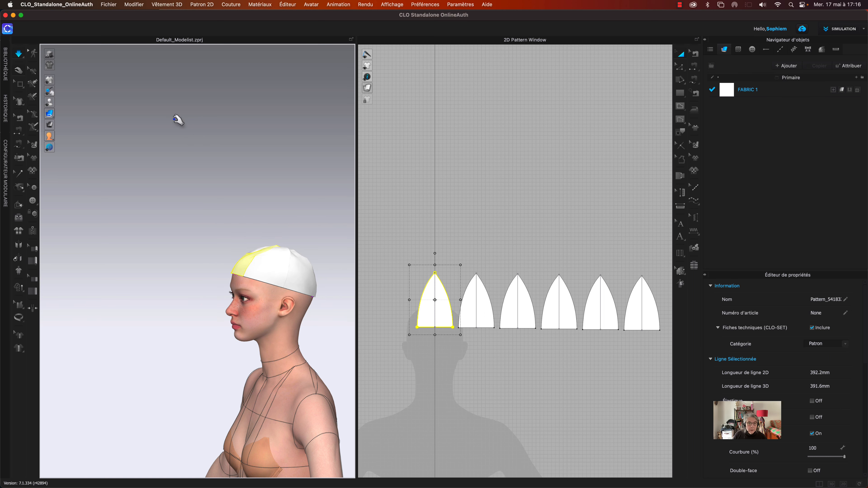
right_click_drag(271, 194, 124, 202)
left_click_drag(219, 239, 230, 213)
left_click(208, 231)
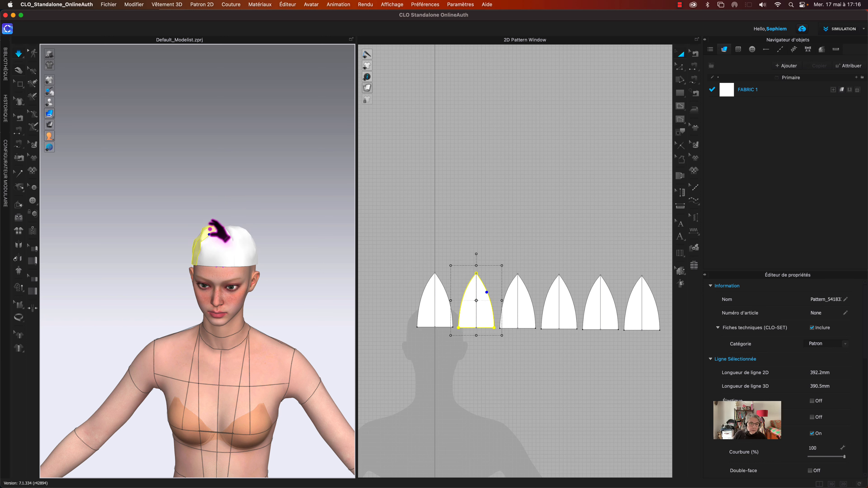
left_click(244, 235)
right_click_drag(229, 203, 174, 202)
left_click(227, 236)
left_click(248, 235)
scroll(179, 205, "down", 3)
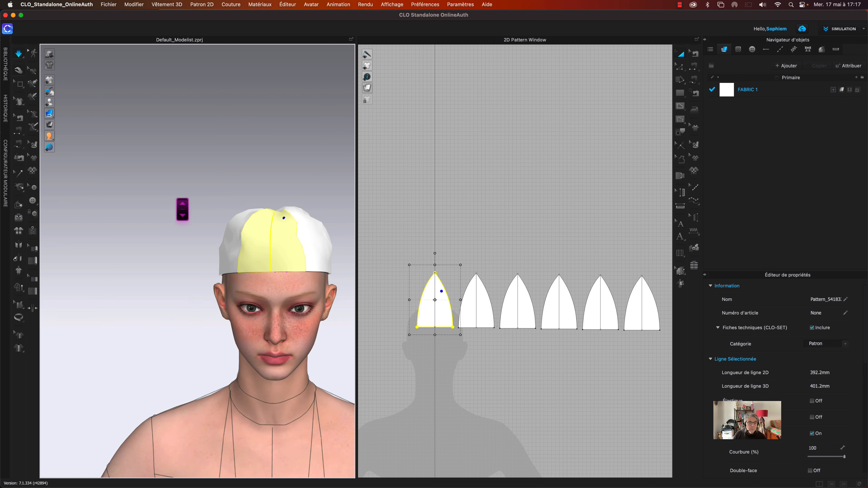
middle_click_drag(215, 199, 142, 170)
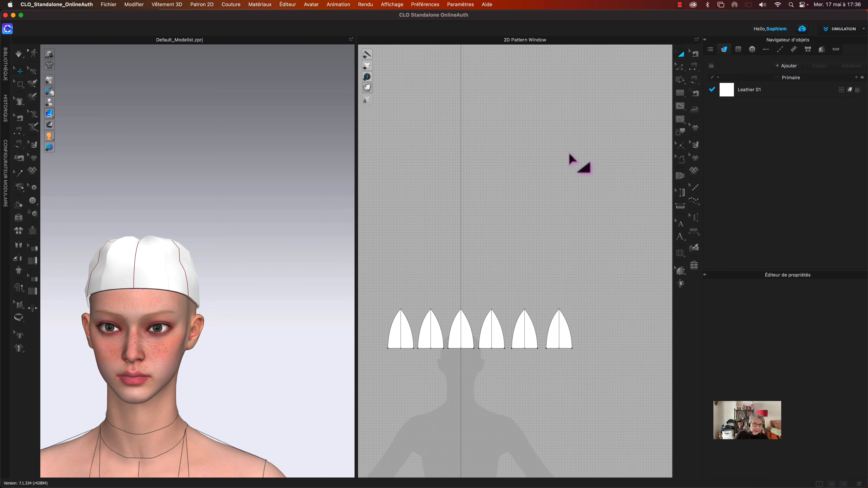
Apply the blue Leather 01 fabric from the library's Leather folder to the hat's existing fabric
left_click(6, 65)
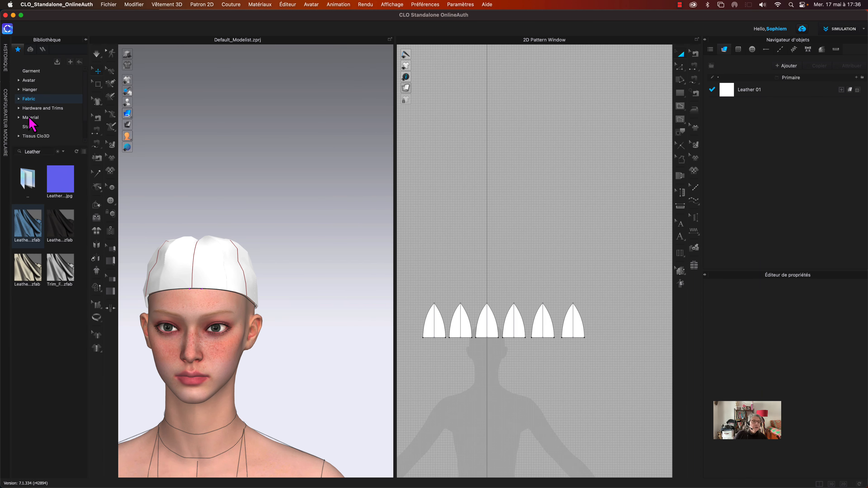
mouse_move(27, 234)
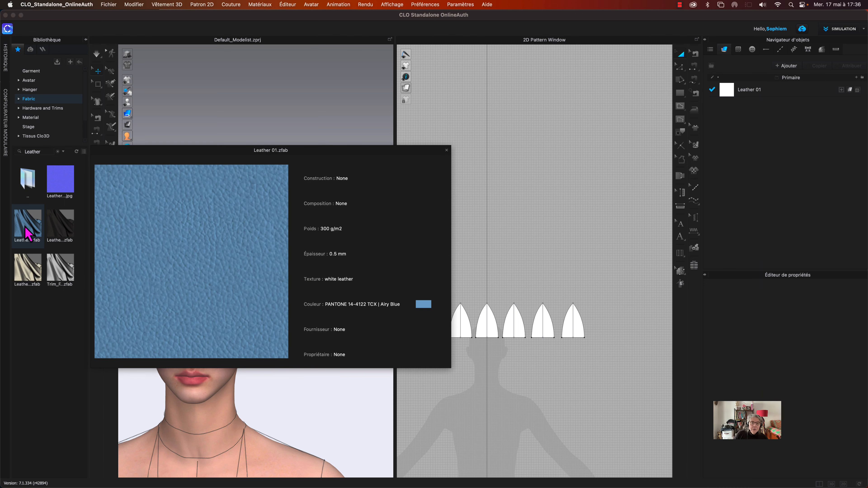
left_click_drag(26, 236, 725, 97)
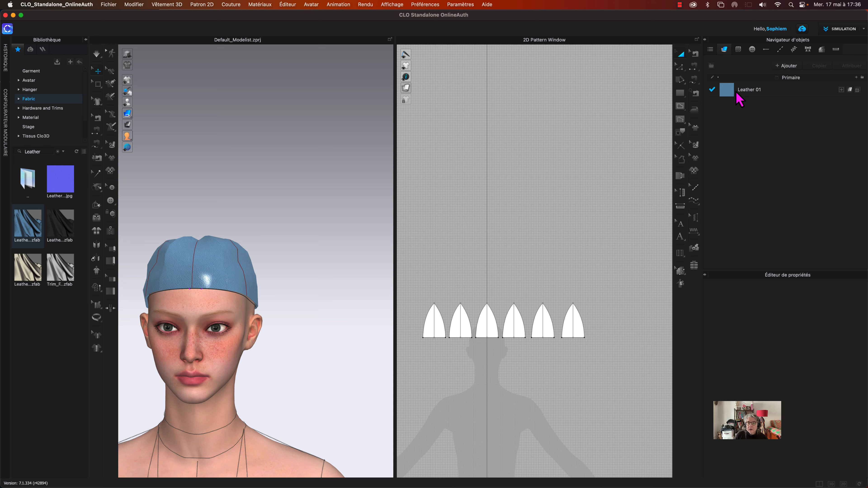
Set the Leather 01 fabric's thickness to 1.5 mm and simulate the hat again
left_click(740, 100)
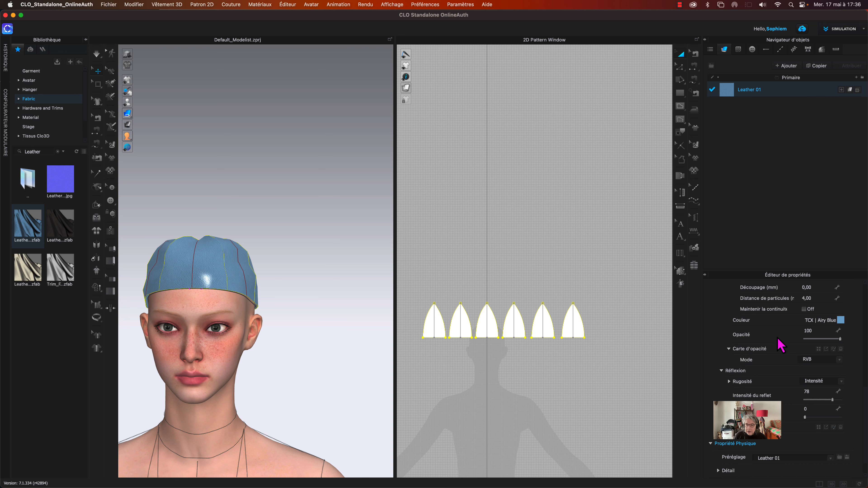
scroll(769, 376, "down", 2)
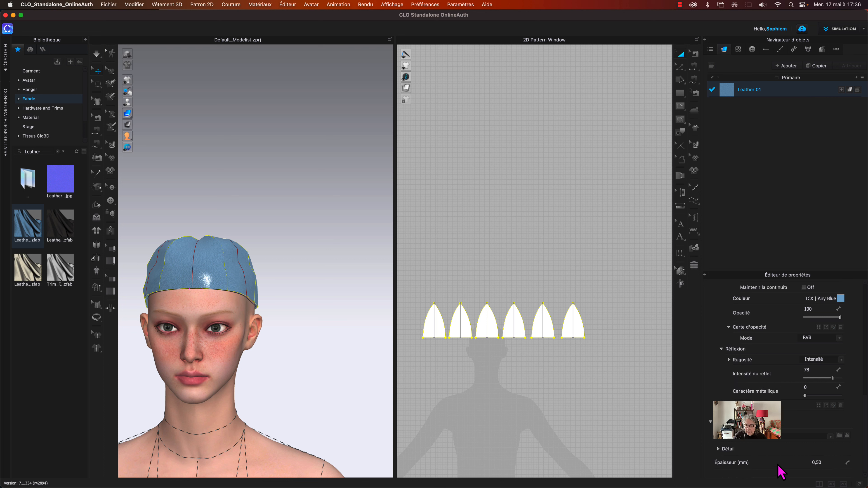
left_click(824, 462)
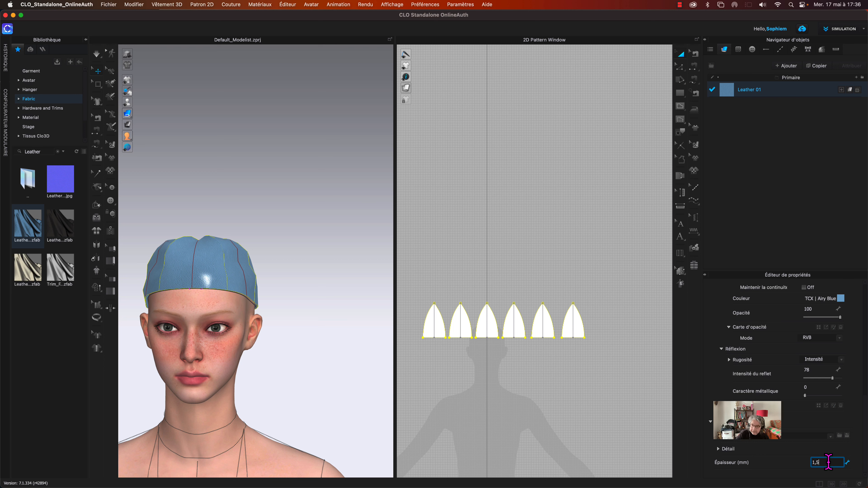
key("Return")
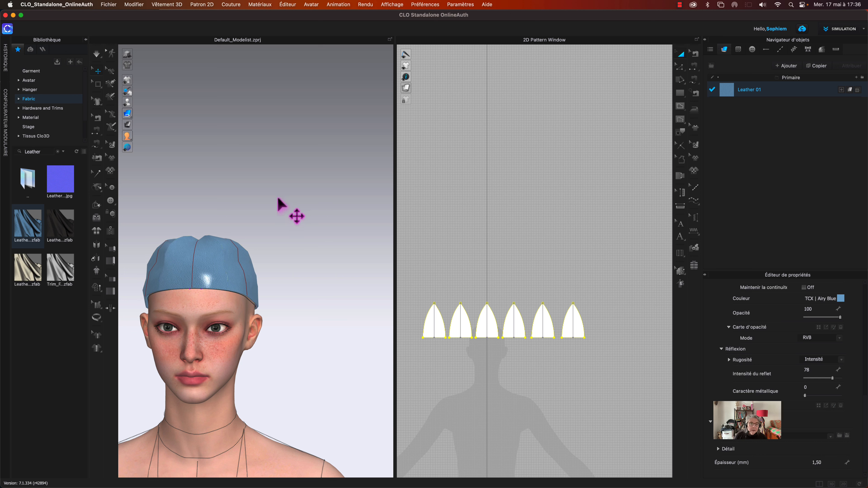
mouse_move(305, 208)
right_mouse_down()
mouse_move(270, 214)
mouse_move(354, 213)
mouse_move(274, 217)
mouse_move(308, 214)
right_mouse_up()
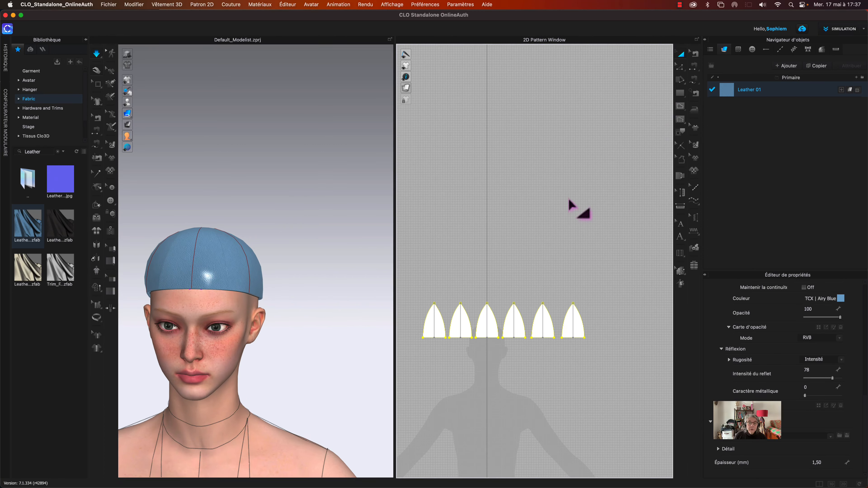
left_click(680, 4)
left_click(681, 21)
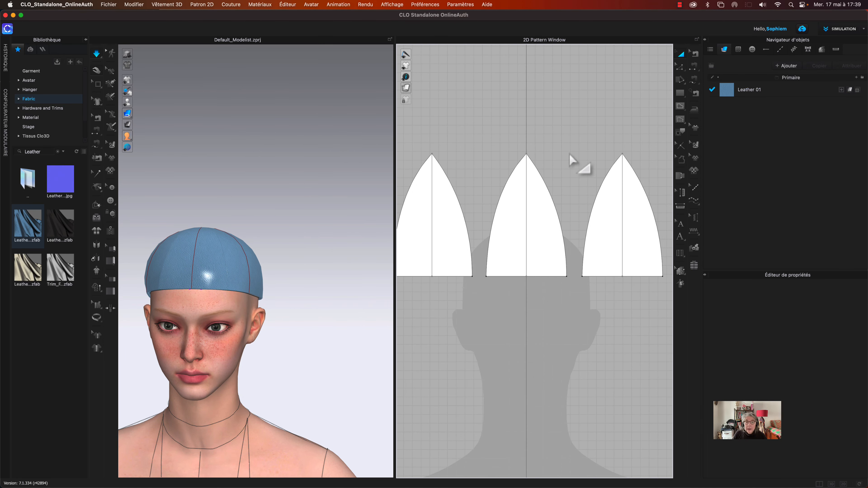
Display the line lengths on the pattern pieces in the 2D view
mouse_move(407, 82)
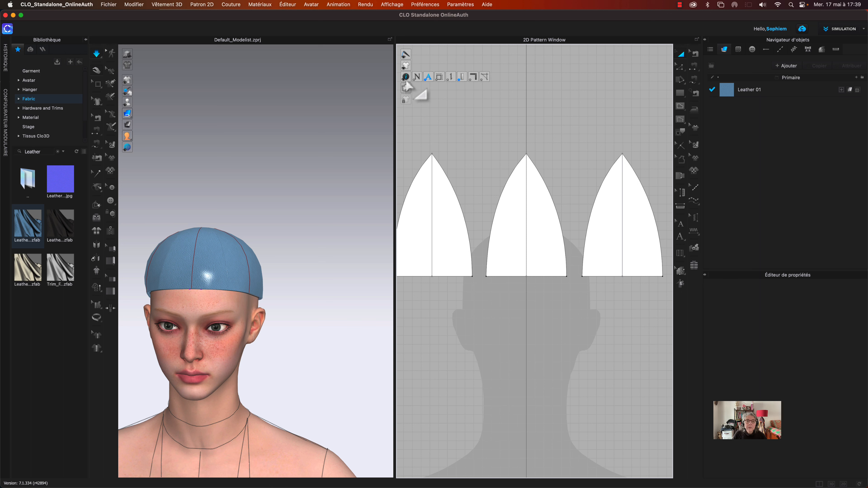
left_click(440, 76)
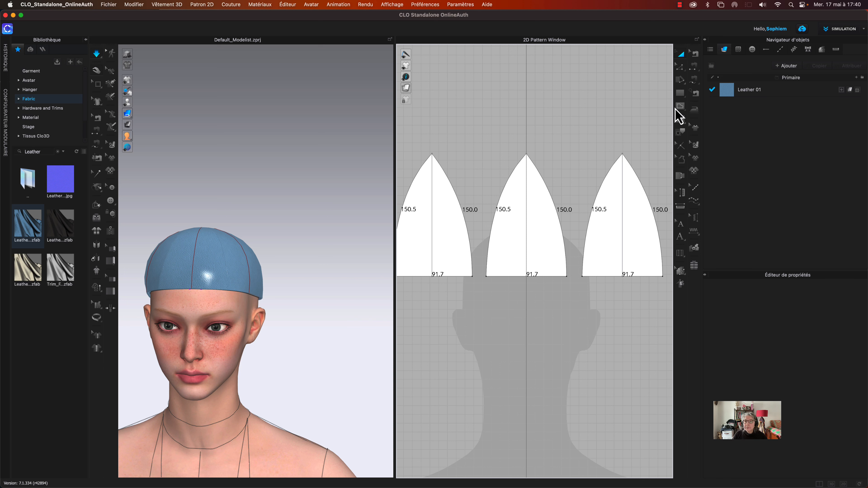
Start a rectangle pattern below the panels and open the calculator for its width
left_click(679, 94)
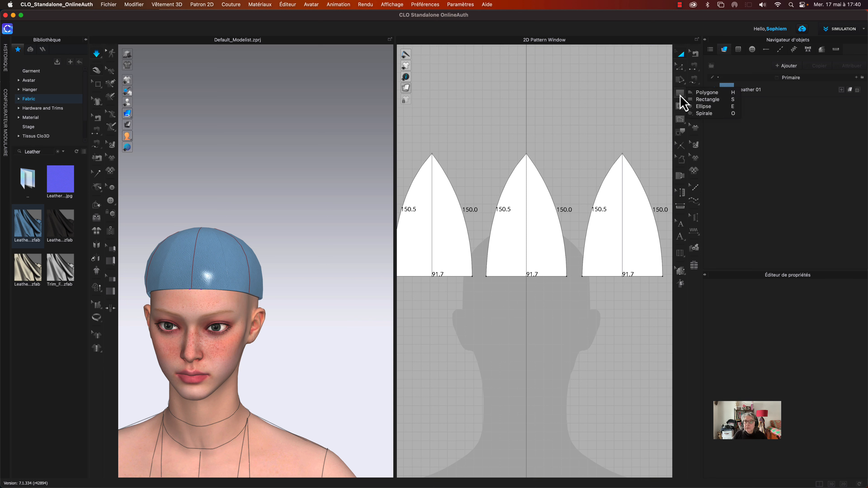
left_click(704, 97)
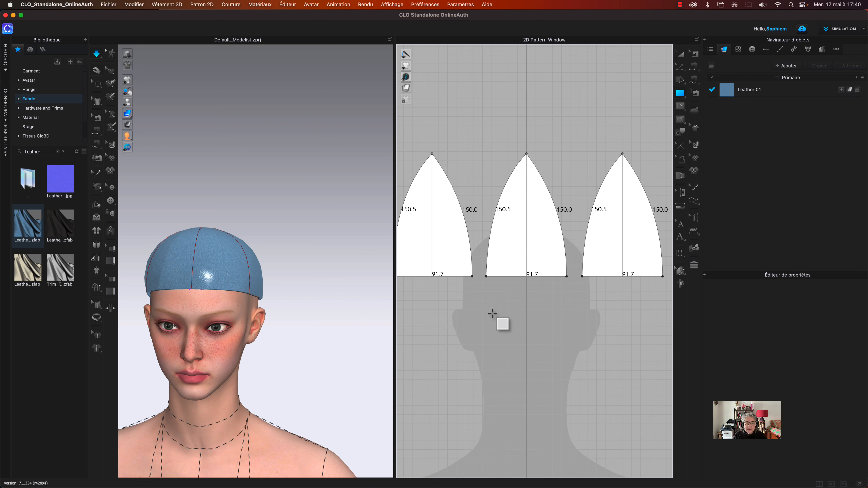
left_click(472, 311)
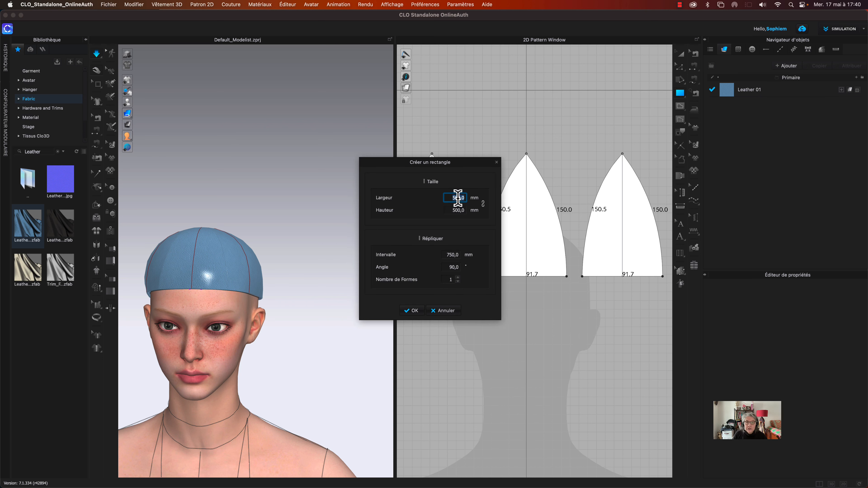
right_click(458, 198)
left_click(467, 209)
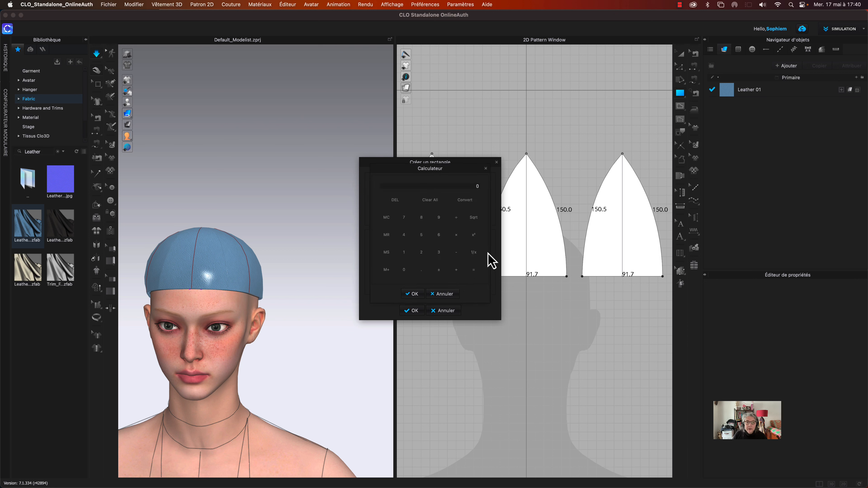
left_click(439, 218)
left_click(404, 253)
left_click(422, 270)
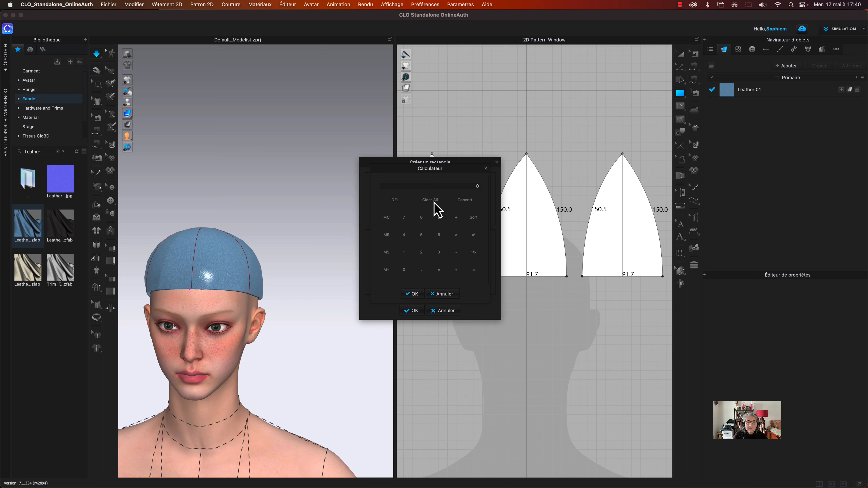
Create the rectangle with a calculated width of 183.4 mm, twice the 91.7 mm panel base, and a height of 80 mm
left_click(439, 218)
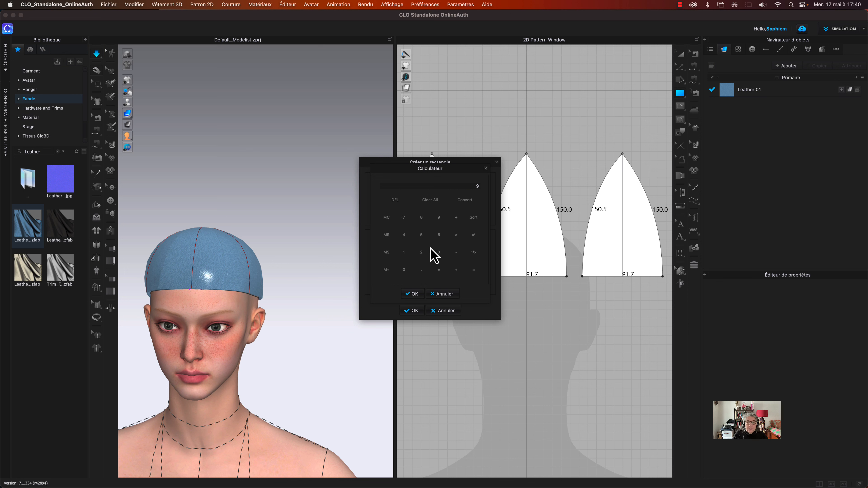
left_click(404, 253)
left_click(422, 270)
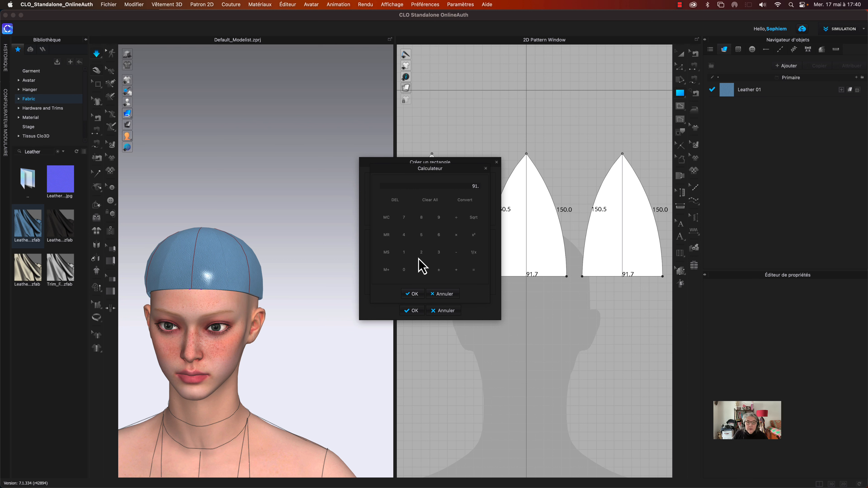
left_click(404, 218)
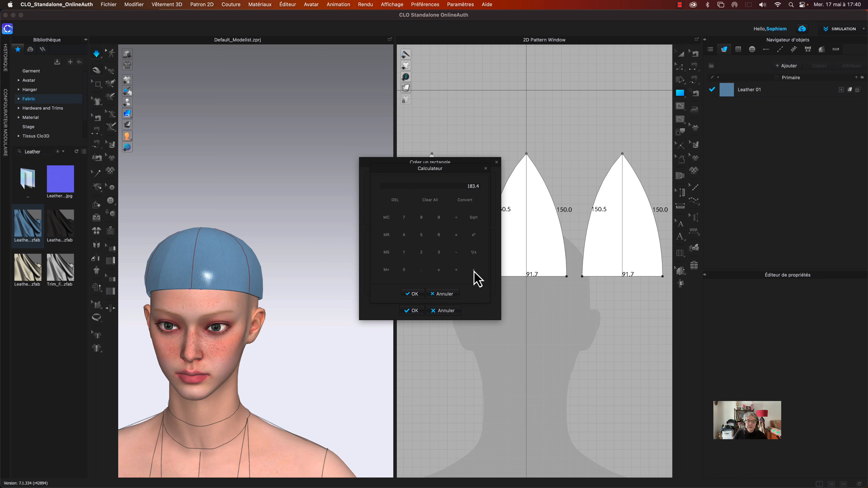
left_click(412, 294)
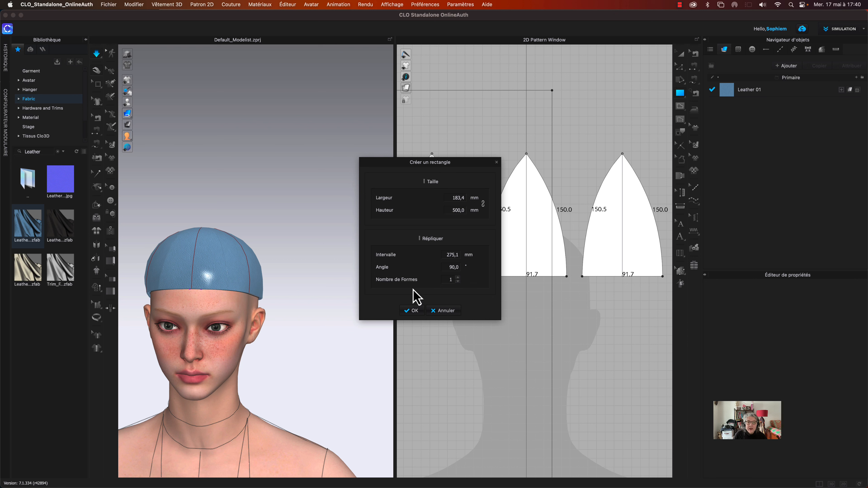
left_click(454, 210)
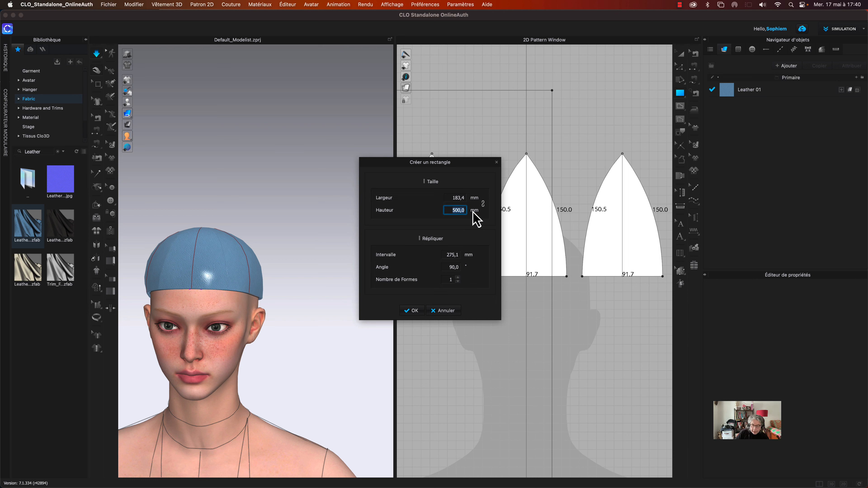
type("80")
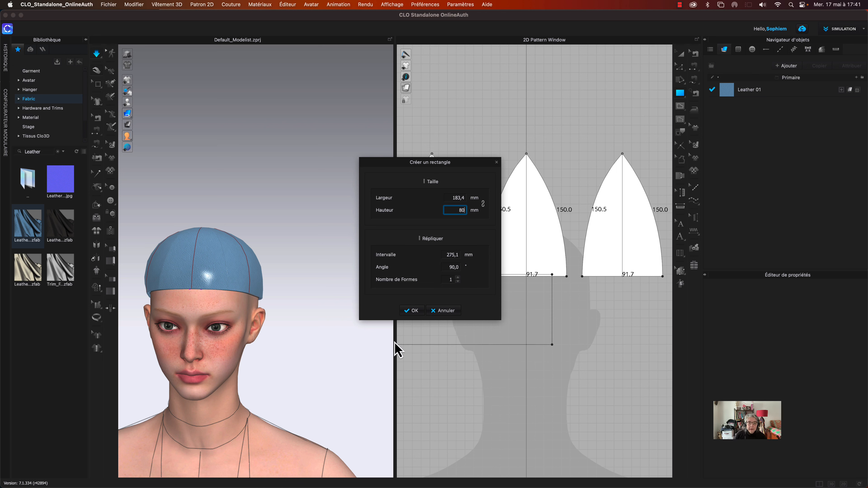
left_click(412, 311)
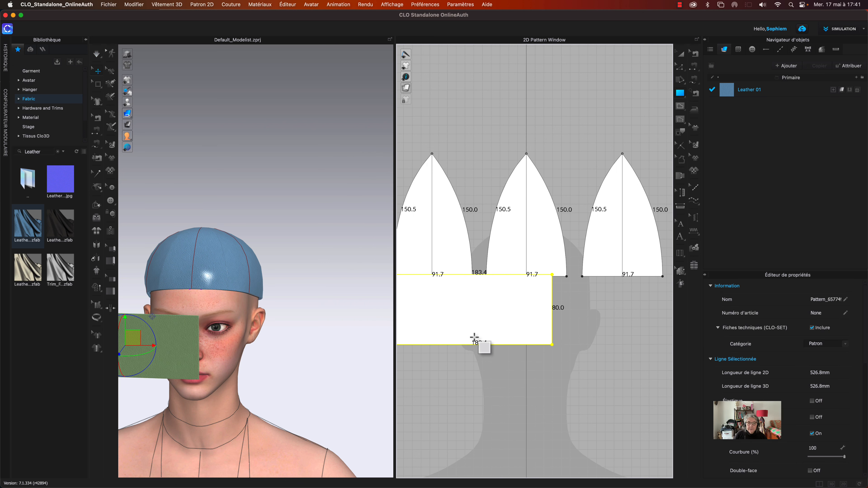
Move the rectangle in the 2D view so it sits centred just below the middle hat panel
left_click(682, 55)
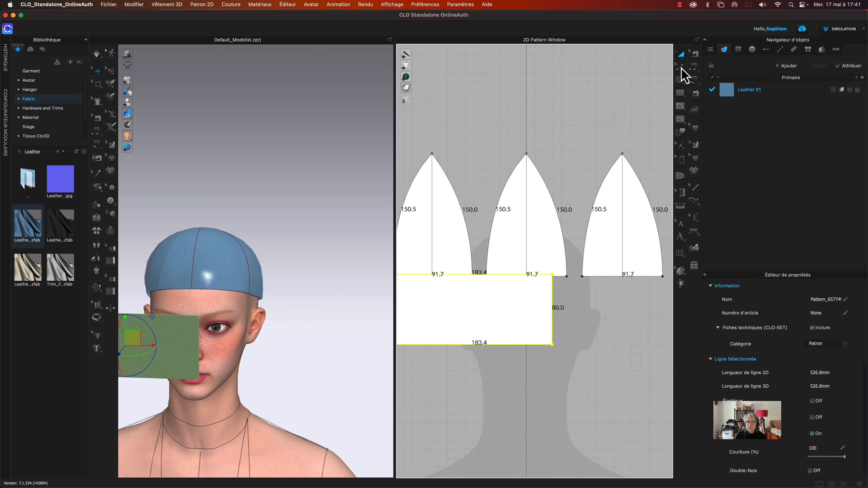
left_click_drag(521, 335, 539, 337)
left_click(543, 252)
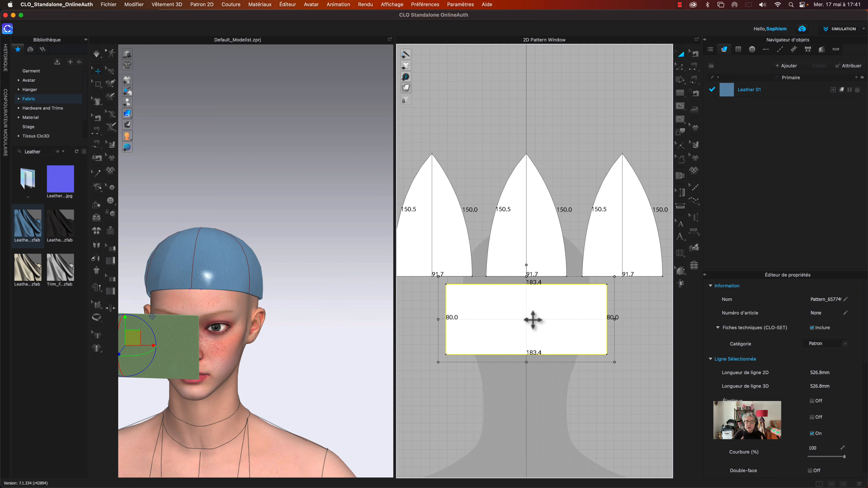
Position the rectangle in 3D close in front of the avatar's face, centred just below the hat's front edge, and deselect it
left_click_drag(139, 339, 211, 318)
right_click_drag(231, 195, 250, 195)
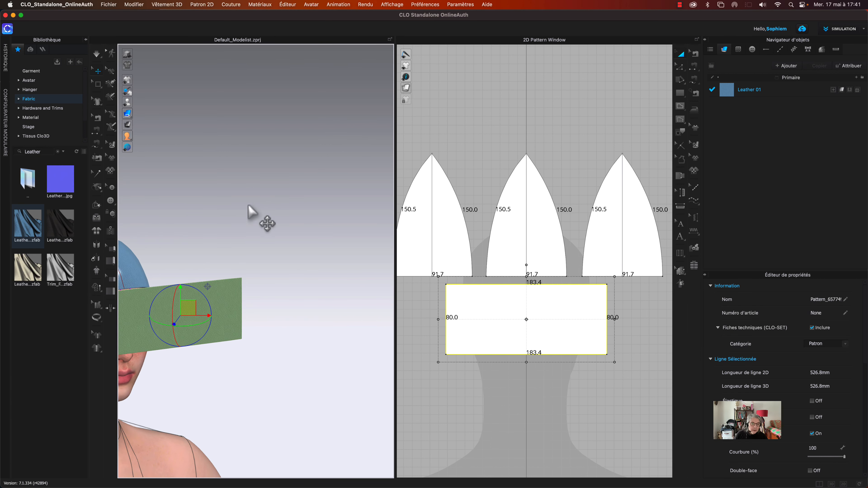
scroll(249, 207, "down", 3)
middle_click_drag(252, 227, 319, 205)
right_click_drag(310, 229, 246, 220)
left_click_drag(258, 281, 307, 287)
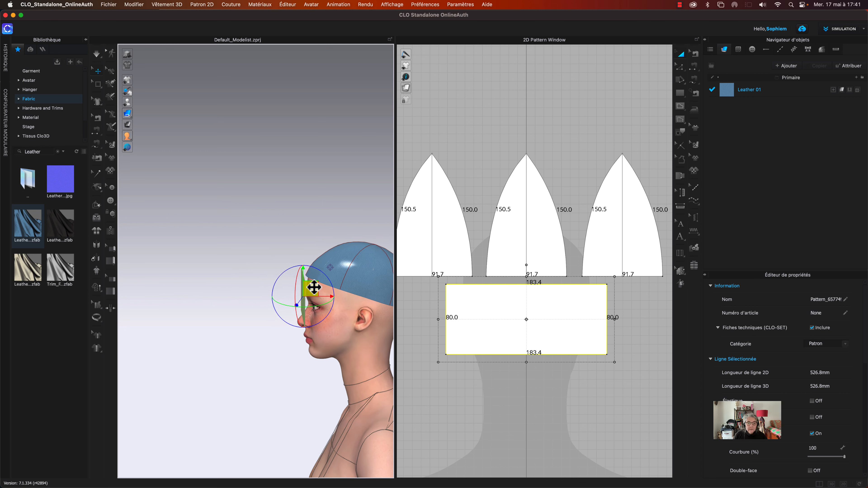
right_click_drag(279, 214, 317, 215)
left_click_drag(270, 277, 261, 279)
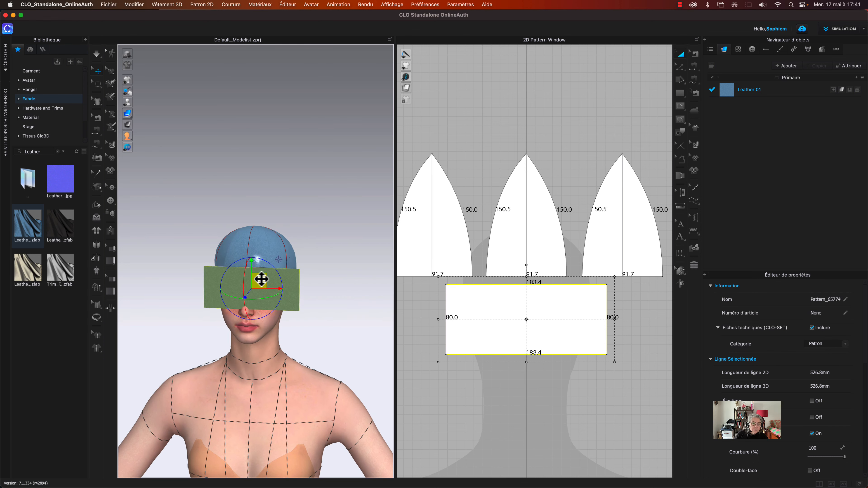
right_click_drag(266, 204, 226, 204)
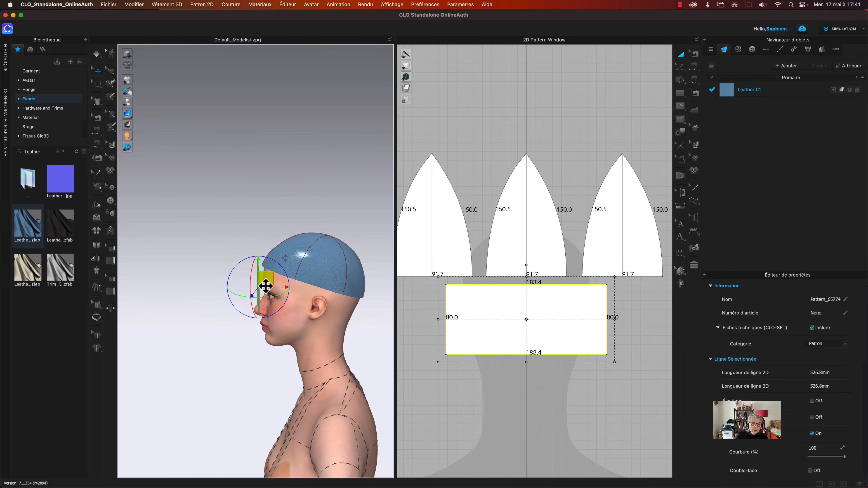
right_click_drag(254, 217, 290, 206)
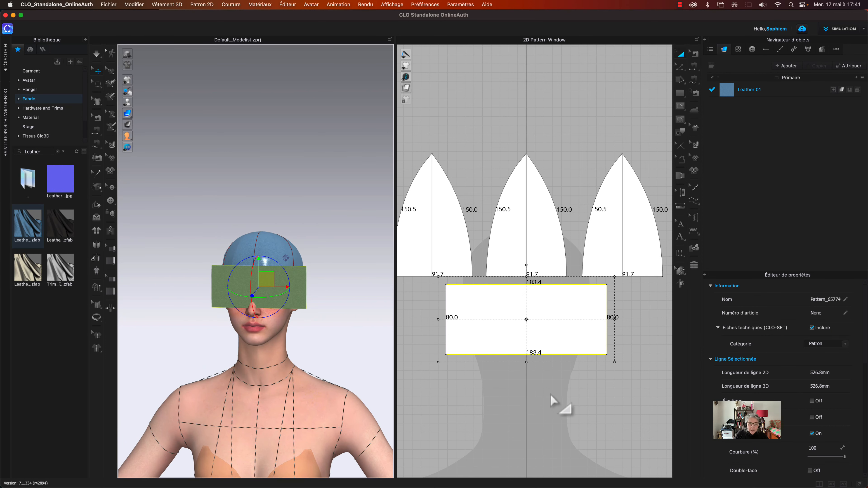
left_click(478, 395)
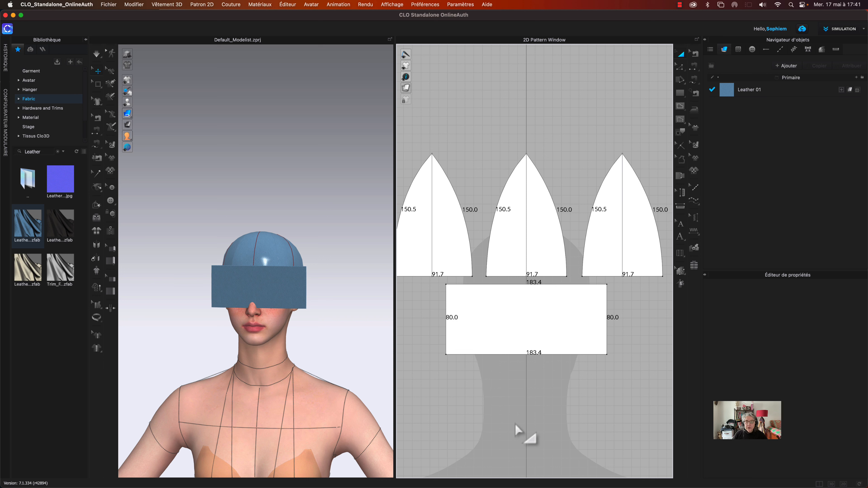
Round the rectangle's lower-left corner with Smooth Curve, using 20 mm for Line 1 and 25 mm for Line 2
left_click(681, 68)
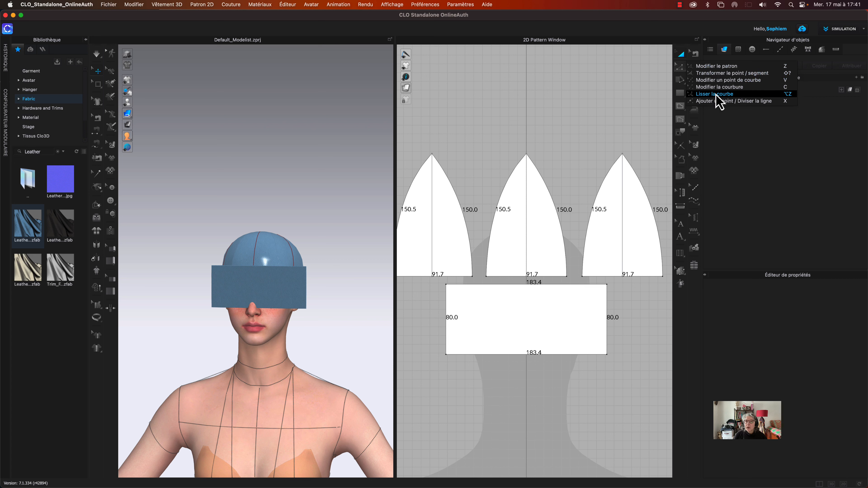
left_click(716, 95)
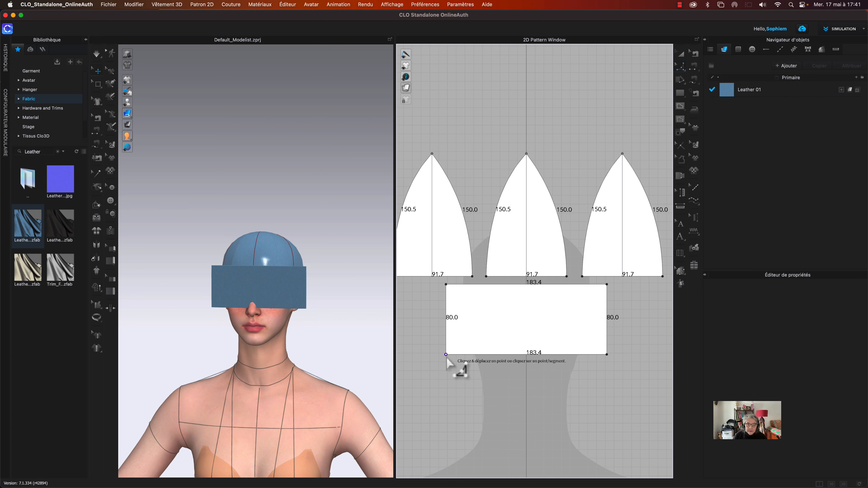
left_click_drag(446, 356, 457, 345)
right_click(457, 345)
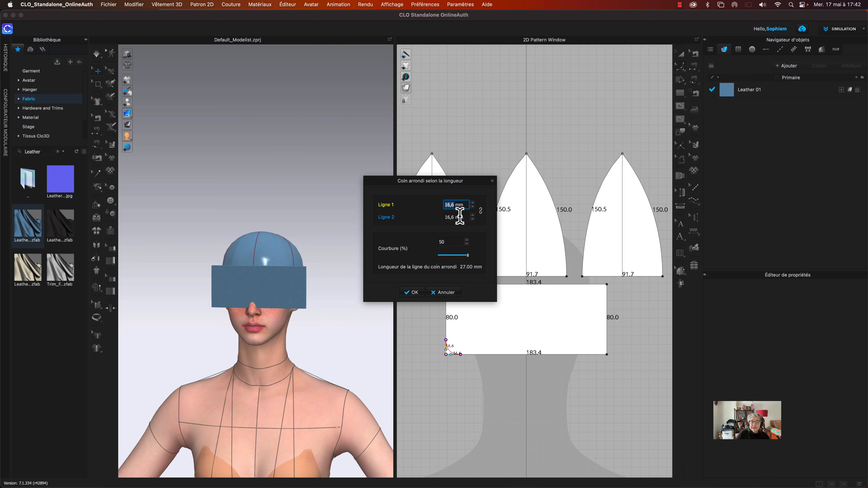
type("20")
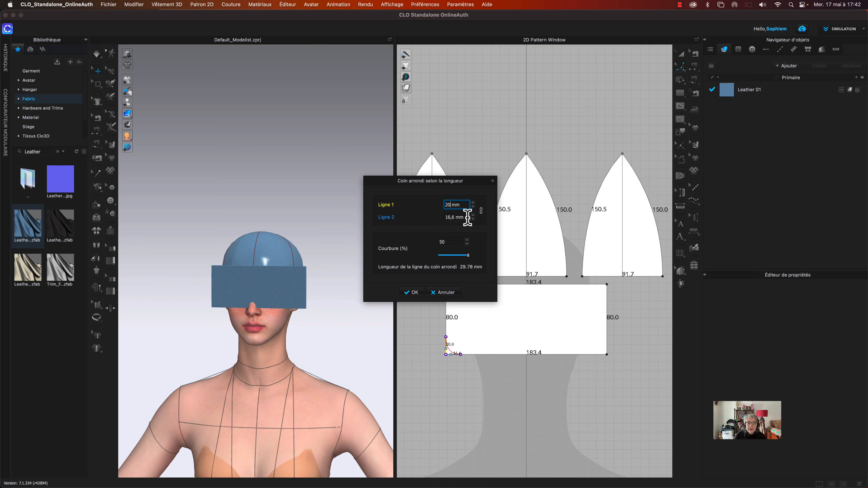
key("Tab")
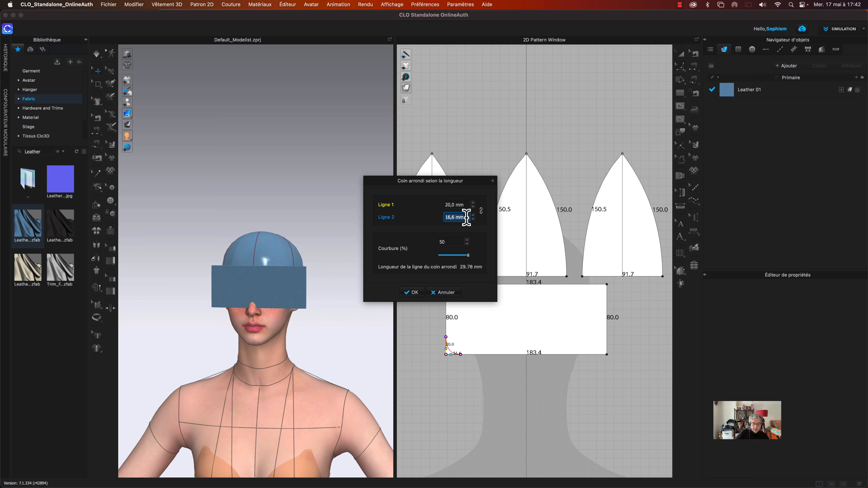
type("2")
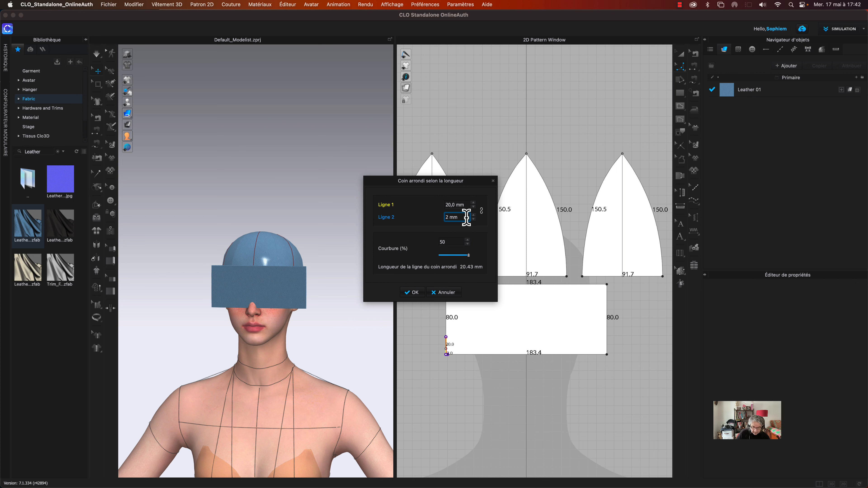
type("5")
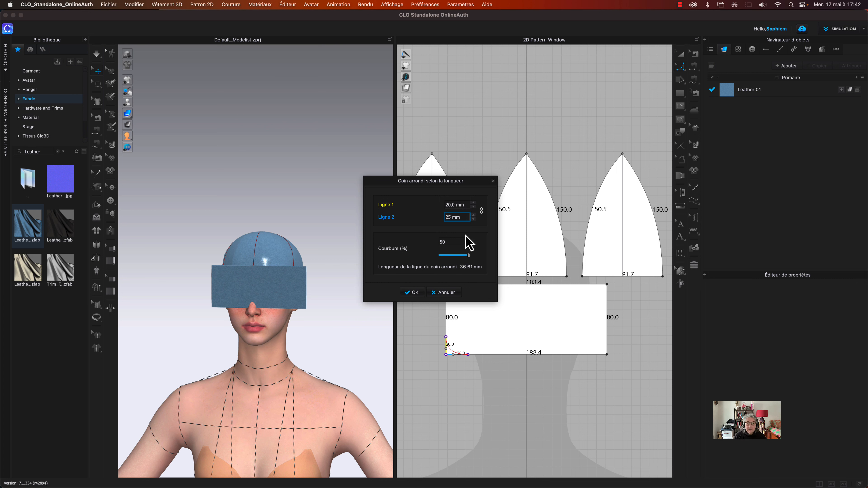
left_click(413, 293)
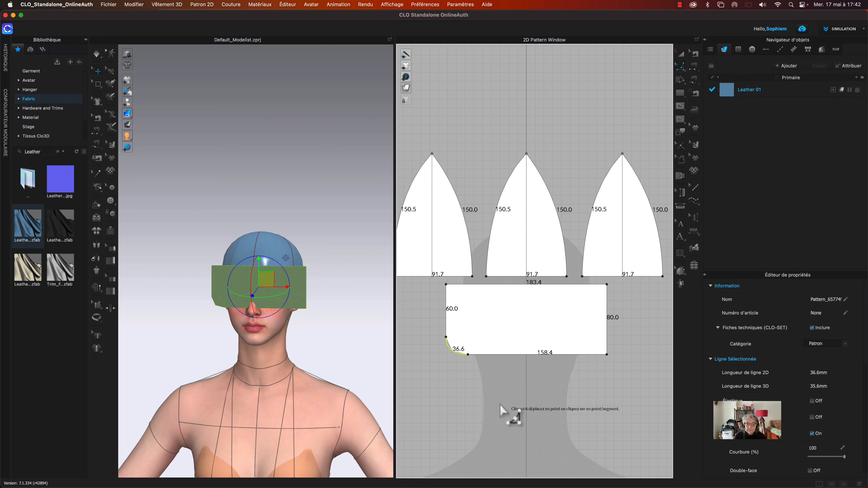
Round the rectangle's lower-right corner to mirror the other one, using 25 mm for Line 1 and 20 mm for Line 2
left_click(606, 354)
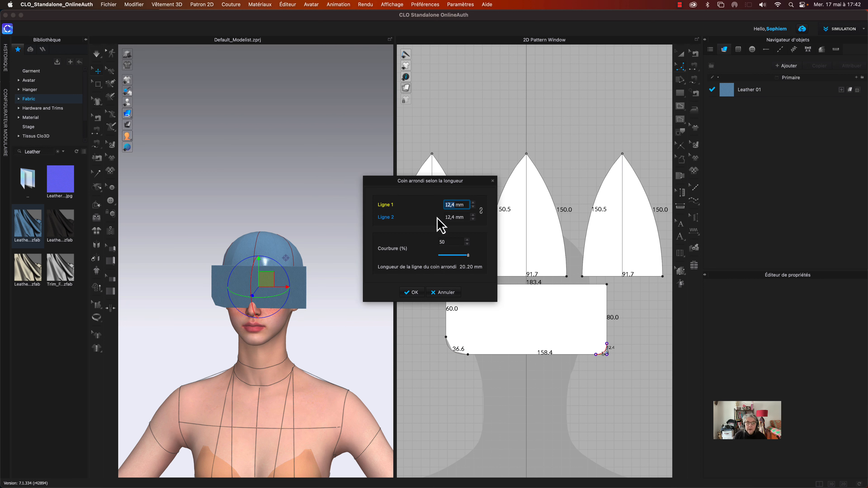
type("2")
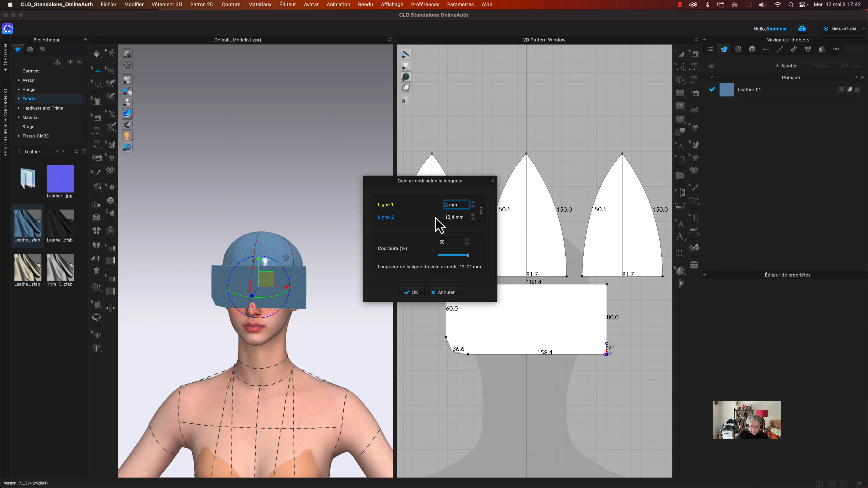
type("0")
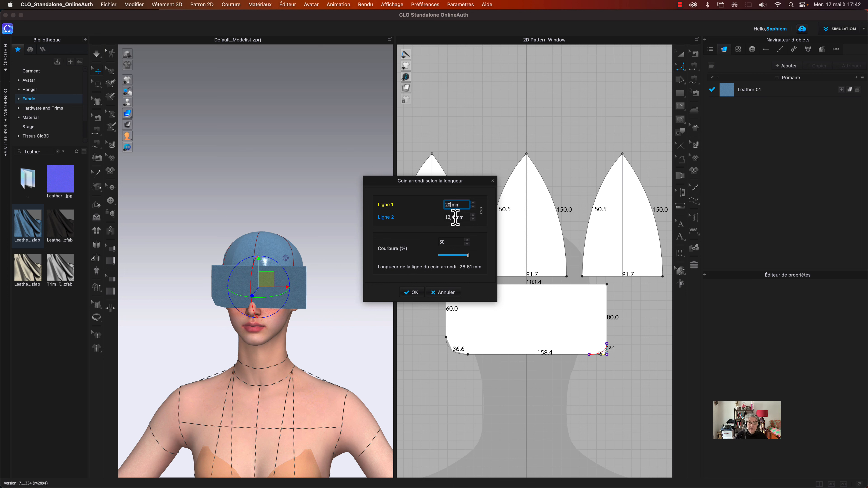
left_click(453, 217)
type("2")
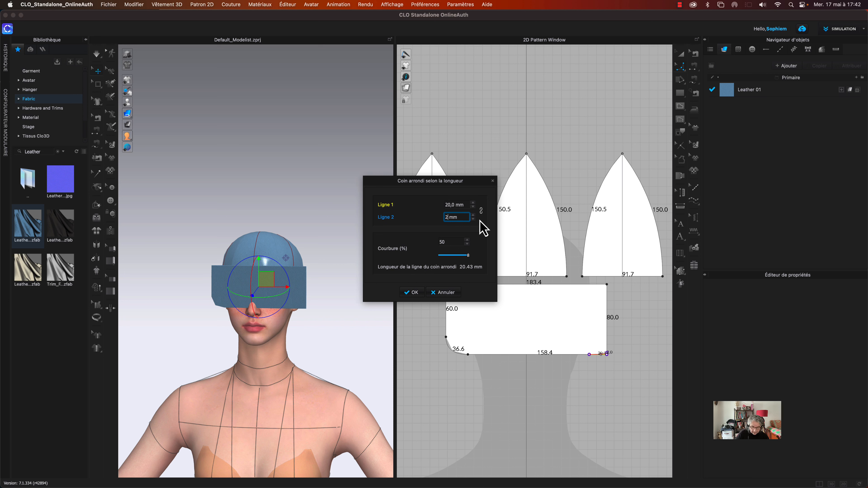
type("5")
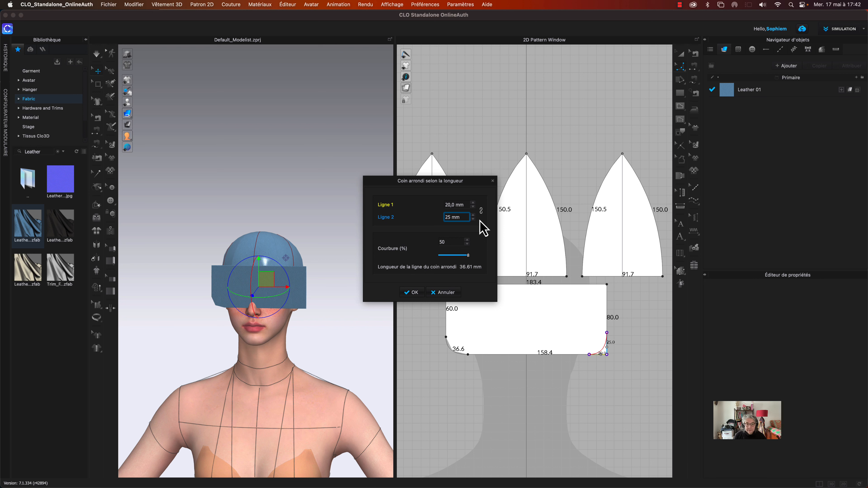
left_click(445, 205)
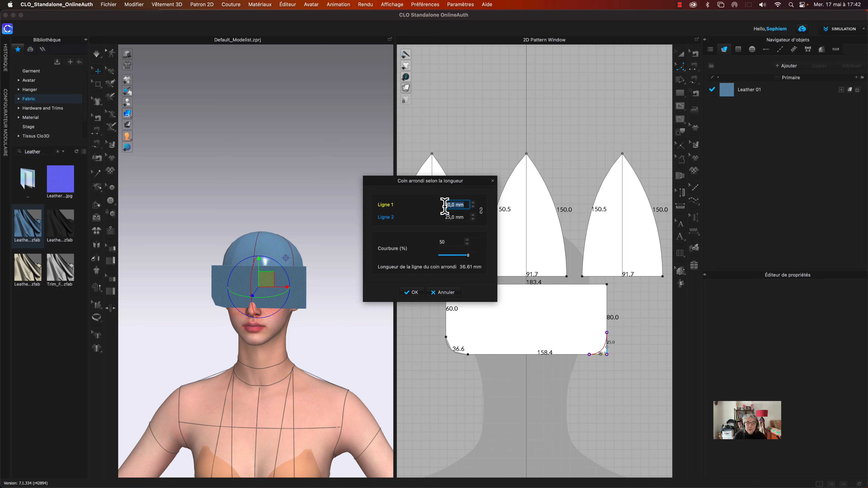
type("25")
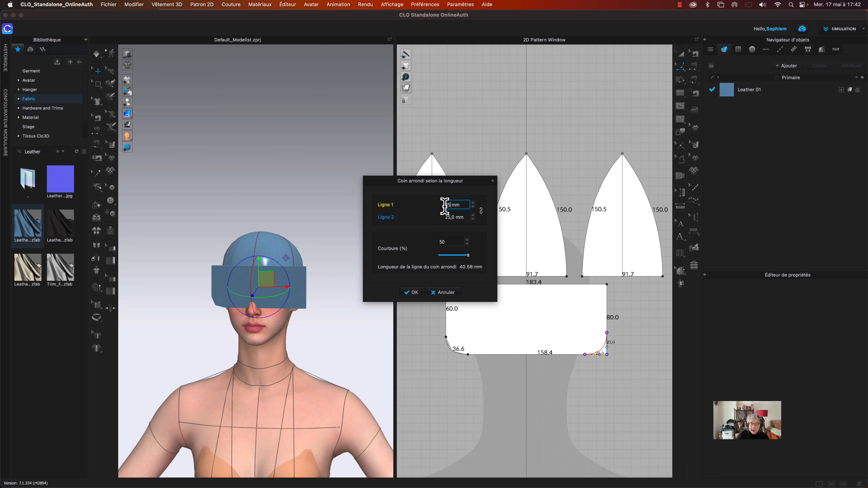
left_click(444, 216)
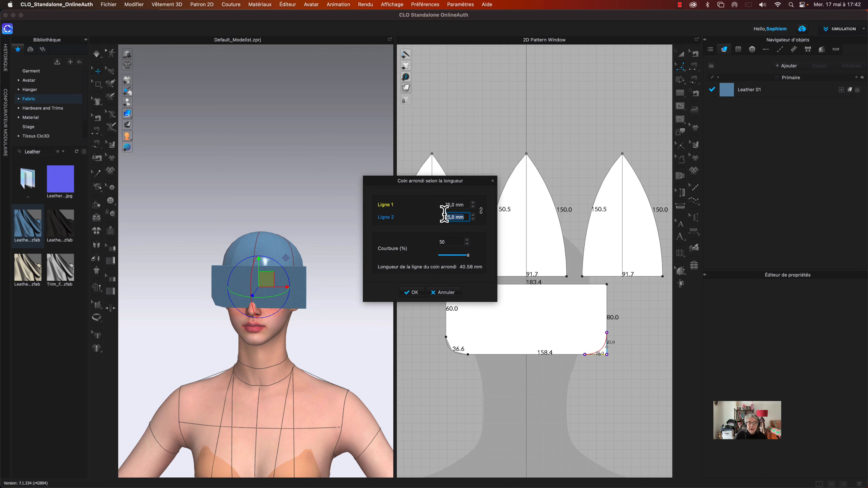
type("2")
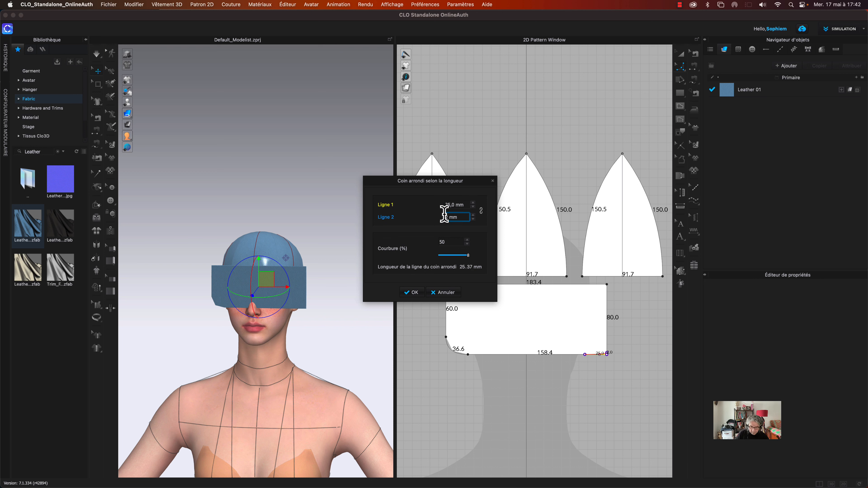
type("0")
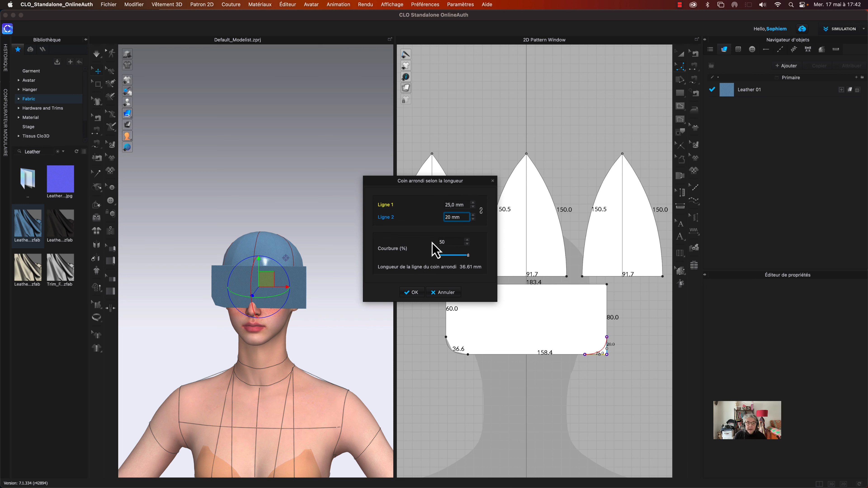
left_click(414, 292)
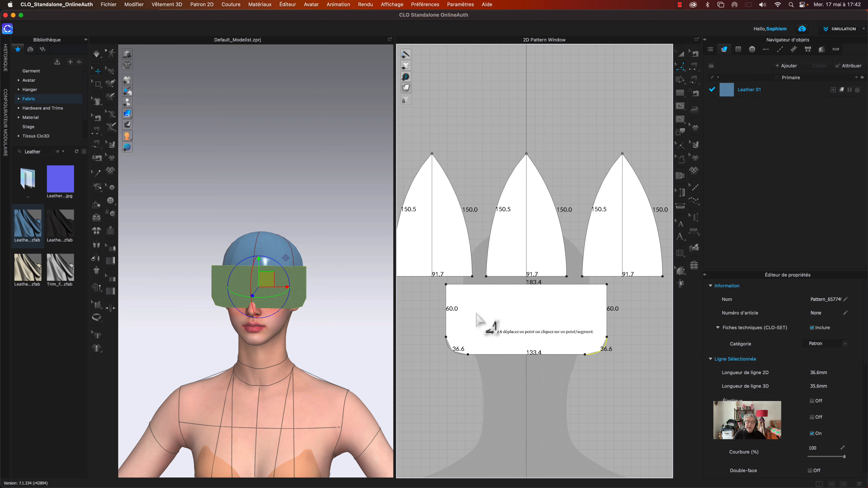
Replace the front piece's top edge with a downward-bowing curve about 190 mm long between its two upper corners
left_click(446, 284)
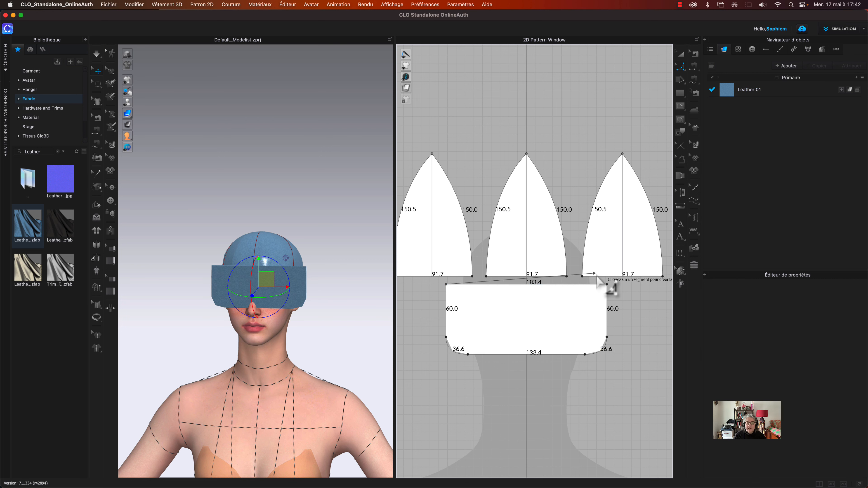
left_click(607, 295)
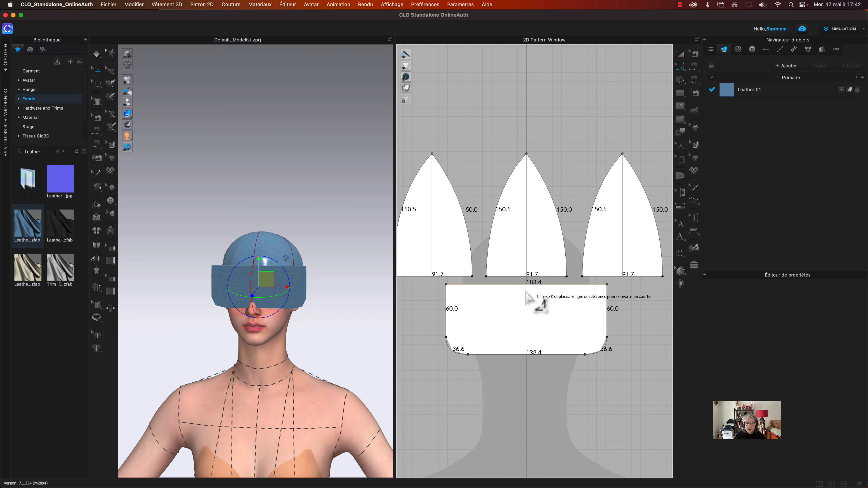
left_click(526, 291)
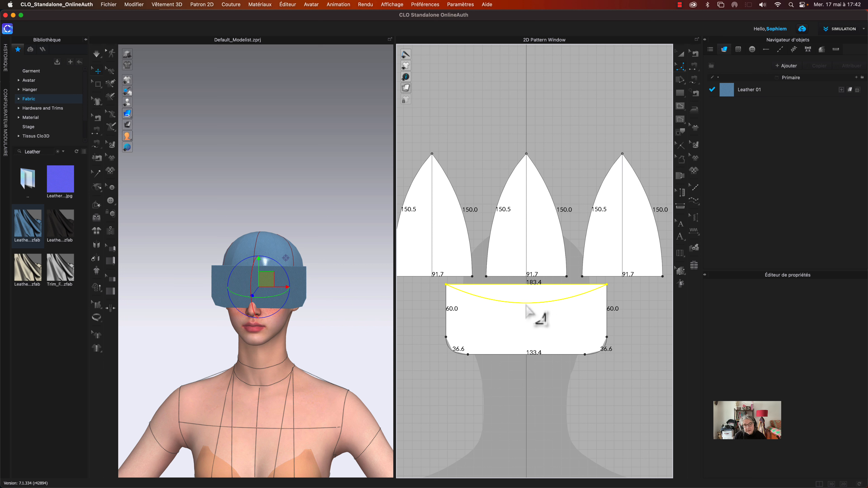
left_click(526, 305)
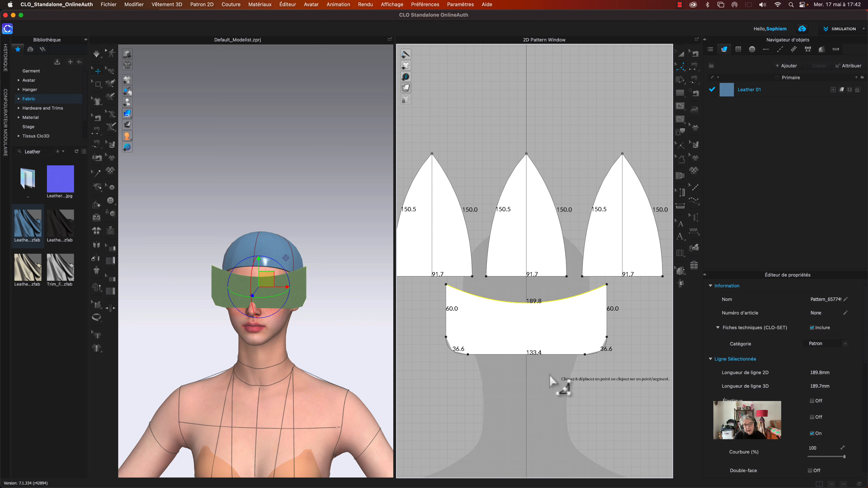
Lengthen the front piece by moving its bottom edge and both rounded corners straight down 20 mm, and deselect
left_click(680, 55)
left_click(680, 66)
left_click(707, 71)
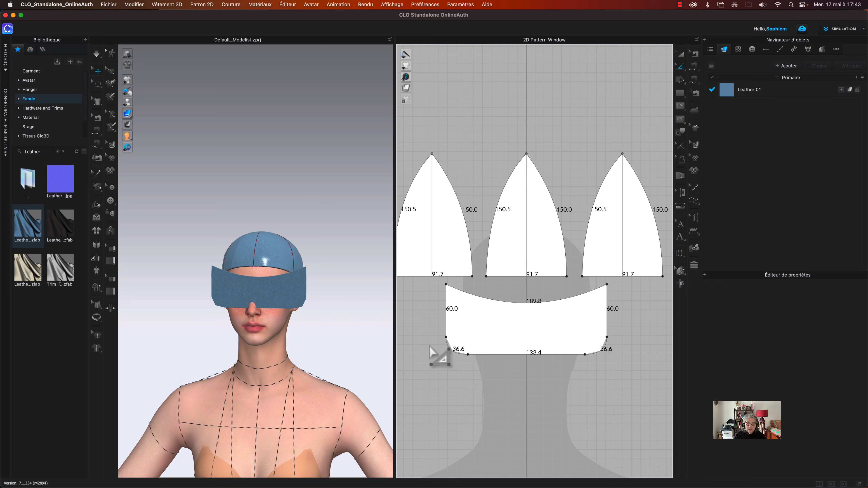
left_click_drag(433, 332, 618, 373)
left_click_drag(531, 357, 530, 374)
right_click(531, 374)
type("20")
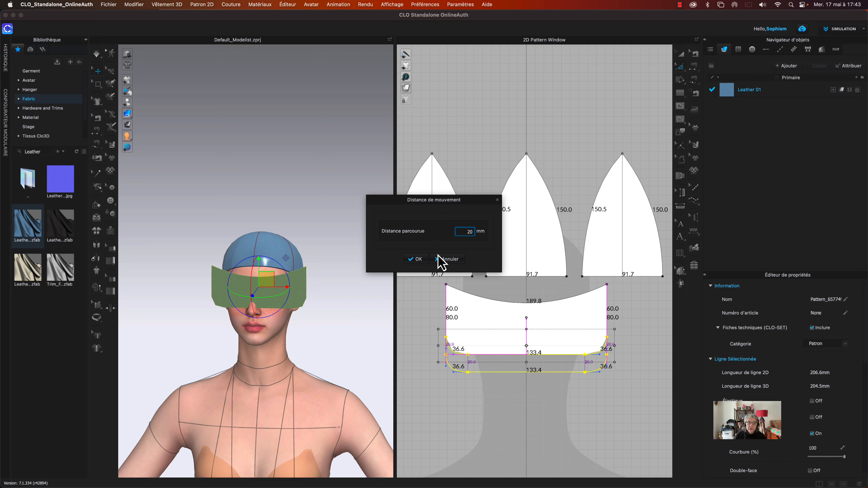
left_click(418, 260)
mouse_move(331, 195)
right_mouse_down()
mouse_move(290, 194)
mouse_move(359, 194)
mouse_move(294, 192)
mouse_move(339, 190)
right_mouse_up()
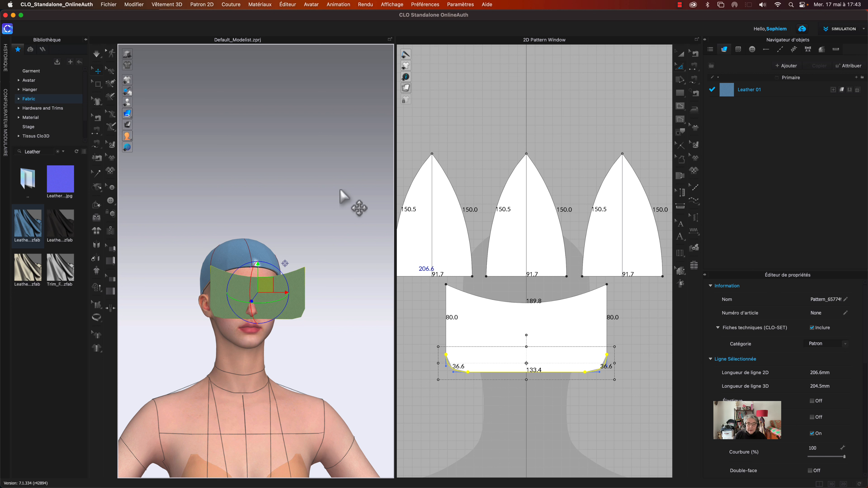
left_click(460, 416)
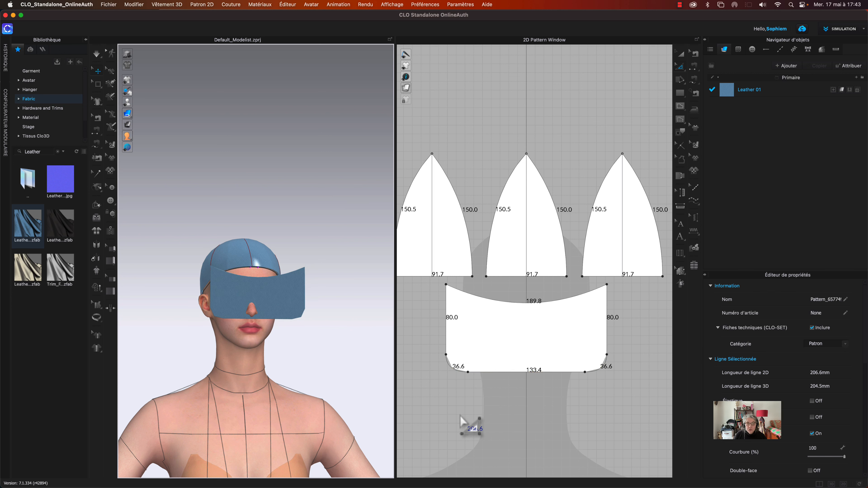
left_click(447, 336)
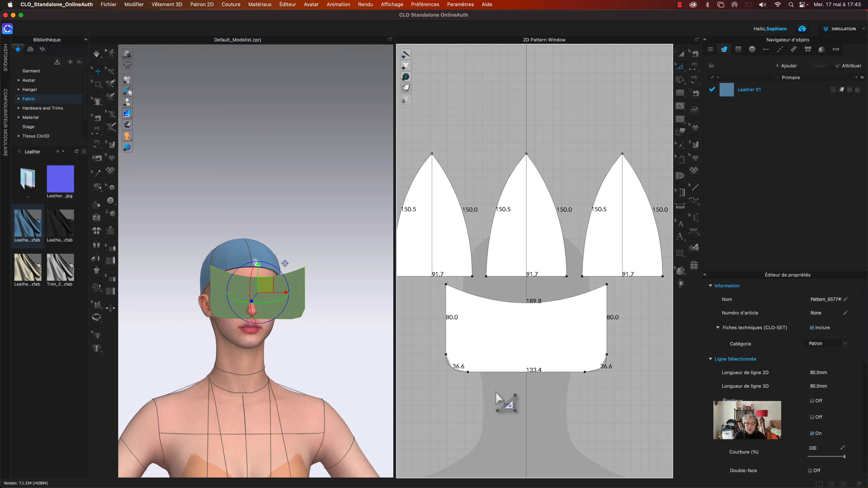
left_click(496, 394)
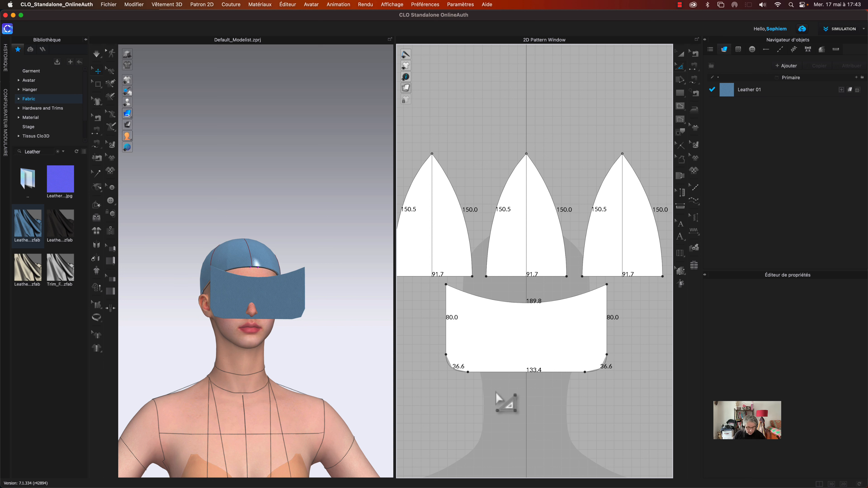
Split the front piece's straight bottom edge uniformly into 2 segments
key("x")
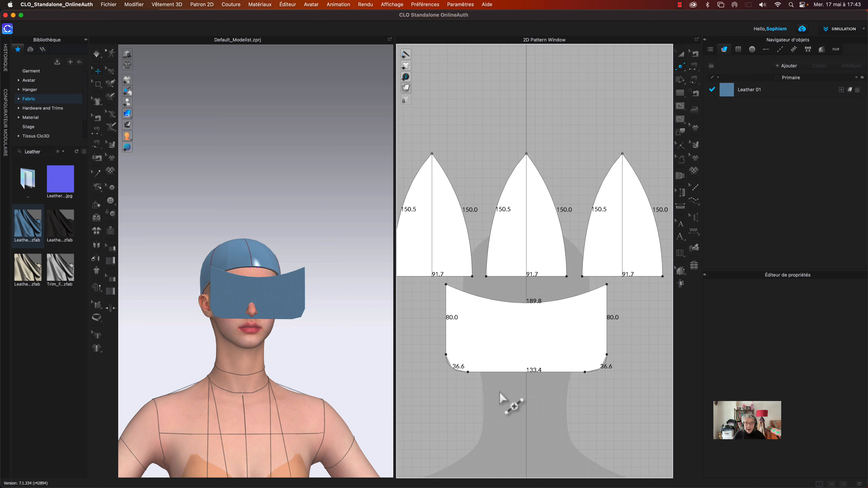
right_click(525, 376)
left_click(381, 268)
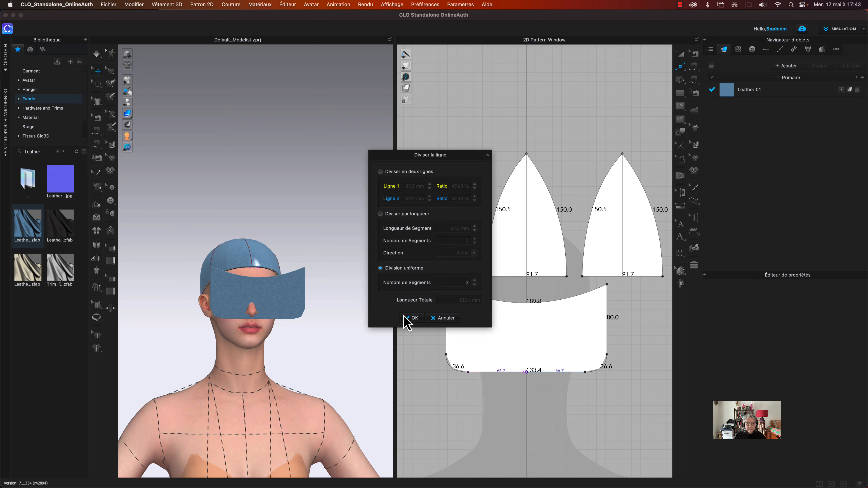
left_click(410, 317)
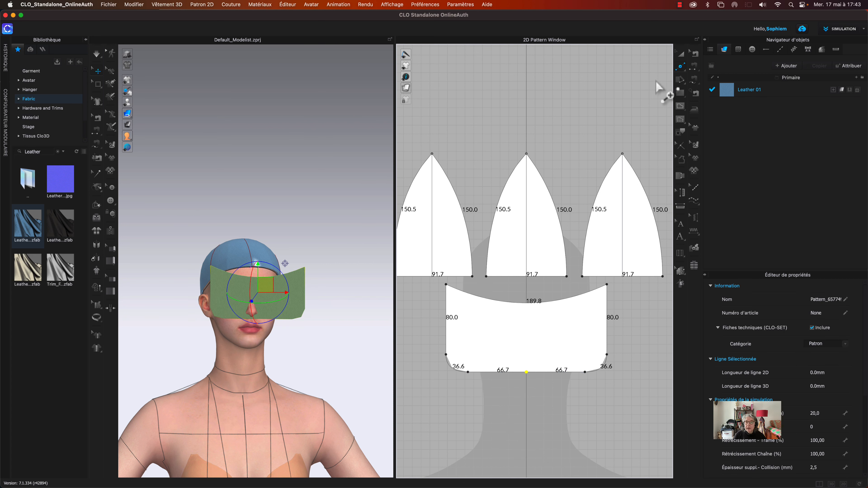
Replace the outline from the left side's lower point to the bottom midpoint with one curve about 97 mm long
left_click(681, 69)
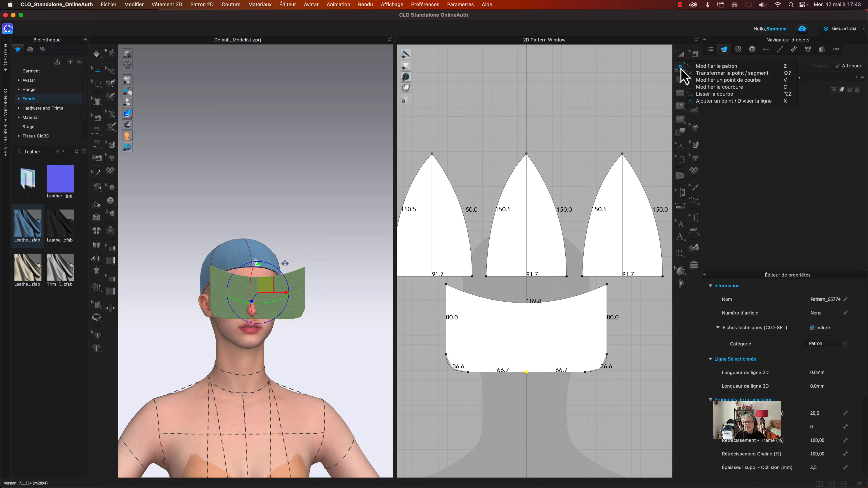
left_click(701, 100)
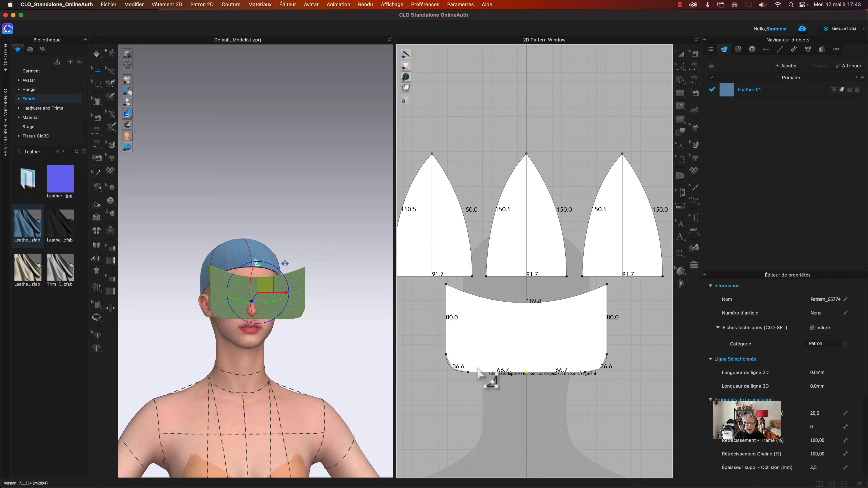
left_click(445, 356)
left_click(526, 372)
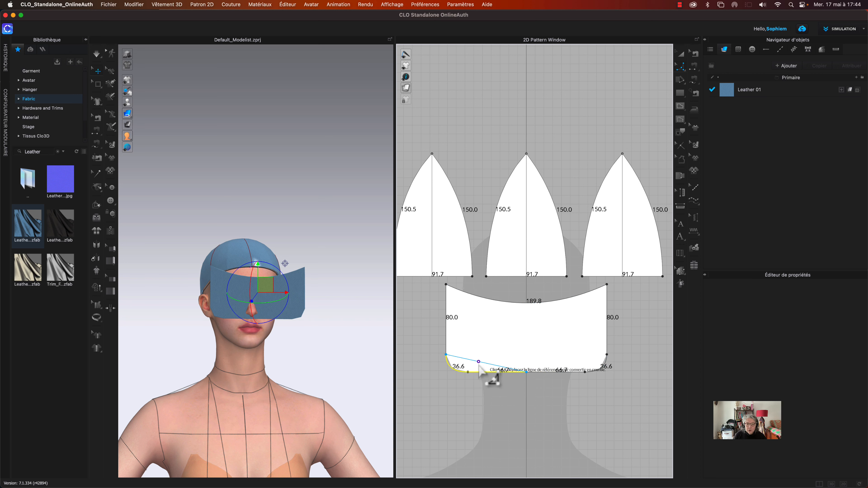
left_click_drag(478, 363, 470, 370)
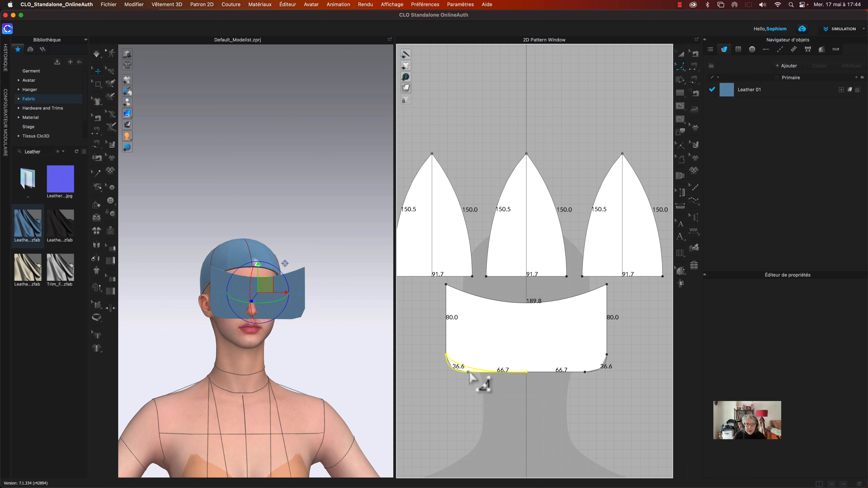
left_click(471, 374)
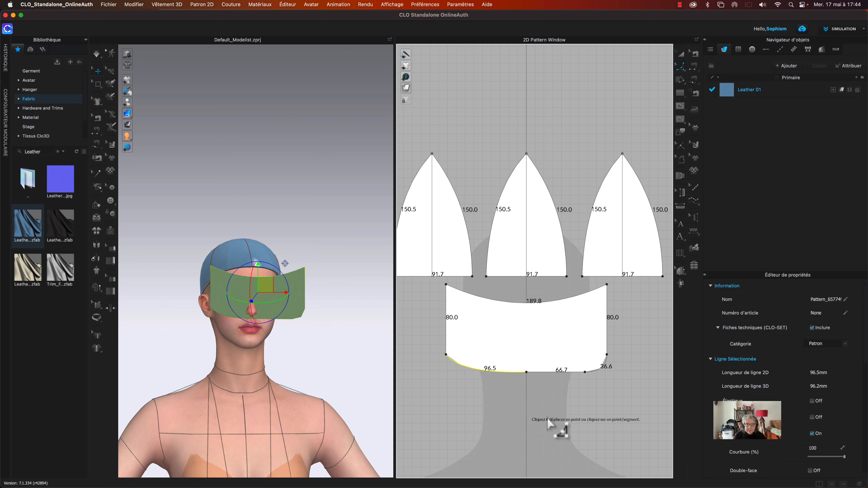
Replace the outline from the bottom midpoint to the right side's lower point with one curve about 98 mm long
left_click(526, 373)
left_click(607, 355)
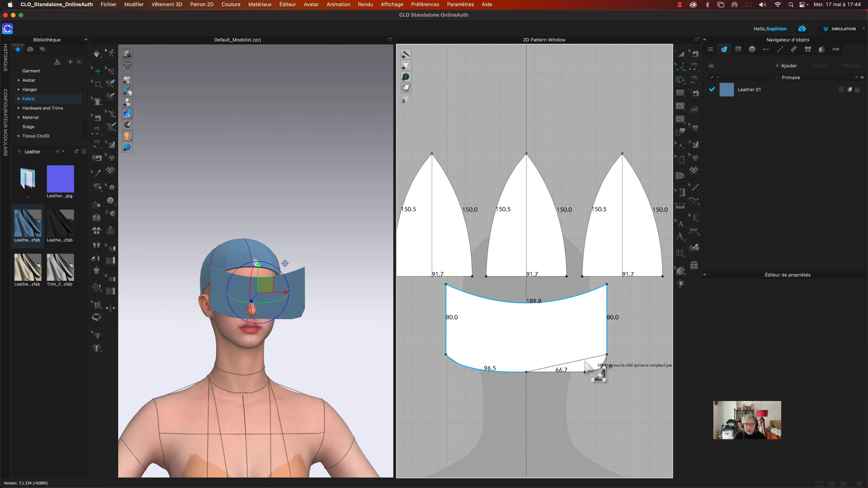
left_click(585, 368)
left_click_drag(583, 365, 590, 372)
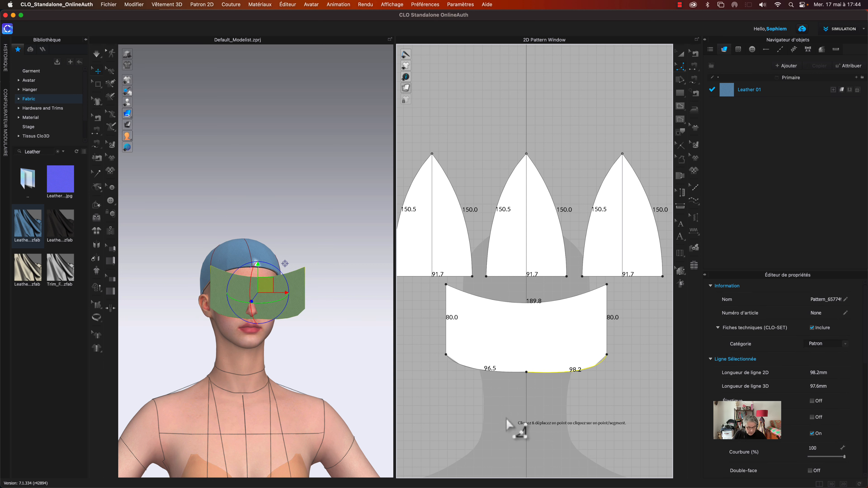
Raise both lower side points to shorten the sides to about 59 mm, and pull their curve handles down to make both bottom curves about 110 mm long
left_click(446, 355)
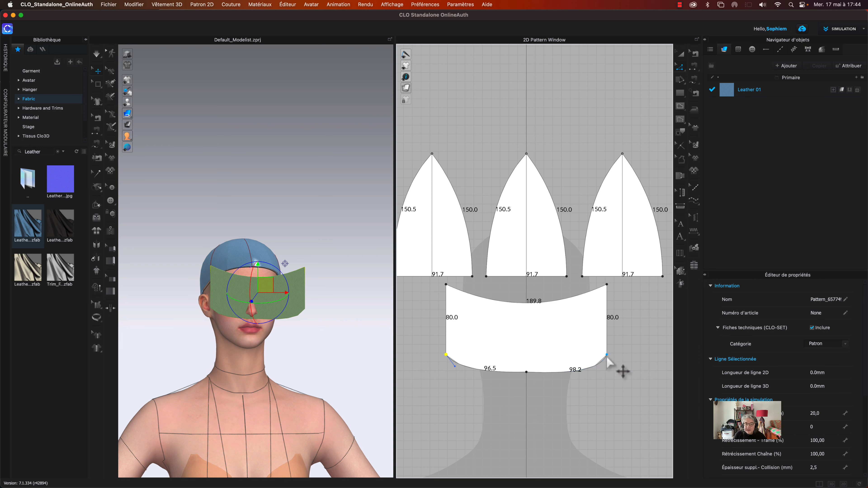
left_click_drag(608, 357, 608, 336)
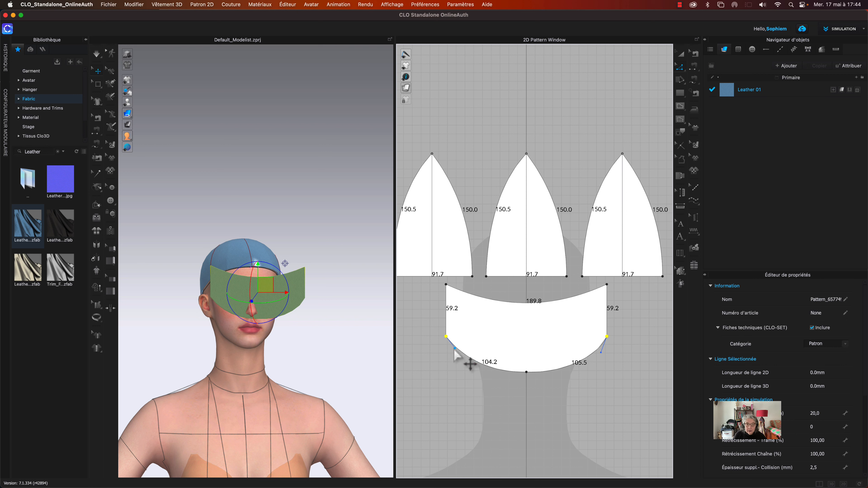
left_click_drag(455, 352, 453, 374)
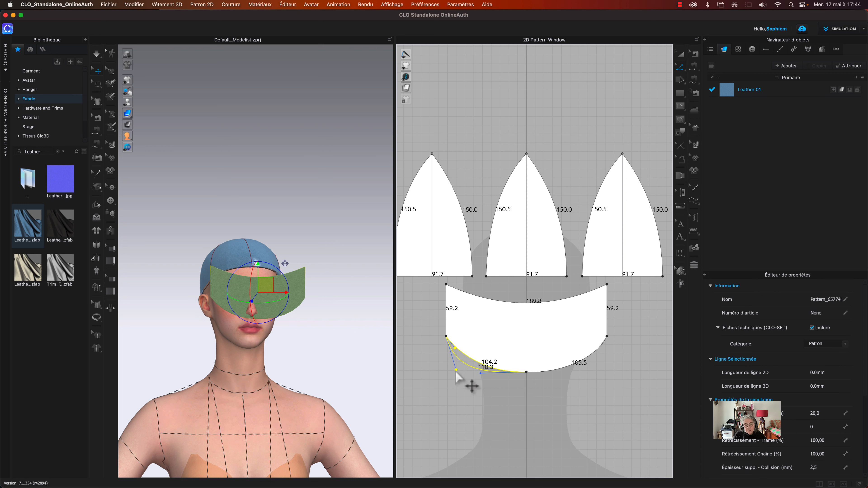
left_click_drag(457, 373, 457, 370)
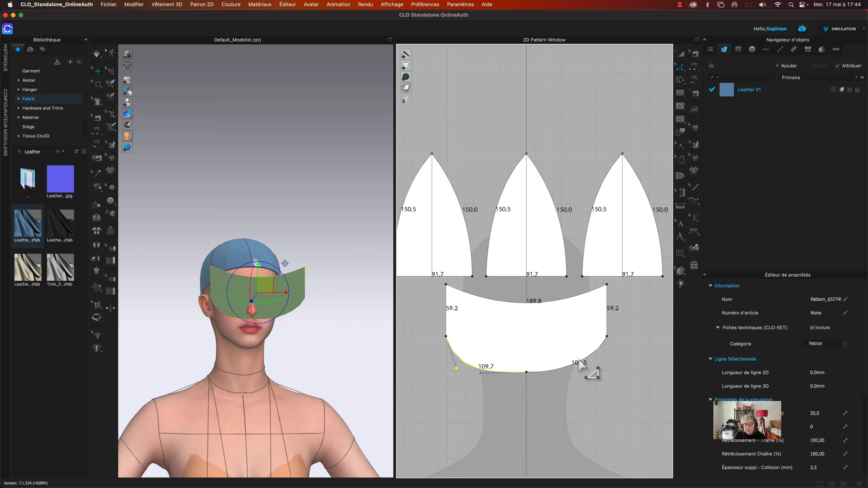
left_click(607, 337)
left_click_drag(601, 353, 598, 372)
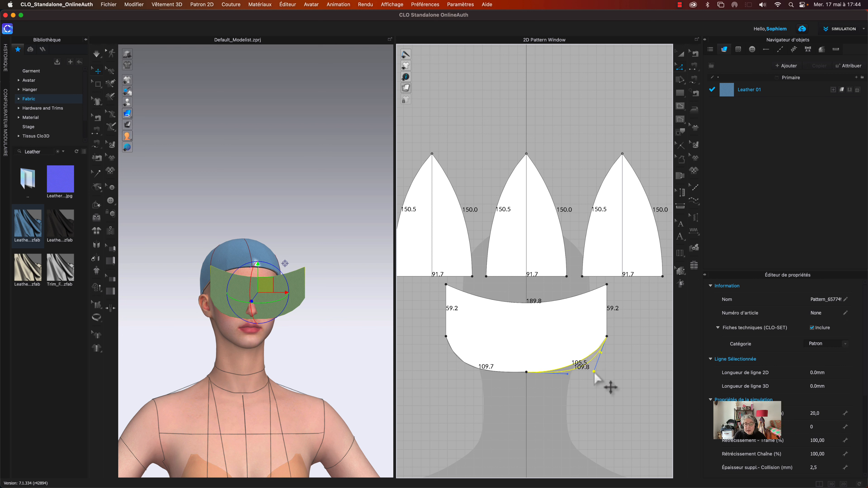
left_click_drag(597, 373, 598, 374)
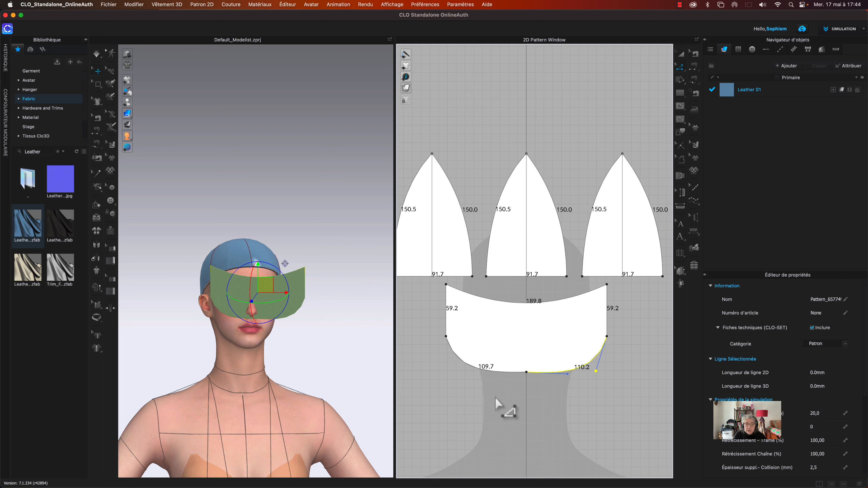
Align the curve handles of both lower side points vertically beneath them, making each bottom curve about 113 mm long, and deselect
left_click(446, 337)
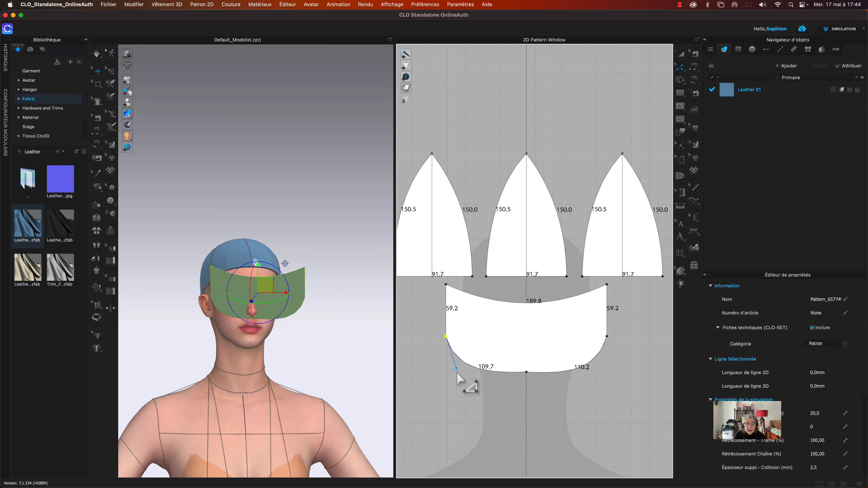
left_click_drag(456, 372, 447, 374)
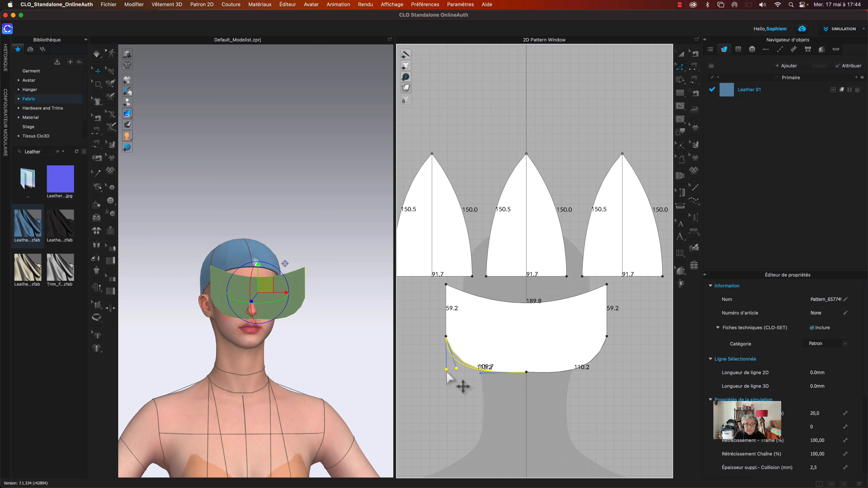
left_click_drag(447, 373, 447, 372)
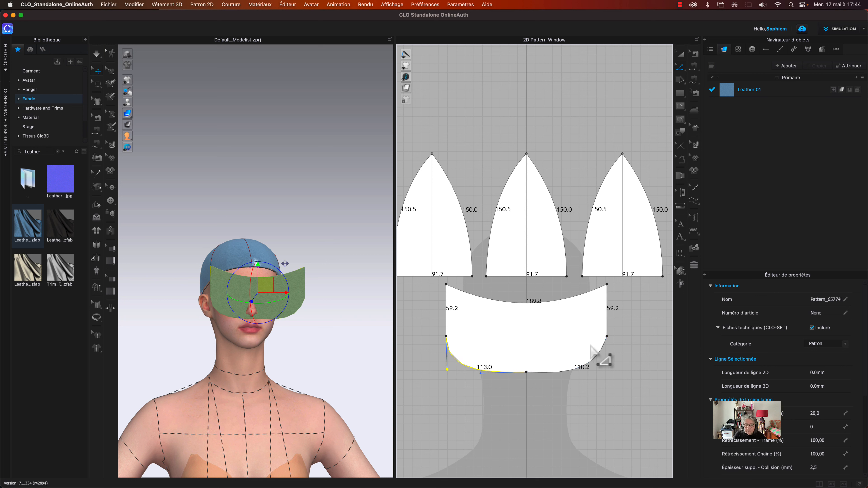
left_click(607, 337)
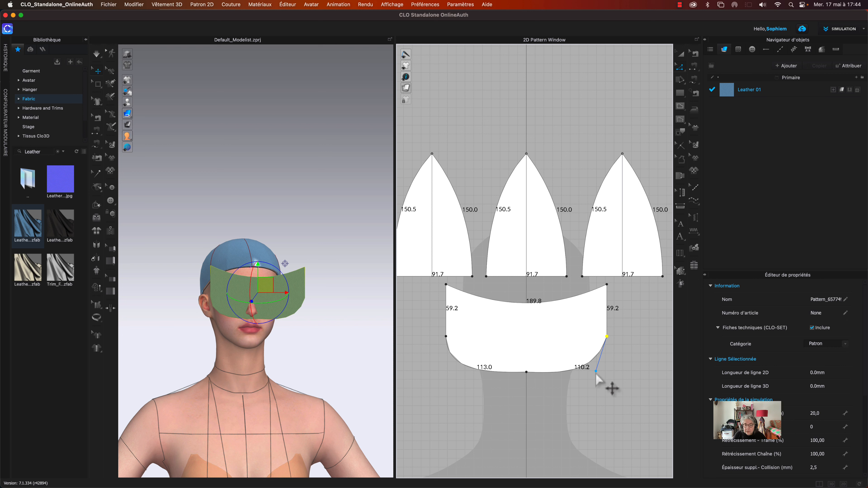
left_click_drag(596, 375, 606, 373)
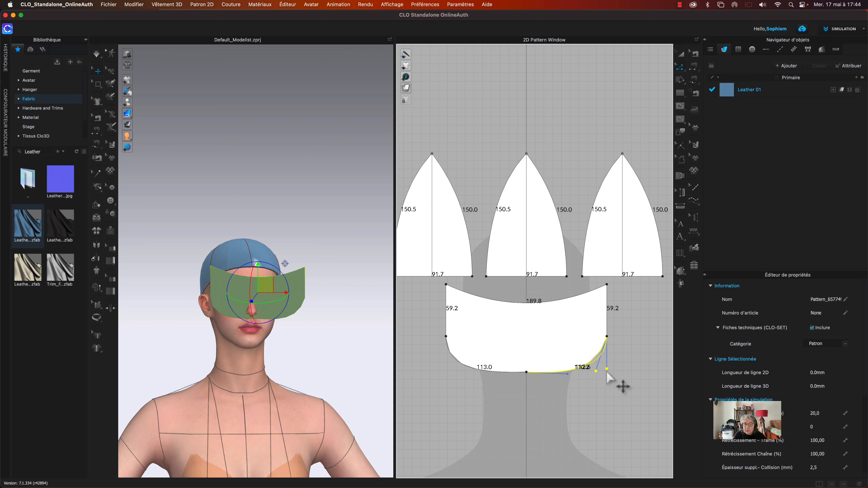
left_click_drag(608, 373, 607, 374)
left_click(563, 423)
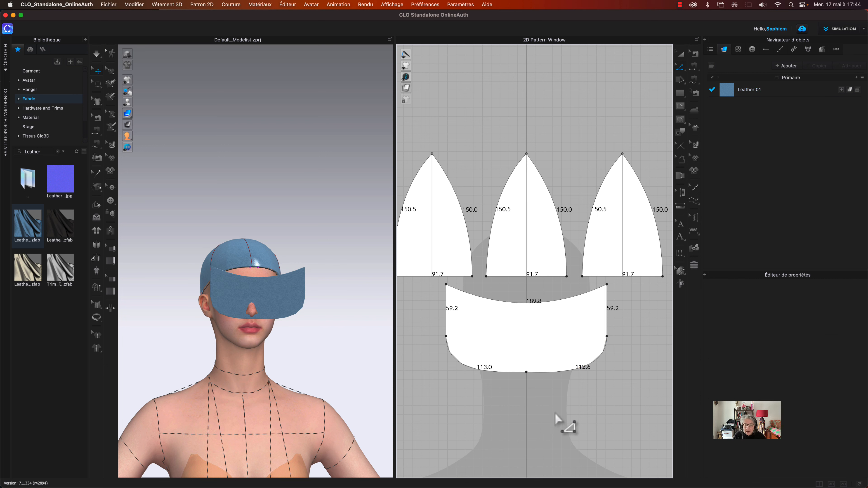
Adjust the bottom-midpoint curve handles of the front piece to make both bottom curves about 112 mm long, and deselect
left_click(526, 374)
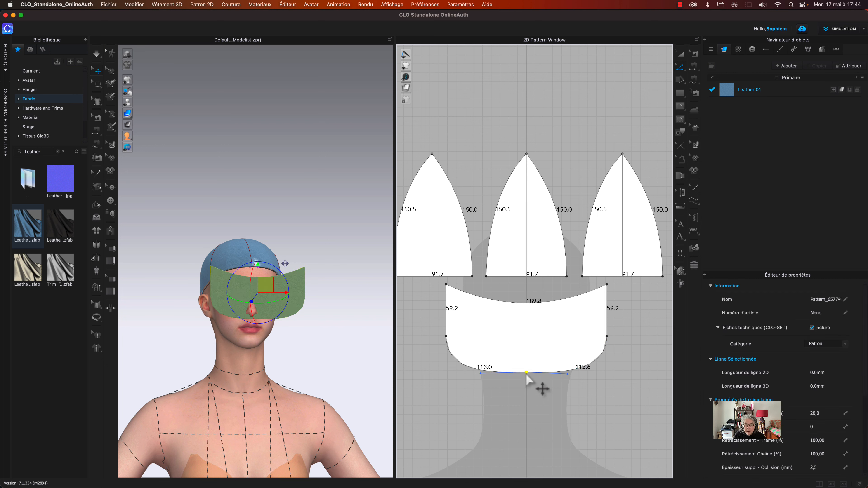
left_click(482, 373)
left_click_drag(481, 374, 483, 372)
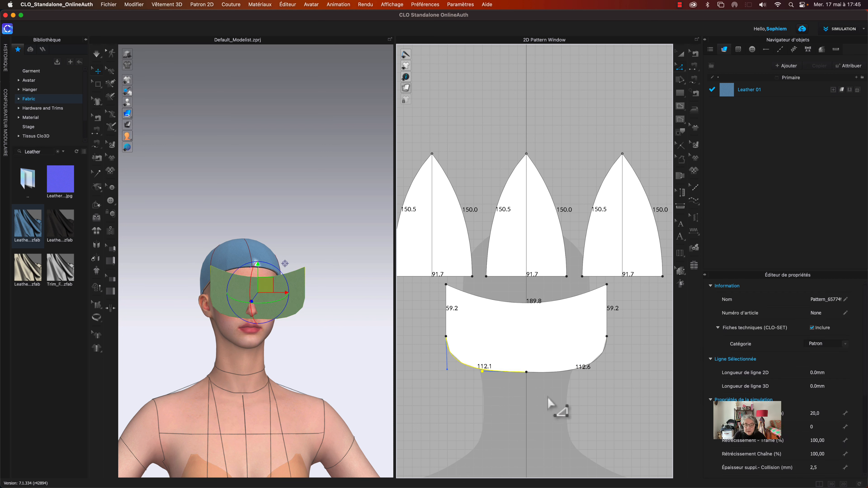
left_click(567, 373)
left_click_drag(568, 373, 568, 374)
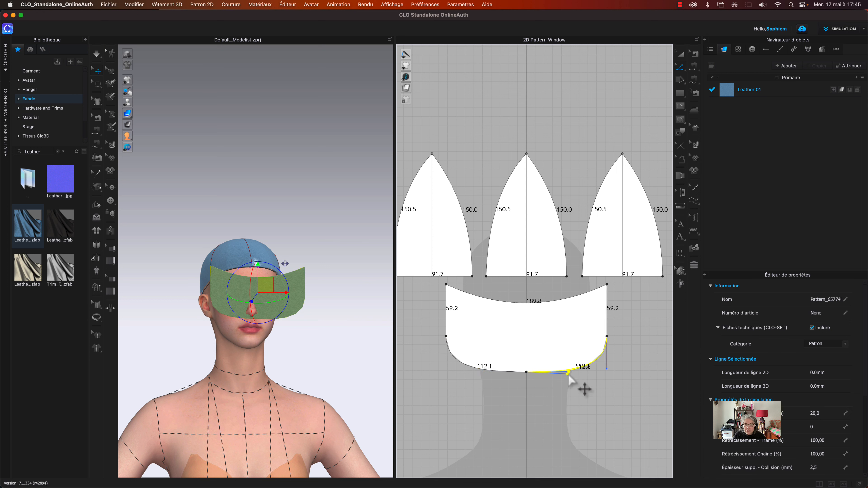
left_click(566, 394)
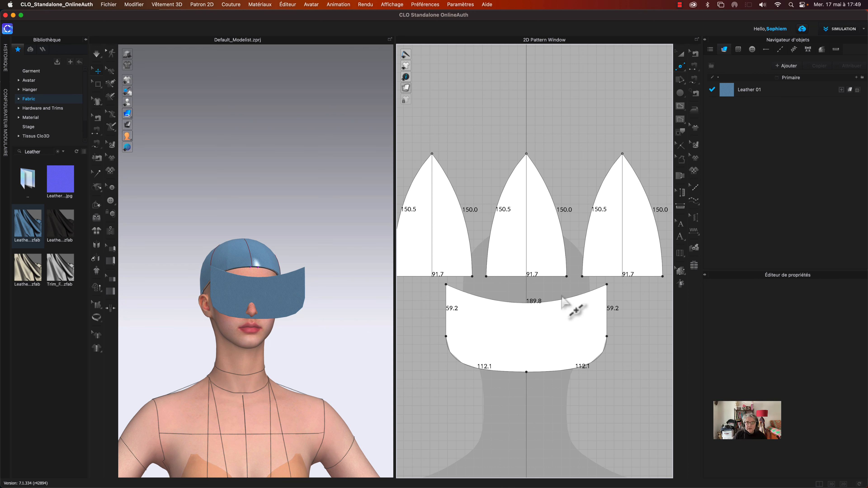
Divide the front piece's curved upper edge uniformly into 2 segments
right_click(527, 304)
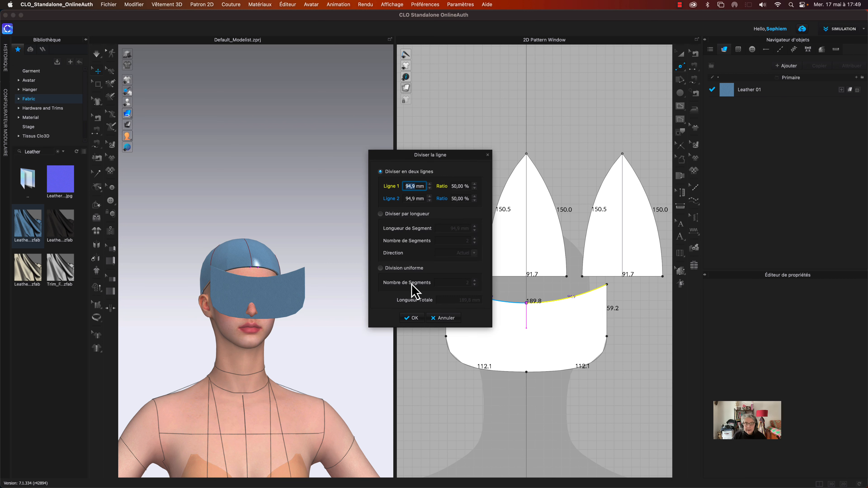
left_click(381, 269)
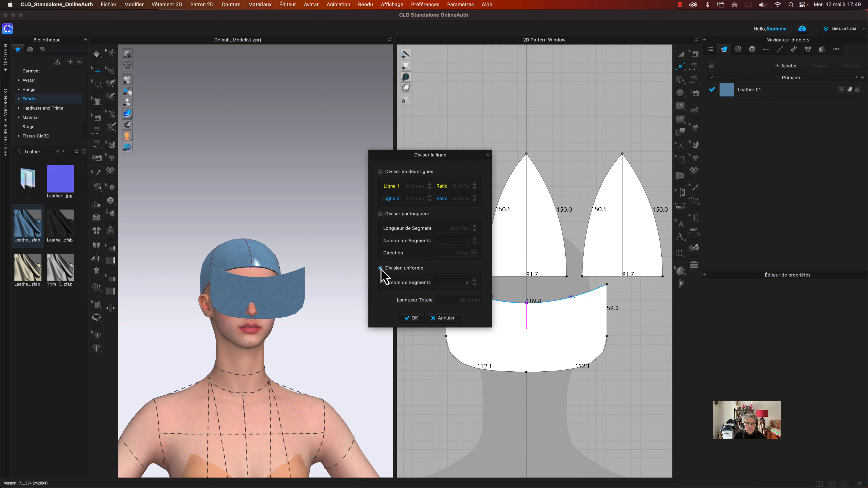
left_click(412, 318)
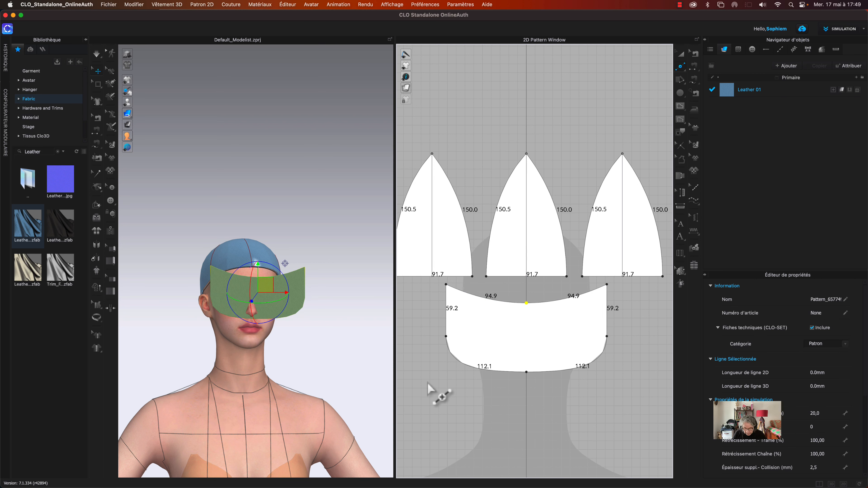
Divide the bottom edge of the centre crown panel uniformly into 2 segments
key("m")
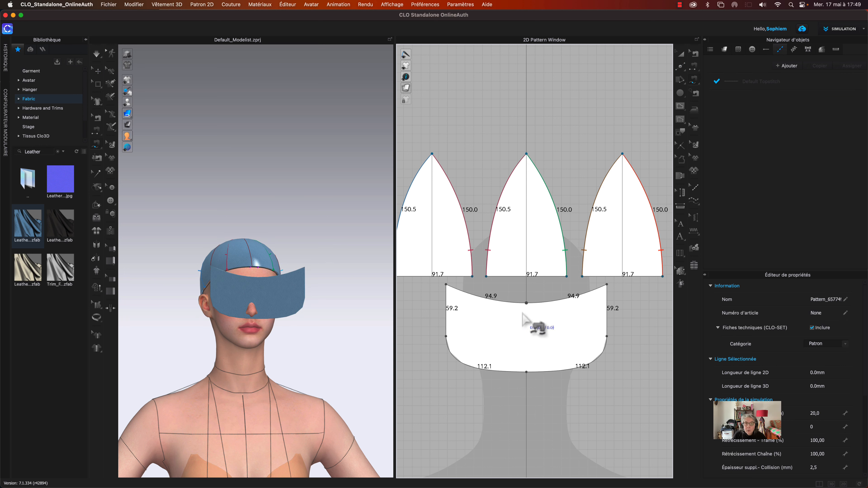
key("v")
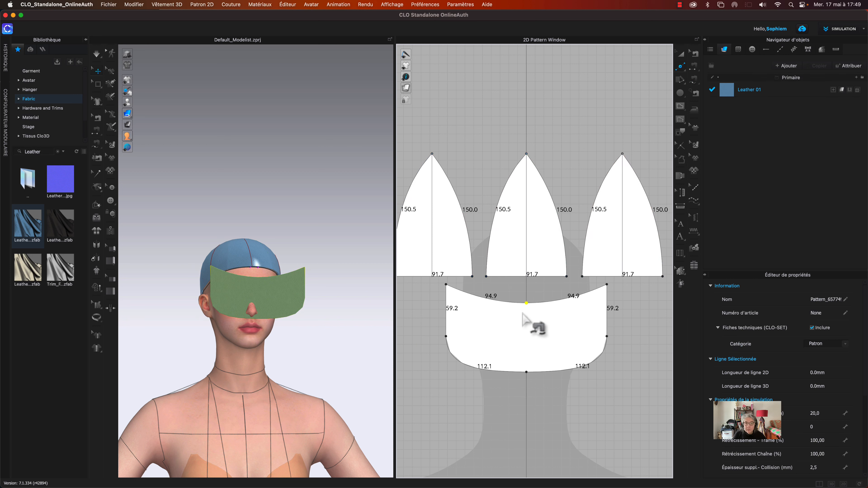
right_click(527, 279)
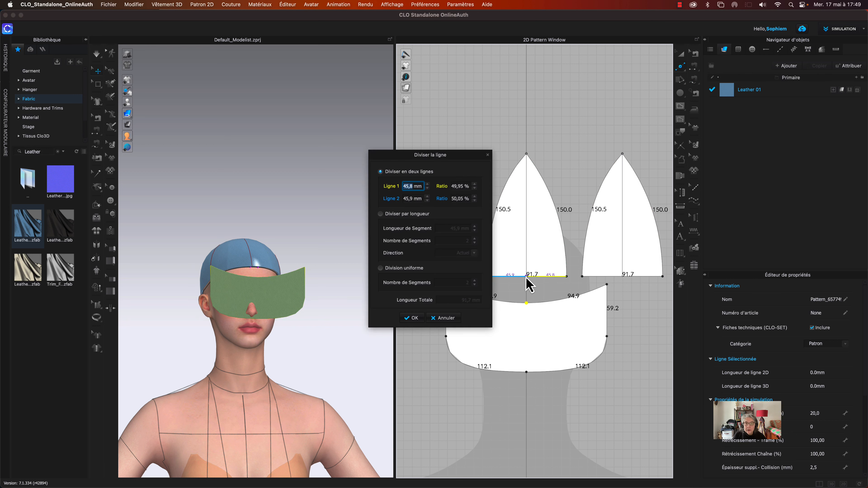
left_click(381, 268)
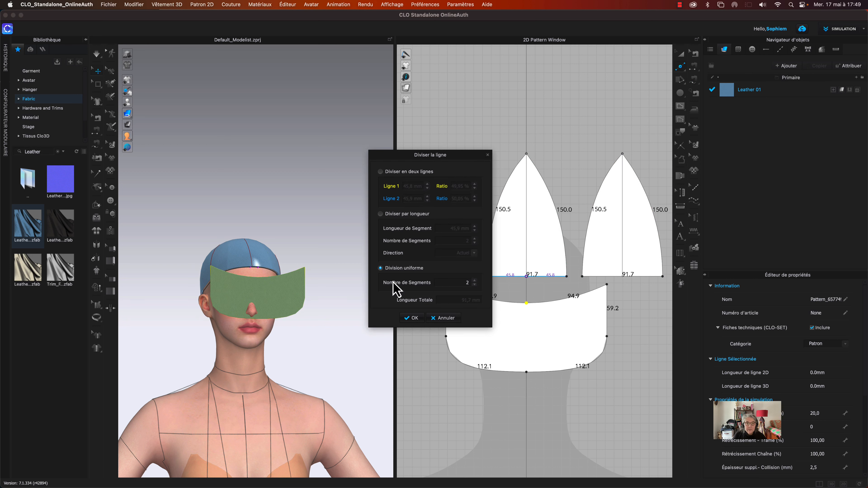
left_click(412, 318)
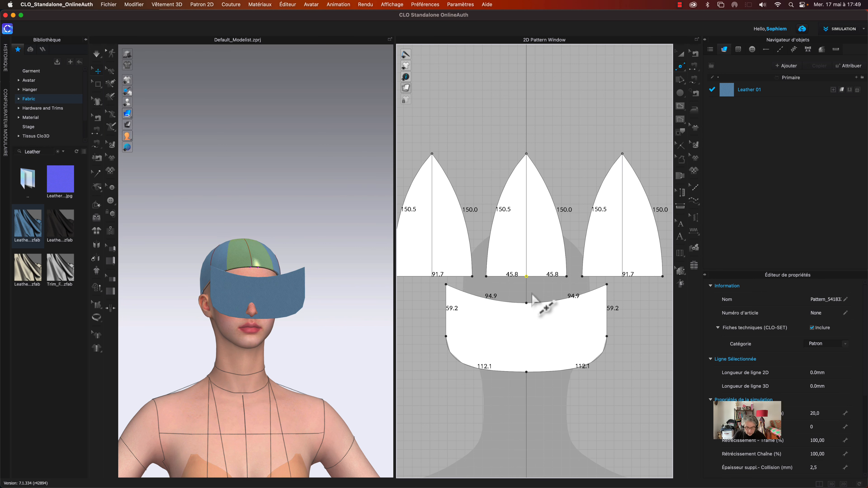
Free-sew the left half of the front piece's upper edge to the centre panel's left bottom half and the adjoining part of the left panel's bottom edge
key("n")
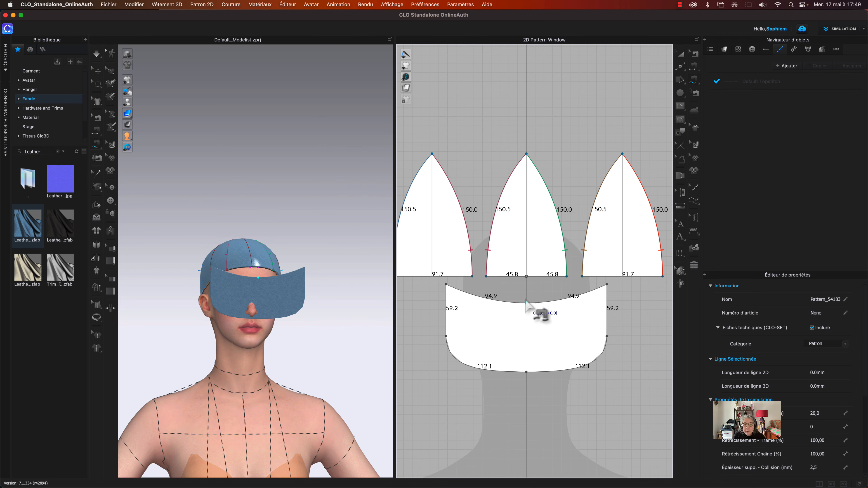
left_click(526, 304)
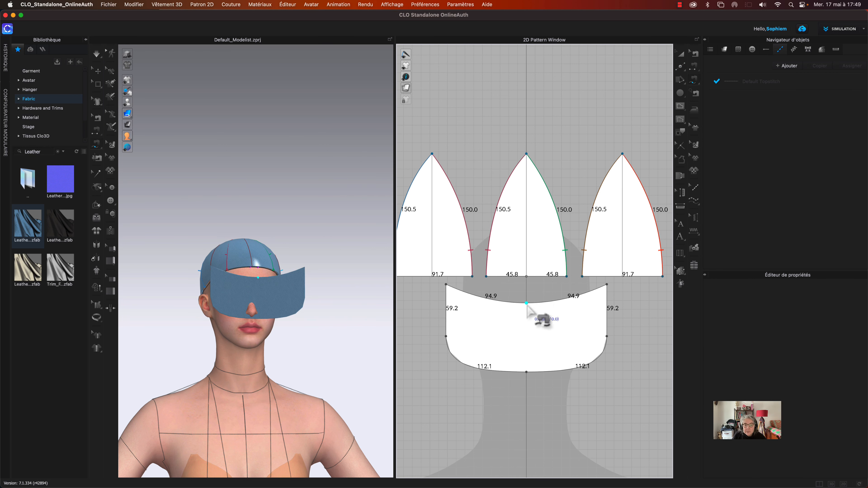
left_click(446, 285)
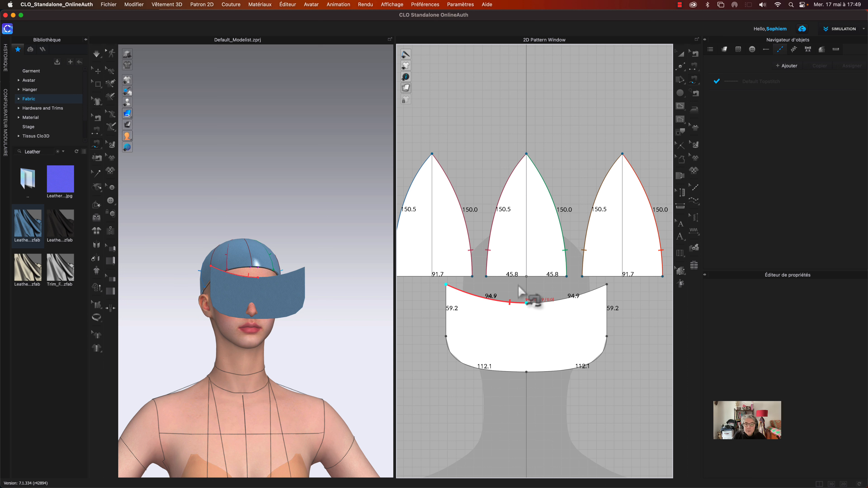
left_click(527, 276)
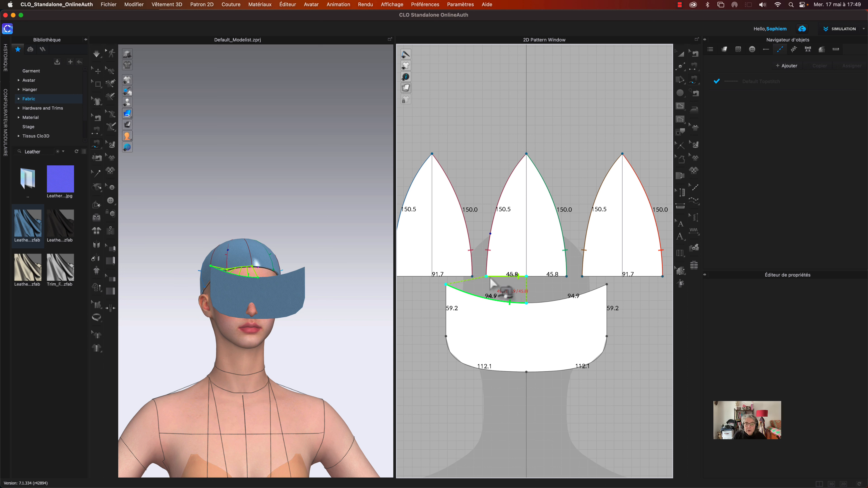
left_click(473, 276, "shift")
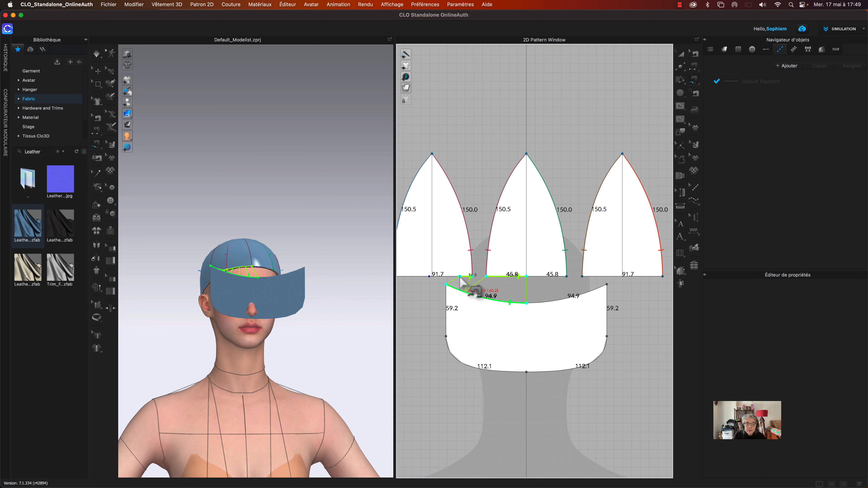
left_click(428, 290)
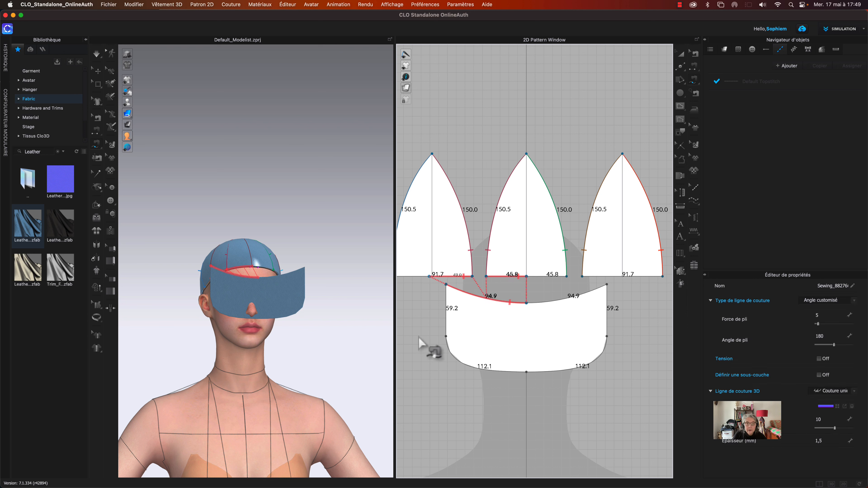
Free-sew the right half of the front piece's upper edge to the centre panel's right bottom half and the adjoining part of the right panel's bottom edge
left_click(527, 304)
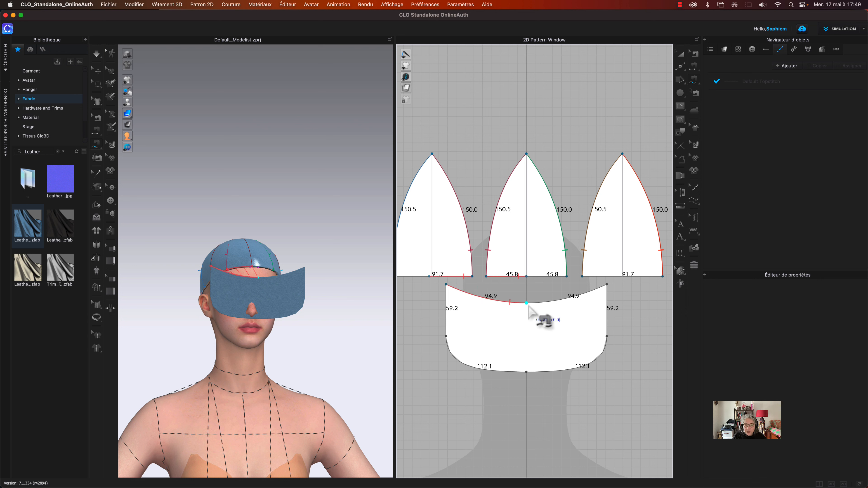
left_click(607, 284)
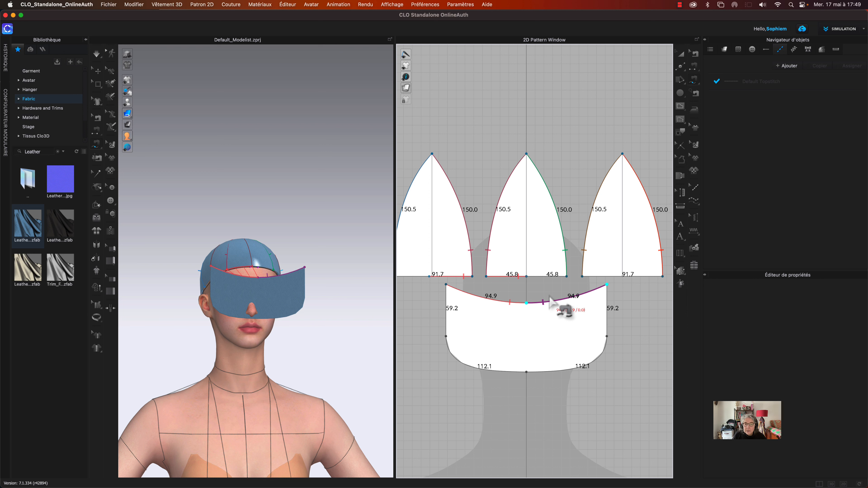
left_click(527, 277, "shift")
left_click(567, 276, "shift")
left_click(583, 279, "shift")
left_click(624, 277, "shift")
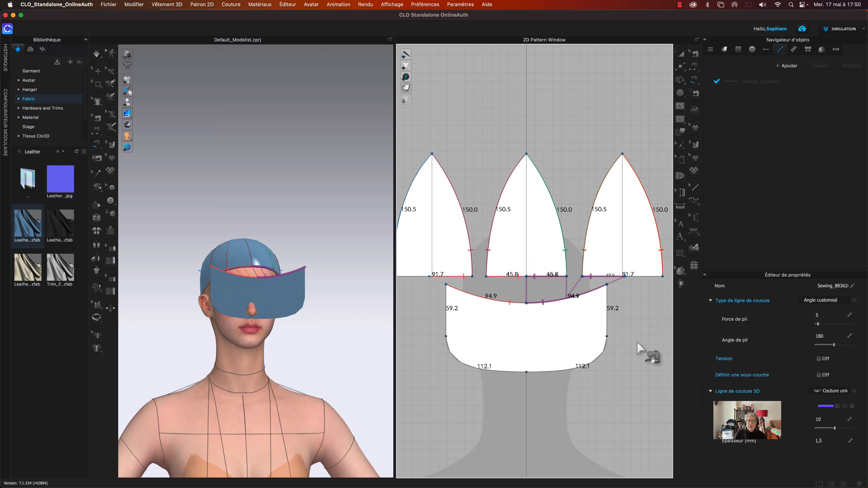
Try simulating the sewn front piece on the avatar's head, check it from the side and front, and undo the simulation
right_click_drag(354, 240, 294, 241)
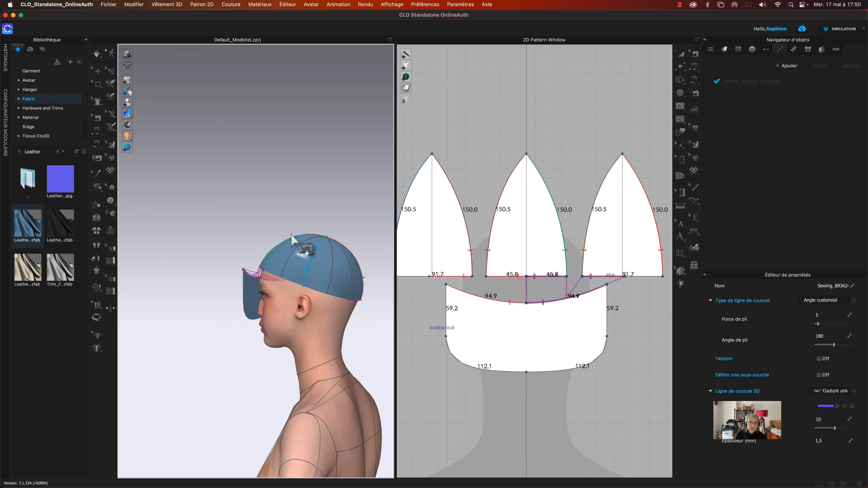
left_click(97, 54)
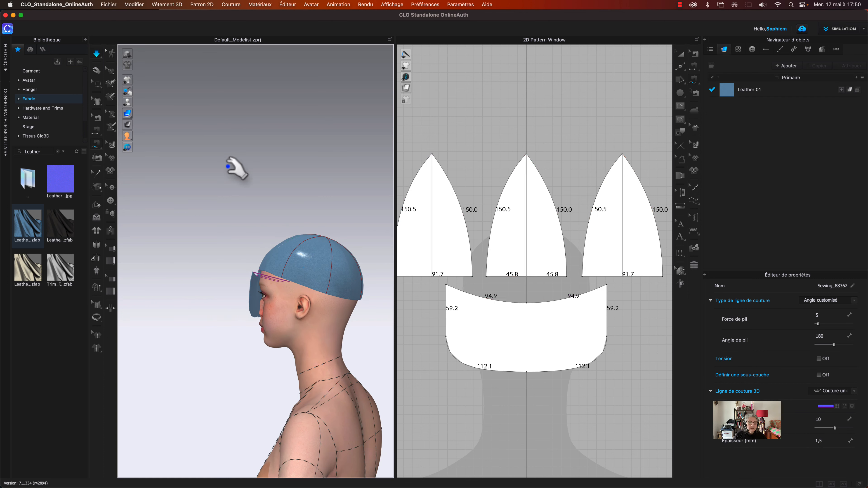
key("space")
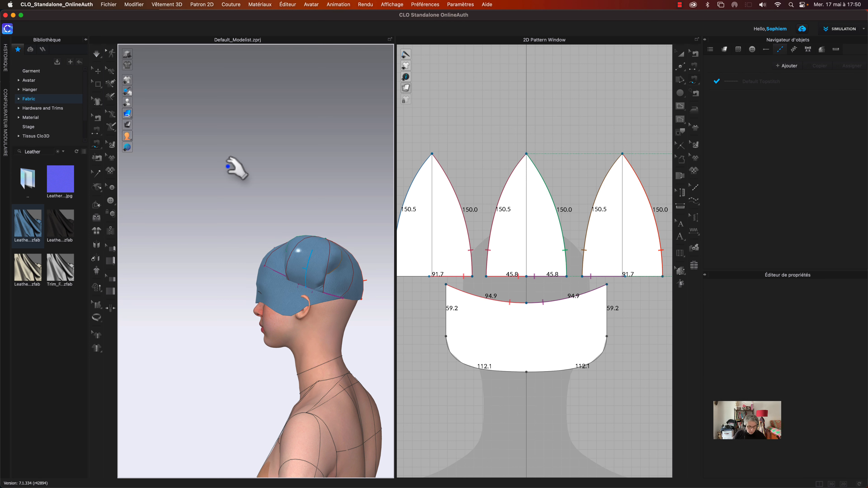
key("super+z")
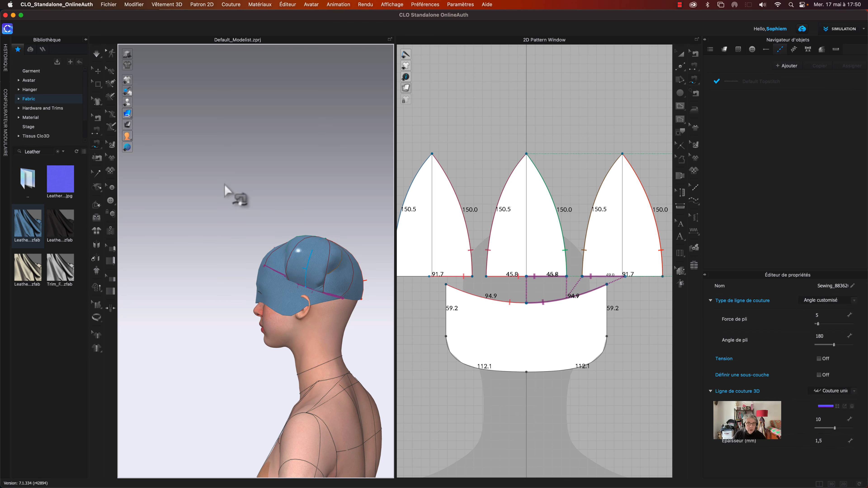
scroll(232, 195, "down", 2)
right_click_drag(232, 195, 299, 199)
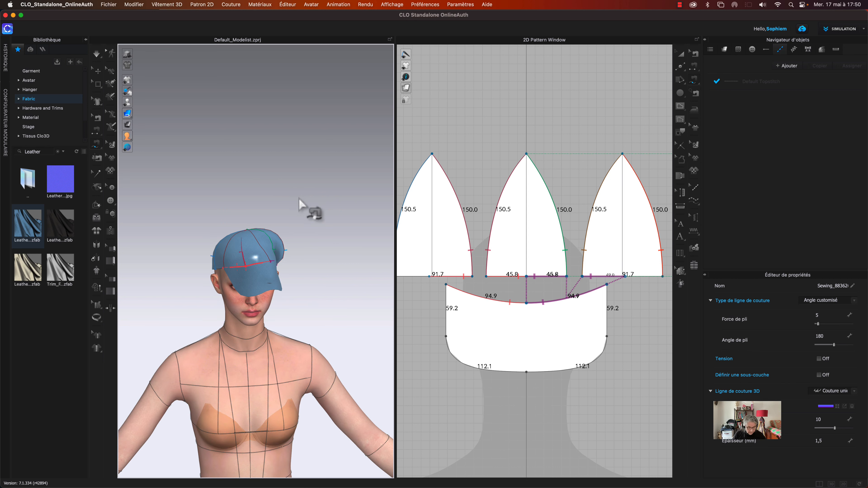
key("super+z")
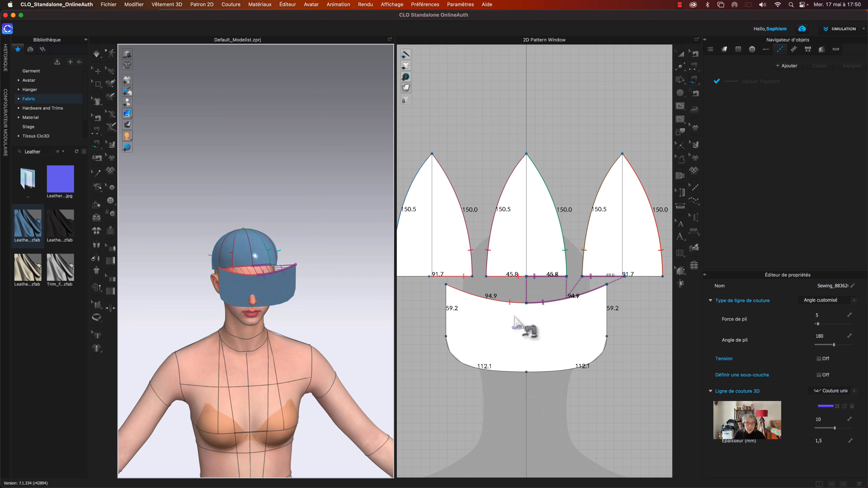
Move the front piece upward and forward in 3D, clear of the avatar's face, and deselect it
scroll(620, 331, "up", 5)
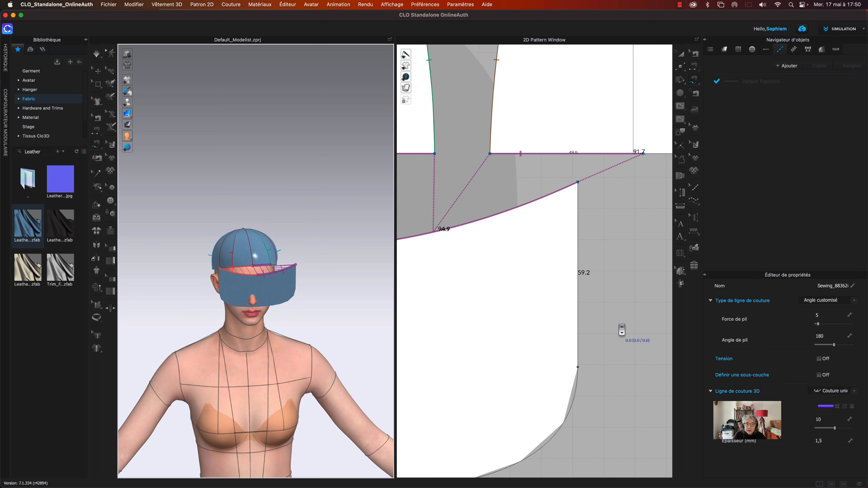
scroll(622, 330, "down", 3)
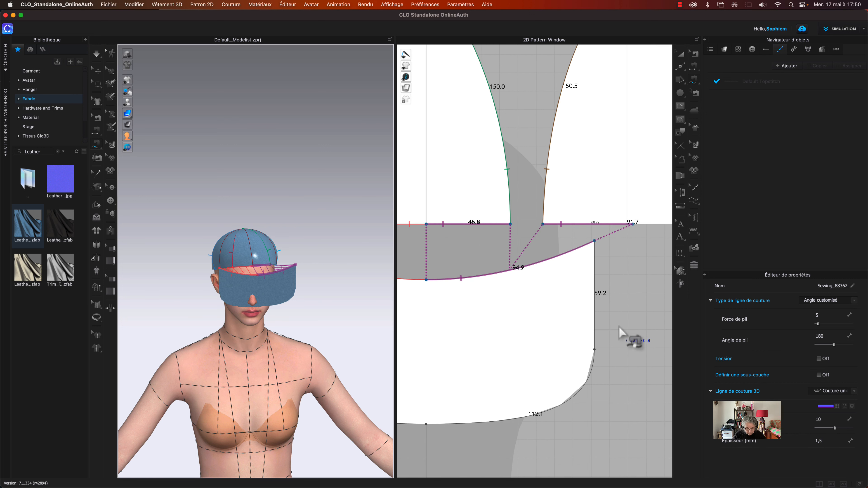
right_click_drag(346, 205, 309, 204)
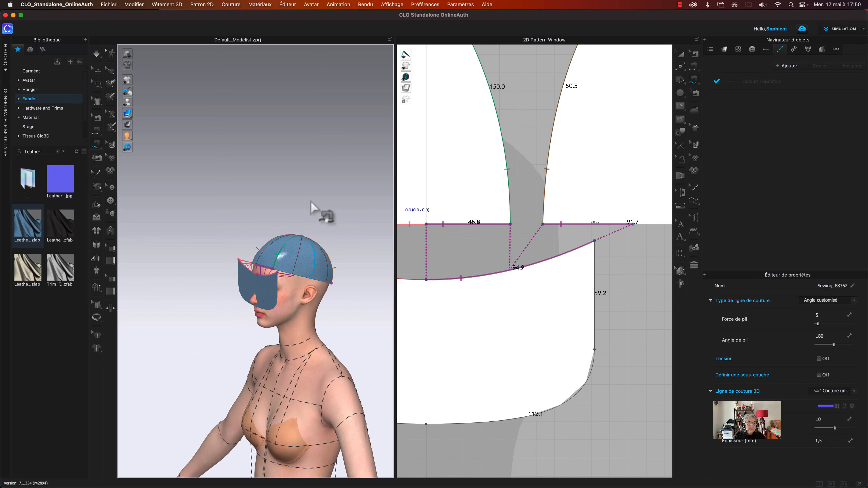
left_click(680, 55)
left_click(261, 289)
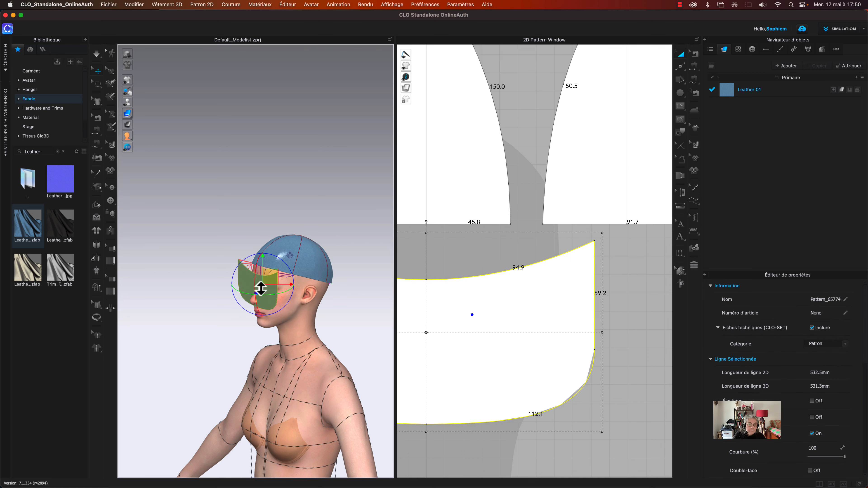
left_click_drag(261, 289, 229, 250)
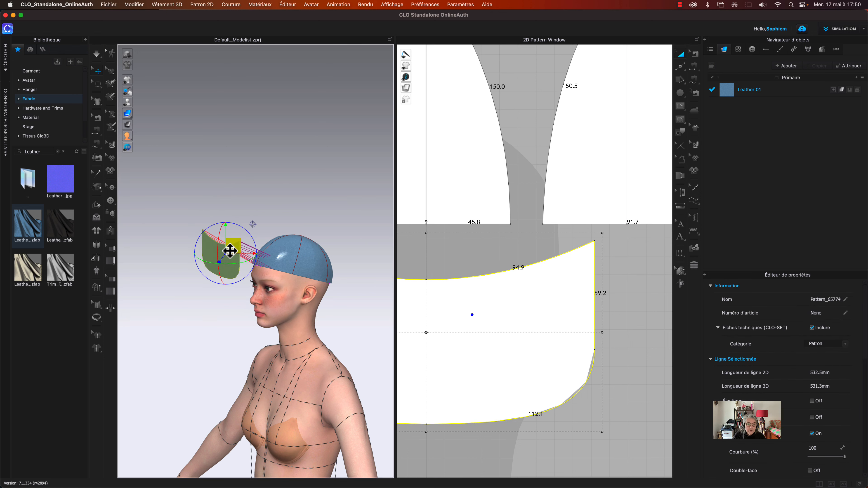
left_click(642, 307)
Move the crown panel just right of the centre panel out of the row, beyond the two panels at its right end
scroll(636, 301, "down", 5)
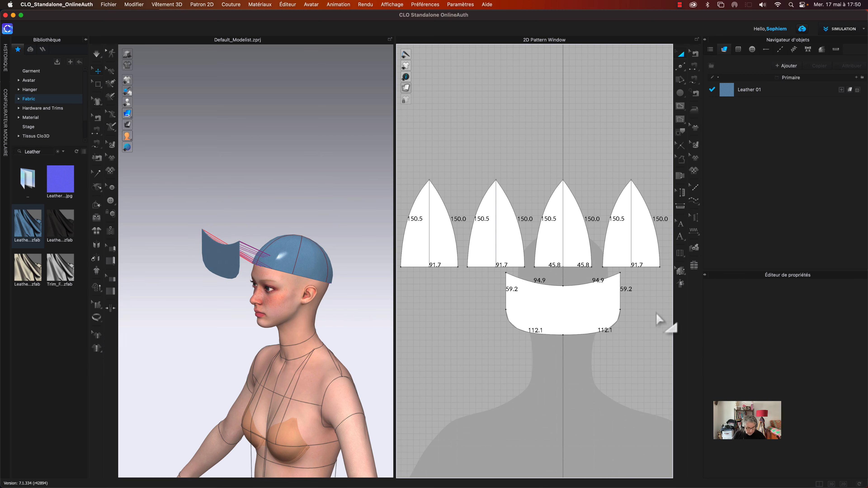
scroll(656, 323, "down", 3)
left_click(627, 317)
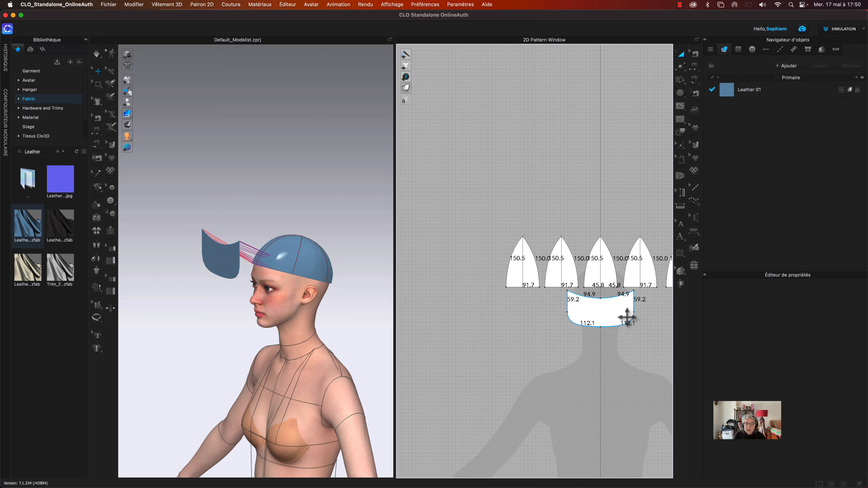
left_click(650, 275)
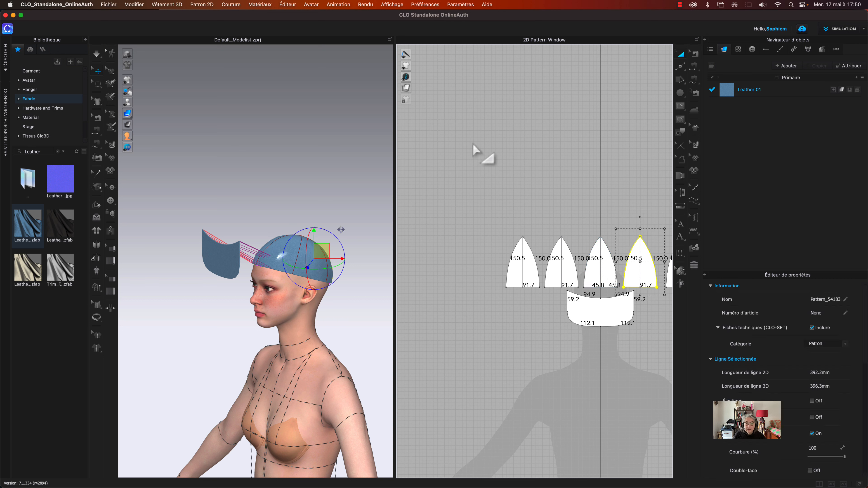
right_click_drag(364, 217, 267, 216)
right_click_drag(439, 214, 420, 212)
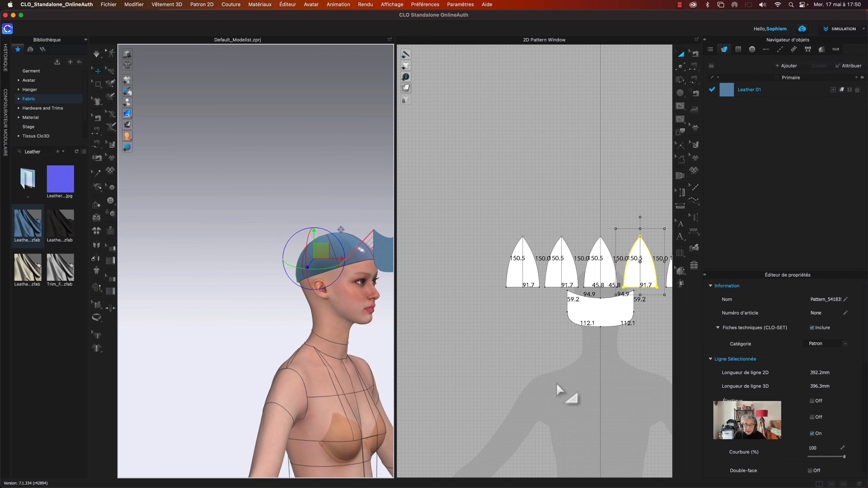
right_click_drag(557, 385, 466, 401)
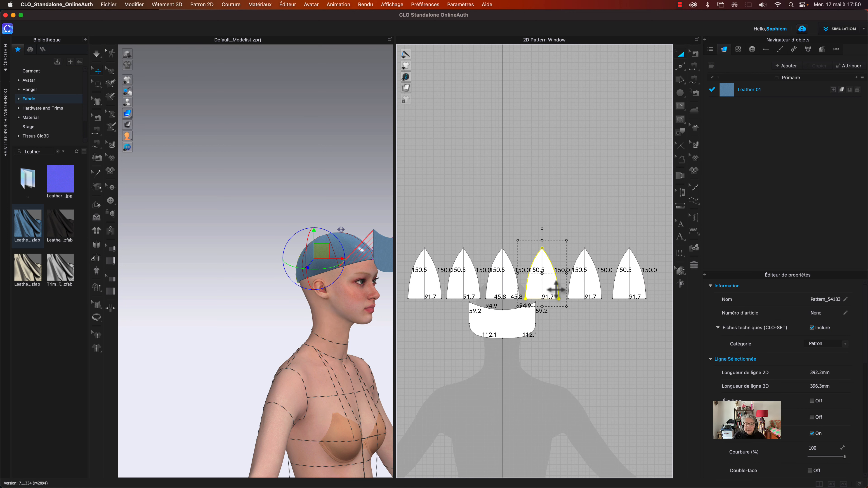
left_click_drag(553, 294, 665, 313)
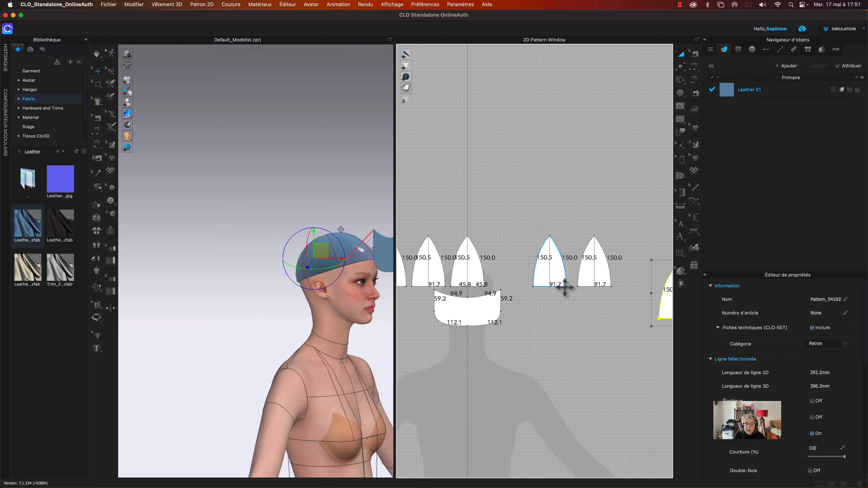
Reorder the right-hand panels by placing the centre panel's actual neighbour beside it and the removed panel at the end of the row
left_click(540, 276)
right_click_drag(388, 194, 290, 188)
left_click(604, 284)
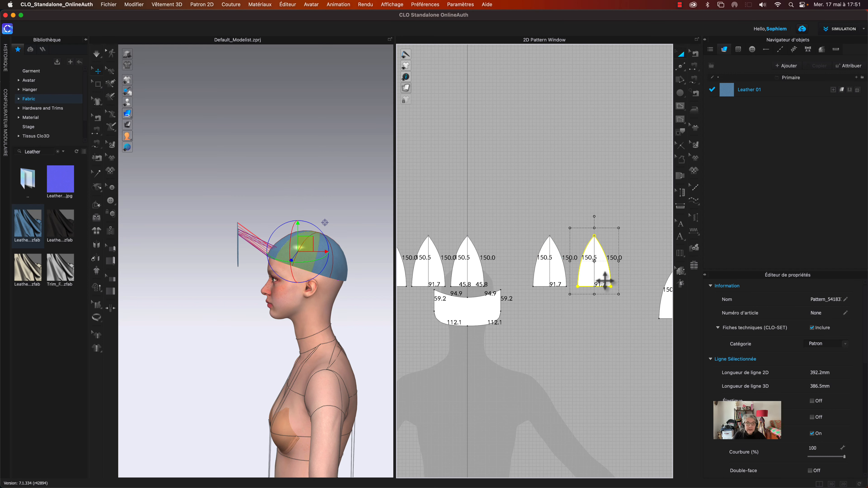
left_click_drag(604, 288, 517, 282)
left_click_drag(665, 302, 578, 276)
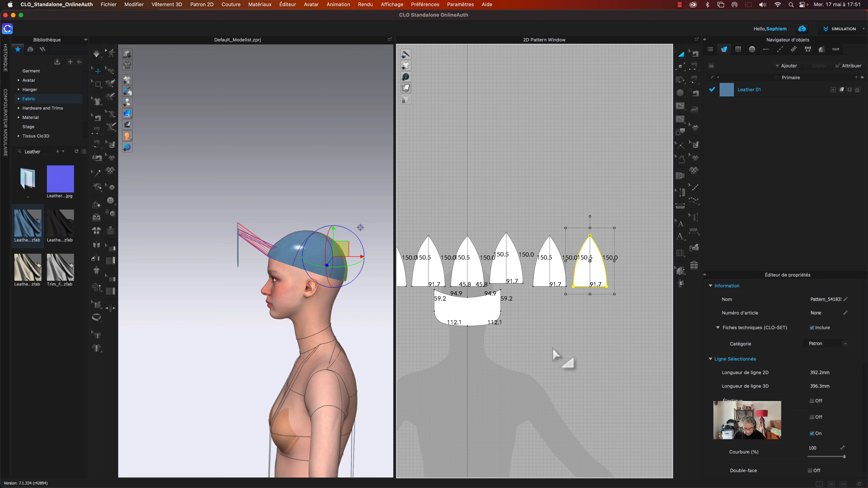
Delete the seam joining the right half of the front piece to the wrong crown panel
key("b")
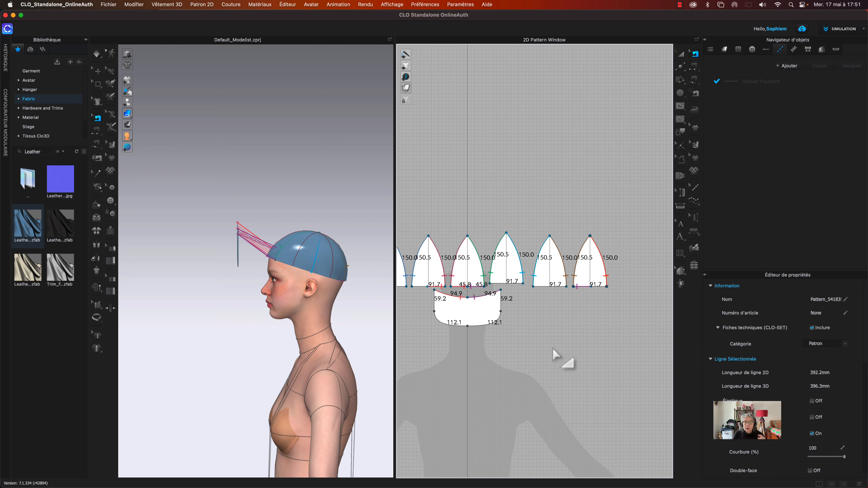
left_click(584, 288)
key("Delete")
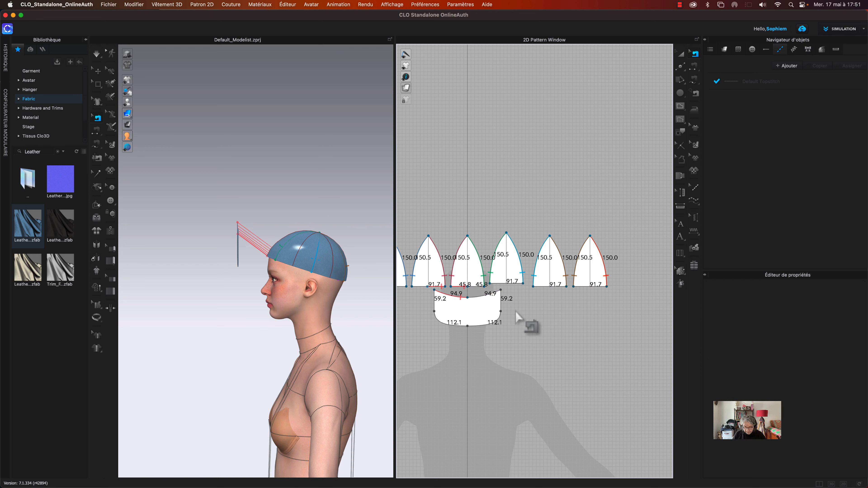
Free-sew the right half of the front piece's upper edge to the centre panel's right bottom half and the start of its new neighbour's bottom edge
left_click(468, 298)
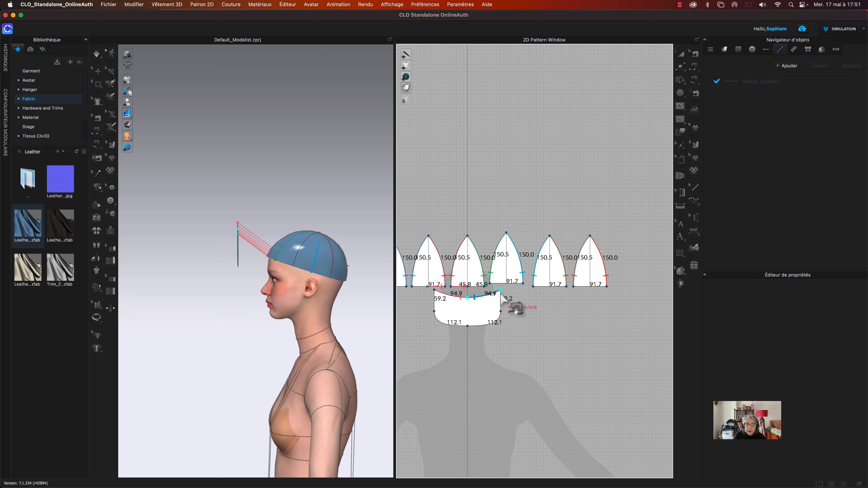
left_click(501, 290)
left_click(468, 287)
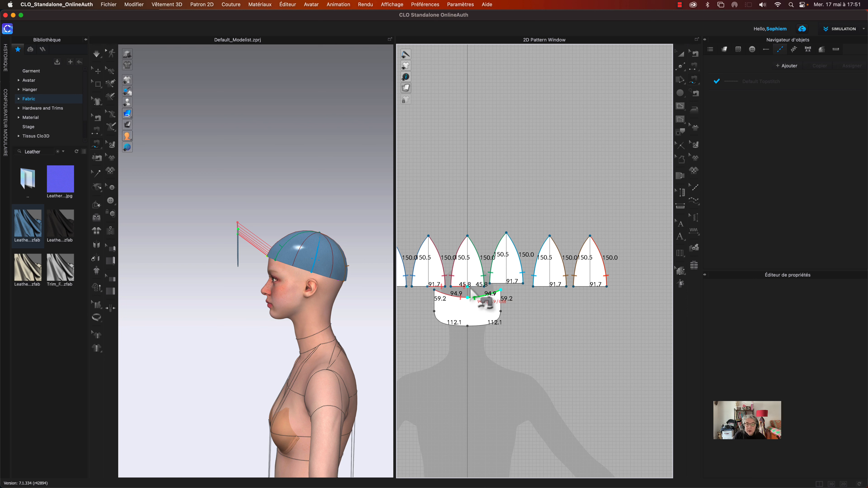
left_click(484, 288, "shift")
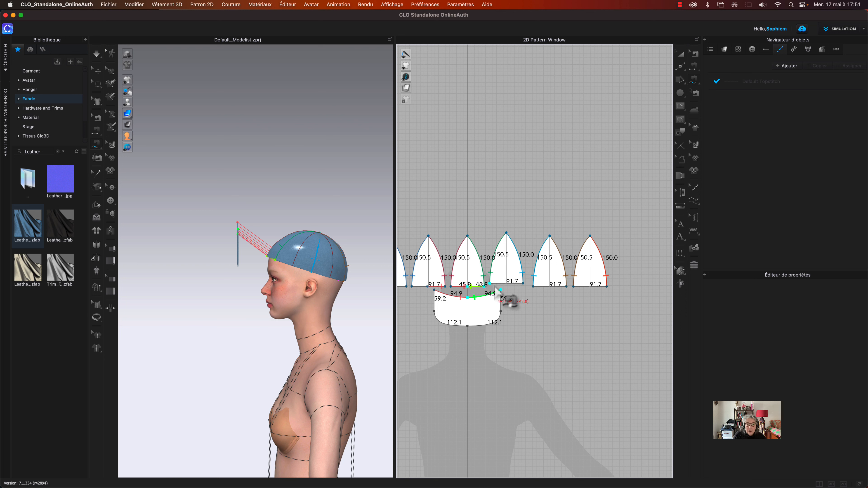
left_click(490, 284, "shift")
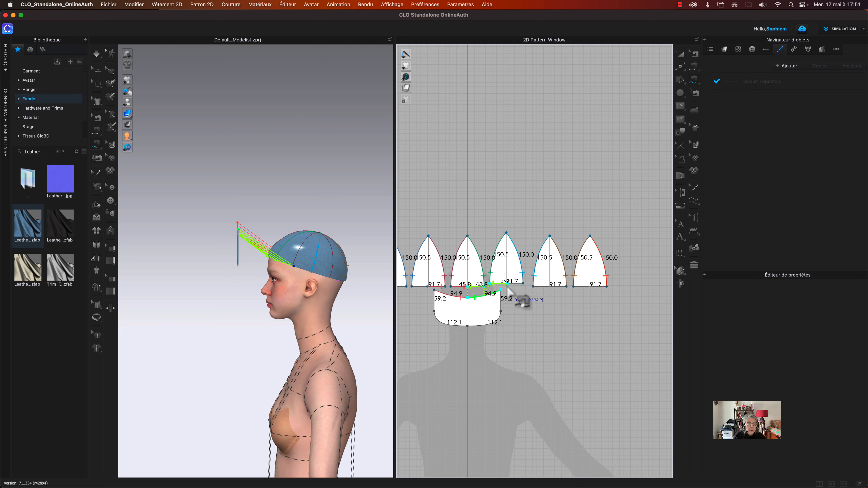
left_click(508, 289)
Simulate the resewn front piece on the avatar's head and check the hat from both sides
right_click_drag(307, 185, 291, 186)
left_click(97, 53)
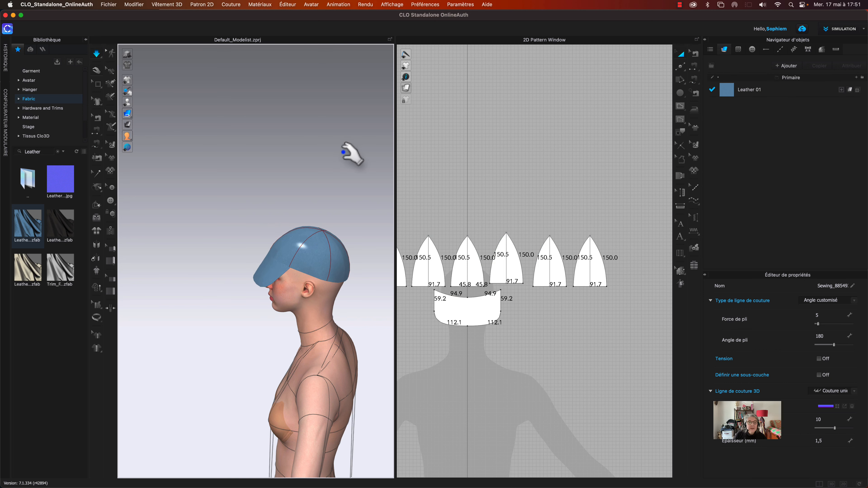
right_click_drag(315, 164, 405, 166)
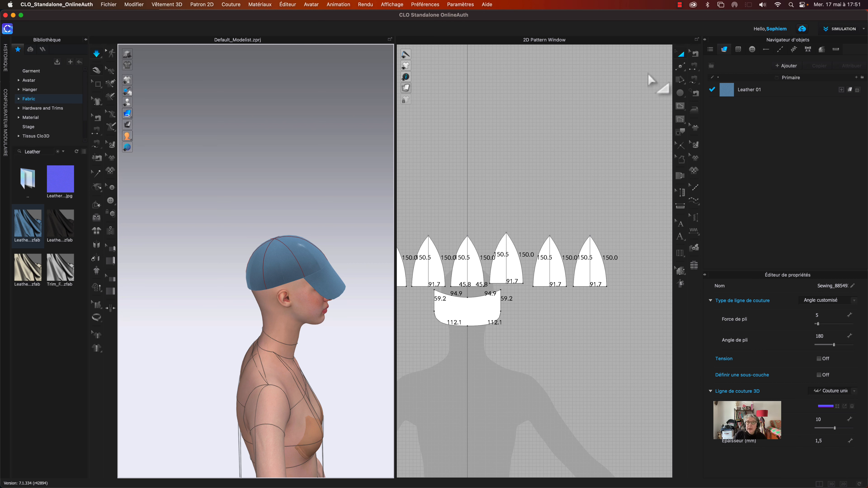
right_click_drag(504, 207, 556, 161)
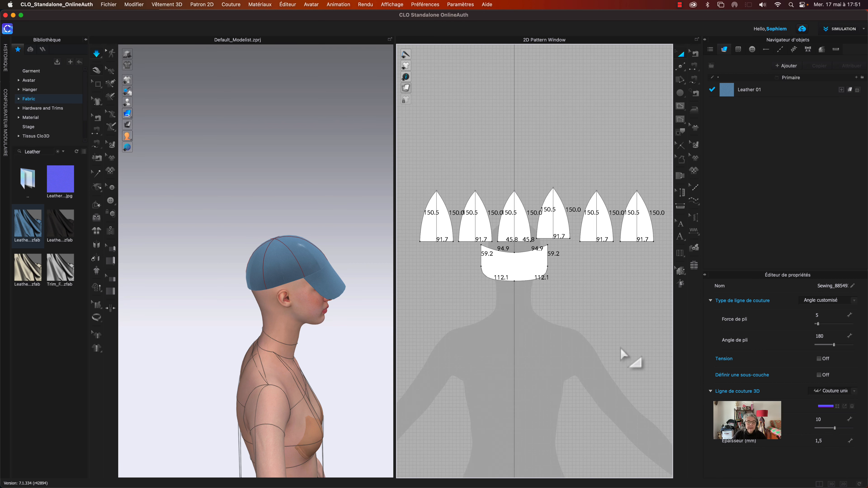
right_click_drag(368, 199, 277, 200)
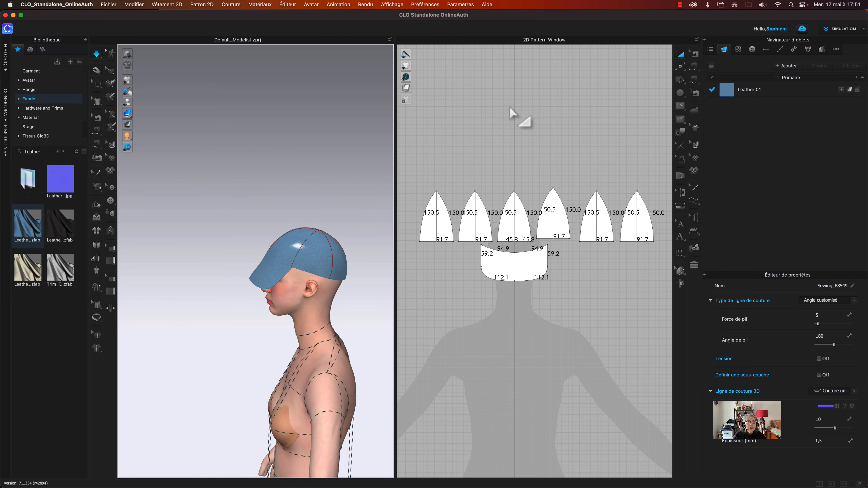
Set the fold angle of the seams between front piece and crown to 246, and pull the visor's tip upward during simulation
key("b")
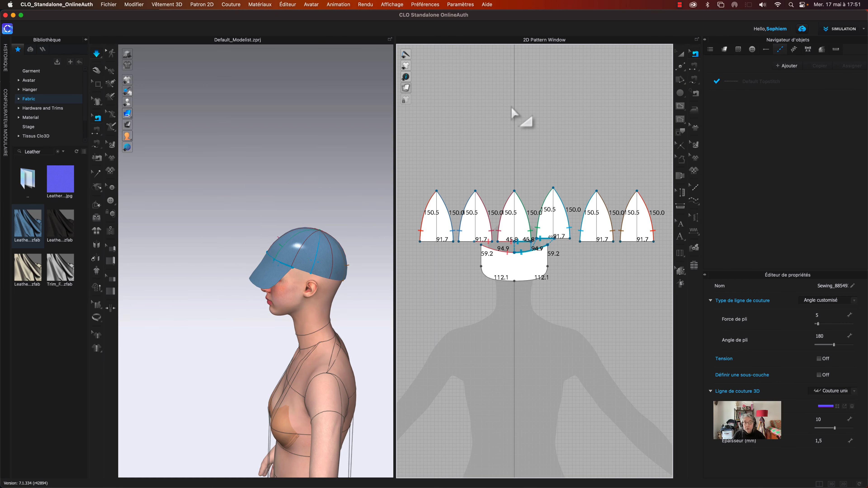
left_click(497, 255)
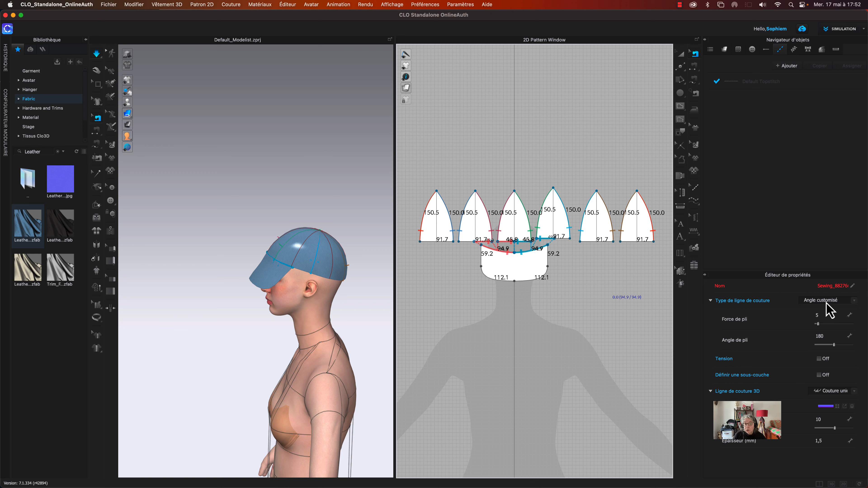
left_click_drag(835, 345, 847, 345)
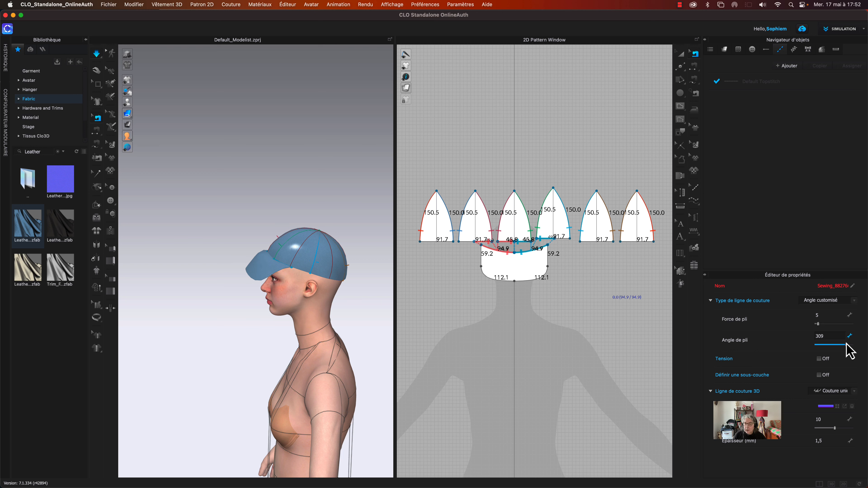
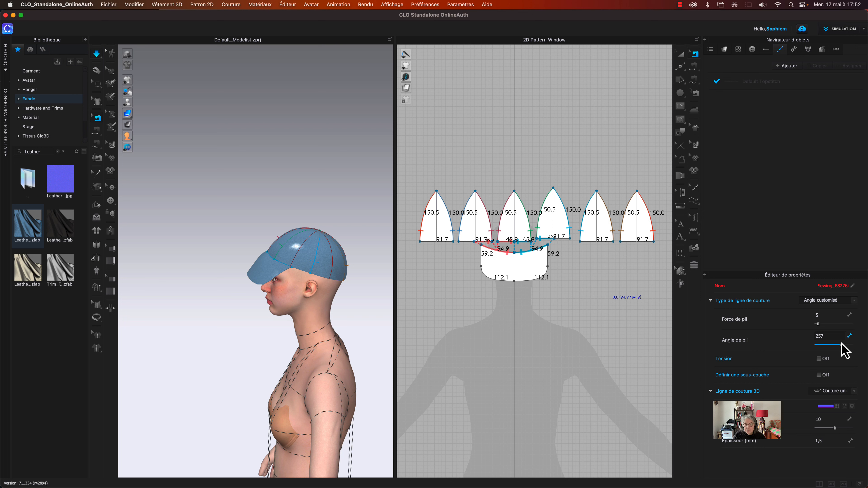
scroll(267, 204, "up", 5)
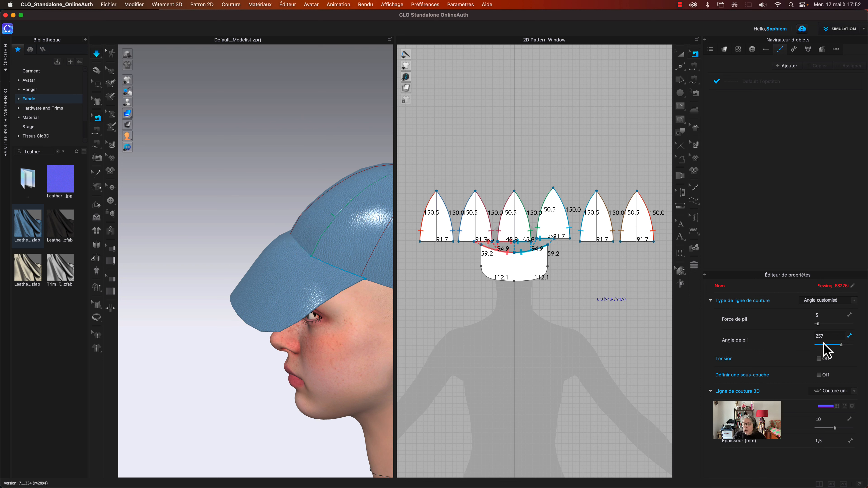
left_click_drag(841, 345, 840, 346)
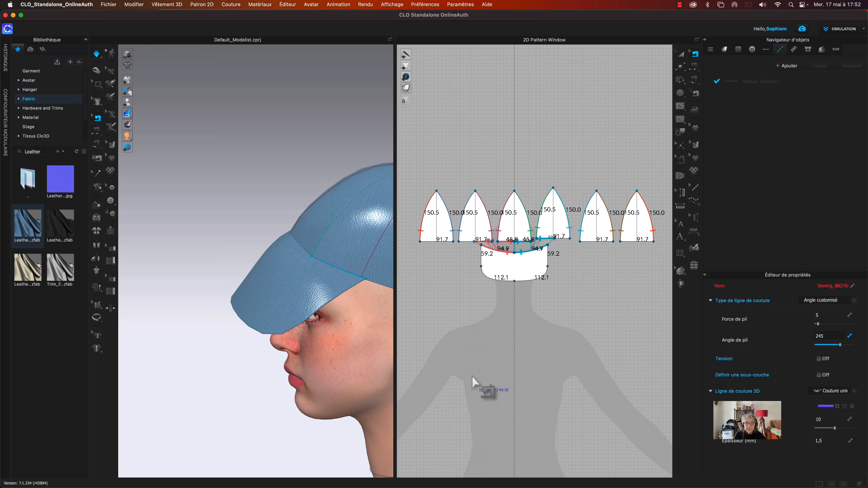
left_click(99, 52)
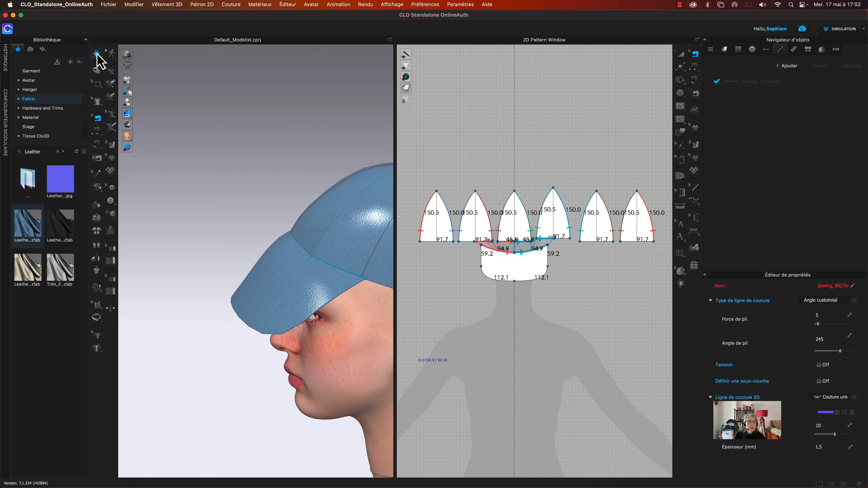
left_click(828, 335)
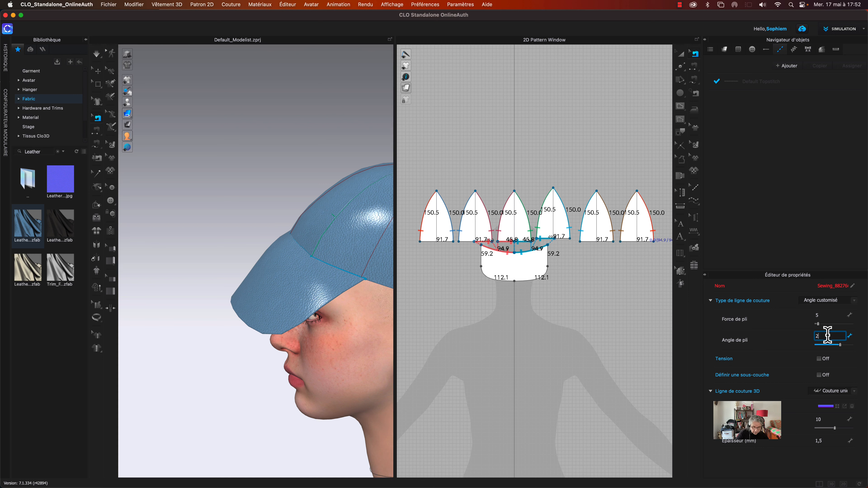
key("Return")
key("space")
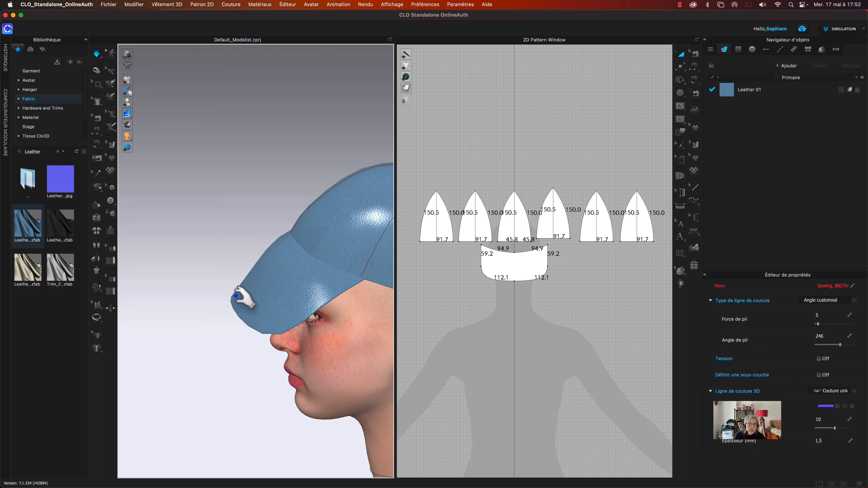
left_click_drag(233, 296, 228, 265)
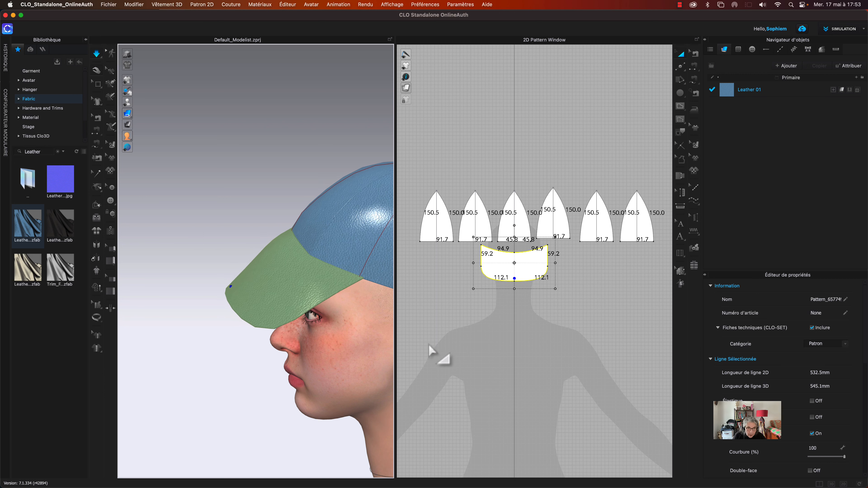
Set the fold strength of the front piece's crown seams to 100, and pull the simulated visor outward and upward
key("b")
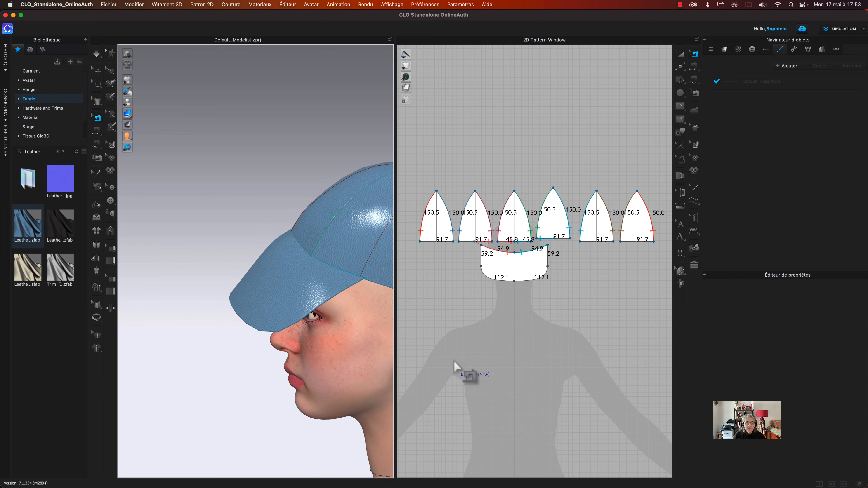
left_click(533, 253)
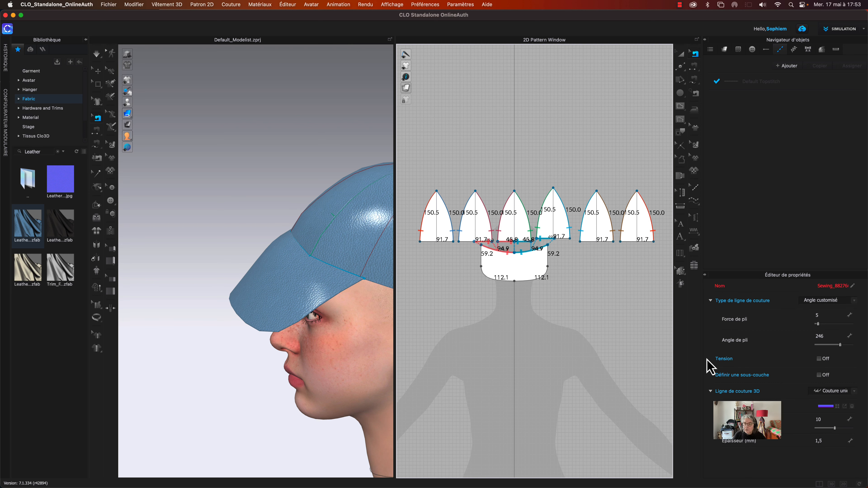
left_click(819, 324)
key("space")
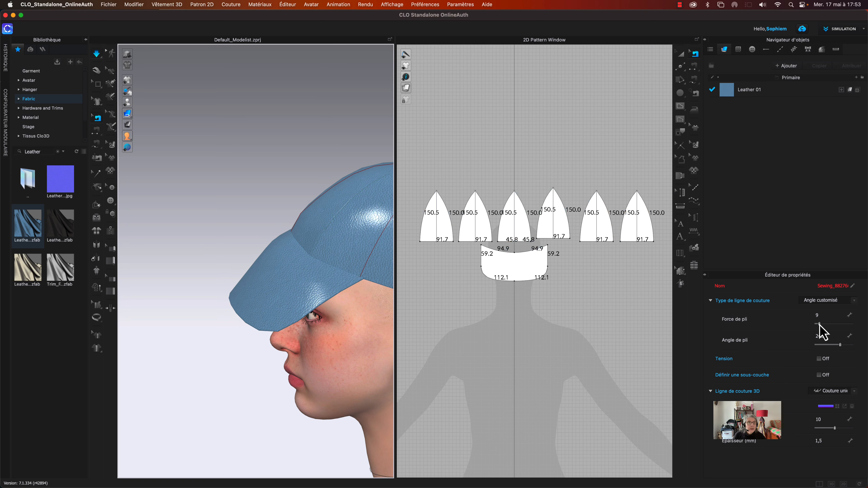
left_click_drag(820, 325, 823, 324)
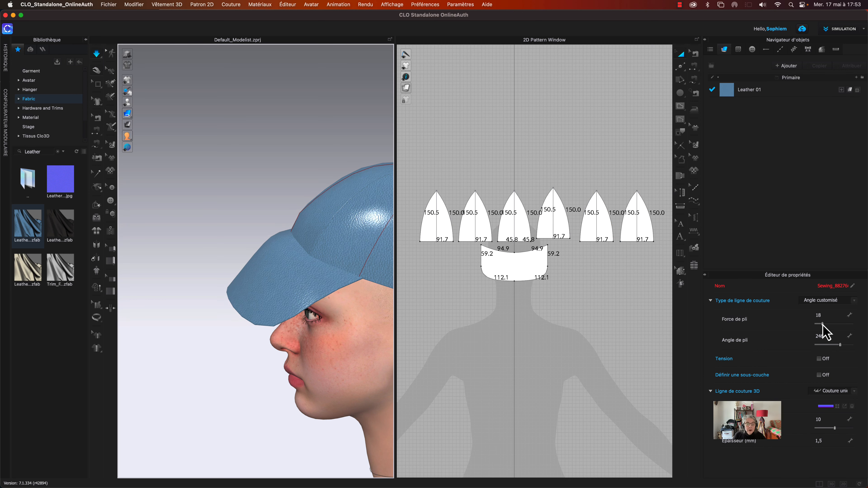
left_click_drag(825, 324, 855, 324)
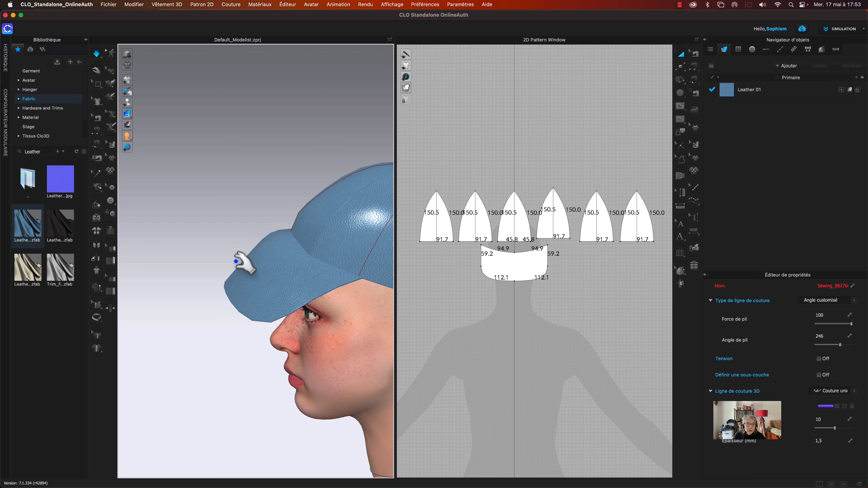
left_click_drag(234, 284, 201, 257)
right_click_drag(205, 183, 380, 203)
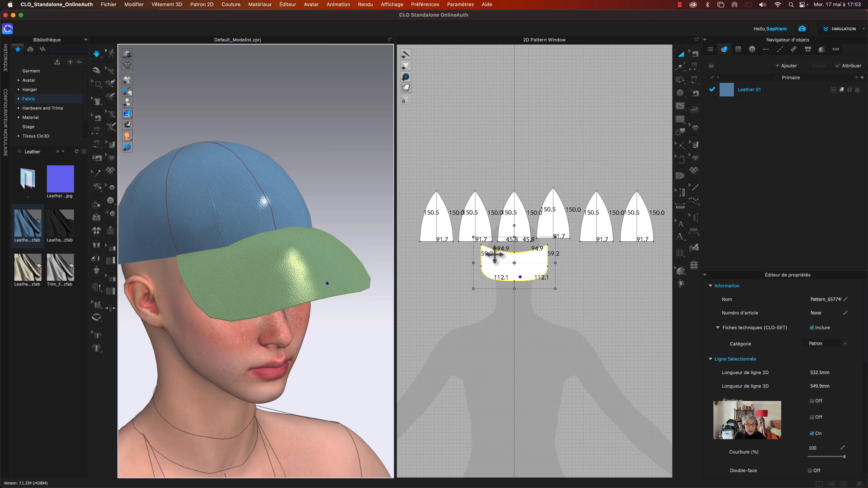
Lower the centre point of the visor's upper edge until each half of the edge is about 99.9 mm long
left_click(681, 67)
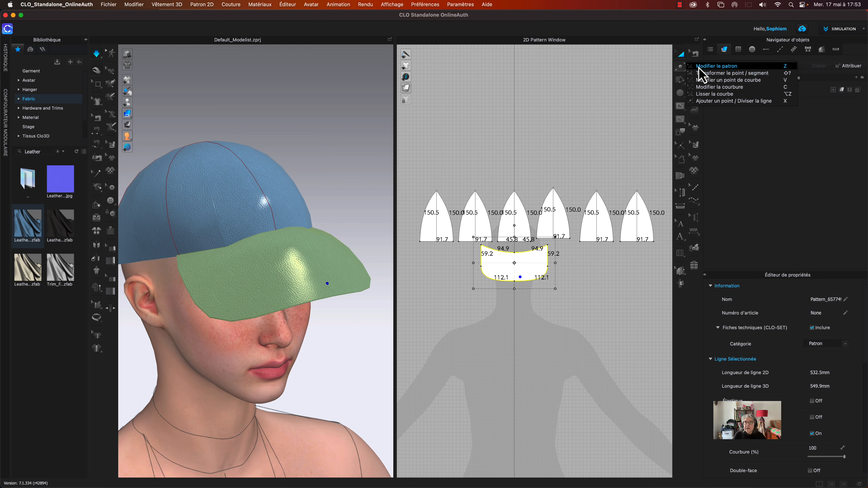
left_click(699, 68)
left_click(500, 317)
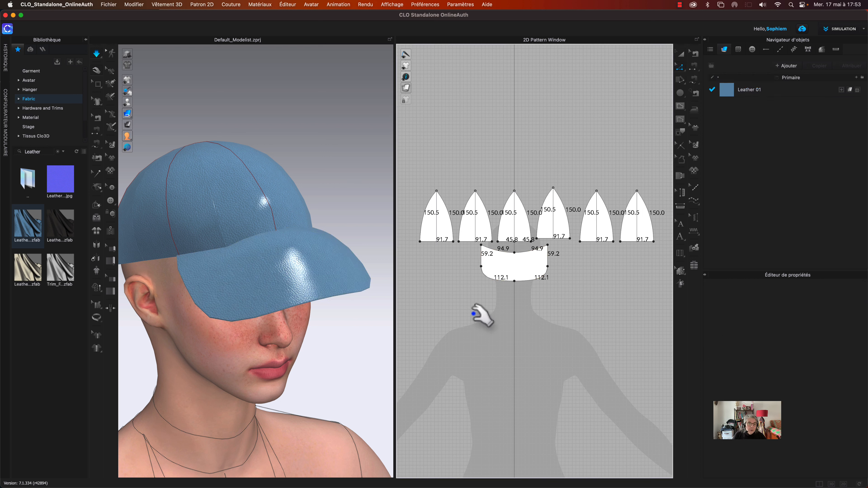
right_click_drag(291, 221, 299, 256)
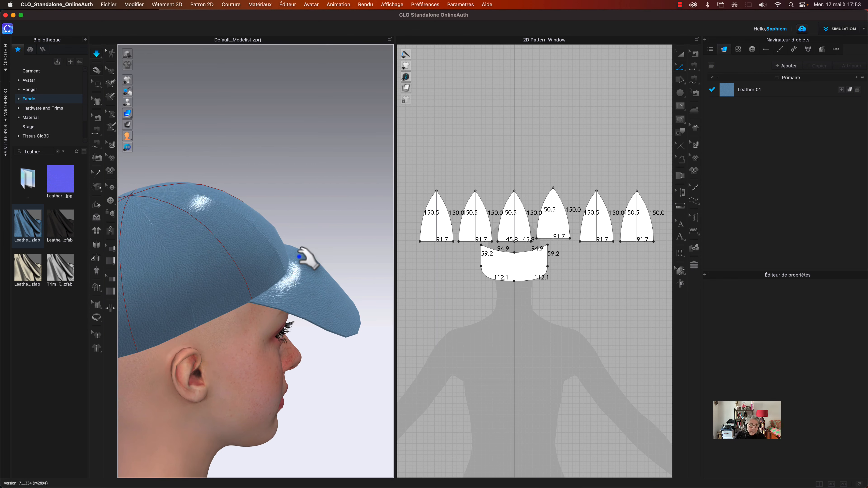
left_click(516, 257)
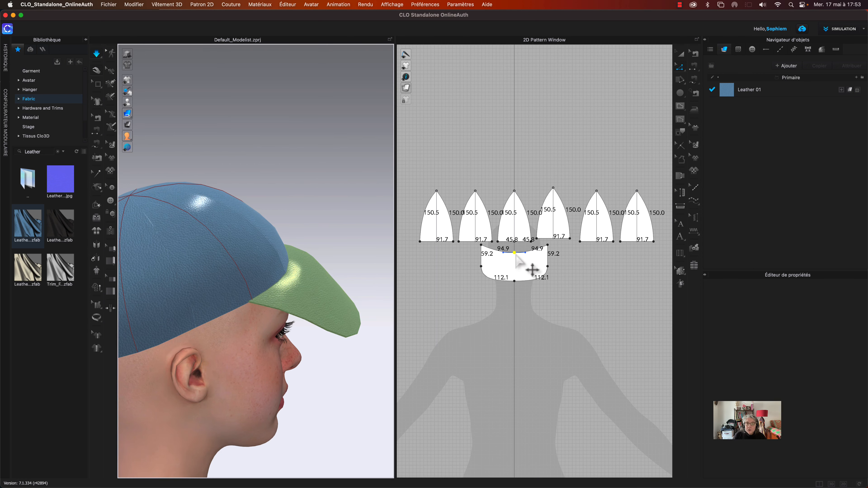
left_click_drag(515, 255, 529, 277)
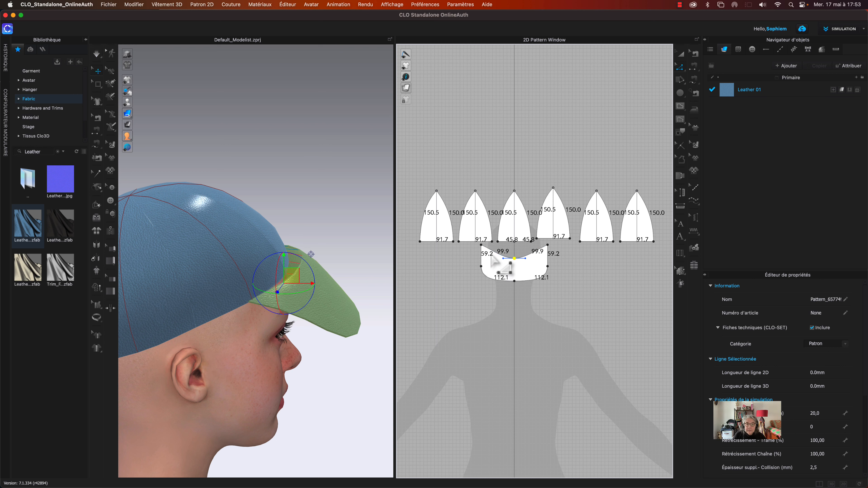
Deepen the curves of the visor's upper edge to about 105 mm on the left half and 102.9 mm on the right, and simulate
left_click_drag(492, 255, 488, 261)
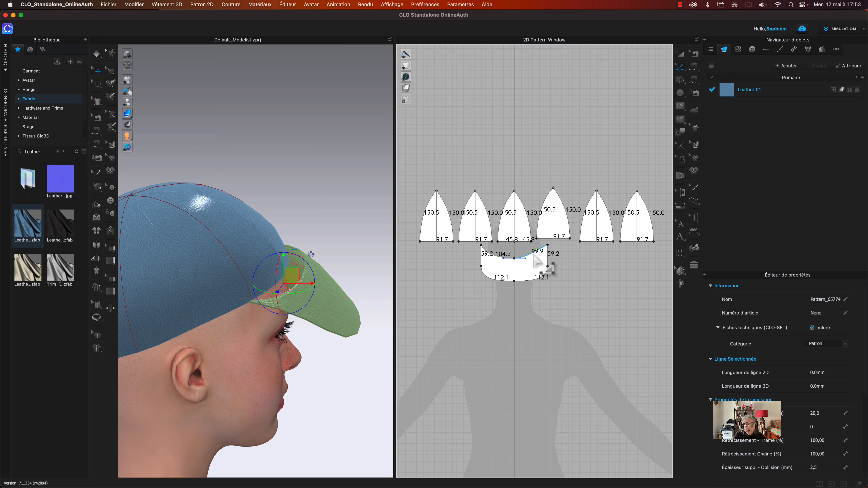
scroll(536, 257, "up", 10)
scroll(554, 250, "down", 10)
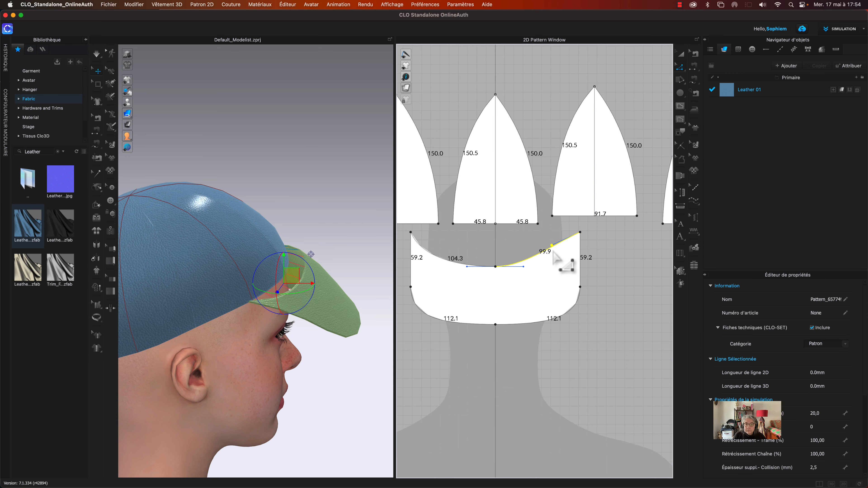
left_click_drag(552, 247, 563, 260)
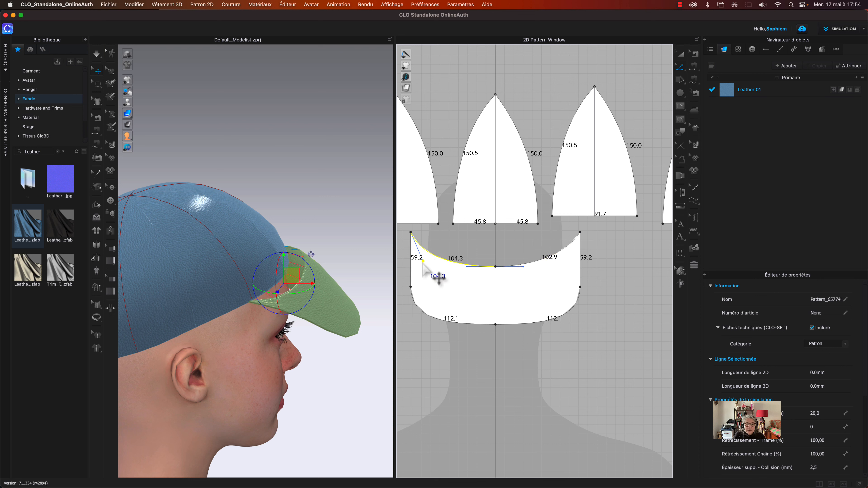
left_click_drag(423, 263, 421, 267)
key("space")
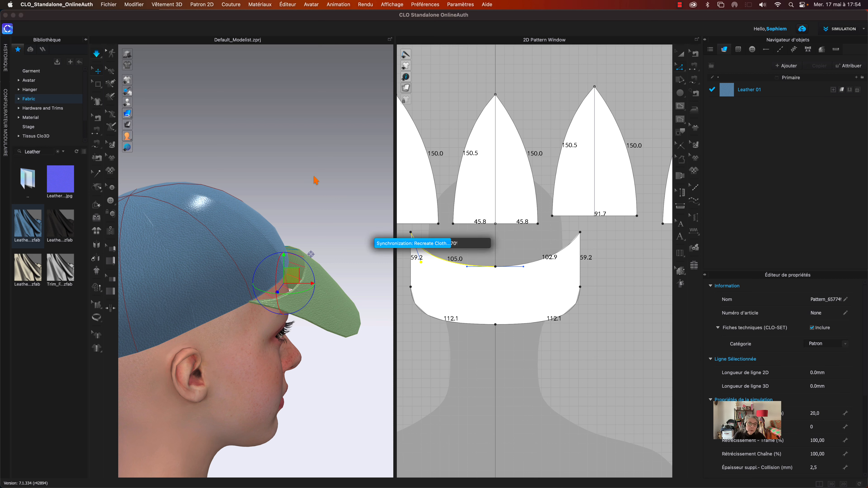
right_click_drag(343, 184, 246, 180)
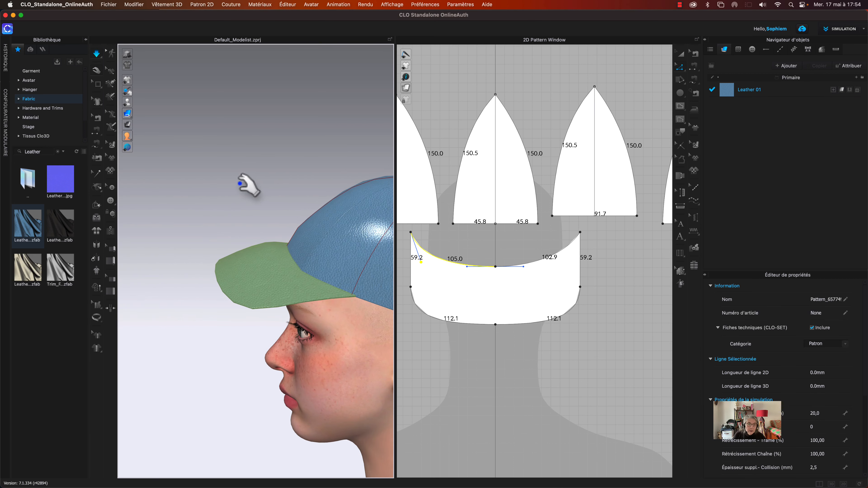
Lower the centre point of the visor's upper edge further, giving halves of about 107.3 and 105.3 mm, and simulate the cap
left_click_drag(496, 267, 496, 270)
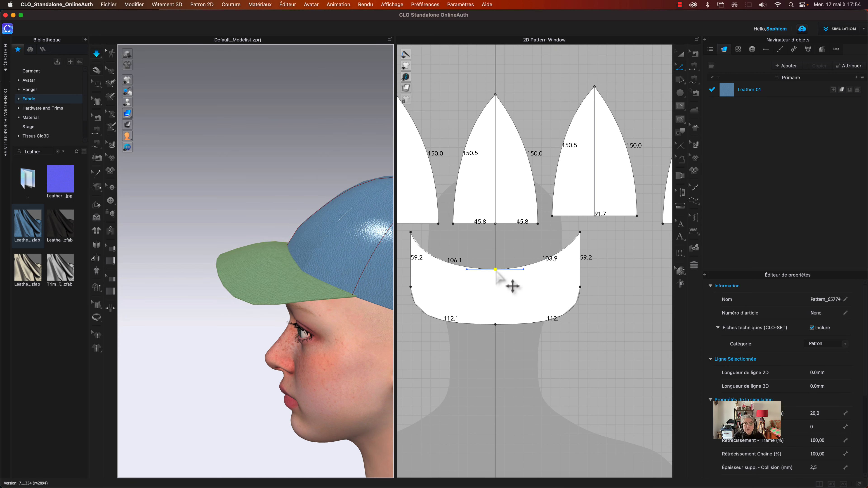
left_click_drag(497, 273, 497, 277)
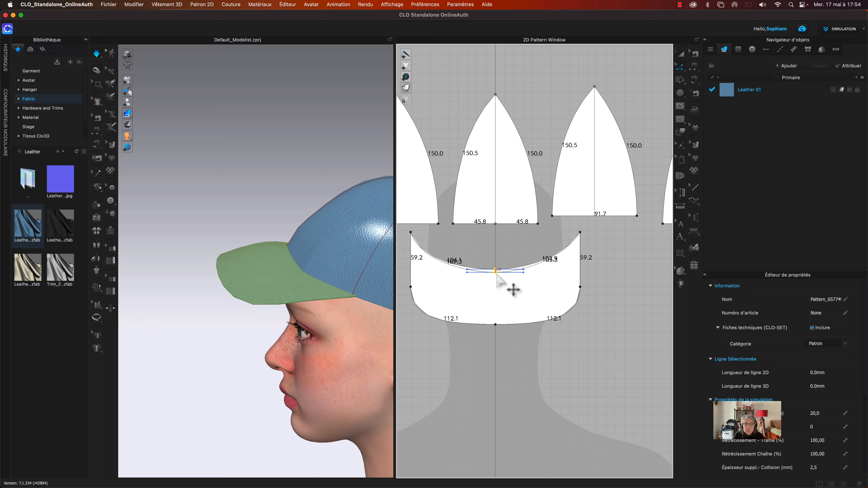
key("space")
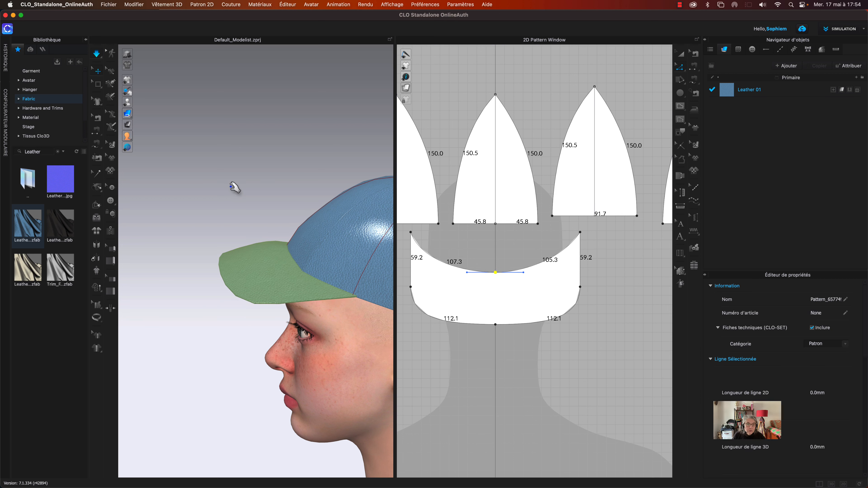
right_click_drag(237, 185, 335, 176)
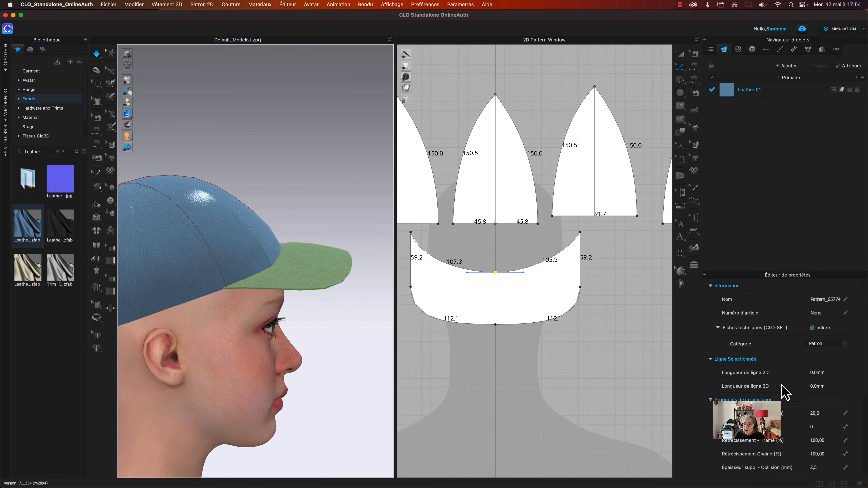
Open the fold angle of the two visor-to-crown seams for editing, and check the visor's shape from several sides
key("b")
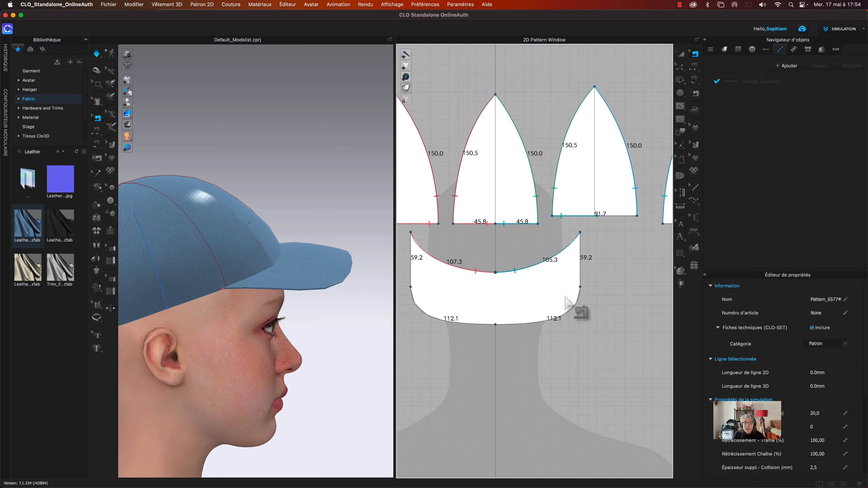
left_click(539, 264)
left_click(481, 273)
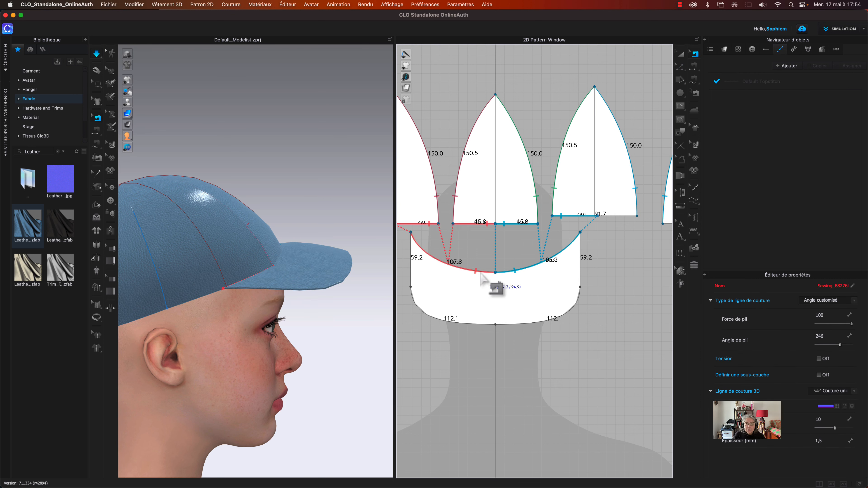
left_click(832, 337)
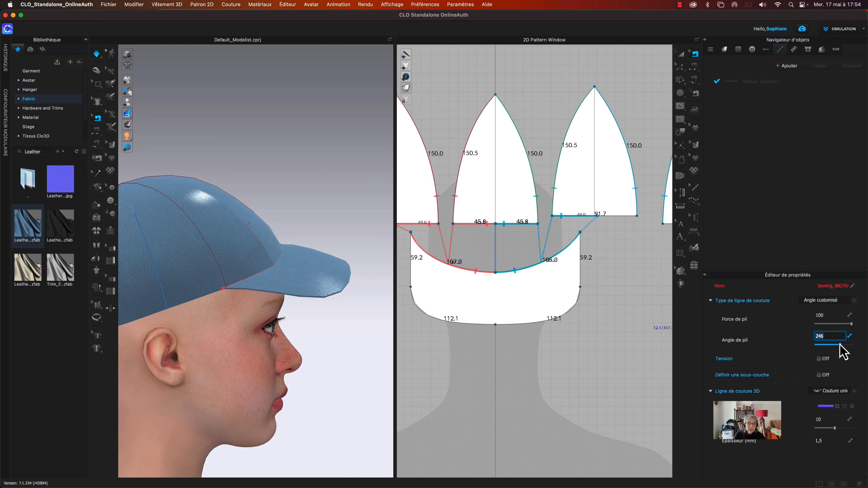
right_click_drag(319, 182, 279, 180)
right_click_drag(301, 178, 249, 187)
left_click(682, 54)
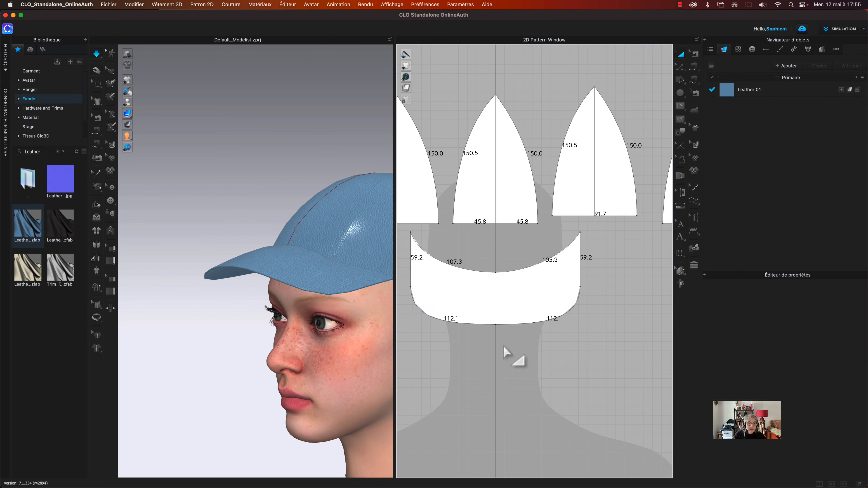
right_click_drag(287, 178, 264, 184)
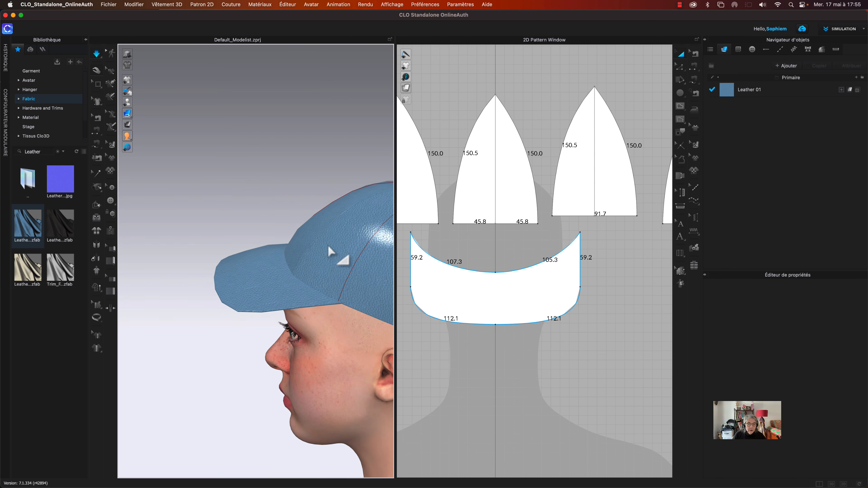
Pull the visor's outer edge outward at its centre and round both halves, to about 118.6 mm left and 119.1 mm right
key("c")
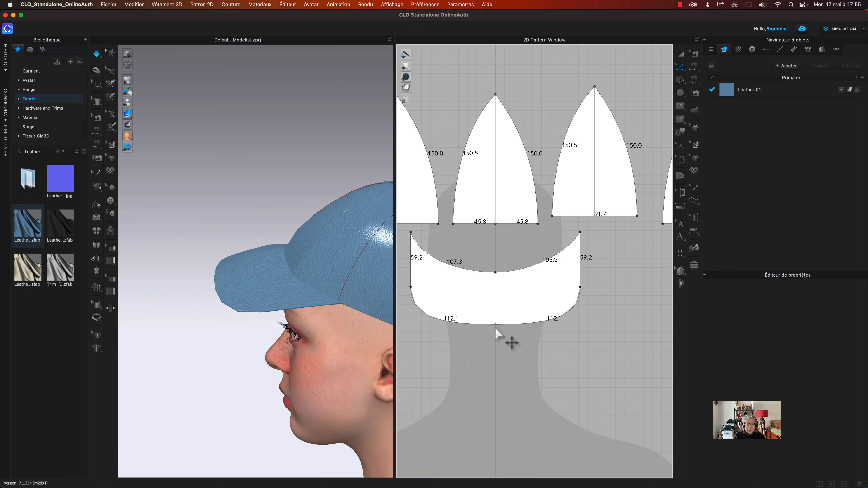
left_click_drag(495, 325, 439, 337)
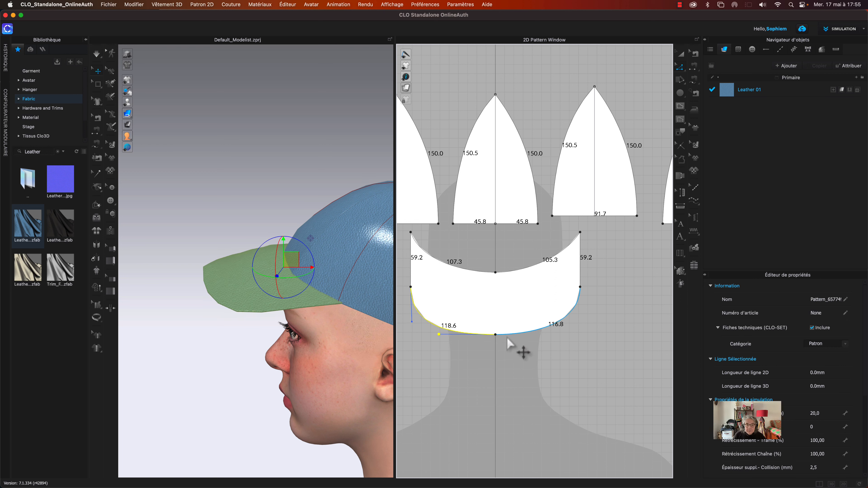
left_click(496, 335)
left_click_drag(542, 338, 554, 338)
right_click_drag(279, 214, 335, 202)
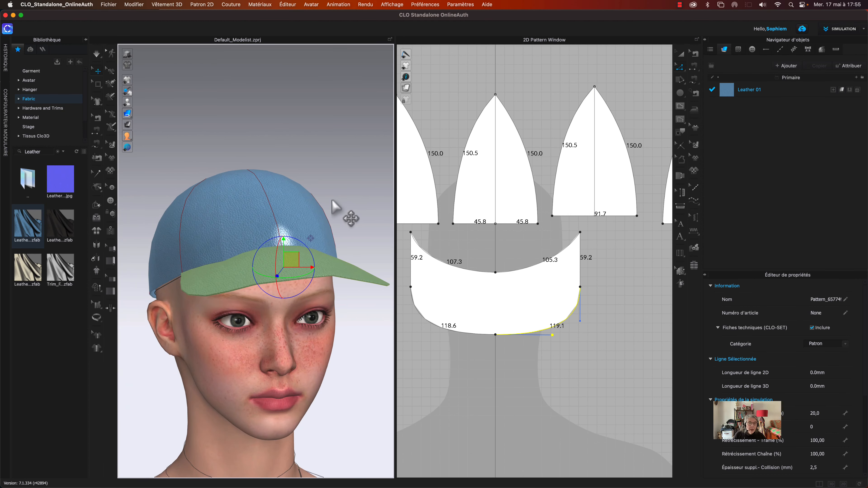
Set the particle distance of all cap patterns to 5 mm, and resimulate the cap
left_click(681, 66)
key("super+a")
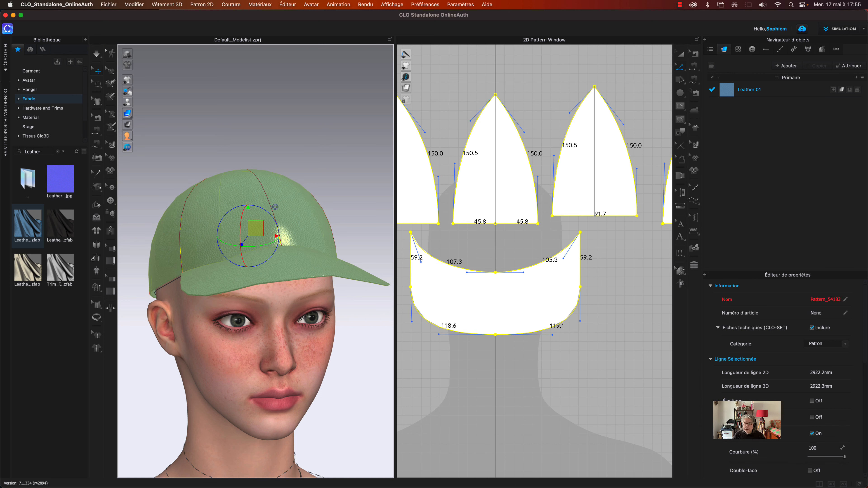
scroll(787, 377, "down", 6)
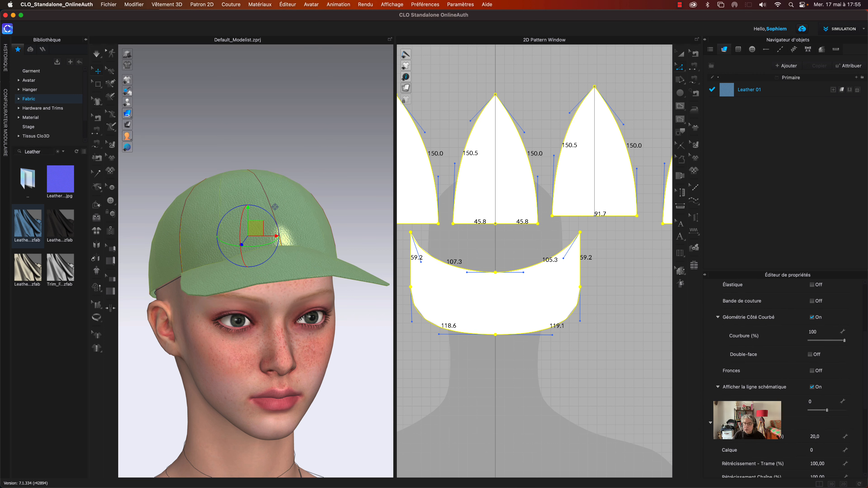
scroll(787, 376, "down", 3)
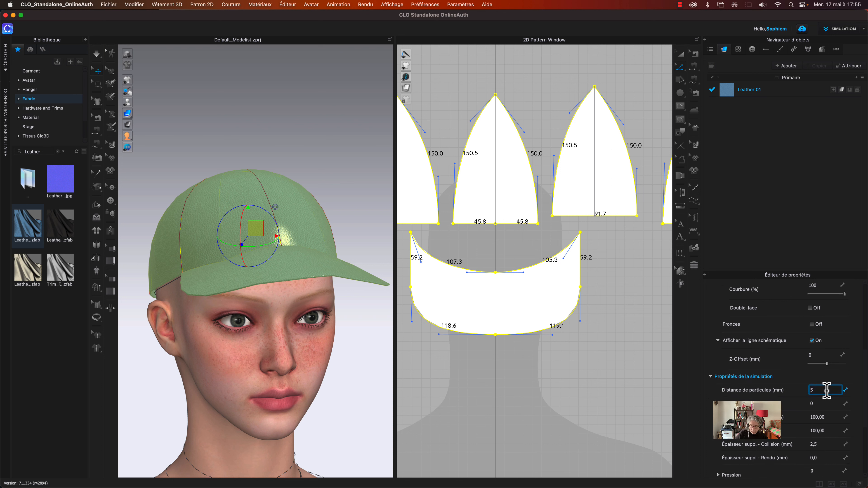
key("Return")
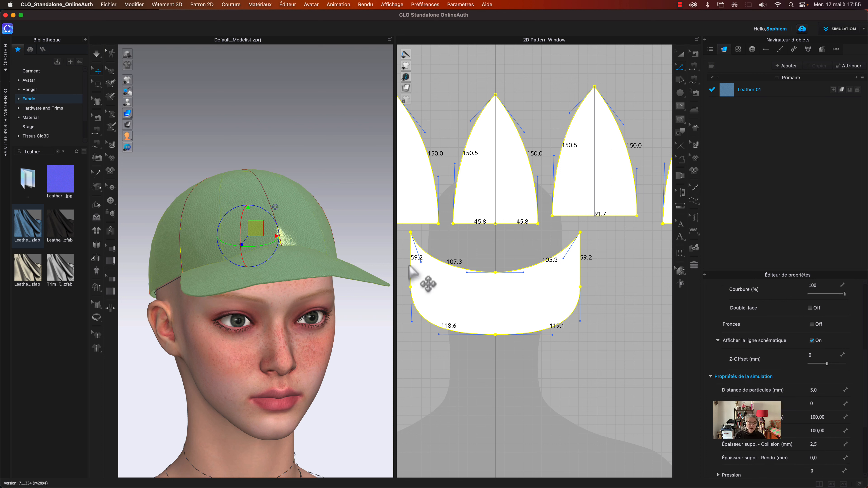
key("space")
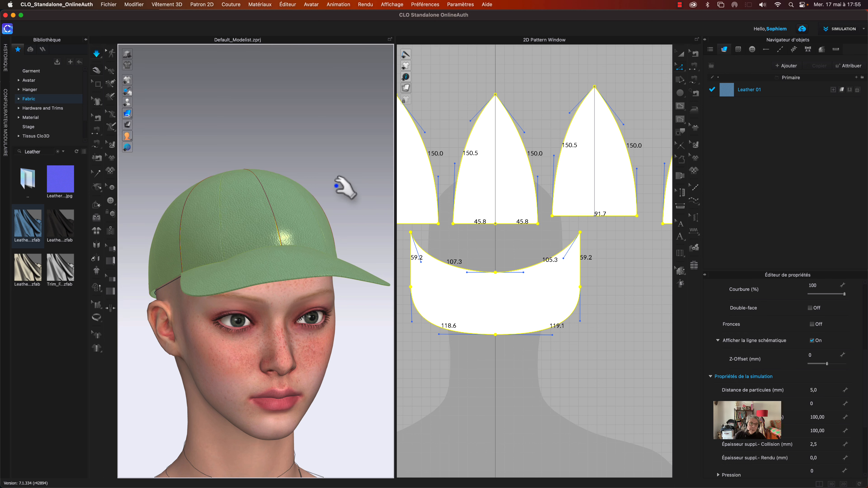
right_click_drag(346, 187, 294, 187)
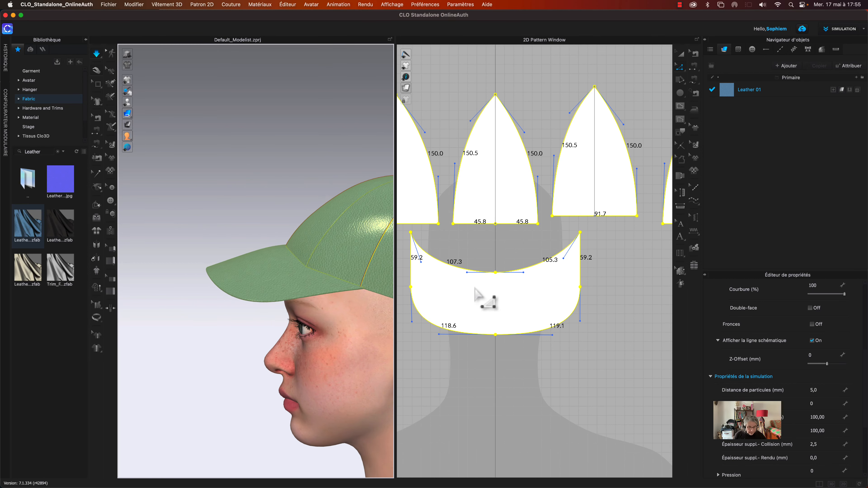
Deepen both curves and the centre point of the visor's upper edge to halves of about 109.4 and 107.1 mm, simulating in between
left_click(438, 280)
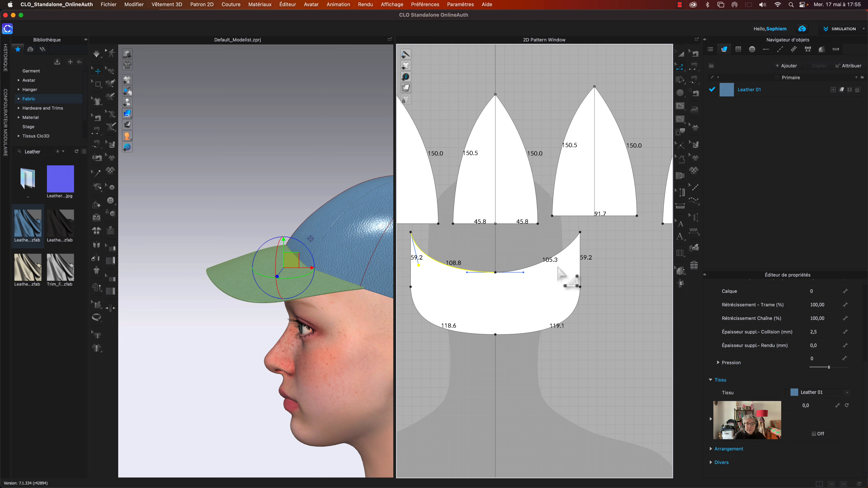
left_click(565, 258)
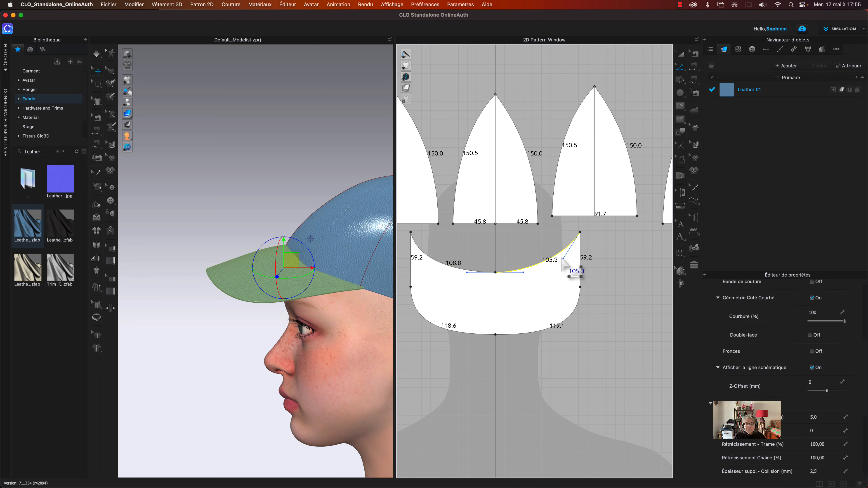
left_click(565, 259)
left_click_drag(568, 264, 568, 264)
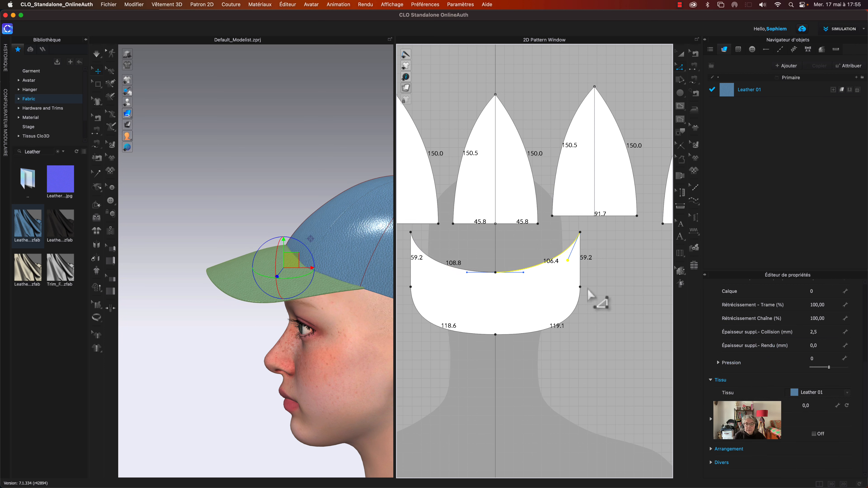
key("space")
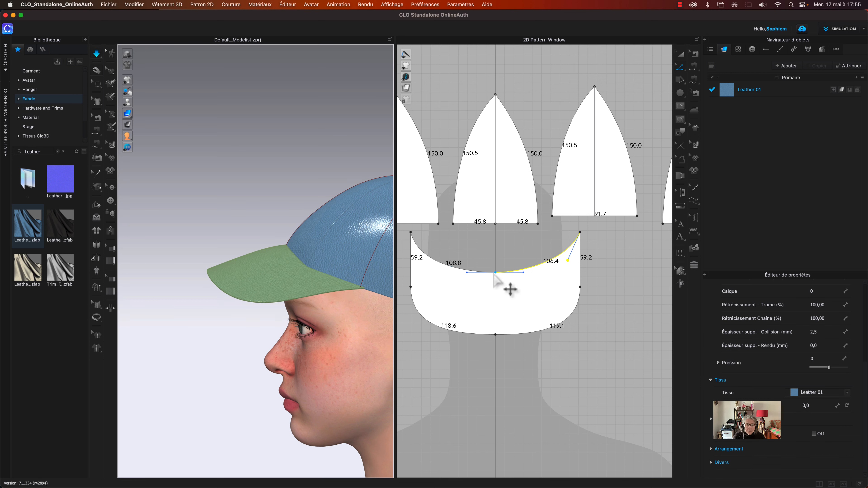
left_click_drag(494, 274, 495, 274)
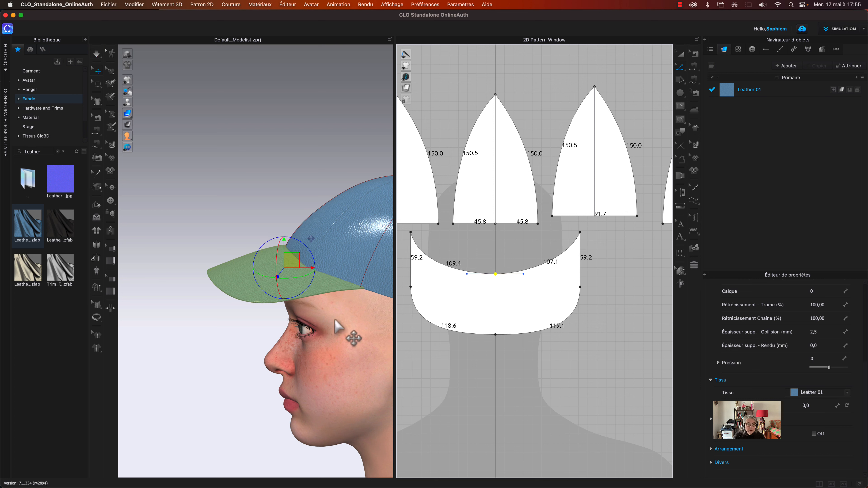
Run the simulation and examine the cap's visor from both sides of the head
left_click(281, 202)
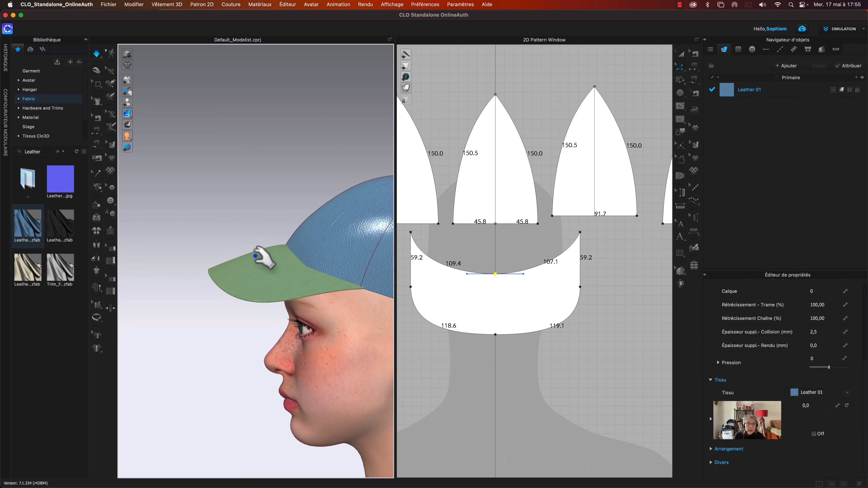
left_click(218, 264)
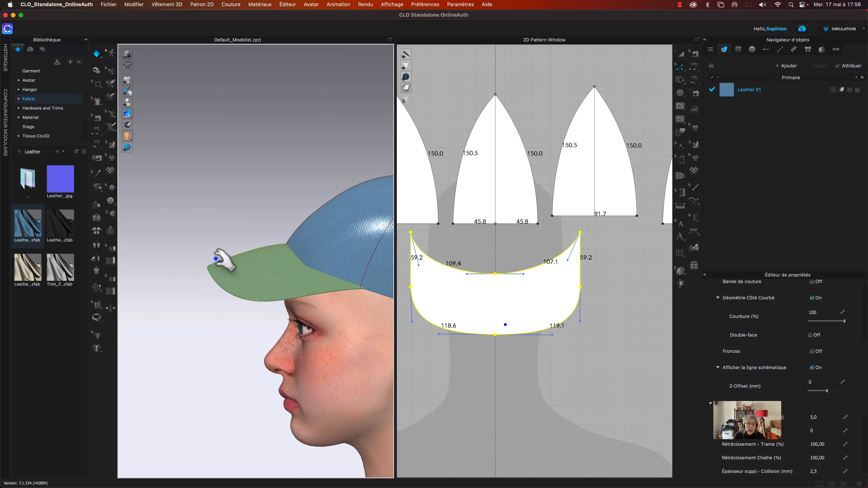
right_click_drag(258, 195, 331, 197)
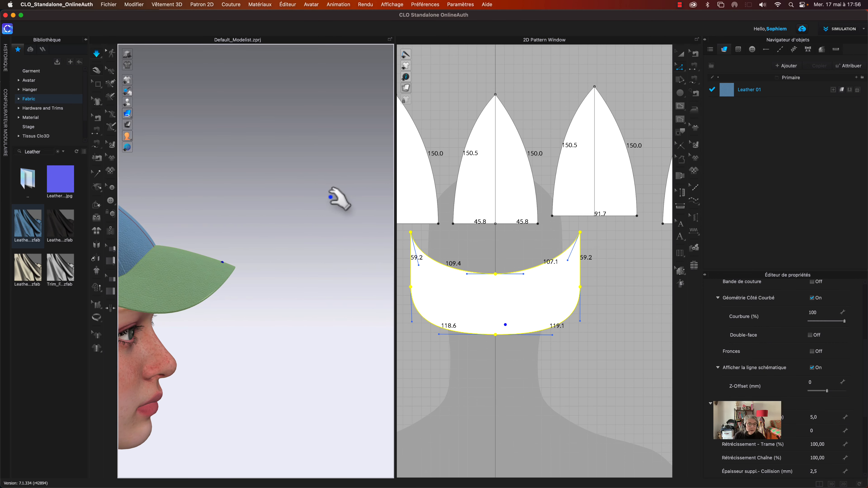
scroll(382, 187, "down", 4)
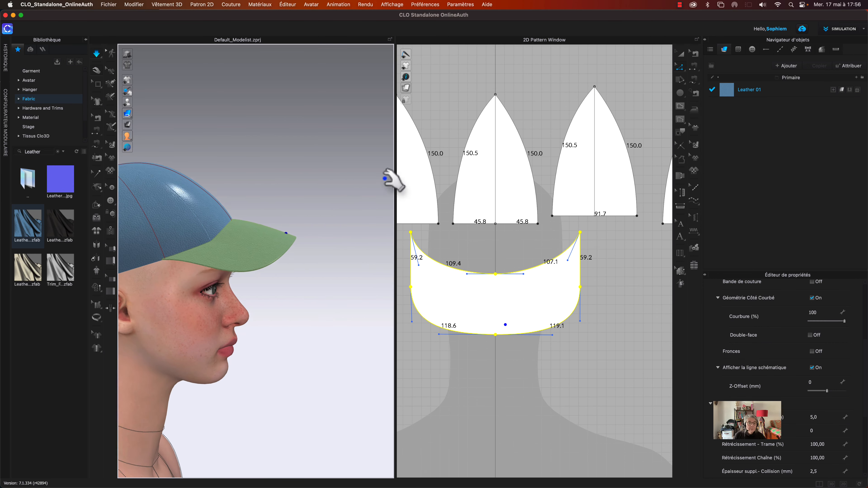
left_click_drag(330, 274, 462, 264)
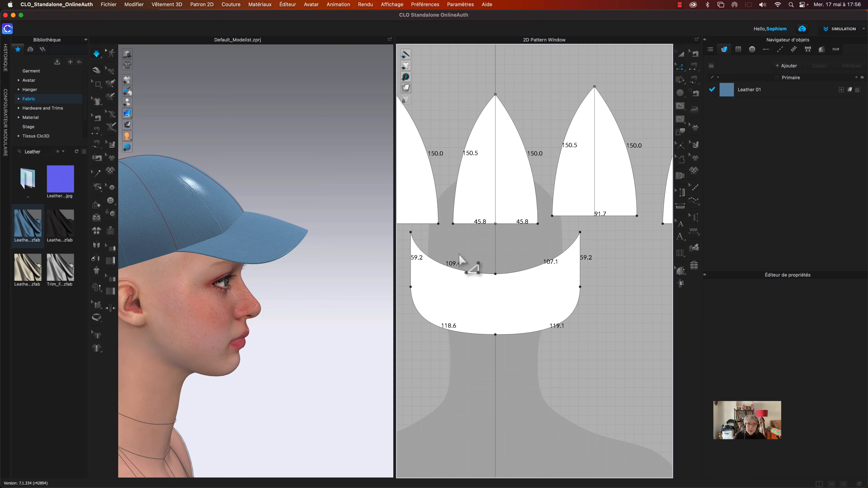
Move the crown panel immediately right of the centre panel slightly right and down to even out the row
scroll(460, 255, "down", 3)
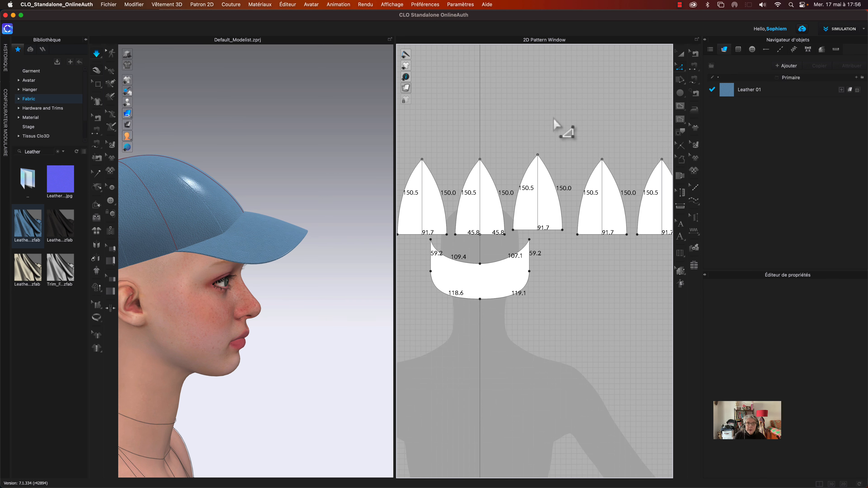
middle_click_drag(468, 99, 533, 108)
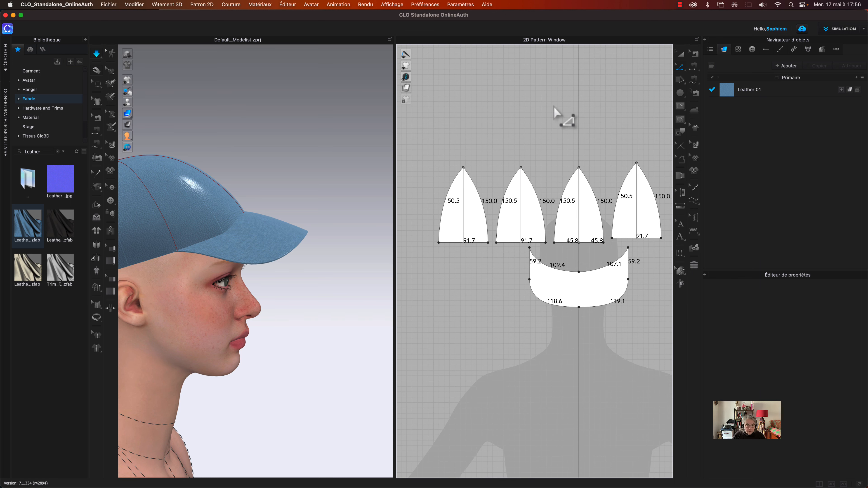
scroll(559, 116, "down", 3)
middle_click_drag(558, 112, 513, 126)
left_click(680, 55)
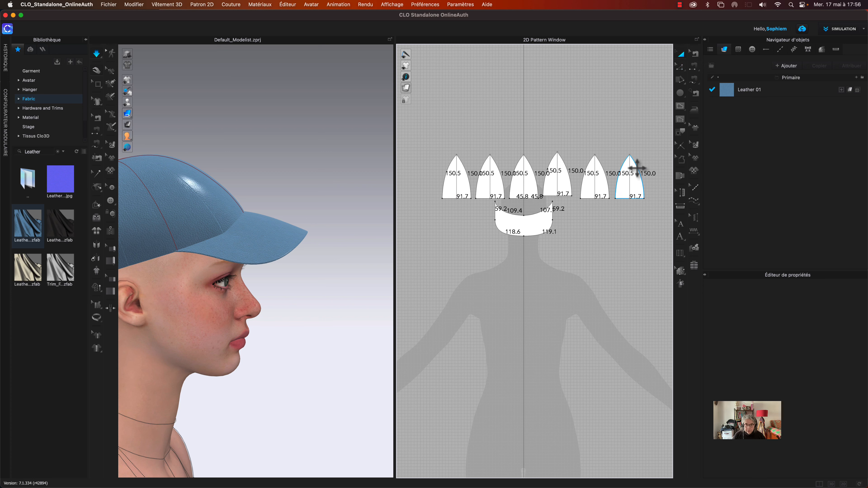
left_click(633, 175)
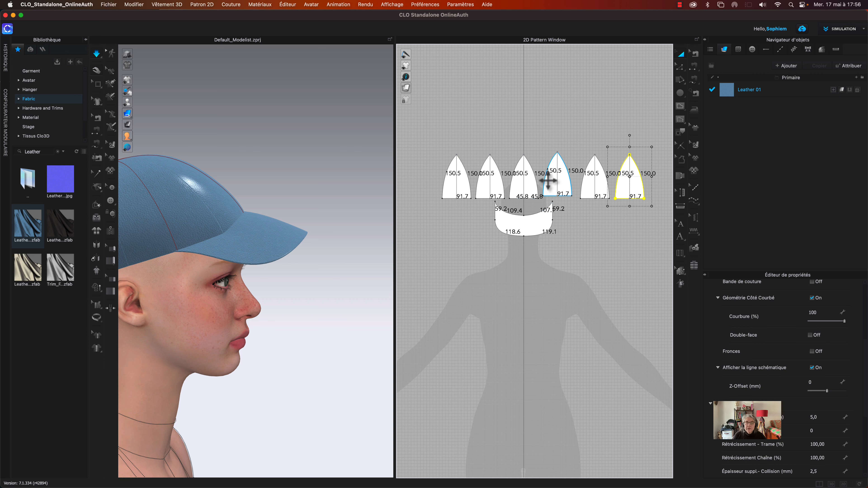
left_click_drag(548, 182, 552, 183)
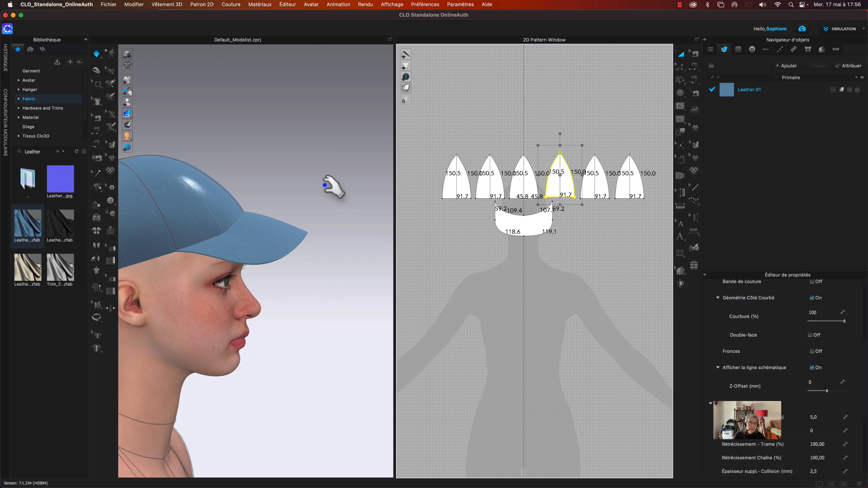
Try to shorten the centre front crown panel by transforming its height to 10 percent
mouse_move(324, 186)
right_mouse_down()
mouse_move(295, 185)
mouse_move(330, 184)
right_mouse_up()
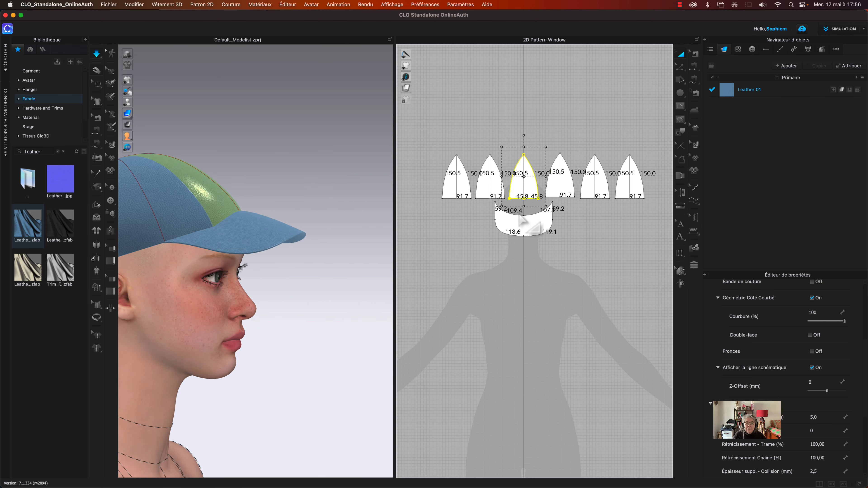
scroll(531, 216, "up", 5)
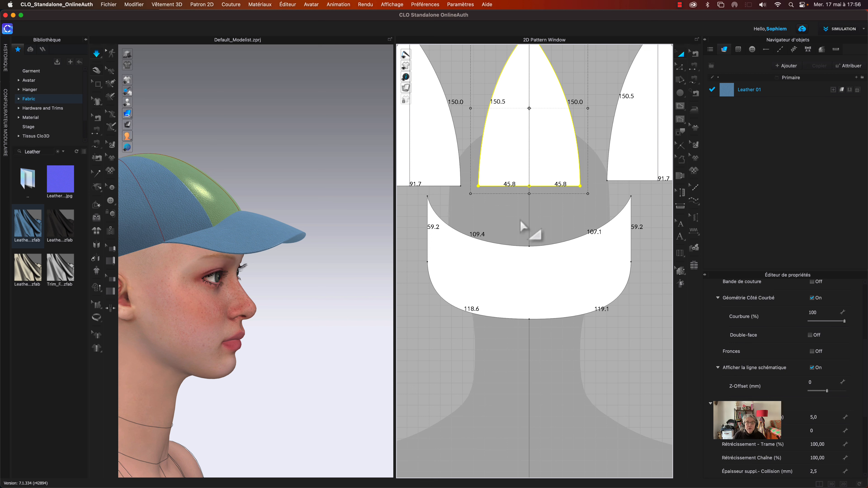
left_click_drag(529, 194, 530, 189)
right_click(530, 187)
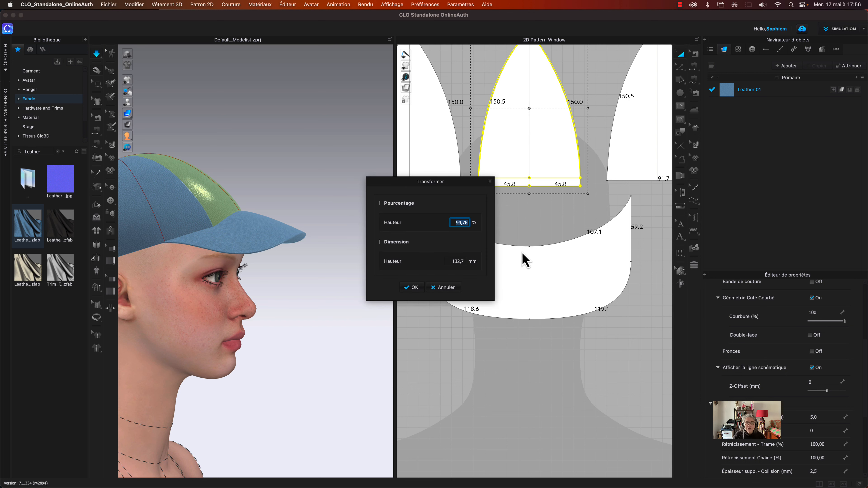
type("10")
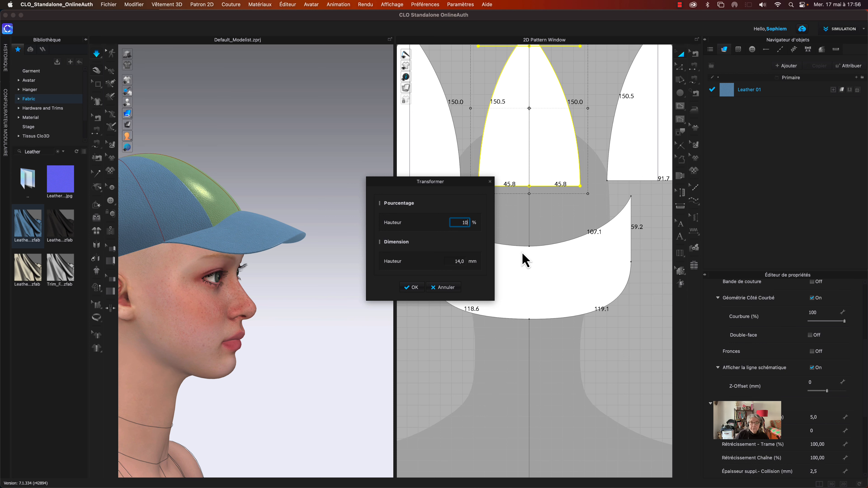
key("Return")
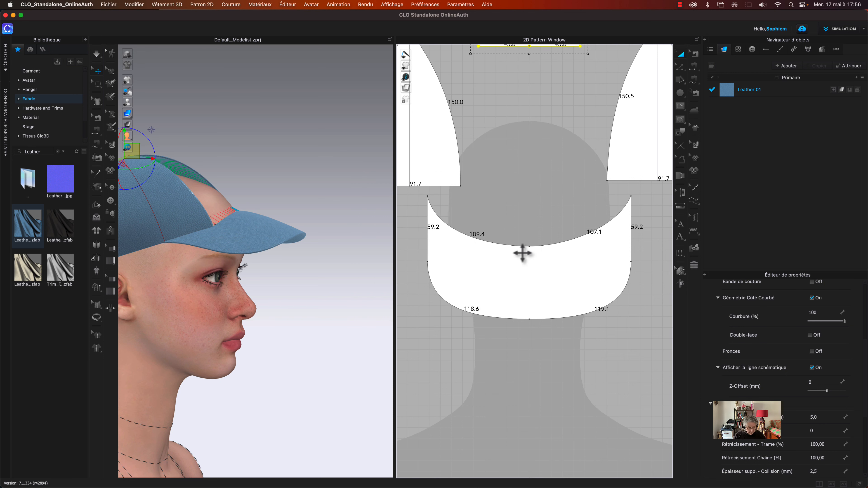
key("super+z")
left_click(524, 223)
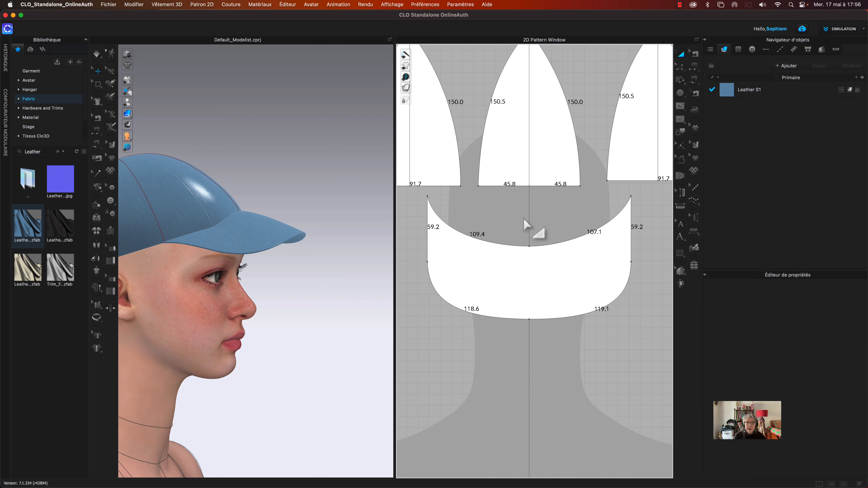
Raise the left half of the centre crown panel's bottom edge by 10 mm
left_click(528, 180)
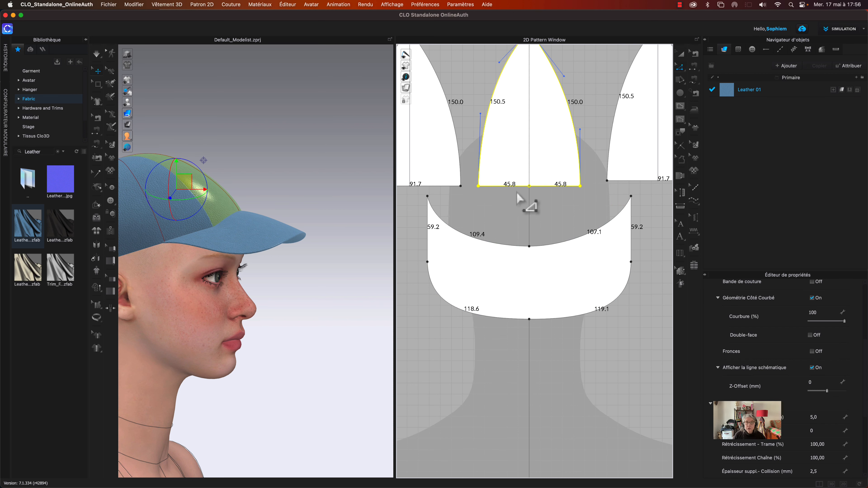
key("z")
left_click_drag(516, 189, 519, 185)
key("Return")
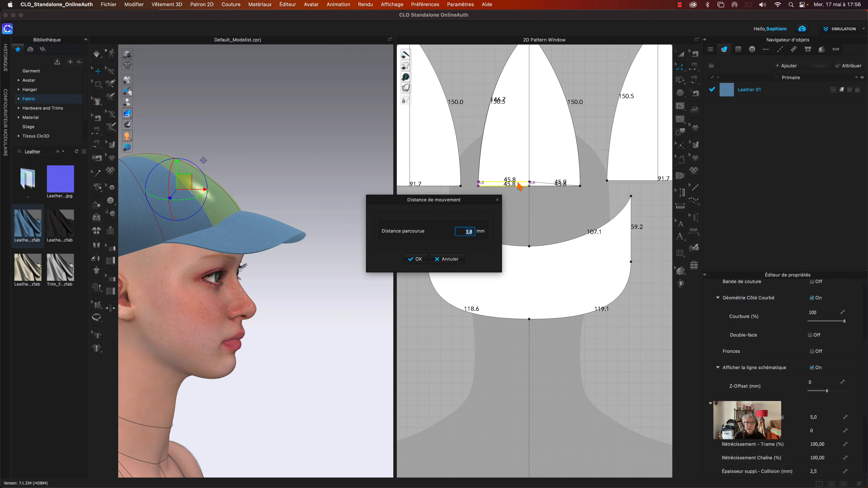
type("10")
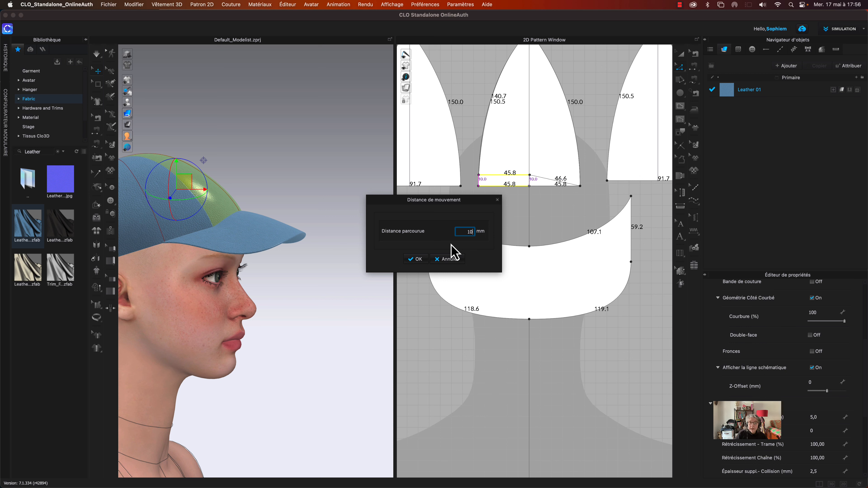
key("Return")
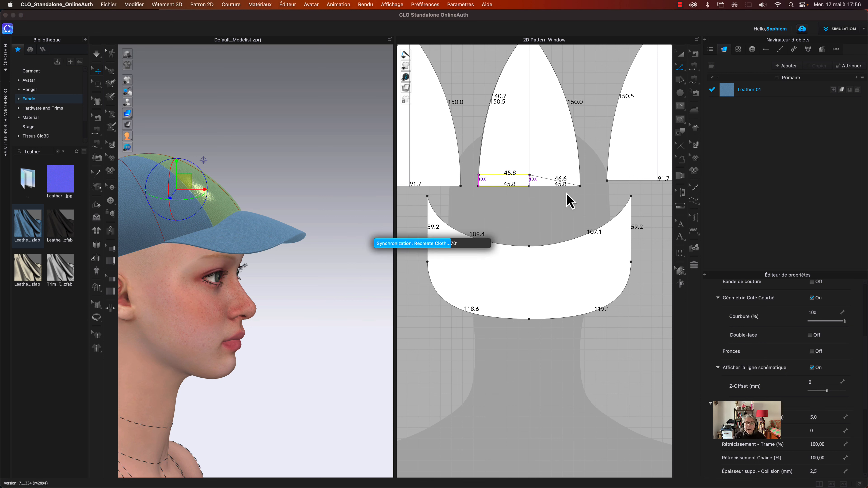
left_click(577, 196)
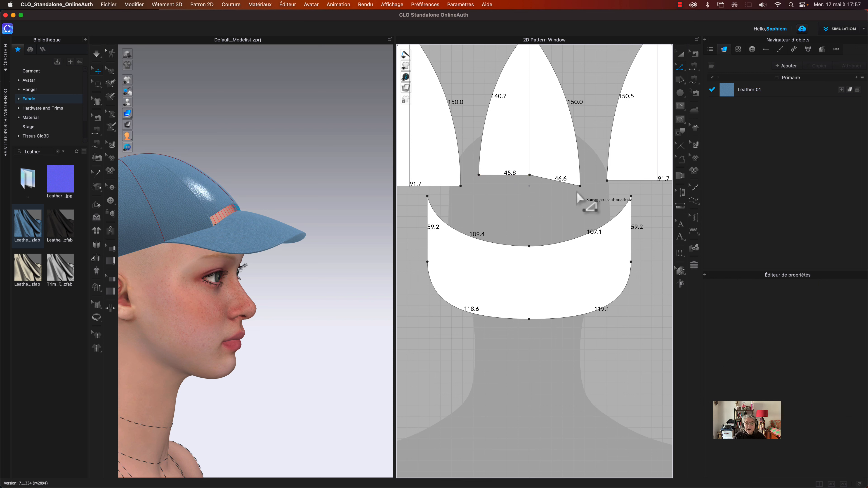
Raise the centre crown panel's lower-right corner to match the raised left half, making the bottom edge level
left_click(580, 186)
left_click_drag(580, 189, 580, 183)
right_click(581, 182)
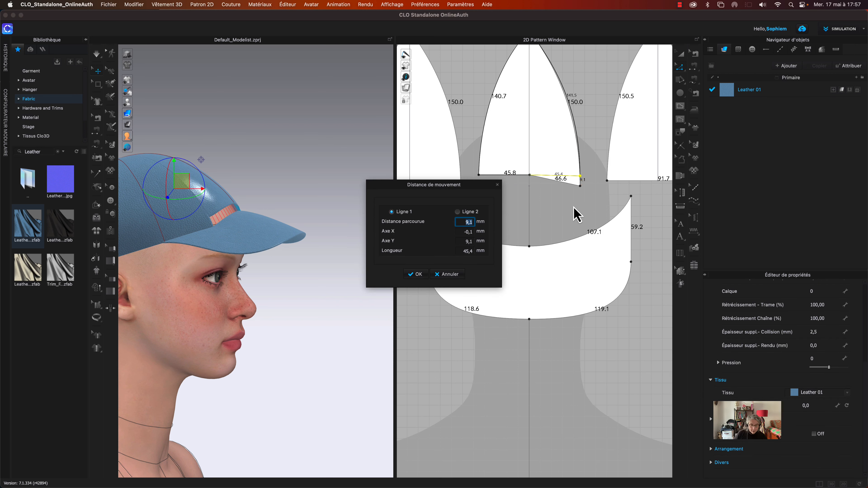
type("1")
key("Return")
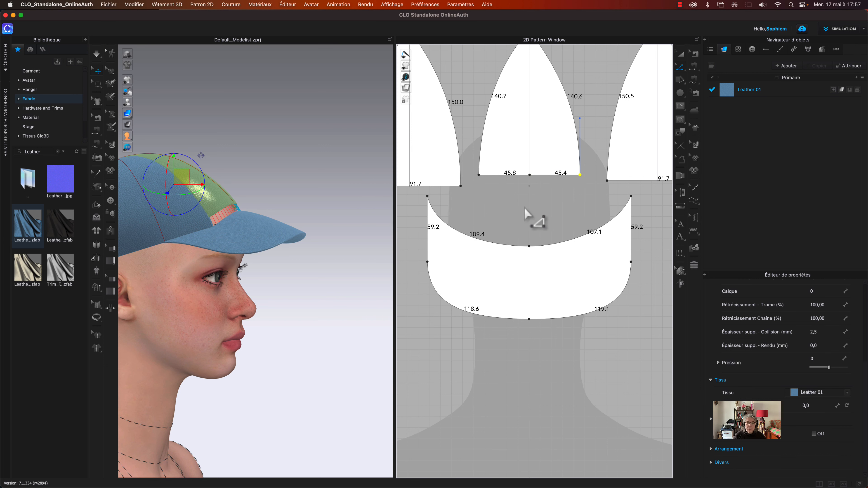
Raise the lower-right corner of the crown panel left of the centre panel by 11 mm
scroll(528, 212, "down", 3)
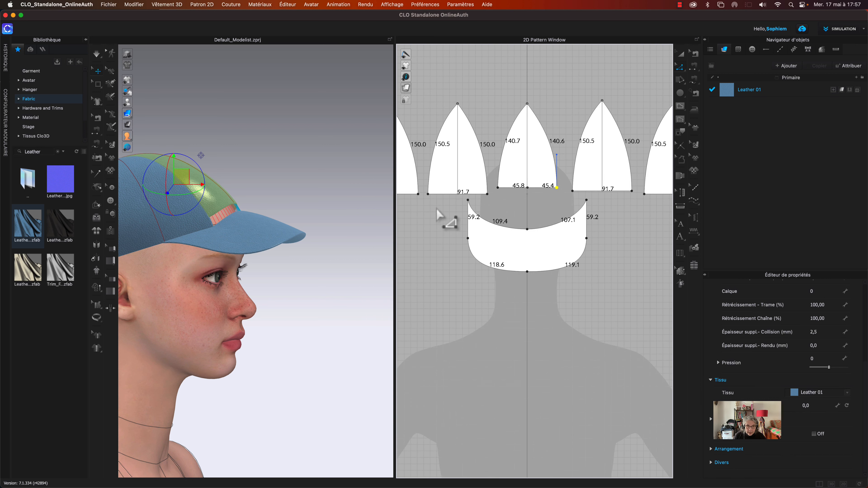
scroll(437, 211, "down", 3)
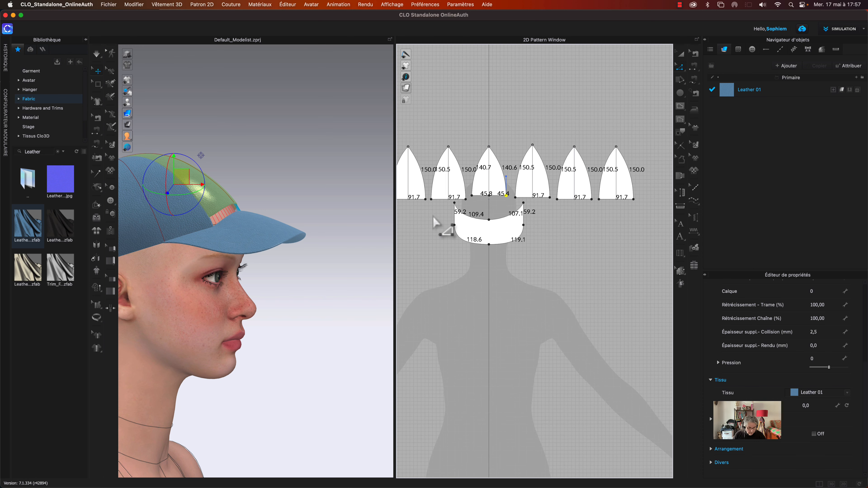
middle_click_drag(436, 222, 492, 240)
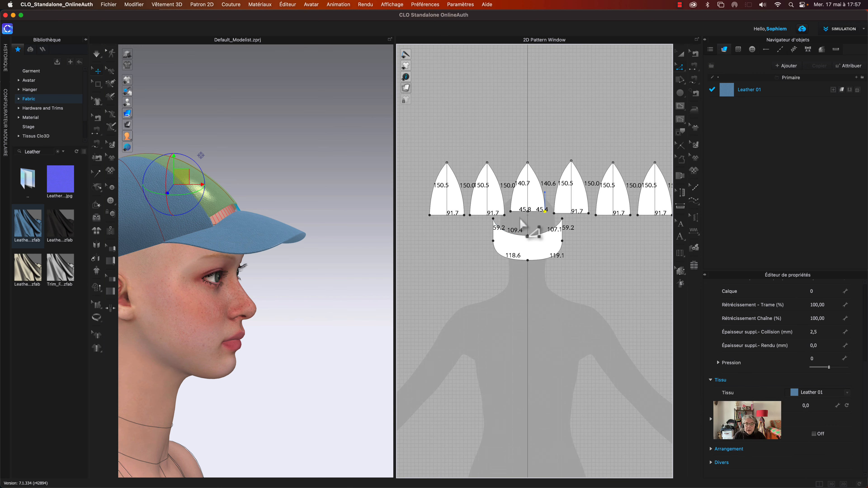
scroll(520, 220, "up", 4)
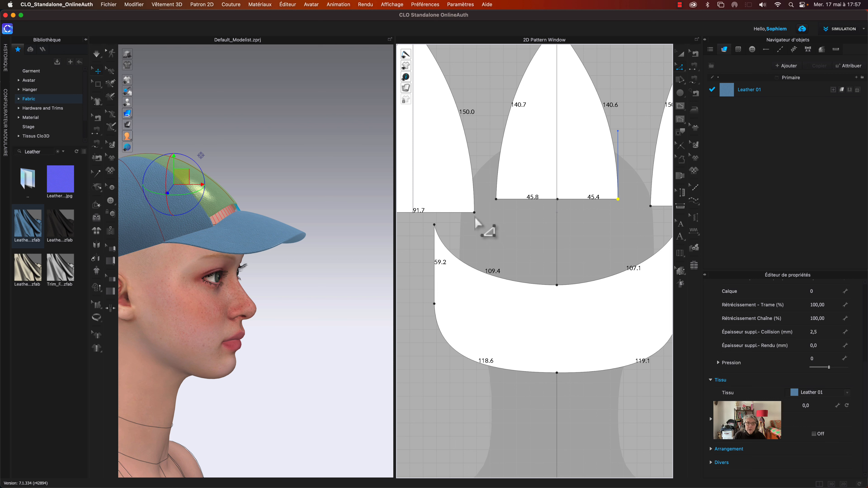
left_click_drag(475, 219, 476, 205)
key("Return")
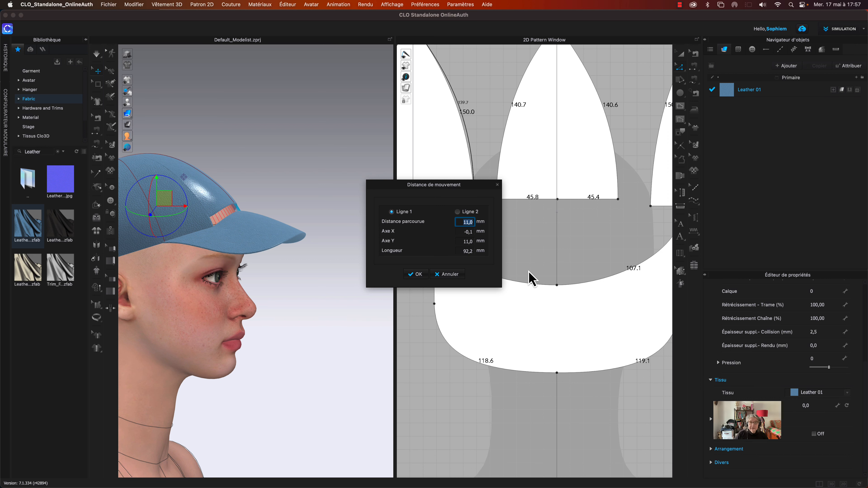
key("Return")
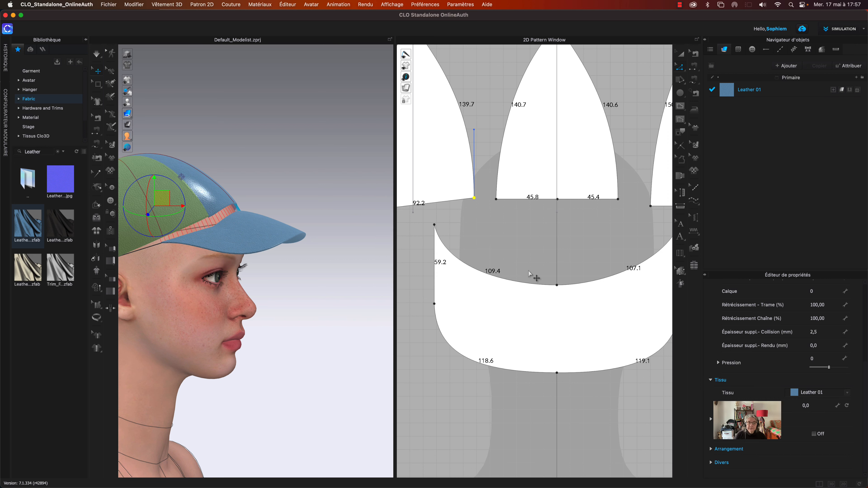
Raise the lower-left corner of the crown panel right of the centre panel by 10 mm
scroll(561, 247, "down", 3)
left_click(565, 249)
middle_click_drag(564, 249, 495, 282)
left_click(538, 248)
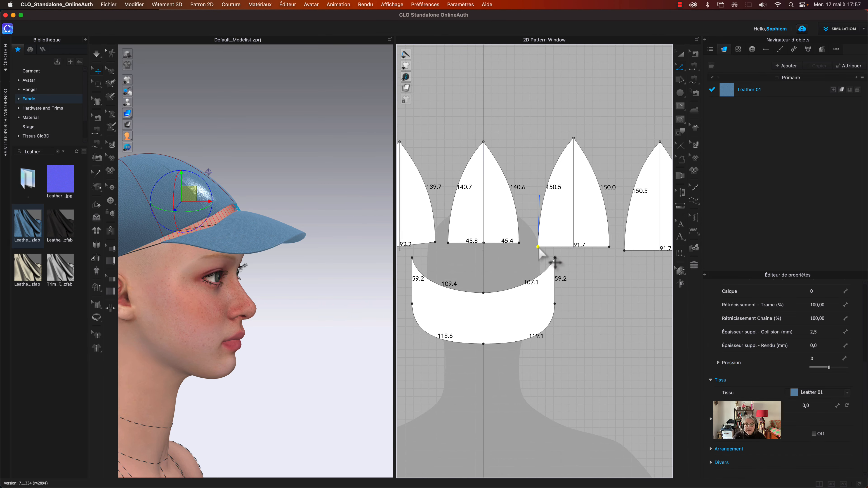
left_click_drag(539, 249, 540, 247)
right_click(540, 245)
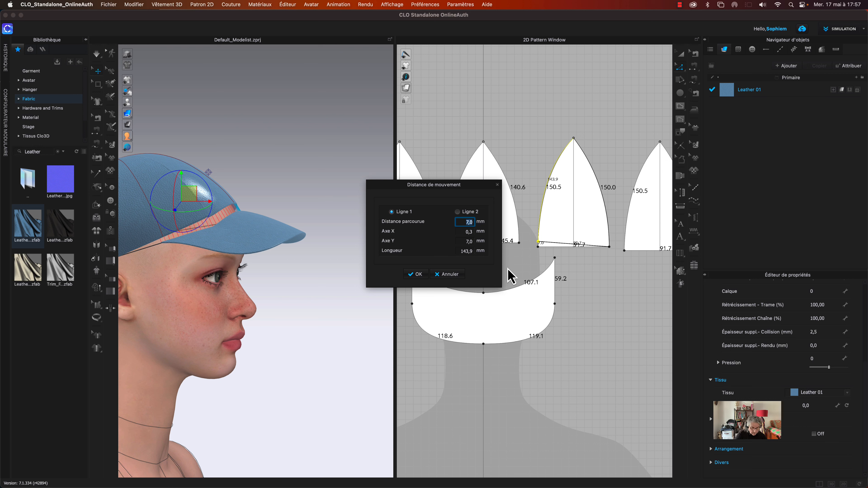
type("10")
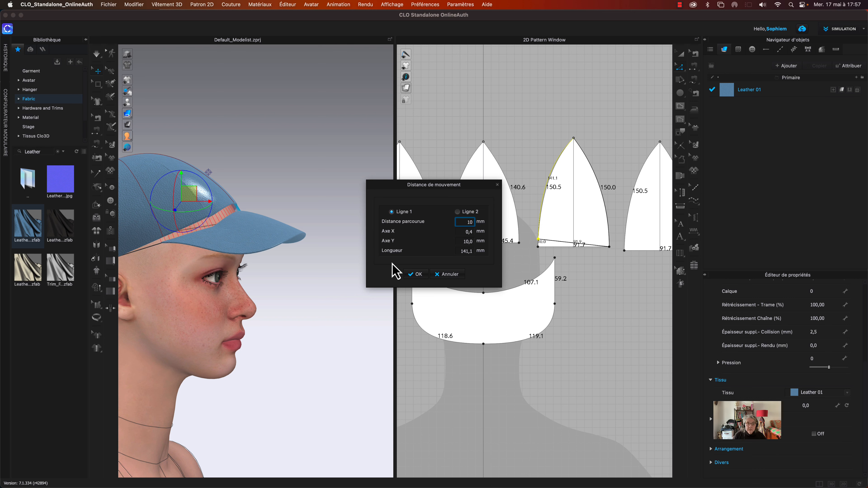
left_click(417, 275)
Simulate the cap to pull the shortened front crown panels and the visor together at their seams
right_click_drag(329, 194, 263, 195)
scroll(303, 202, "up", 2)
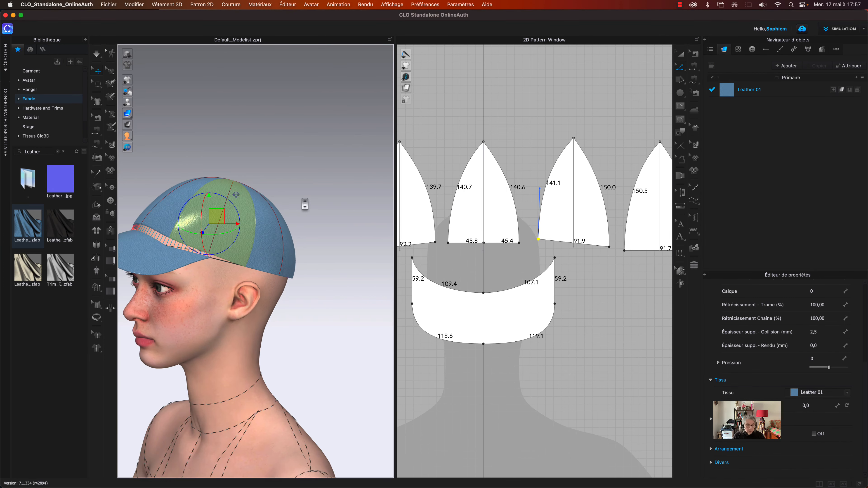
right_click_drag(336, 253, 395, 254)
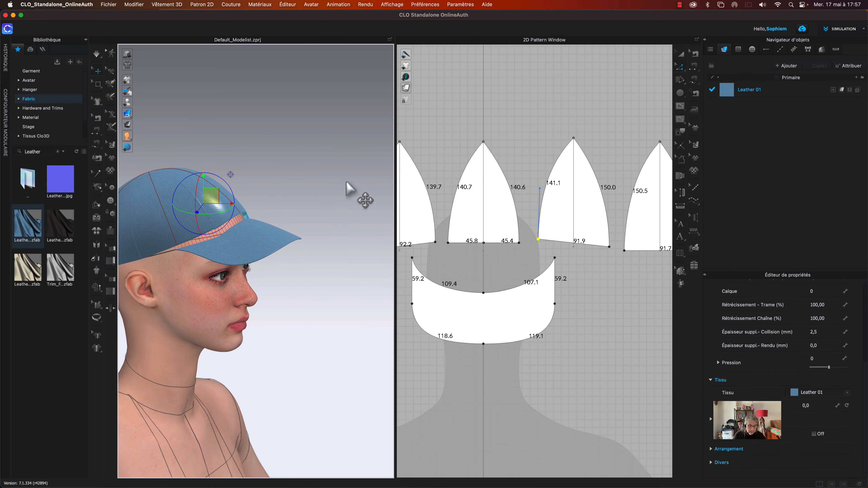
key("space")
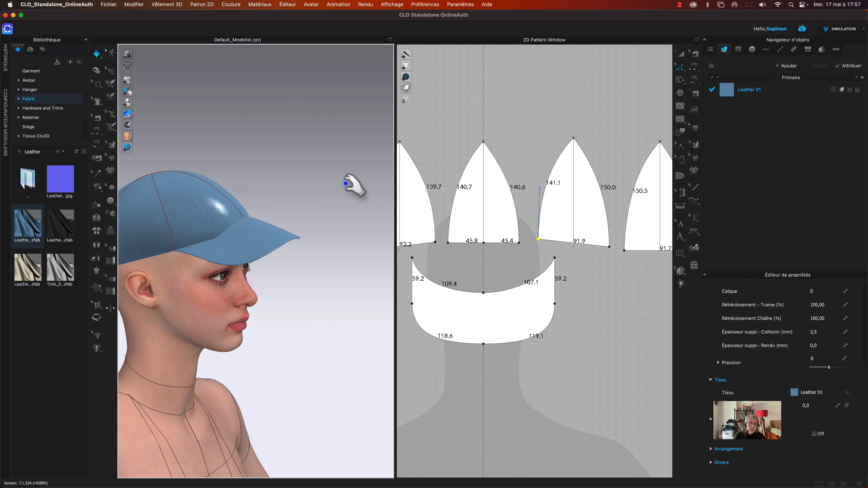
Match the inner lower corner of the crown panel left of centre to the centre panel's lower-left corner
mouse_move(352, 183)
right_mouse_down()
mouse_move(281, 194)
mouse_move(340, 193)
right_mouse_up()
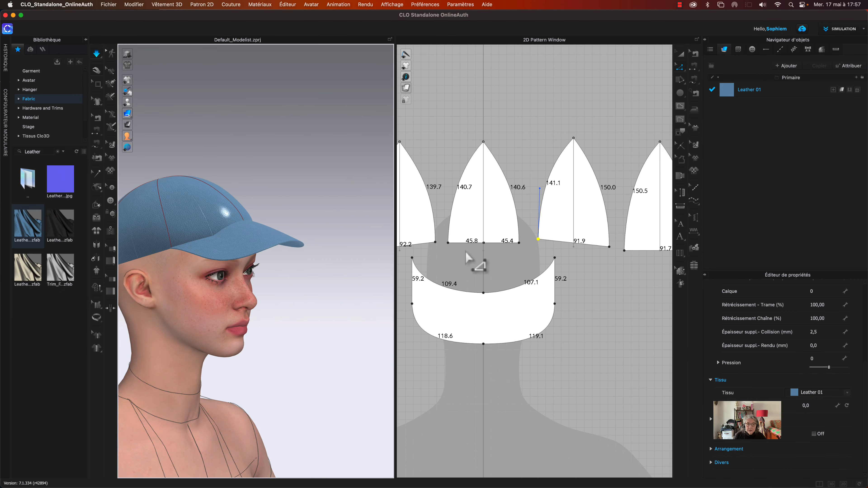
scroll(474, 262, "down", 3)
scroll(440, 253, "up", 10)
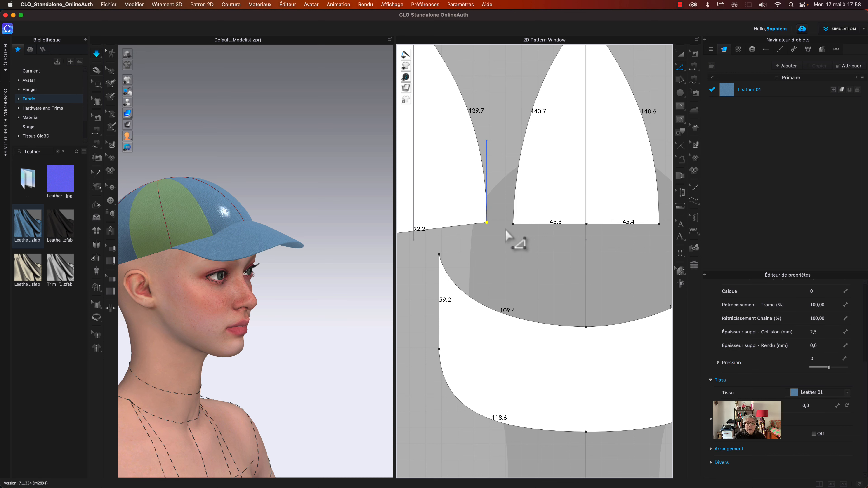
left_click(514, 225, "shift")
right_click(513, 227)
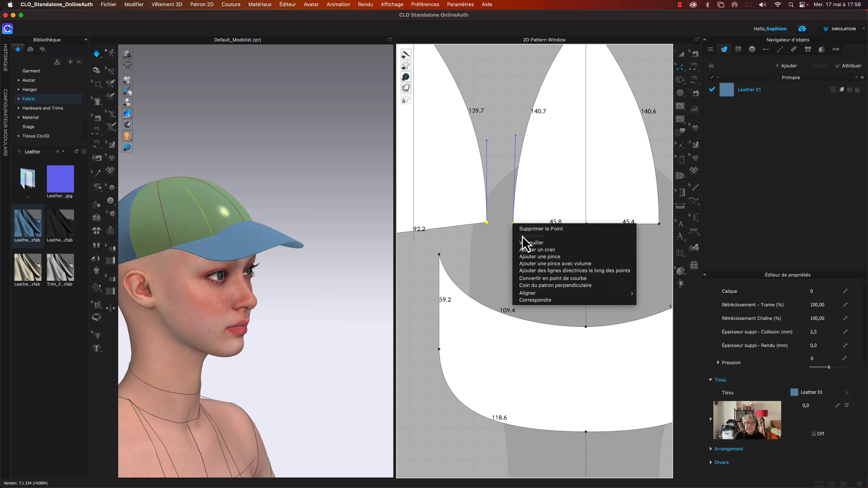
left_click(555, 301)
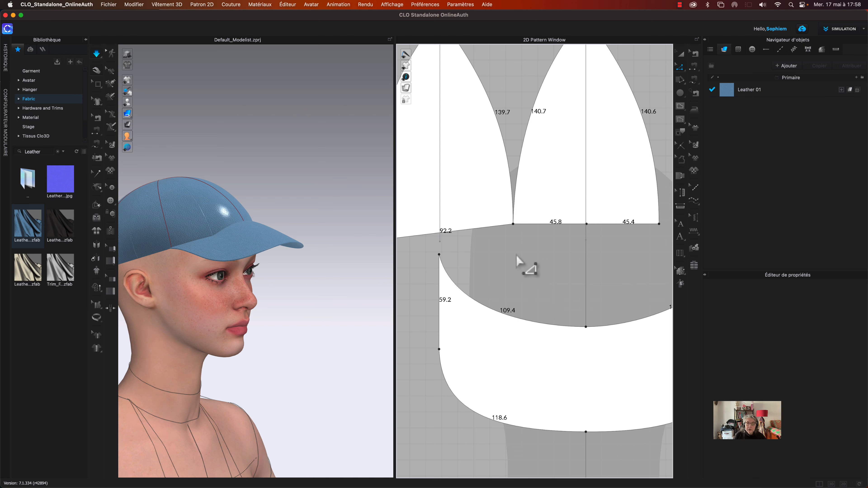
Reshape the bottom edge of the crown panel left of centre into a smooth curve continuing the centre panel's edge
scroll(524, 262, "down", 5)
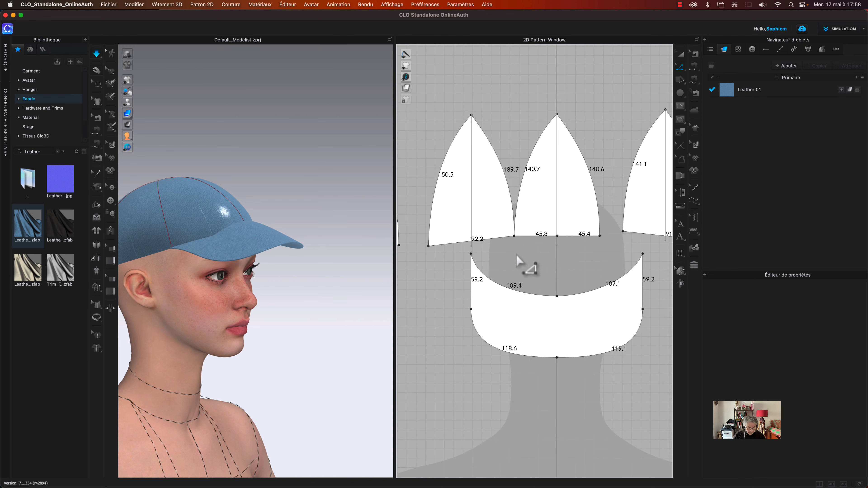
left_click(471, 243)
left_click_drag(471, 245, 473, 241)
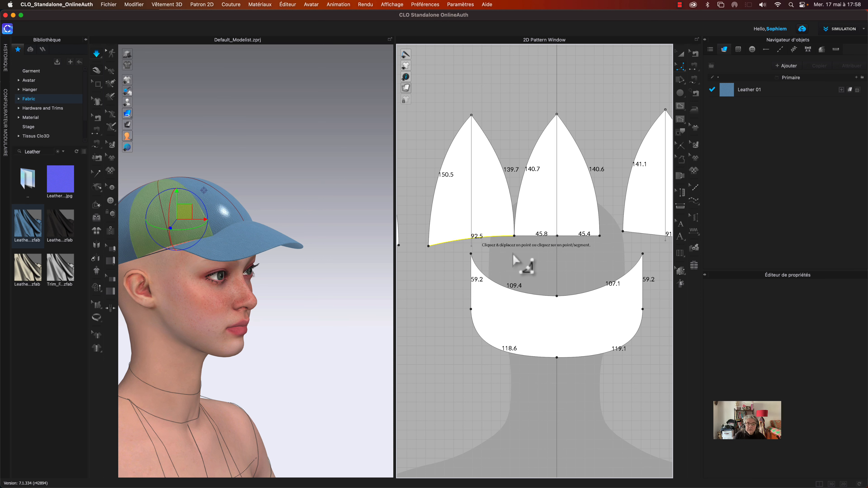
left_click(528, 260)
Match the inner lower corner of the crown panel right of centre to the centre panel's lower-right corner
right_click_drag(570, 276, 449, 285)
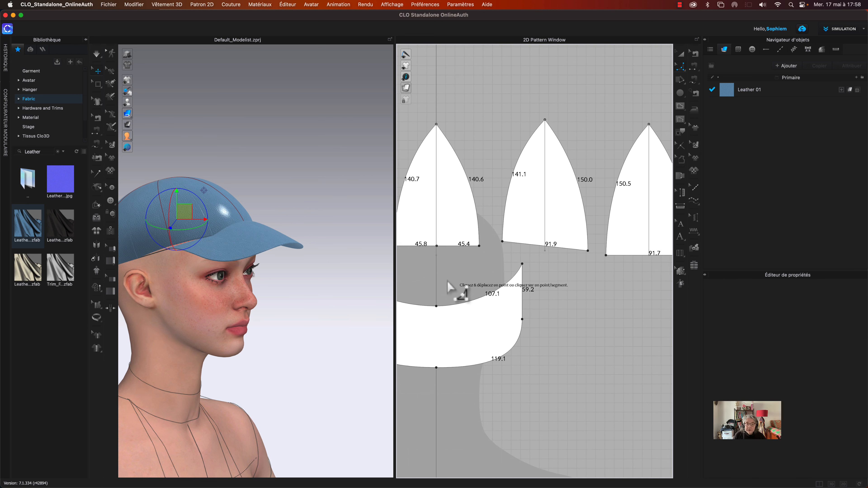
left_click(503, 245)
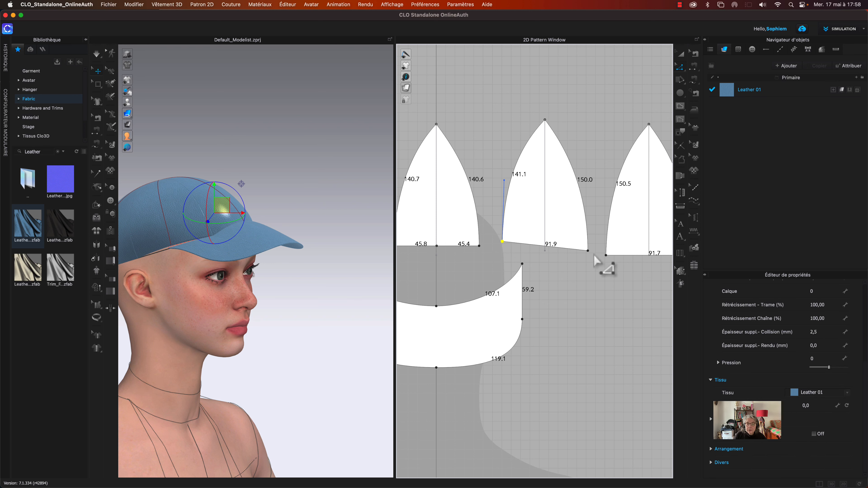
left_click(480, 248, "shift")
right_click(482, 252)
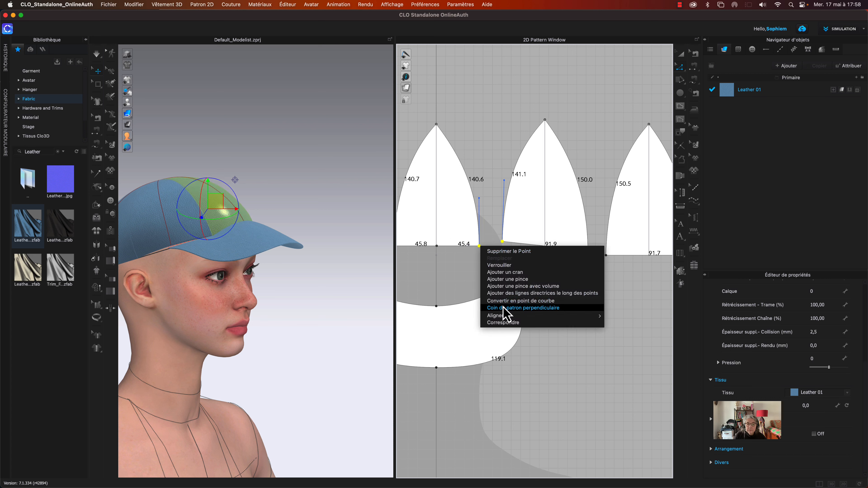
left_click(509, 325)
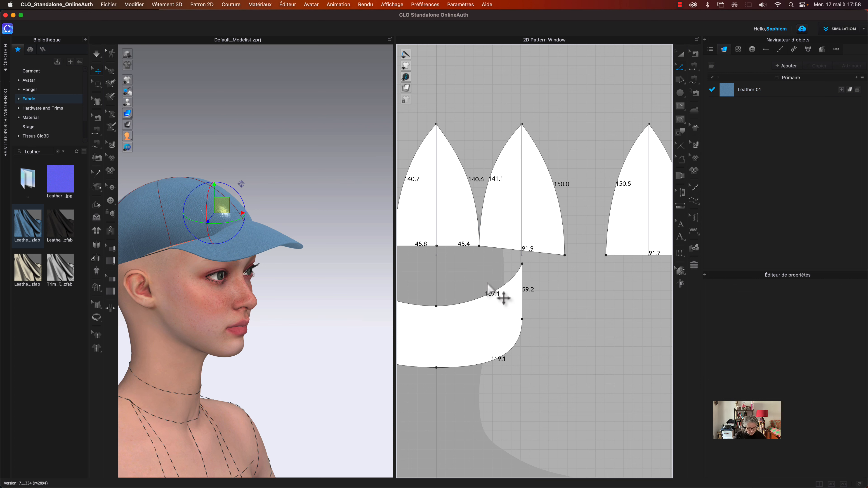
Replace the straight bottom edge of the crown panel right of centre with a smooth curve
left_click(479, 246)
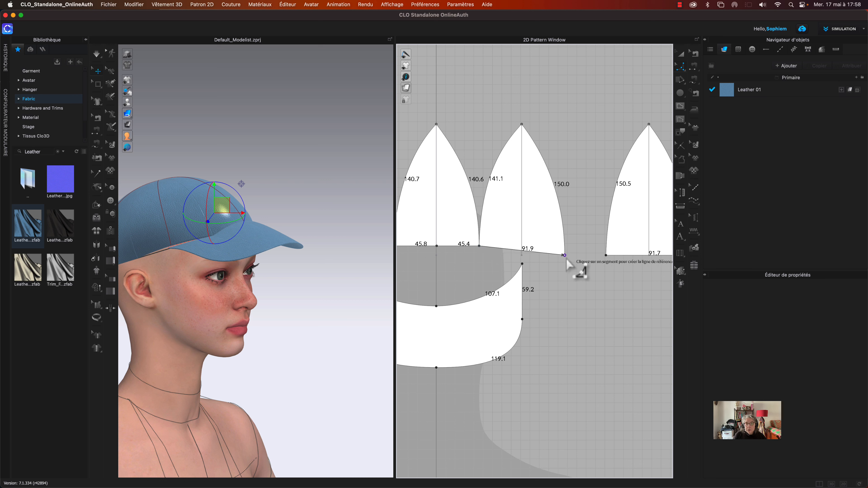
left_click(512, 252)
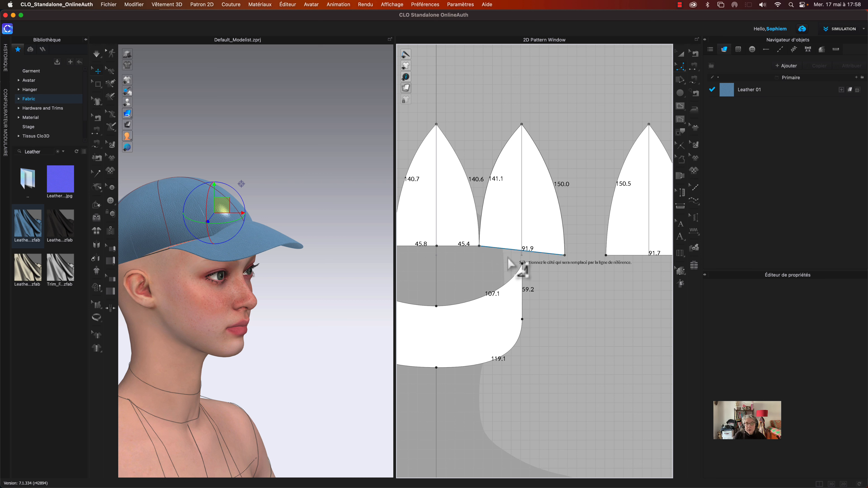
left_click(517, 251)
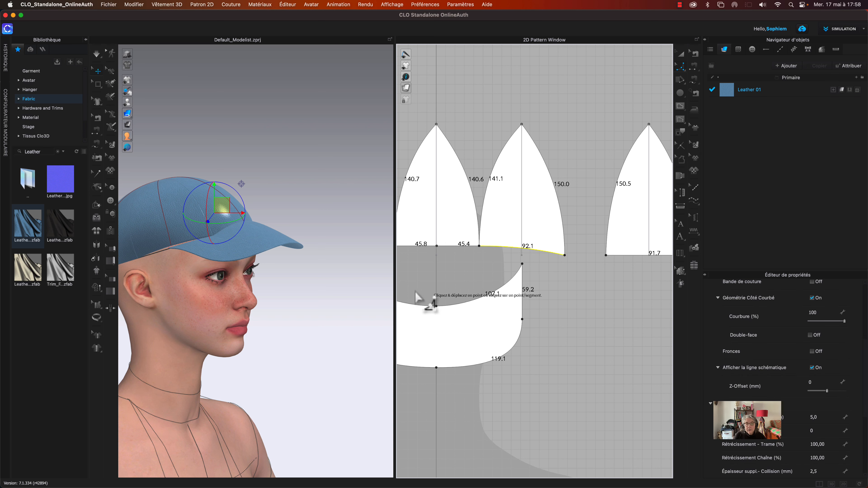
Simulate the cap with the curved panel edges and inspect its fit from both sides and below
key("space")
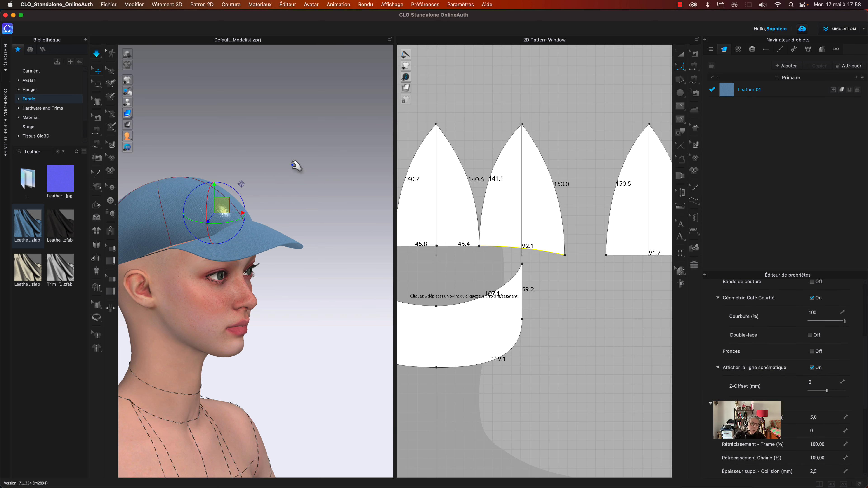
key("space")
right_click_drag(312, 178, 244, 177)
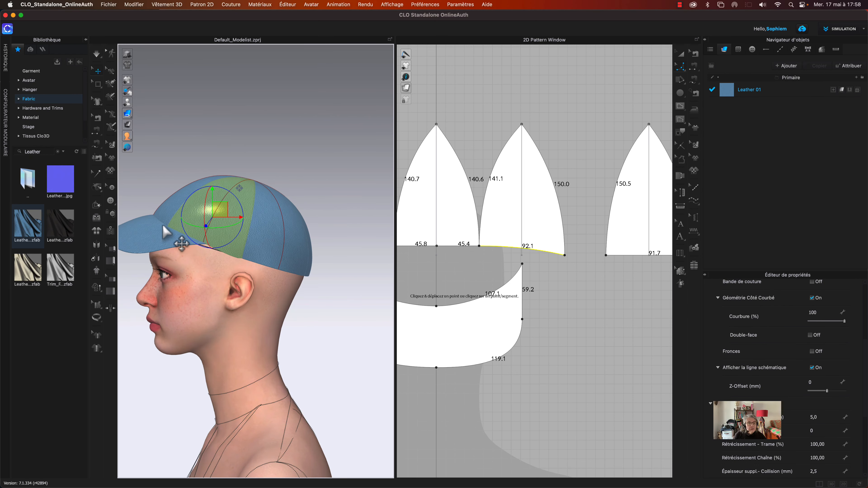
right_click_drag(241, 169, 286, 187)
scroll(286, 187, "up", 2)
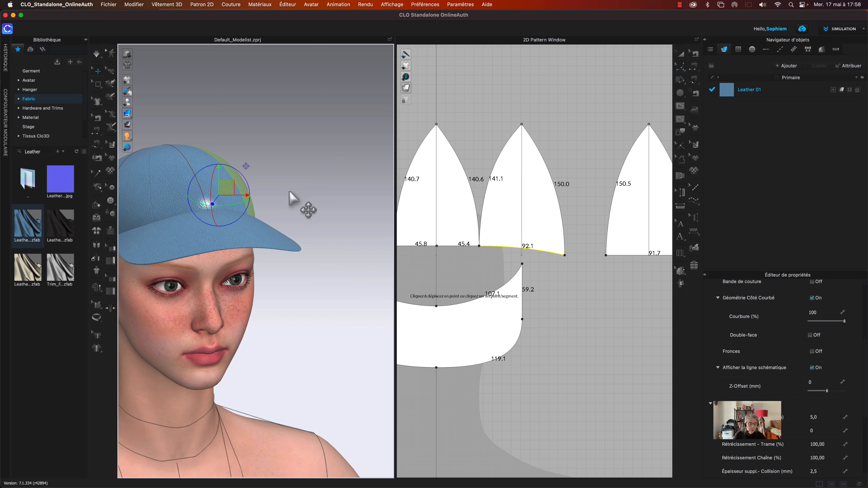
middle_click_drag(291, 202, 323, 129)
right_click_drag(348, 249, 343, 234)
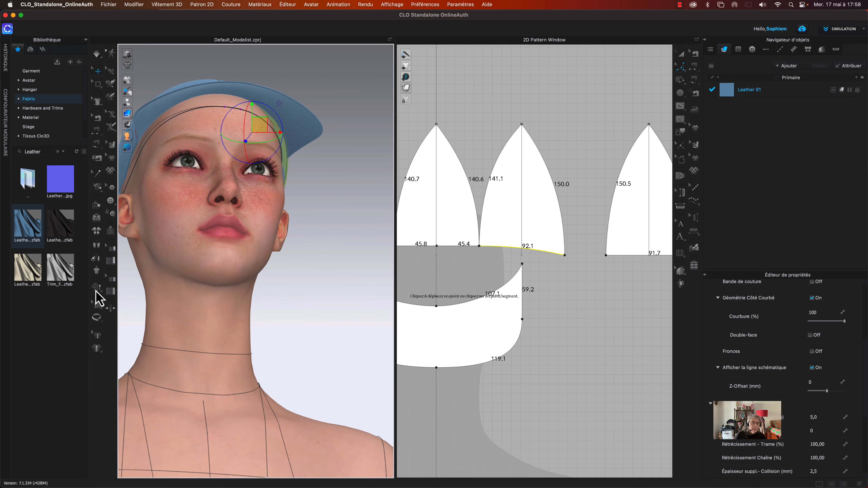
Attach the lower edges of the centre and side front crown panels to the avatar's head circumference measurement
left_click(97, 305)
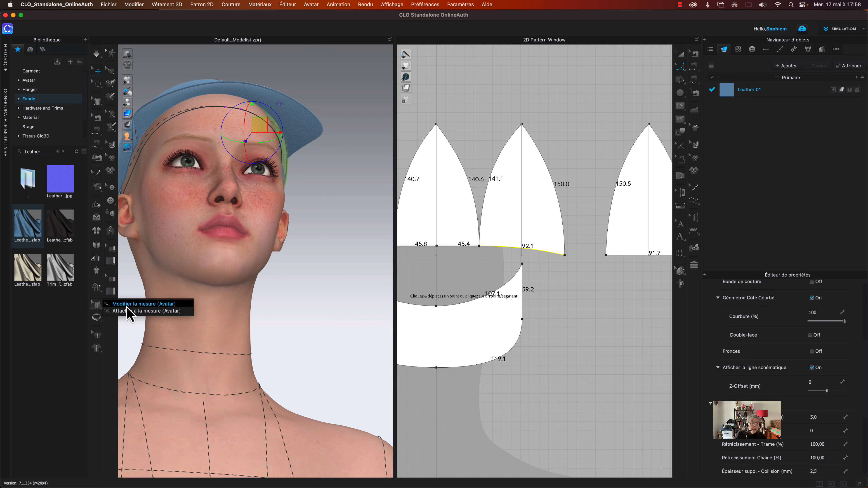
left_click(192, 113)
right_click_drag(193, 113, 199, 136)
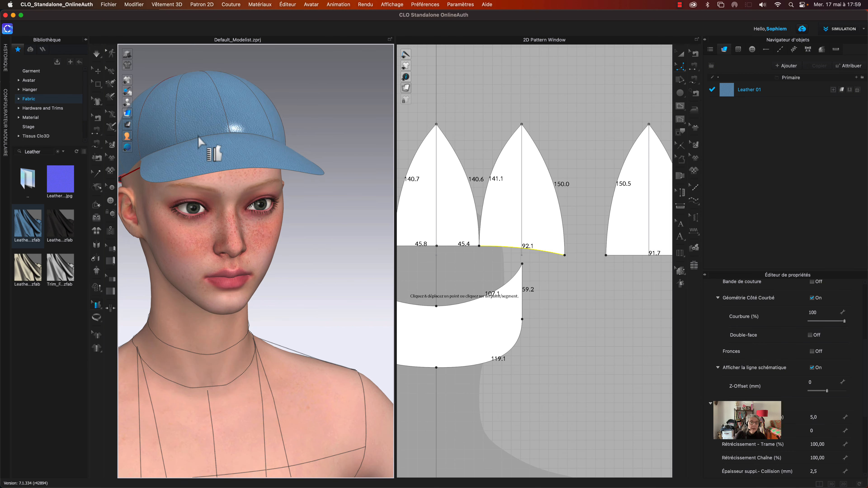
left_click(199, 142)
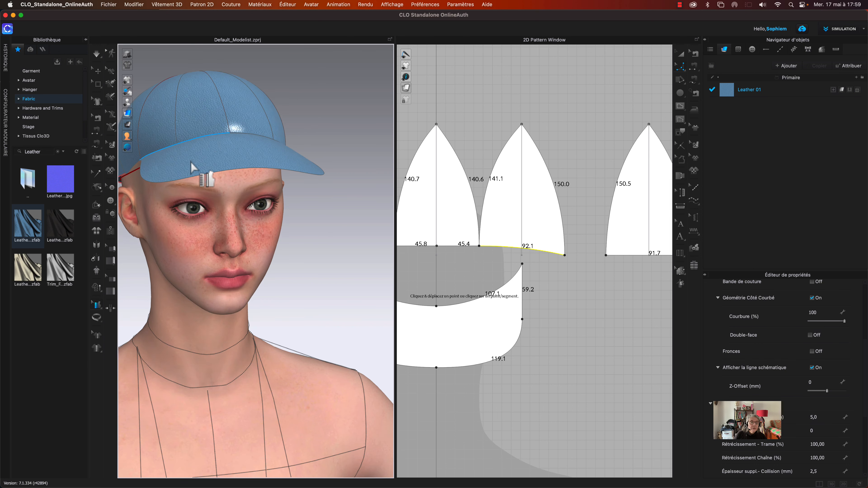
right_click_drag(196, 184, 221, 178)
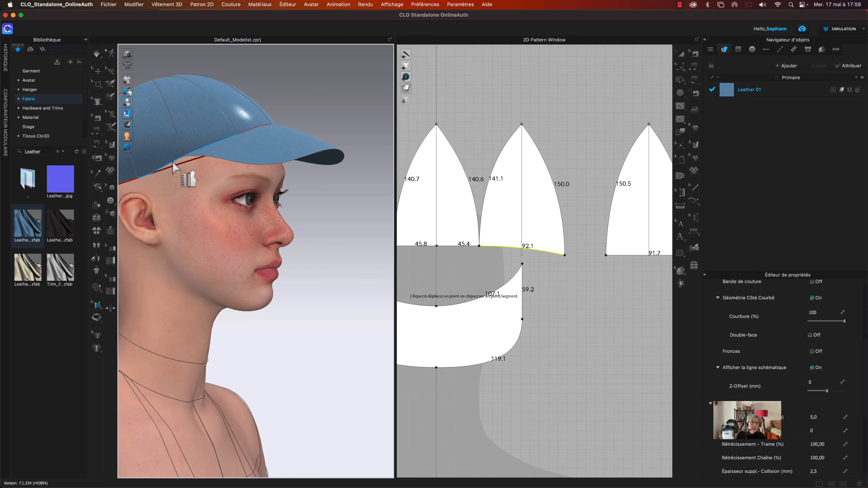
left_click(194, 169)
right_click_drag(322, 194, 249, 200)
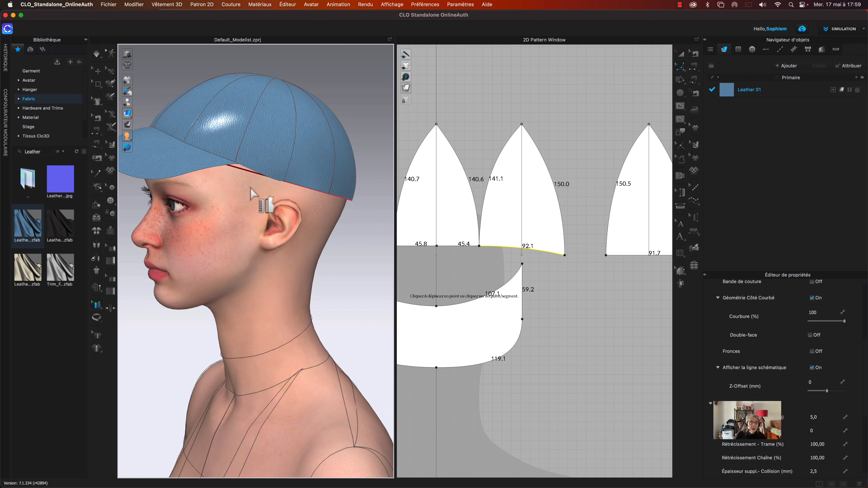
left_click(252, 173)
left_click(251, 172)
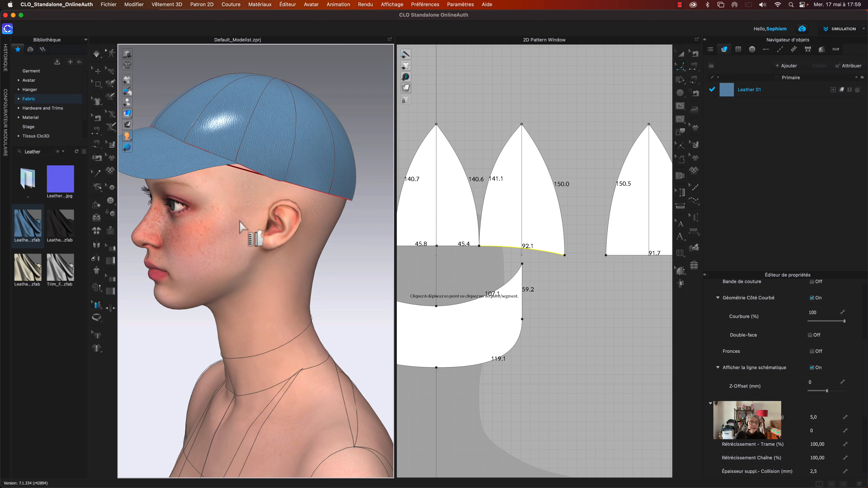
Simulate the cap with its attached front crown edges and check the fit from the side and below
key("space")
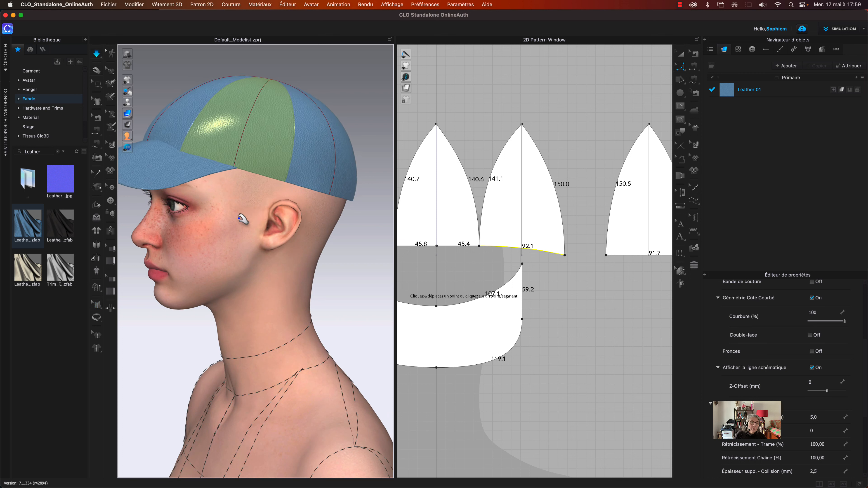
right_click_drag(229, 79, 274, 75)
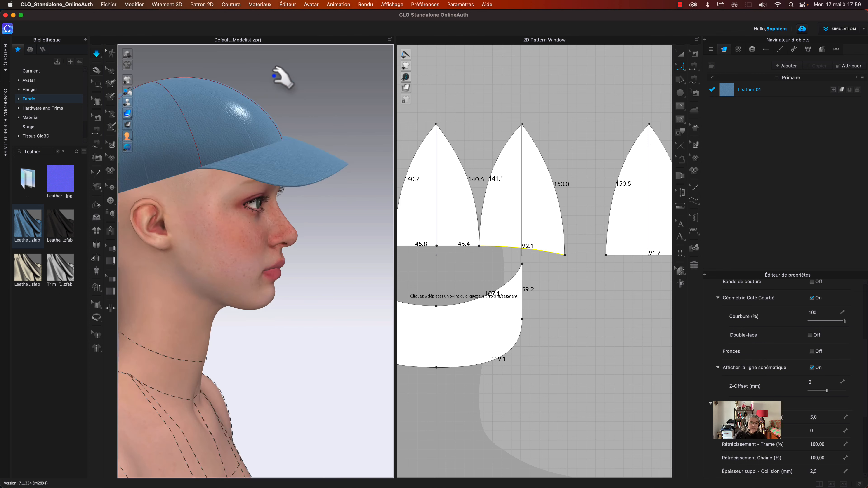
right_click_drag(348, 129, 310, 126)
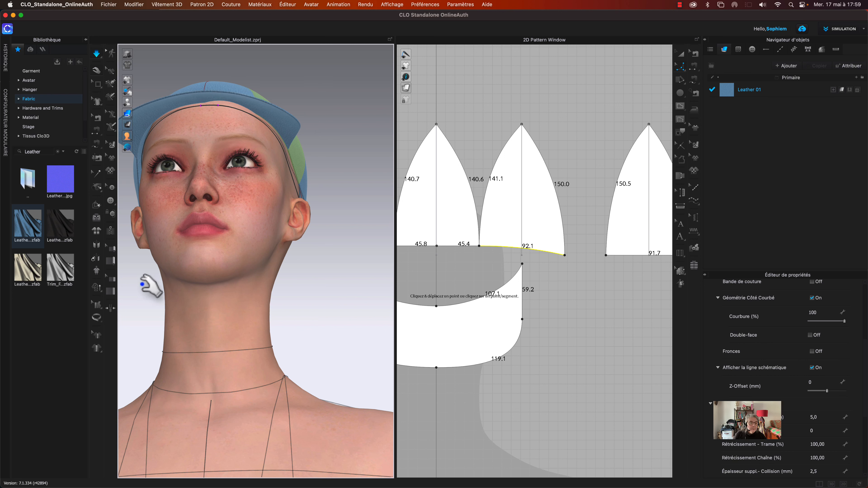
key("space")
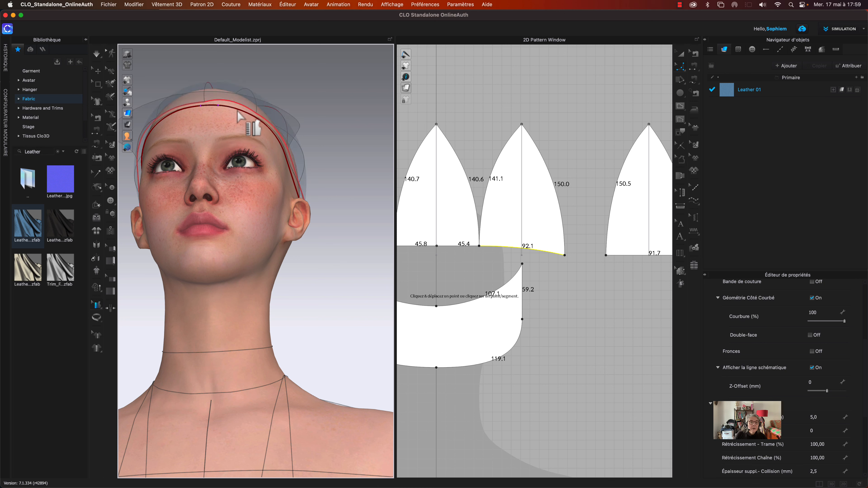
key("space")
right_click_drag(334, 131, 312, 151)
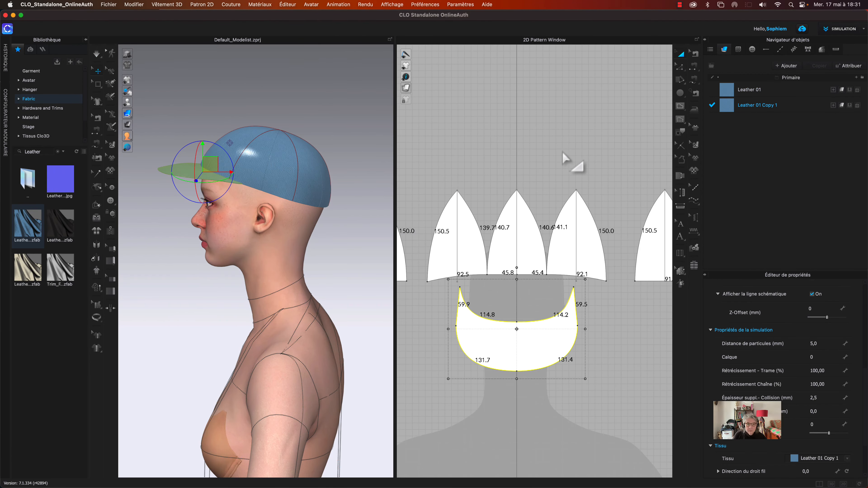
Set the visor's pressure to 50 and simulate the cap again
key("space")
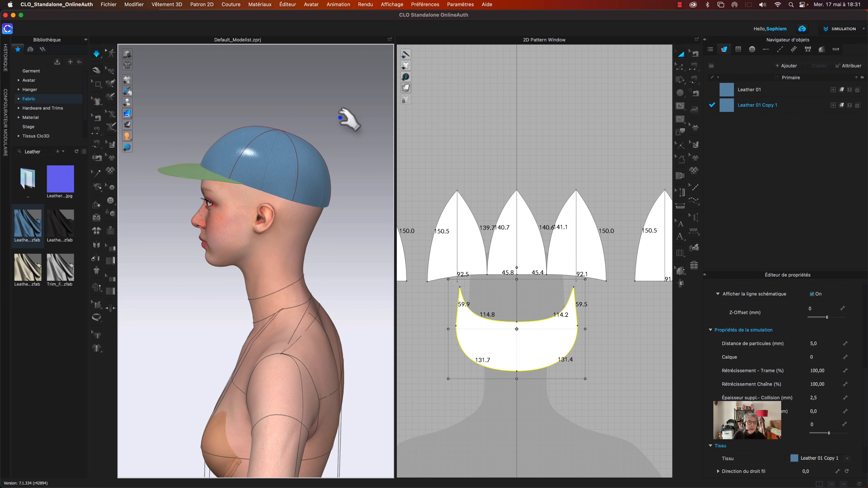
key("space")
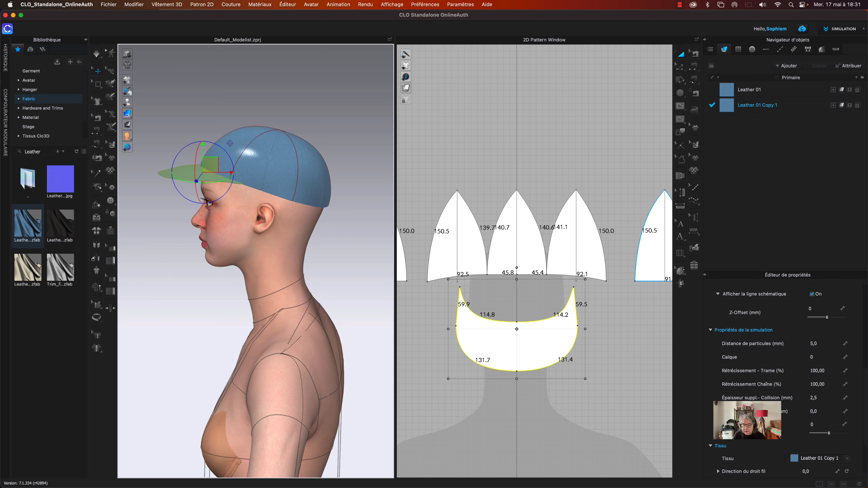
left_click(824, 425)
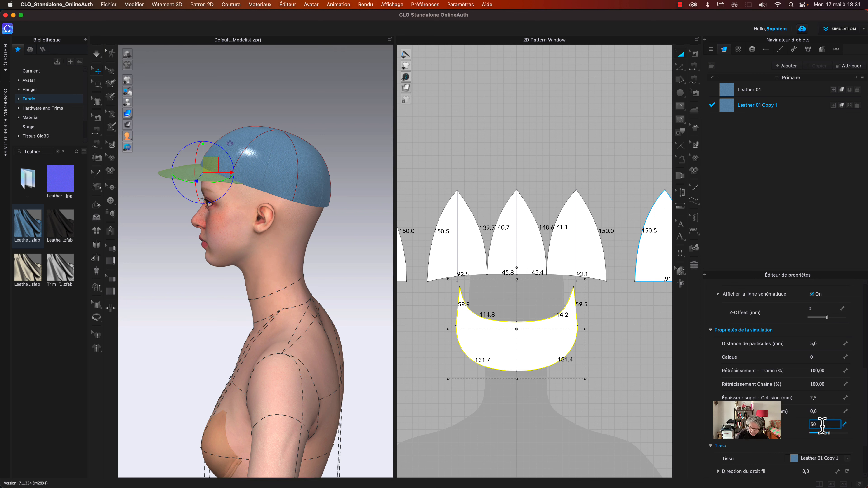
left_click(337, 131)
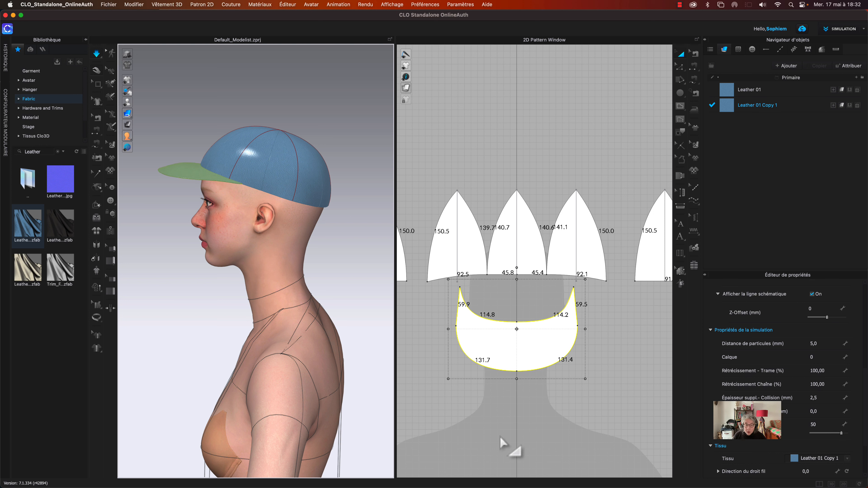
Pull the visor's front edge slightly forward and down during the simulation
right_click_drag(314, 122, 334, 126)
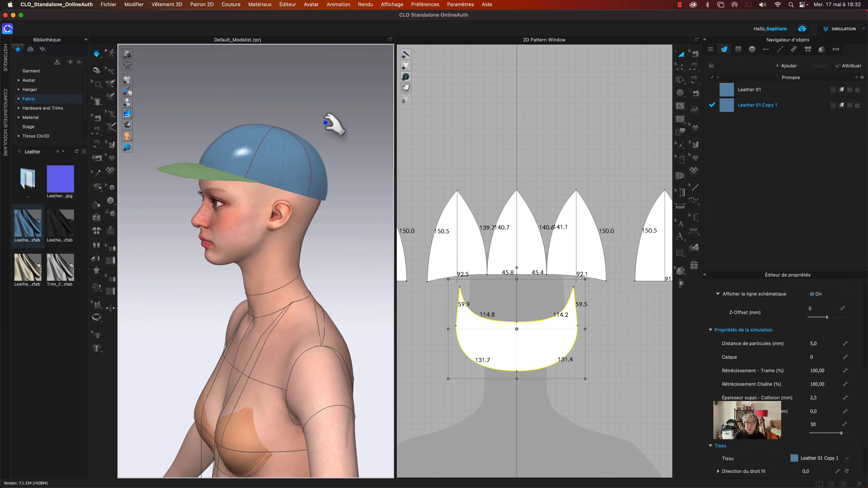
left_click(824, 424)
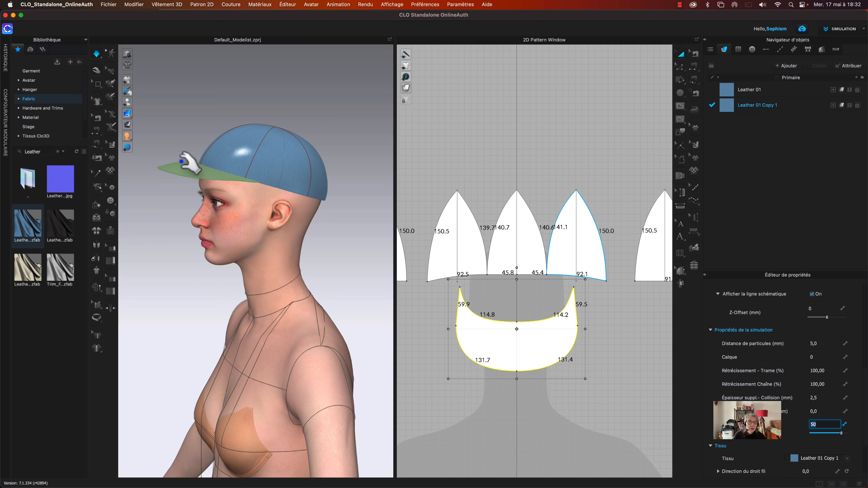
left_click_drag(165, 169, 153, 173)
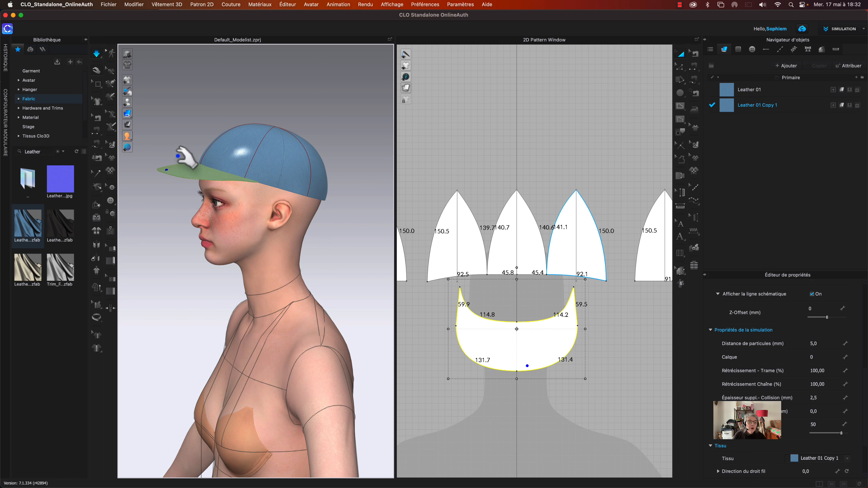
Try reducing the visor's pressure to 45 and 41 during the simulation
right_click_drag(177, 154, 165, 148)
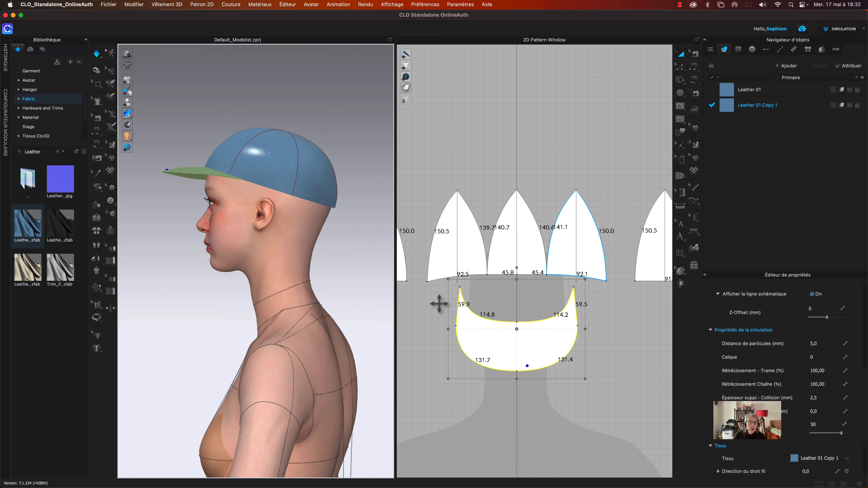
left_click(819, 424)
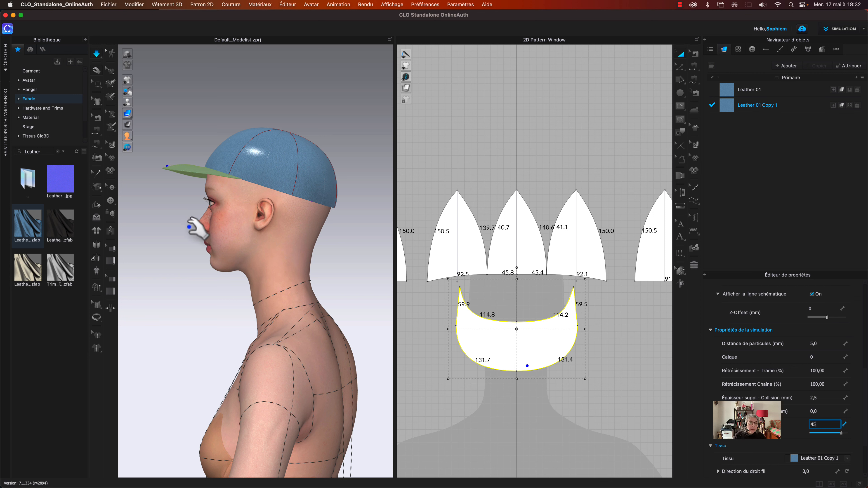
left_click(194, 226)
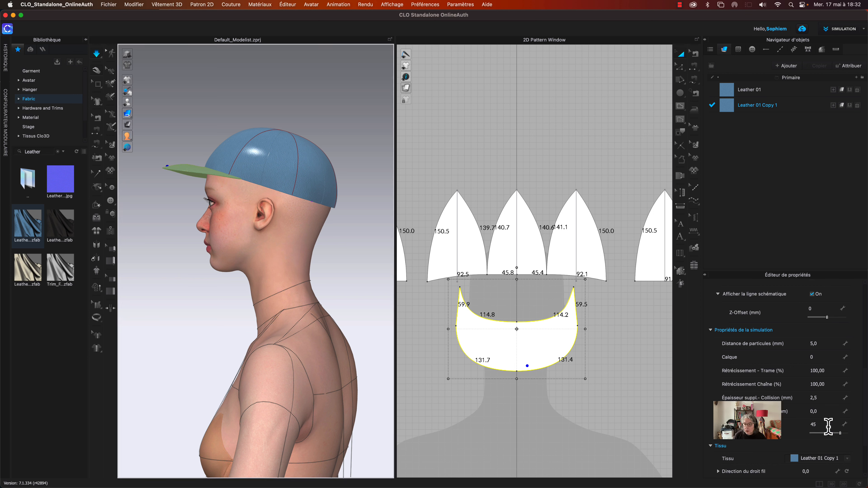
left_click(841, 434)
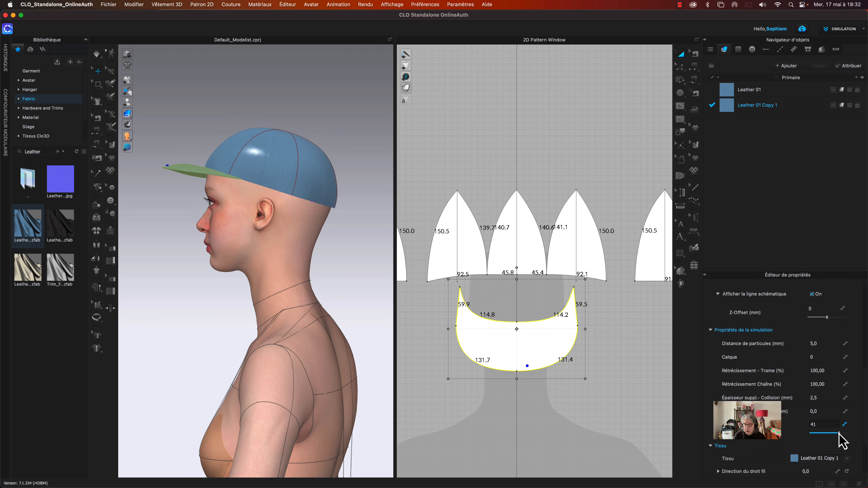
left_click(172, 241)
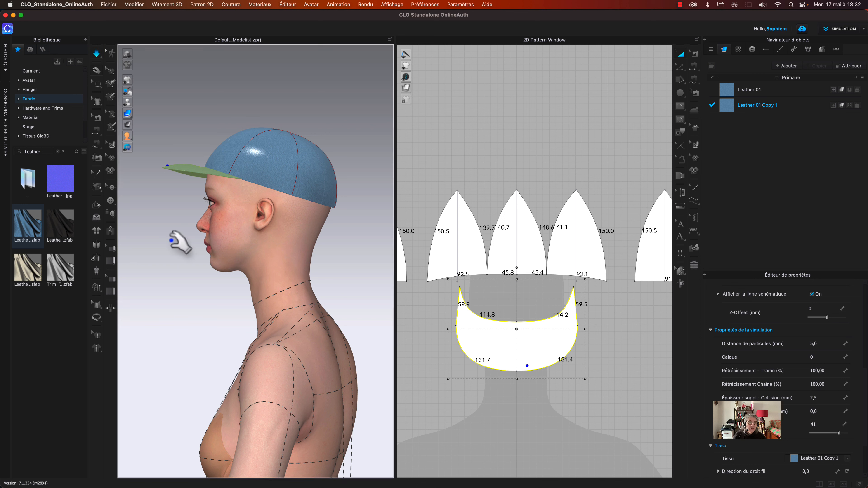
Set the visor's pressure to 30
left_click(816, 425)
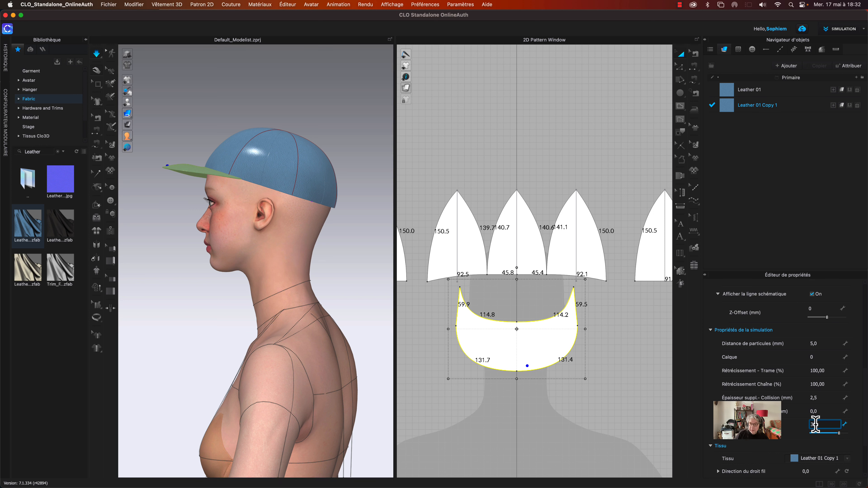
type("30")
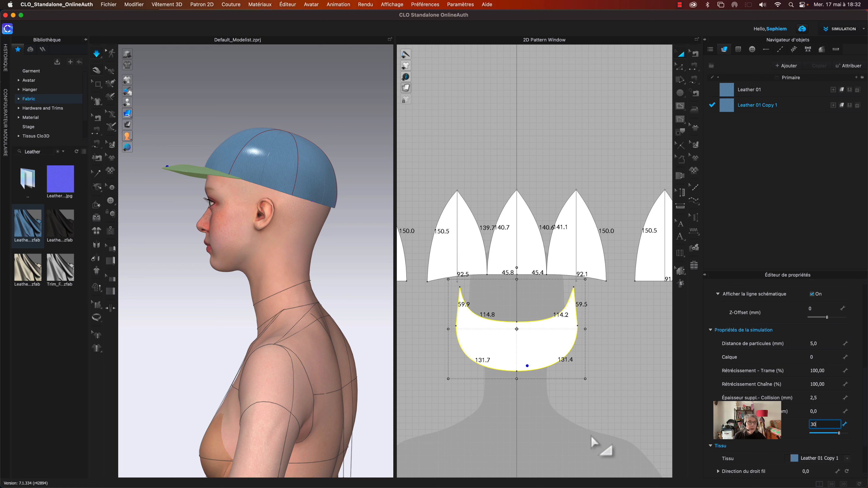
left_click(353, 275)
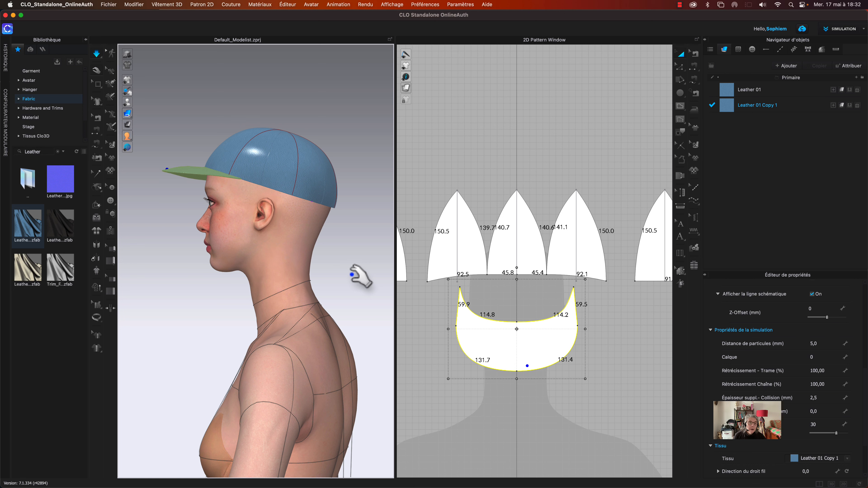
Pull the visor's front edge slightly forward and down from a side view during the simulation
right_click_drag(191, 125, 281, 126)
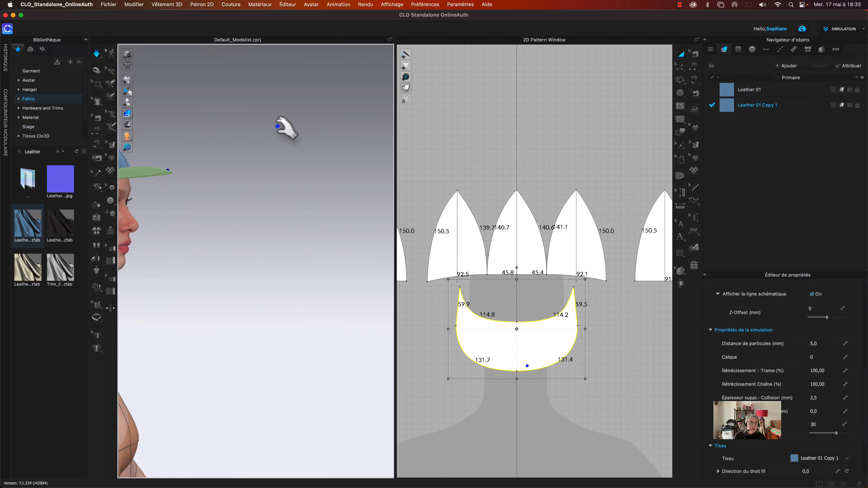
right_click_drag(252, 194, 299, 199)
middle_click_drag(299, 199, 332, 200)
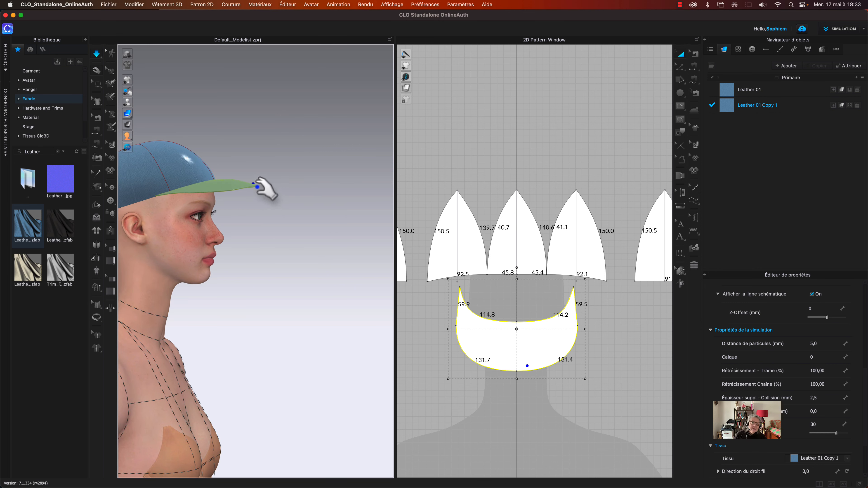
left_click_drag(253, 185, 261, 196)
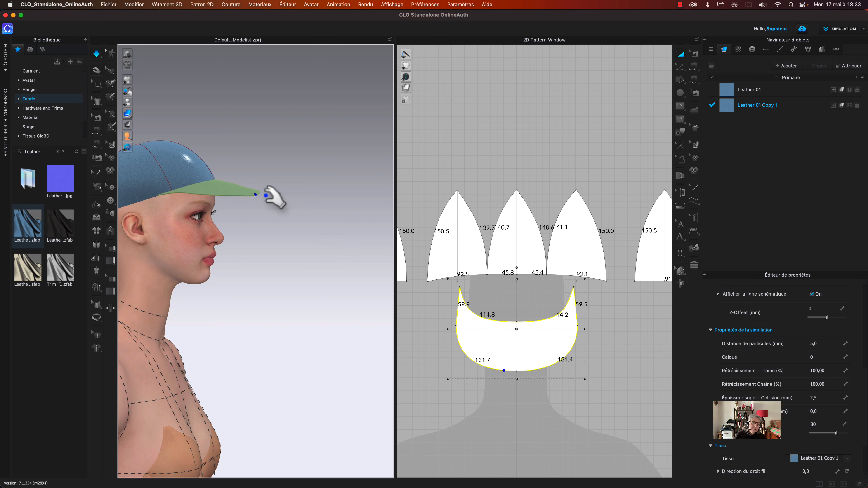
Refine the visor's downward curve at its front centre and check the cap from the front and both sides
key("2")
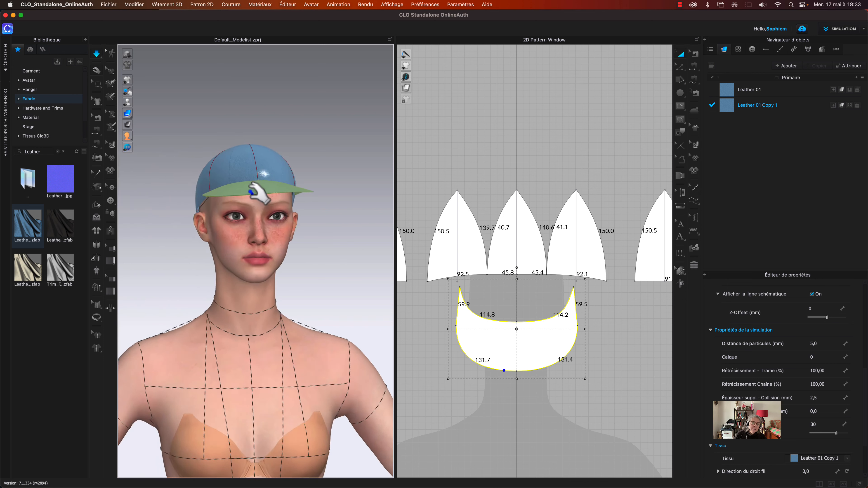
left_click(261, 194)
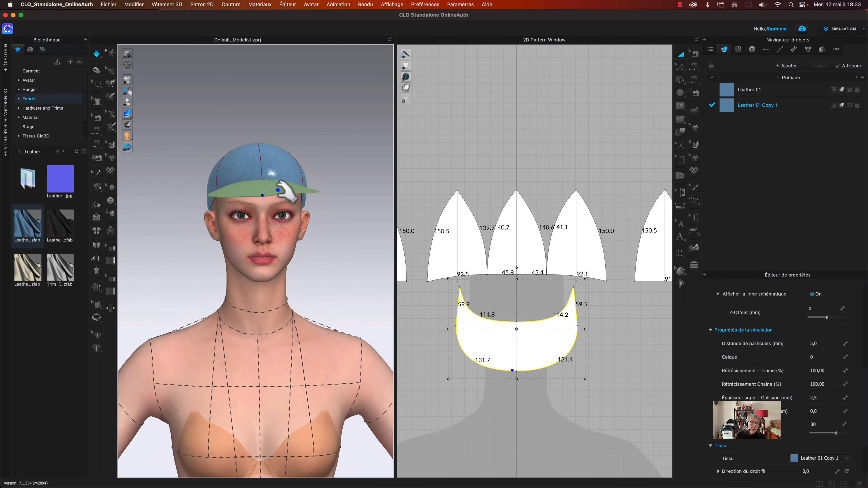
right_click_drag(340, 185, 250, 196)
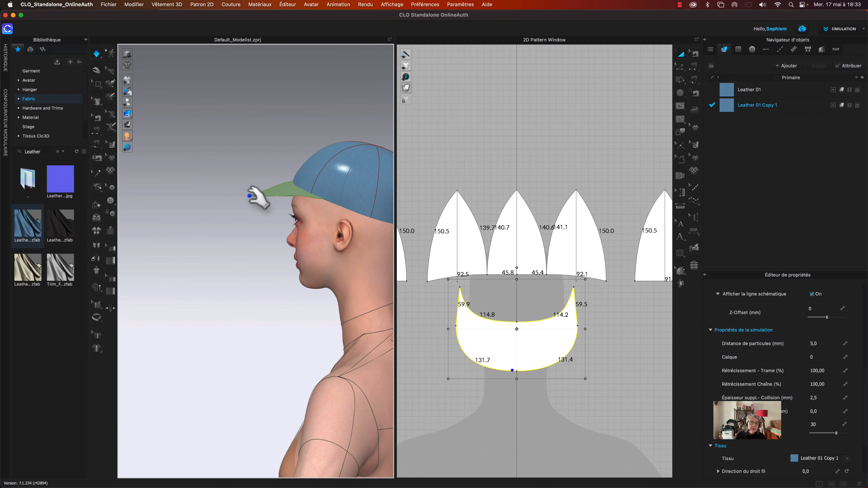
right_click_drag(243, 159, 337, 164)
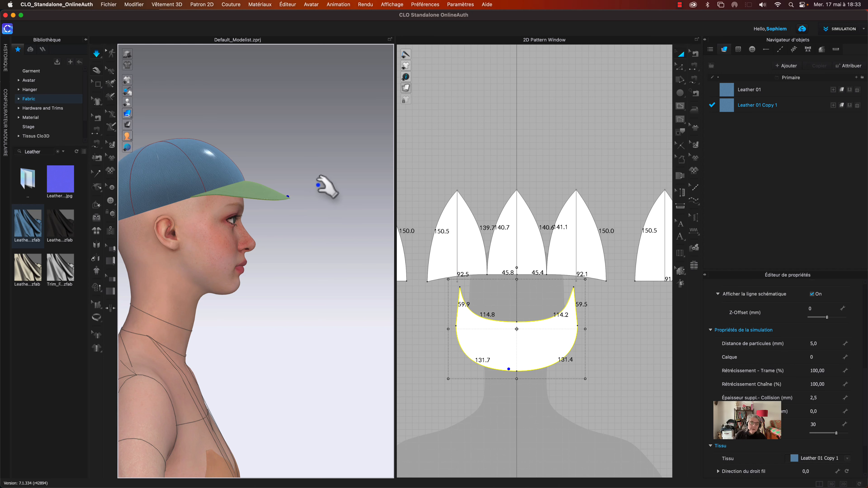
right_click_drag(328, 185, 288, 203)
right_click_drag(284, 202, 290, 189)
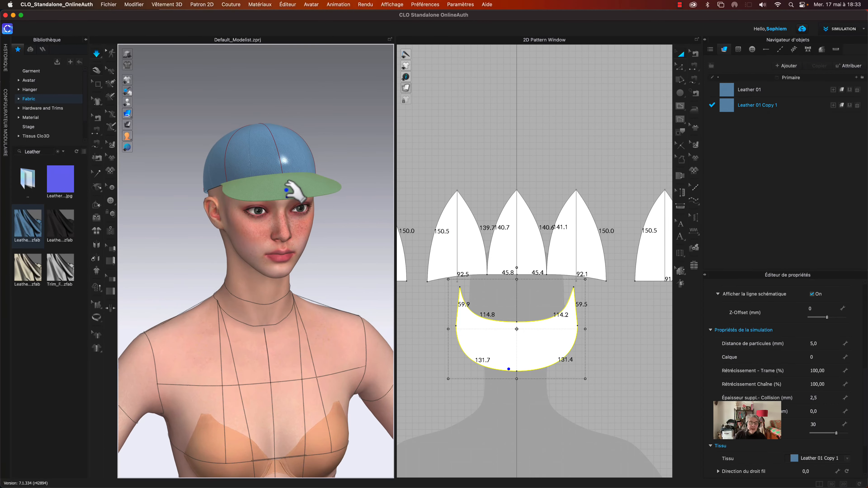
left_click(432, 356)
right_click_drag(307, 167, 262, 140)
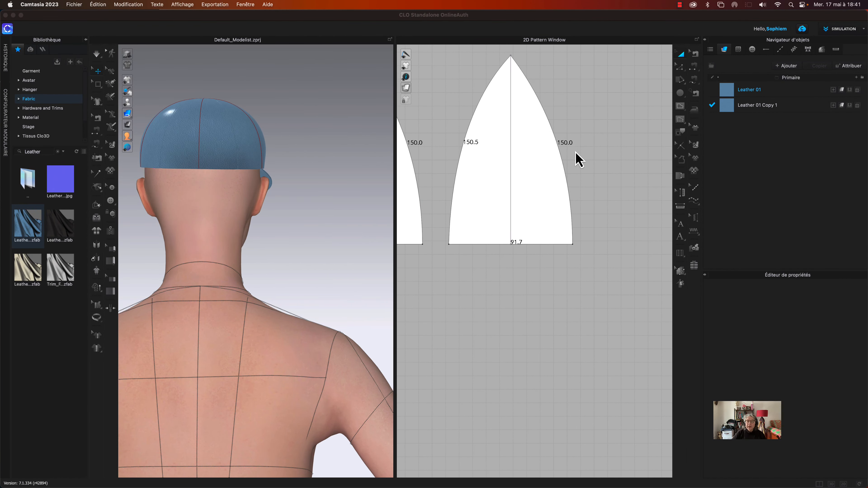
left_click(680, 111)
left_click(681, 107)
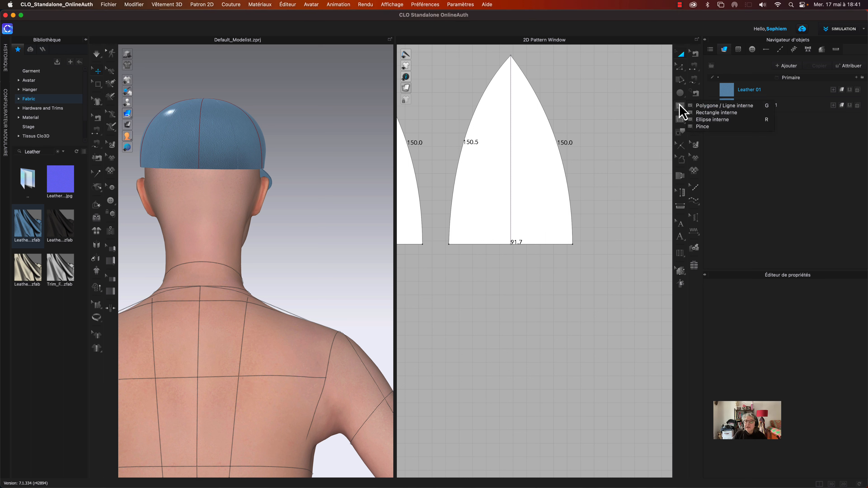
left_click(703, 114)
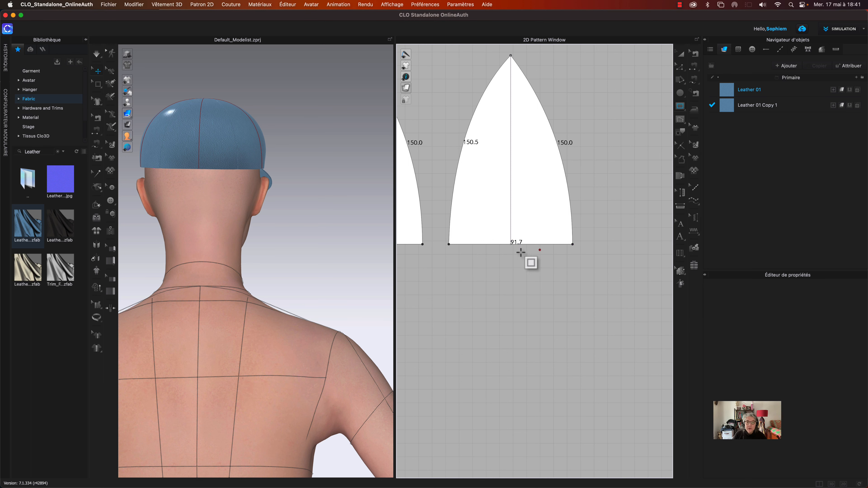
left_click(466, 245)
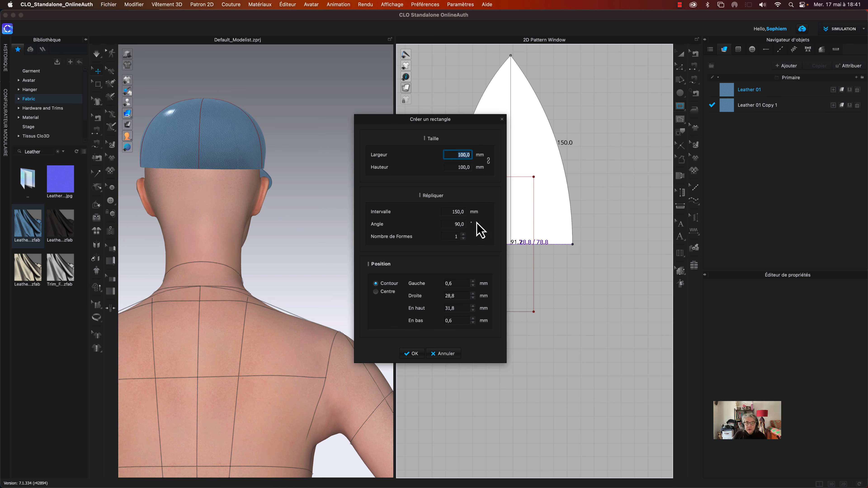
left_click(451, 355)
Draw an arched internal line on the back crown panel's lower edge, about 69 mm wide and 35 mm high, peaking on the centre line
left_click(680, 110)
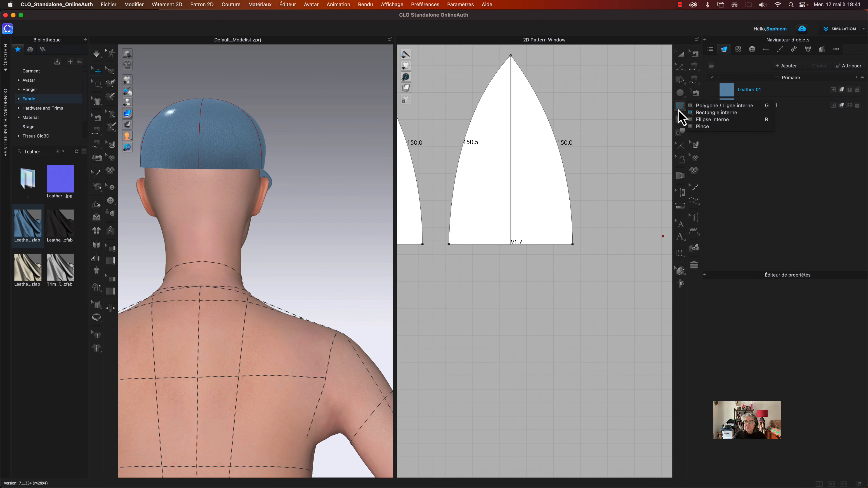
left_click(707, 107)
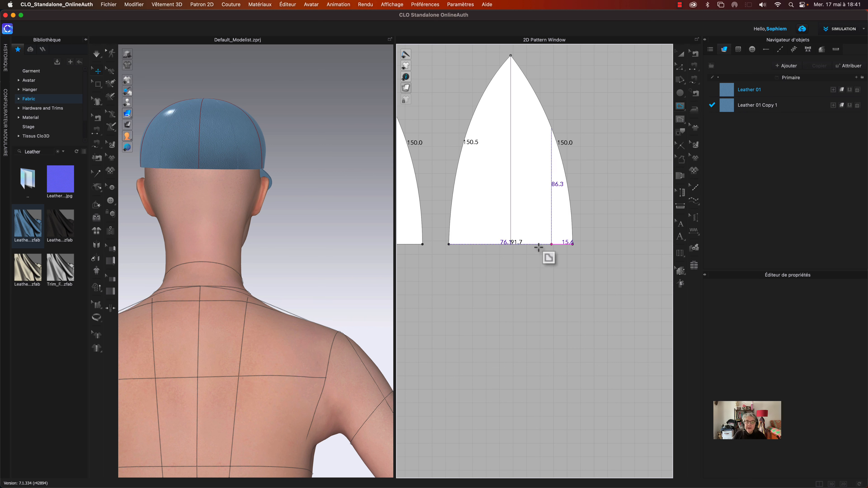
left_click(464, 244)
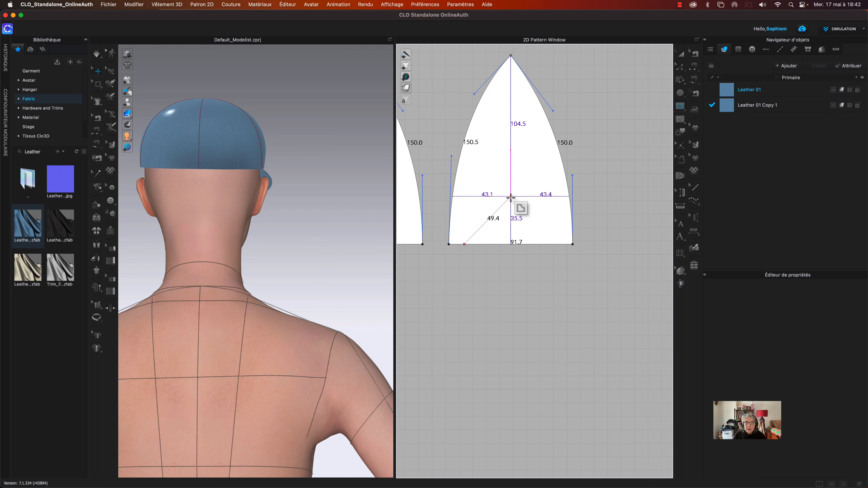
left_click_drag(511, 197, 551, 197)
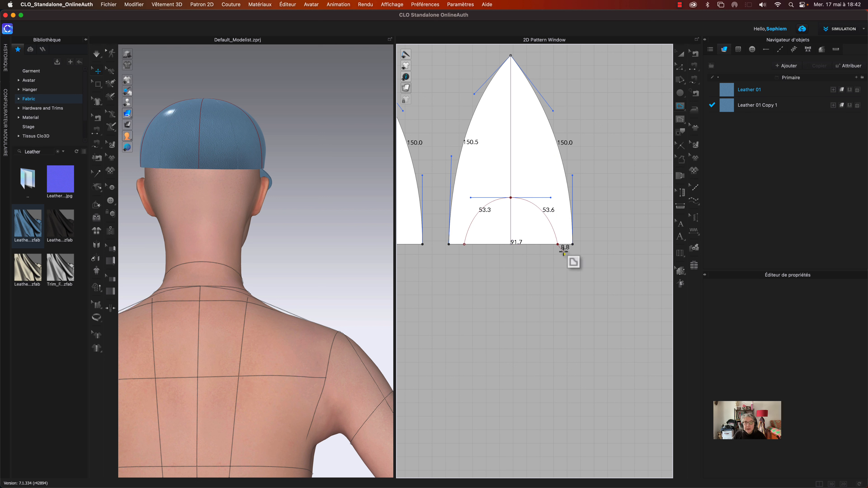
left_click(558, 244)
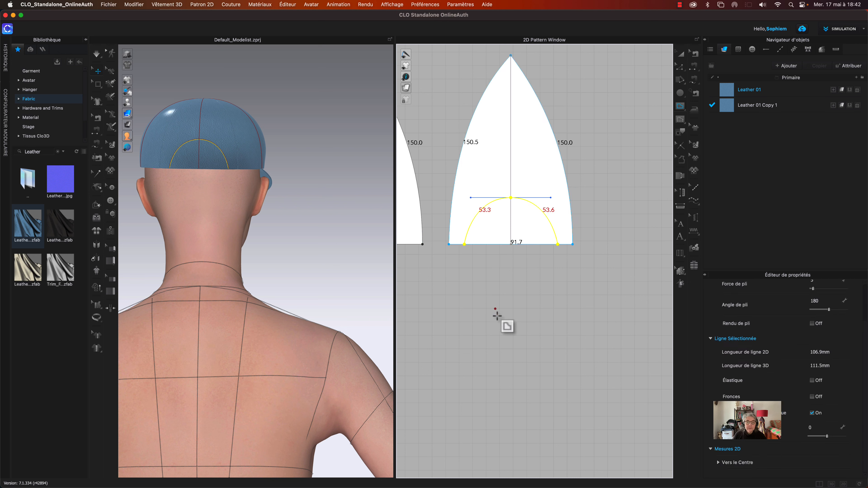
Cut the back crown panel along the arched line and delete the separated half-round piece
left_click(681, 54)
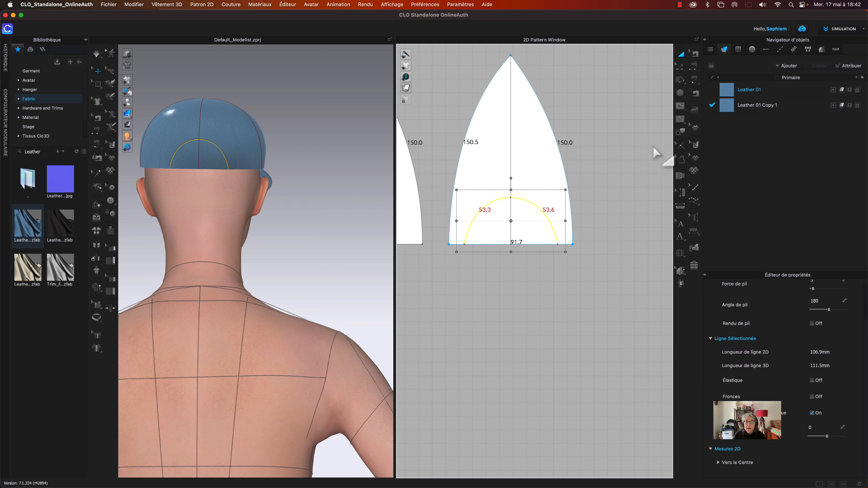
right_click(524, 200)
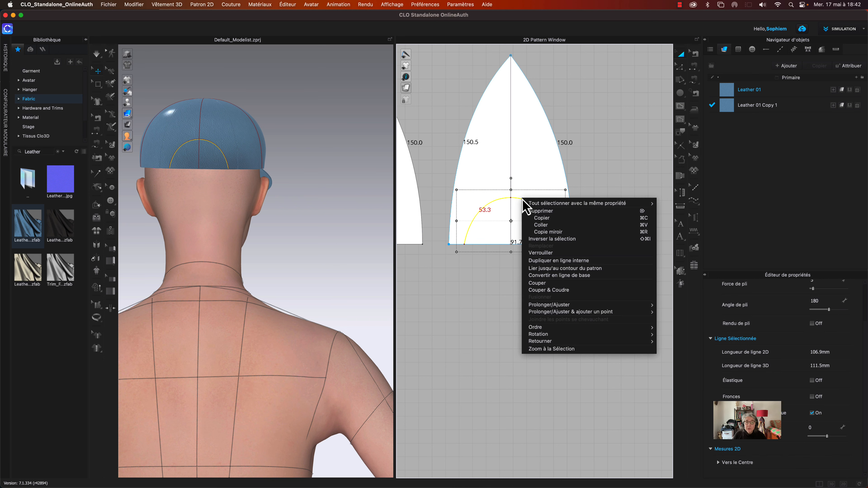
left_click(552, 283)
left_click(506, 300)
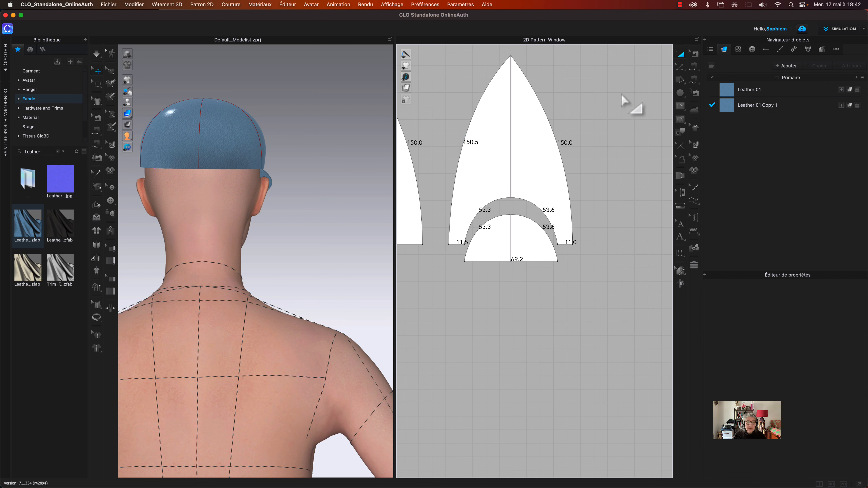
left_click(520, 243)
key("Delete")
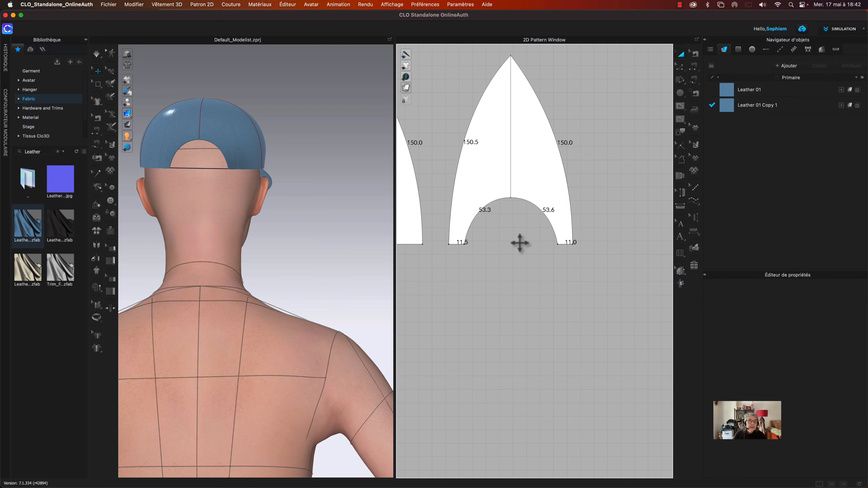
Draw a rectangular strap pattern about 34 by 9 mm, from the middle of the back opening to its left lower corner
scroll(506, 262, "down", 3)
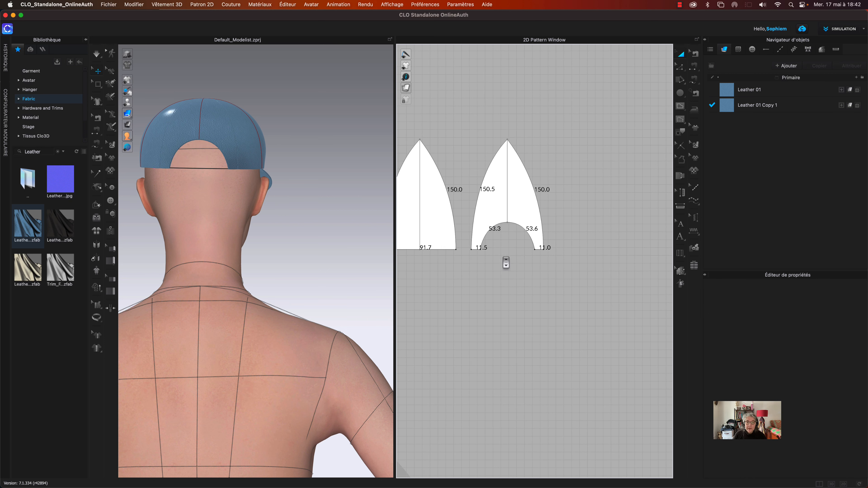
scroll(500, 257, "up", 6)
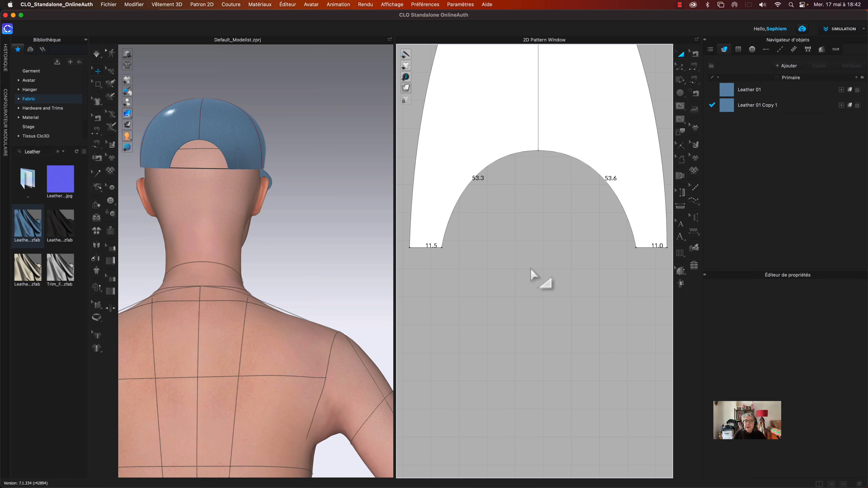
left_click(681, 108)
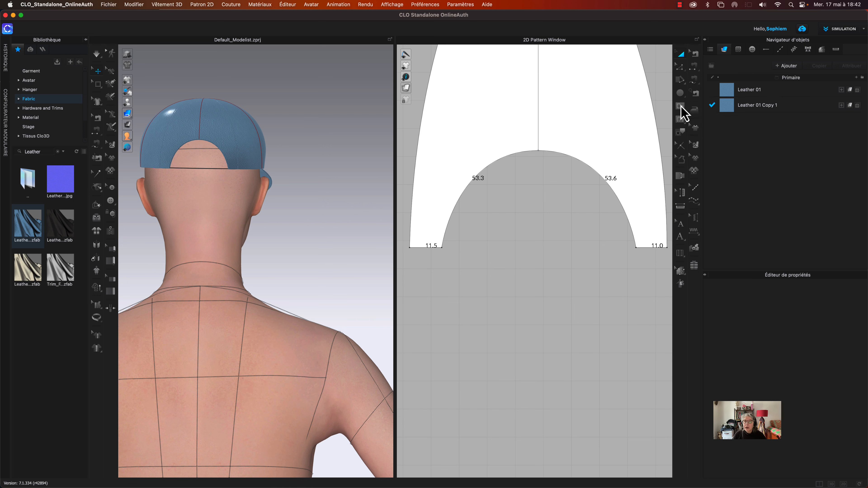
left_click(682, 93)
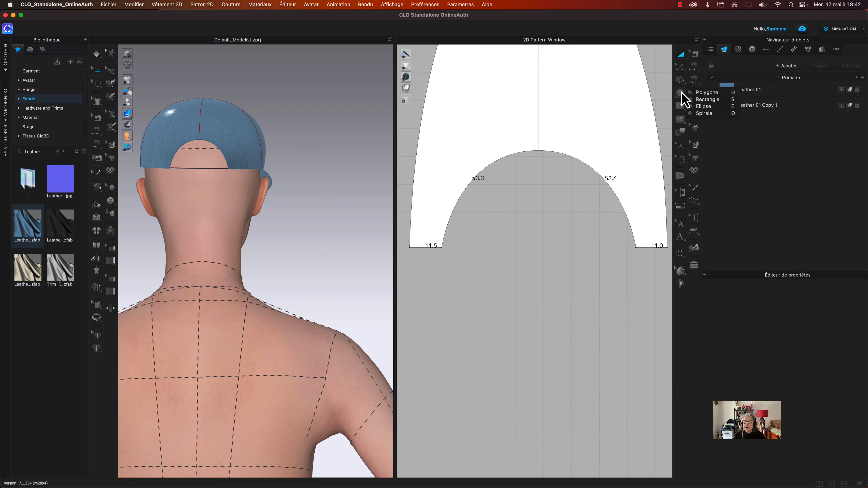
left_click(697, 99)
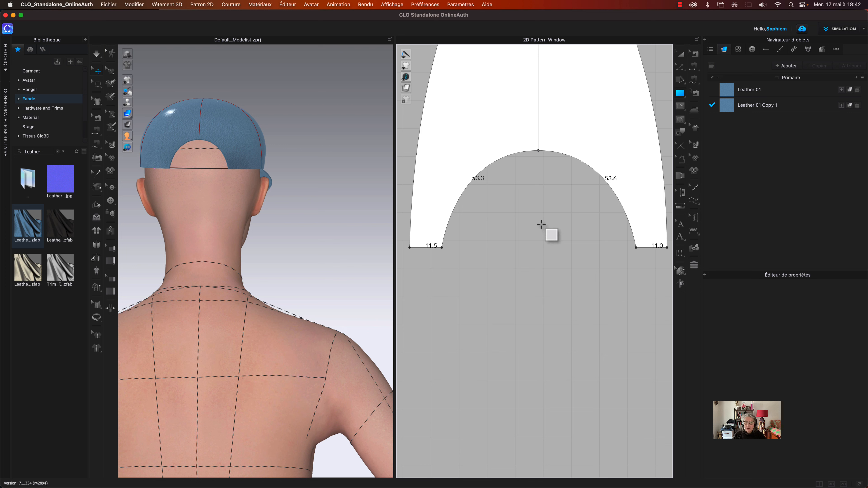
left_click_drag(542, 223, 445, 247)
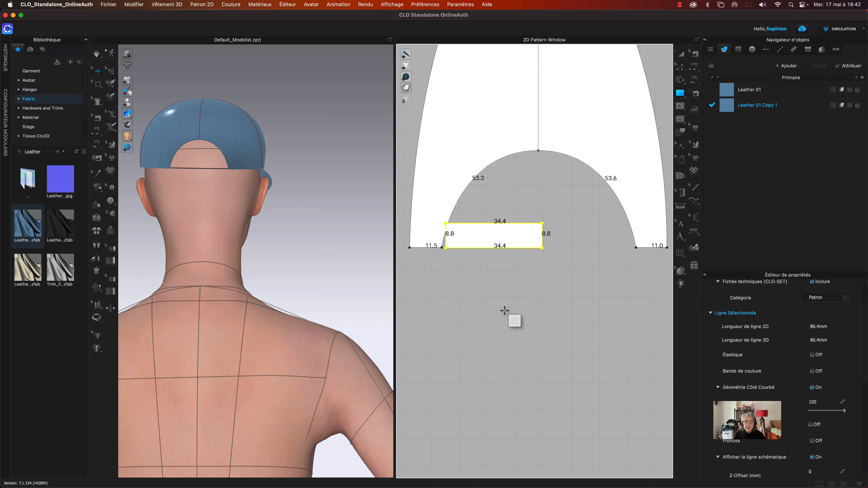
Delete the drawn strap and create a rectangle pattern 80 mm wide and 12 mm high in its place
key("Delete")
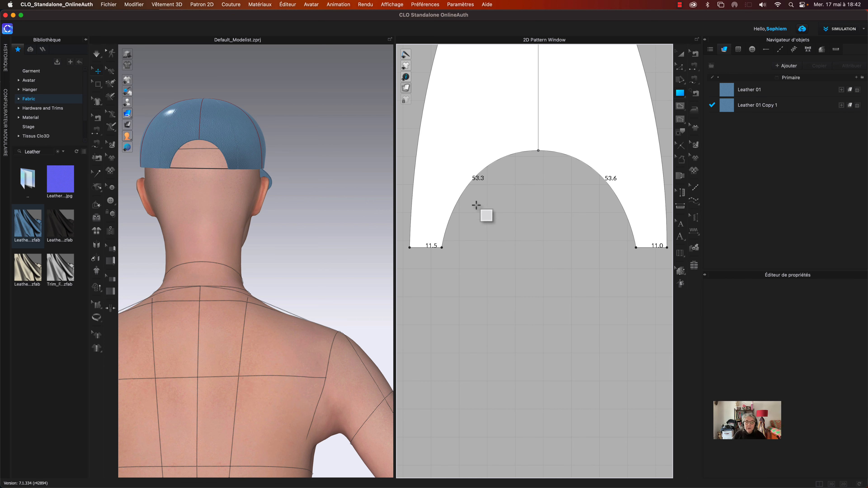
left_click(451, 250)
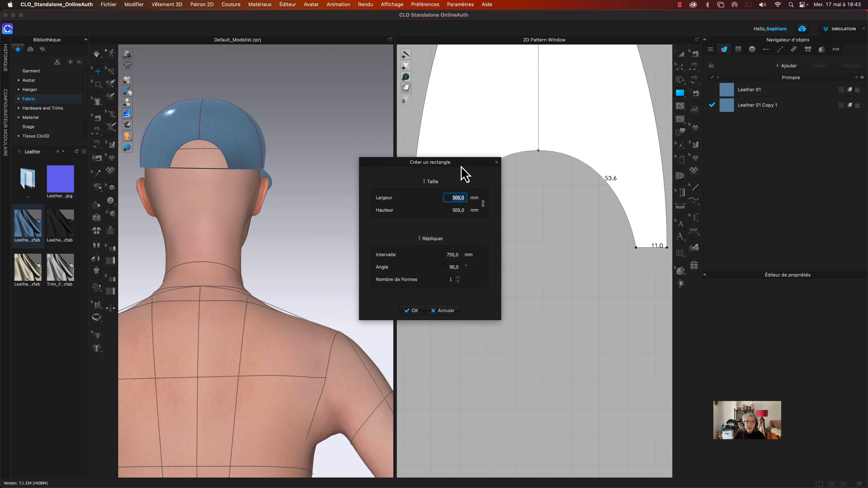
left_click_drag(459, 166, 376, 158)
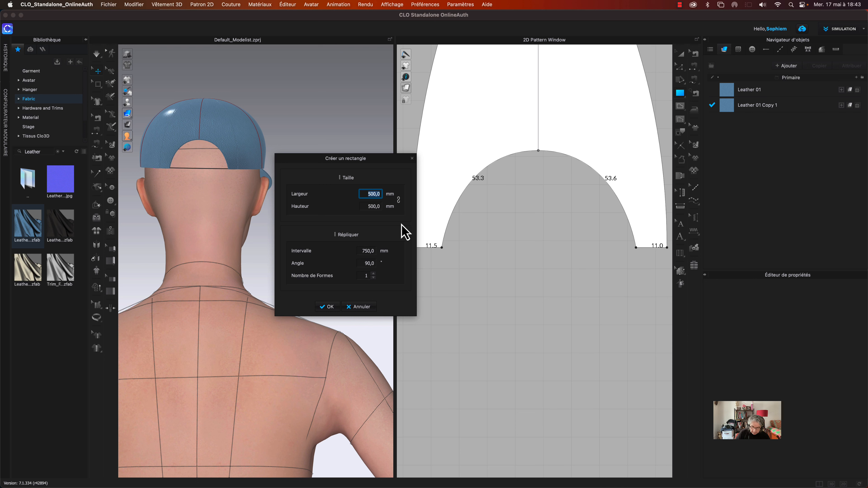
type("80")
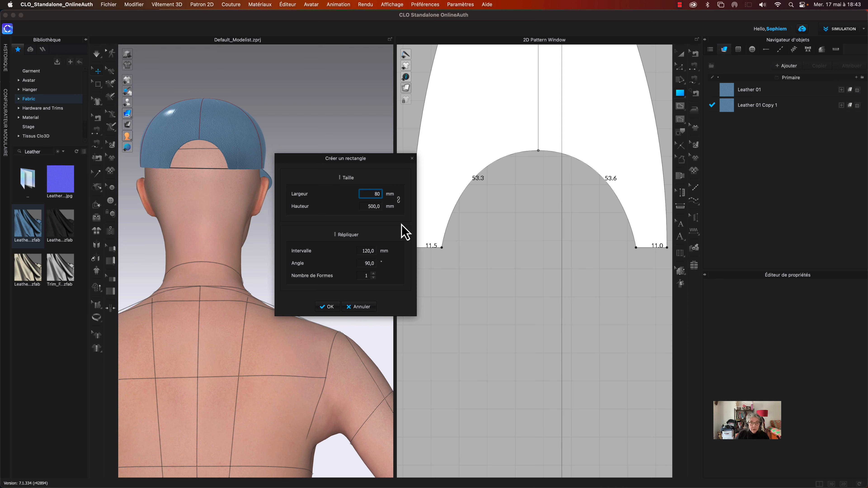
key("Tab")
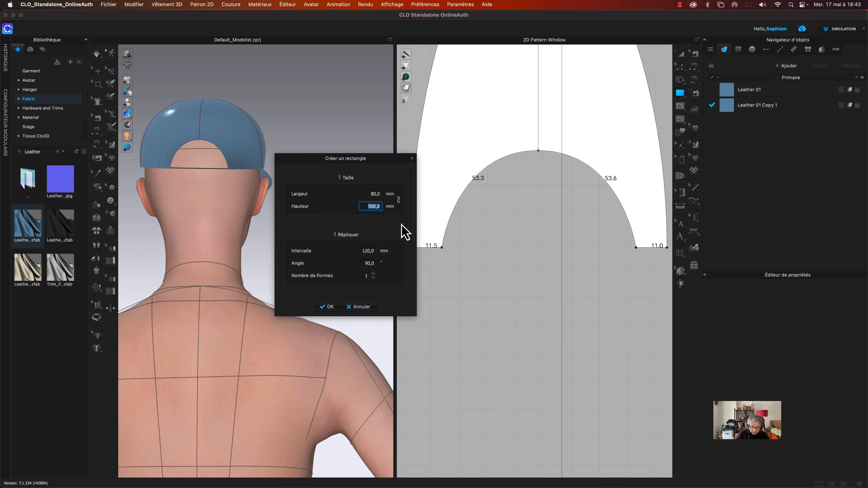
type("12")
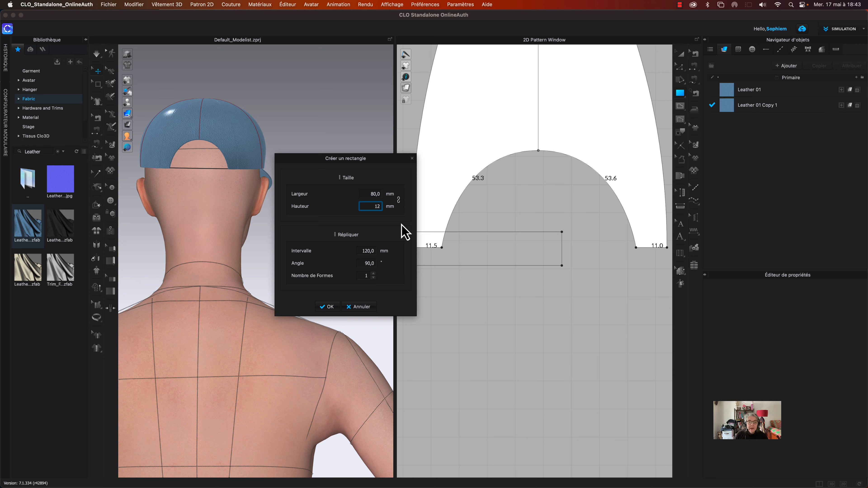
left_click(331, 306)
Align the rectangle with the lower left corner of the back opening and shorten it from its right end to about 56 mm
key("a")
left_click_drag(470, 255, 572, 289)
middle_click_drag(595, 287, 563, 289)
left_click_drag(528, 292, 532, 240)
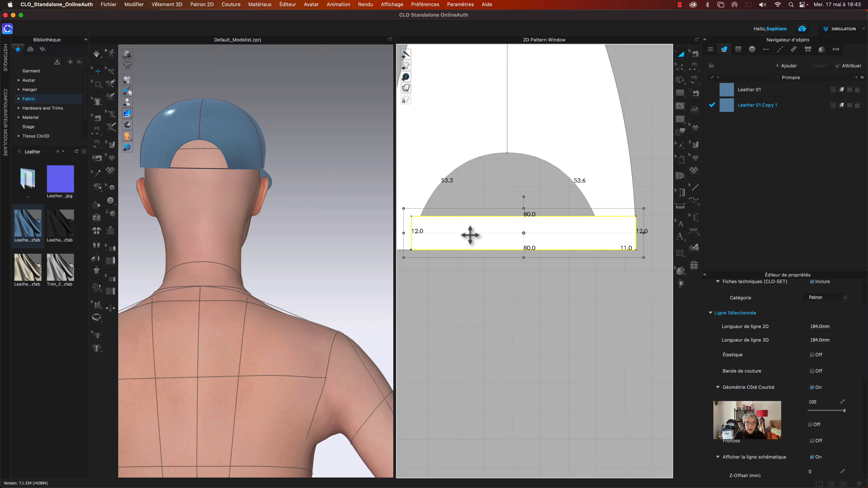
mouse_move(469, 234)
left_mouse_down()
mouse_move(493, 241)
mouse_move(469, 240)
left_mouse_up()
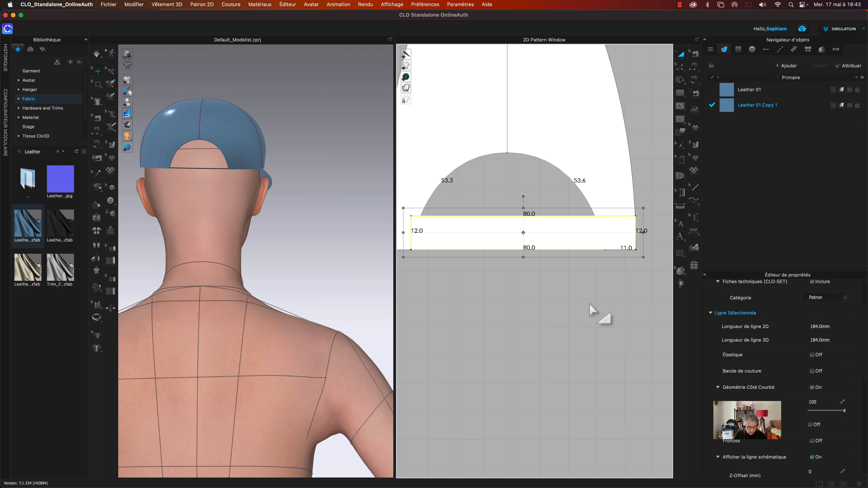
left_click_drag(644, 234, 576, 264)
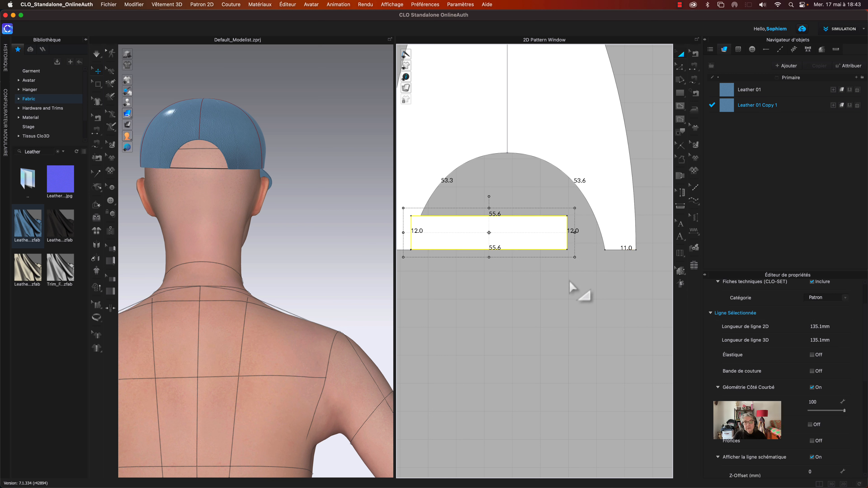
left_click(564, 286)
Copy the rectangular strap and paste the duplicate just below the original
left_click(478, 238)
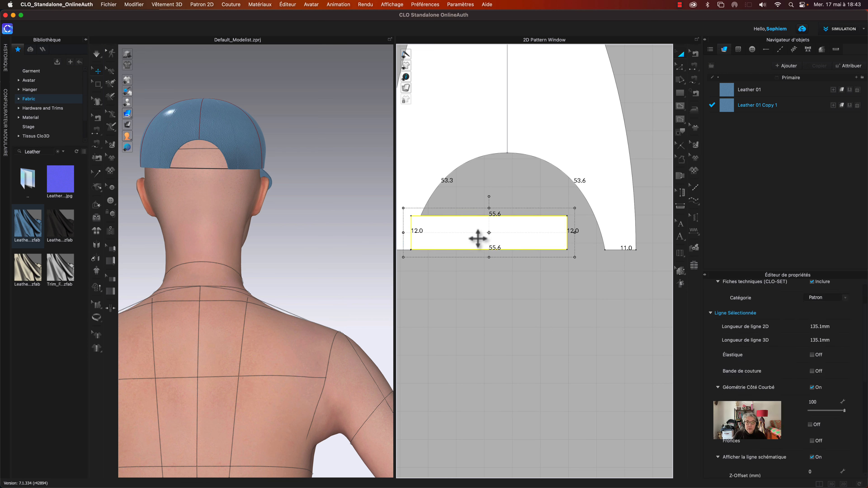
right_click(478, 238)
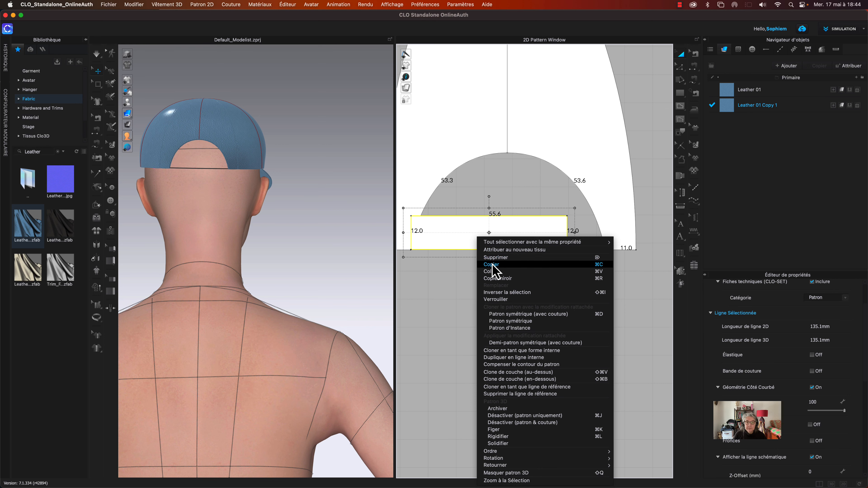
left_click(493, 259)
right_click(474, 230)
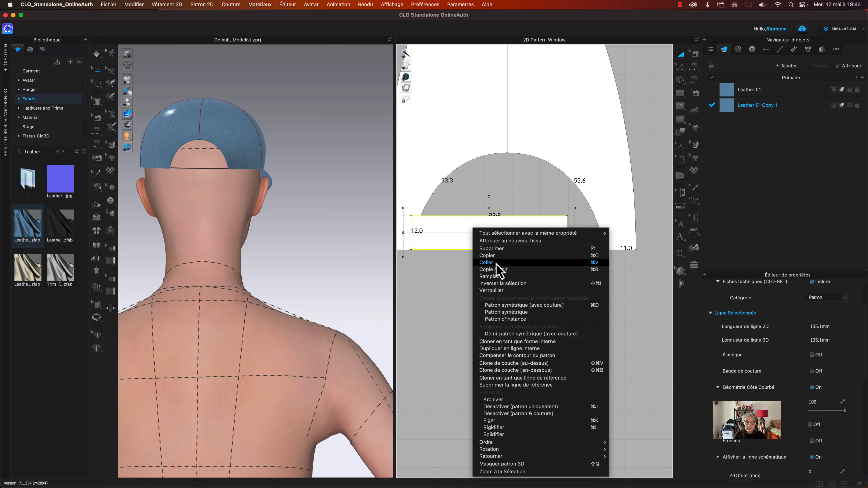
left_click(497, 281)
left_click(535, 289)
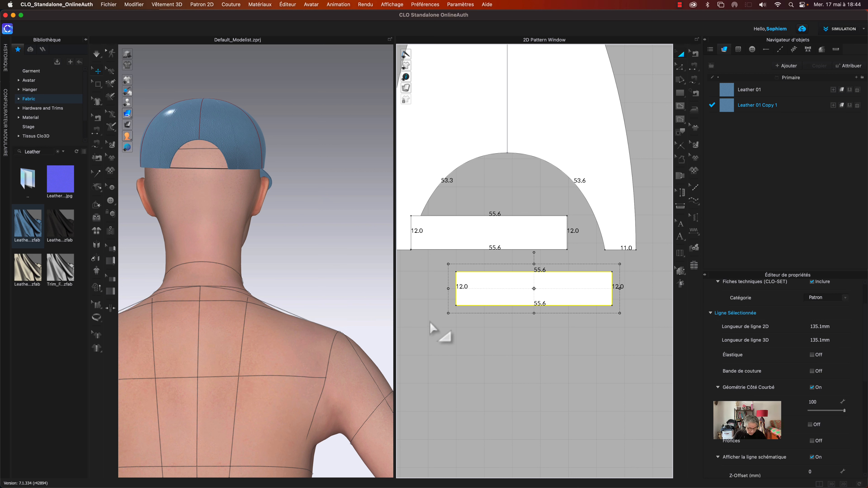
Move the original strap's upper left corner onto the arch, so its left end slants along the opening's edge
scroll(429, 320, "down", 3)
scroll(468, 347, "down", 1)
scroll(469, 310, "up", 5)
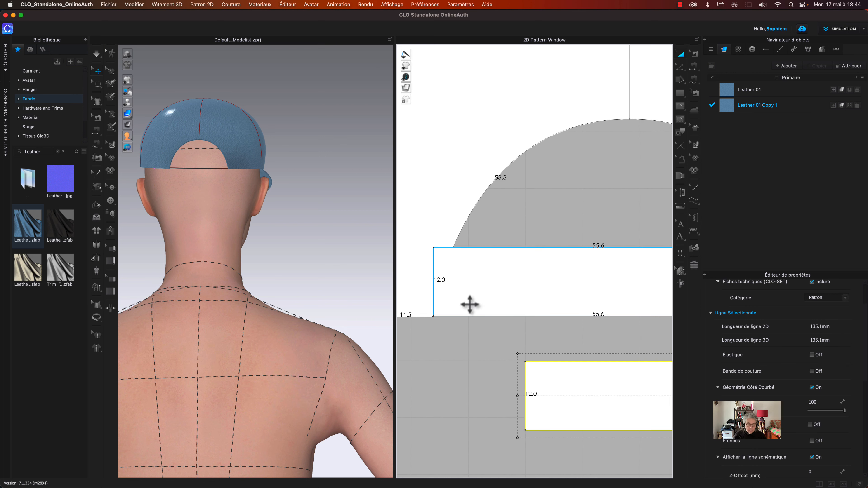
key("z")
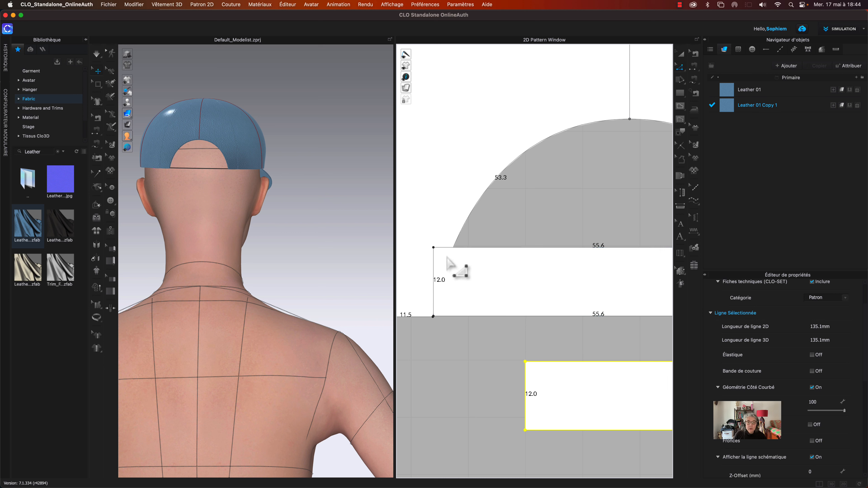
left_click(434, 254)
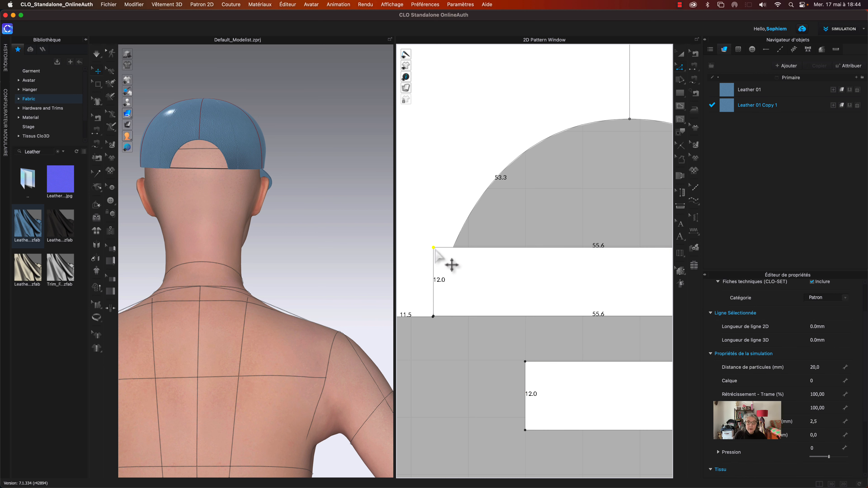
left_click_drag(435, 253, 454, 247)
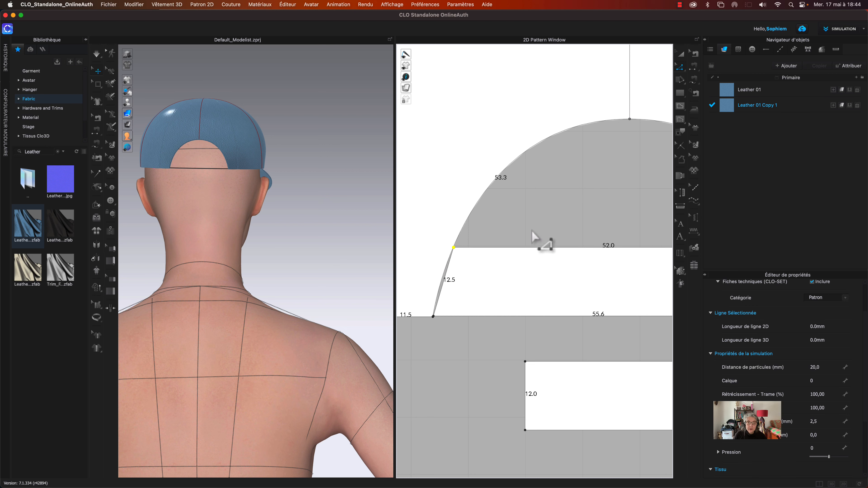
Delete the duplicate rectangular strap below the back opening
middle_click_drag(481, 368, 437, 371)
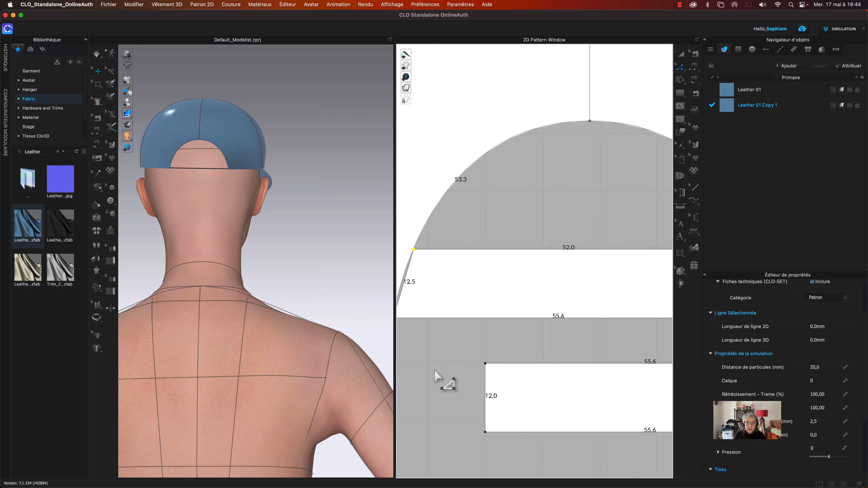
middle_click_drag(561, 360, 433, 356)
middle_click_drag(607, 344, 462, 331)
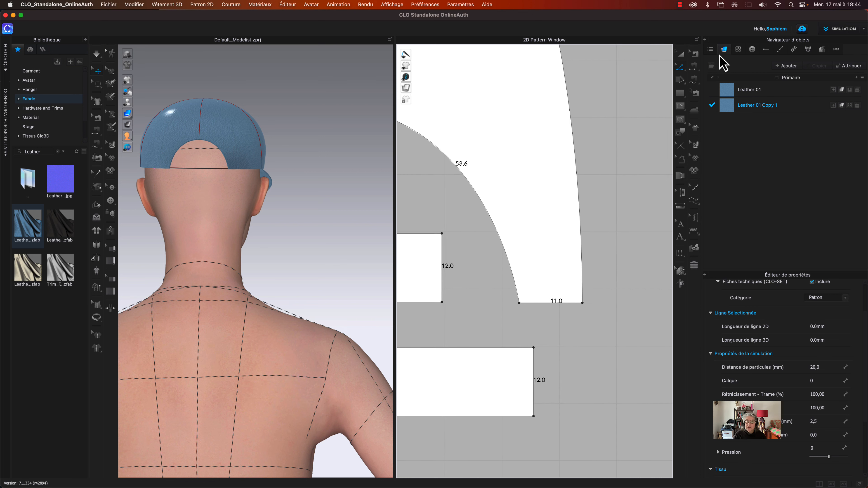
left_click(681, 54)
left_click(472, 406)
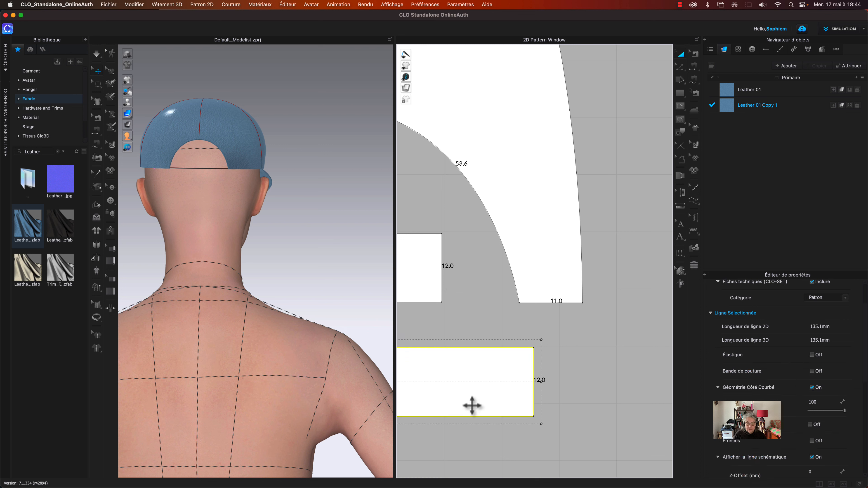
key("Delete")
Copy the strap with the slanted end and paste a mirrored duplicate just below it
middle_click_drag(459, 386, 708, 404)
scroll(527, 345, "down", 3)
left_click(527, 345)
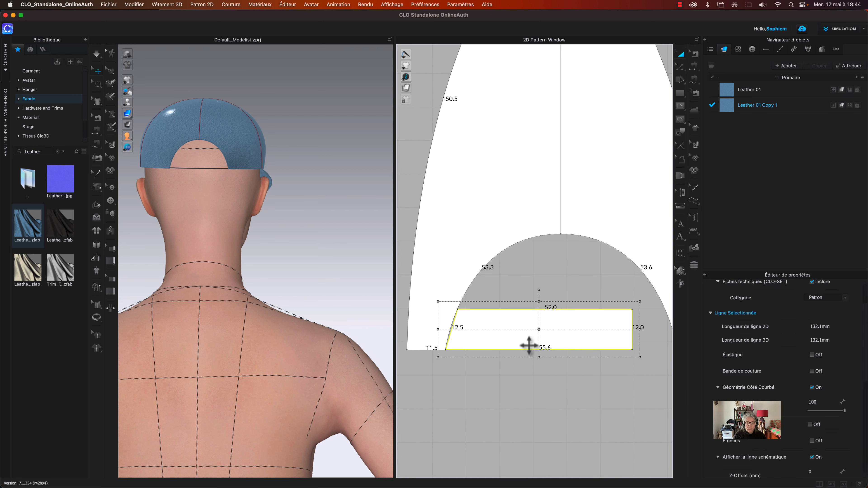
right_click(527, 345)
left_click(551, 122)
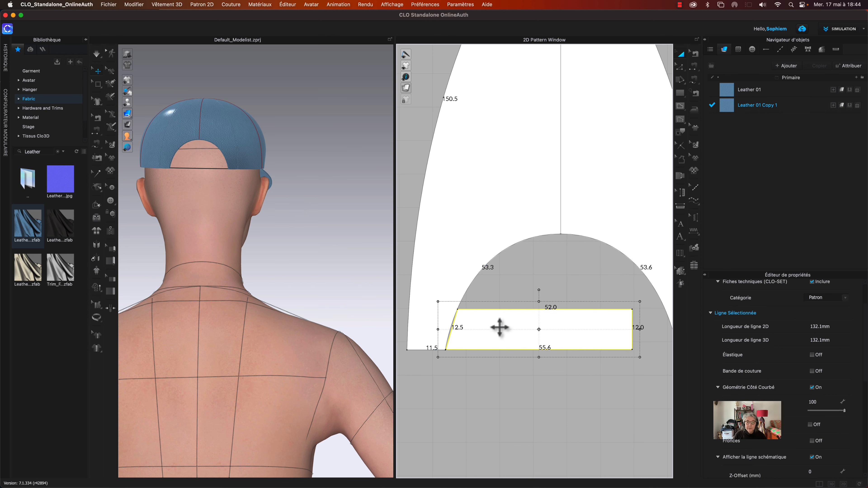
right_click(497, 325)
left_click(512, 112)
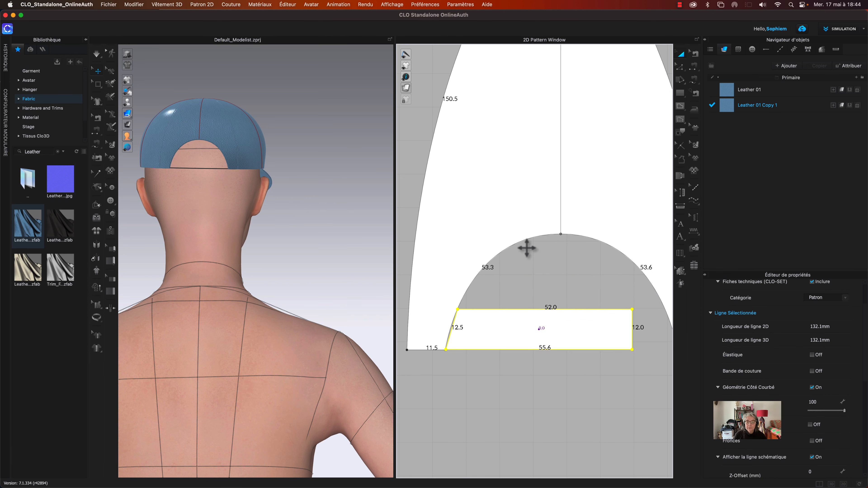
left_click(579, 381)
key("super+g")
scroll(579, 382, "right", 3)
Round both corners at the straight free end of each strap with Smooth Curve, starting about 5 to 7 mm from each corner
left_click(680, 67)
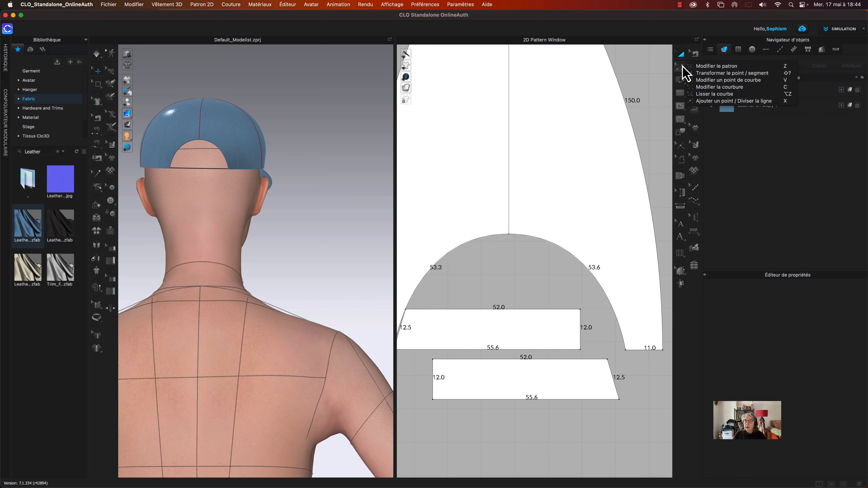
left_click(717, 95)
left_click_drag(580, 309, 538, 310)
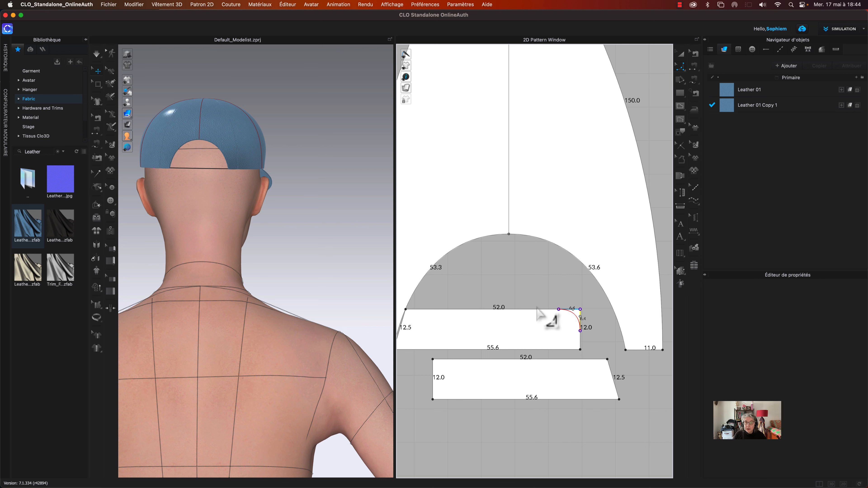
left_click_drag(537, 312, 539, 313)
left_click(539, 308)
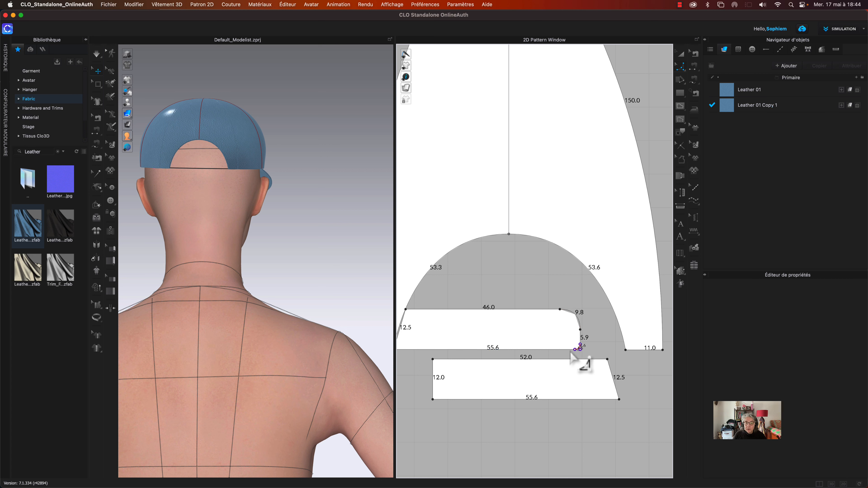
left_click(561, 356)
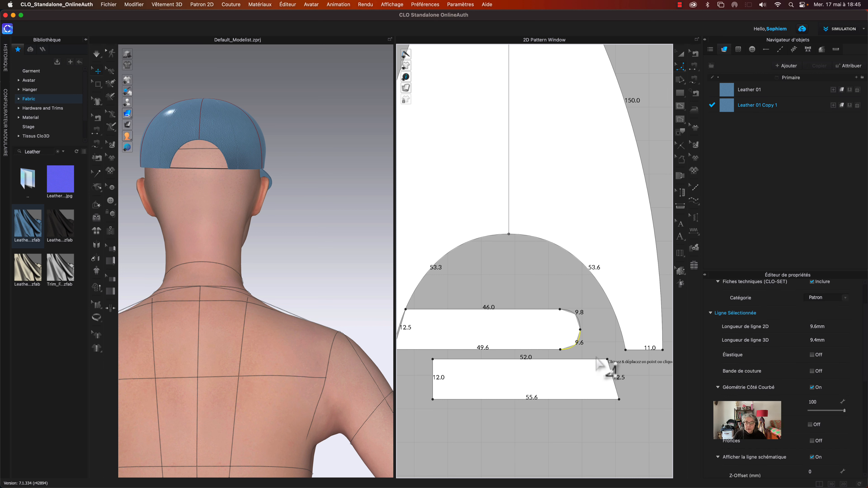
left_click_drag(433, 360, 455, 388)
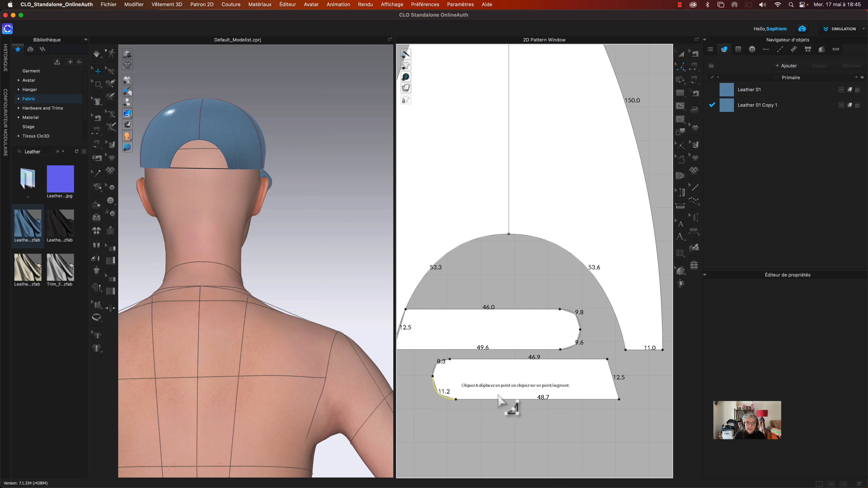
Free-sew the mirrored strap's slanted end to the lowest 12.5 mm of the arched opening's right side, from bottom to top
left_click(681, 54)
scroll(535, 290, "down", 2)
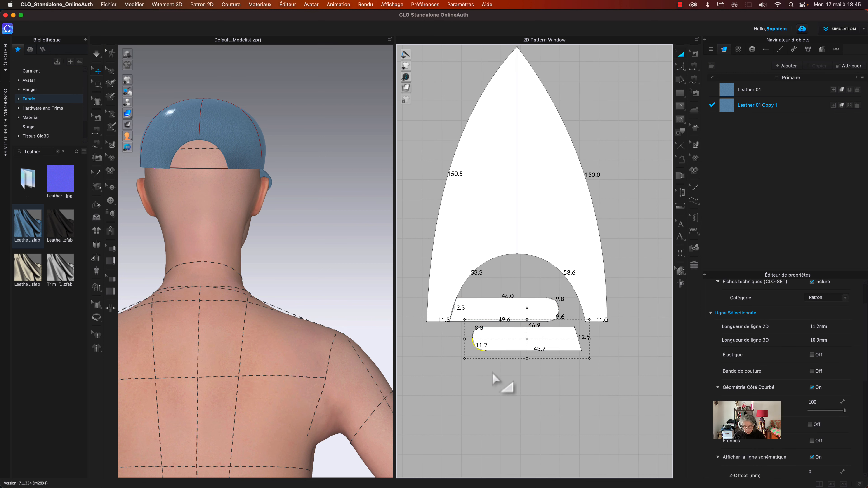
key("b")
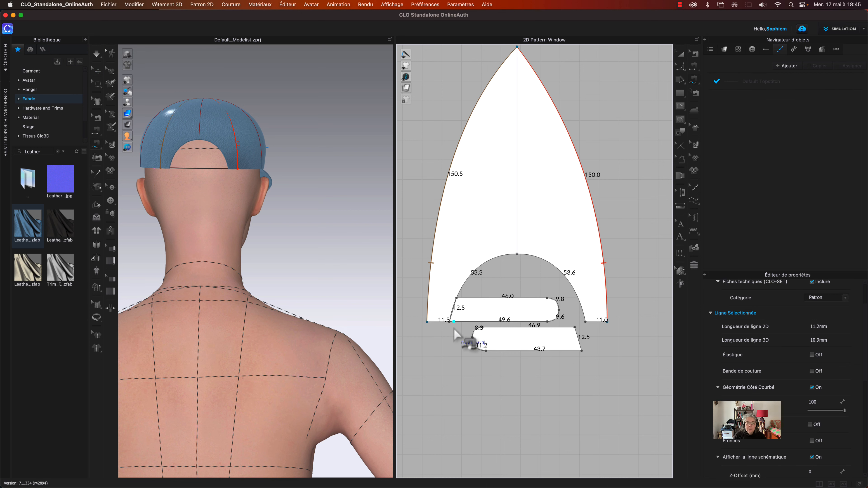
scroll(456, 337, "up", 2)
scroll(468, 394, "up", 3)
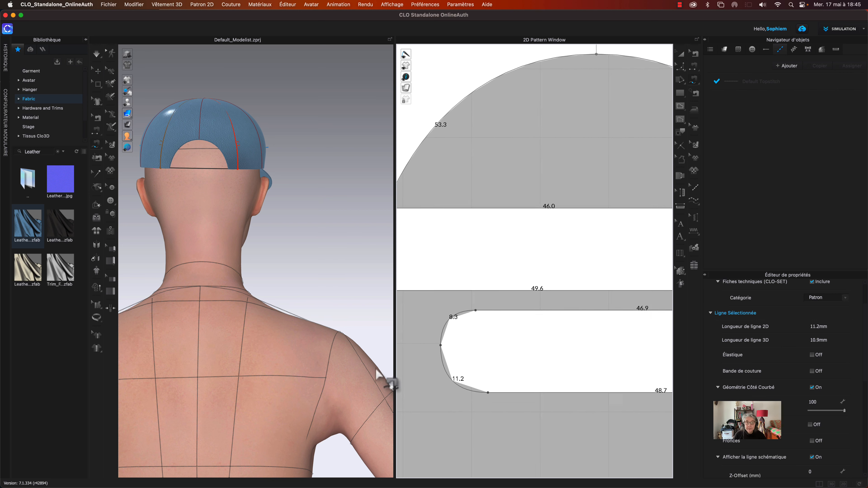
middle_click_drag(587, 418, 415, 387)
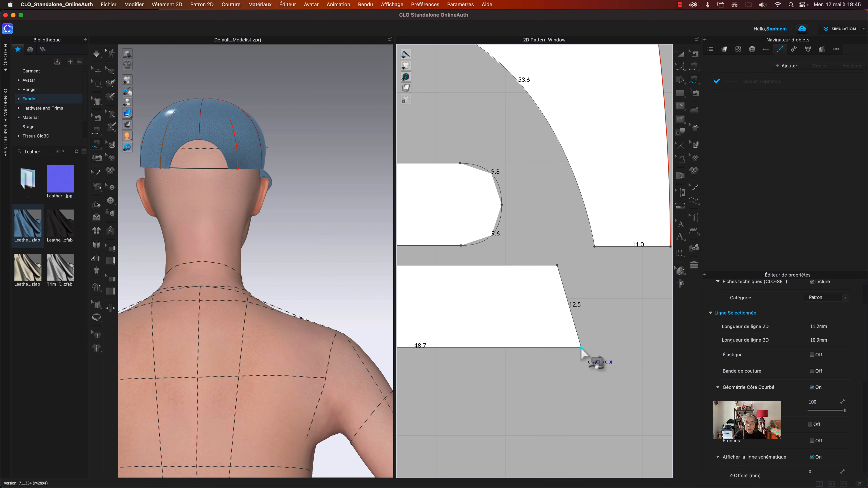
left_click(582, 348)
left_click(557, 266)
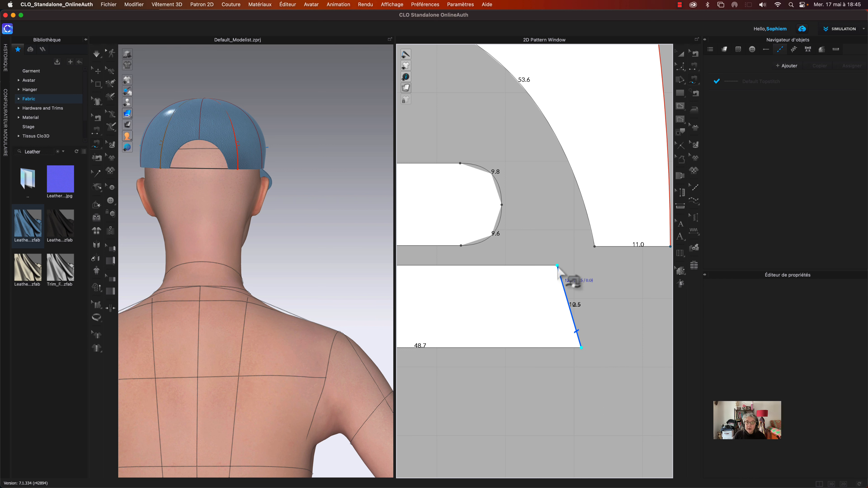
left_click(595, 246)
left_click(583, 183)
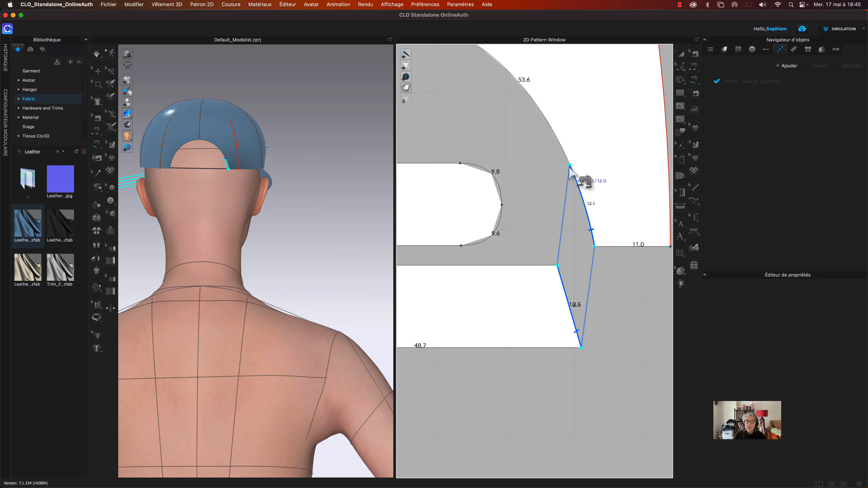
middle_click_drag(541, 228, 845, 347)
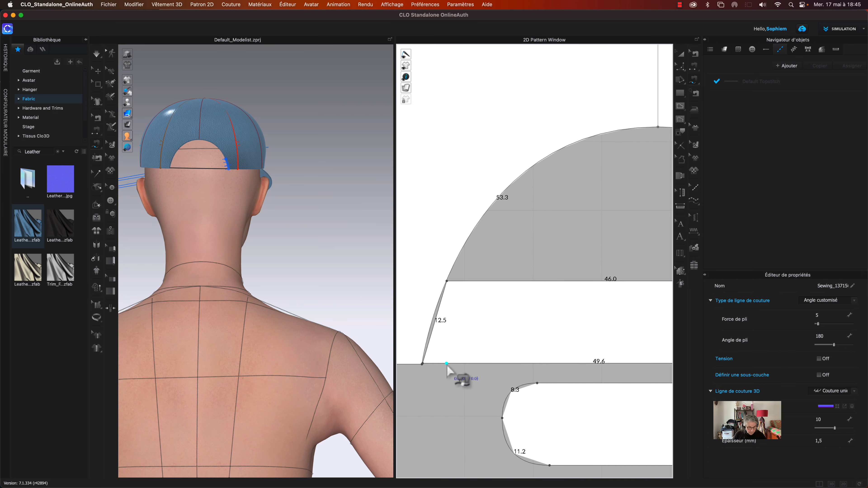
Shift the upper strap slightly inward and free-sew its slanted end to the lowest 12.5 mm of the arch's left side, from bottom to top
key("a")
left_click_drag(478, 343, 504, 343)
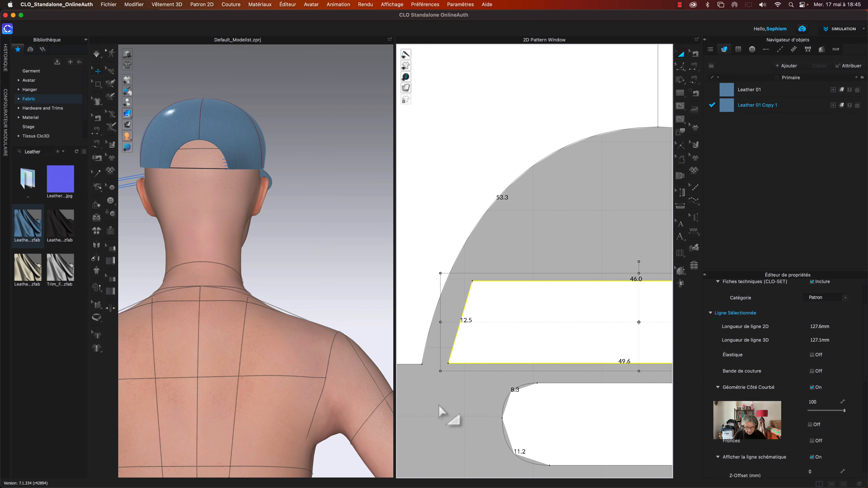
key("m")
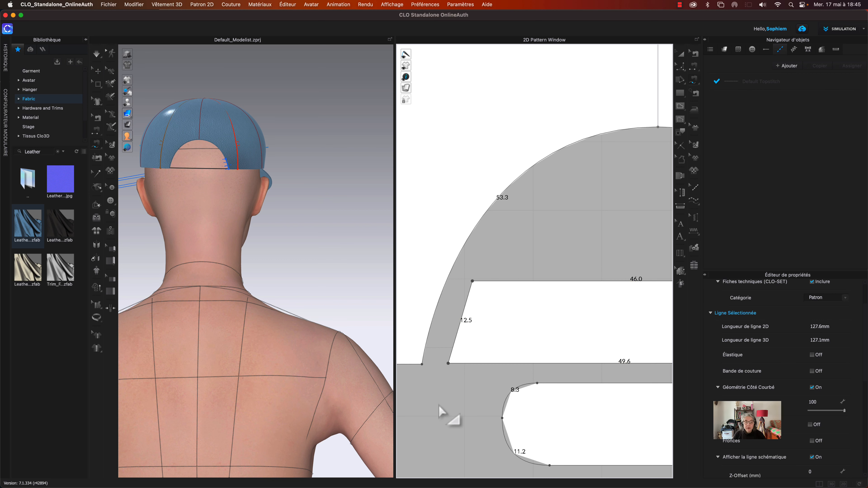
left_click(449, 363)
left_click(472, 281)
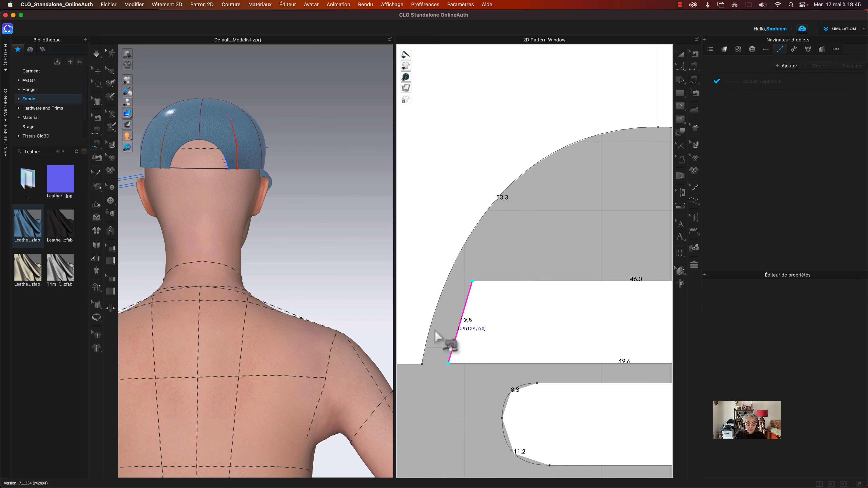
left_click(422, 364)
left_click(446, 282)
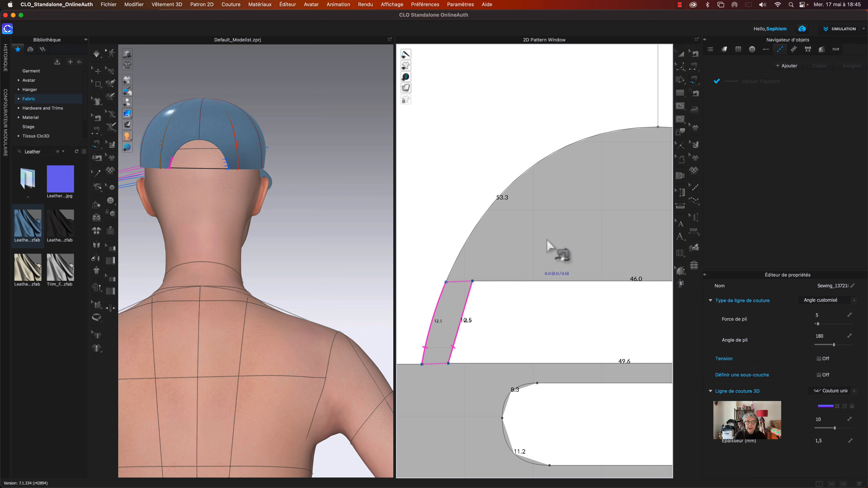
Place the lower mirrored strap on the cap's back opening in 3D with Superposer (Côté)
left_click(680, 54)
scroll(345, 233, "down", 8)
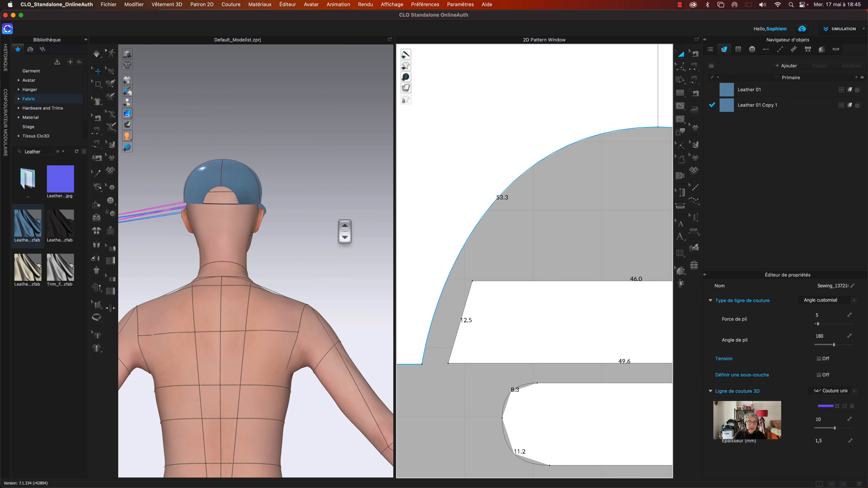
left_click(186, 246)
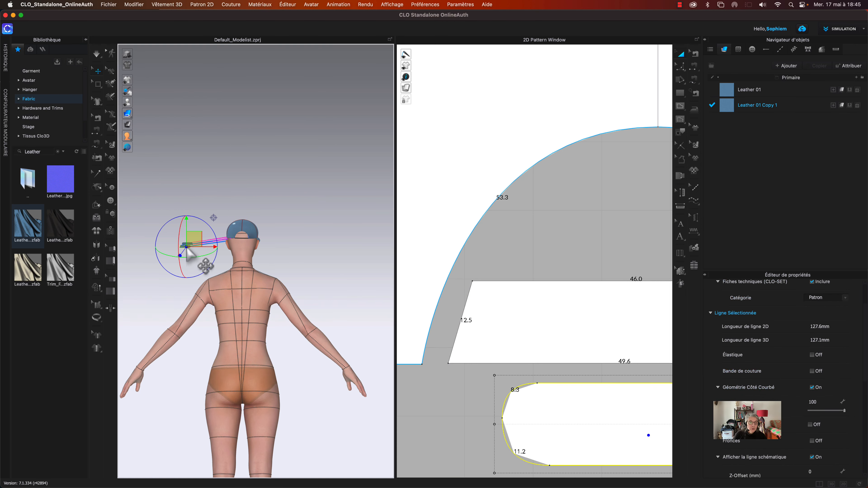
right_click(187, 247)
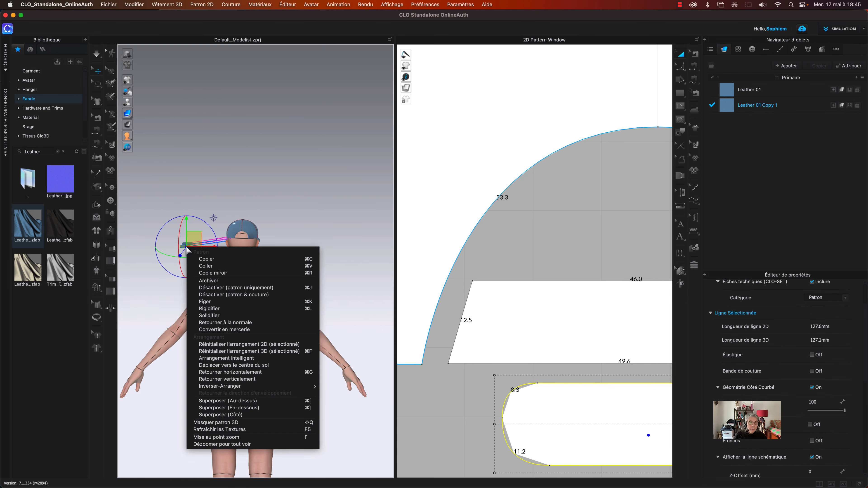
left_click(241, 415)
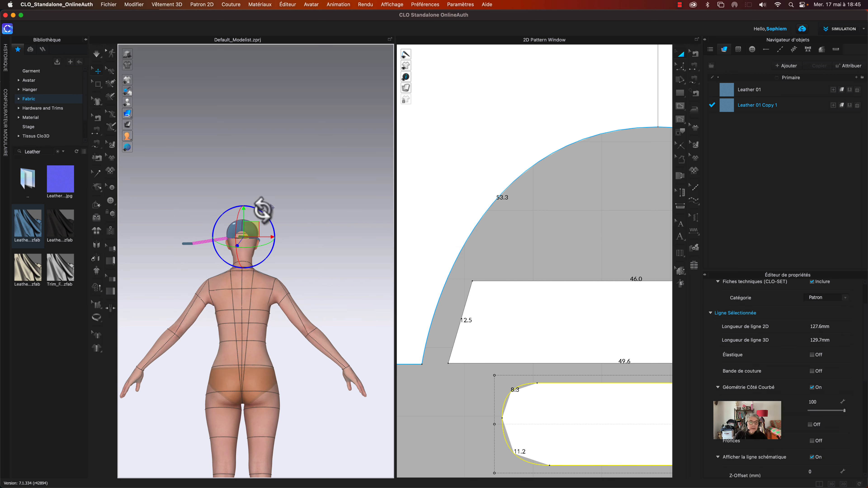
scroll(259, 219, "up", 5)
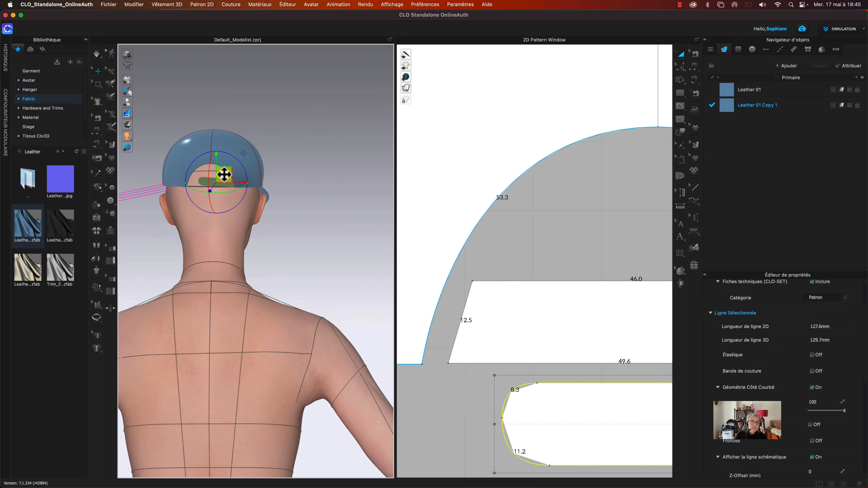
Place the upper strap on the cap's back opening in 3D with Superposer (En-dessous)
scroll(223, 317, "down", 5)
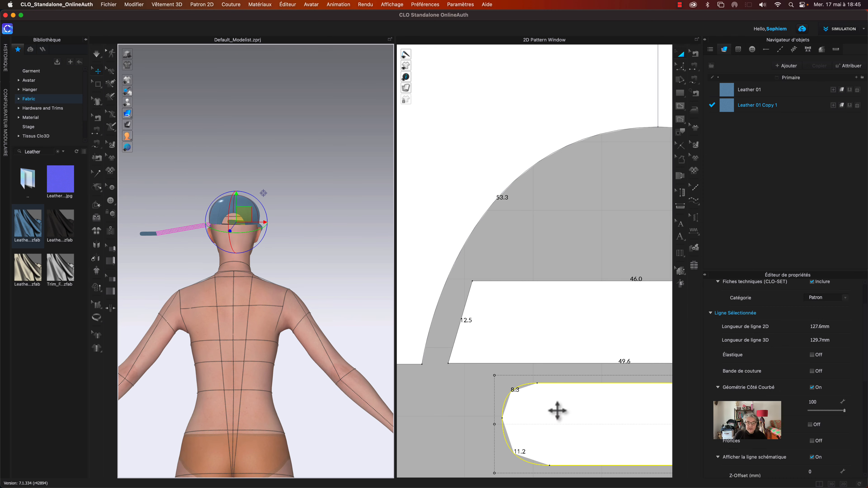
left_click(541, 351)
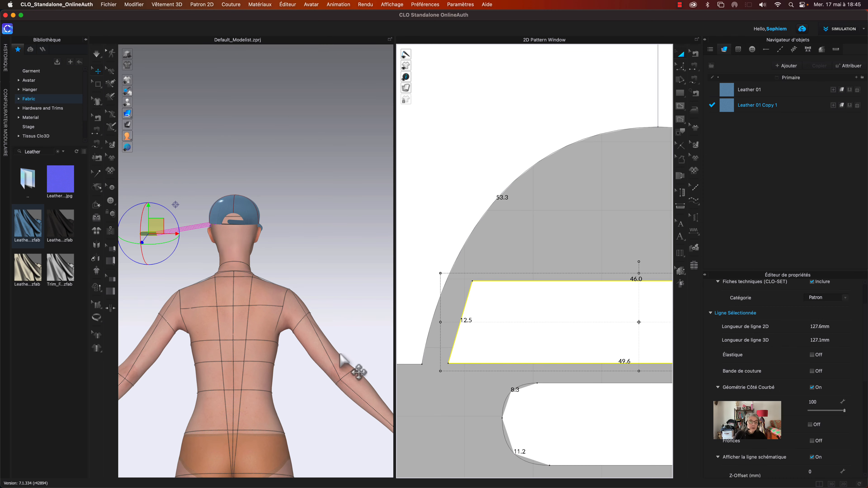
right_click(158, 232)
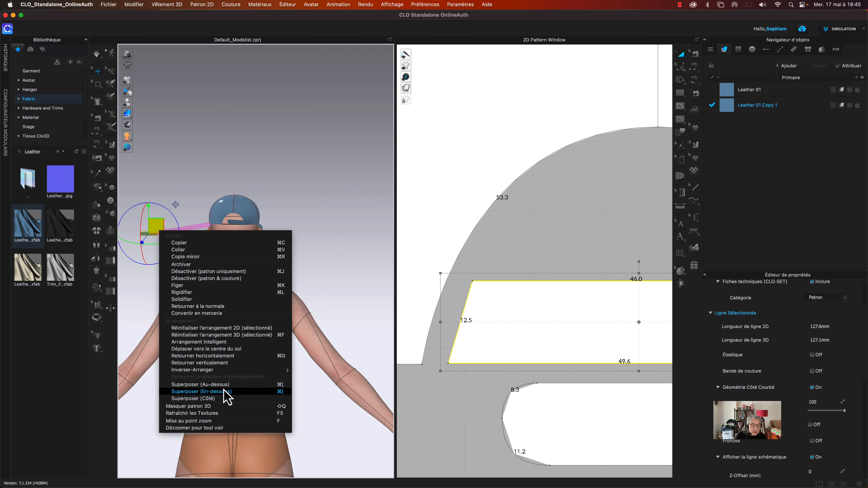
left_click(219, 392)
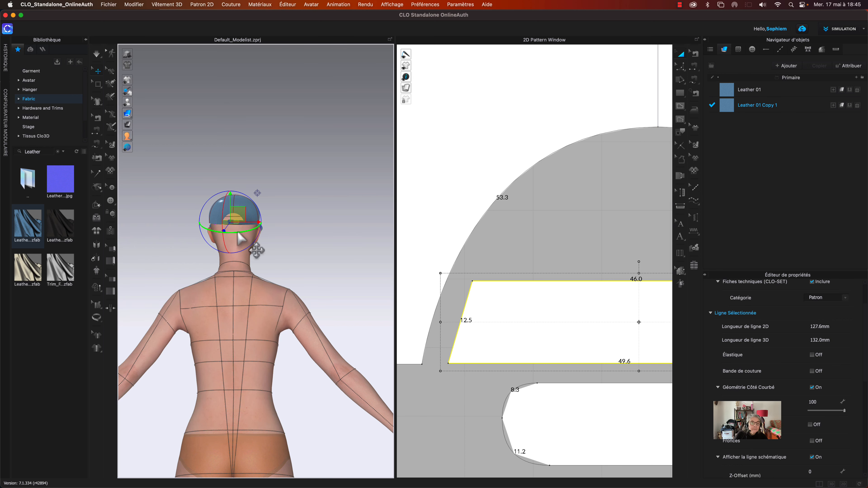
scroll(241, 238, "up", 5)
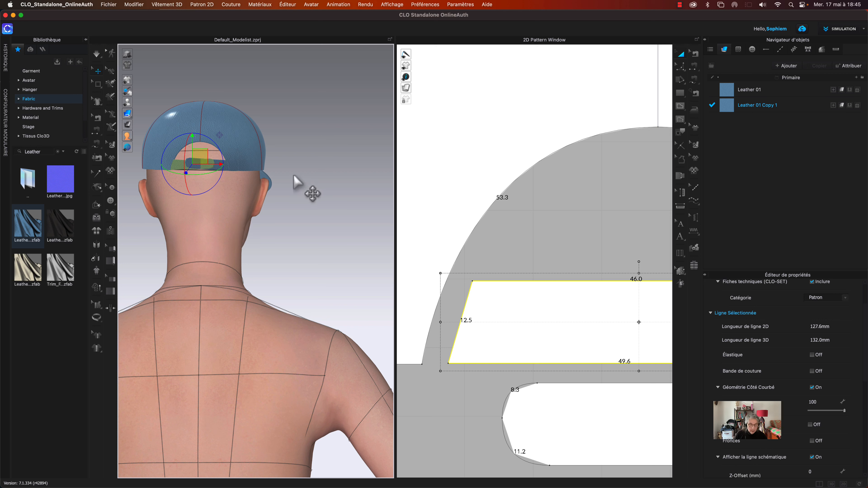
Run the simulation and pull the two strap ends so the mirrored strap lies outside the other across the back opening
key("space")
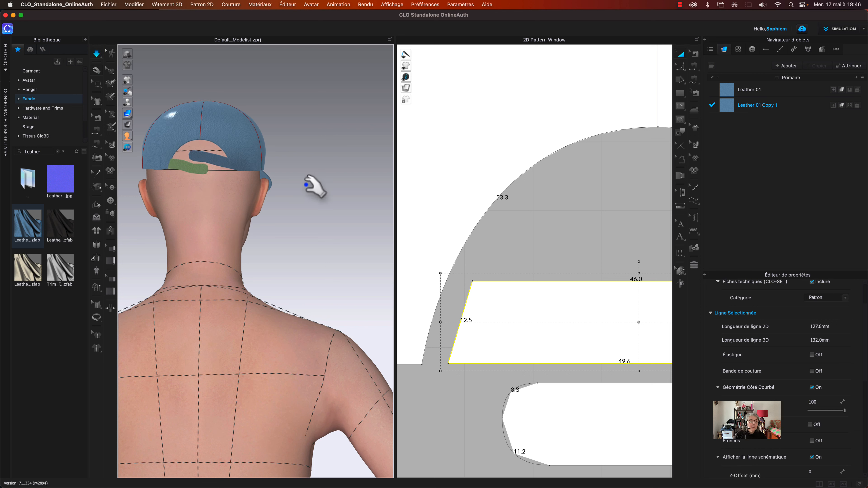
left_click_drag(193, 171, 210, 170)
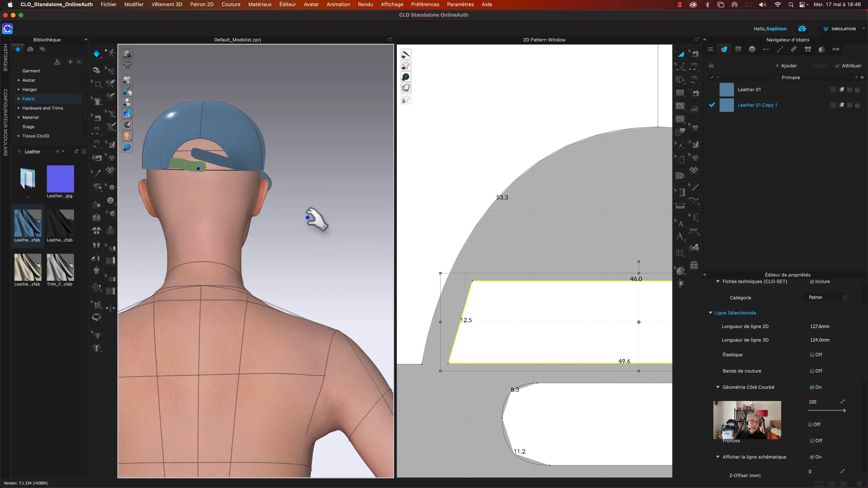
right_click_drag(310, 217, 280, 236)
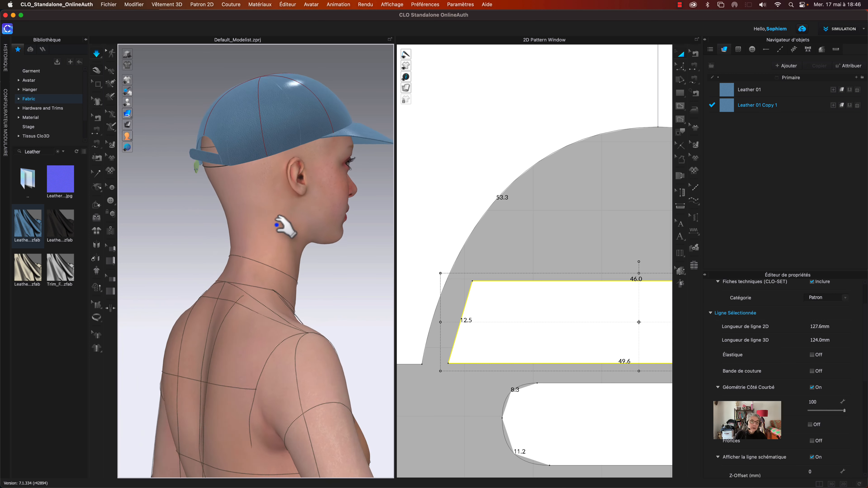
left_click(193, 159)
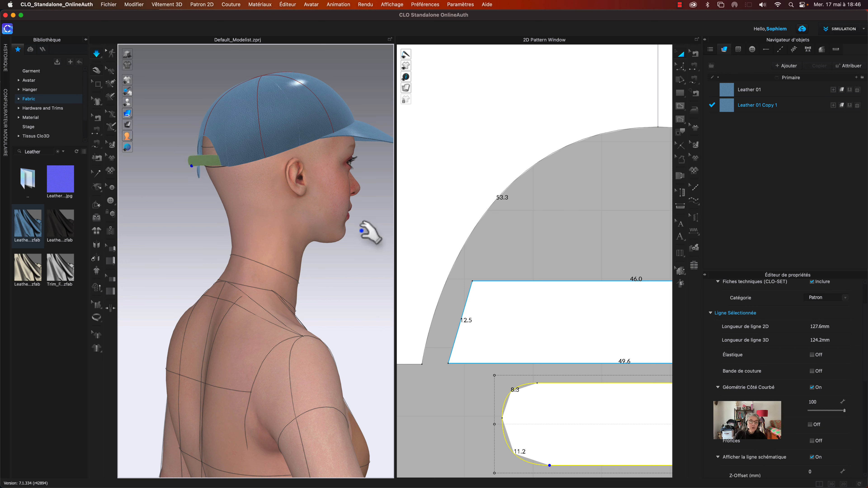
Deselect the strap and add a new fabric to the object list
left_click(629, 225)
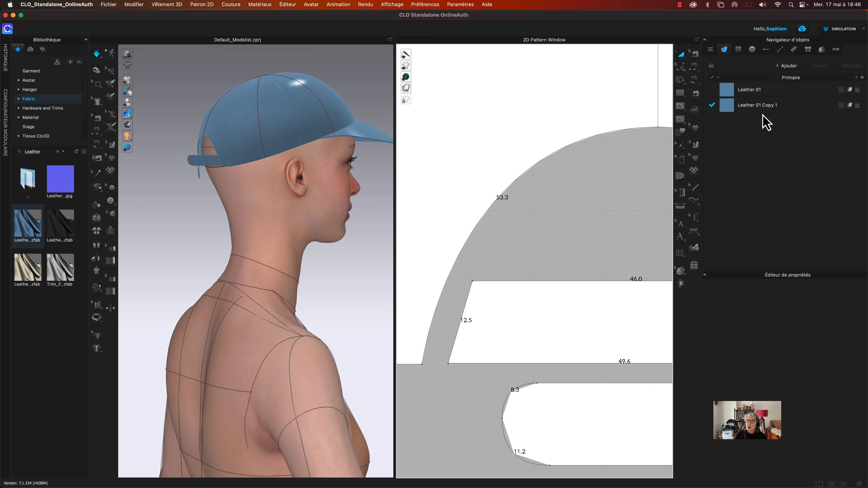
left_click(785, 66)
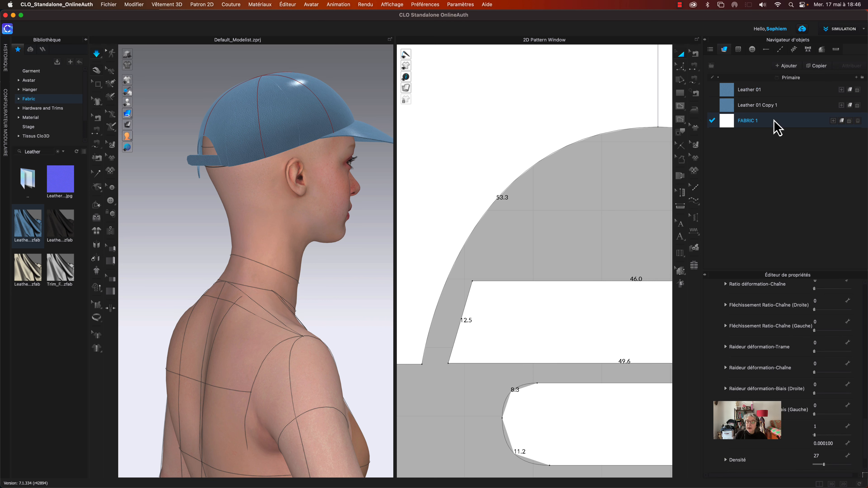
Clear the Leather filter in the fabric library, try searching for "Tri", and reset the search to list all fabrics
left_click(57, 153)
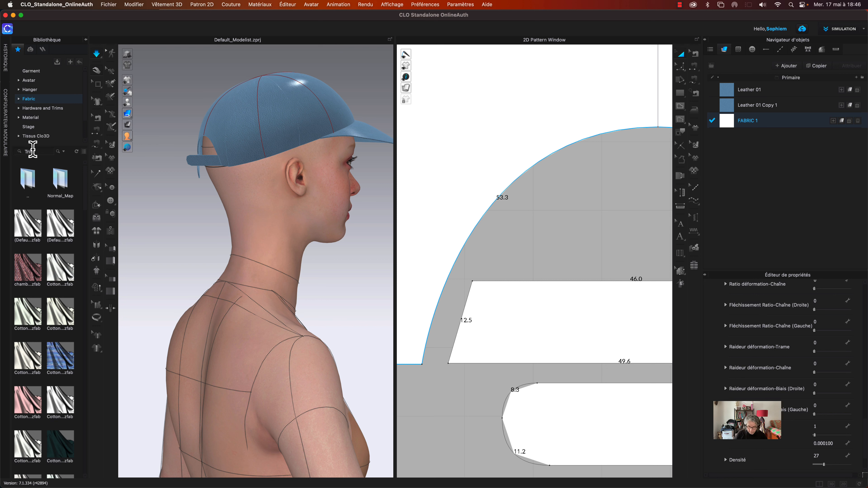
type("Tri")
key("Return")
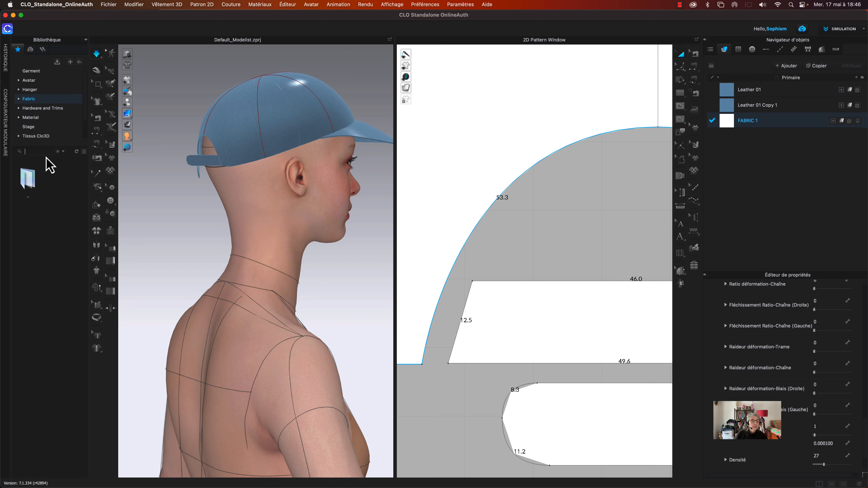
left_click(57, 151)
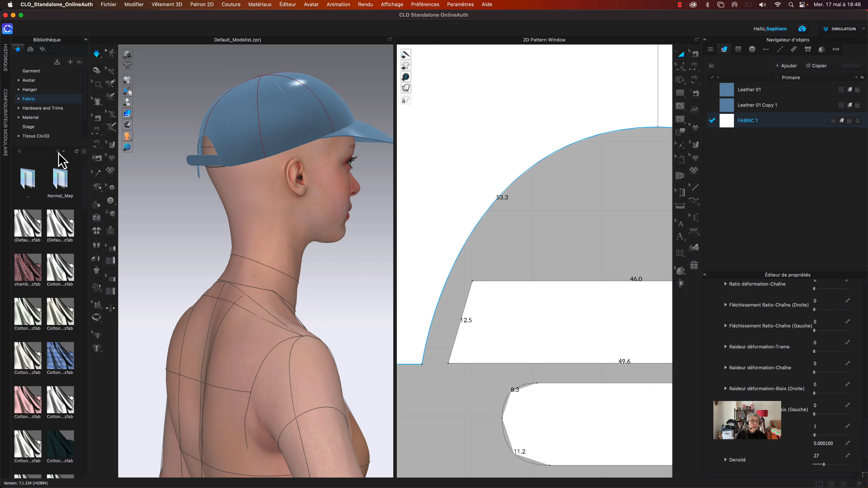
Find the Trim_Fusible_Rigid fabric in the library and load it into the new FABRIC 1 entry
left_click_drag(86, 187, 86, 237)
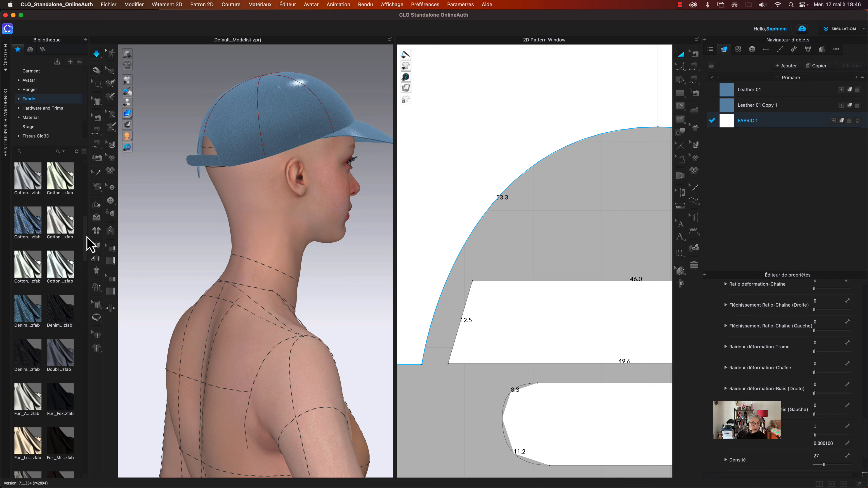
left_click_drag(86, 237, 85, 253)
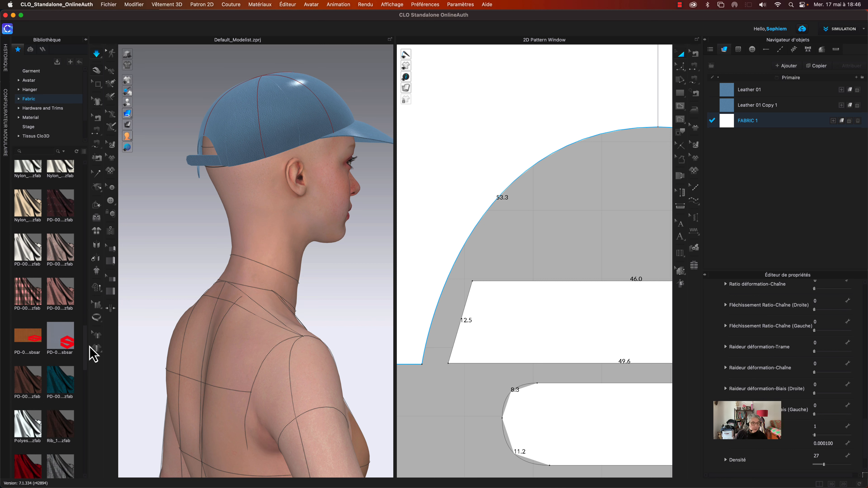
scroll(86, 373, "down", 5)
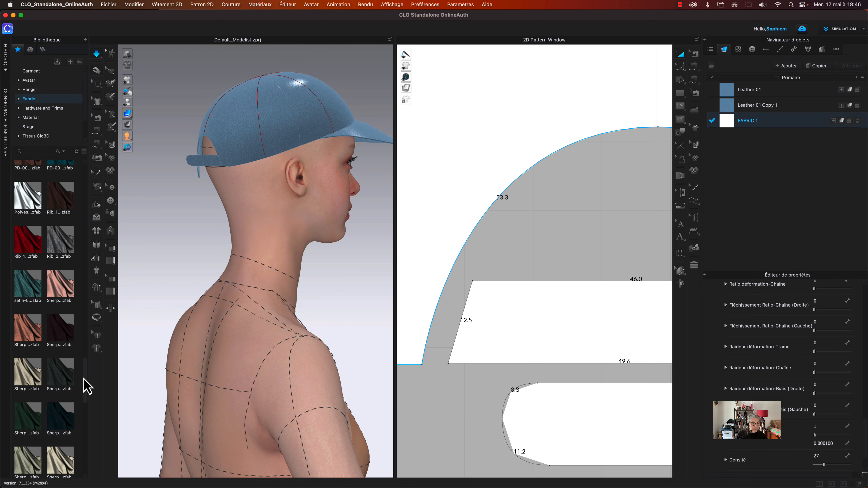
left_click_drag(84, 380, 87, 422)
scroll(88, 428, "down", 5)
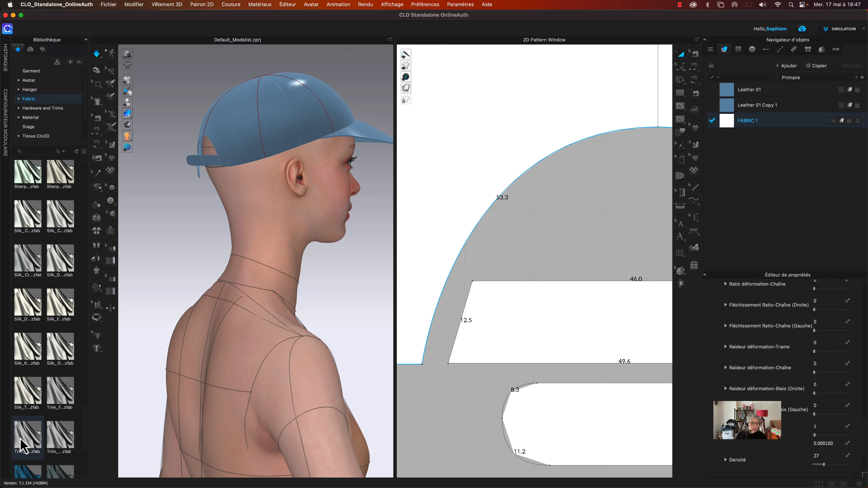
left_click_drag(21, 440, 731, 124)
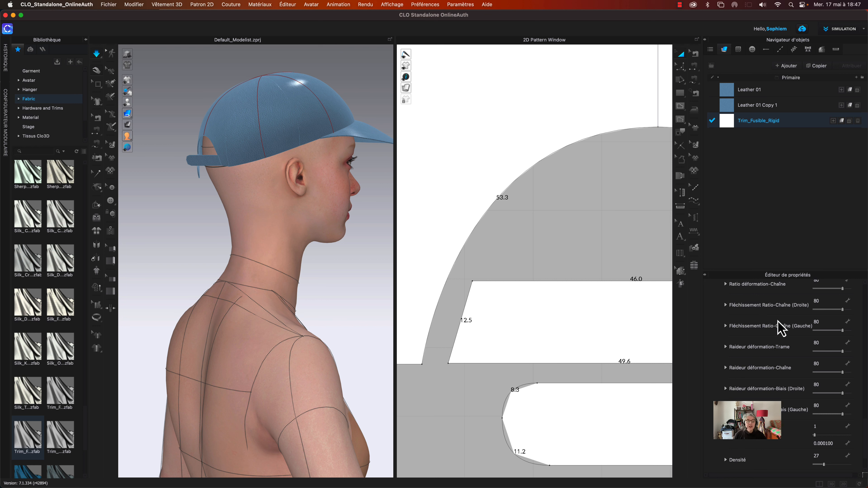
Set Étirement-Trame, Étirement-Chaîne and both Cisaillement values (Droite and Gauche) of the Trim_Fusible_Rigid fabric to 100
scroll(782, 329, "up", 10)
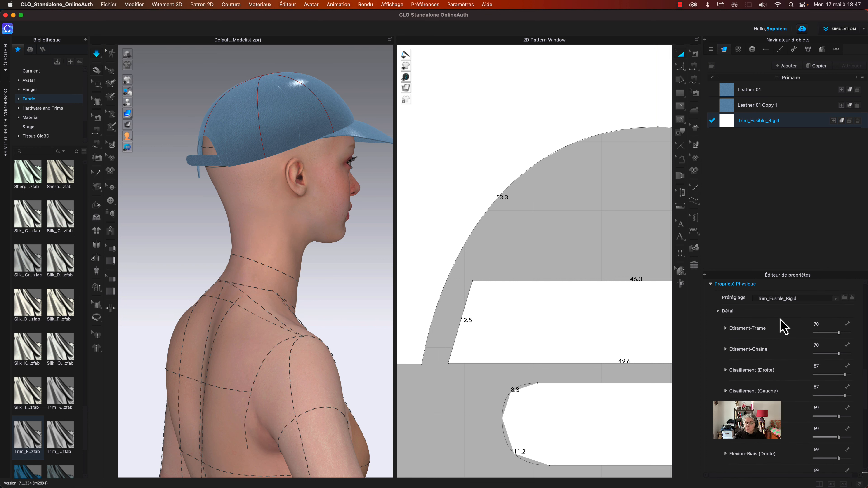
scroll(782, 330, "up", 5)
scroll(782, 331, "down", 10)
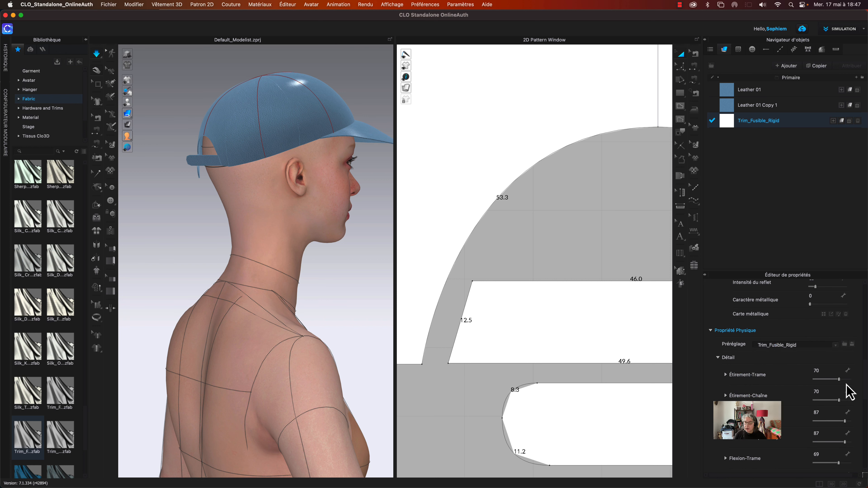
left_click_drag(840, 381, 858, 386)
left_click(850, 401)
left_click(850, 421)
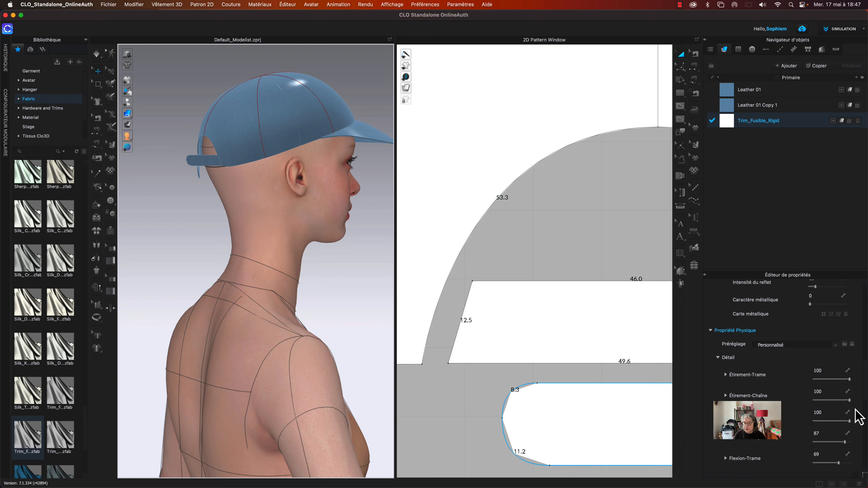
left_click_drag(846, 442, 851, 442)
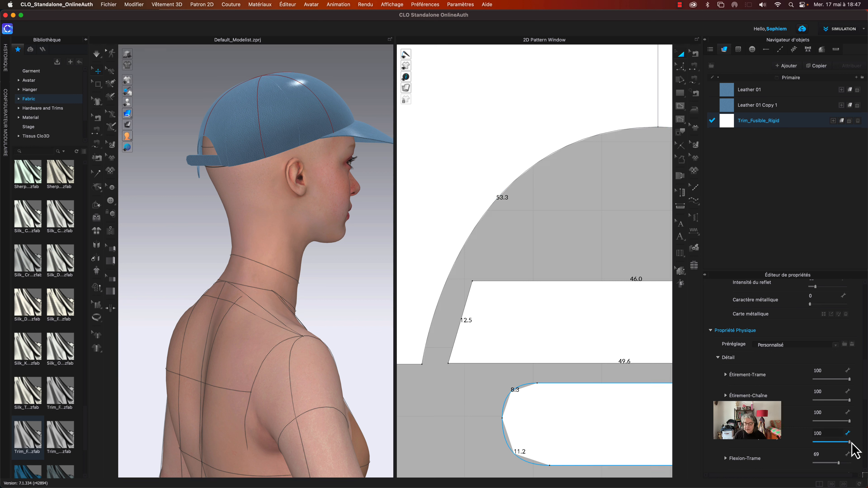
Set Flexion-Trame, Flexion-Chaîne and both Flexion-Biais values (Droite and Gauche) of the Trim_Fusible_Rigid fabric to 100
scroll(745, 442, "down", 2)
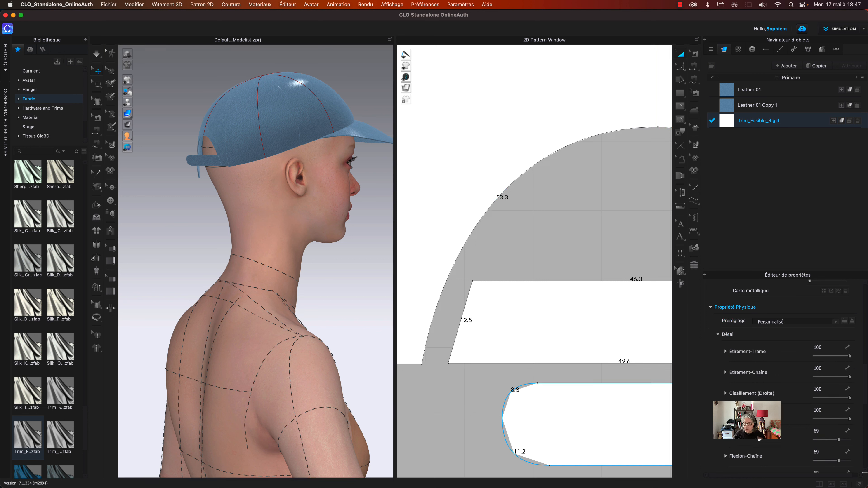
left_click_drag(839, 440, 867, 446)
scroll(839, 363, "down", 8)
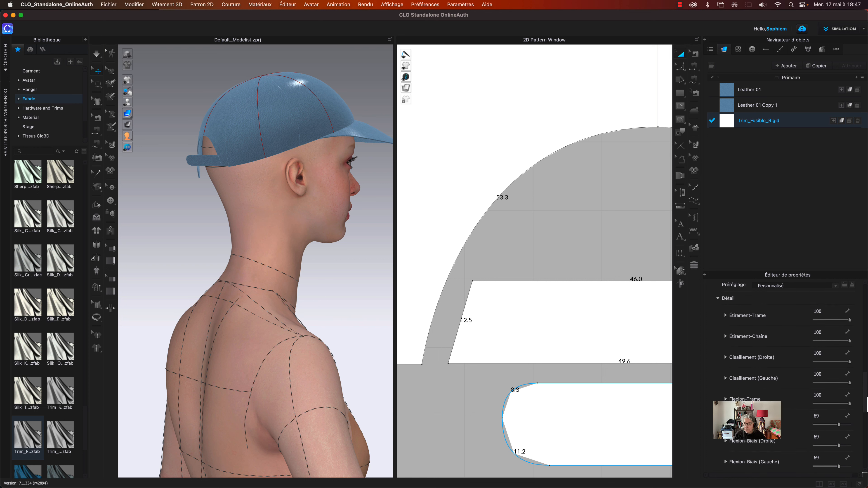
left_click(840, 372)
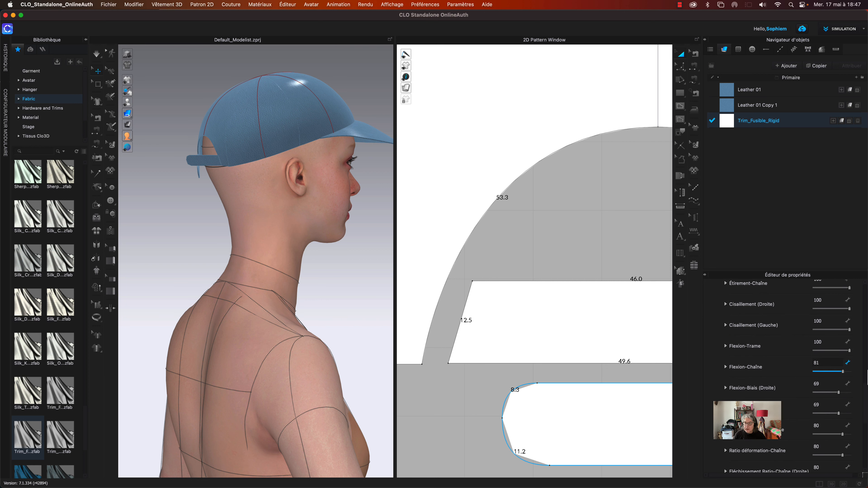
left_click_drag(840, 393, 867, 397)
left_click(847, 414)
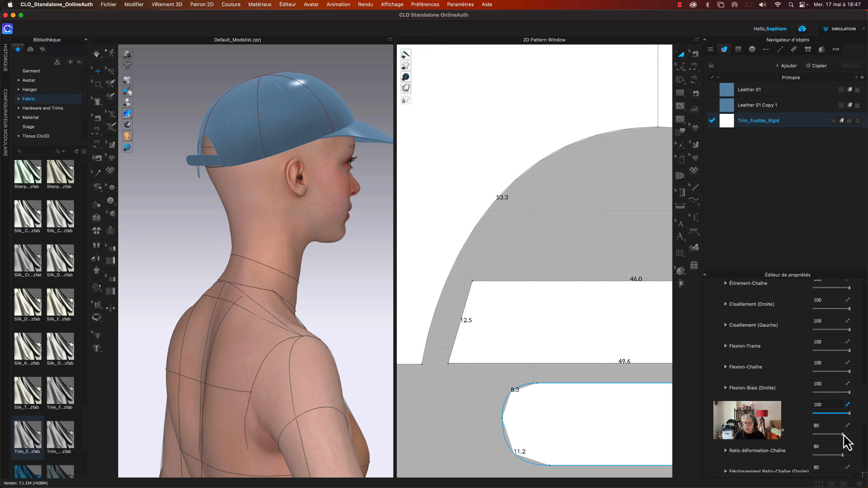
Set both Ratio déformation, both Fléchissement Ratio-Chaîne, and the Raideur déformation-Trame and -Chaîne values to 100, and collapse the physical details
left_click_drag(844, 433, 865, 435)
scroll(866, 404, "down", 5)
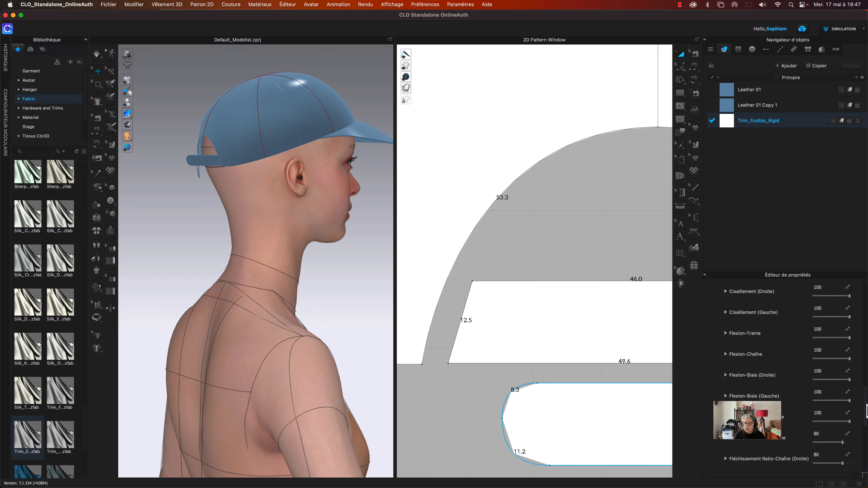
left_click_drag(843, 373, 855, 375)
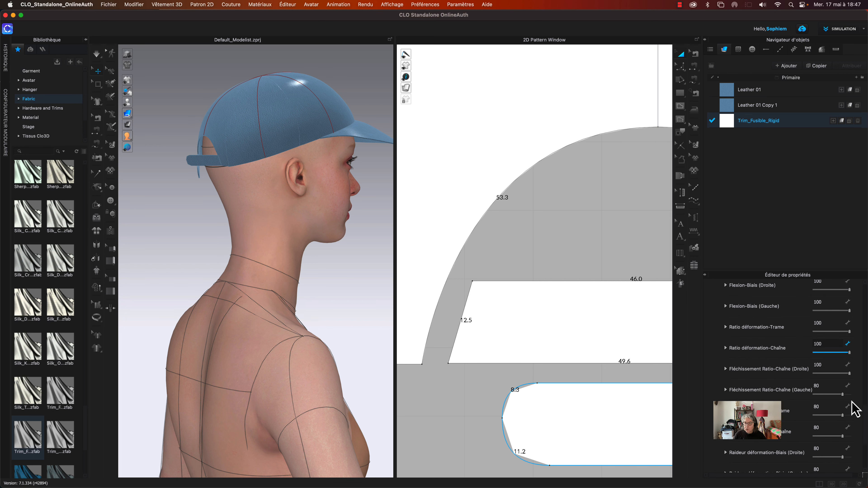
left_click_drag(844, 396, 855, 438)
scroll(859, 424, "down", 5)
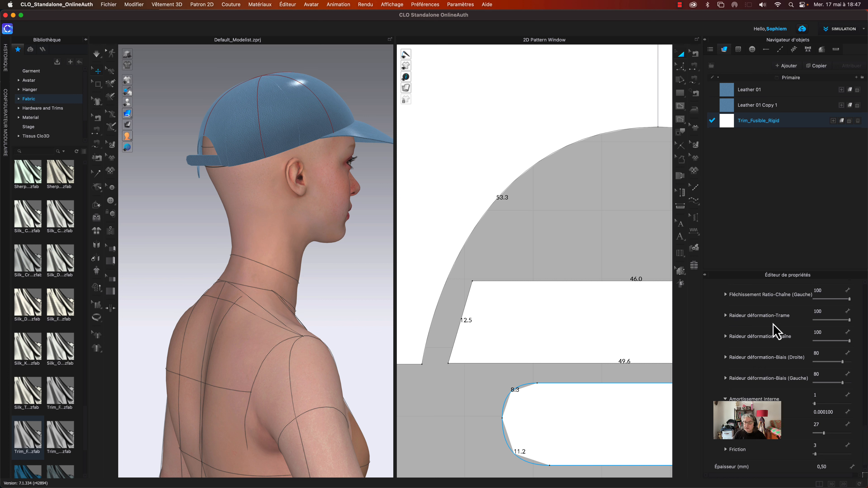
scroll(776, 359, "up", 10)
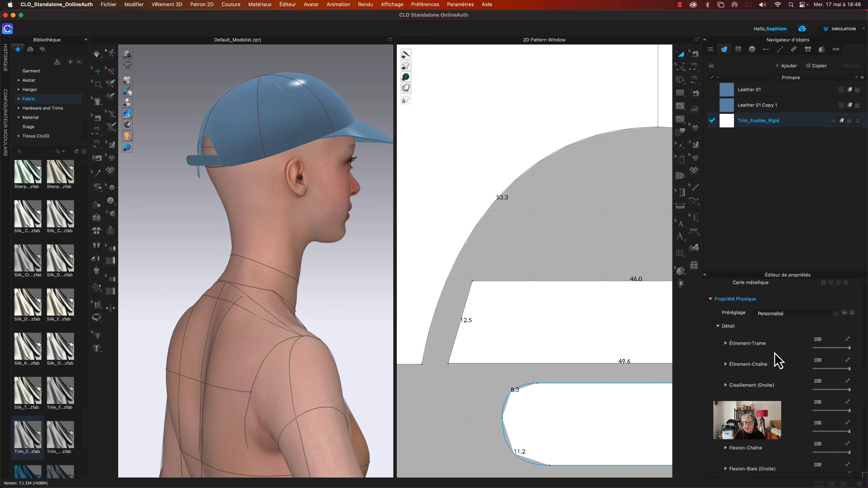
left_click(719, 326)
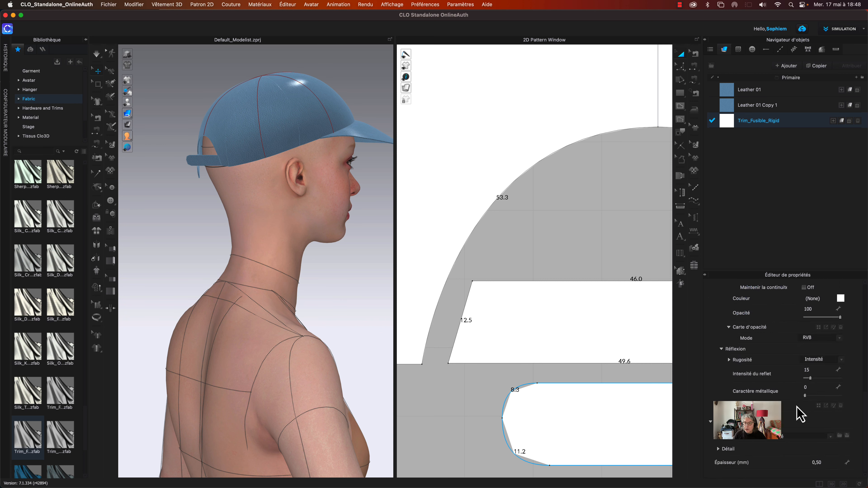
Change the Trim_Fusible_Rigid fabric's colour to the dark blue Blue 8
left_click(841, 300)
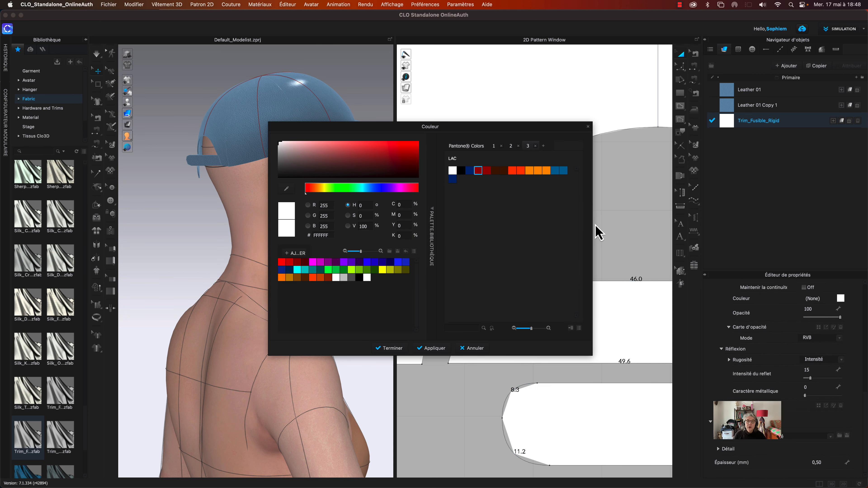
left_click(471, 171)
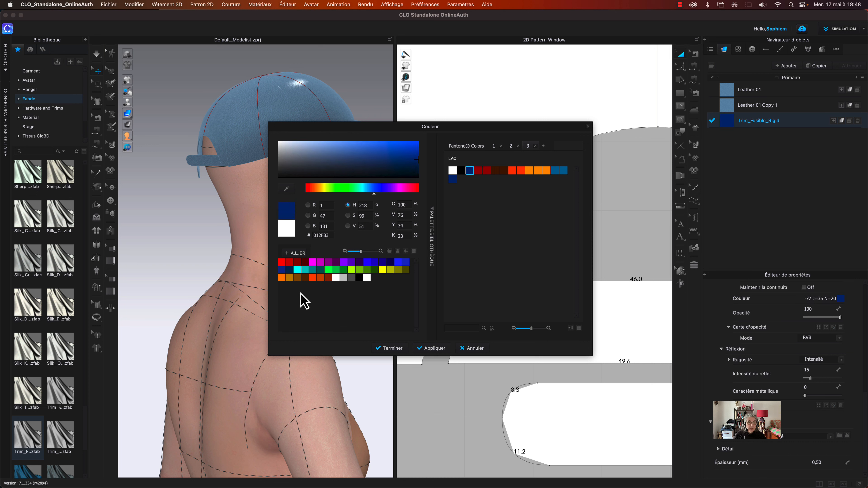
left_click(289, 270)
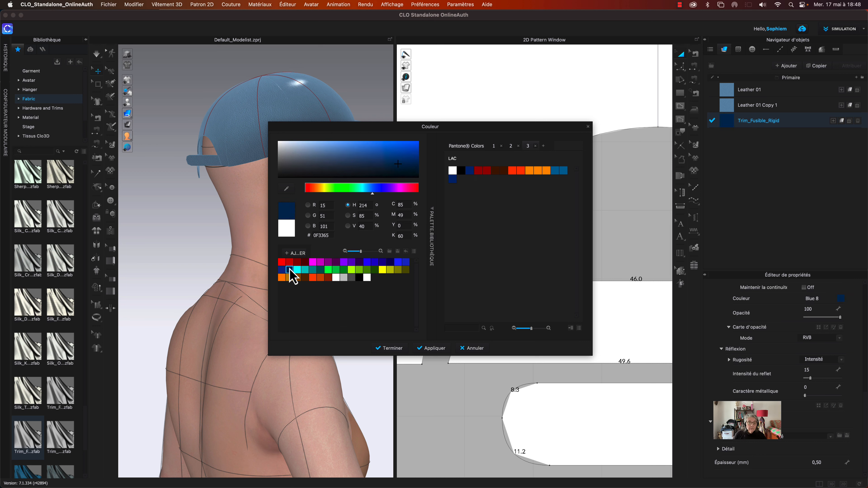
left_click(397, 349)
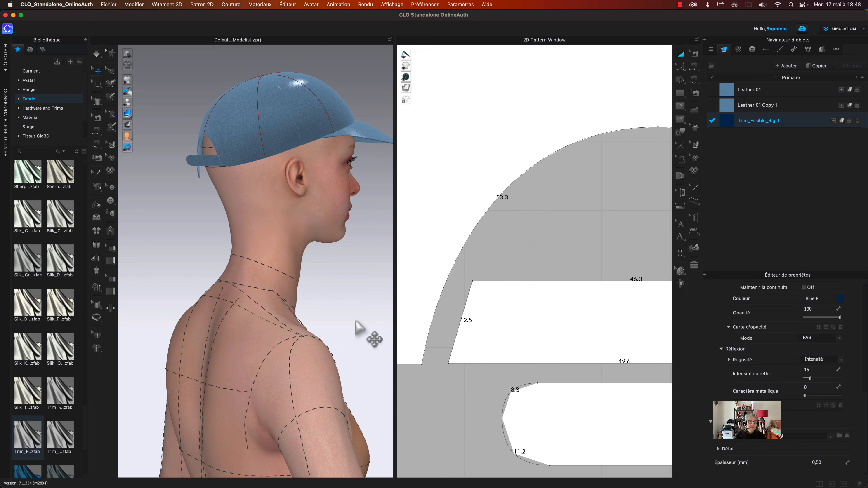
Assign the Trim_Fusible_Rigid fabric to both back straps of the cap and deselect them
left_click(591, 345)
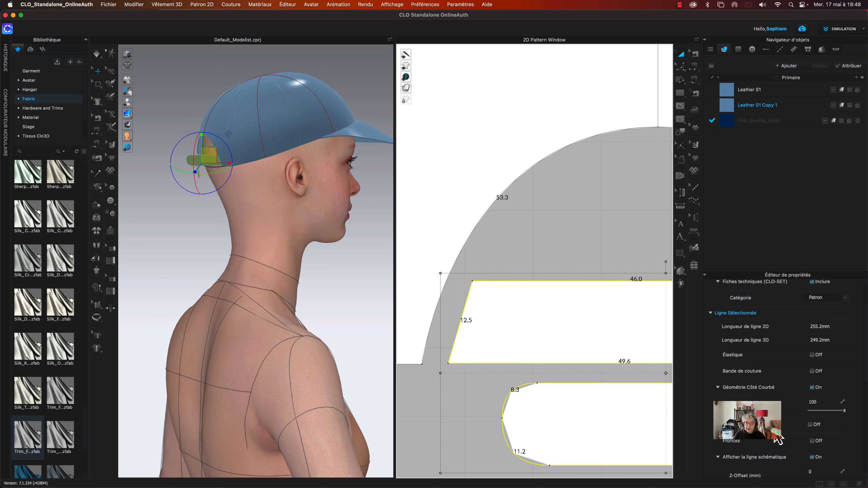
scroll(783, 431, "down", 10)
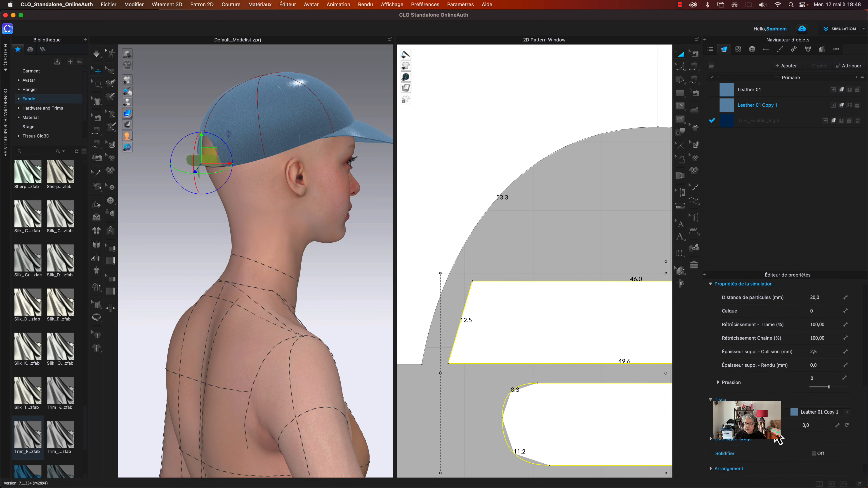
left_click(797, 394)
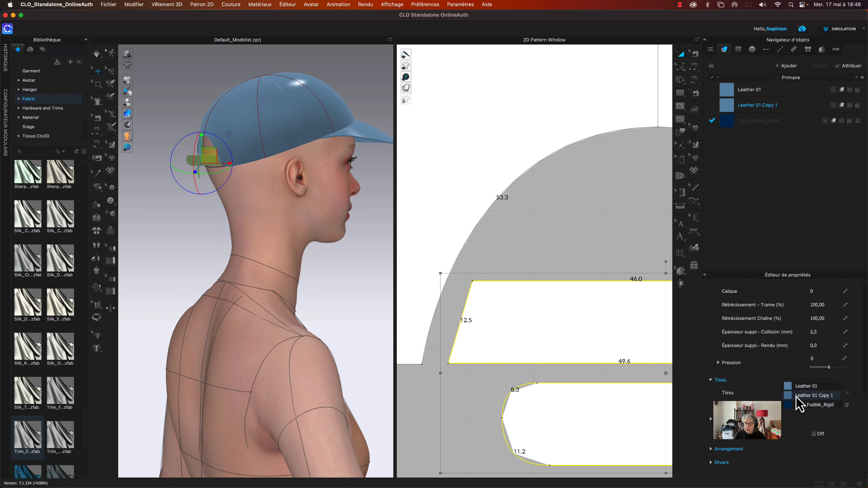
left_click(807, 405)
left_click(360, 295)
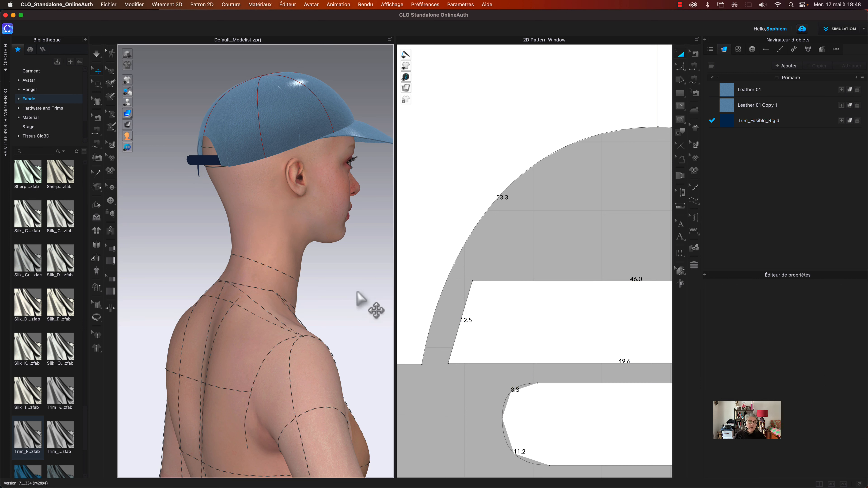
Set the thickness of the Trim_Fusible_Rigid fabric to 2 mm
left_click(737, 123)
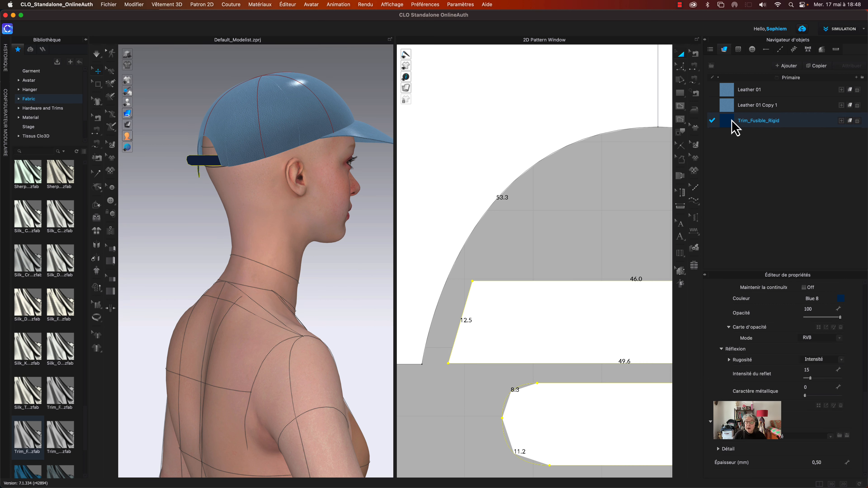
left_click(815, 462)
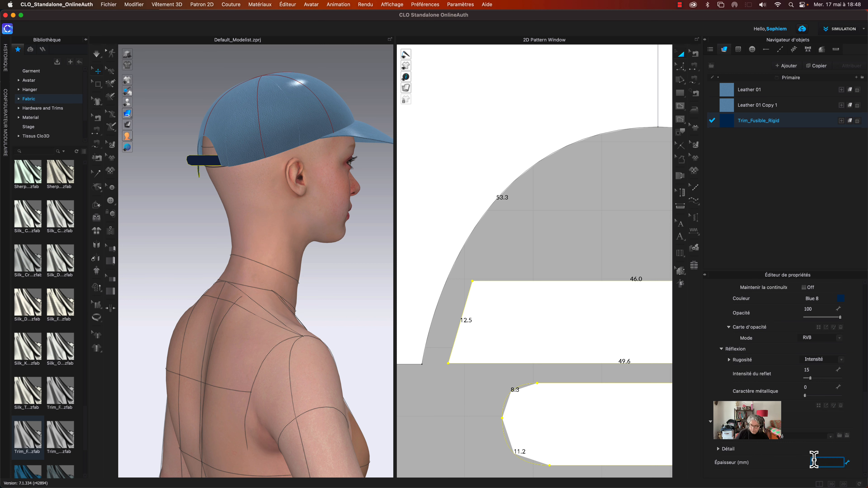
type("2")
key("Return")
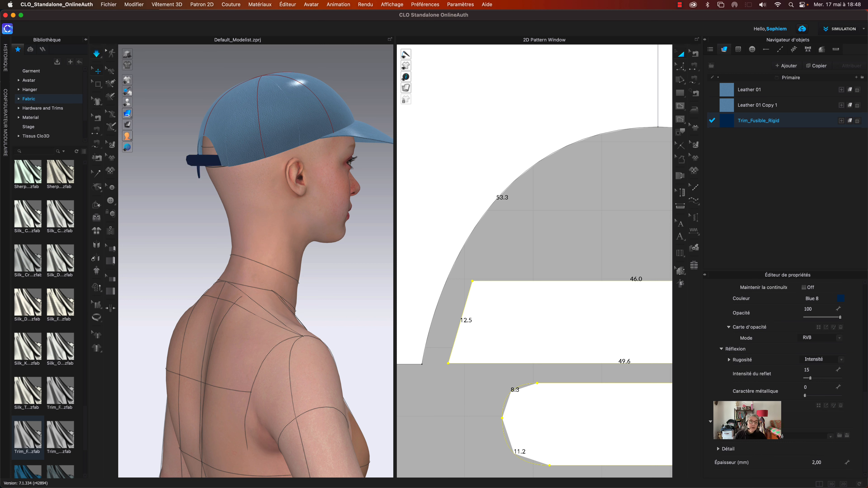
Pull the two straps on the avatar during the simulation so that they overlap in the cap's back opening
right_click_drag(207, 243, 245, 239)
left_click(288, 193)
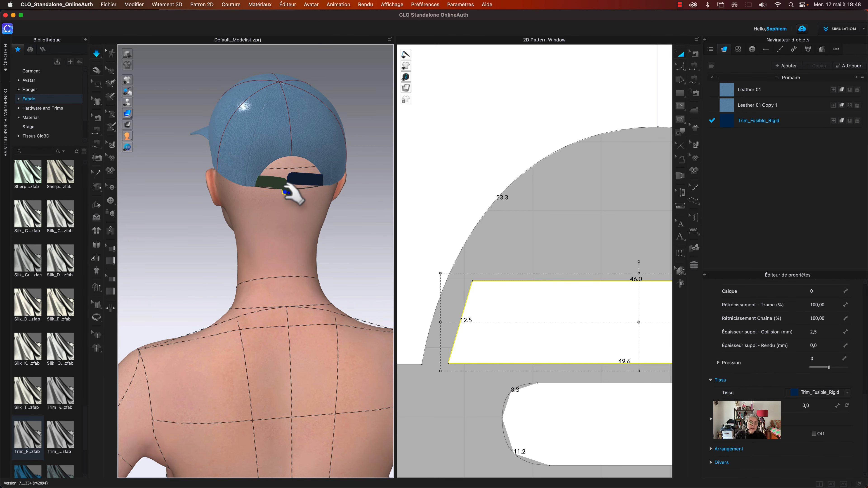
mouse_move(285, 193)
left_mouse_down()
mouse_move(274, 182)
mouse_move(293, 185)
mouse_move(297, 202)
mouse_move(290, 172)
mouse_move(297, 188)
left_mouse_up()
right_click_drag(332, 212, 312, 210)
left_click_drag(279, 184, 278, 218)
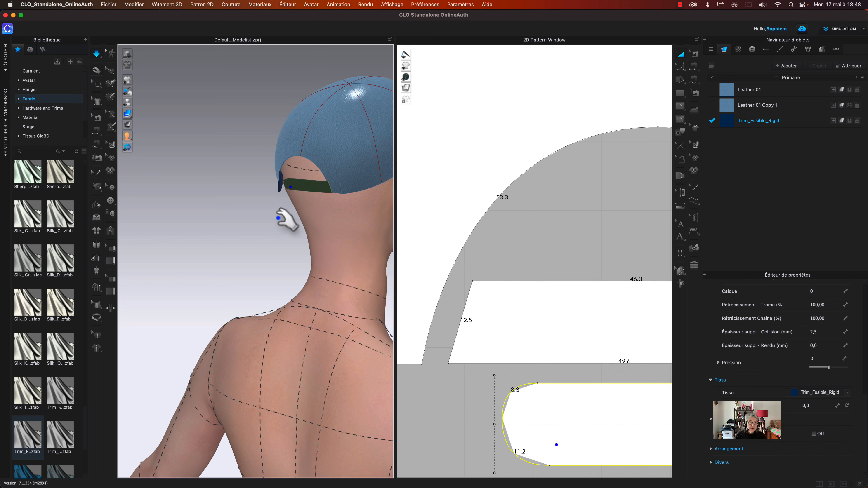
right_click_drag(281, 219, 300, 217)
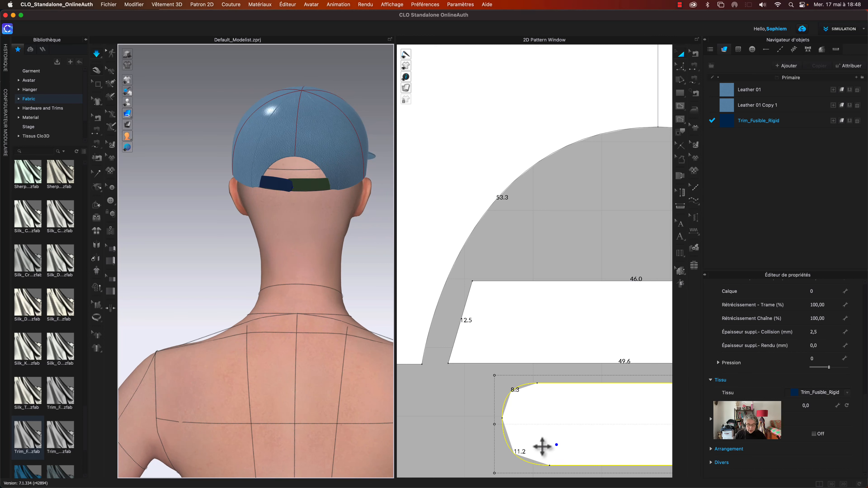
Lengthen the lower strap at its rounded end so its long edges measure about 49.4 and 51.2 mm
right_click_drag(549, 444, 495, 365)
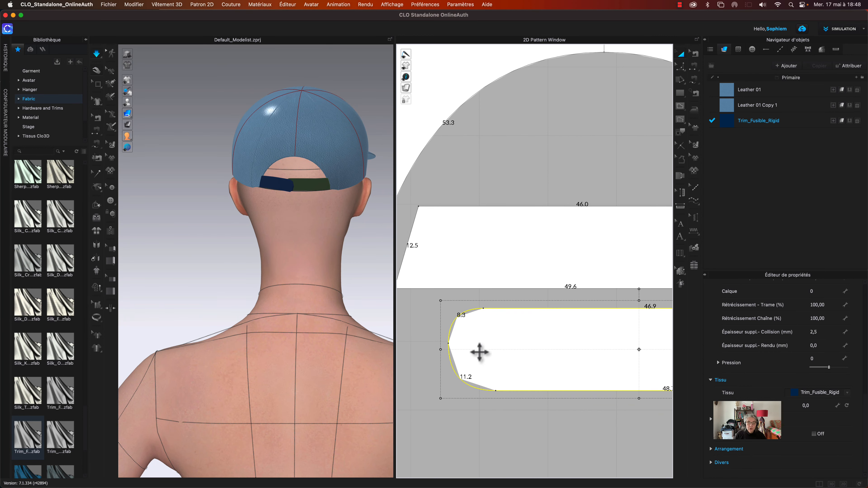
left_click_drag(439, 352, 420, 351)
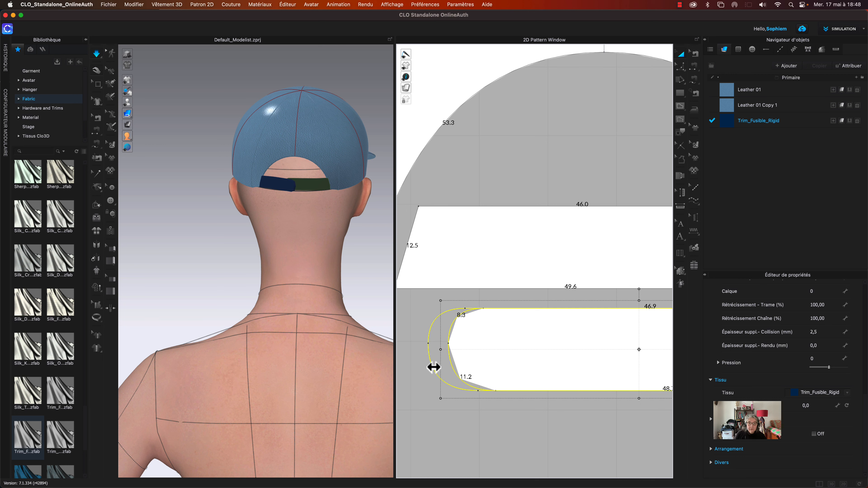
left_click(458, 249)
Lengthen the upper strap at its rounded end so its long edges measure about 47 and 50.7 mm
right_click_drag(523, 261, 364, 267)
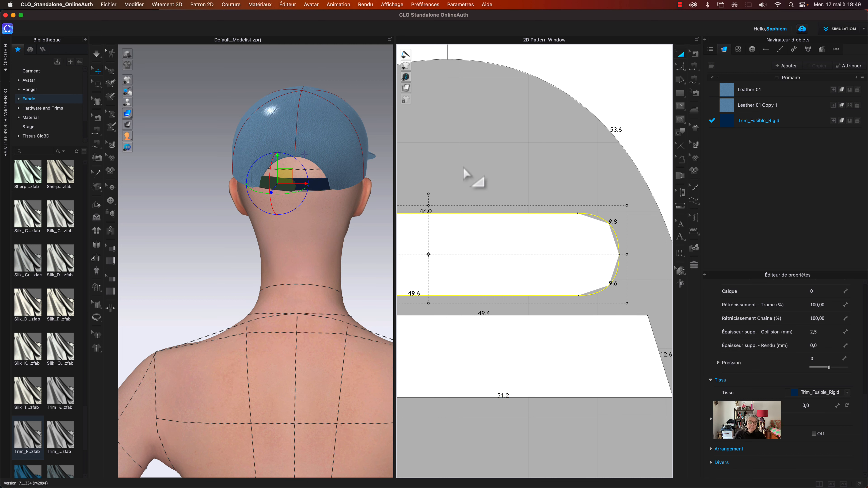
left_click(465, 178)
scroll(467, 196, "up", 1)
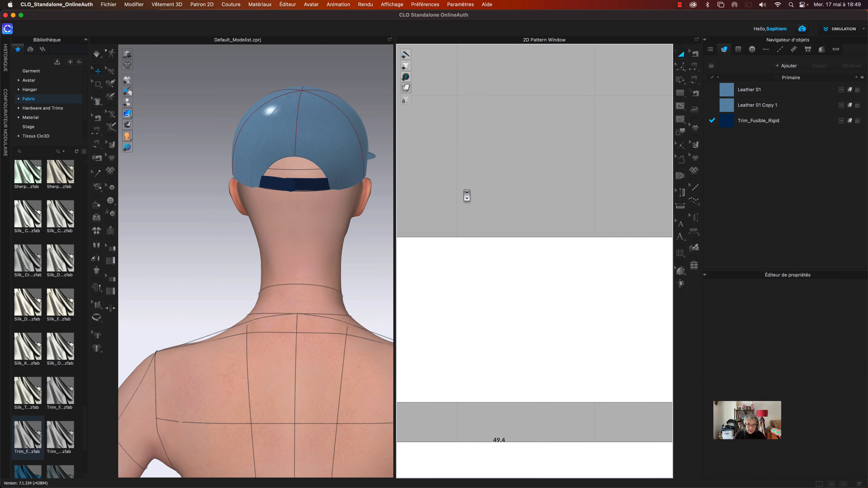
scroll(467, 195, "down", 5)
right_click_drag(465, 389, 559, 399)
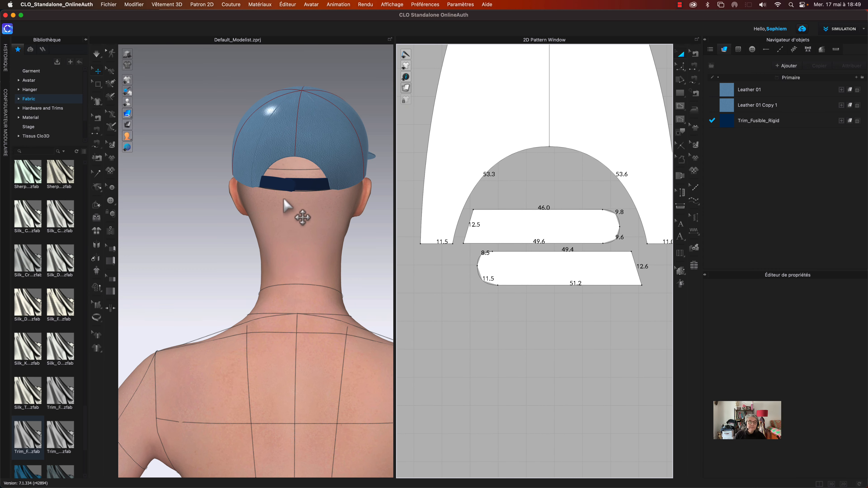
left_click(287, 192)
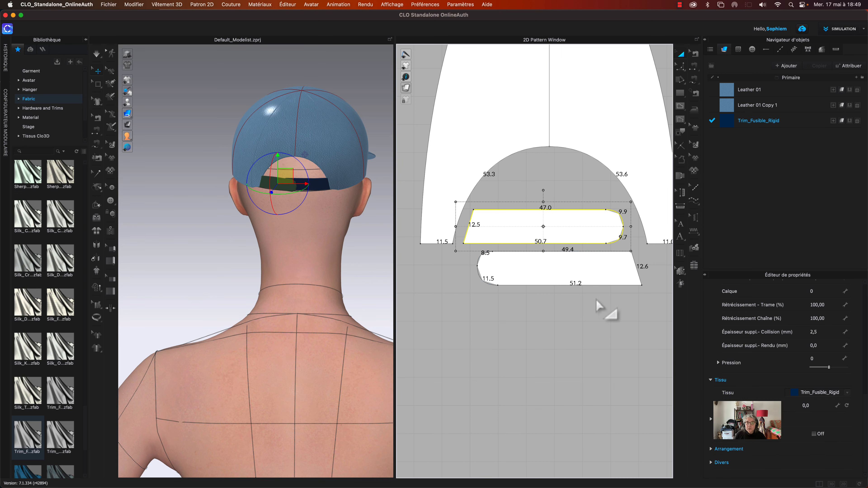
left_click(572, 320)
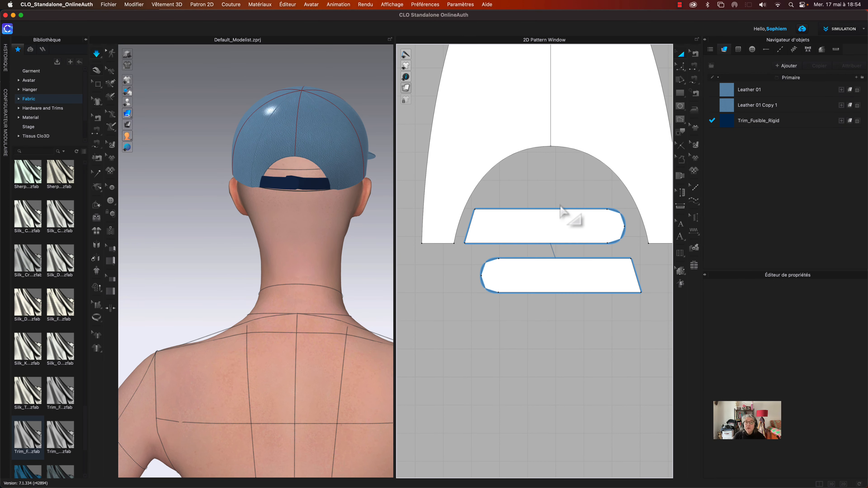
Create a 3 mm diameter circle midway across the upper strap's width, 13.6 mm from its rounded end
left_click(683, 109)
left_click(704, 119)
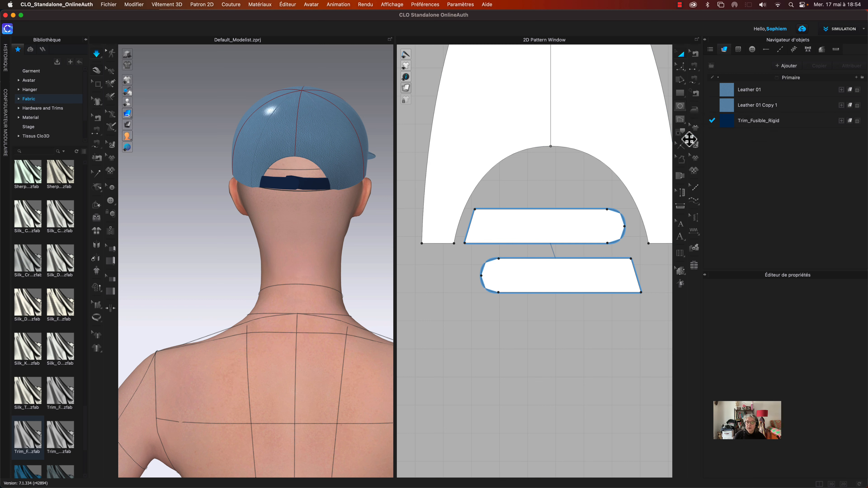
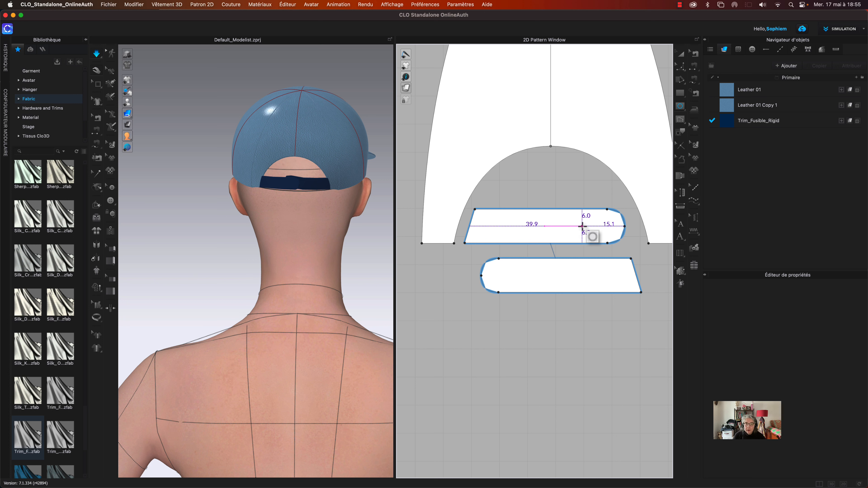
left_click(582, 225)
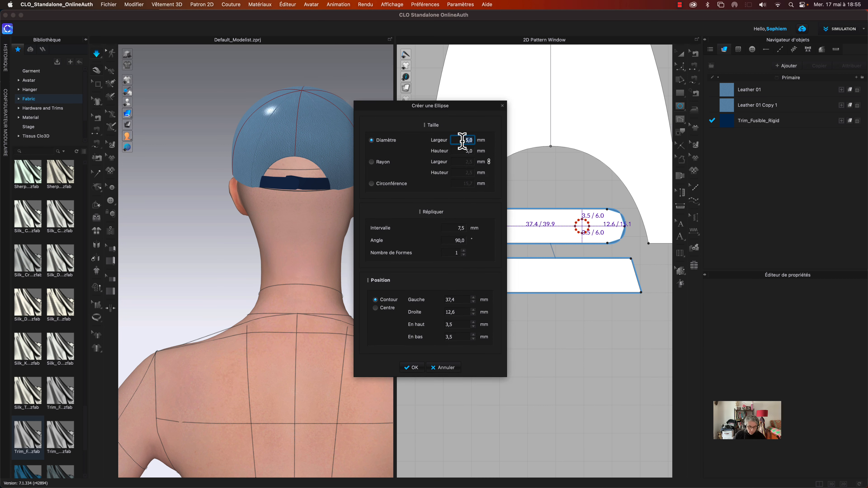
type("3")
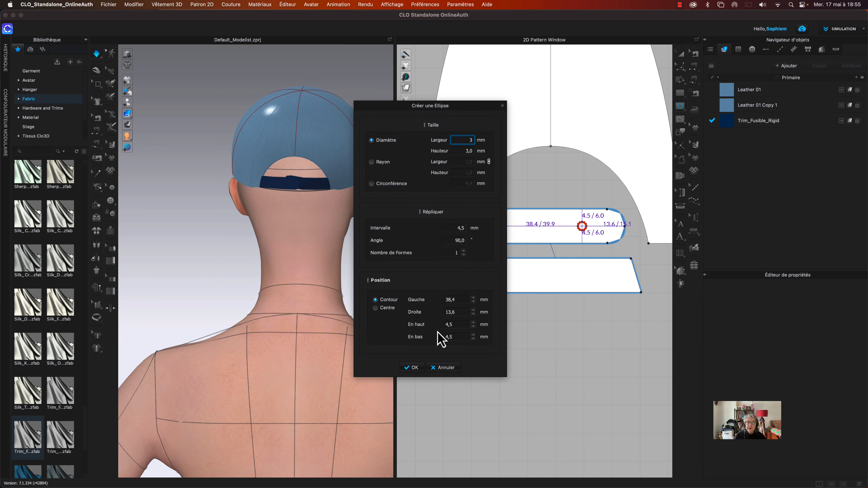
left_click(414, 367)
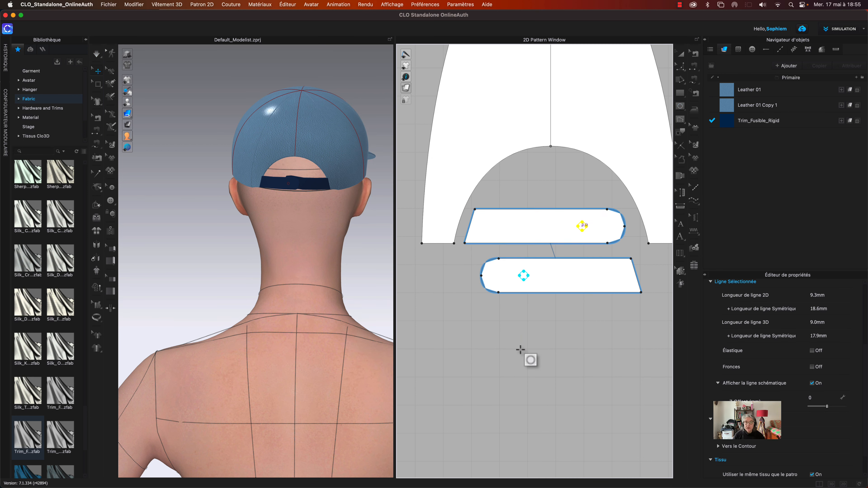
Paste three copies of the circle along the upper strap at a 7.4 mm interval, mirrored on the linked lower strap
left_click(561, 227)
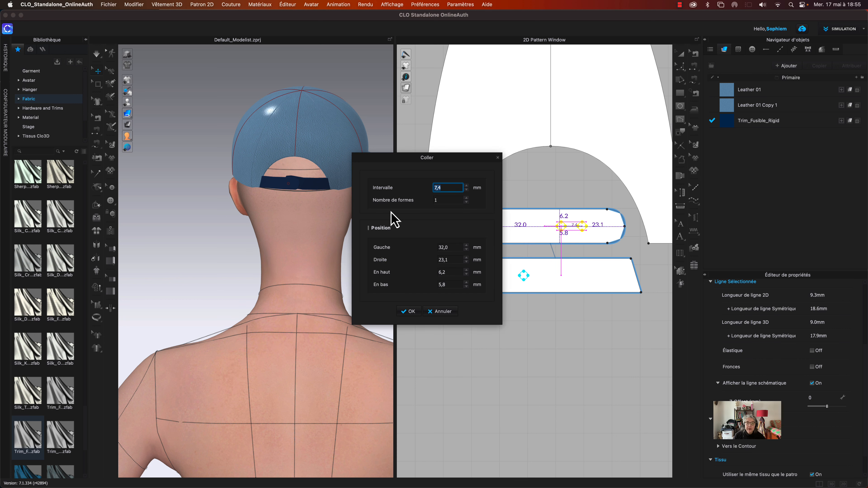
left_click(467, 199)
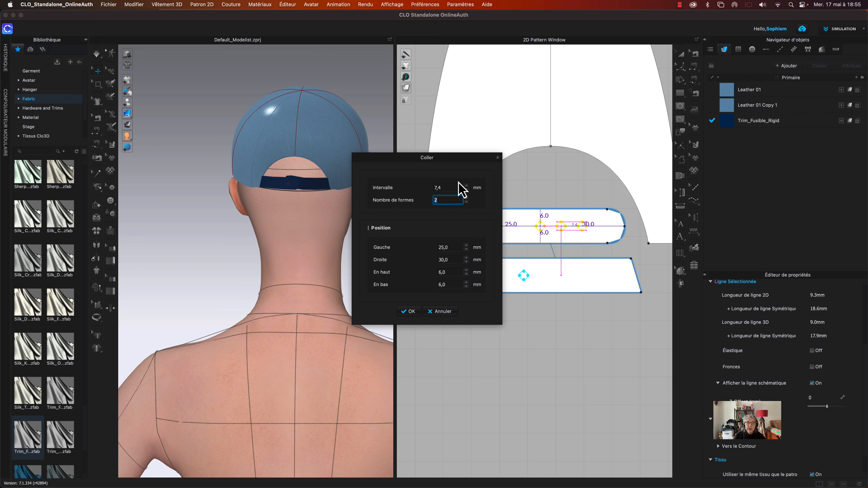
left_click_drag(483, 158, 423, 168)
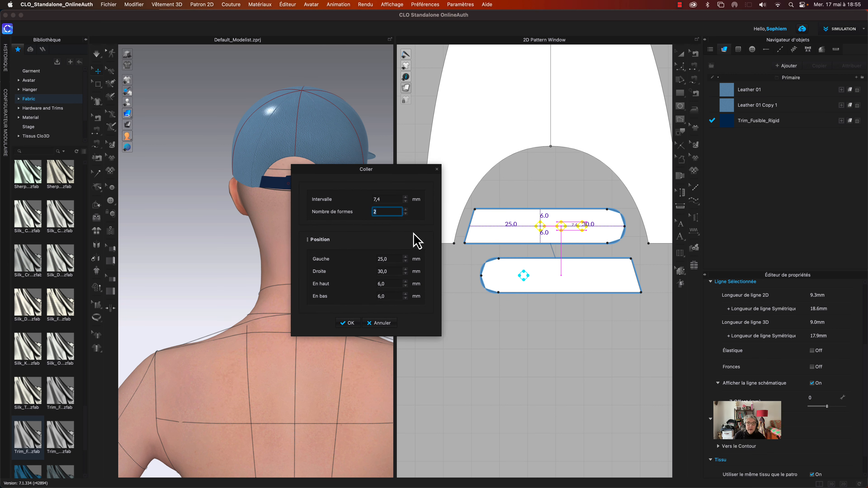
left_click(407, 210)
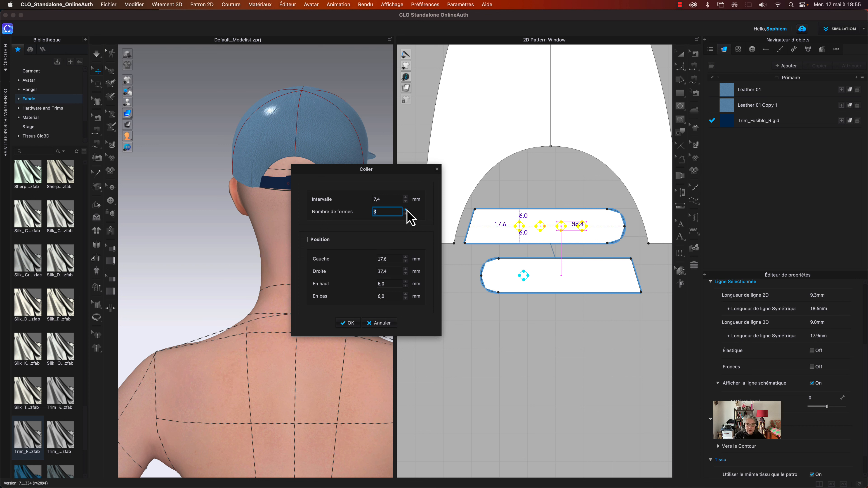
left_click(407, 210)
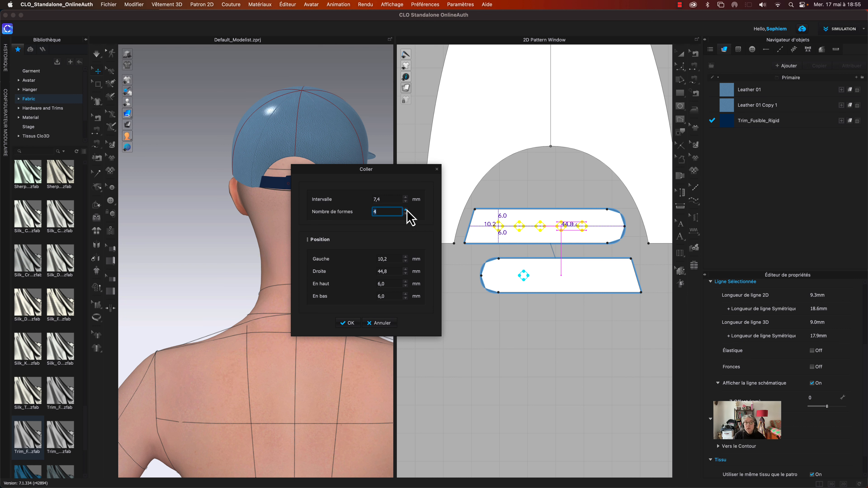
left_click(406, 214)
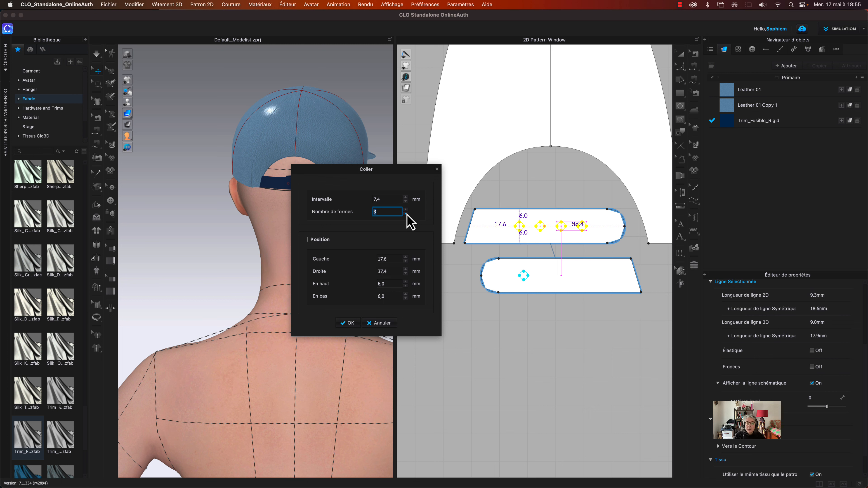
left_click(349, 323)
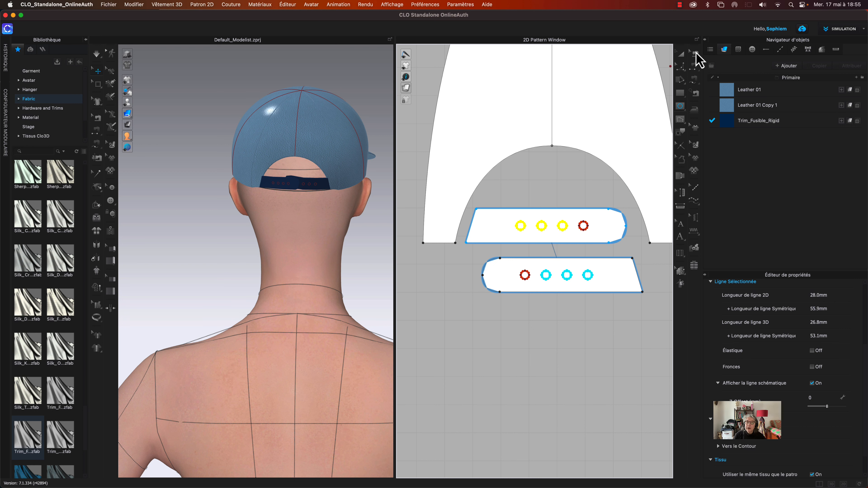
Remove the linked editing between the upper and lower straps
left_click(681, 54)
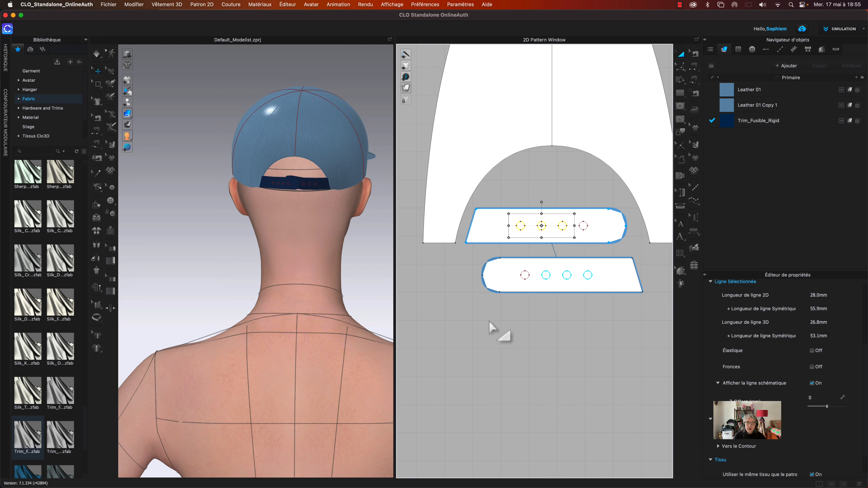
left_click(501, 279)
left_click(482, 220, "shift")
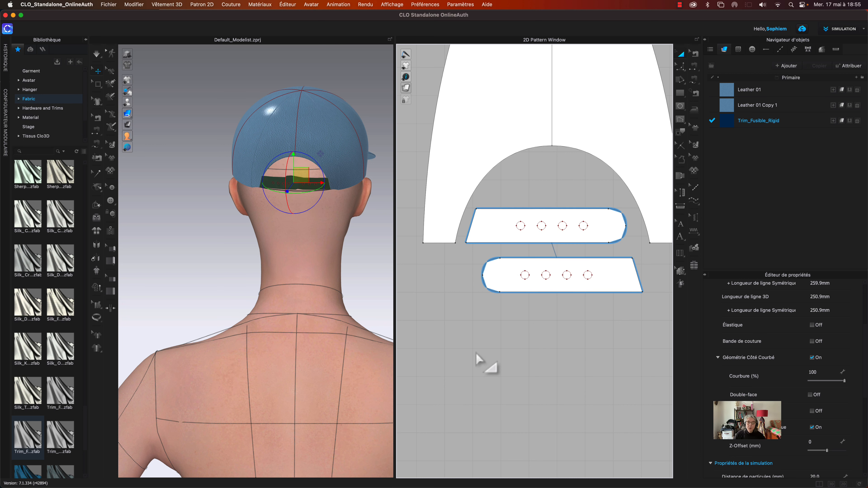
left_click(484, 360)
left_click(499, 275)
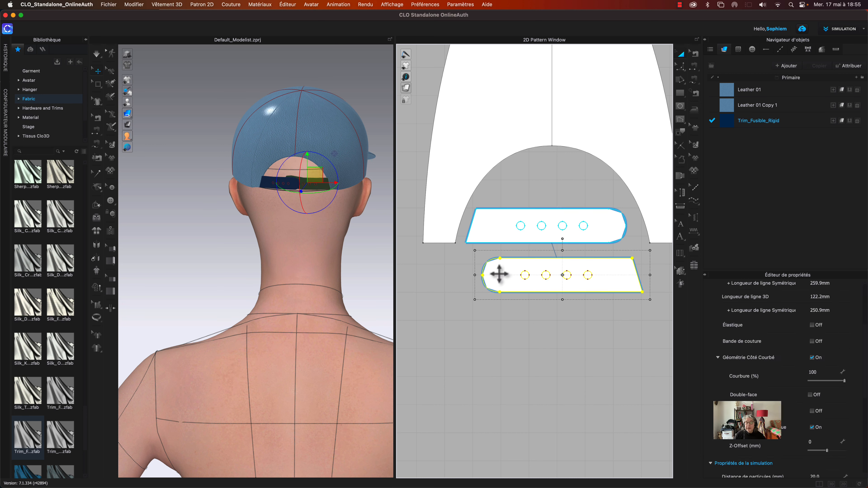
right_click(499, 275)
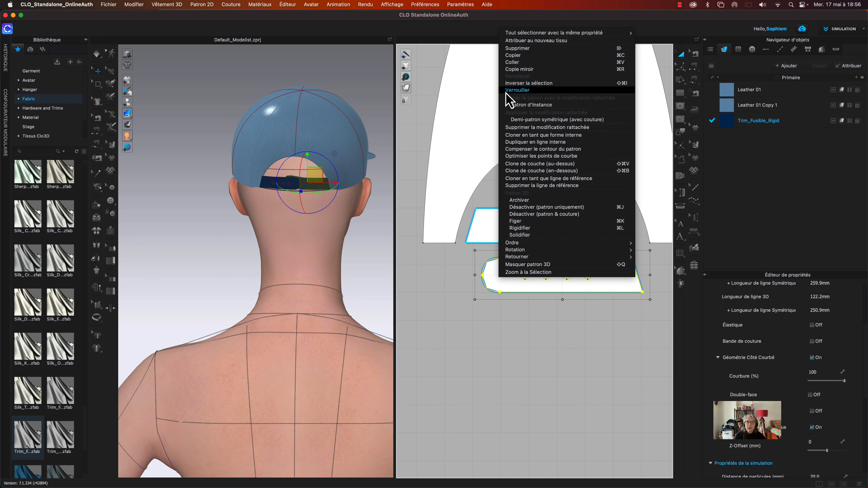
left_click(517, 128)
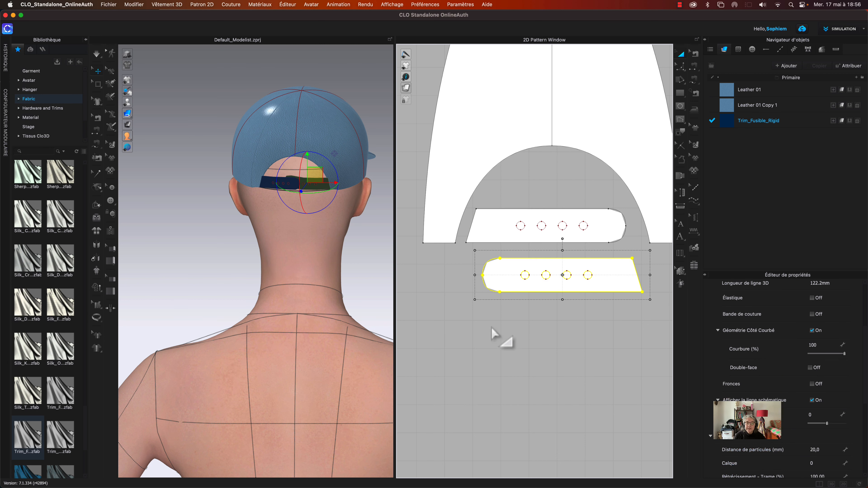
left_click(512, 336)
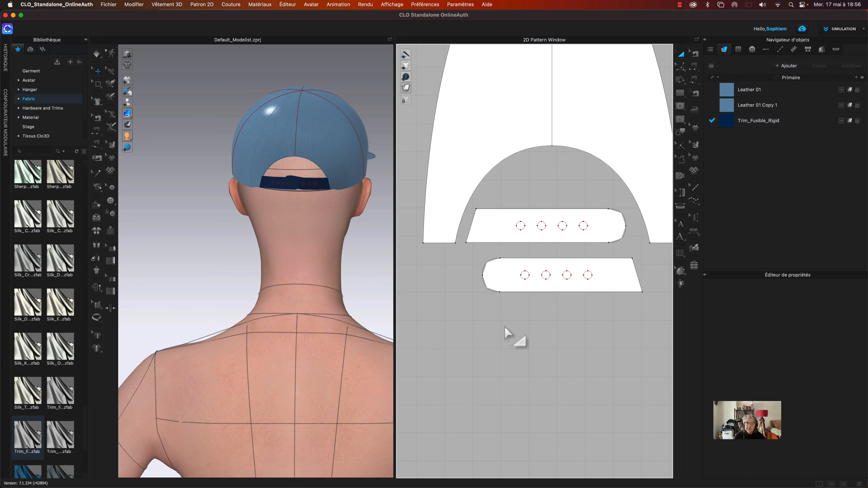
Convert the four circles on the upper strap into holes
left_click(522, 227)
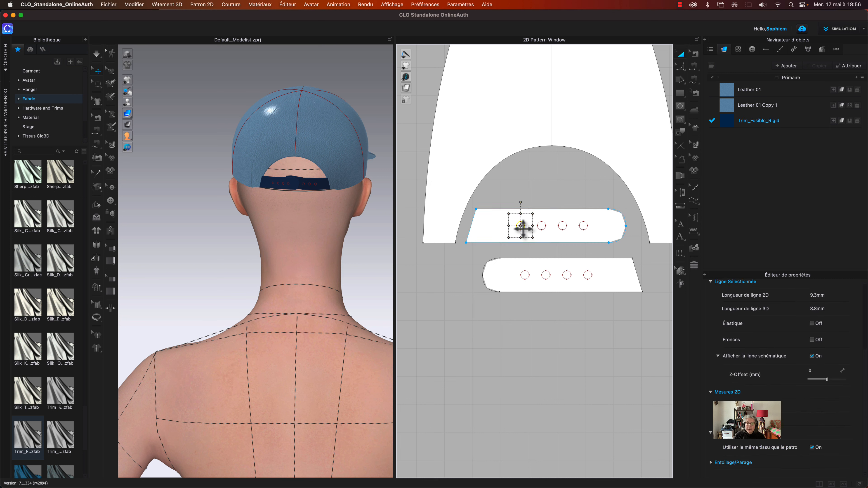
left_click(541, 225, "shift")
left_click(563, 226, "shift")
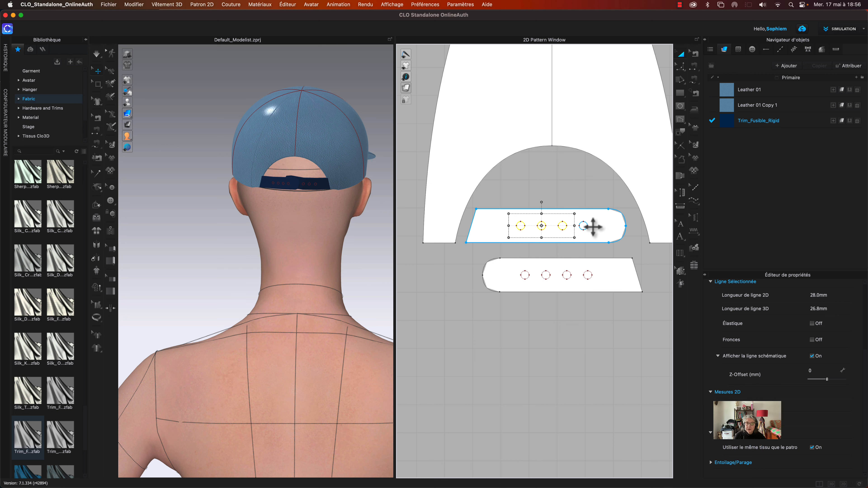
left_click(584, 226, "shift")
right_click(586, 227)
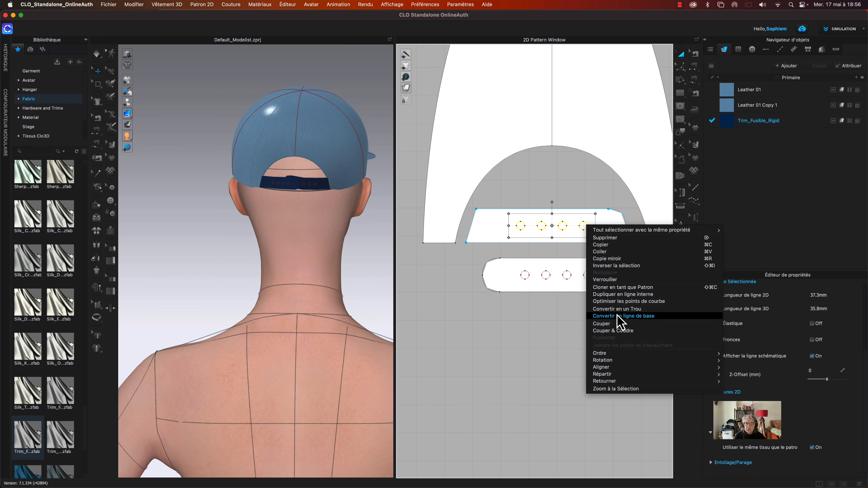
left_click(606, 310)
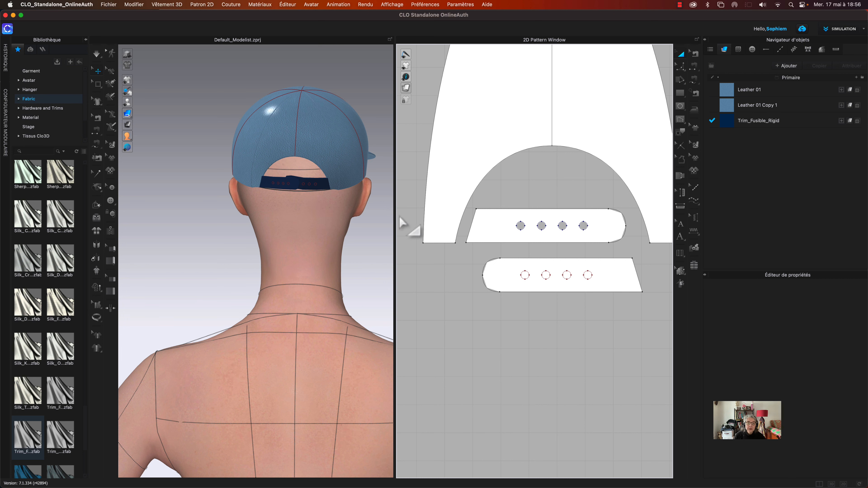
left_click(493, 239)
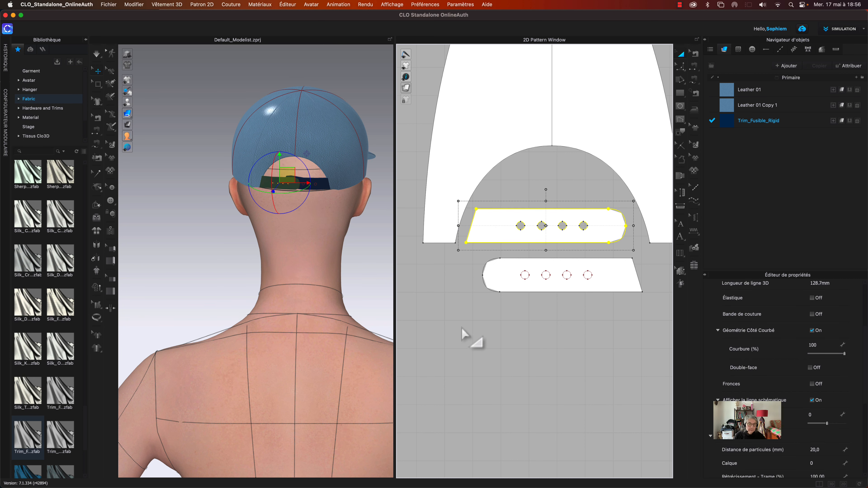
left_click(547, 331)
Cut and sew the four circles on the lower strap
scroll(373, 245, "up", 3)
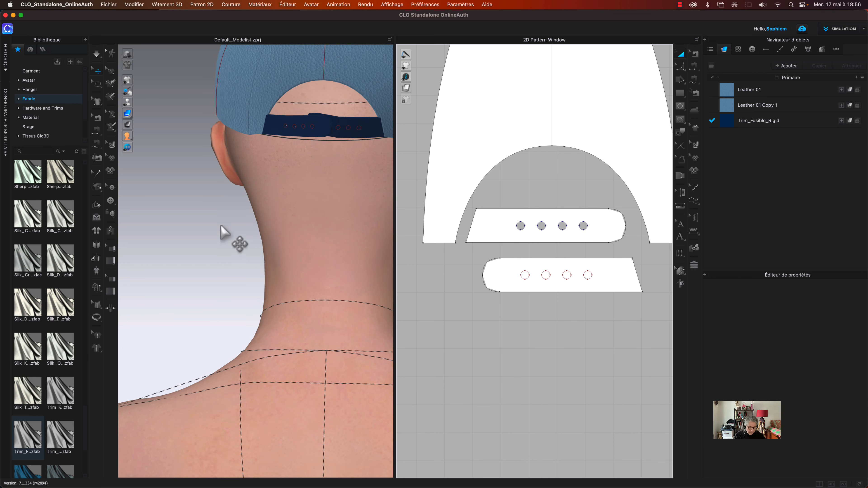
middle_click_drag(207, 203, 99, 362)
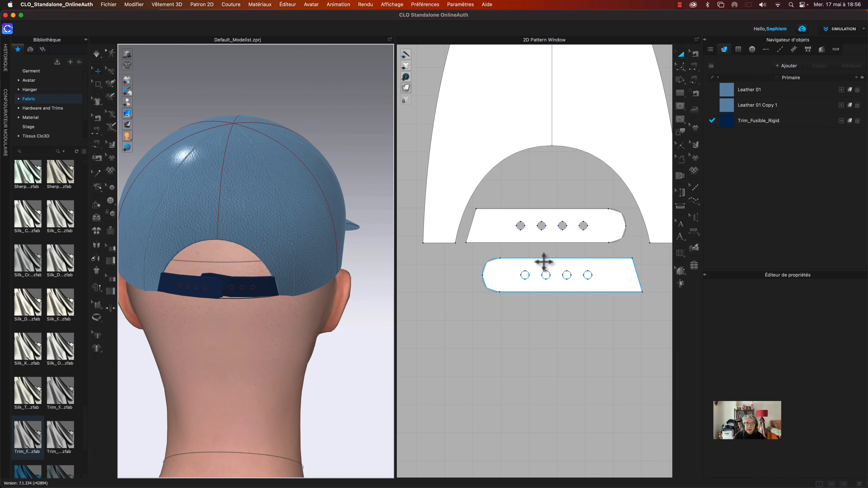
left_click(526, 274)
left_click(546, 275, "shift")
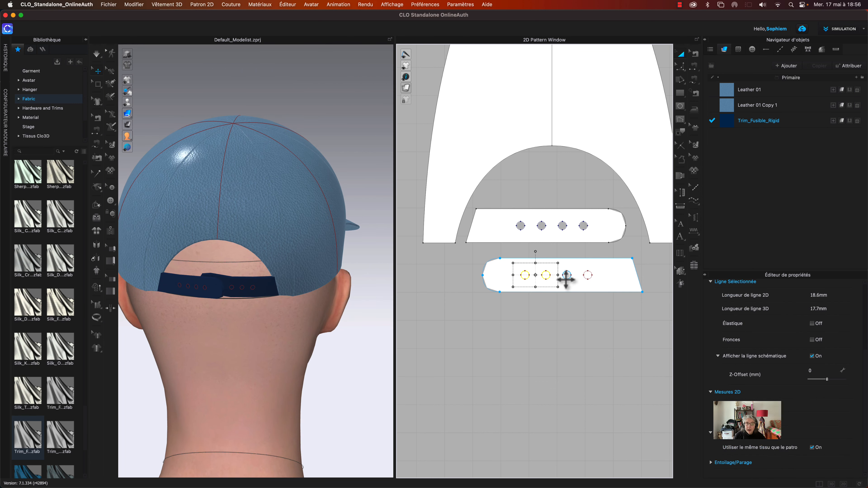
right_click(591, 280)
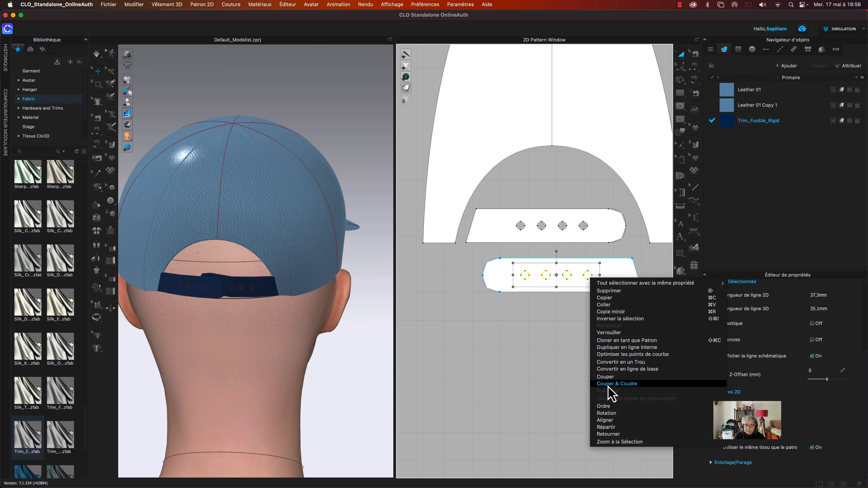
key("Return")
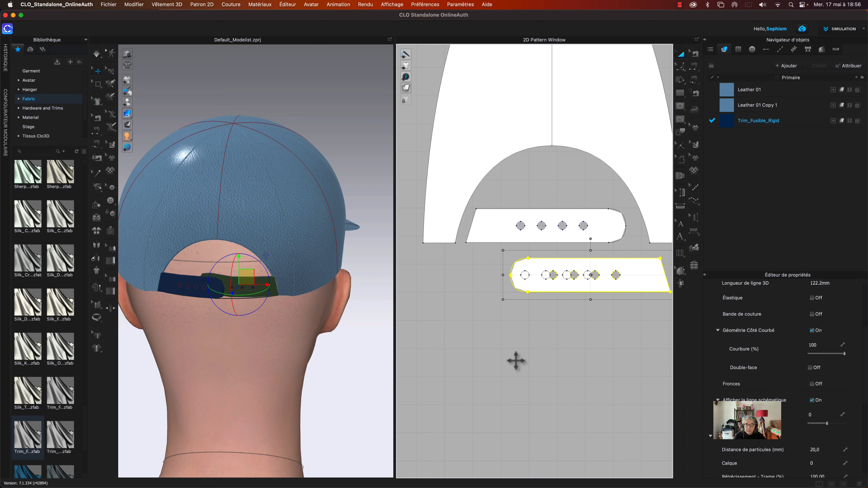
left_click(525, 274)
left_click_drag(526, 274, 530, 325)
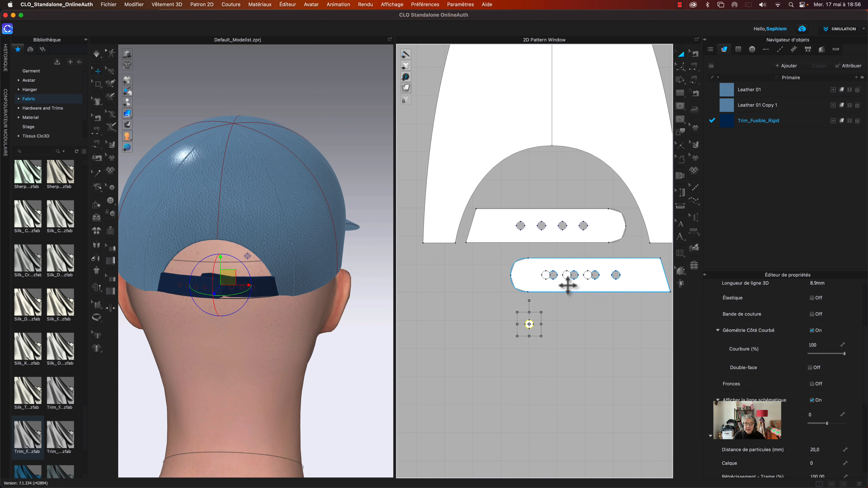
key("super+z")
left_click(565, 307)
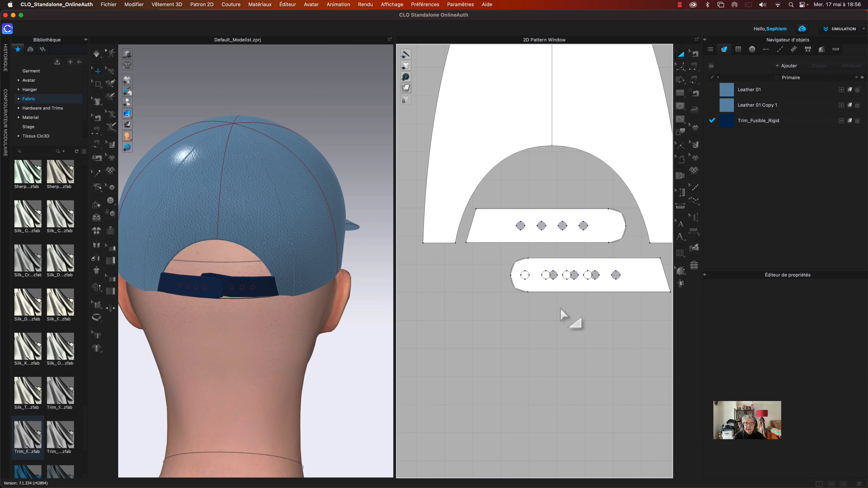
Move the four cut-out discs together out of the lower strap and place them in a row just below it
left_click(546, 278)
left_click(523, 279, "shift")
left_click(567, 275, "shift")
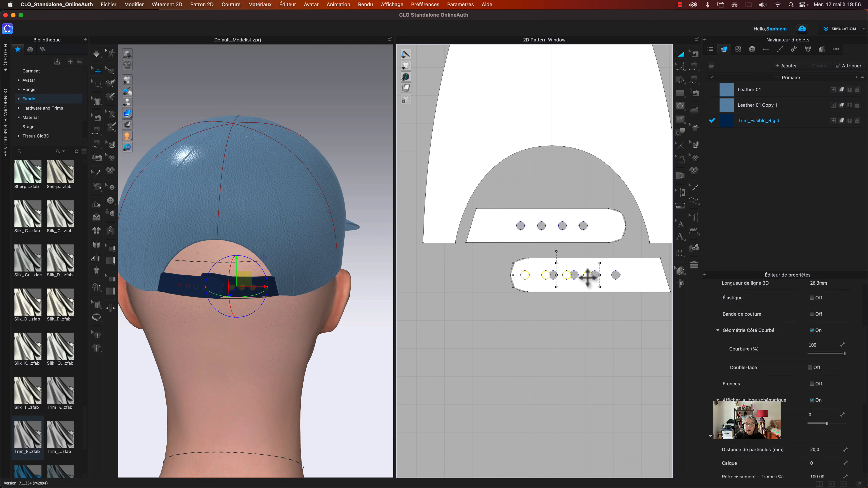
left_click_drag(588, 277, 608, 311)
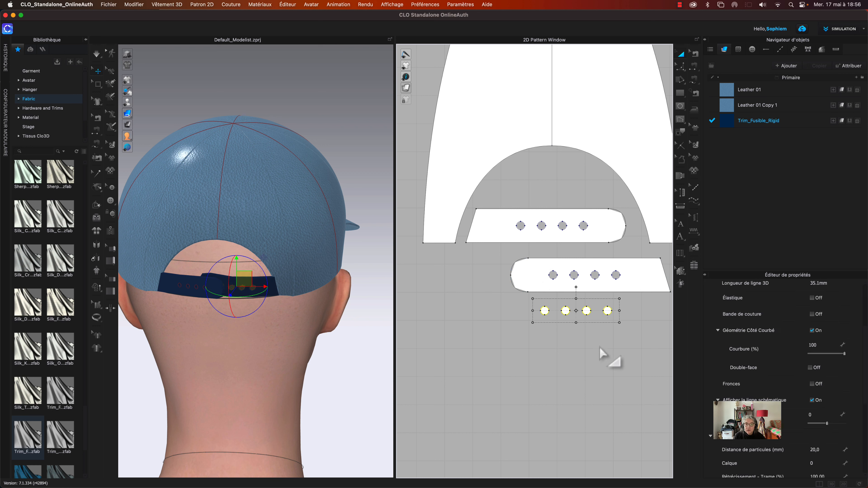
left_click(592, 374)
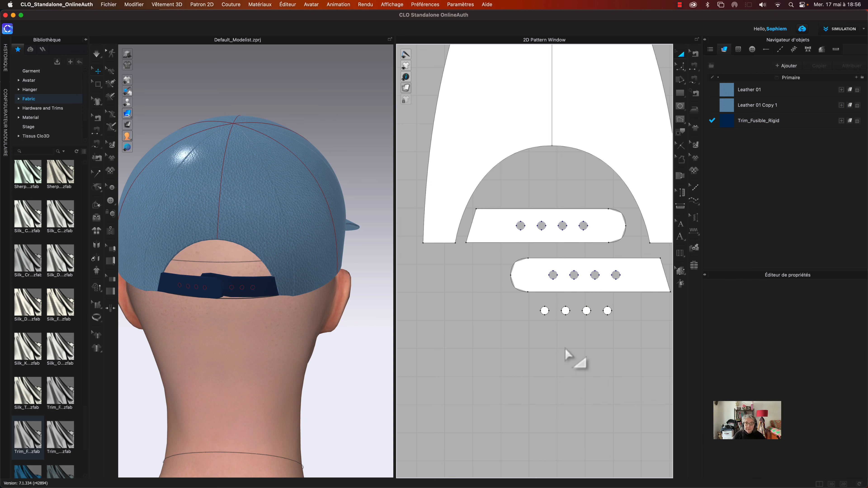
Set the four cut-out discs to a particle distance of 1 mm, additional collision thickness of 0 mm and additional rendering thickness of 3 mm
left_click_drag(521, 297, 638, 335)
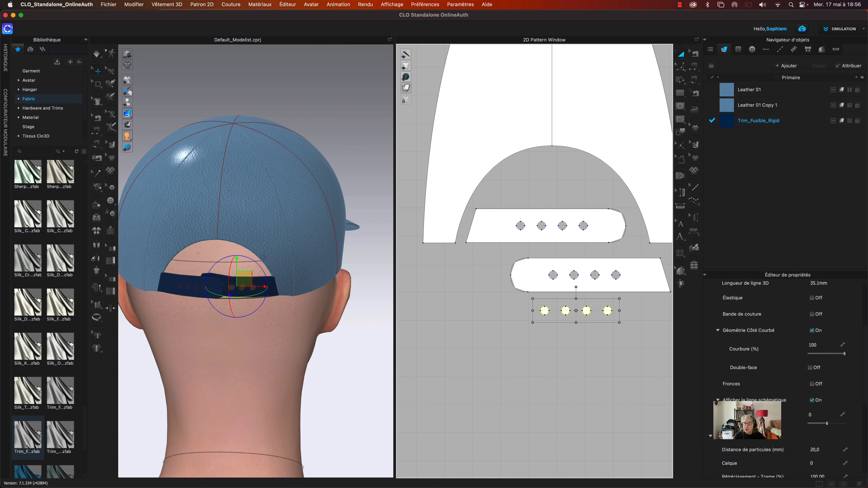
scroll(757, 400, "up", 5)
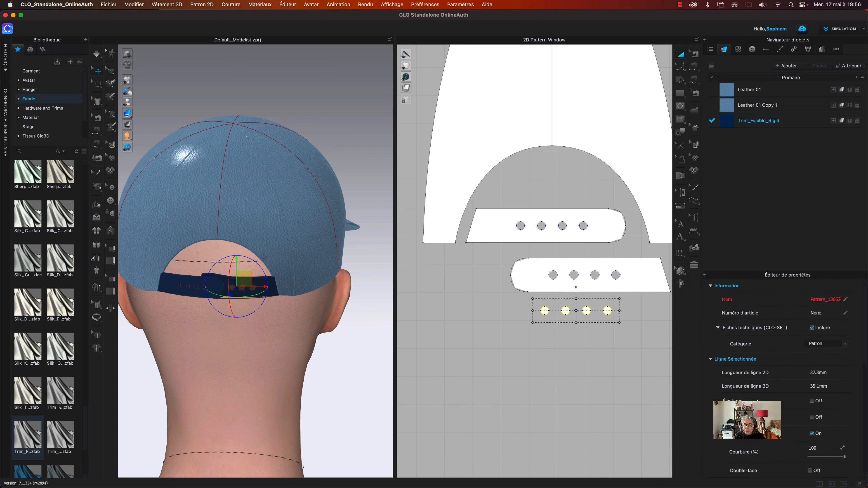
scroll(756, 400, "down", 2)
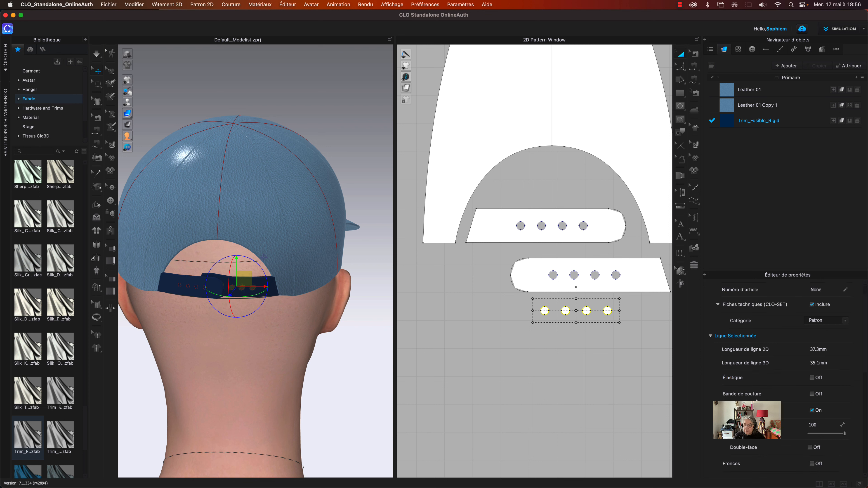
scroll(757, 400, "down", 2)
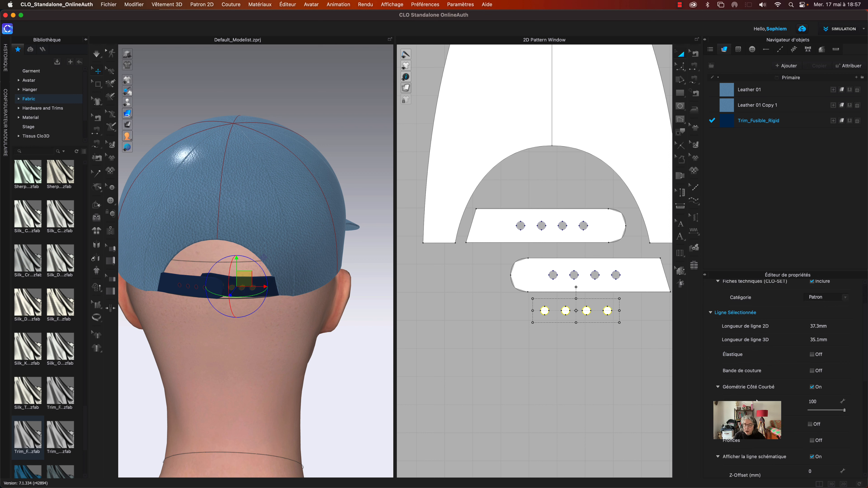
scroll(757, 401, "down", 4)
scroll(756, 401, "down", 10)
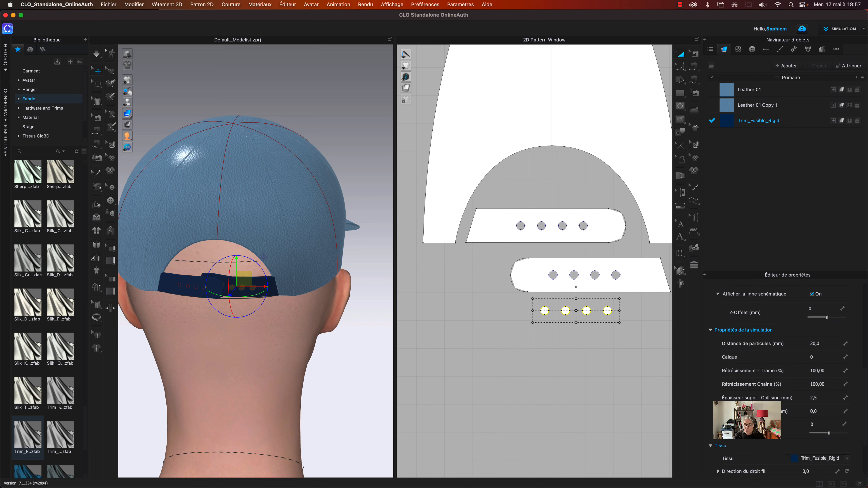
left_click(825, 412)
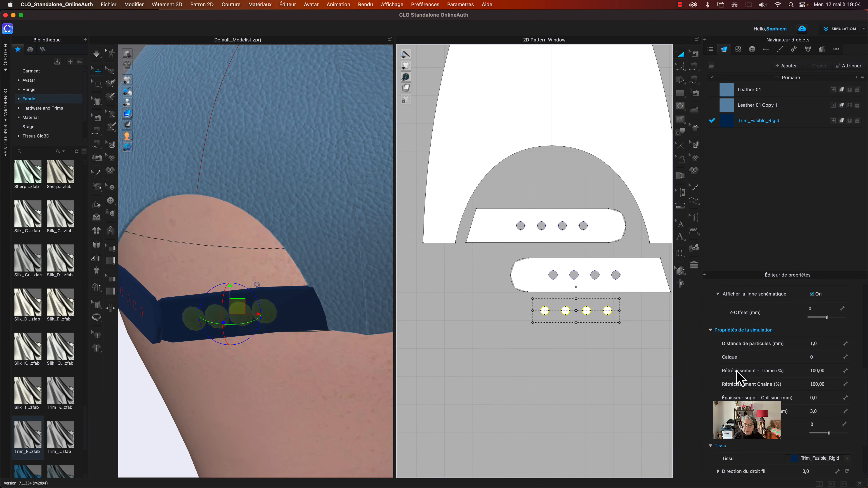
Set the curved side geometry curvature of the four discs to 15%
scroll(743, 378, "up", 5)
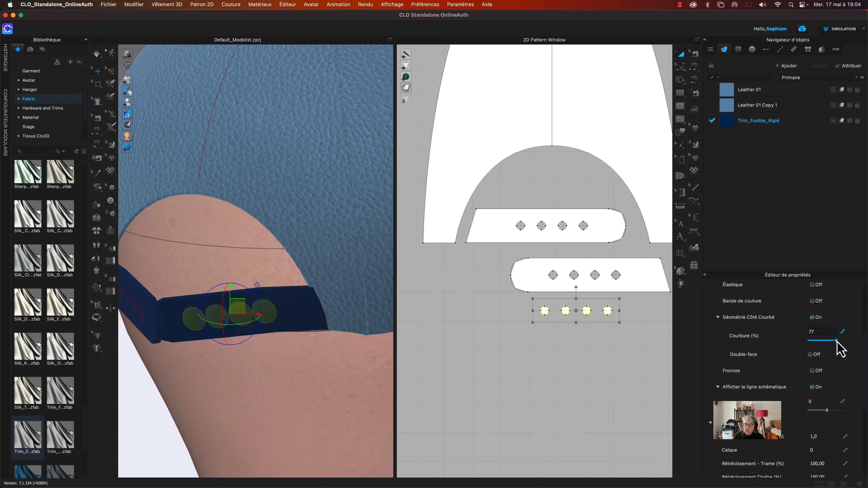
key("space")
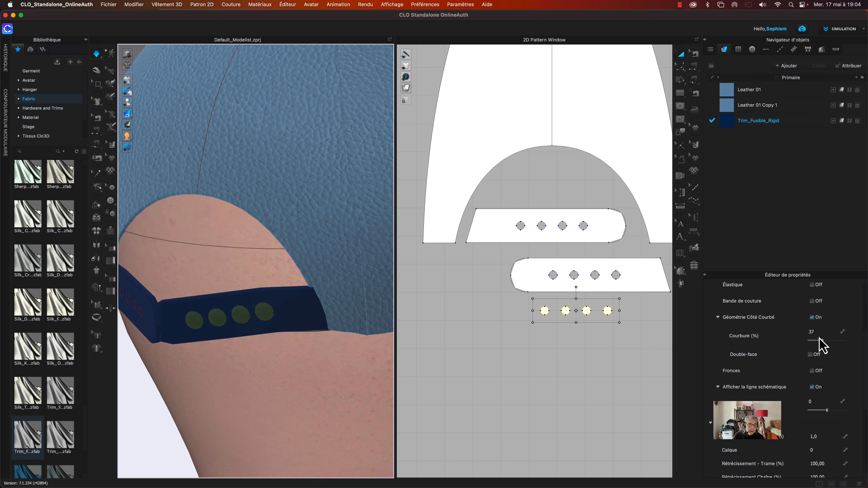
key("space")
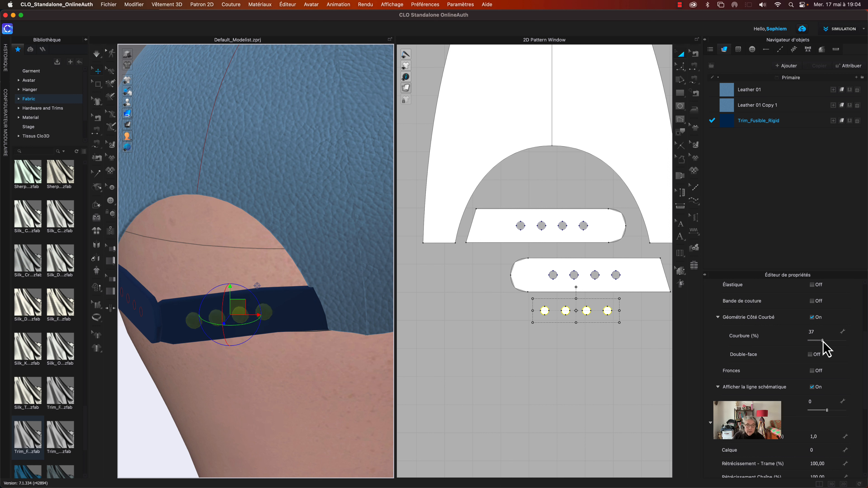
left_click_drag(823, 341, 821, 341)
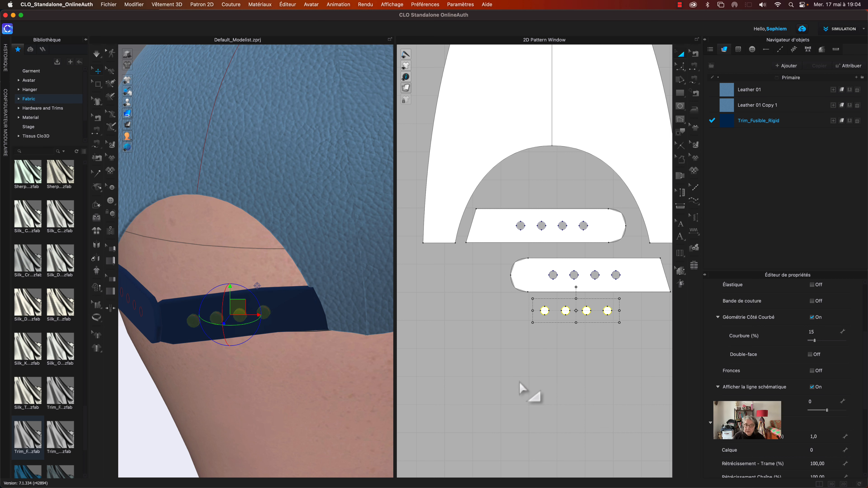
left_click(520, 390)
right_click_drag(326, 366, 301, 369)
right_click_drag(276, 401, 447, 403)
mouse_move(297, 395)
right_mouse_down()
mouse_move(288, 388)
mouse_move(308, 385)
right_mouse_up()
middle_click_drag(331, 395, 236, 373)
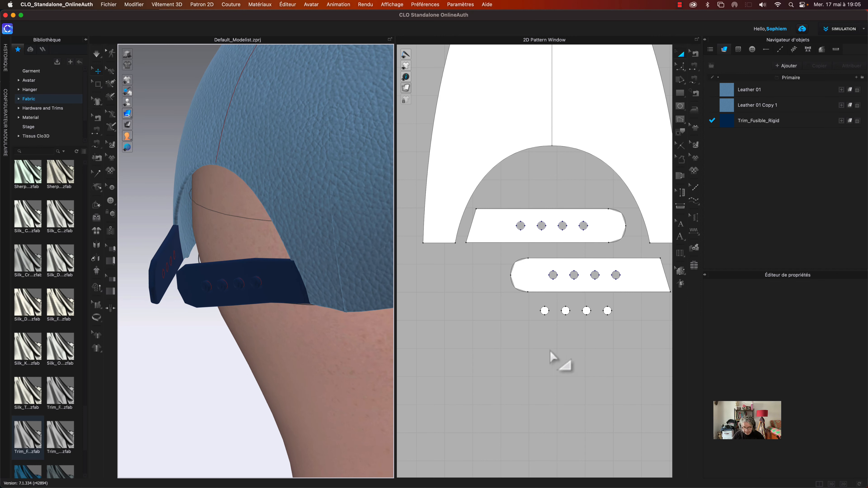
key("m")
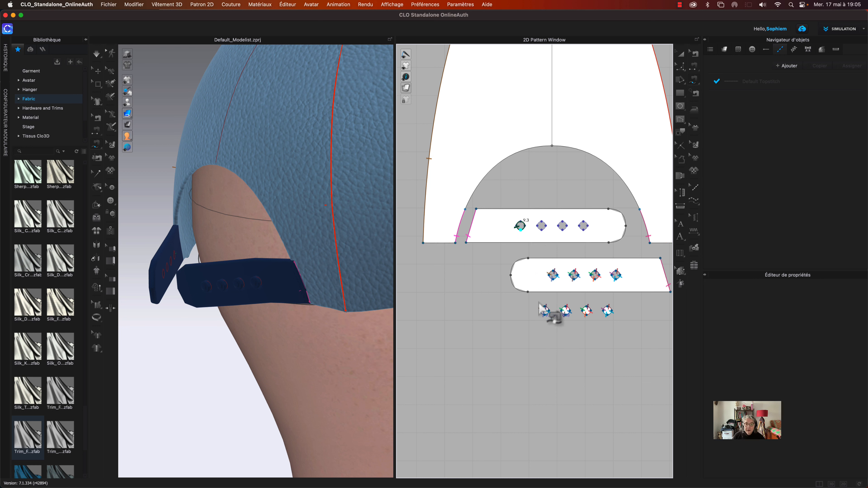
left_click(545, 311)
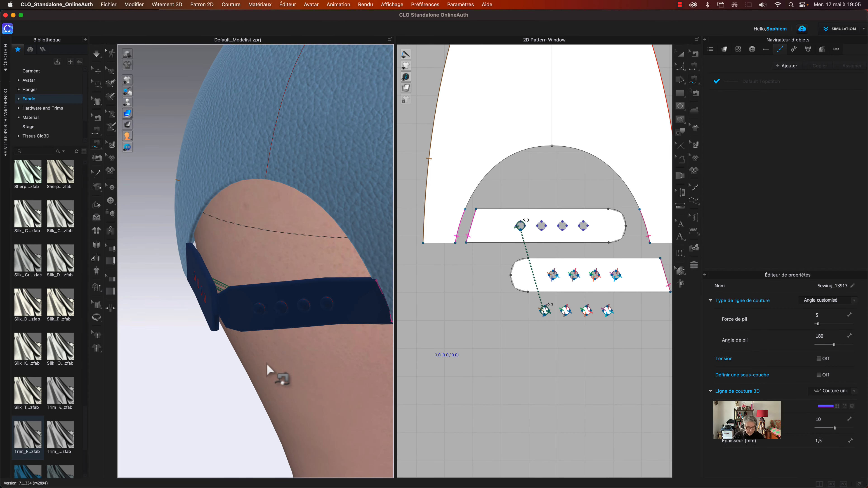
key("super+z")
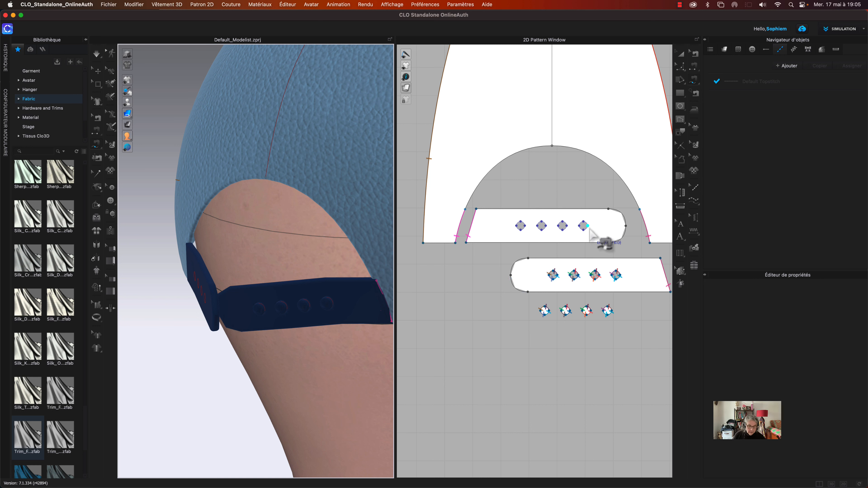
key("a")
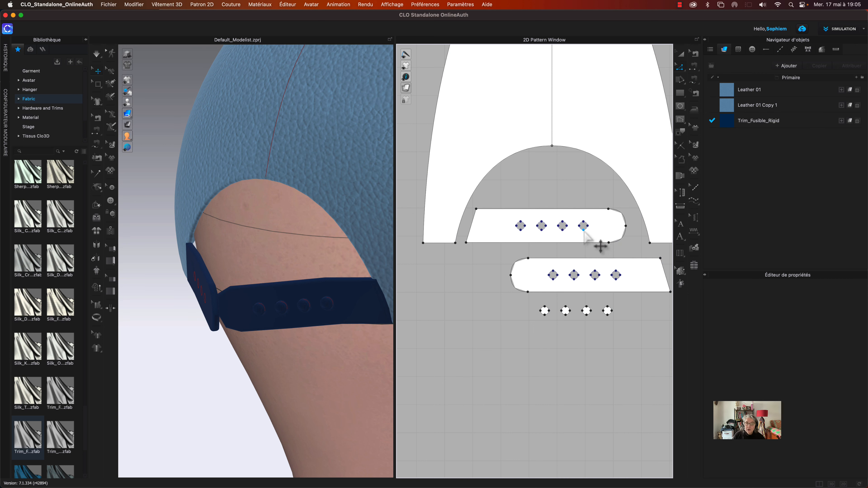
left_click(603, 244)
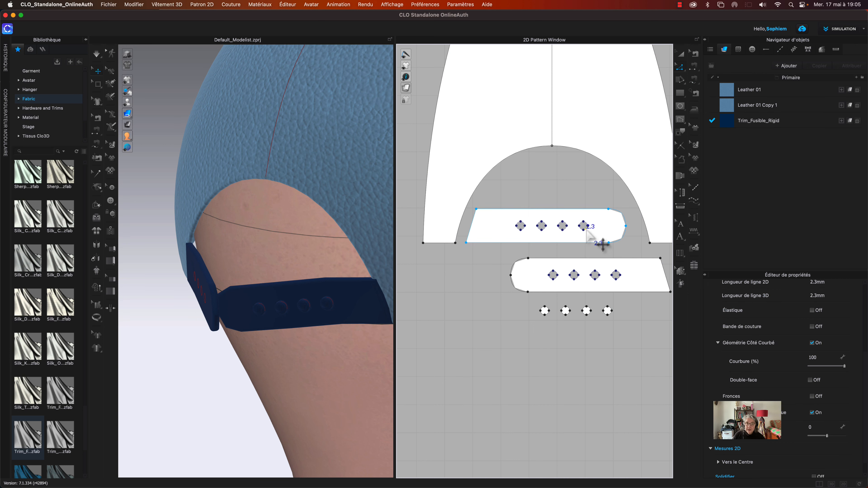
right_click_drag(208, 387, 214, 385)
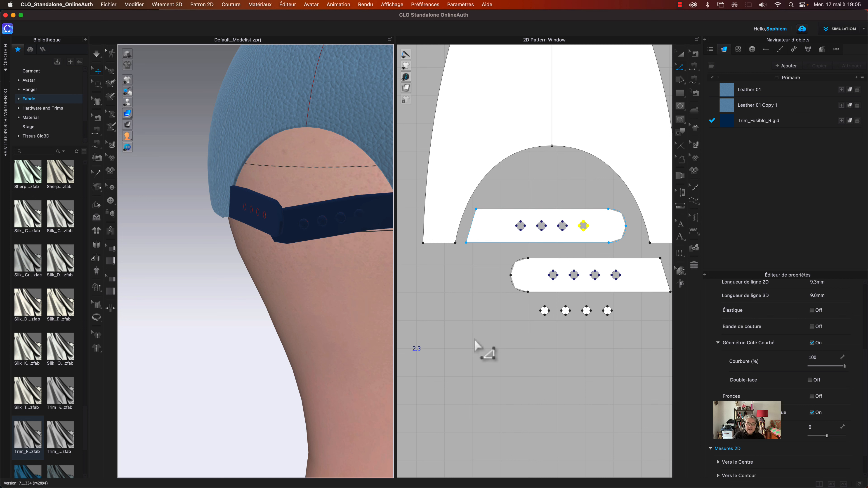
Sew each of the four holes in the upper strap to the corresponding circle on the lower strap
key("m")
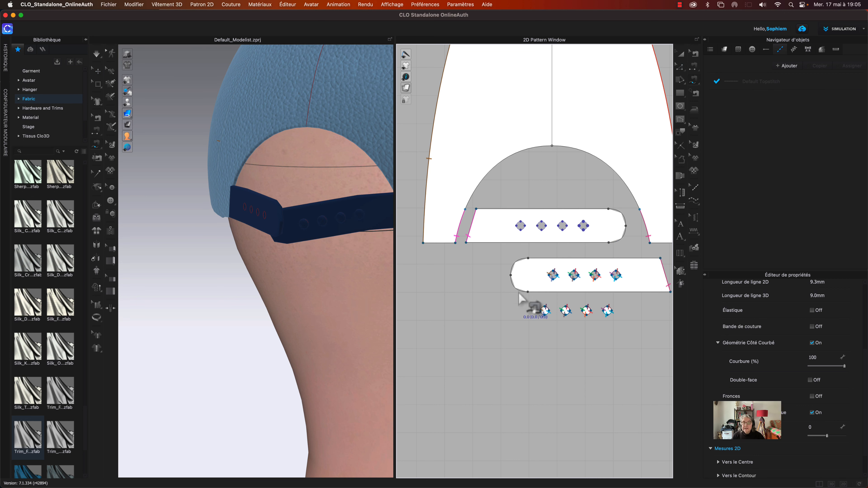
left_click(583, 232)
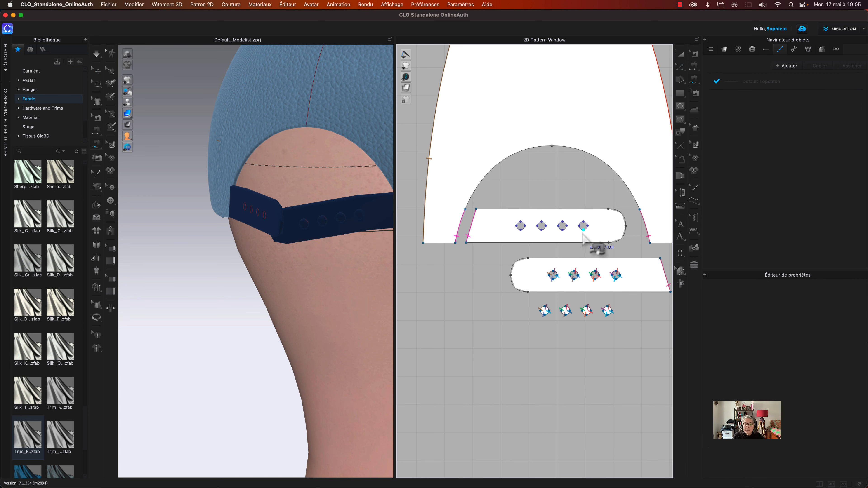
left_click(616, 279)
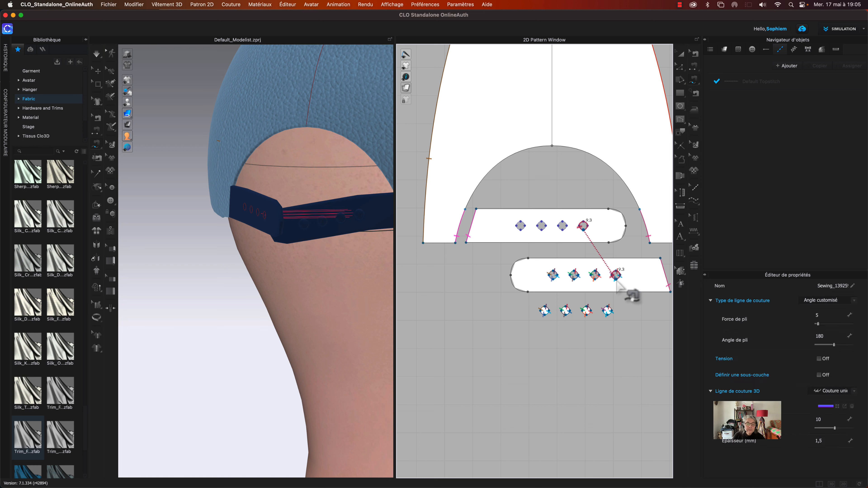
left_click(563, 229)
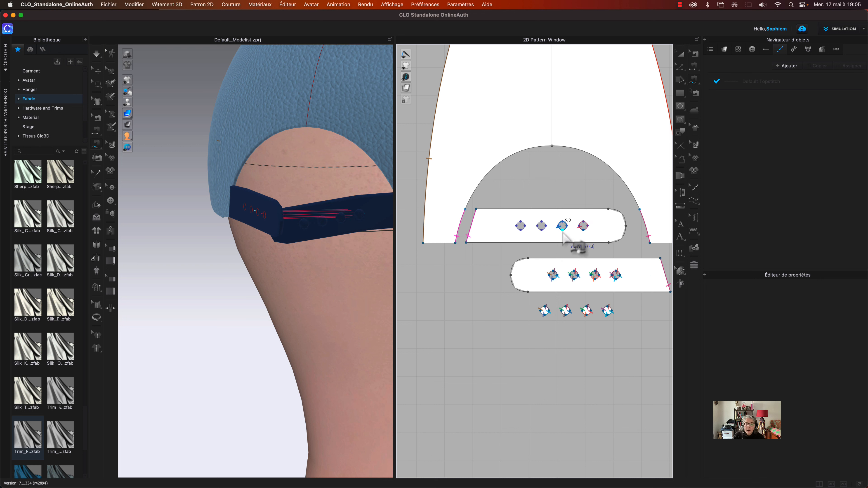
left_click(595, 279)
left_click(542, 229)
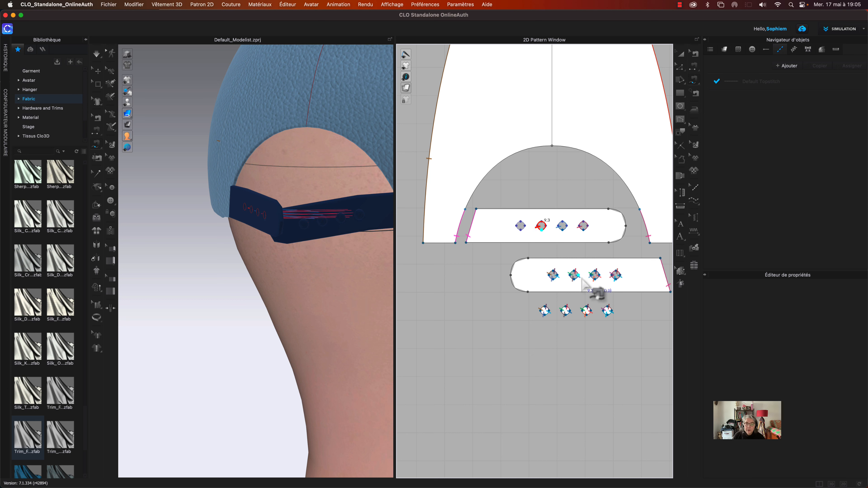
left_click(575, 279)
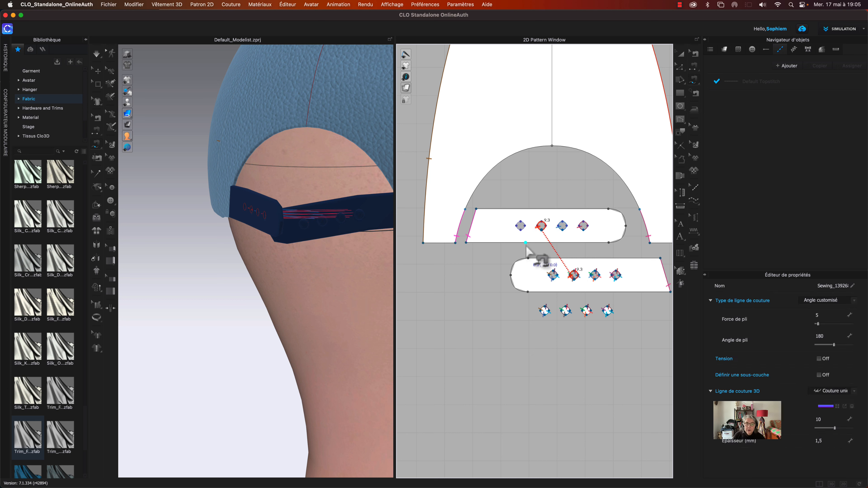
left_click(520, 227)
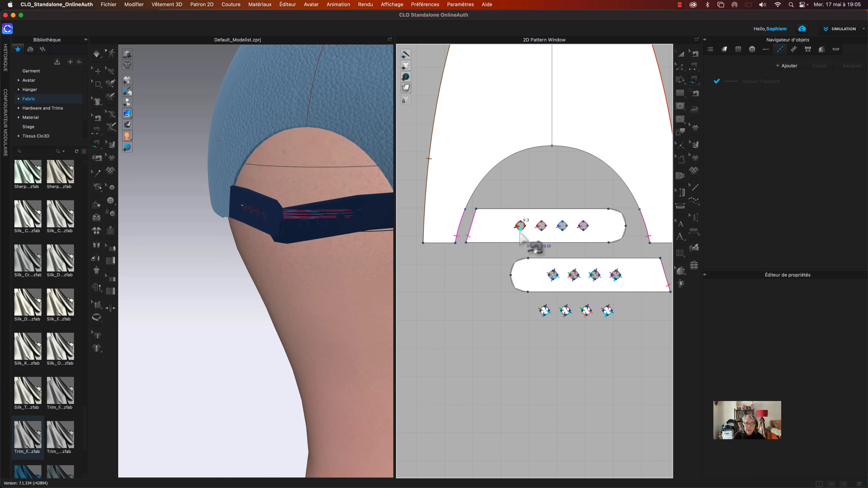
left_click(553, 279)
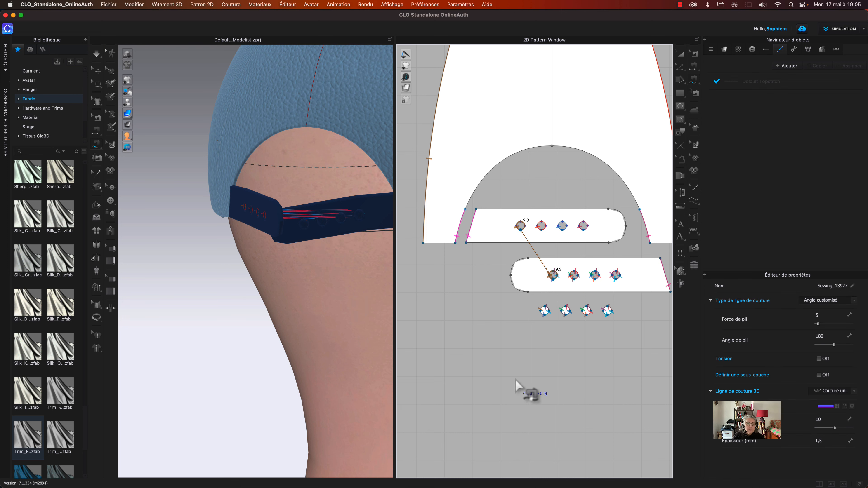
Select the lower strap together with its four loose discs
left_click(681, 55)
right_click_drag(279, 300, 233, 325)
left_click(195, 299)
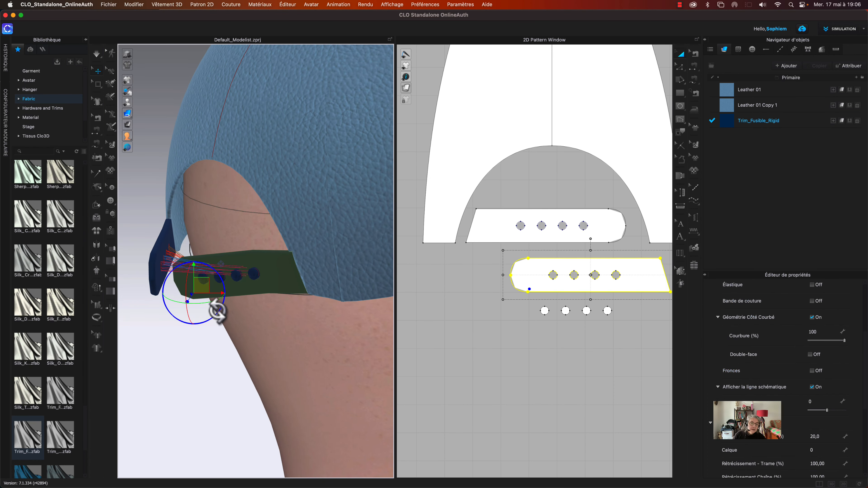
right_click_drag(301, 333, 331, 328)
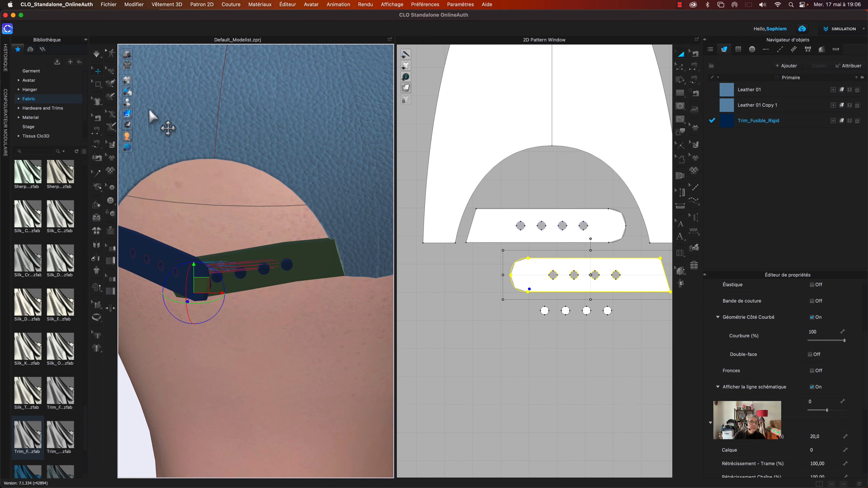
right_click_drag(257, 339, 269, 308)
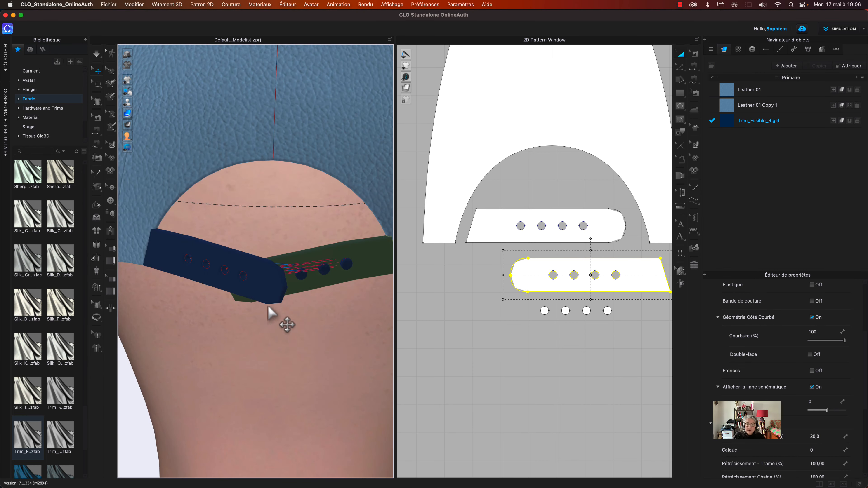
left_click(485, 266)
left_click_drag(486, 251, 682, 338)
right_click_drag(304, 347, 305, 346)
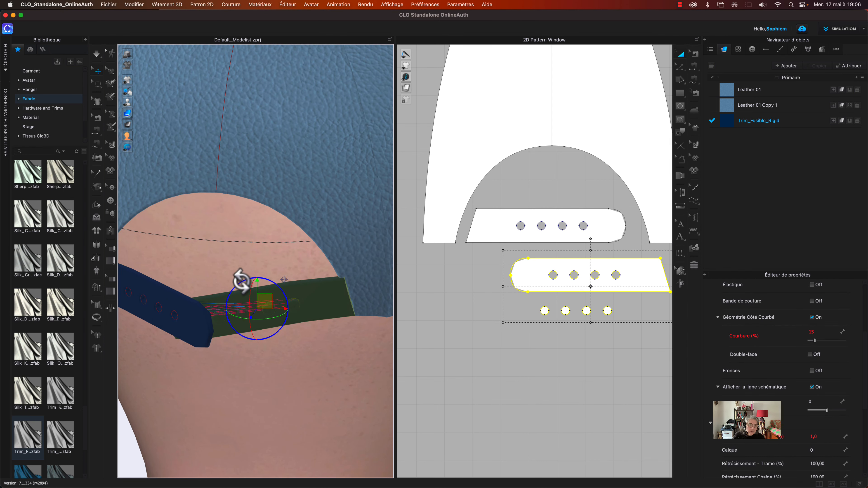
Collapse the library to give the 3D view of the cap's back more room
right_click_drag(320, 359, 170, 323)
left_click(85, 40)
scroll(309, 358, "up", 4)
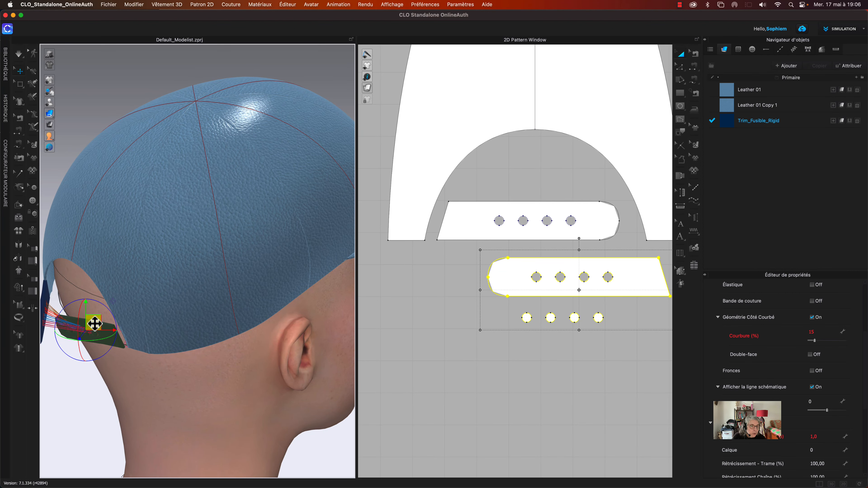
right_click_drag(90, 363, 252, 364)
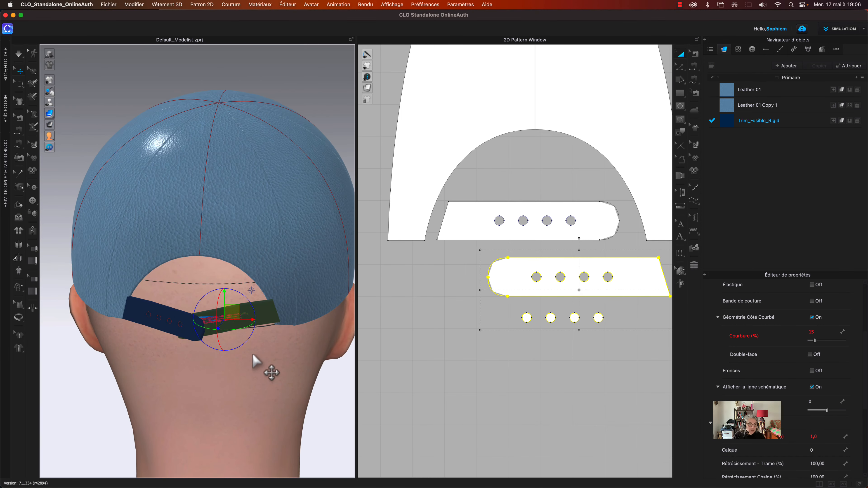
Move the upper strap in 3D further over the lower strap, keeping it on the outer side away from the head
left_click(463, 231)
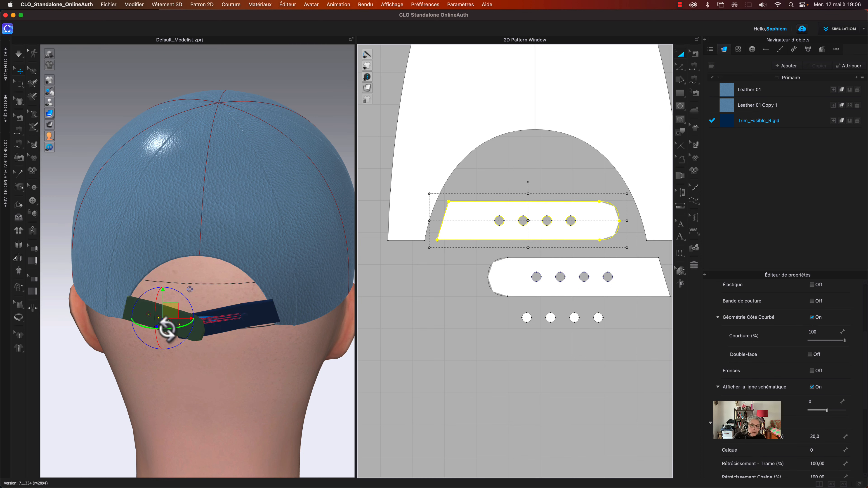
left_click_drag(167, 329, 185, 310)
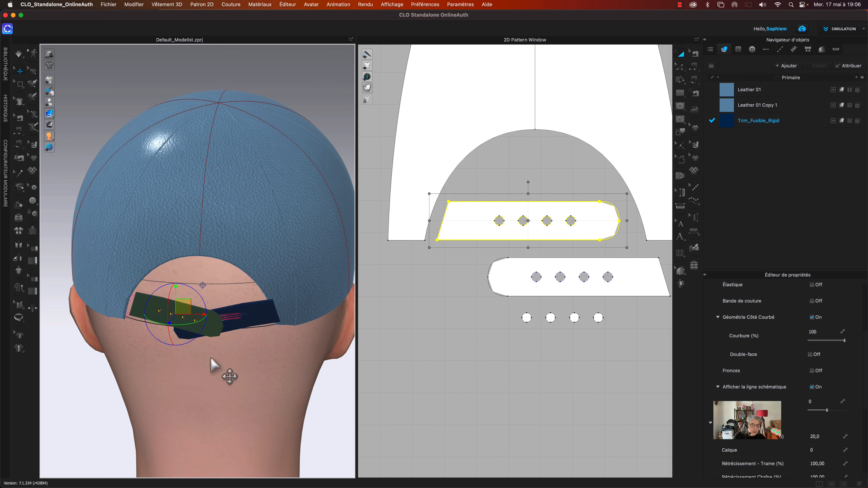
right_click_drag(211, 358, 230, 380)
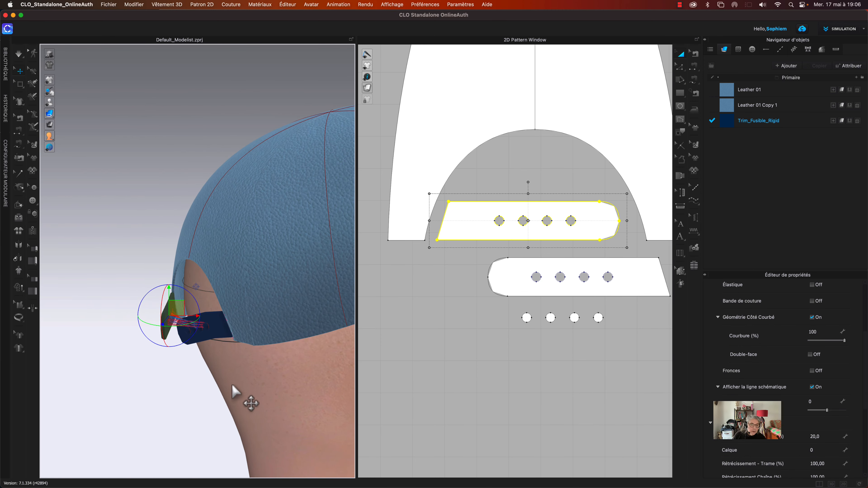
Reposition the lower strap and its four discs together in 3D so that they lie behind the upper strap
left_click_drag(474, 253, 665, 382)
right_click_drag(184, 390, 216, 398)
left_click_drag(249, 299, 225, 310)
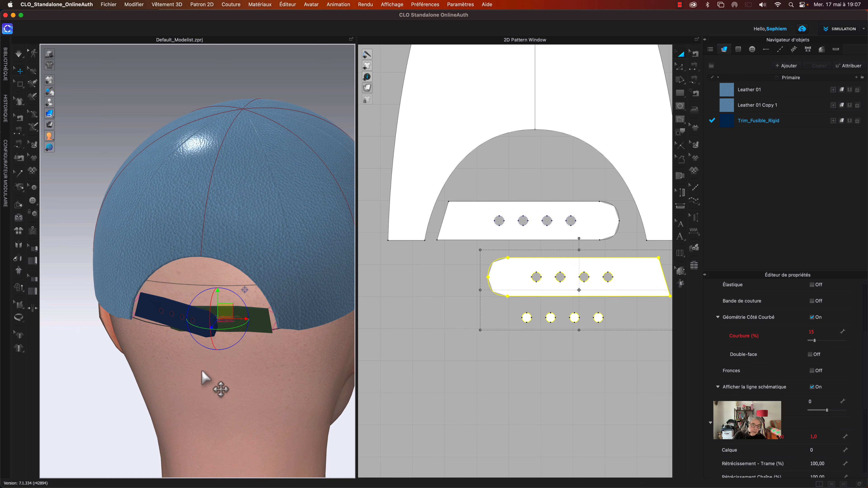
Reposition the upper four-hole strap in 3D so that it lies over the lower strap across the back opening
left_click(147, 313)
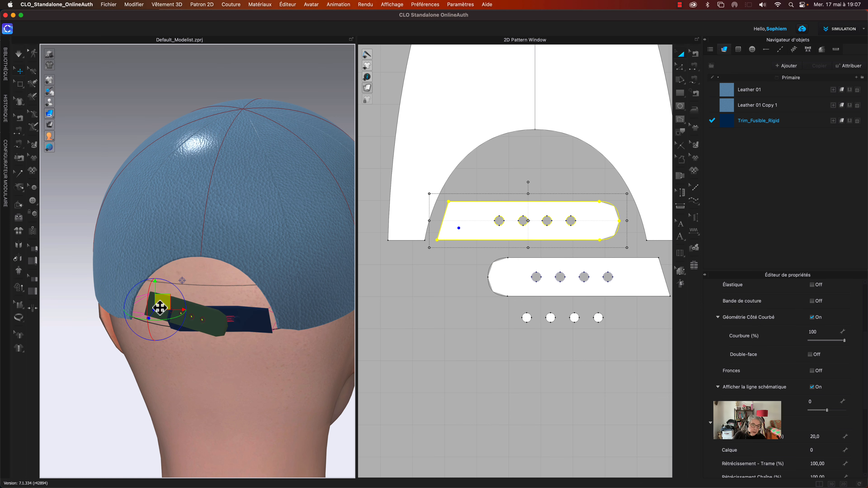
left_click_drag(159, 308, 163, 308)
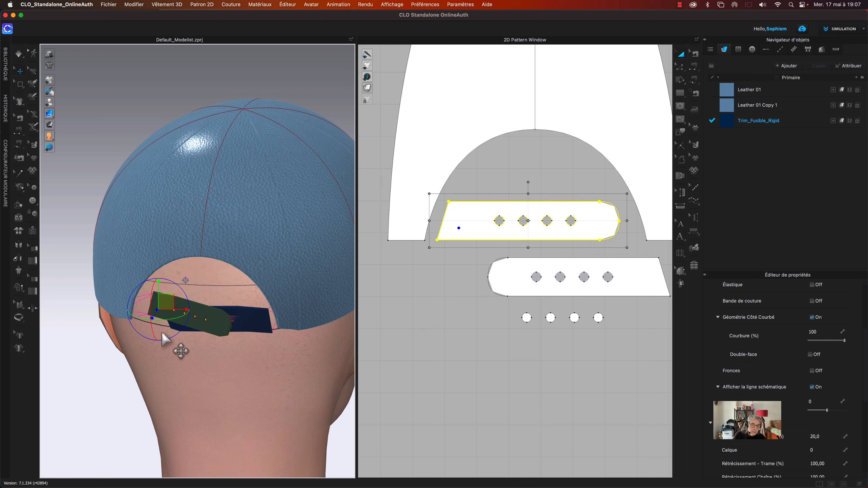
left_click_drag(183, 292, 177, 314)
mouse_move(227, 371)
right_mouse_down()
mouse_move(205, 376)
mouse_move(209, 386)
mouse_move(236, 378)
right_mouse_up()
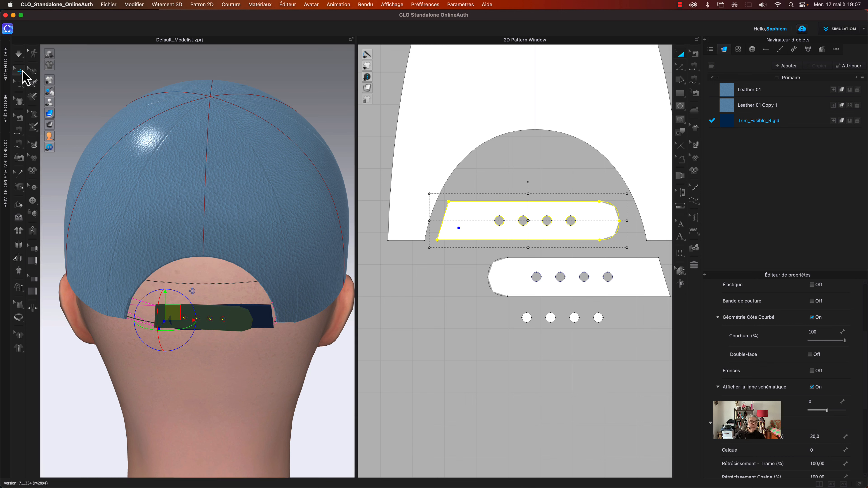
Move both straps and the four discs together in the 2D layout to below the back panel's arched opening
scroll(504, 336, "down", 5)
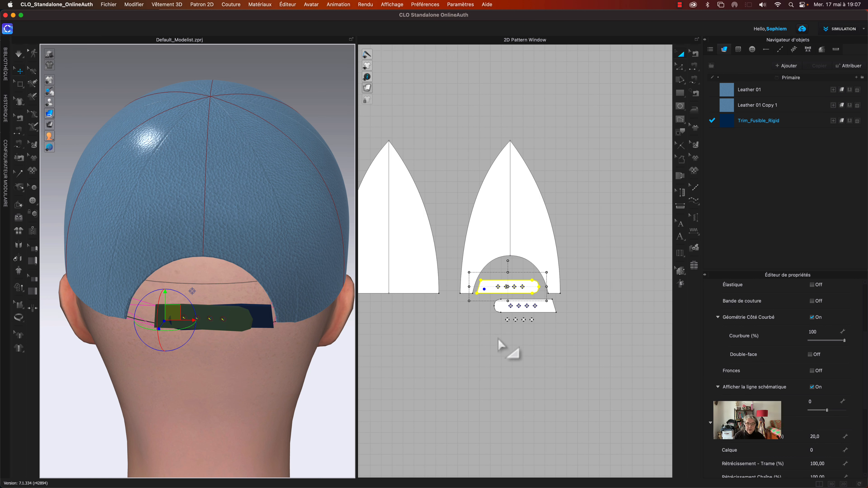
left_click(514, 349)
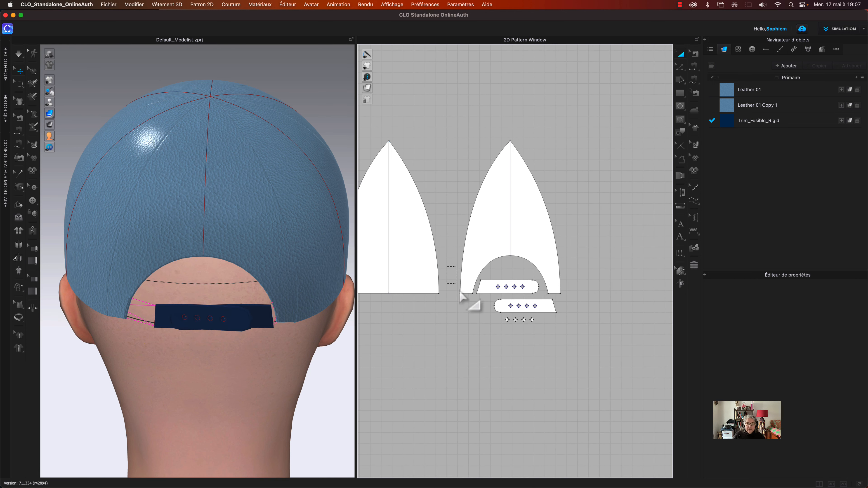
left_click_drag(446, 266, 558, 336)
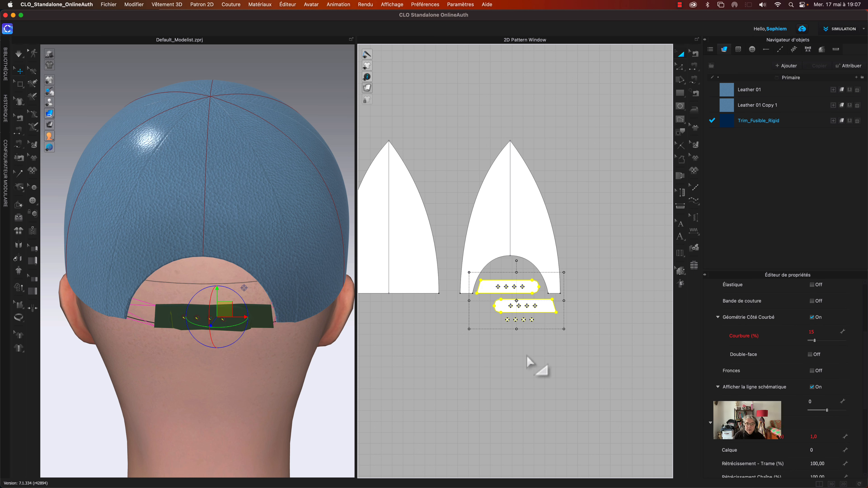
left_click_drag(499, 294, 490, 346)
left_click(416, 365)
Freeze all six crown panels and the visor, leaving the straps and discs out of the selection
scroll(595, 358, "down", 5)
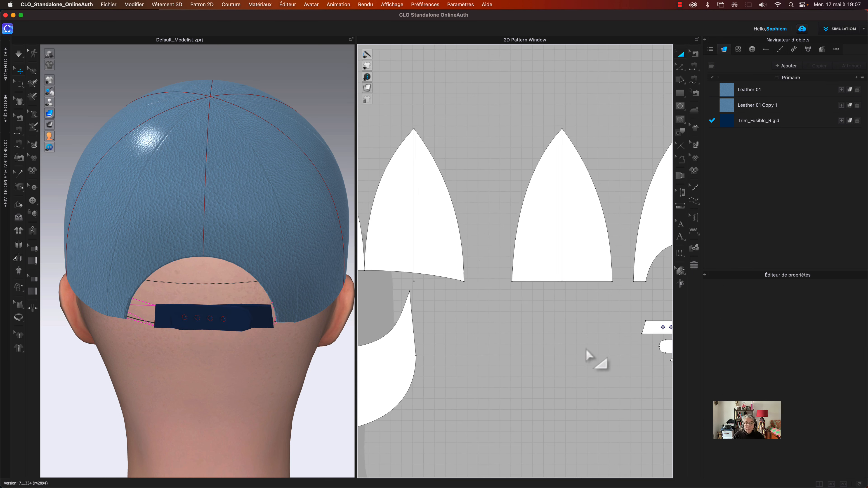
left_click(404, 304)
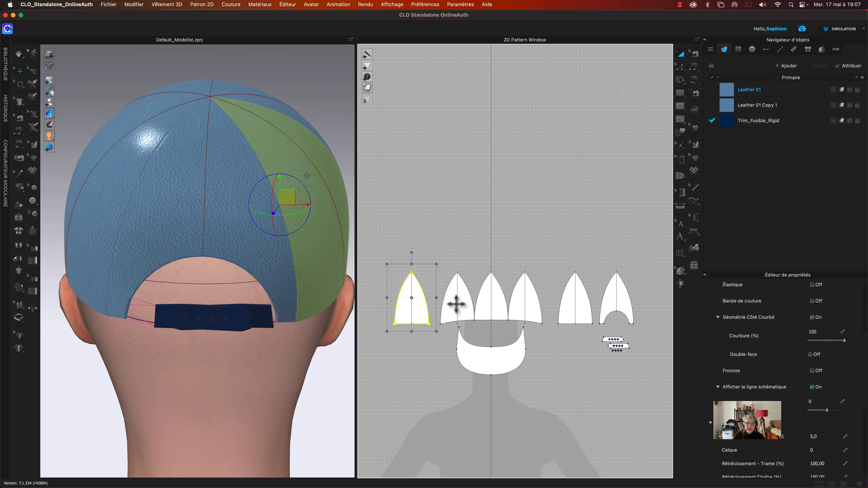
left_click(449, 304, "shift")
left_click(485, 307, "shift")
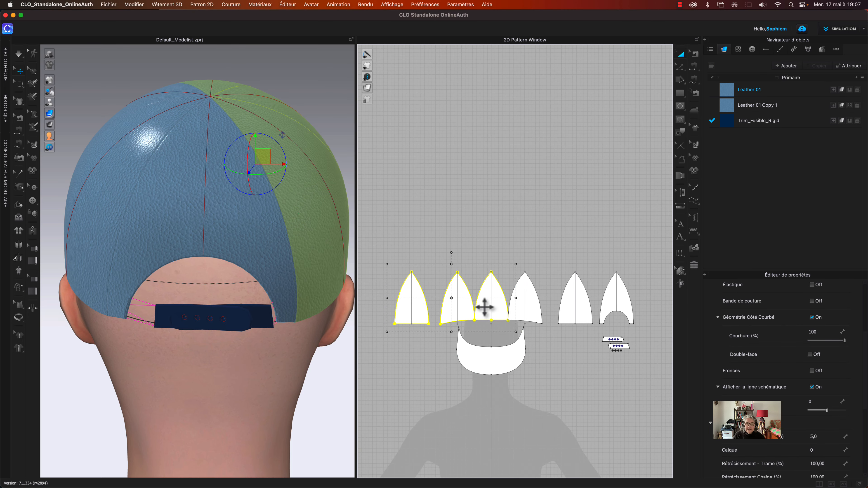
left_click(522, 308, "shift")
left_click(572, 305, "shift")
left_click(608, 303, "shift")
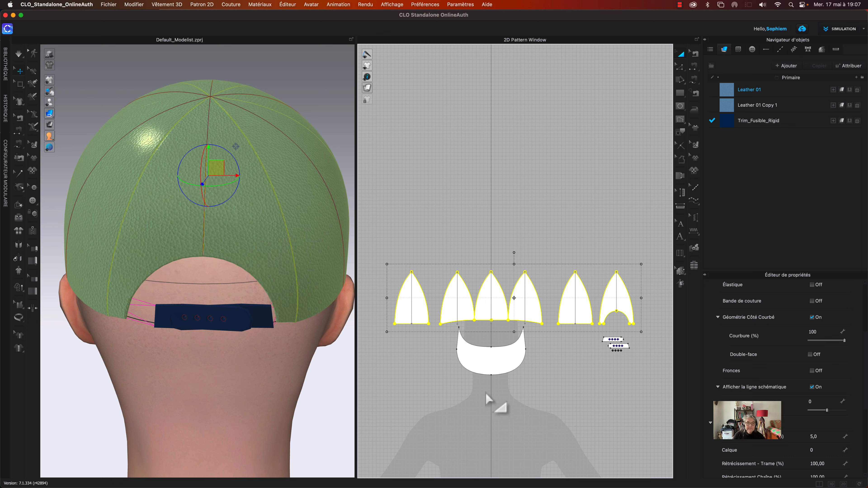
left_click(492, 362, "shift")
right_click(491, 369)
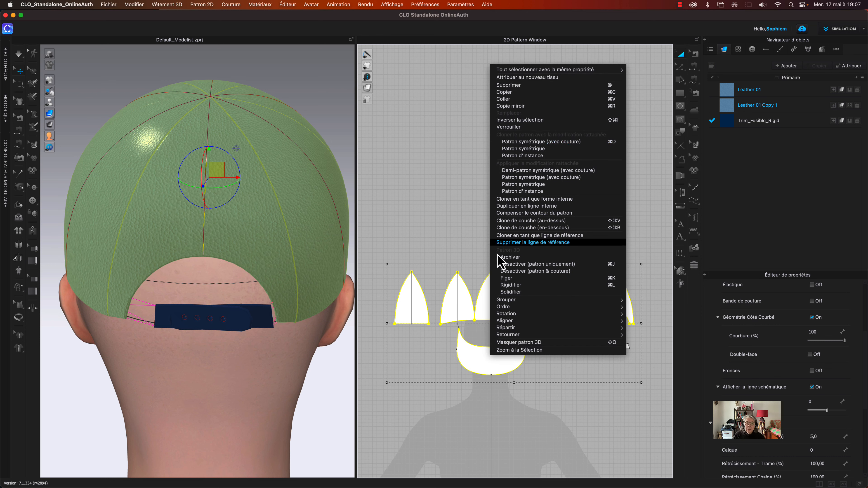
left_click(507, 278)
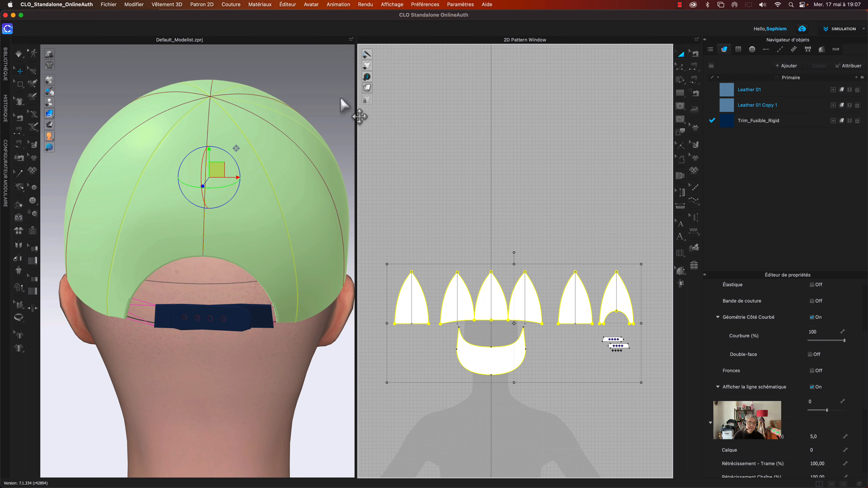
Run the simulation briefly to pull the straps onto the frozen cap, and stop it
left_click(343, 106)
key("space")
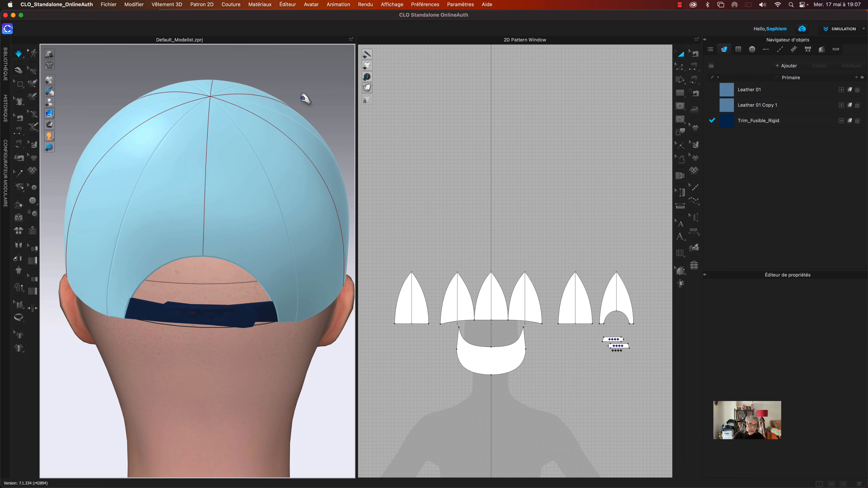
key("space")
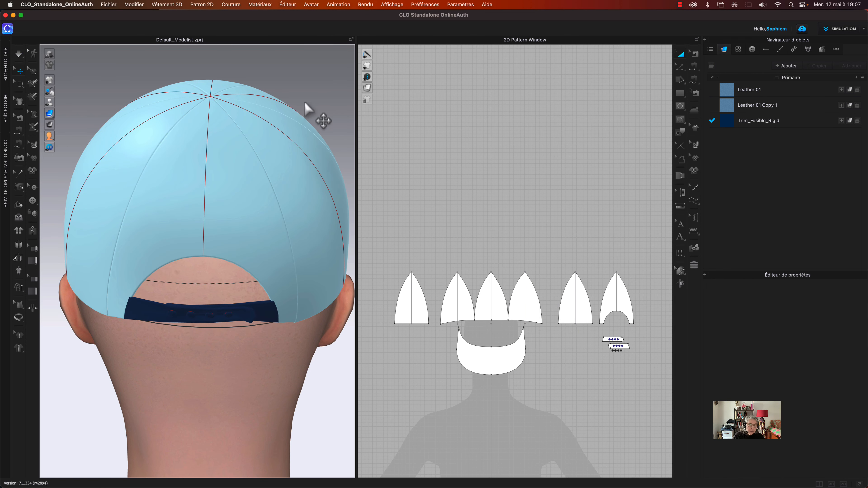
Unfreeze the visor and all six crown panels, and simulate the complete cap with its straps
left_click(472, 369)
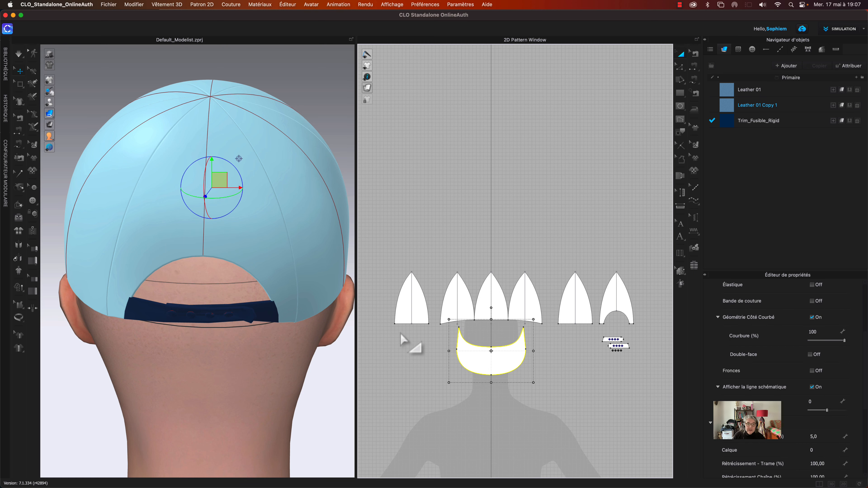
left_click(409, 311, "shift")
left_click(462, 313, "shift")
left_click(486, 306, "shift")
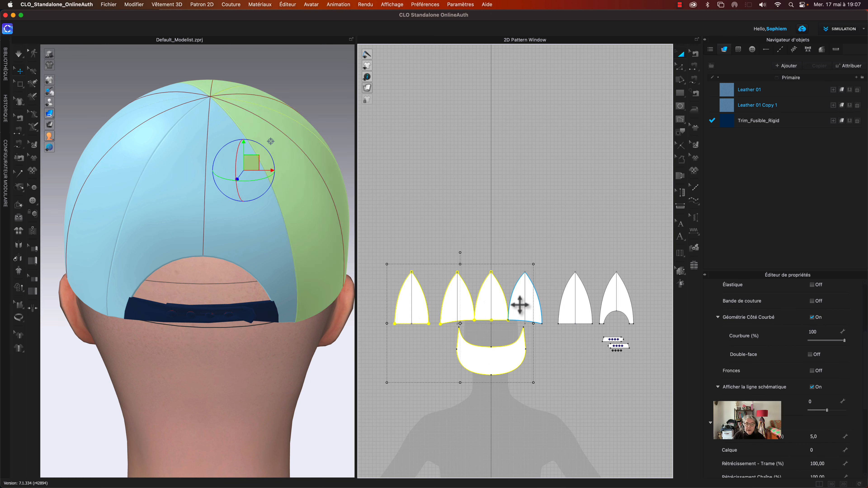
left_click(520, 305, "shift")
left_click(588, 307, "shift")
right_click(617, 305)
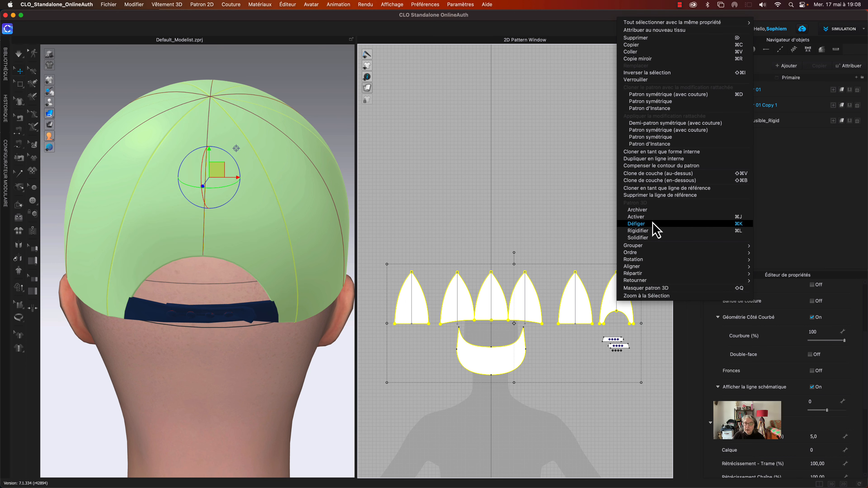
left_click(655, 224)
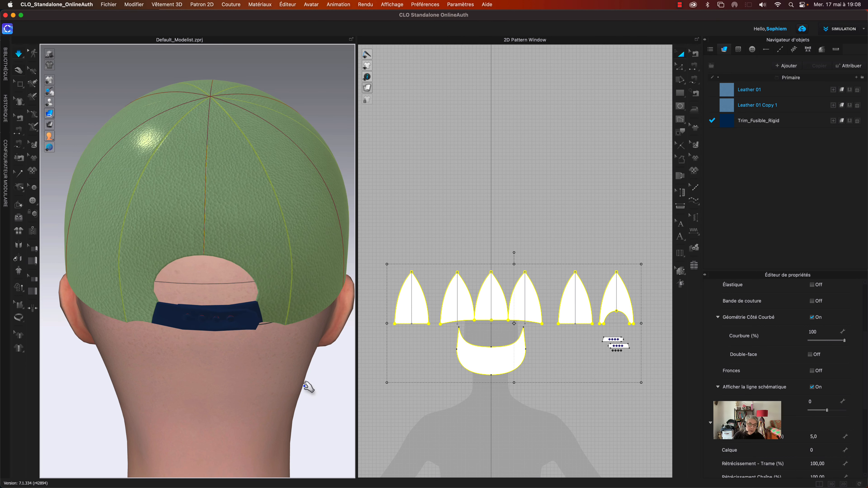
right_click_drag(315, 378, 339, 368)
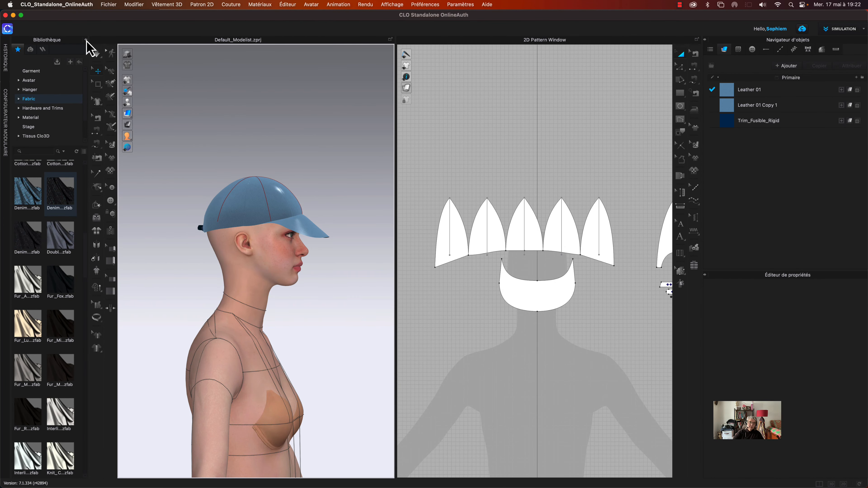
Set the colour of the Leather 01 fabric on the crown panels to black (Noir, 000000)
left_click(86, 40)
left_click(745, 89)
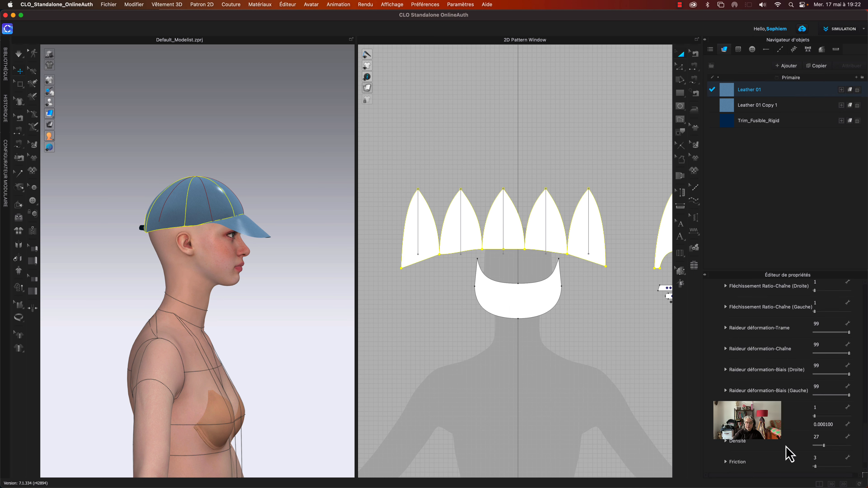
scroll(789, 454, "down", 2)
scroll(789, 454, "up", 10)
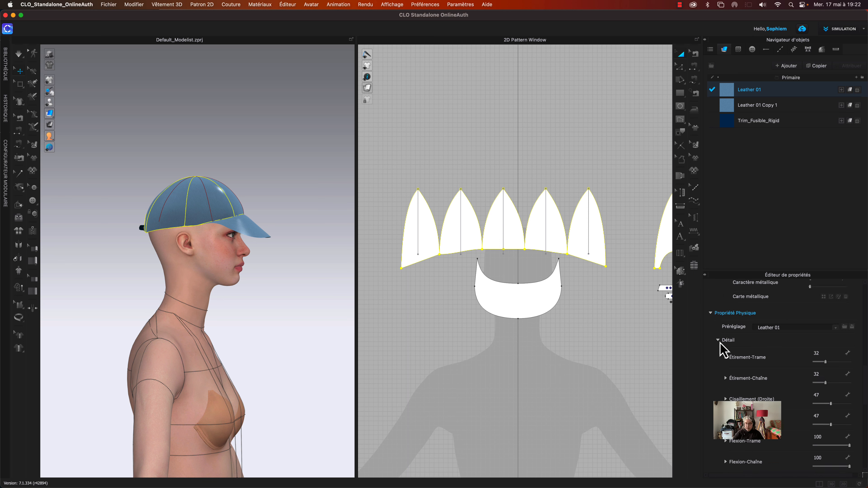
left_click(720, 341)
left_click(840, 299)
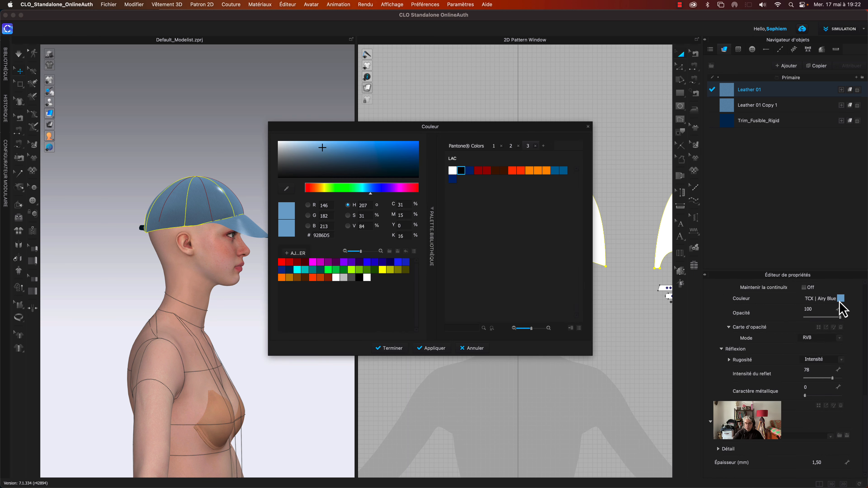
left_click(461, 171)
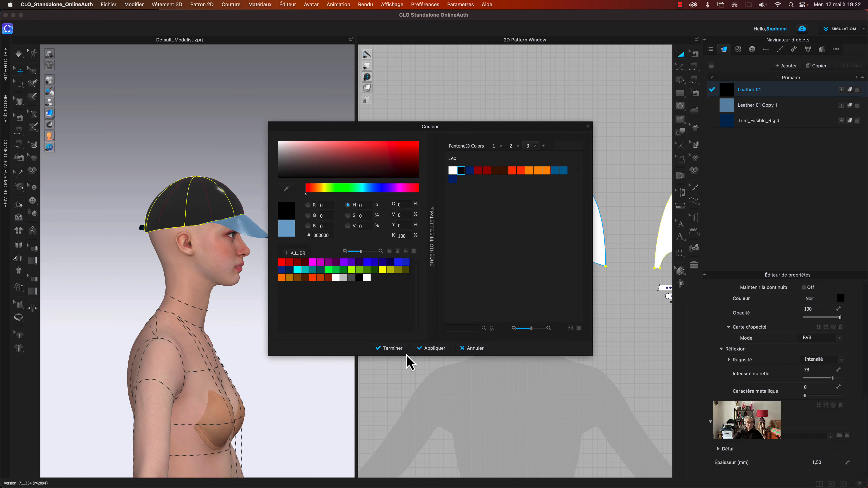
left_click(390, 348)
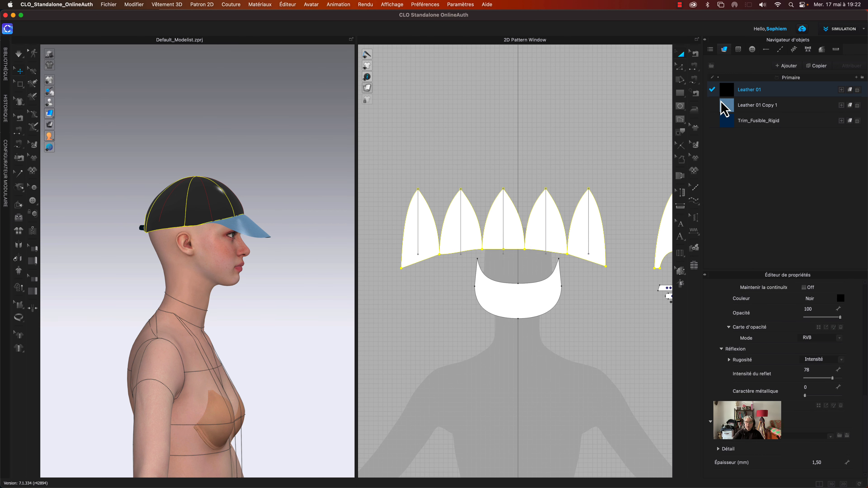
Set the colour of the visor's Leather 01 Copy 1 fabric to the same black (000000)
left_click(723, 104)
left_click(841, 299)
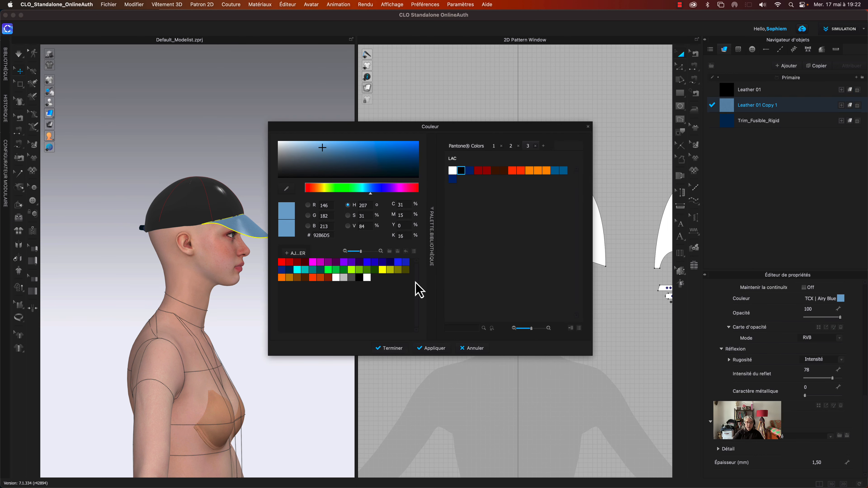
left_click(461, 170)
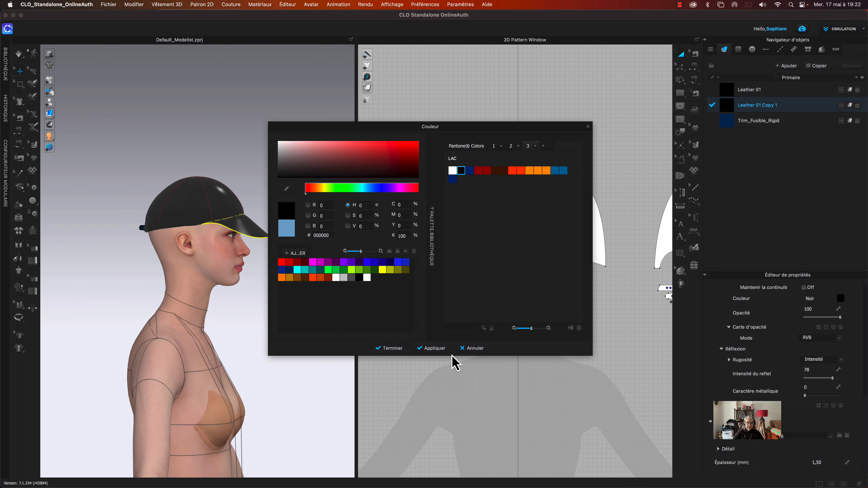
left_click(381, 351)
left_click(308, 339)
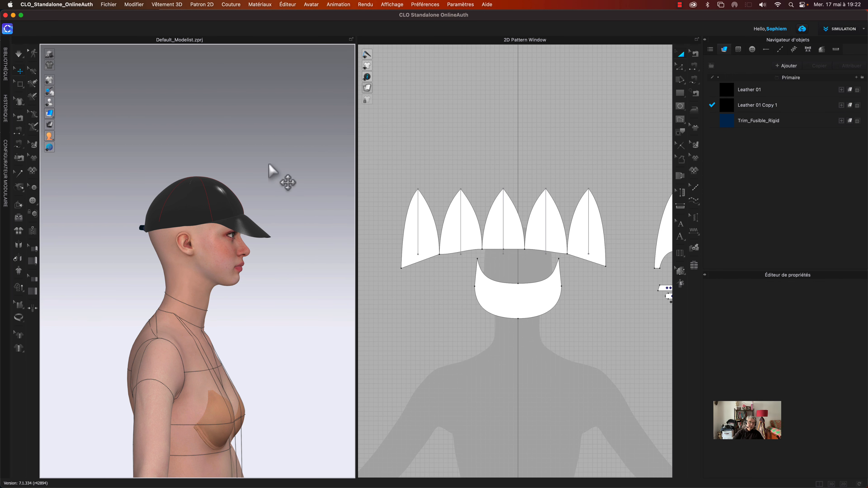
Set the colour of the back strap's Trim_Fusible_Rigid fabric to the navy blue swatch from the LAC palette
right_click_drag(270, 164, 324, 173)
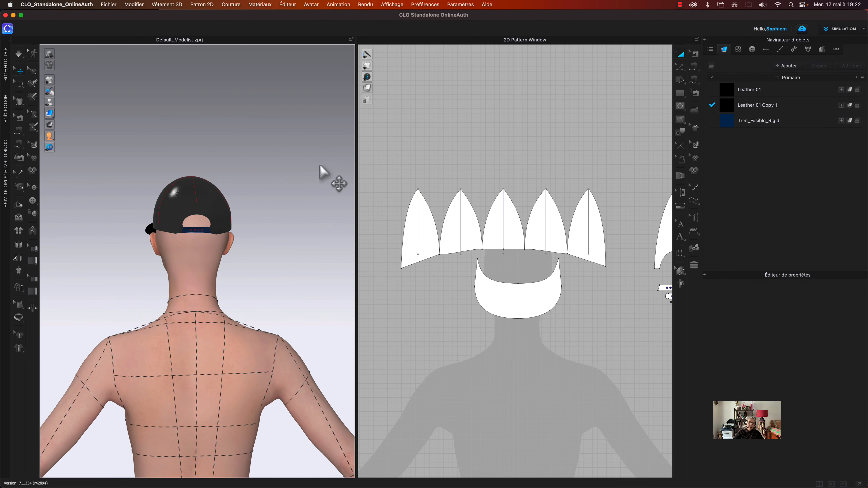
left_click(204, 232)
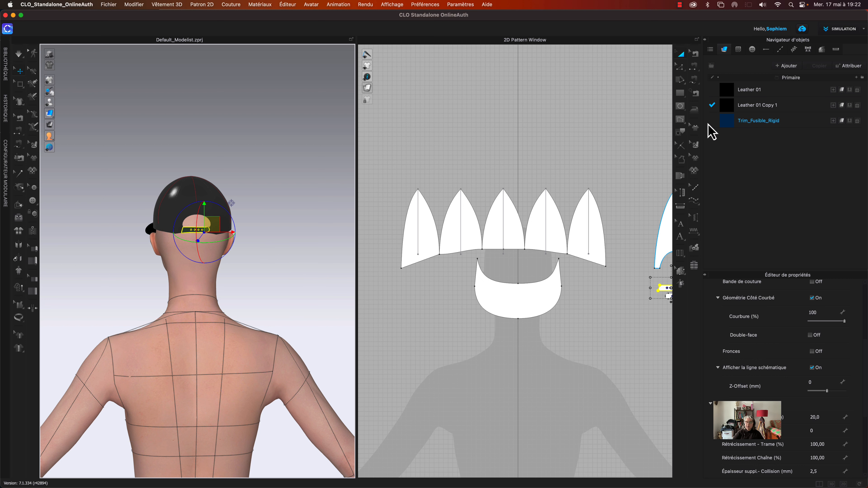
left_click(728, 123)
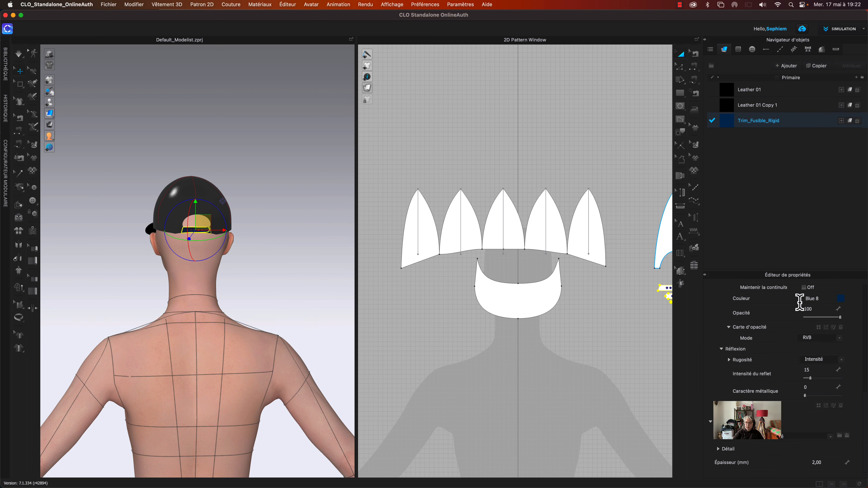
left_click(842, 299)
left_click(469, 170)
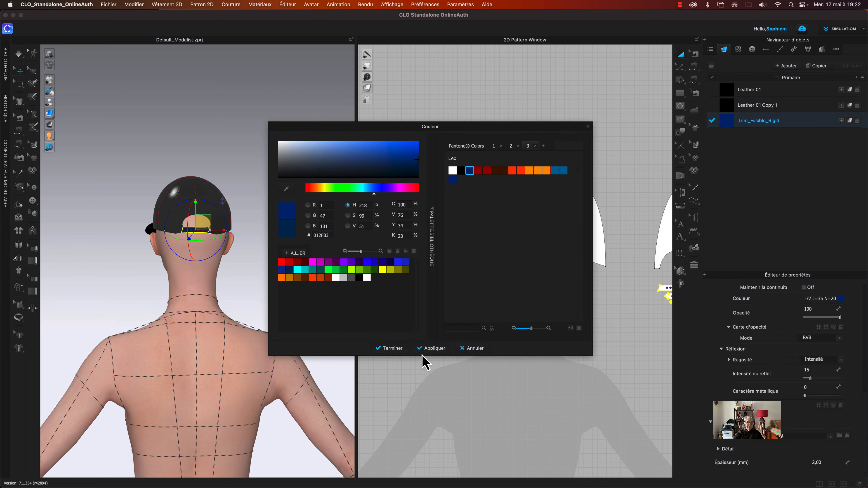
left_click(390, 348)
left_click(277, 233)
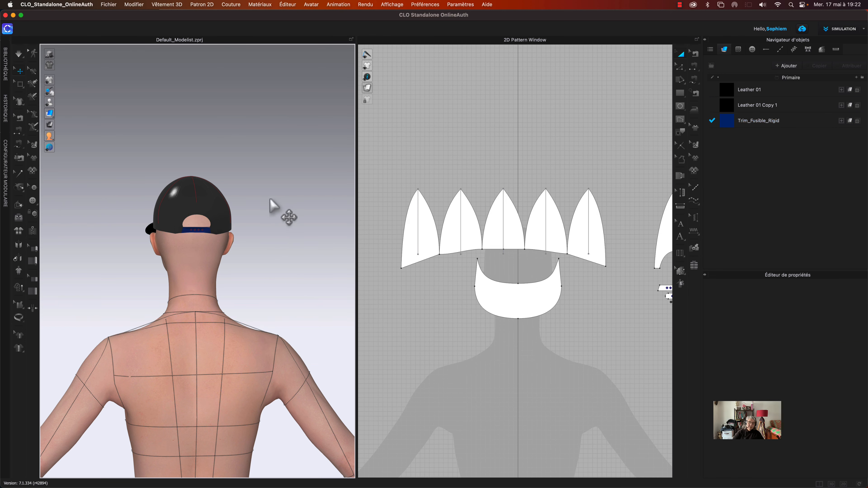
Set the Trim_Fusible_Rigid fabric's colour to the black swatch from the LAC palette
left_click(745, 124)
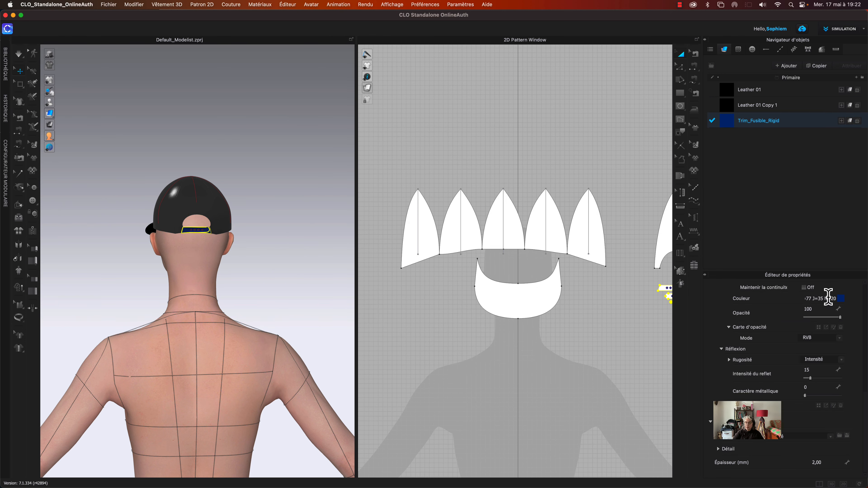
left_click(842, 300)
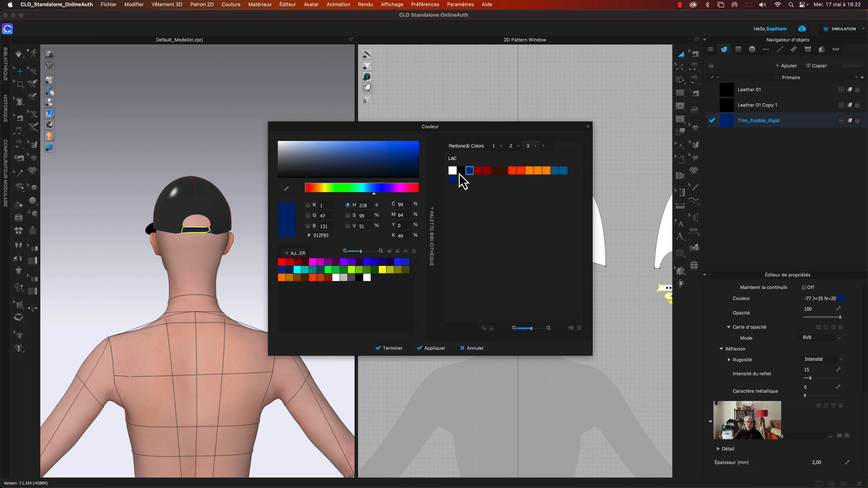
left_click(461, 171)
left_click(399, 348)
left_click(252, 194)
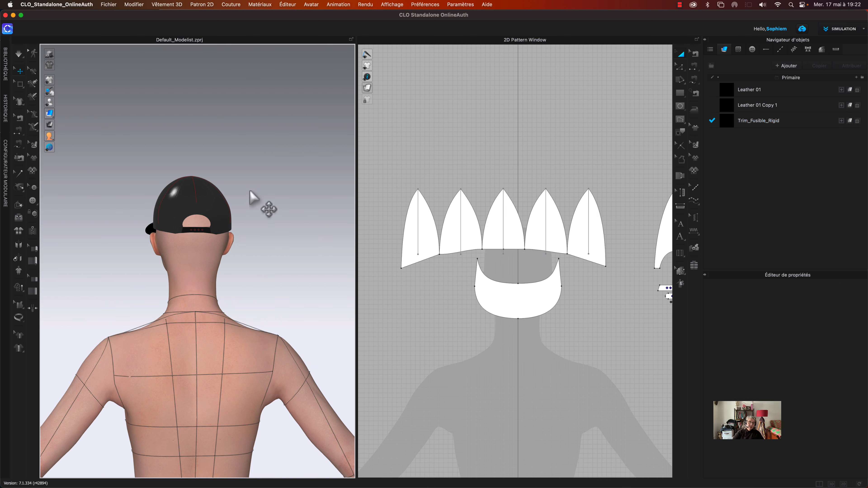
right_click_drag(252, 194, 295, 197)
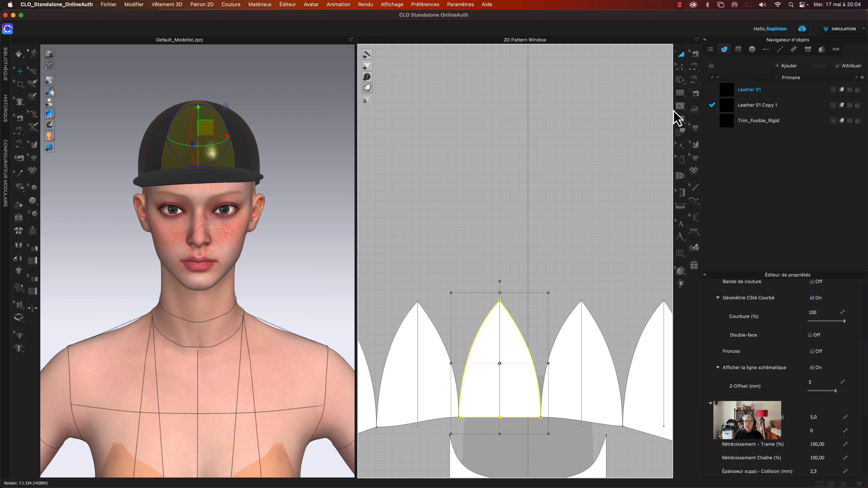
Create a 3 mm diameter internal ellipse on the front cap panel's centre line, about 50 mm below its tip
left_click(680, 109)
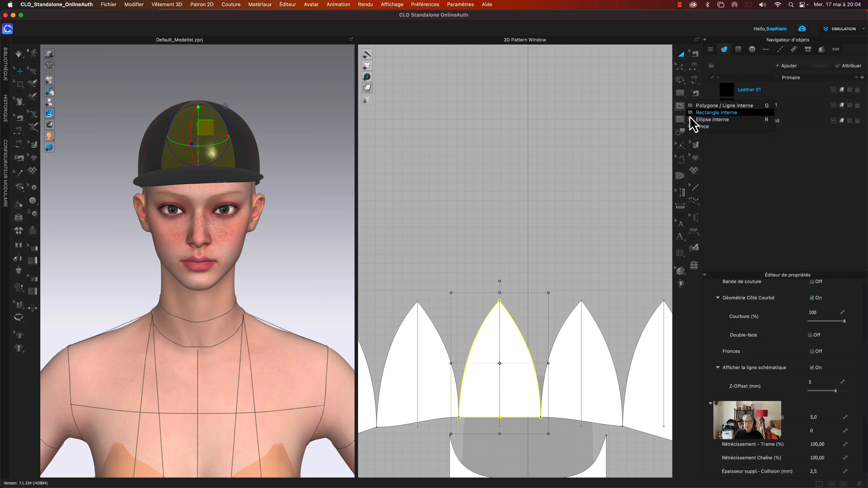
left_click(701, 120)
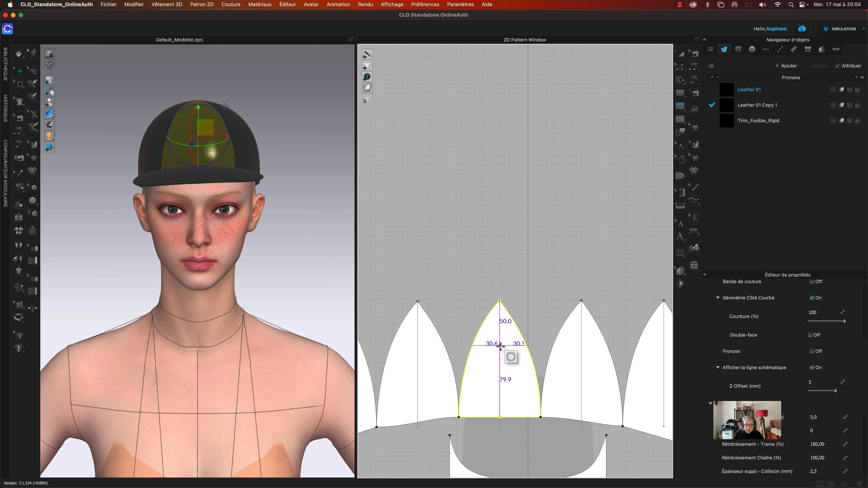
left_click(500, 347)
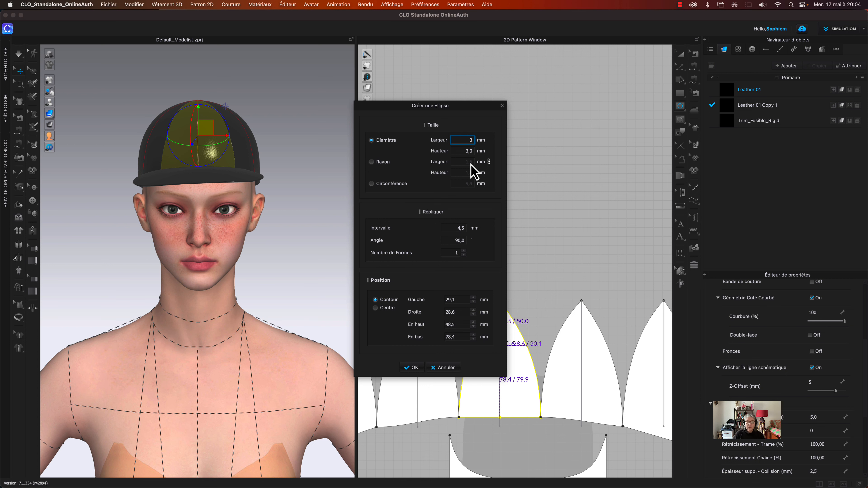
type("3")
key("Return")
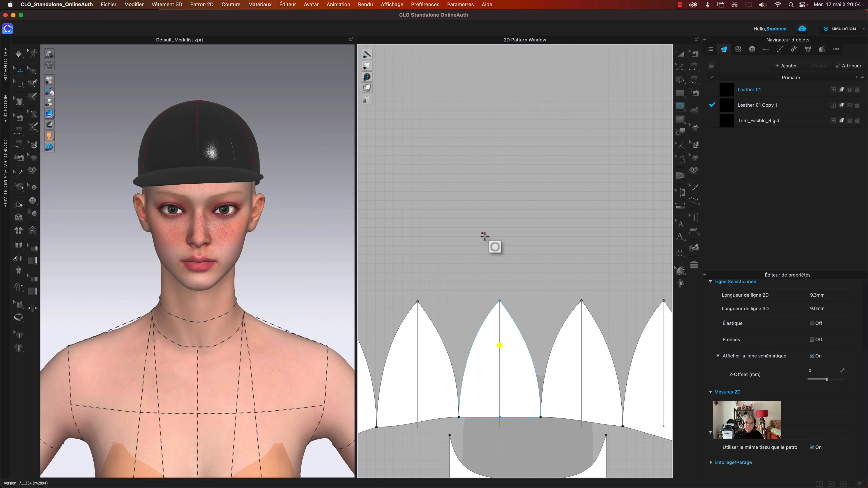
Create a 7 mm diameter internal ellipse concentric with the 3 mm circle on the front panel
scroll(514, 273, "up", 8)
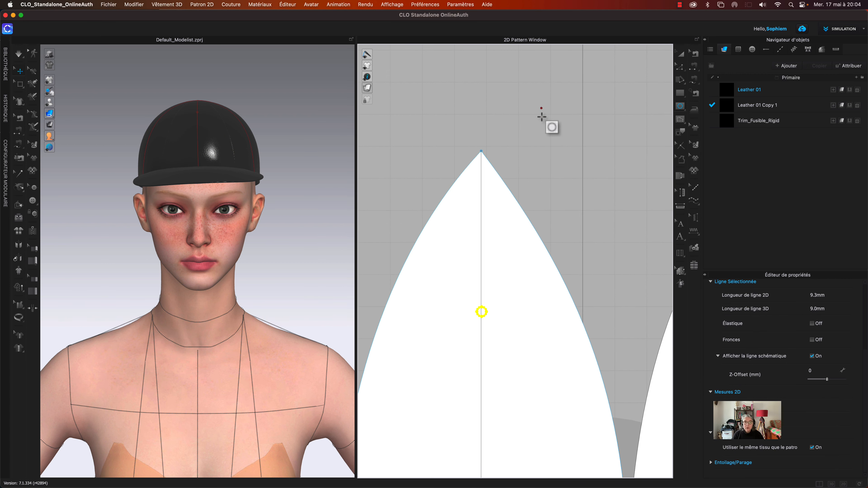
scroll(562, 261, "up", 10)
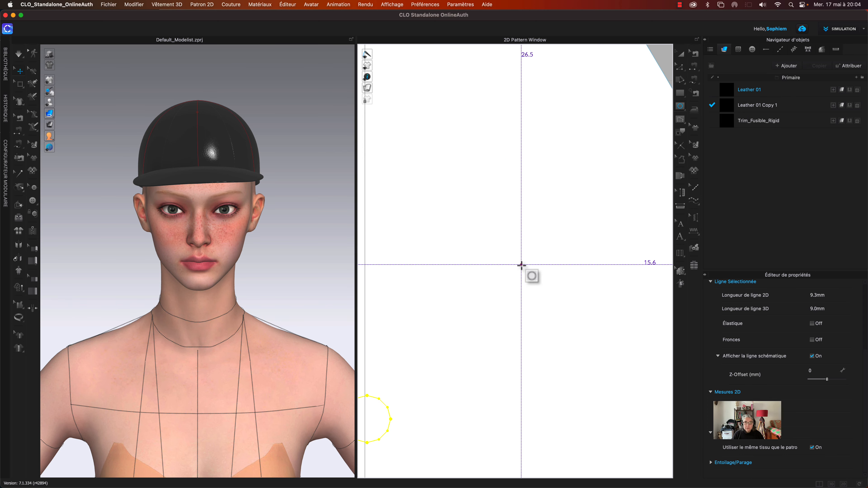
middle_click_drag(491, 287, 697, 118)
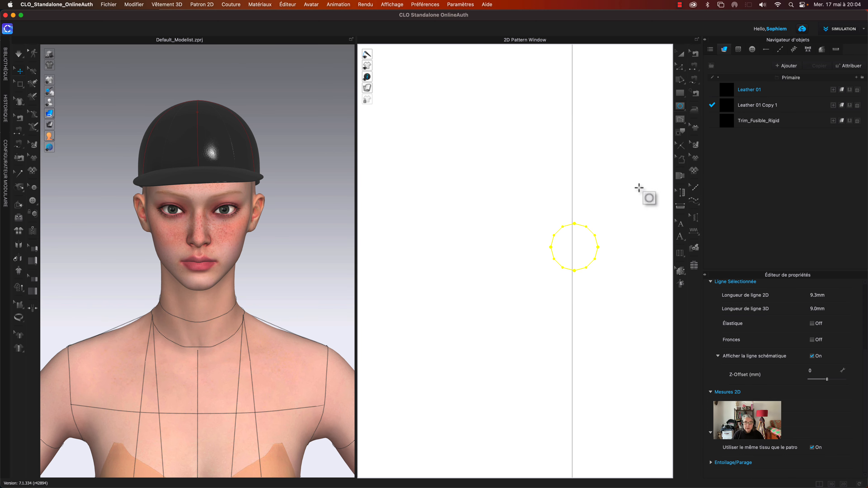
left_click(574, 248)
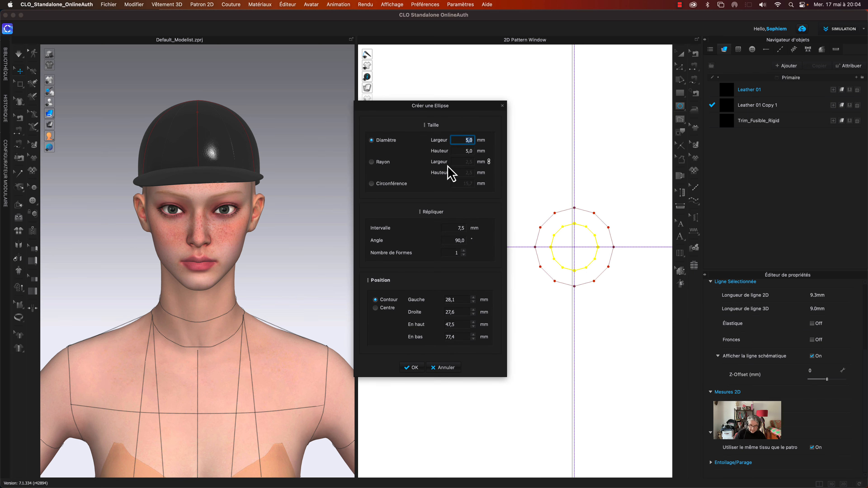
type("7")
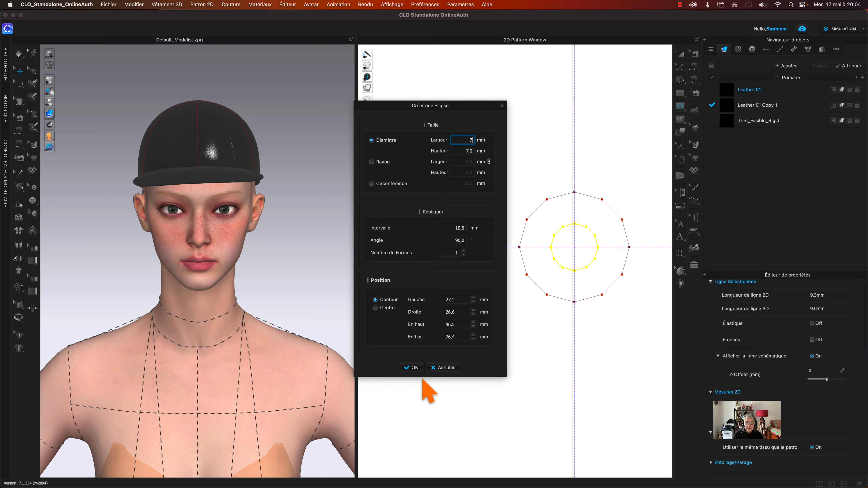
left_click(412, 369)
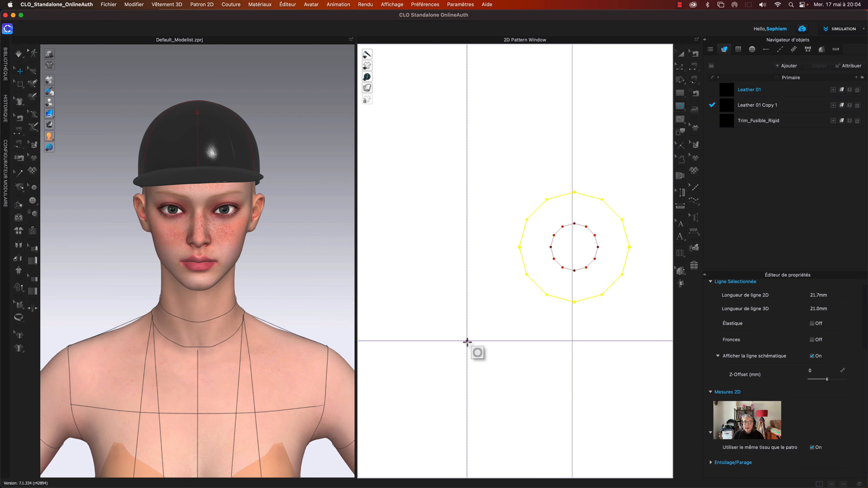
Cut the 3 mm inner circle out of the front panel as a separate pattern piece
scroll(616, 137, "down", 5)
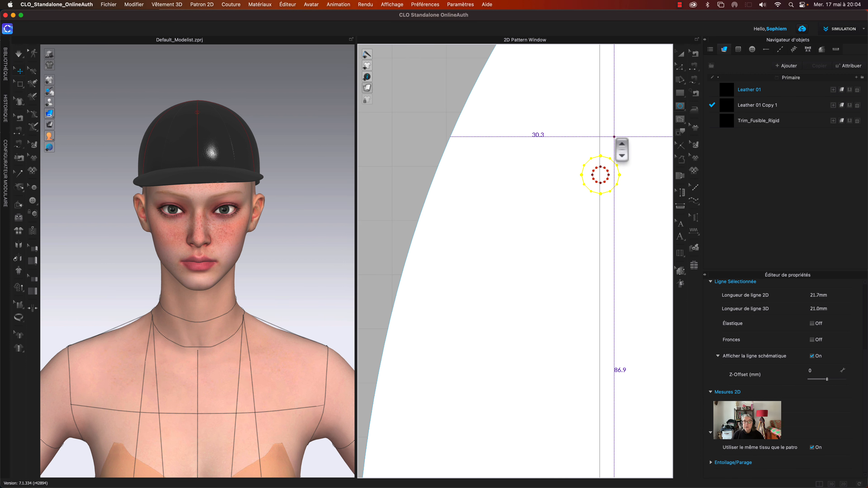
left_click(681, 55)
middle_click_drag(484, 141, 397, 207)
left_click(636, 192)
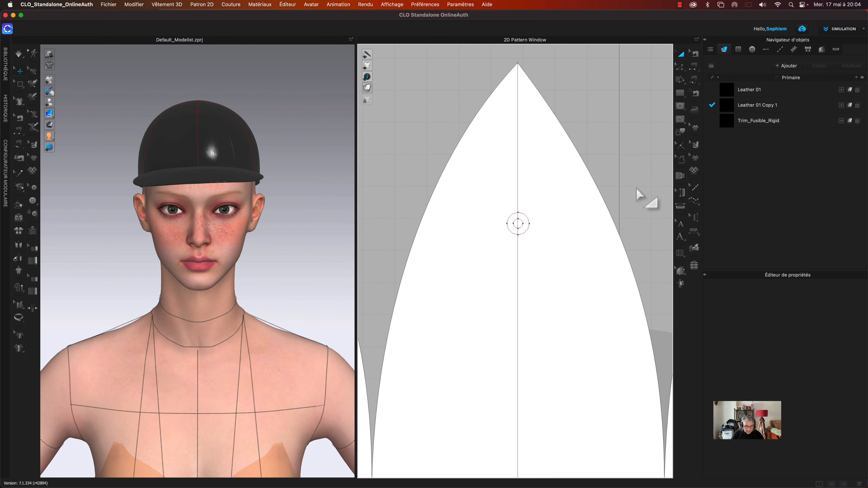
key("z")
left_click(522, 233)
left_click(520, 229)
right_click(523, 231)
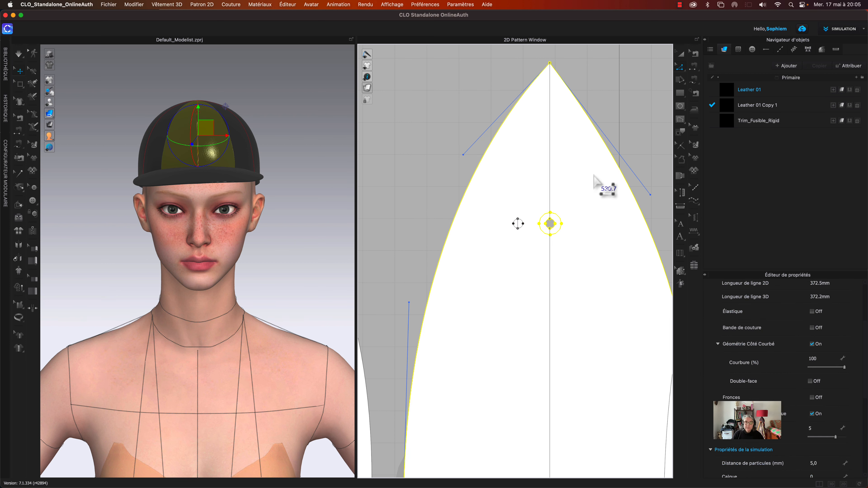
left_click(623, 110)
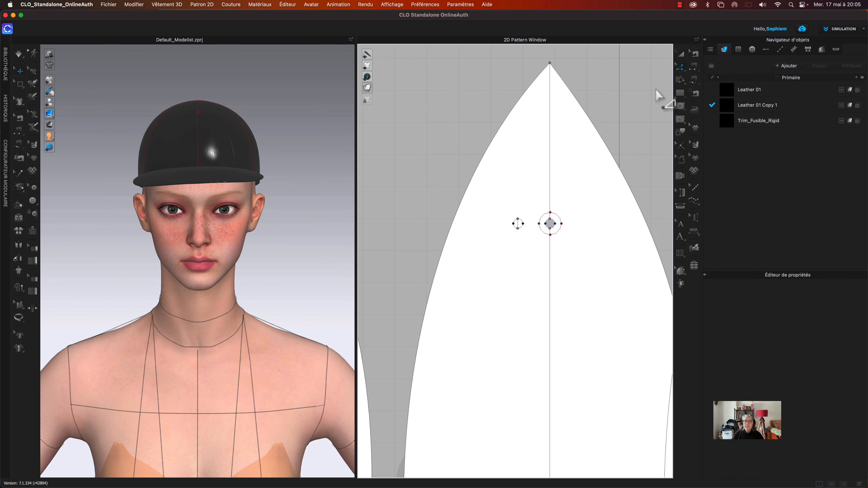
Move the small cut-out disc off the front panel and delete it
left_click(681, 54)
left_click(554, 223)
left_click_drag(521, 229, 402, 179)
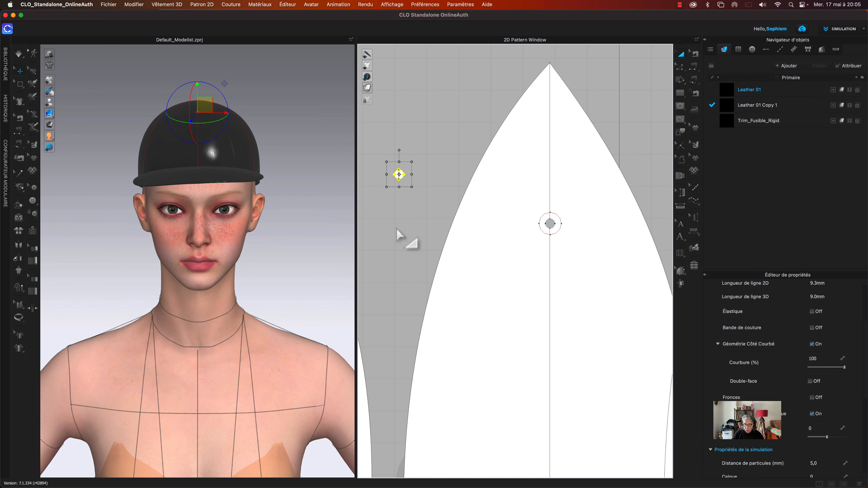
key("Delete")
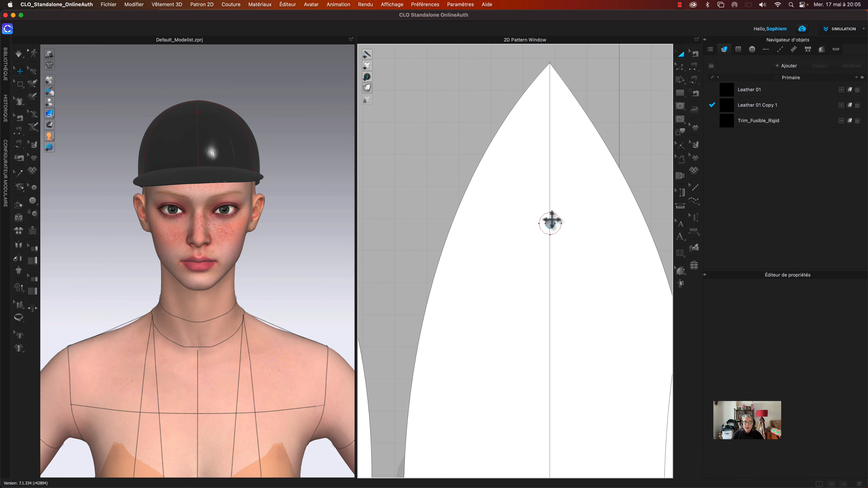
Cut and sew the front panel along the 7 mm circle, and move the ring piece about 35 mm away, outside the panel
left_click(561, 219)
right_click(560, 219)
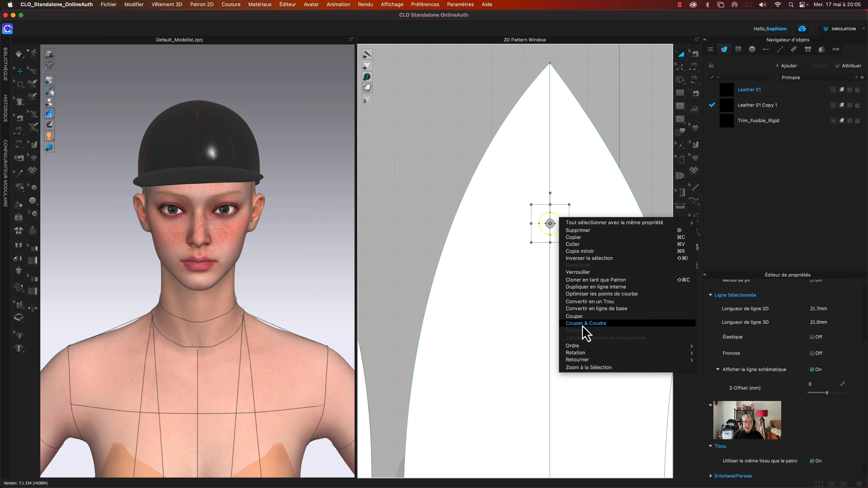
left_click(564, 323)
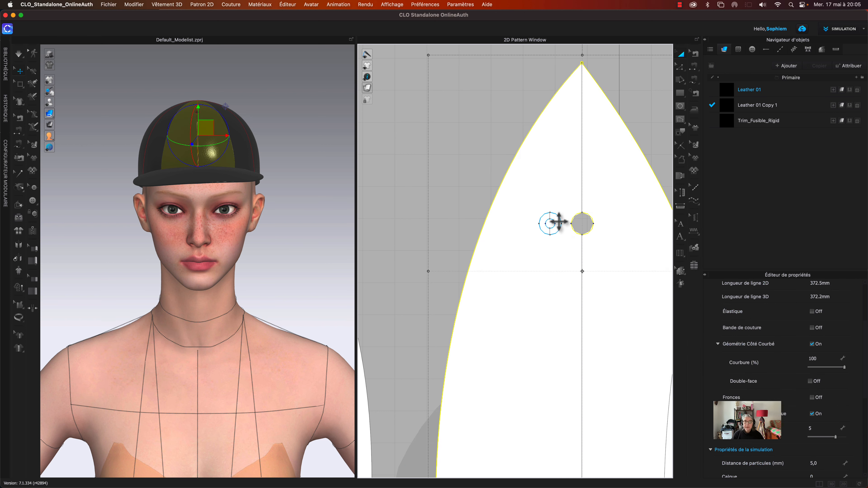
left_click_drag(557, 222, 457, 159)
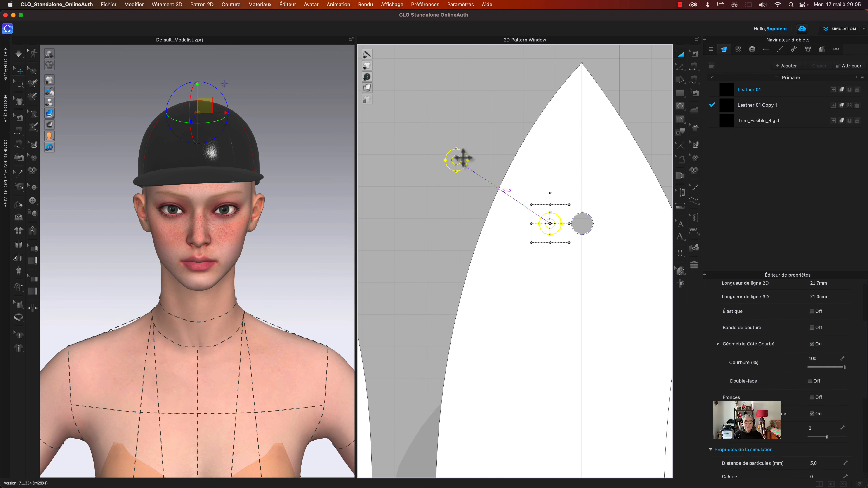
left_click(445, 228)
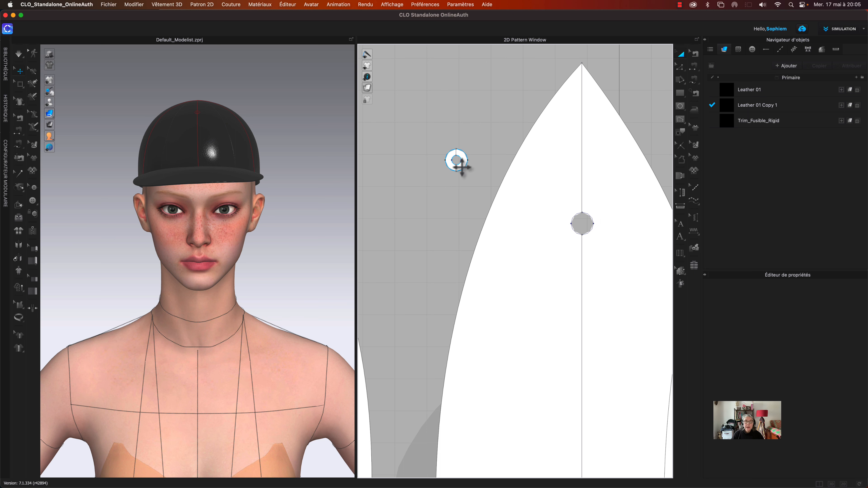
Duplicate the Trim_Fusible_Rigid fabric and set the copy's colour to white
left_click(457, 160)
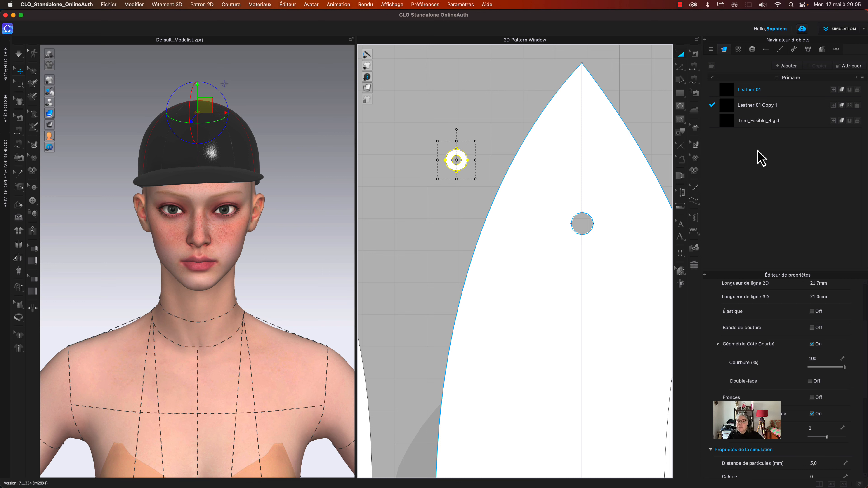
left_click(733, 124)
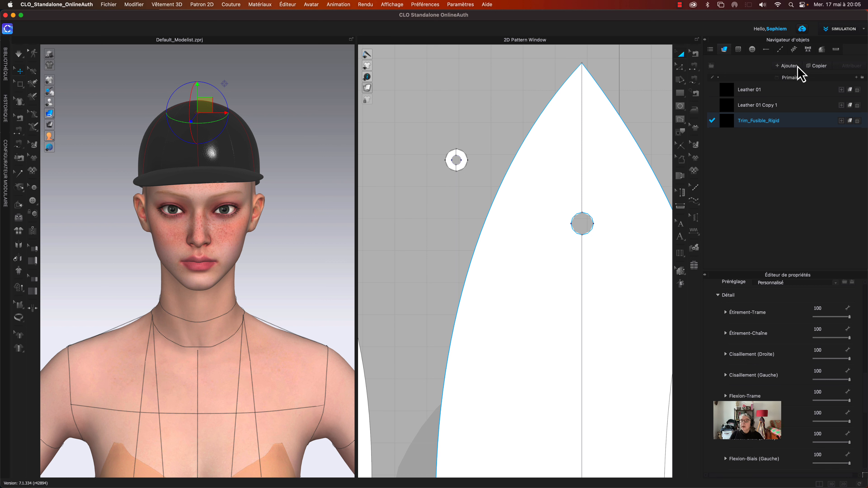
left_click(815, 67)
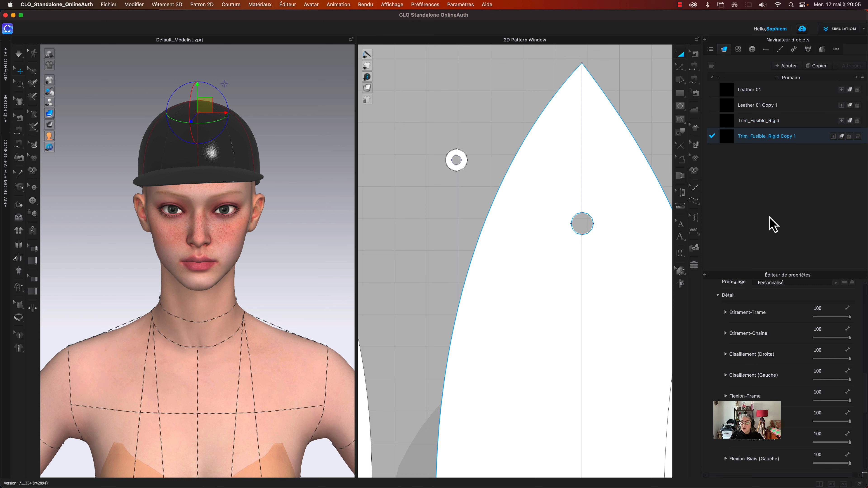
scroll(796, 346, "up", 5)
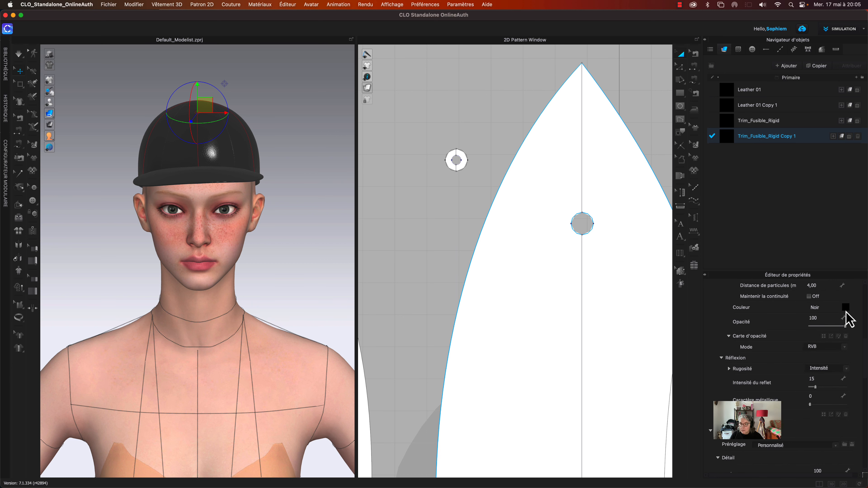
left_click(846, 308)
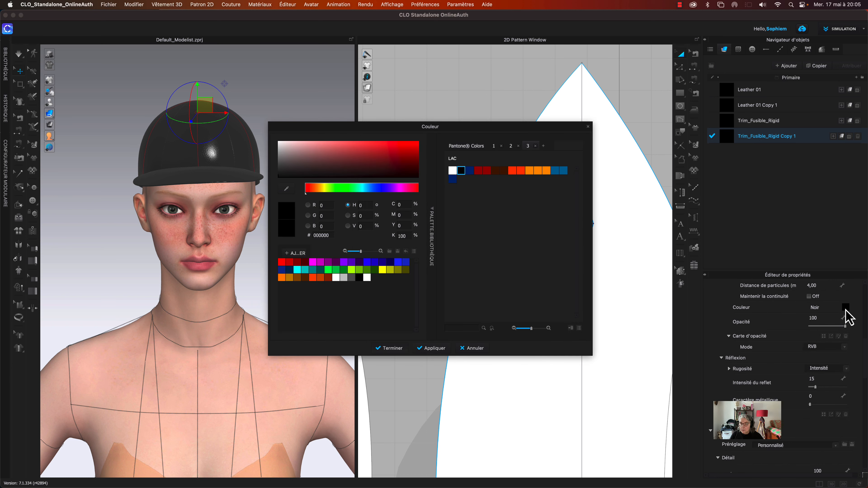
left_click(453, 171)
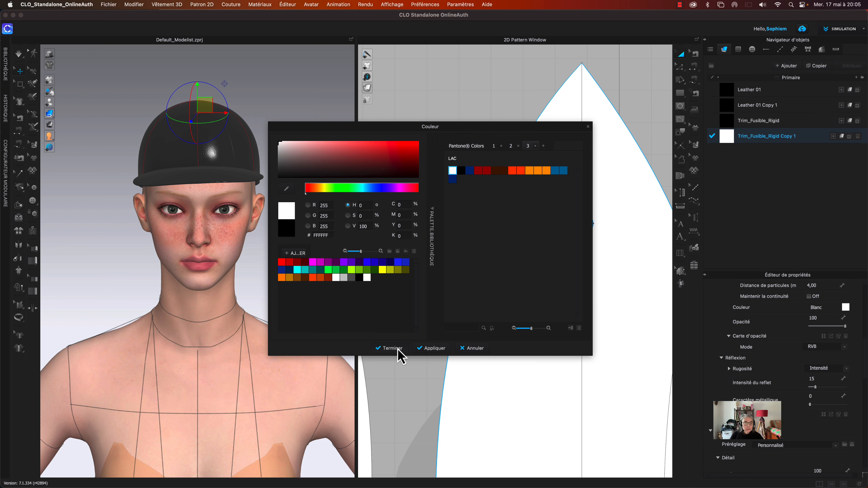
left_click(390, 348)
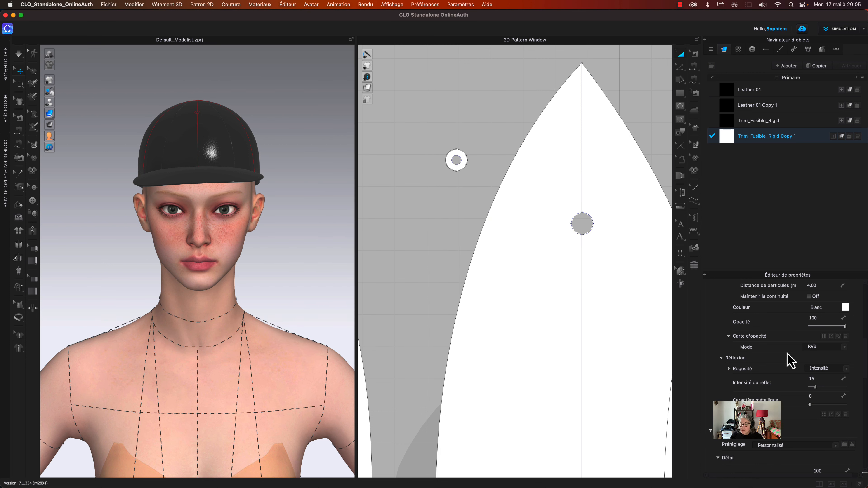
scroll(789, 361, "down", 5)
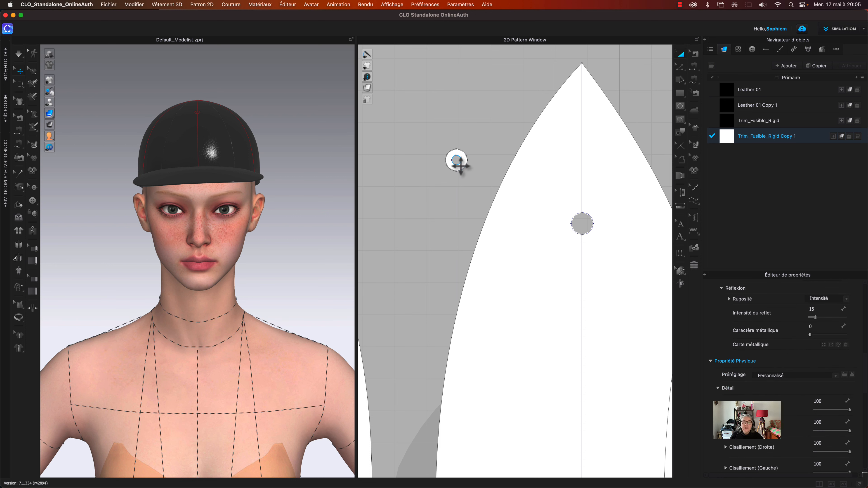
left_click(457, 161)
scroll(748, 393, "down", 4)
scroll(748, 393, "up", 5)
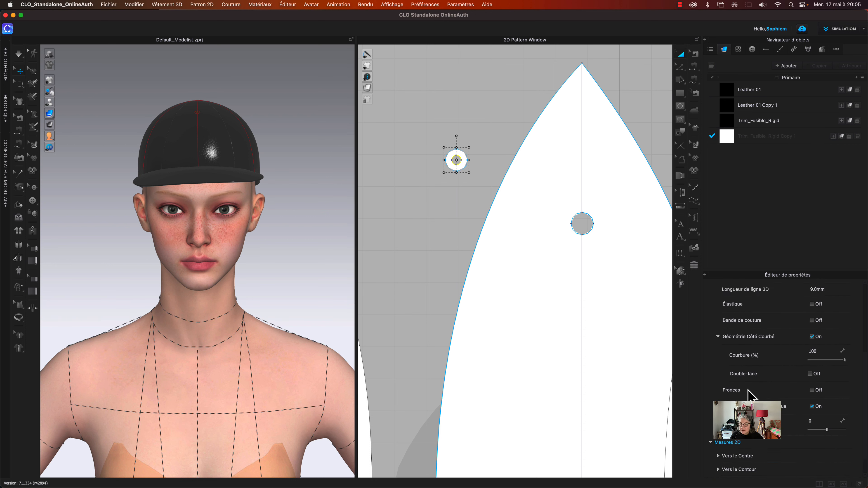
scroll(748, 394, "up", 4)
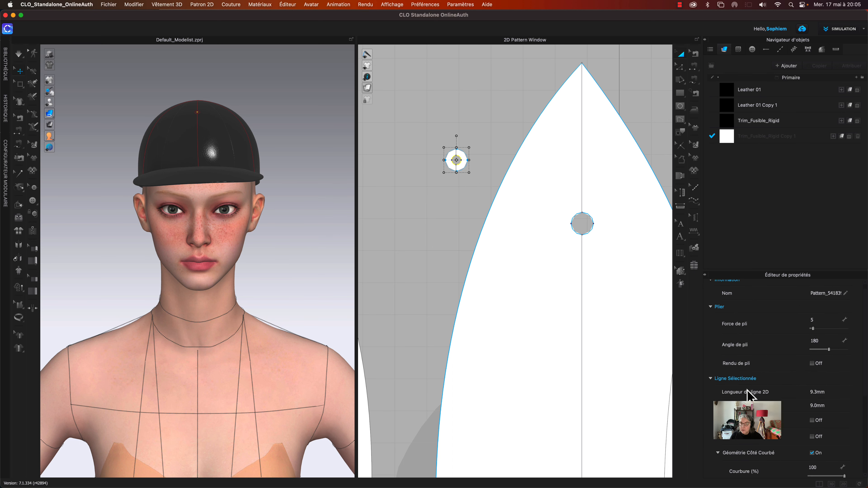
scroll(748, 394, "down", 6)
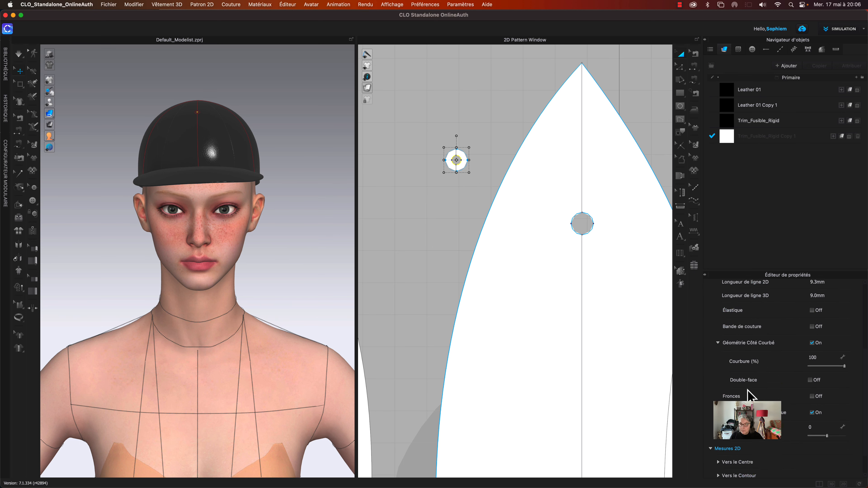
scroll(748, 394, "down", 2)
scroll(748, 393, "down", 3)
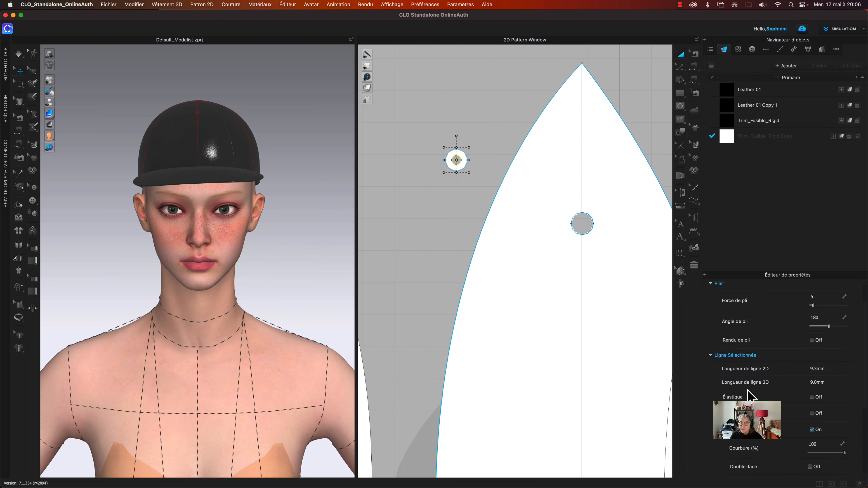
left_click(413, 239)
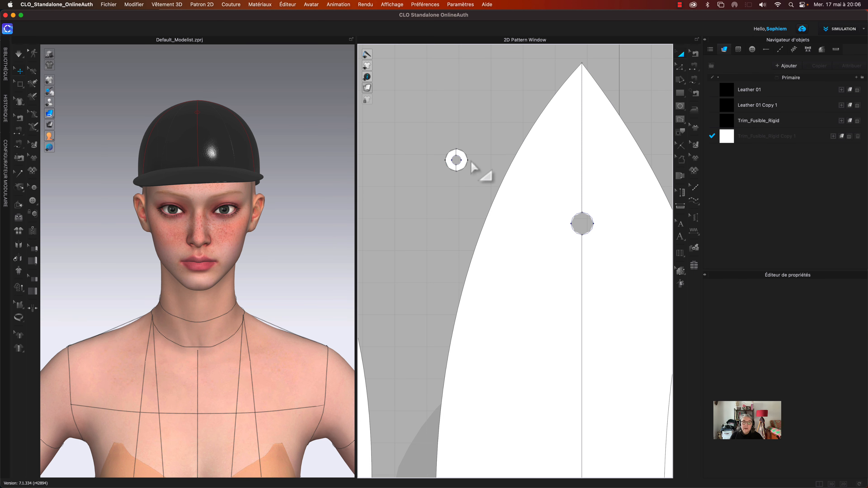
Assign the white Trim_Fusible_Rigid Copy 1 fabric to the separate ring piece
left_click(458, 161)
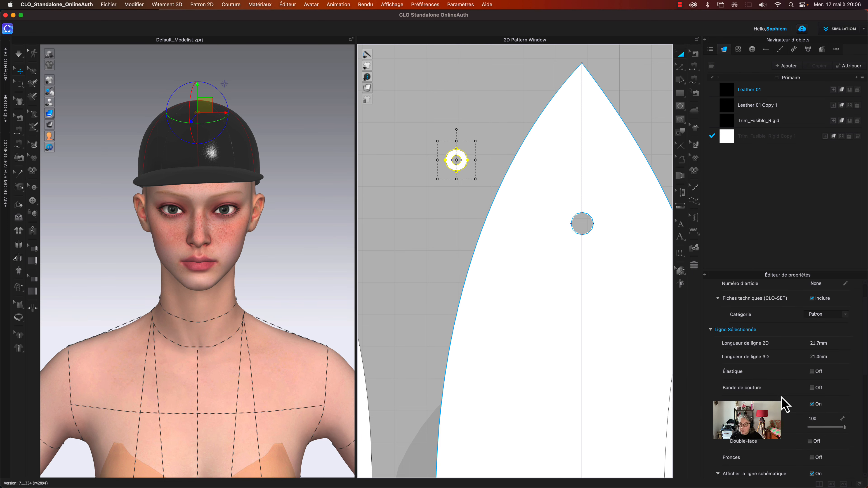
scroll(784, 405, "down", 10)
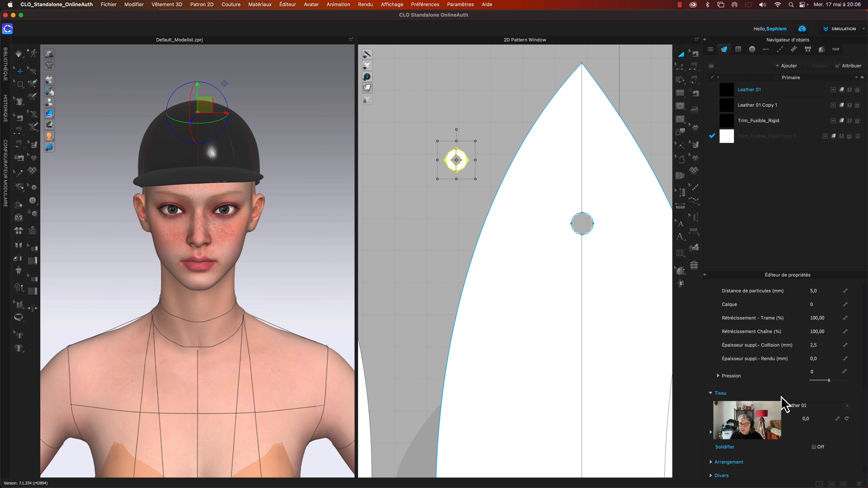
left_click(785, 394)
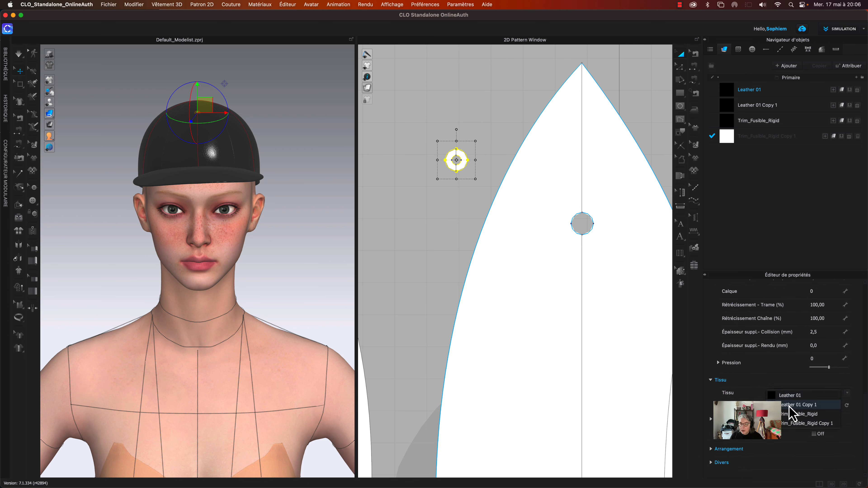
left_click(786, 424)
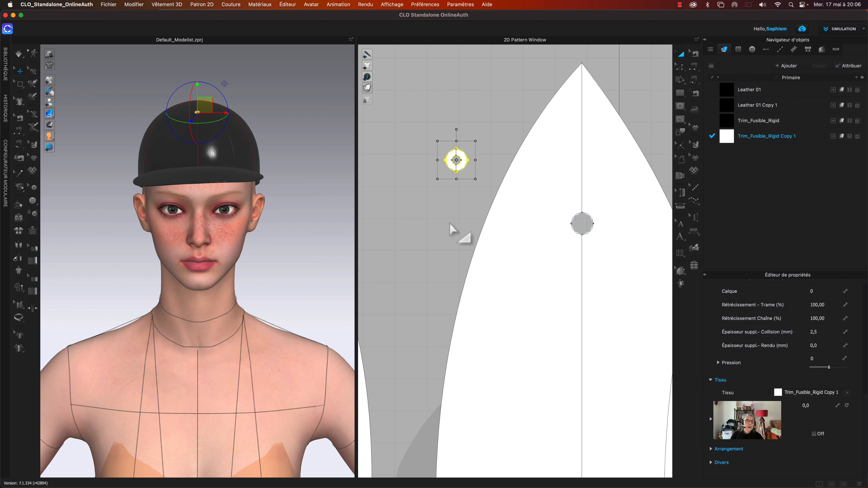
Move the round hole down along the front panel's centre line and briefly run the simulation to update the cap
mouse_move(260, 92)
right_mouse_down()
mouse_move(264, 107)
mouse_move(258, 90)
right_mouse_up()
left_click(266, 107)
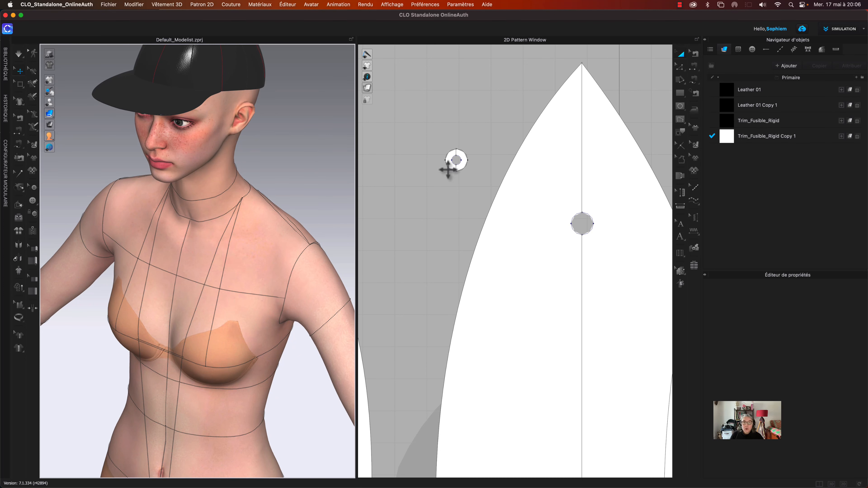
left_click(586, 235)
left_click_drag(587, 235, 588, 285)
right_click_drag(281, 145, 312, 149)
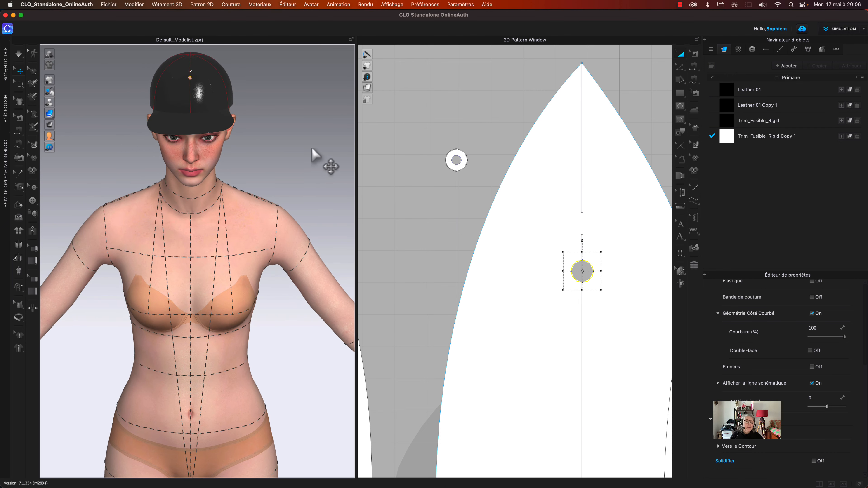
key("space")
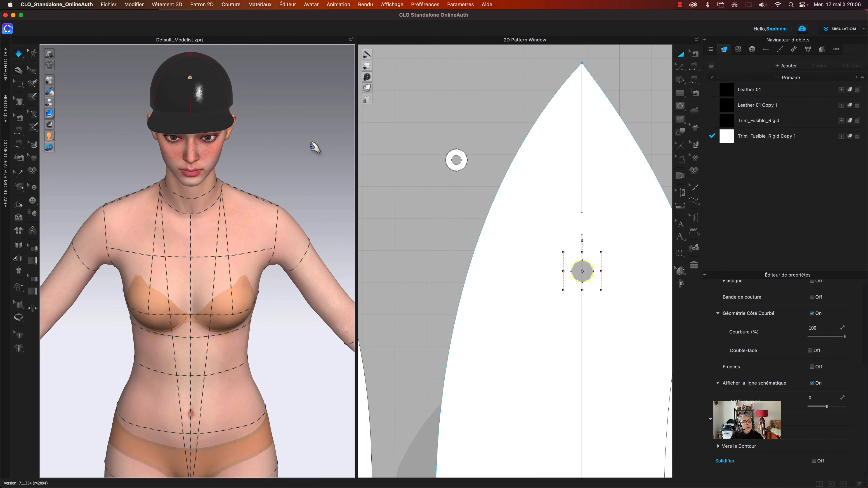
key("space")
right_click_drag(310, 148, 291, 141)
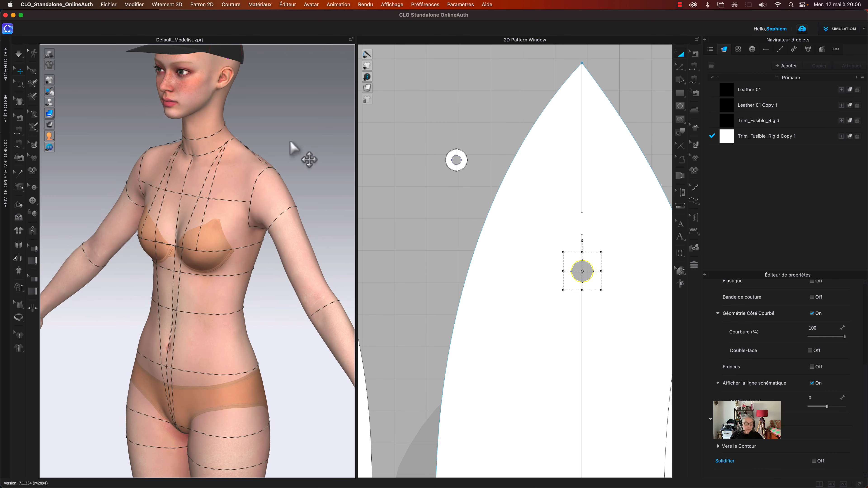
middle_click_drag(294, 95, 283, 243)
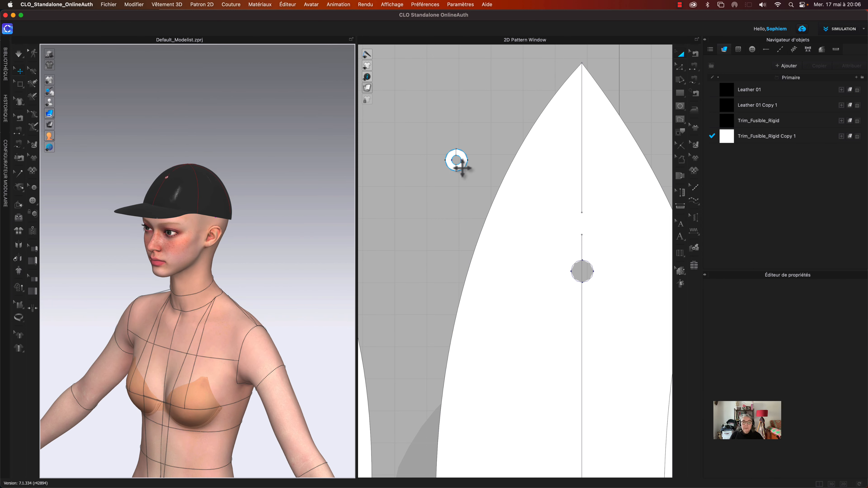
Copy the front panel's hole and paste it on the centre line of the adjacent left panel, about 64 mm below the tip
scroll(405, 265, "down", 4)
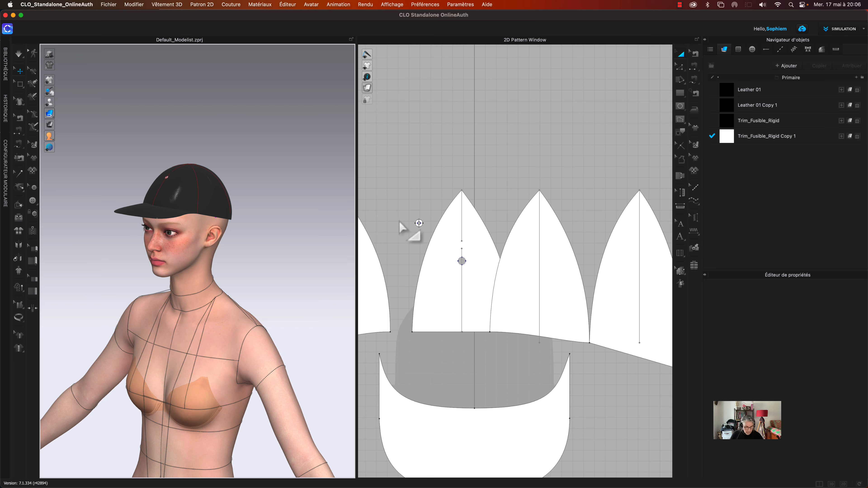
middle_click_drag(401, 223, 479, 188)
left_click(518, 214)
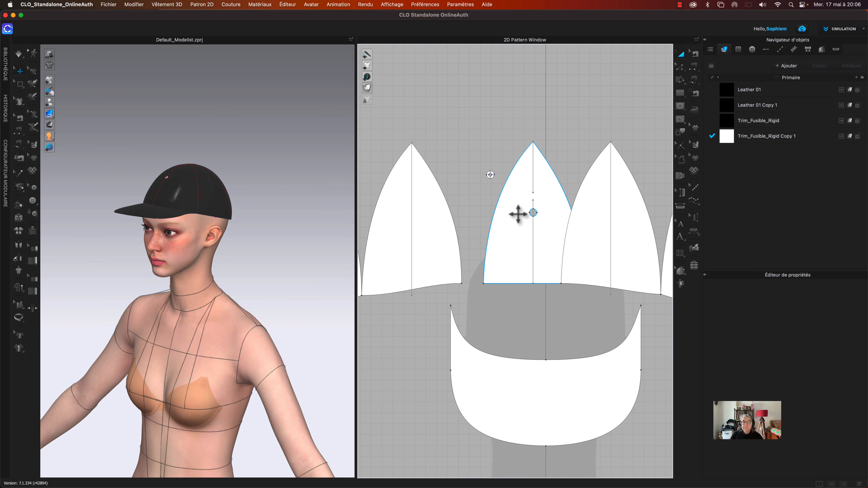
left_click(532, 213)
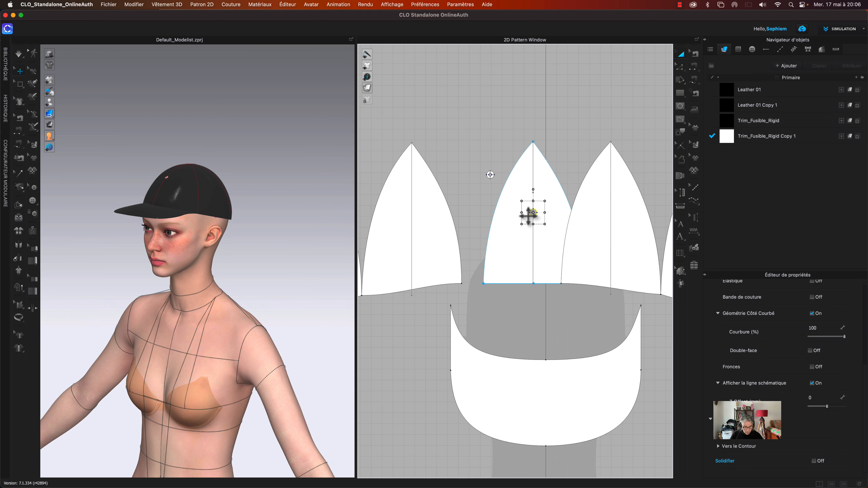
left_click(471, 194)
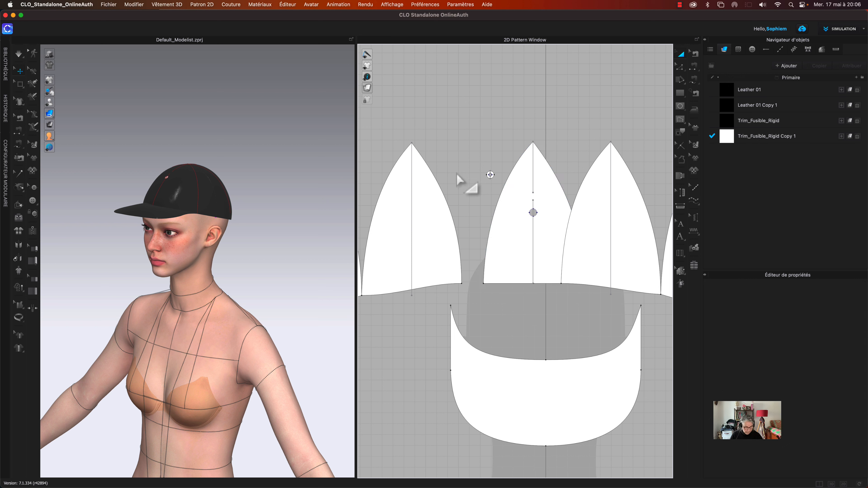
left_click(424, 214)
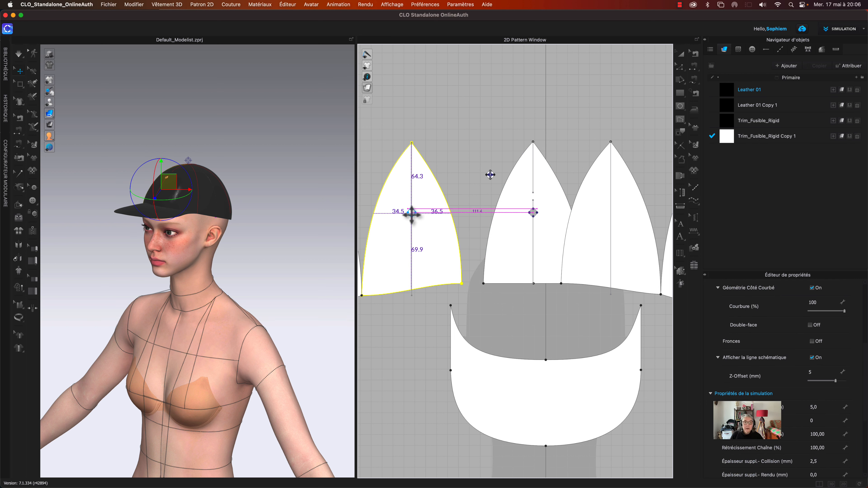
left_click(412, 213)
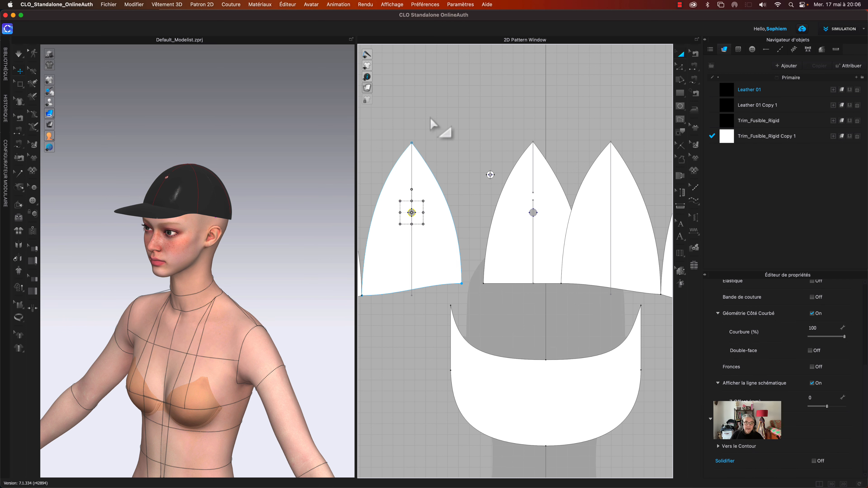
Paste another hole on the centre line of the leftmost cap panel, about 73 mm below its tip
right_click_drag(433, 148, 585, 149)
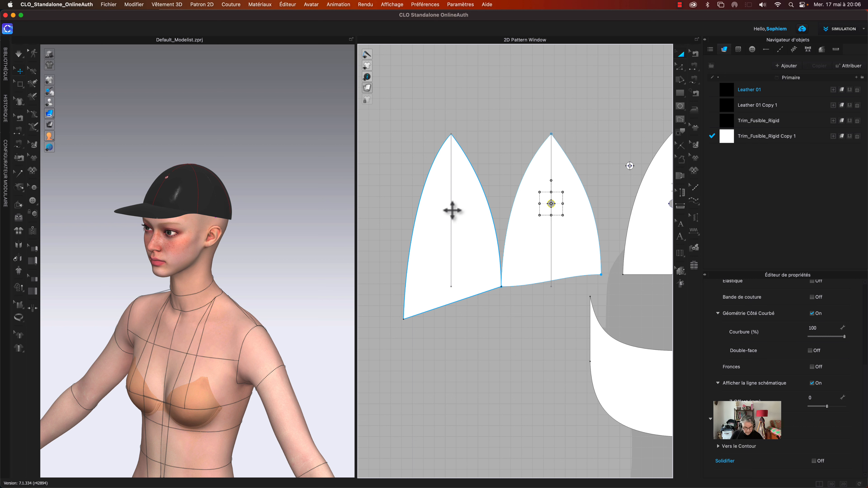
key("super+v")
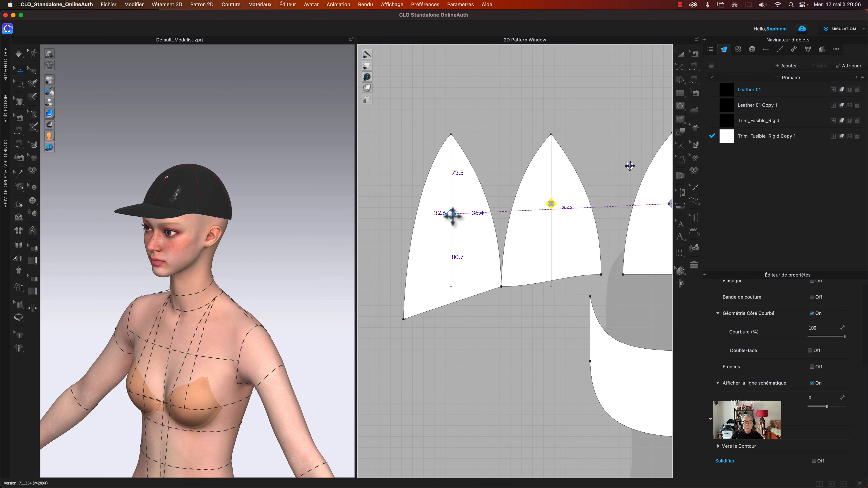
left_click(451, 213)
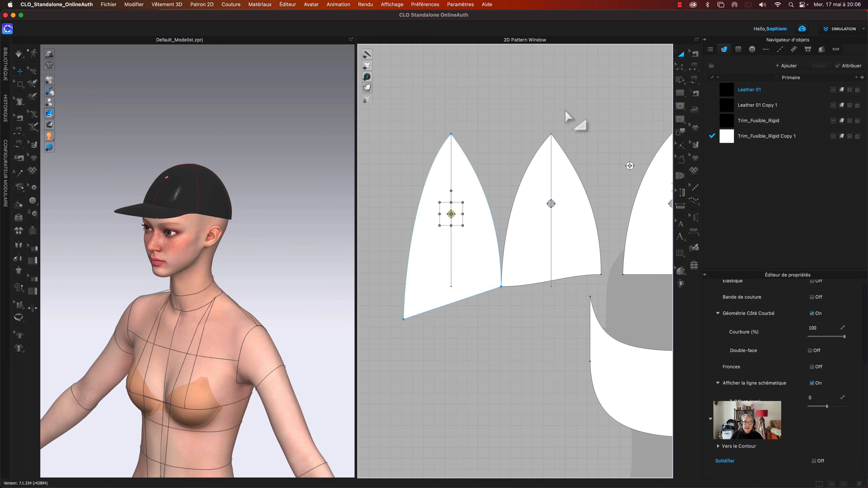
Paste the hole on the centre line of the panel directly right of the front panel, about 64 mm below its tip
right_click_drag(586, 118, 348, 120)
left_click(498, 203)
key("super+v")
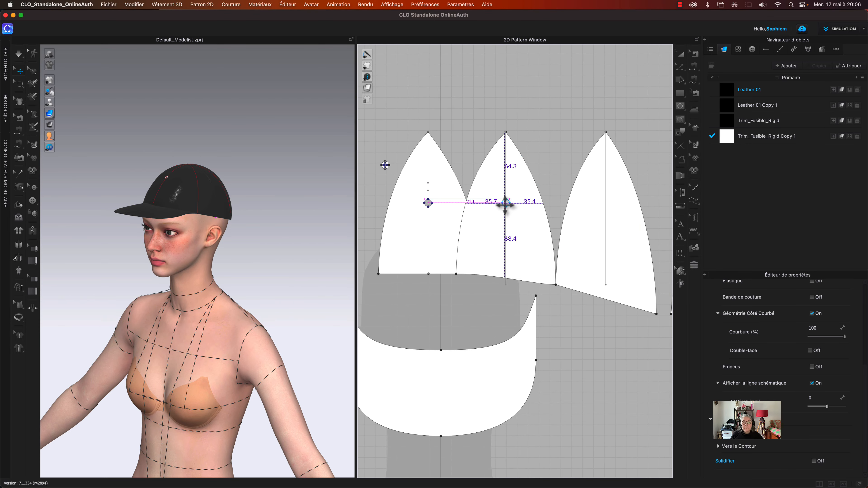
left_click(506, 203)
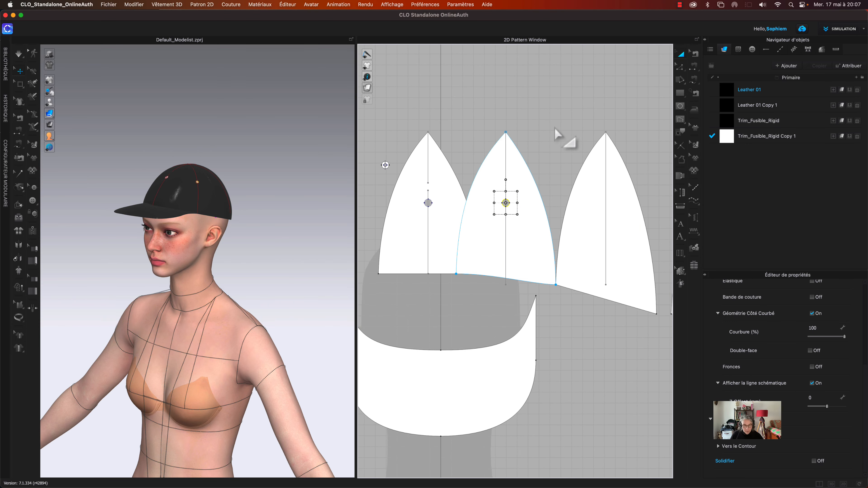
Paste the hole on the centre line of the second panel to the right of the front panel, about 69 mm below its tip
right_click_drag(560, 134, 463, 131)
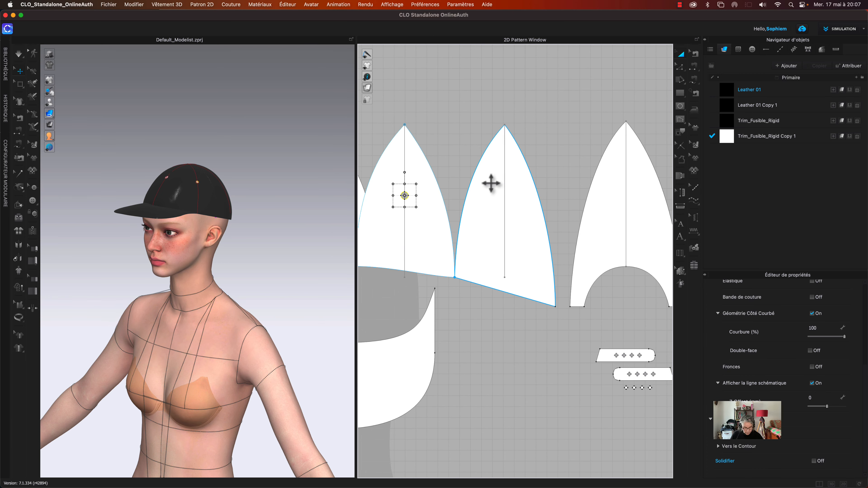
key("super+v")
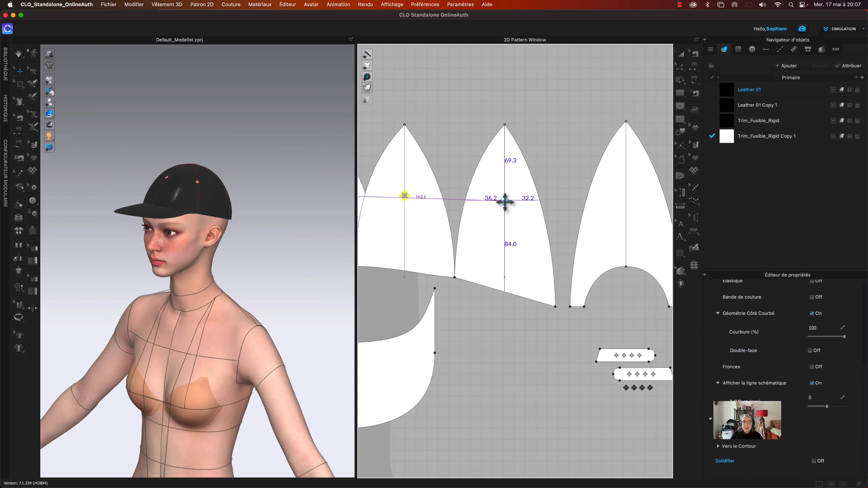
left_click(505, 201)
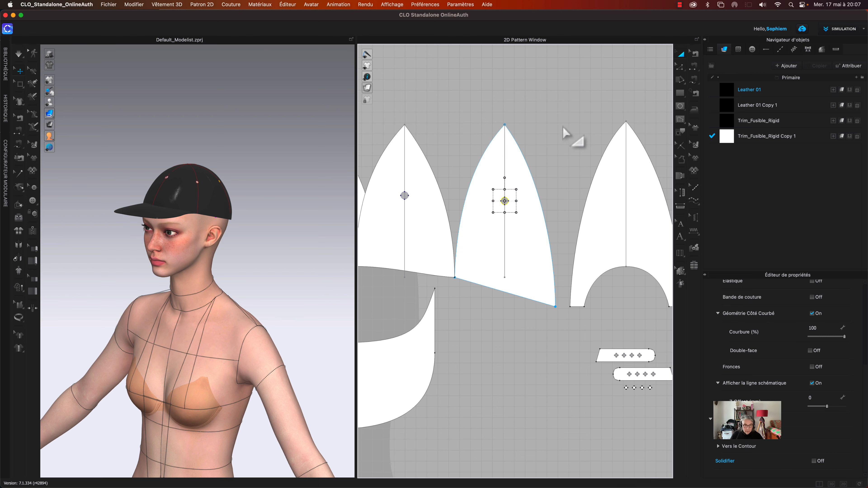
Paste the hole on the centre line of the back panel with the arched cut-out, about 72 mm below its tip
middle_click_drag(562, 130, 460, 116)
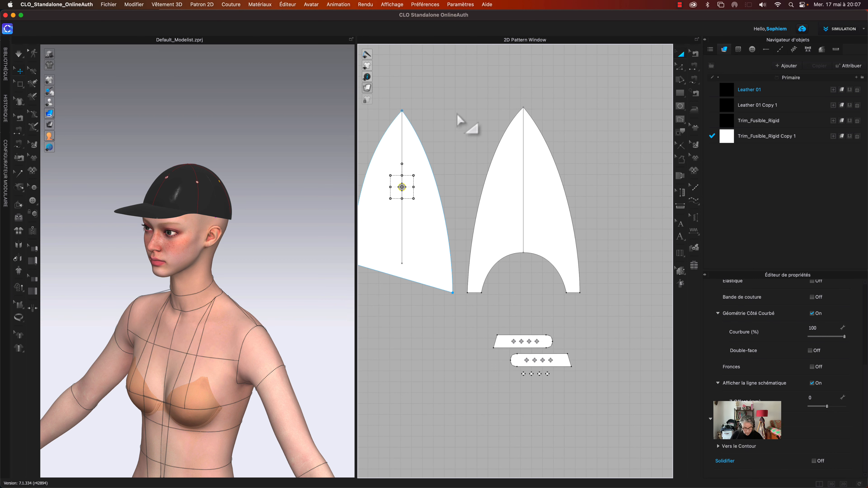
key("ctrl+v")
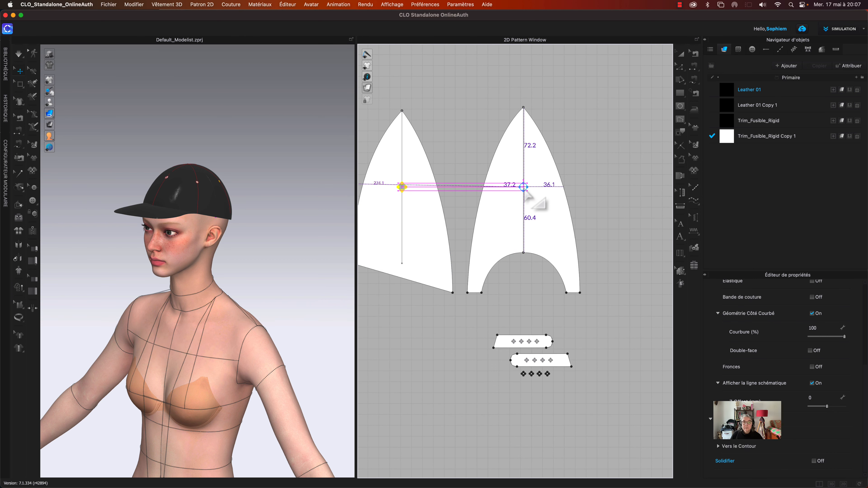
left_click(524, 189)
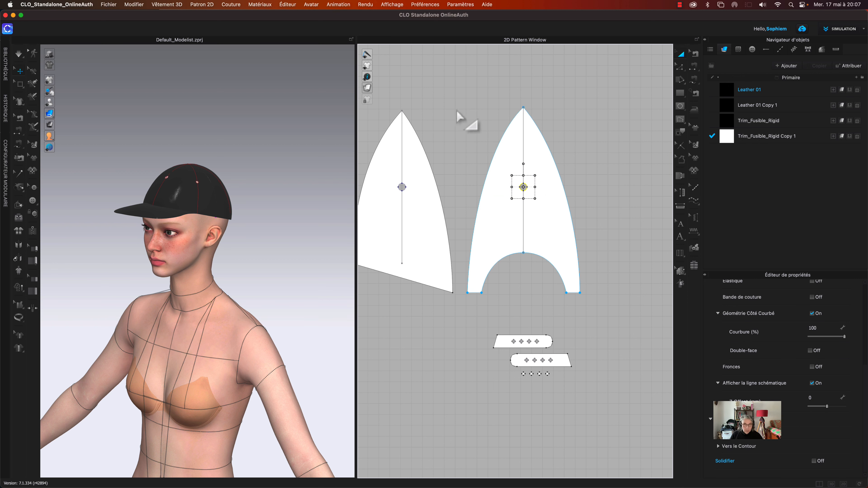
Set the particle distance of the ring eyelet beside the front panel to 1 mm, accepting the slower simulation
scroll(466, 118, "up", 5)
middle_click_drag(693, 126, 744, 142)
left_click_drag(459, 162, 481, 188)
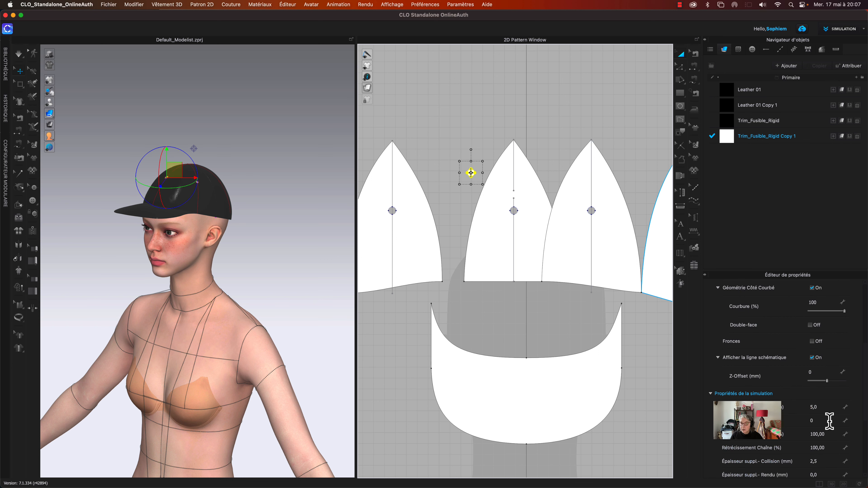
left_click(824, 407)
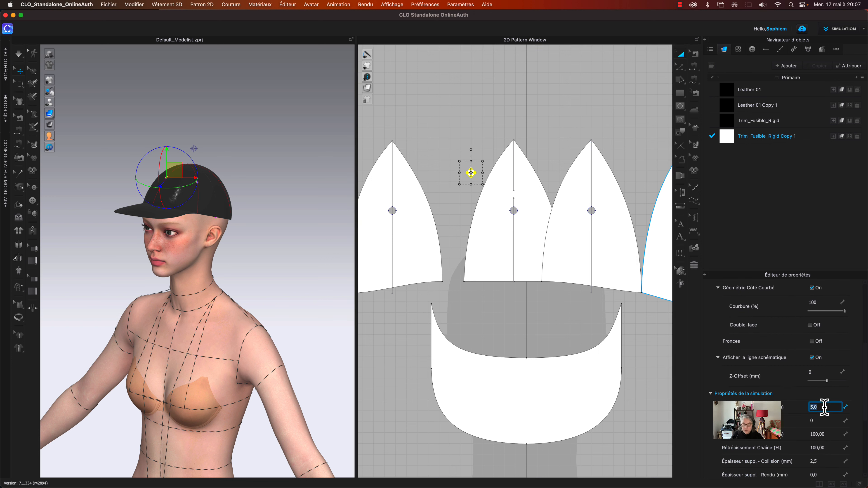
type("1")
key("Return")
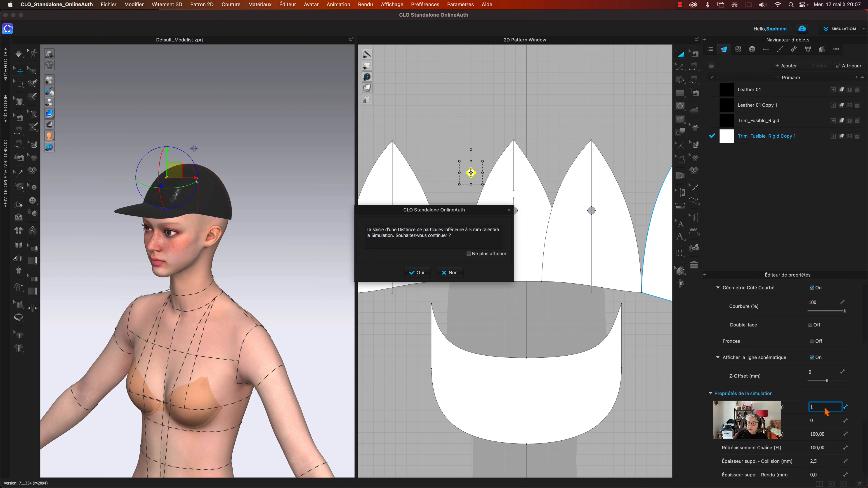
left_click(419, 274)
left_click(490, 124)
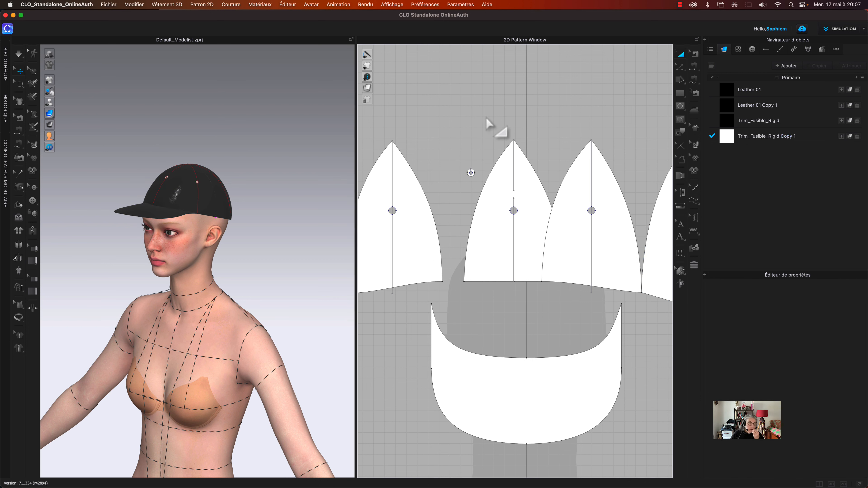
Paste a copy of the ring eyelet just above the tip of the panel left of the front panel
scroll(490, 124, "up", 5)
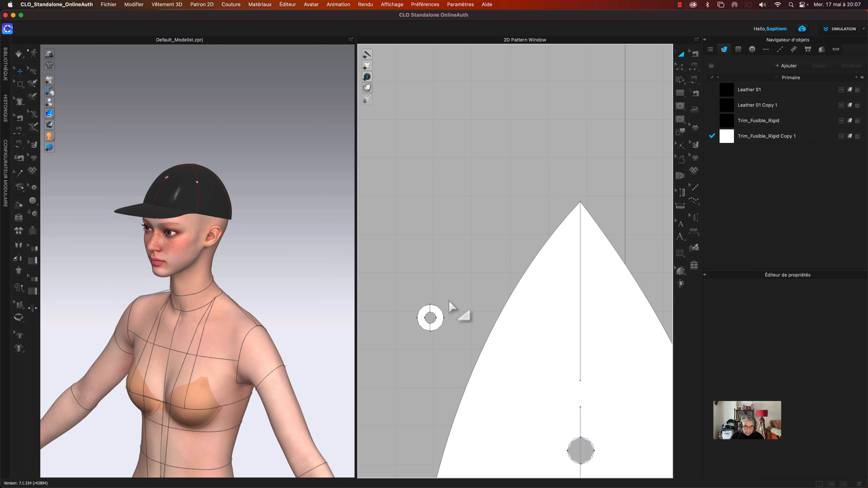
left_click(424, 313)
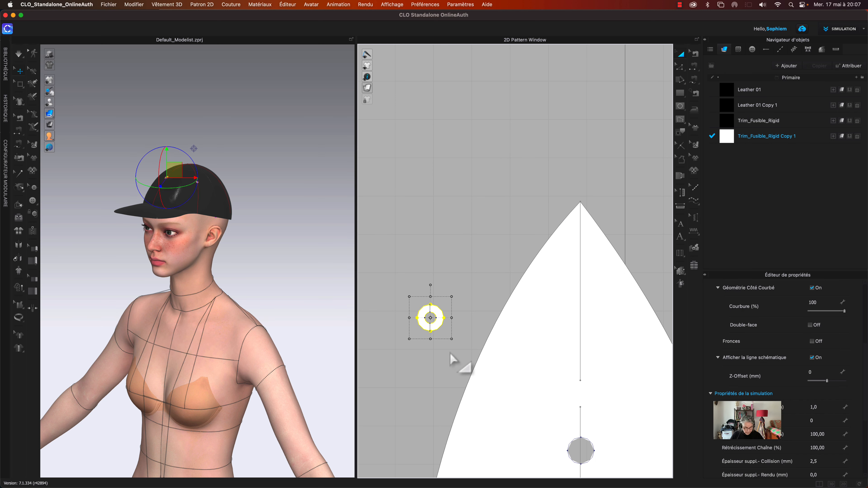
middle_click_drag(425, 368, 653, 344)
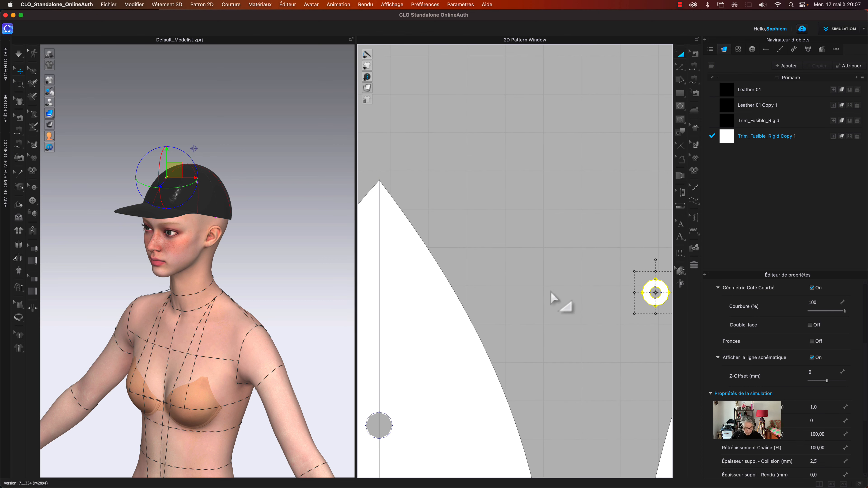
middle_click_drag(502, 243, 616, 221)
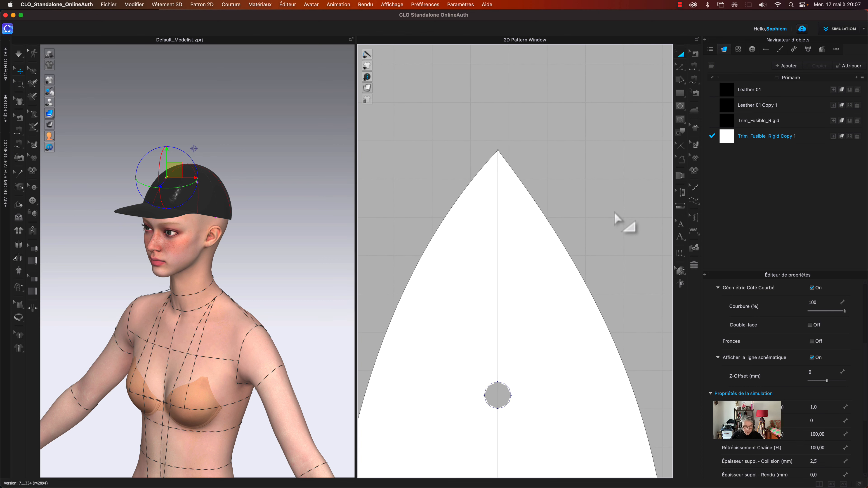
right_click(612, 206)
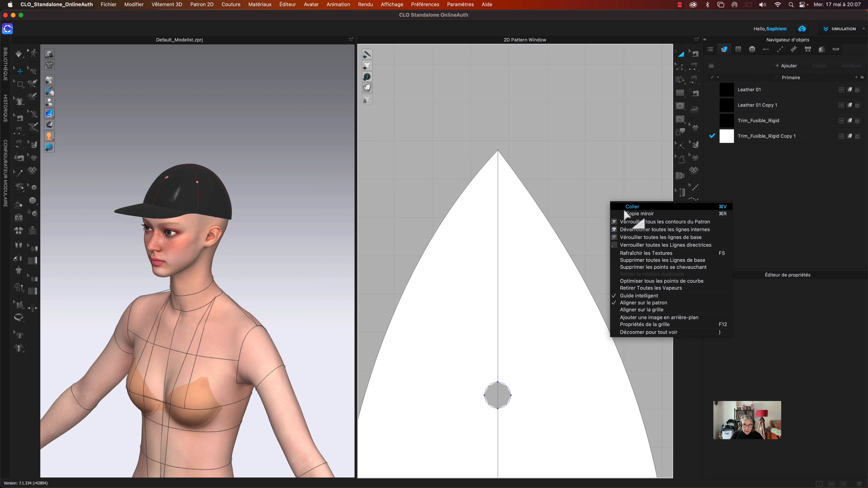
left_click(630, 207)
left_click(497, 120)
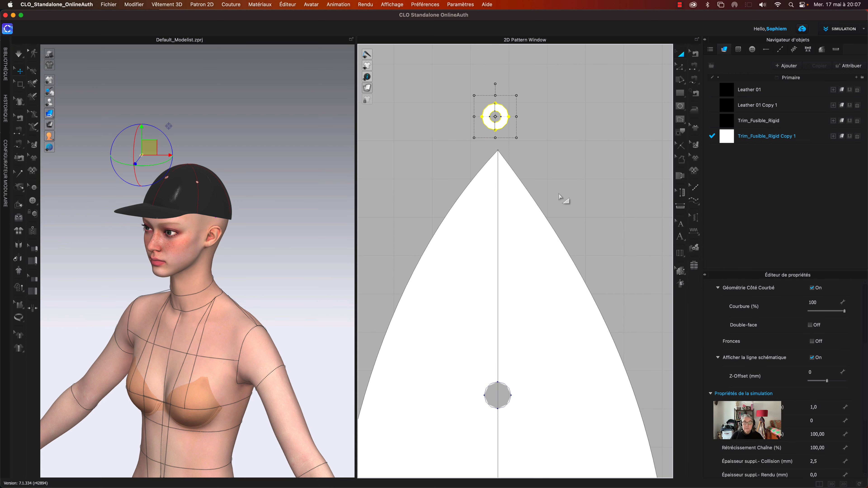
Sew the copied ring's outer edge to the edge of the hole in the panel below it
key("m")
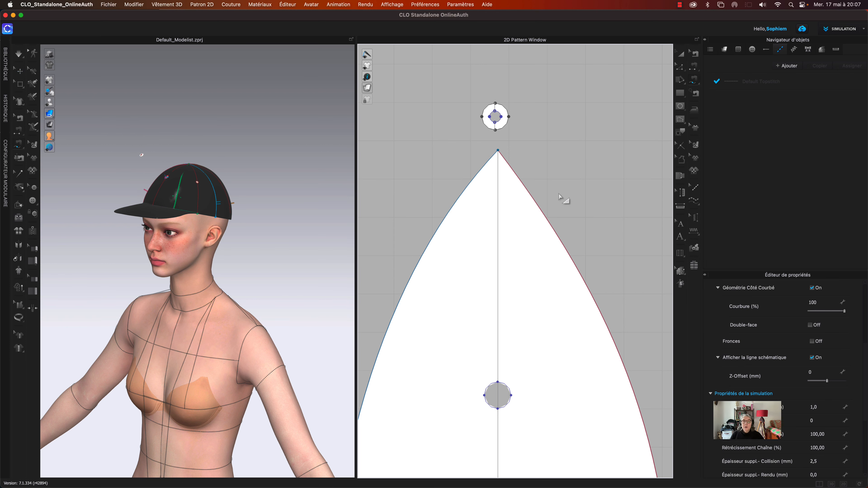
left_click(499, 413)
left_click(435, 273)
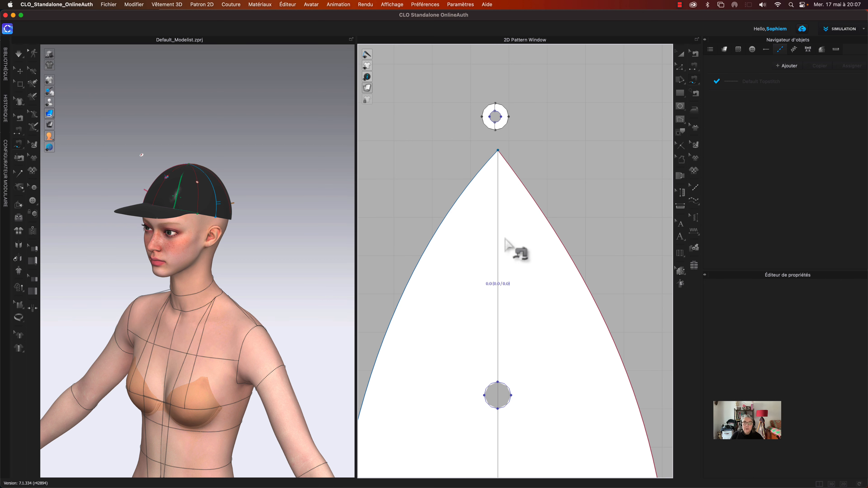
left_click(496, 130)
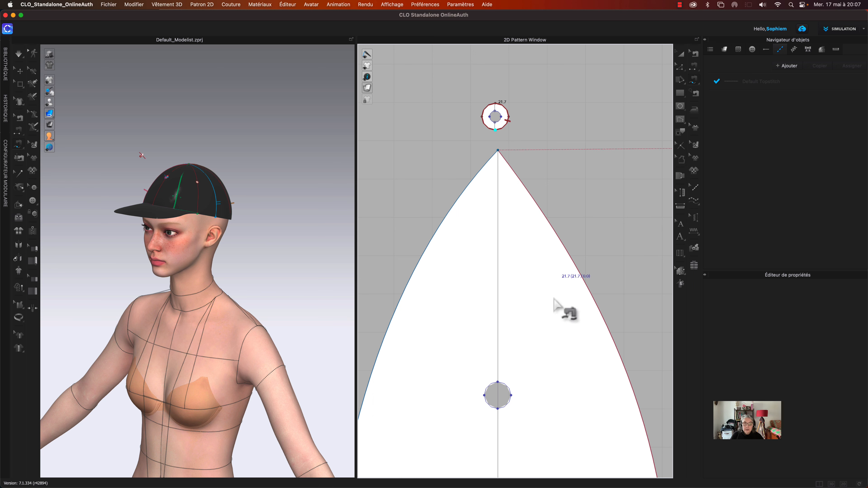
left_click(498, 409)
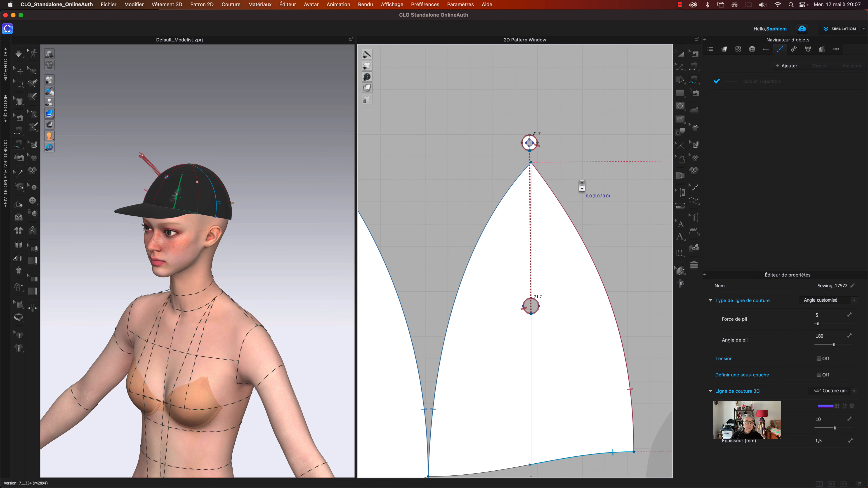
scroll(582, 186, "down", 2)
left_click(681, 55)
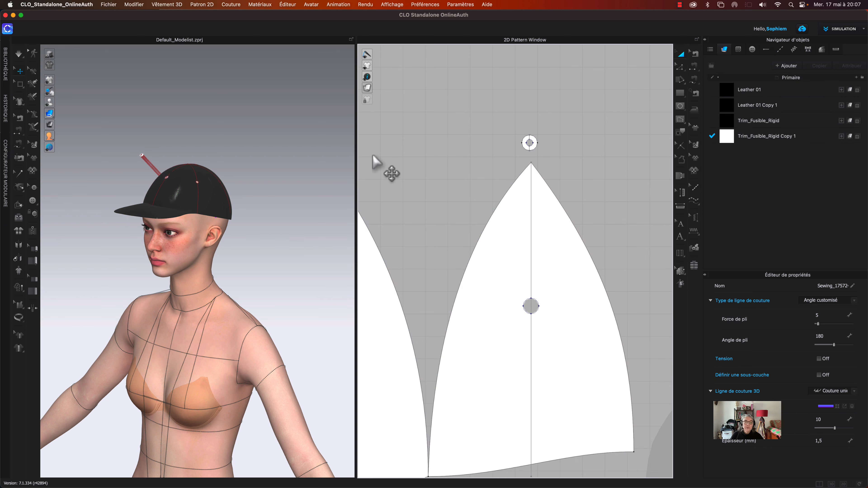
Superimpose the copied ring over its sewn hole on the 3D cap, on the outer side (Au-dessus)
right_click_drag(328, 166, 382, 167)
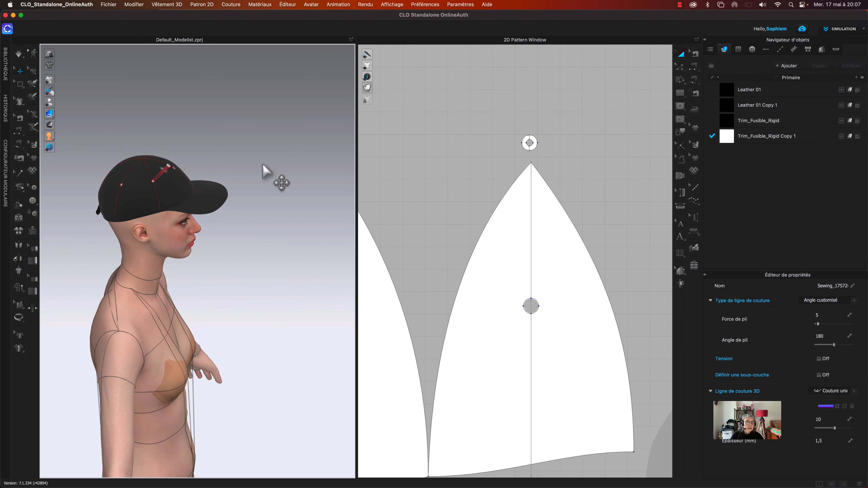
scroll(236, 162, "up", 3)
right_click_drag(273, 250, 227, 343)
left_click(211, 323)
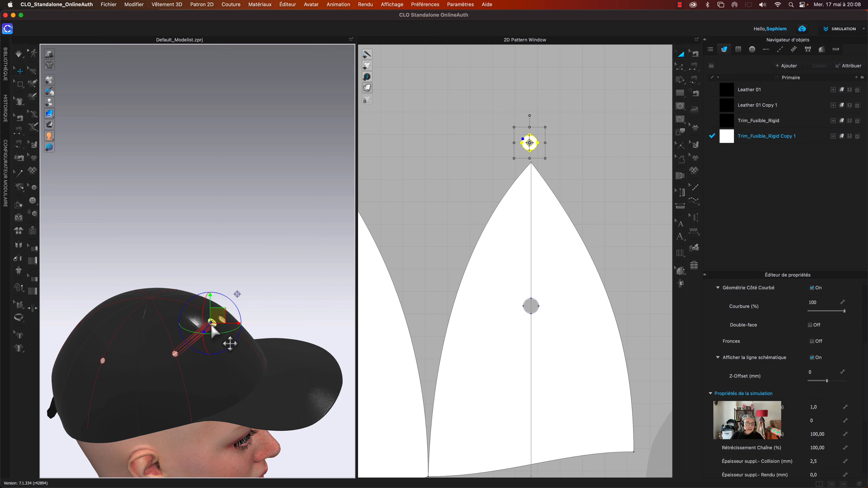
right_click(210, 324)
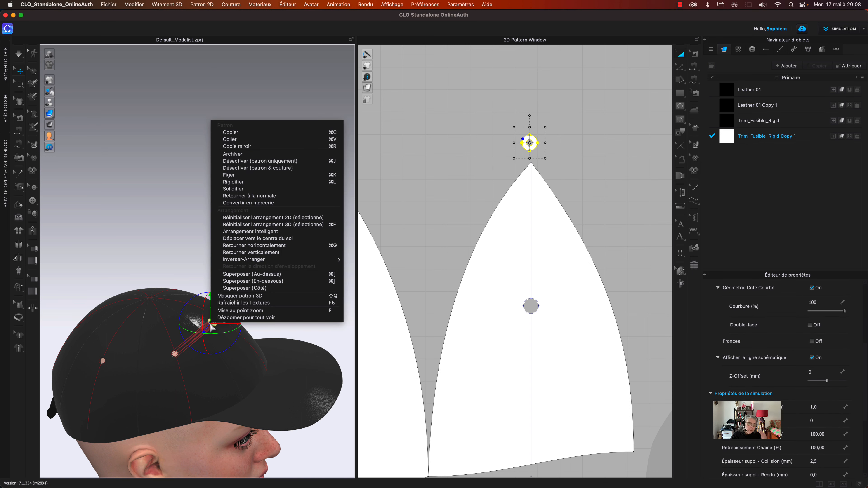
left_click(276, 275)
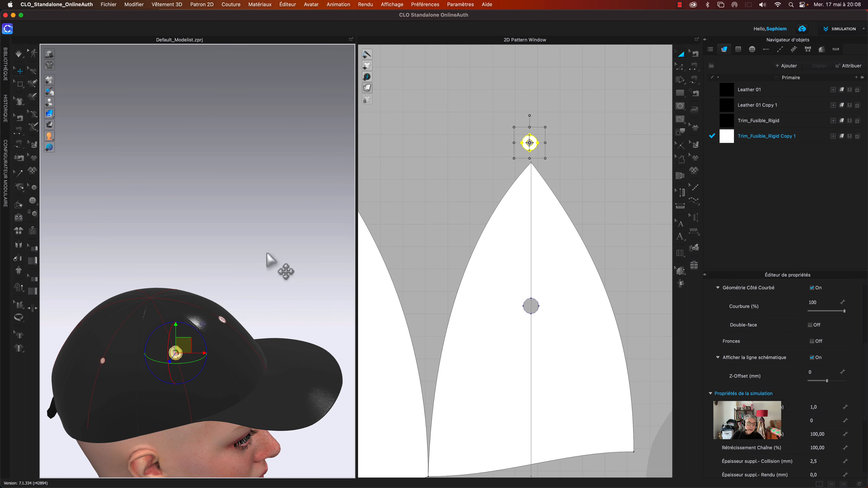
Try simulating the cap with the superimposed eyelet and undo the result
key("space")
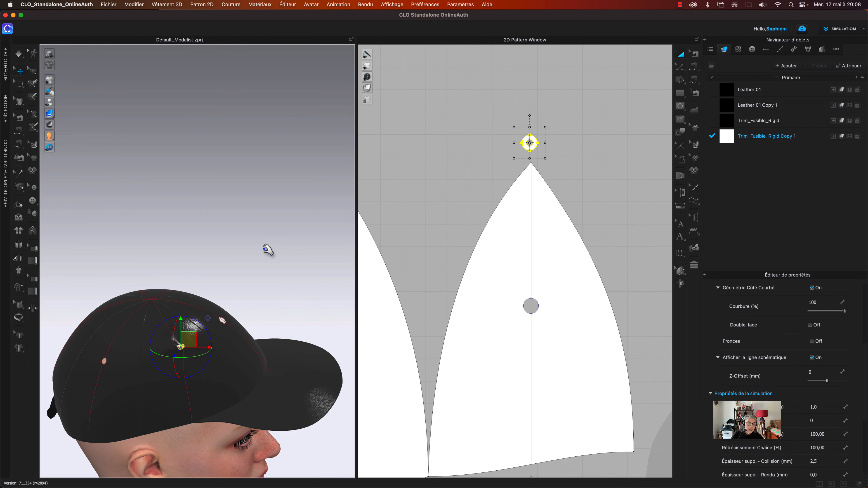
key("super+z")
right_click_drag(264, 249, 240, 250)
Set the thickness of the Trim_Fusible_Rigid Copy 1 fabric to 0.70 mm and simulate the cap
left_click(533, 146)
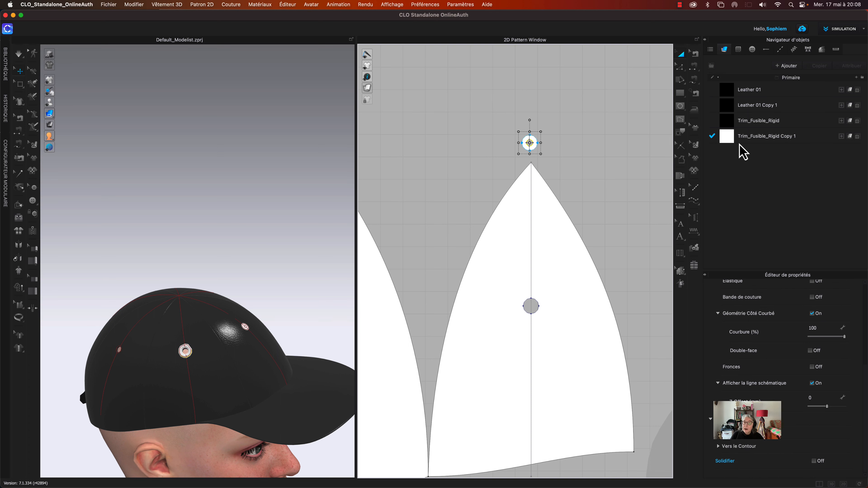
left_click(727, 137)
scroll(759, 440, "down", 10)
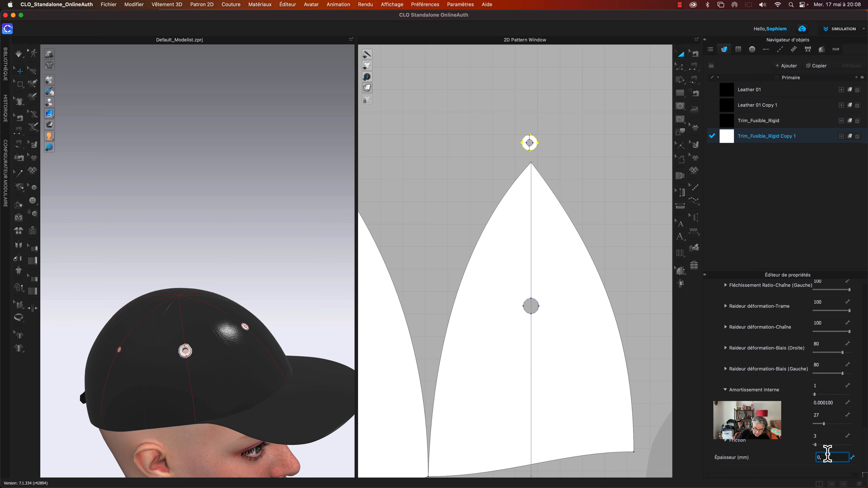
key("Return")
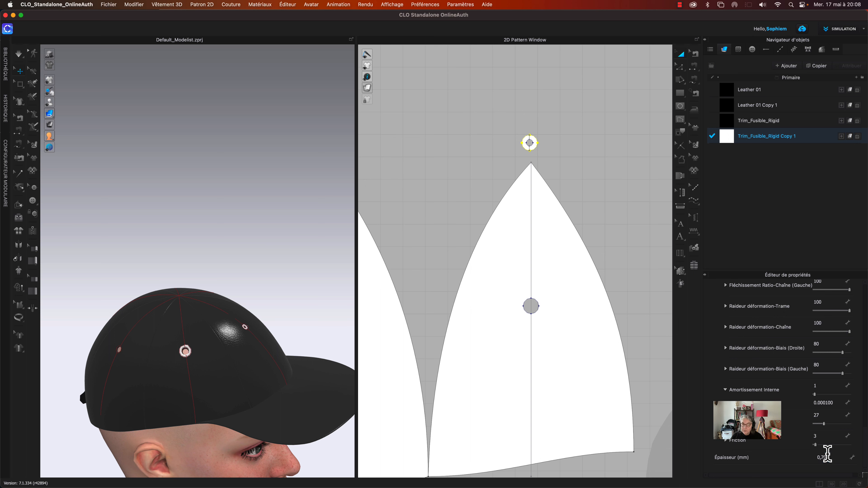
key("space")
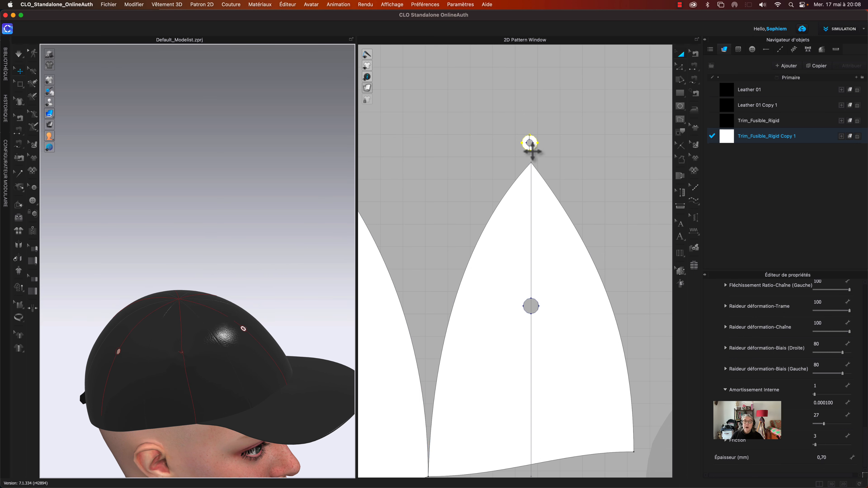
Set the additional rendering thickness (Épaisseur suppl. - Rendu) of the ring above the crown panel to 1.0 mm
left_click_drag(514, 132, 550, 160)
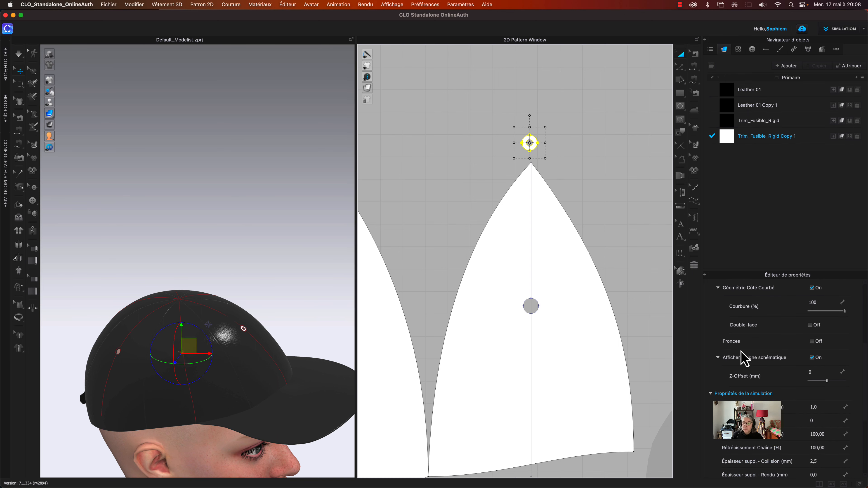
scroll(803, 425, "up", 4)
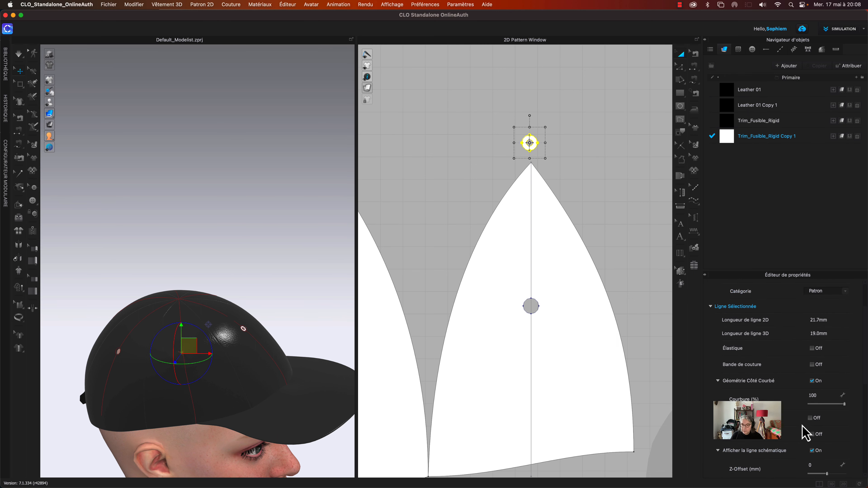
scroll(805, 434, "up", 1)
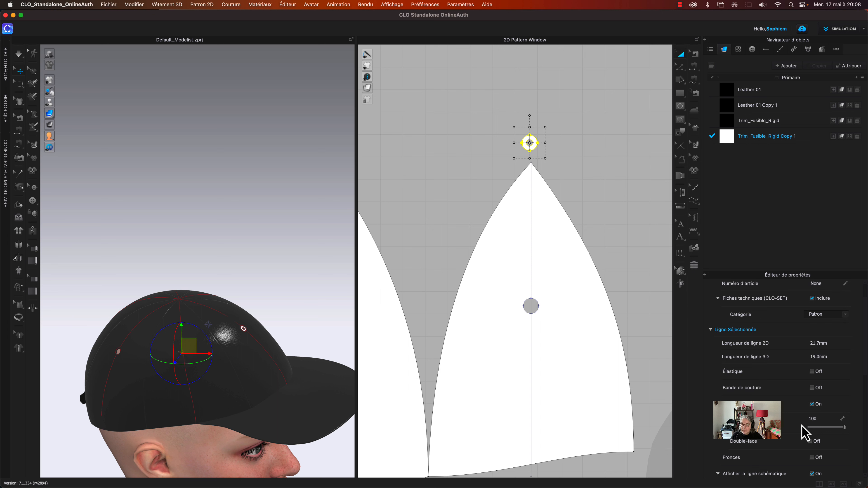
scroll(799, 425, "down", 2)
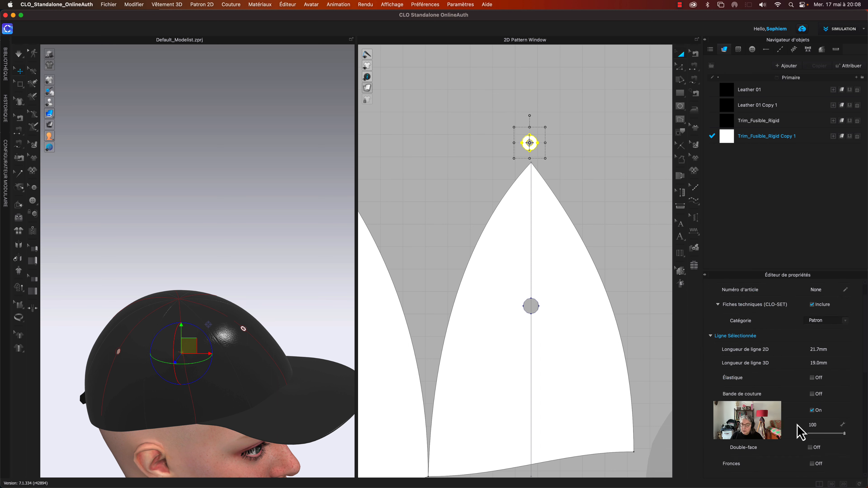
scroll(800, 433, "down", 7)
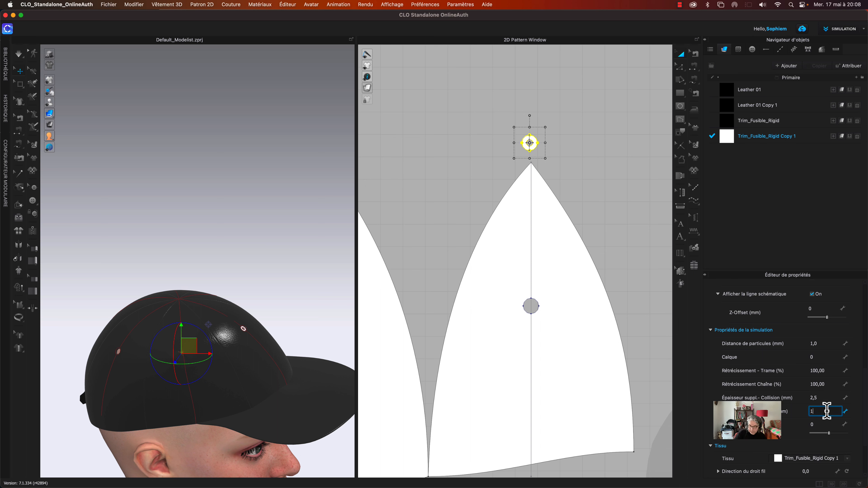
key("Return")
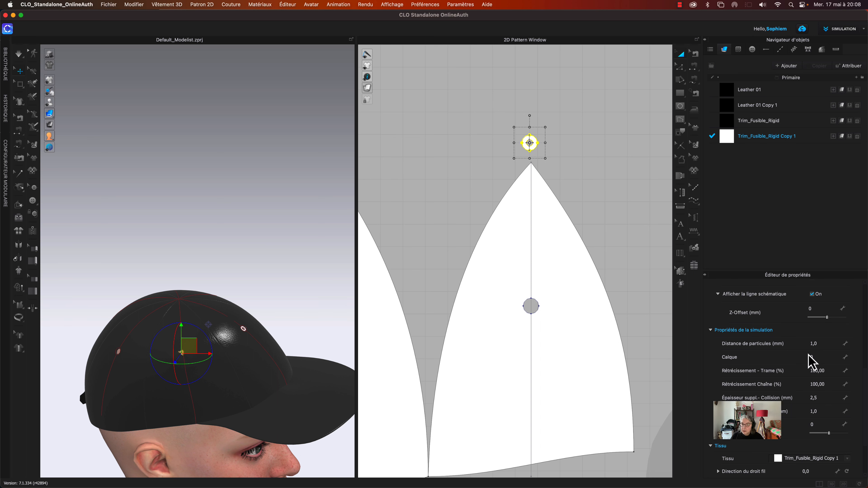
Simulate the cap and examine the thickened eyelet up close on the 3D crown
key("space")
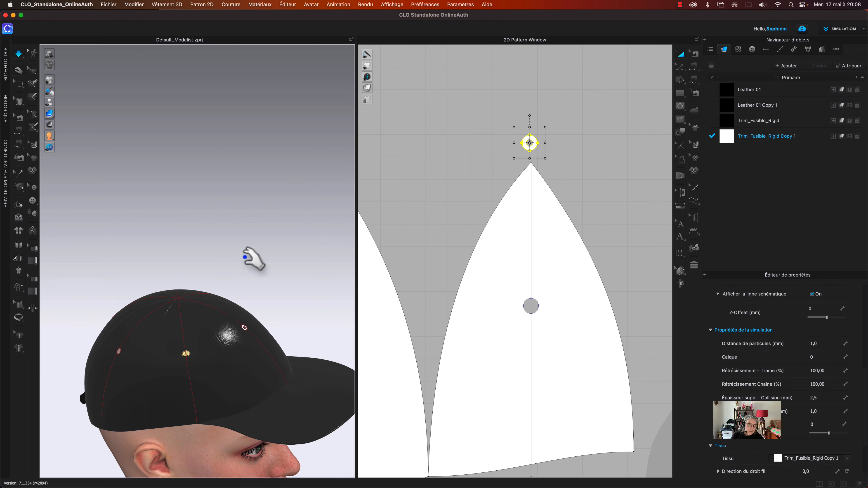
right_click_drag(251, 251, 269, 248)
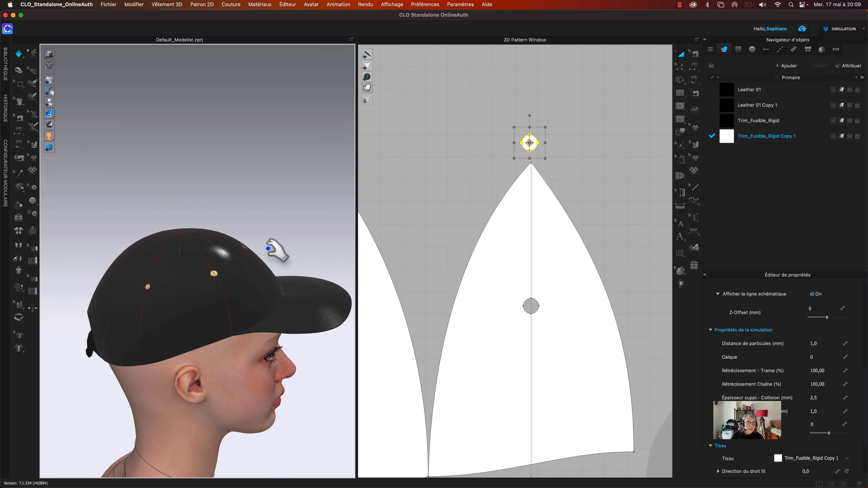
scroll(231, 283, "up", 10)
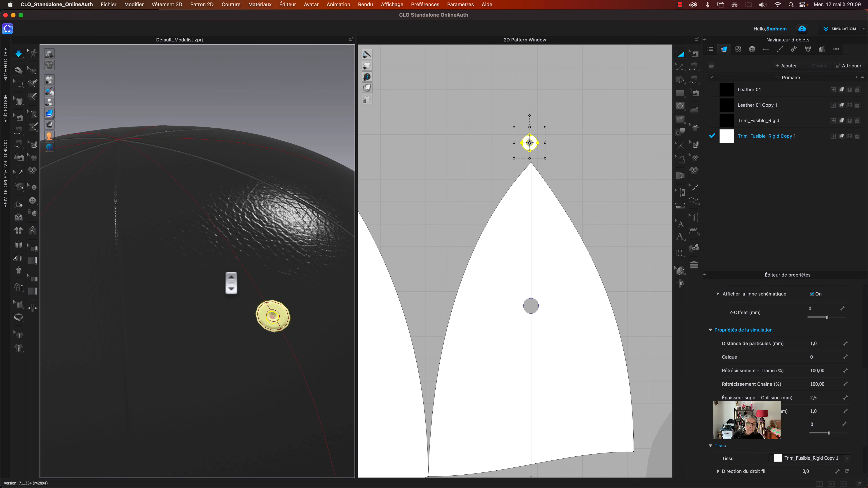
scroll(231, 283, "down", 10)
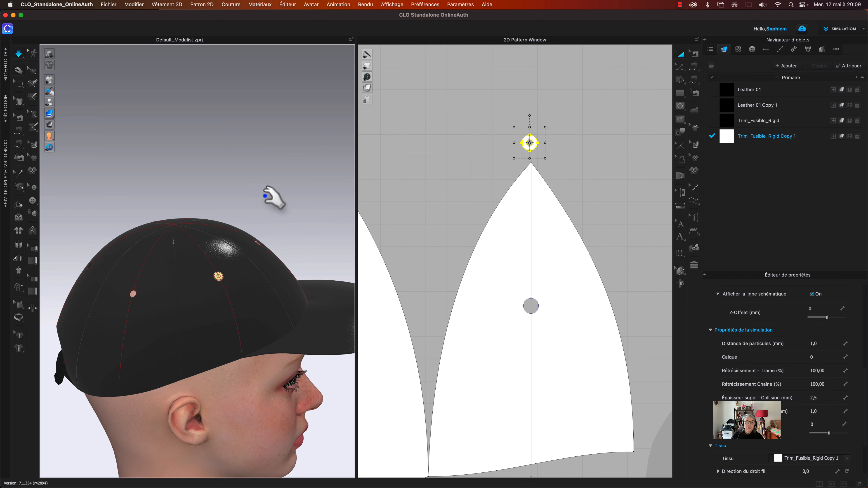
Copy the thickened ring and paste it above the tip of the leftmost crown panel, aligned with the panel's centre line
scroll(486, 153, "down", 3)
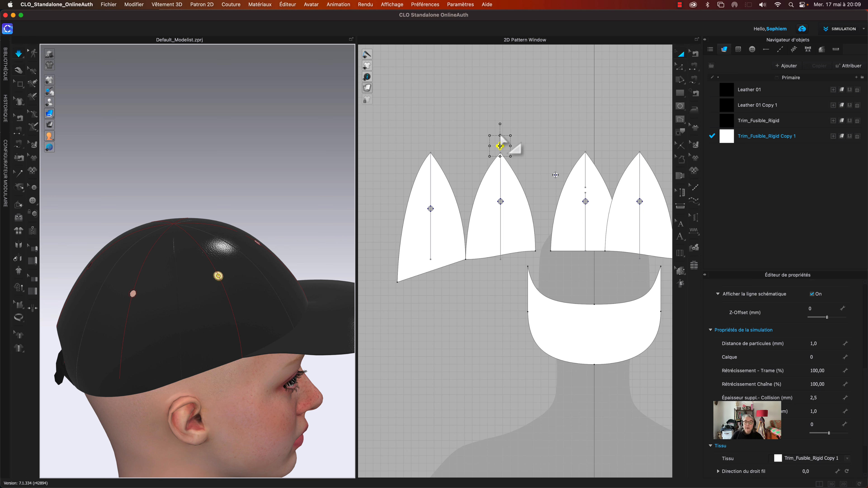
left_click(540, 126)
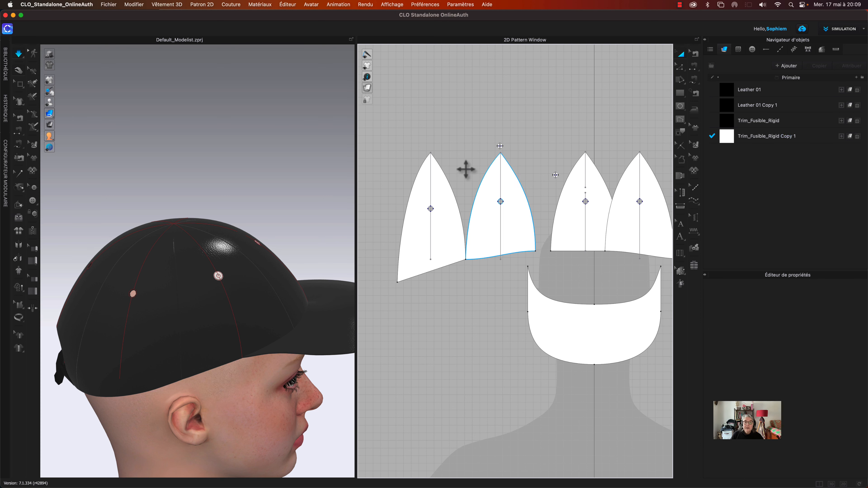
left_click(506, 153)
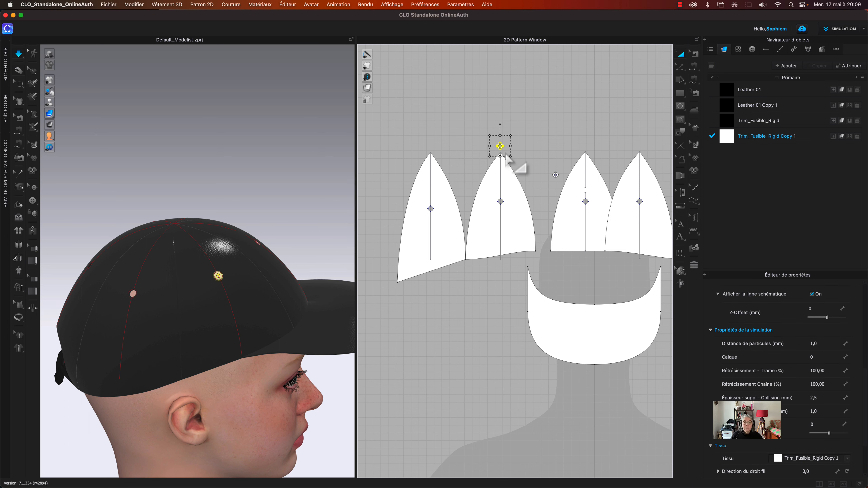
left_click(436, 135)
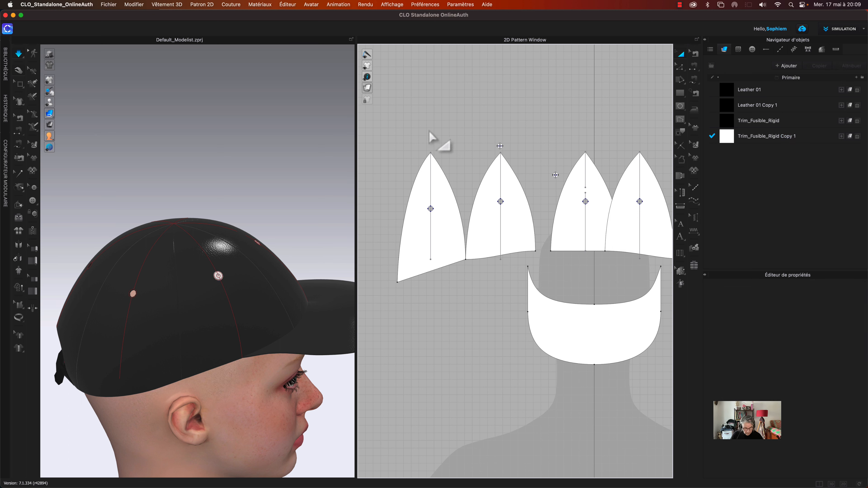
key("super+v")
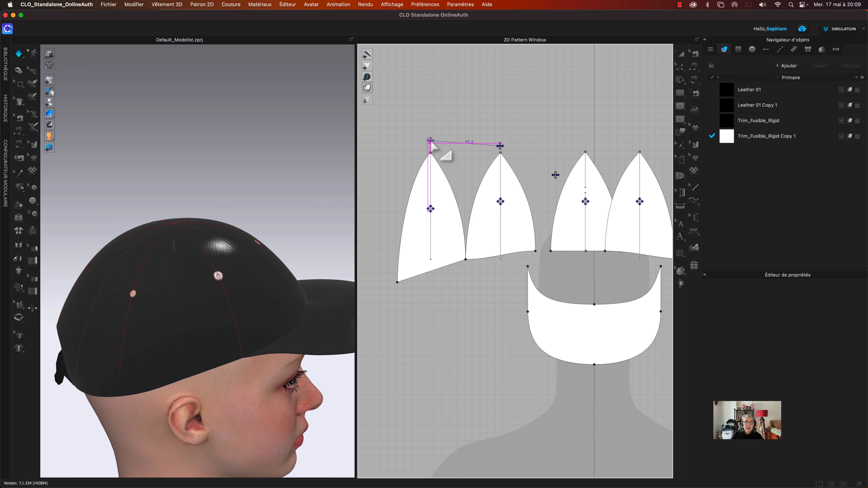
left_click(431, 142)
scroll(432, 143, "up", 5)
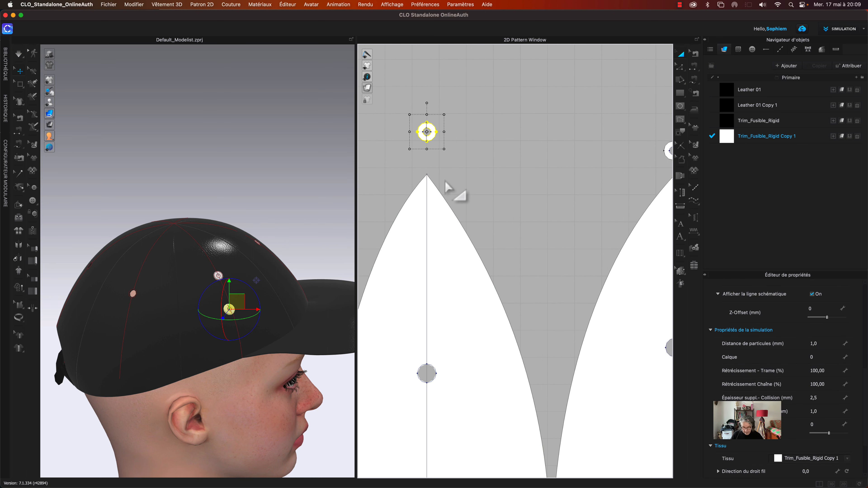
key("m")
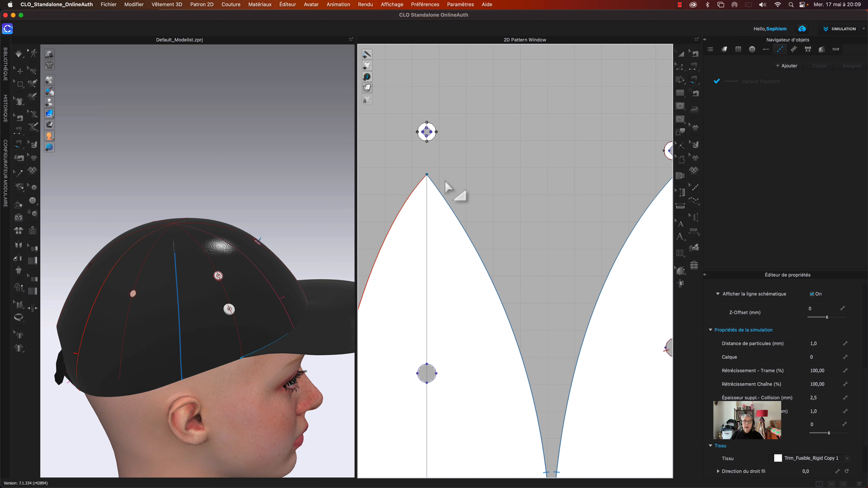
left_click(427, 144)
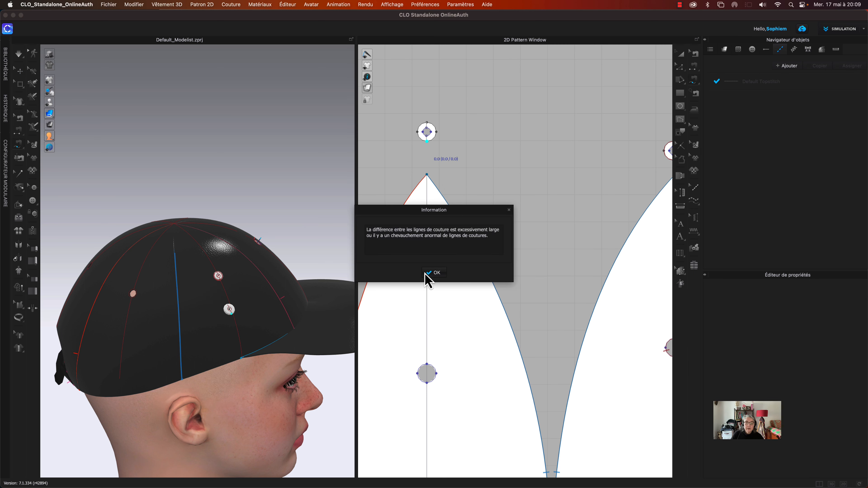
left_click(428, 273)
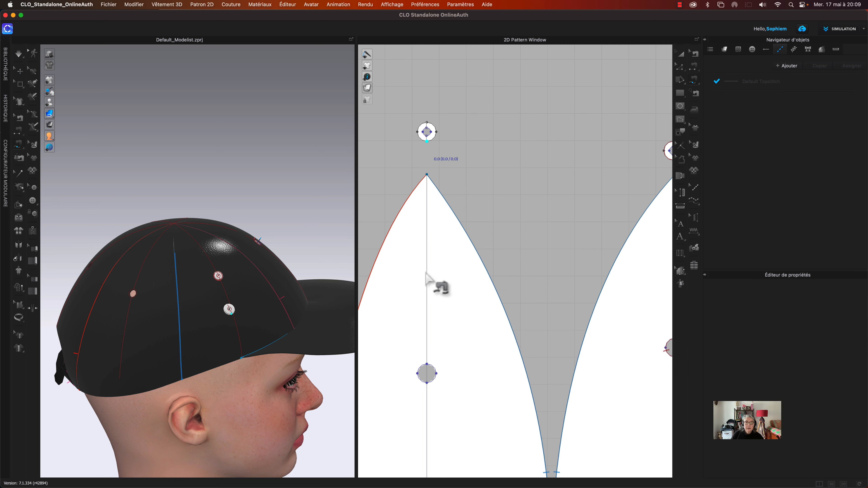
left_click(427, 144)
left_click(435, 274)
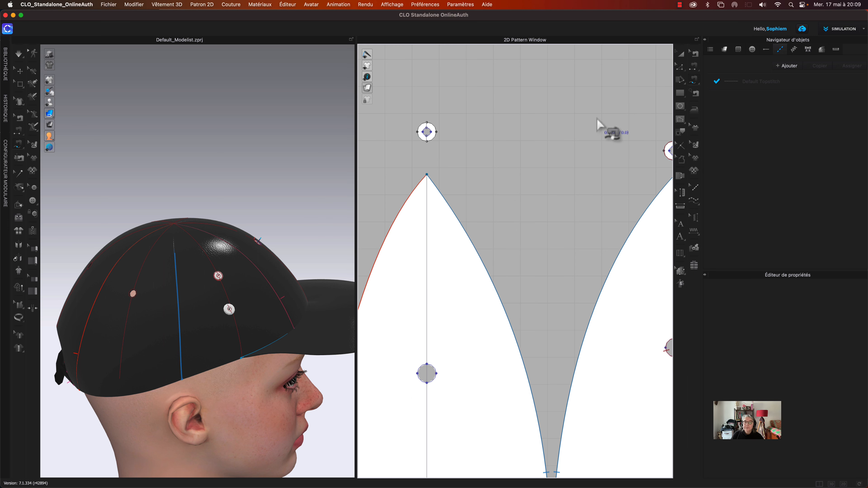
Sew the pasted ring's whole outer edge to the edge of the leftmost panel's hole with free sewing (Couture libre)
left_click(694, 81)
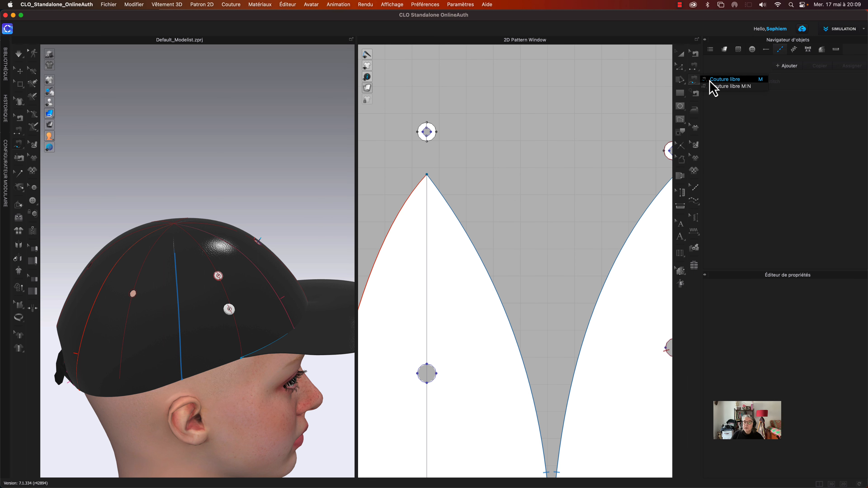
left_click(712, 80)
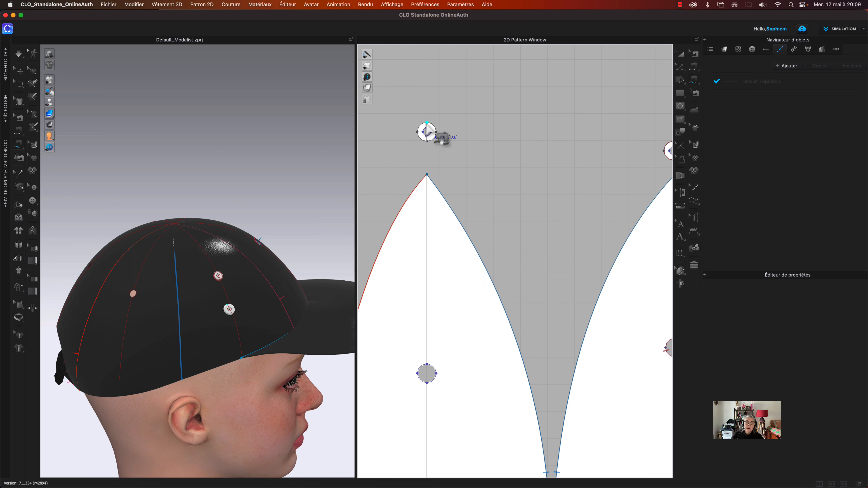
left_click(427, 126)
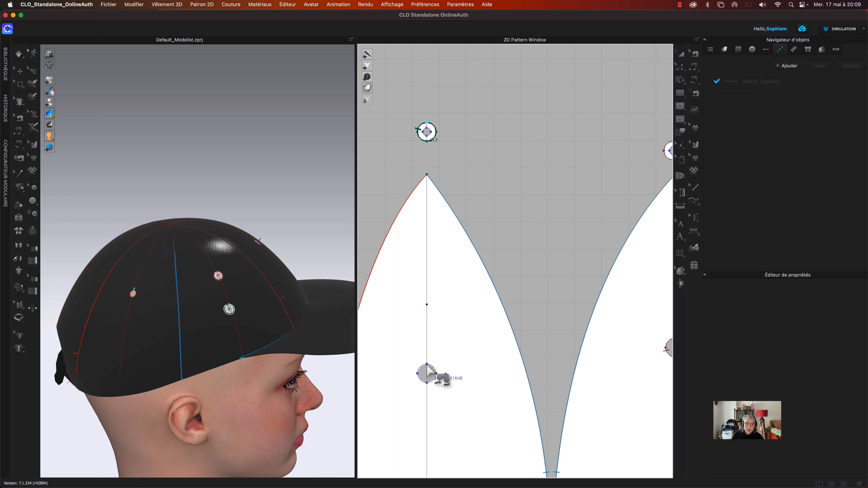
key("Escape")
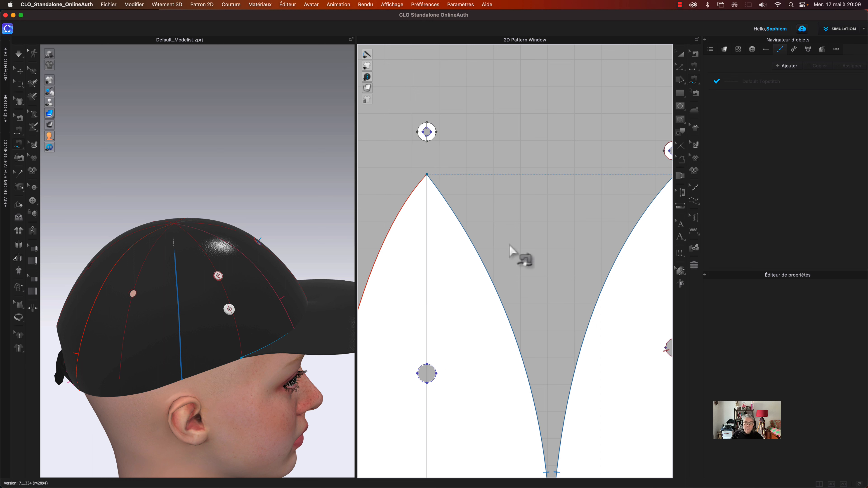
left_click(426, 142)
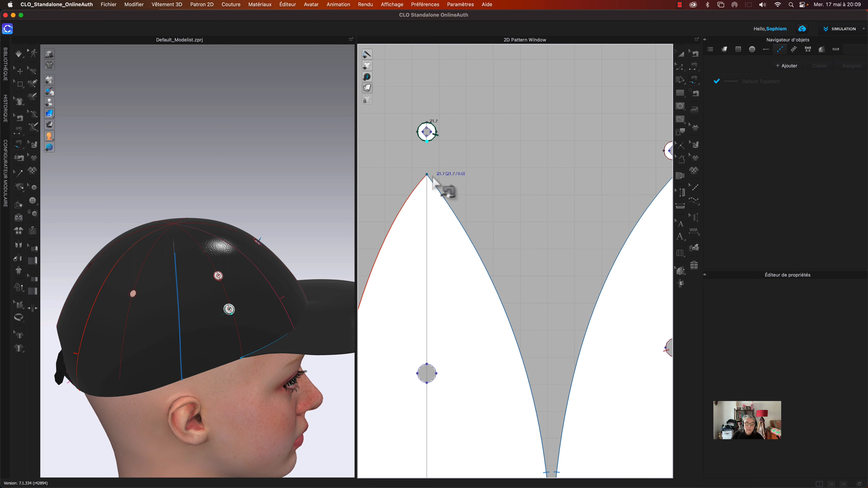
left_click(426, 383)
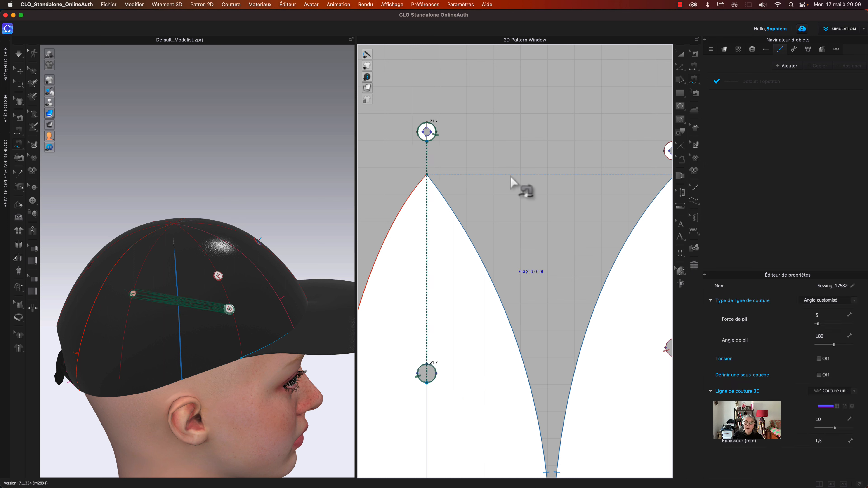
Superimpose the newly sewn ring over its hole on the outer side of the 3D cap (Au-dessus) and simulate
left_click(680, 55)
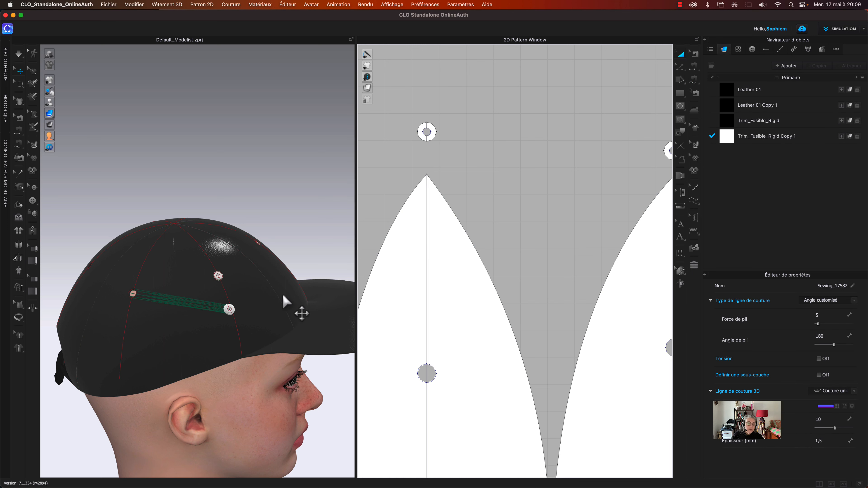
left_click(232, 312)
right_click(231, 312)
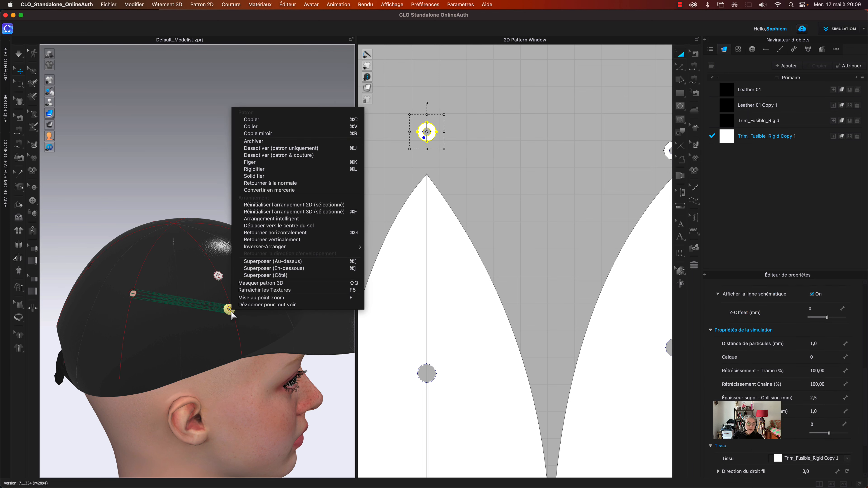
left_click(274, 263)
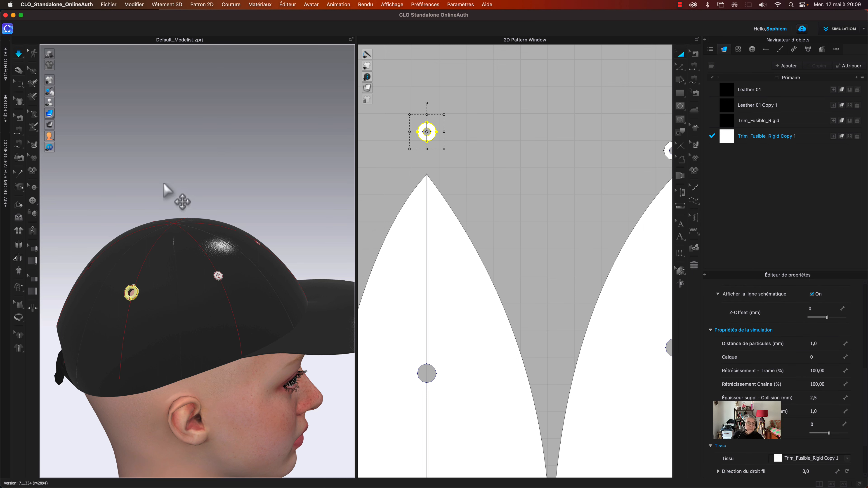
key("space")
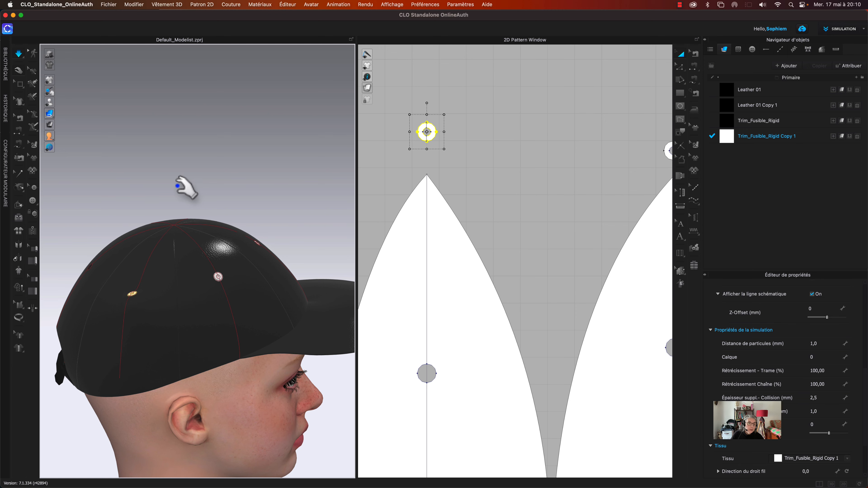
Paste another ring above the tip of the fourth crown panel from the left, centred on the panel's centre line
right_click_drag(178, 186, 221, 180)
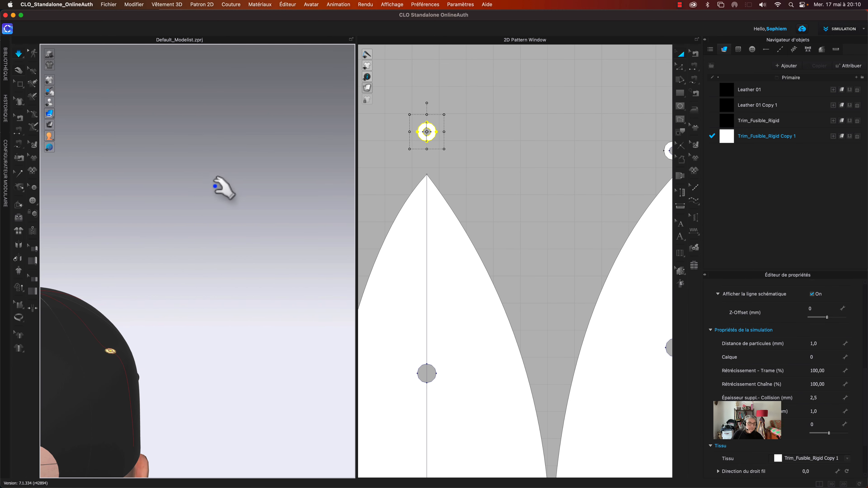
left_click(173, 302)
middle_click_drag(174, 302, 283, 207)
middle_click_drag(470, 171, 424, 179)
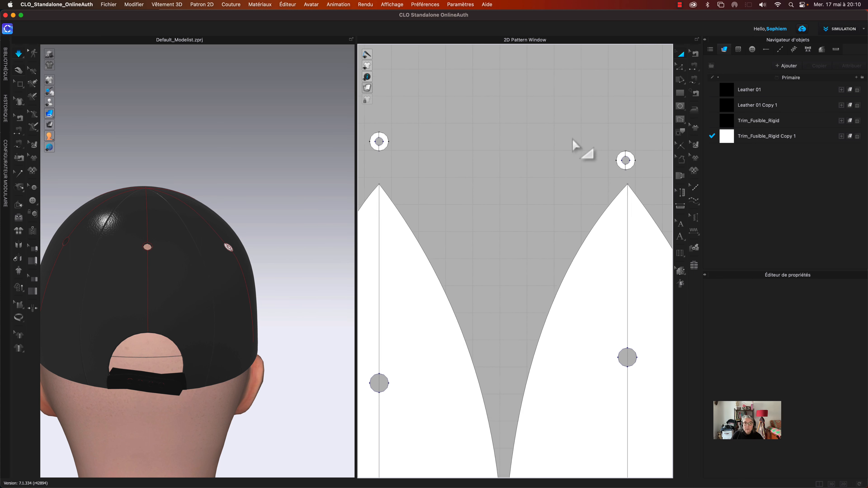
middle_click_drag(585, 141, 382, 197)
middle_click_drag(539, 174, 376, 178)
middle_click_drag(546, 181, 346, 166)
key("super+v")
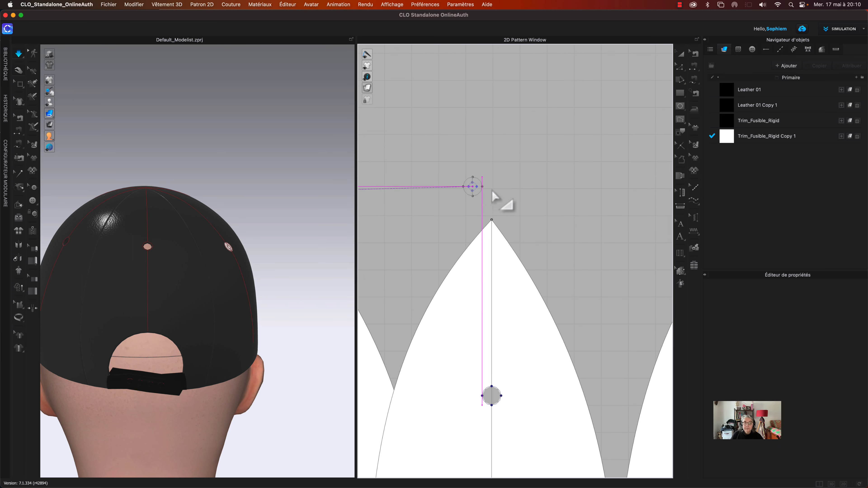
left_click(510, 196)
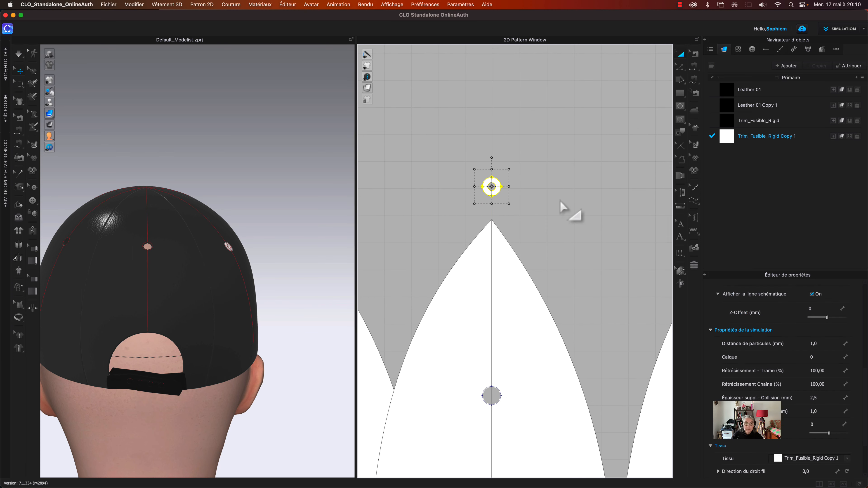
Sew the ring's whole outer edge to the edge of the fourth panel's hole with free sewing (Couture libre)
key("m")
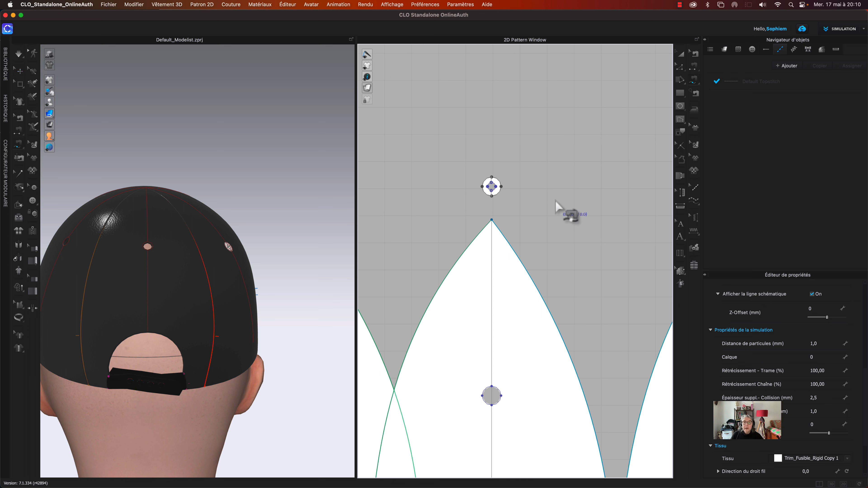
left_click(492, 198)
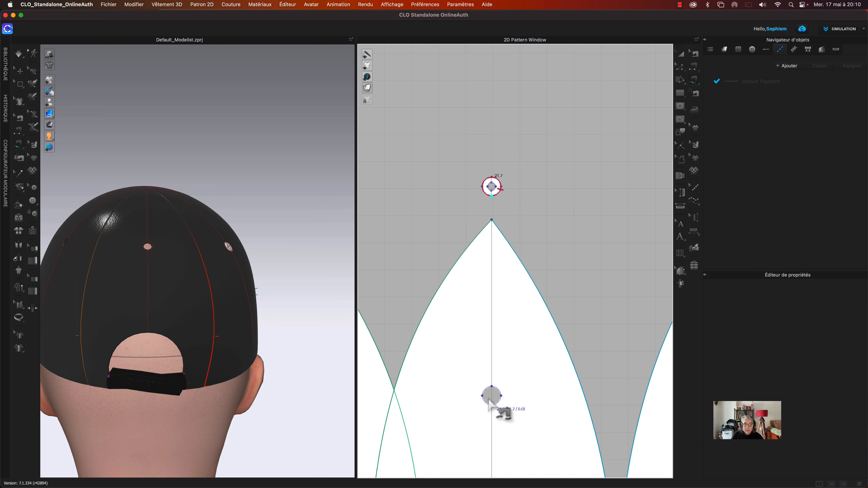
left_click(492, 405)
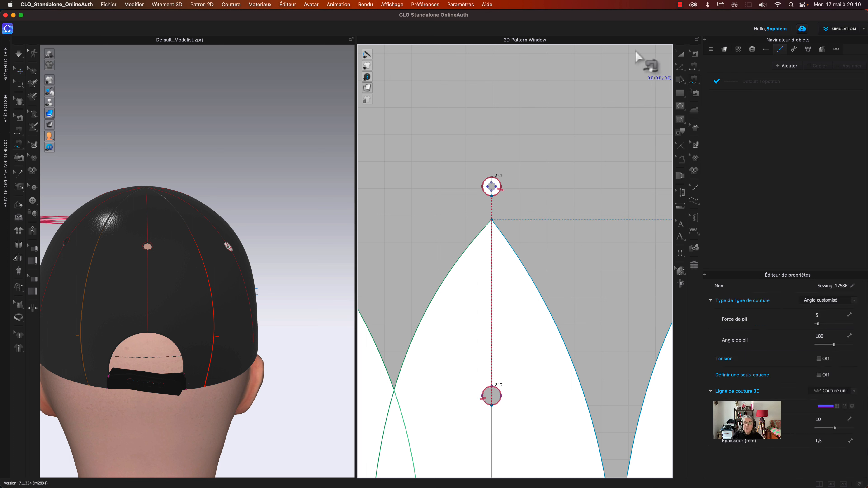
Superimpose the fourth panel's ring over its hole on the outer side of the 3D cap (Au-dessus)
left_click(681, 53)
scroll(204, 158, "up", 3)
right_click_drag(181, 171, 246, 180)
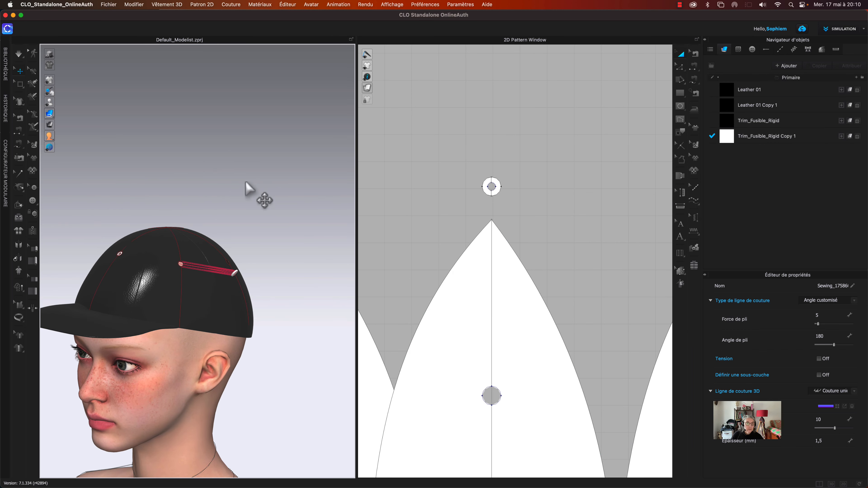
left_click(237, 271)
right_click(235, 271)
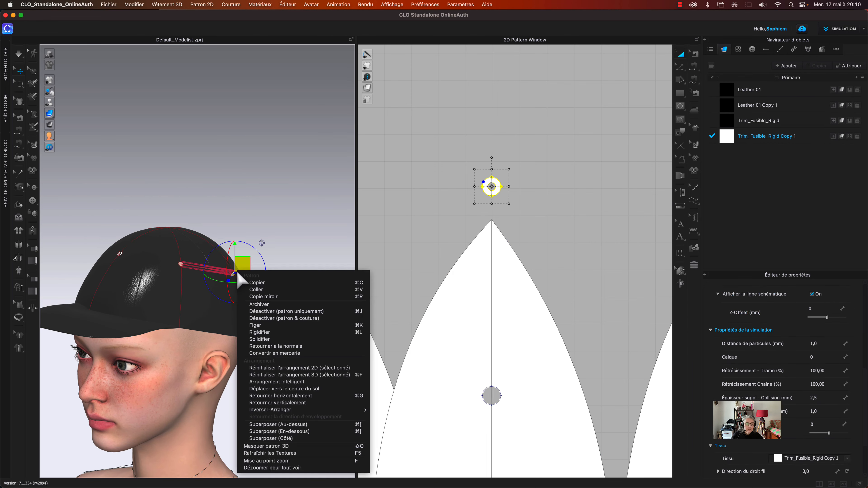
left_click(285, 425)
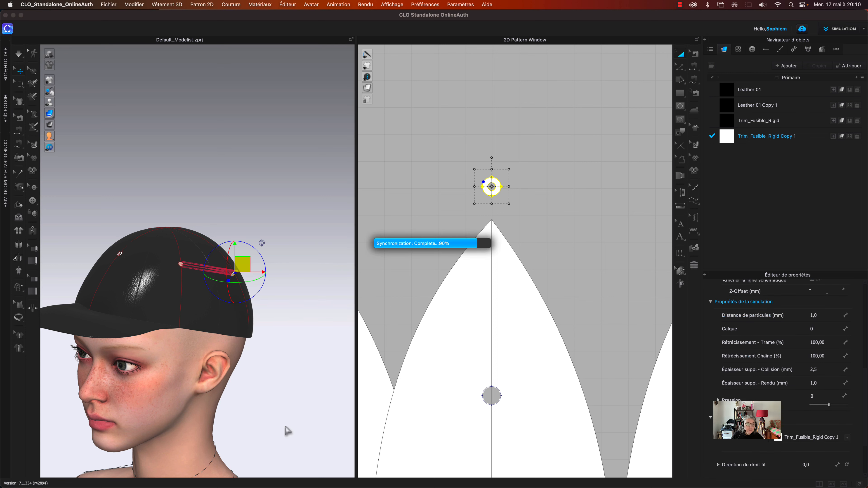
right_click_drag(267, 259, 248, 272)
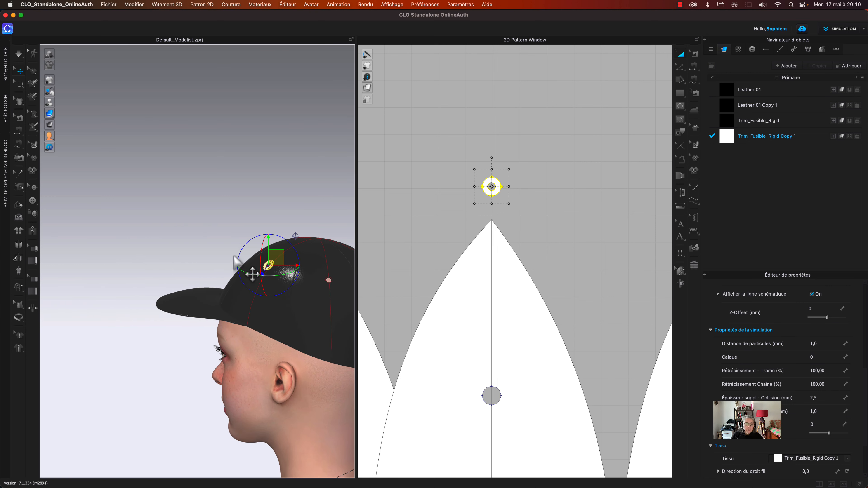
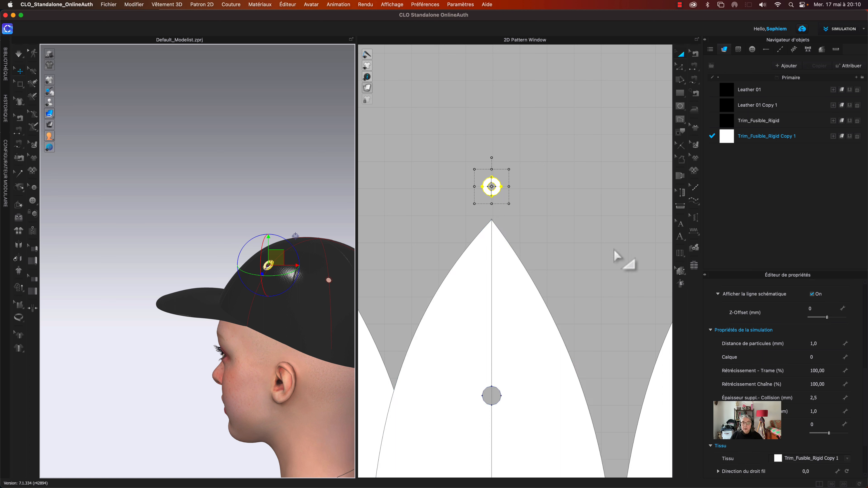
Paste another ring above the tip of the fifth crown panel from the left, close to the panel's centre line
left_click(610, 244)
left_click_drag(451, 168, 520, 218)
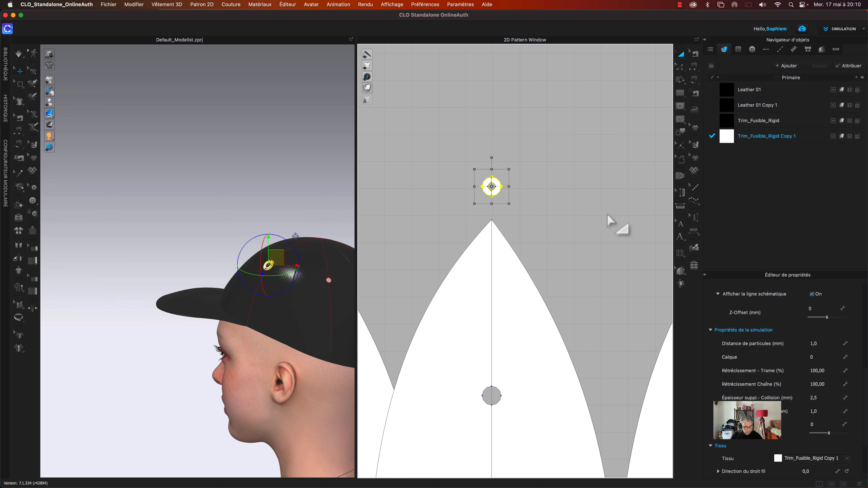
left_click(628, 233)
middle_click_drag(635, 234, 424, 231)
key("ctrl+v")
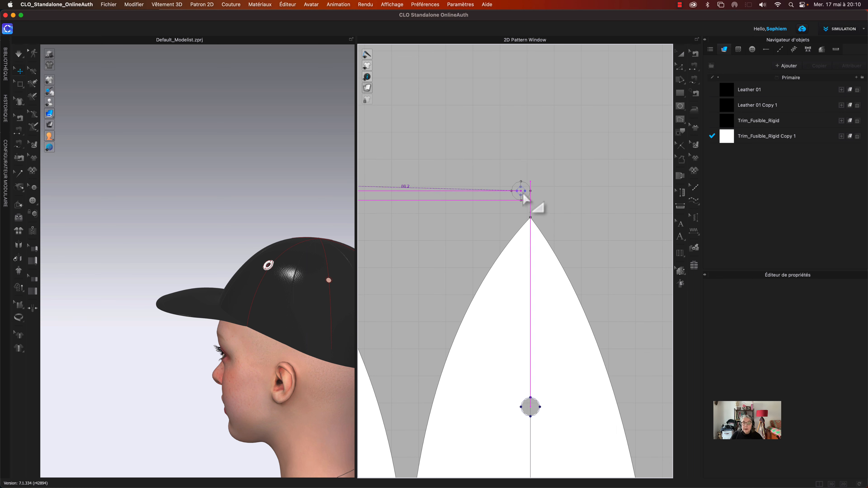
left_click(537, 202)
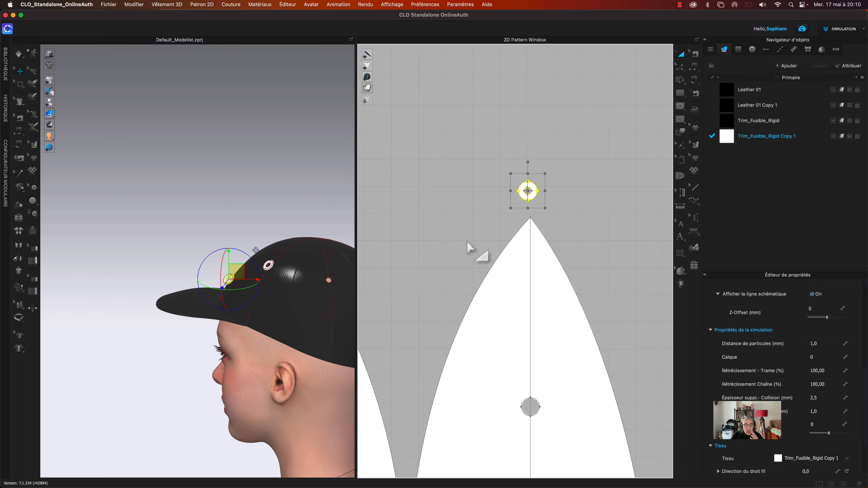
Free-sew the fifth panel's ring along its full outer edge to the edge of that panel's hole
key("m")
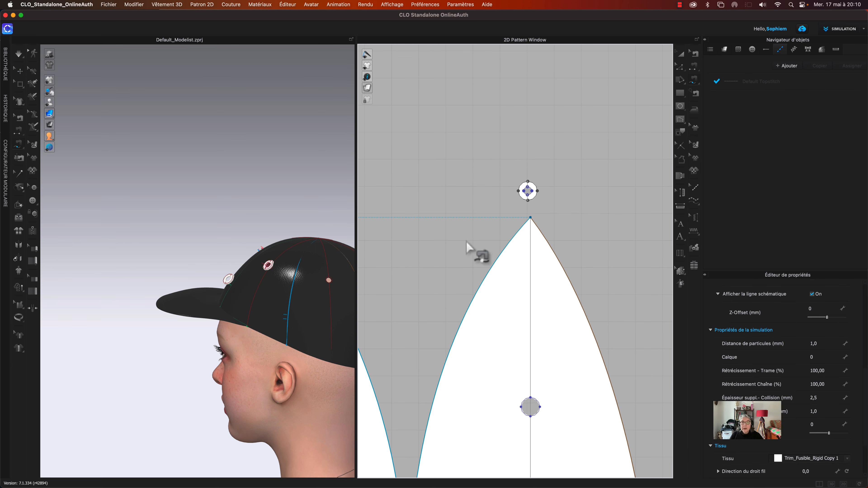
left_click(529, 201)
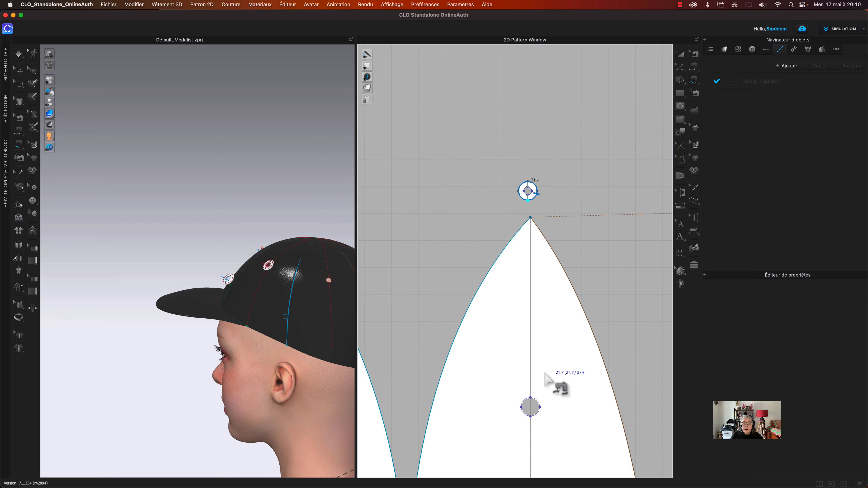
left_click(531, 418)
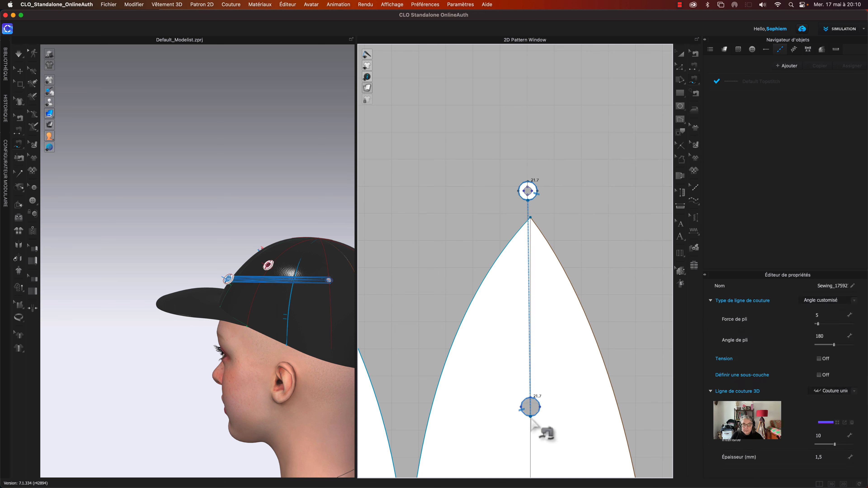
Superimpose the fifth panel's ring over its hole on the outer side of the 3D cap (Au-dessus)
left_click(681, 55)
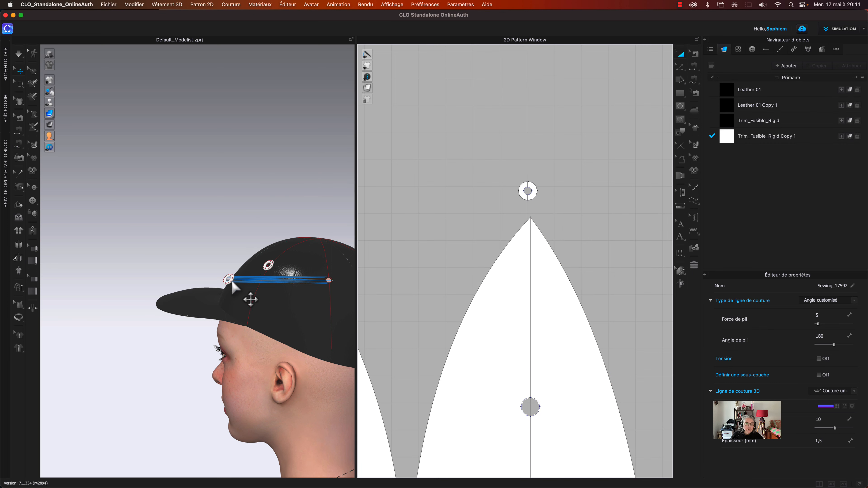
left_click(232, 281)
right_click(232, 281)
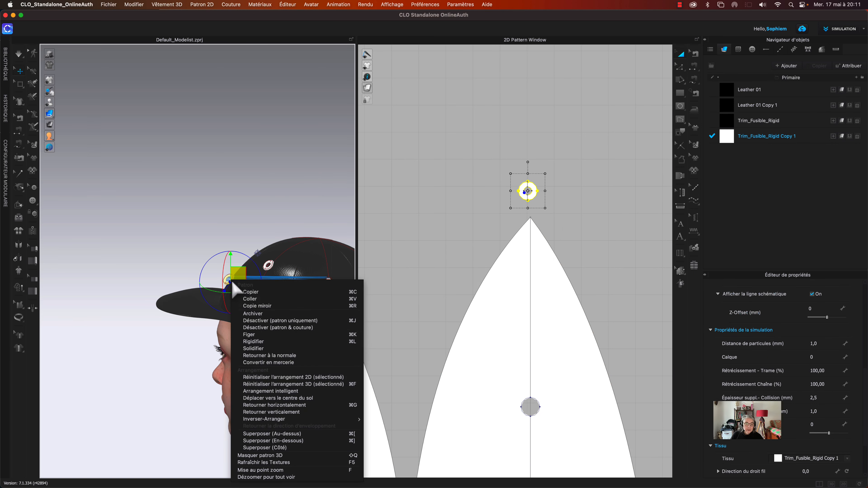
left_click(301, 435)
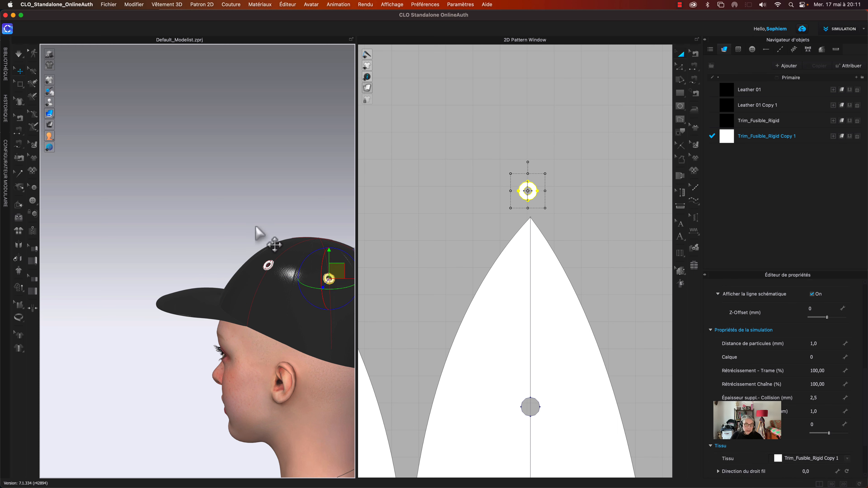
Paste another ring above the tip of the rightmost crown panel with the arched opening, centred on its centre line
scroll(309, 200, "down", 3)
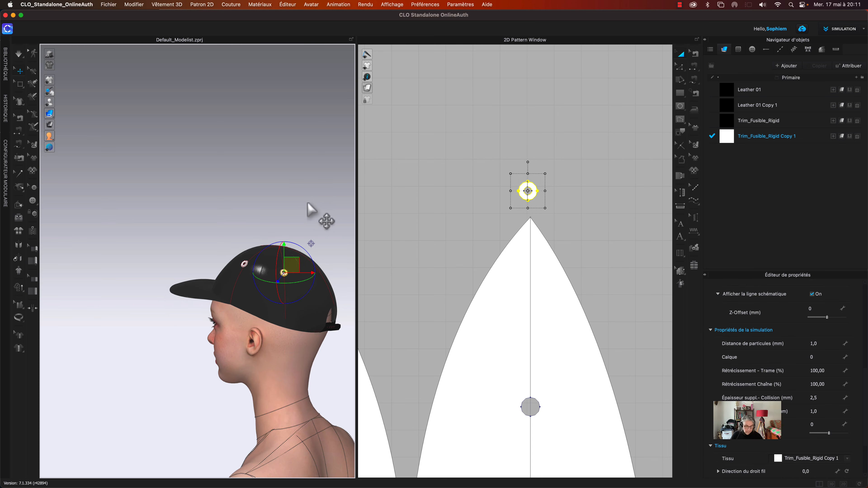
right_click_drag(309, 201, 287, 201)
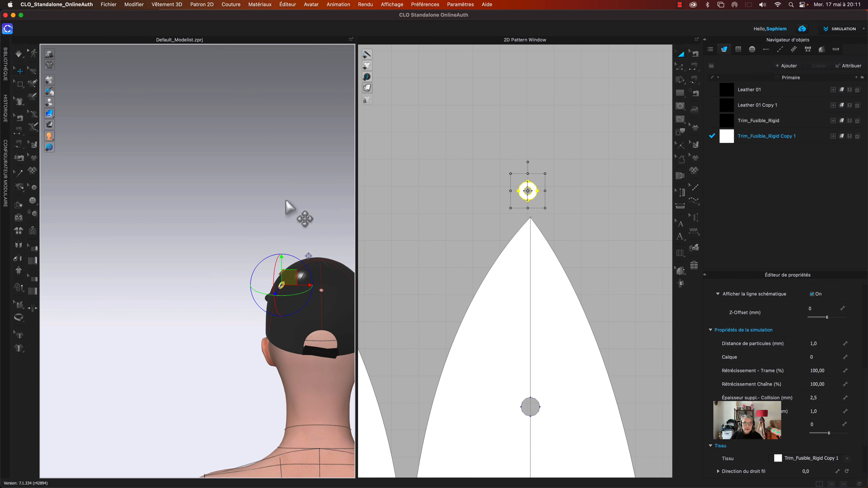
scroll(578, 203, "down", 5)
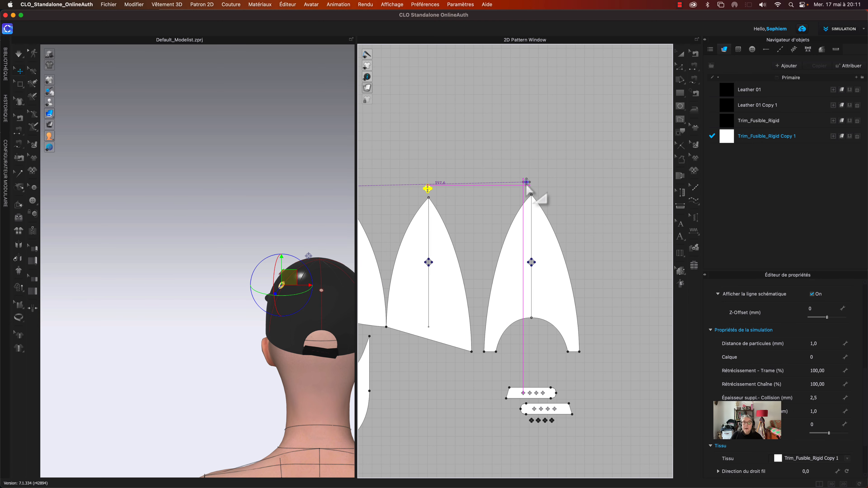
left_click(547, 201)
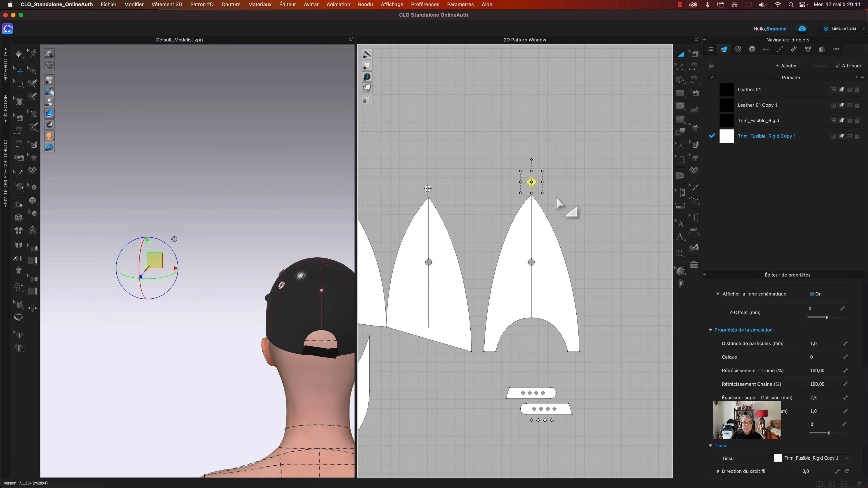
Free-sew the rightmost panel's ring along its full outer edge to the edge of that panel's hole
scroll(560, 201, "up", 5)
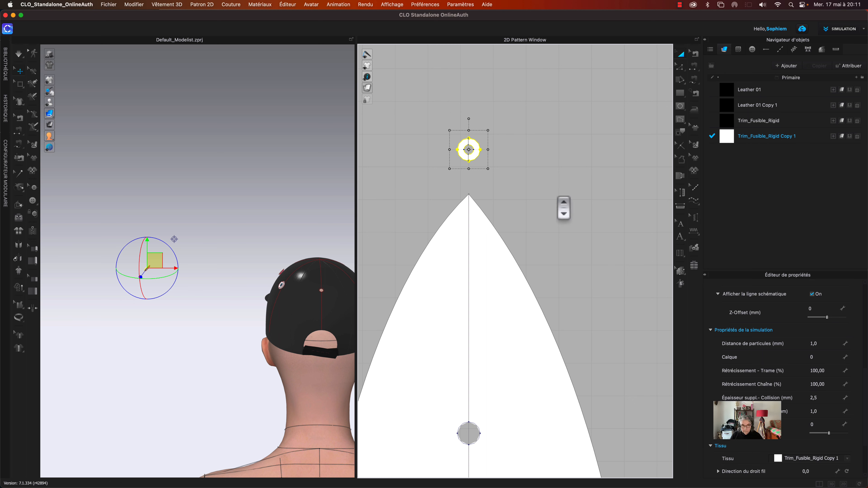
key("m")
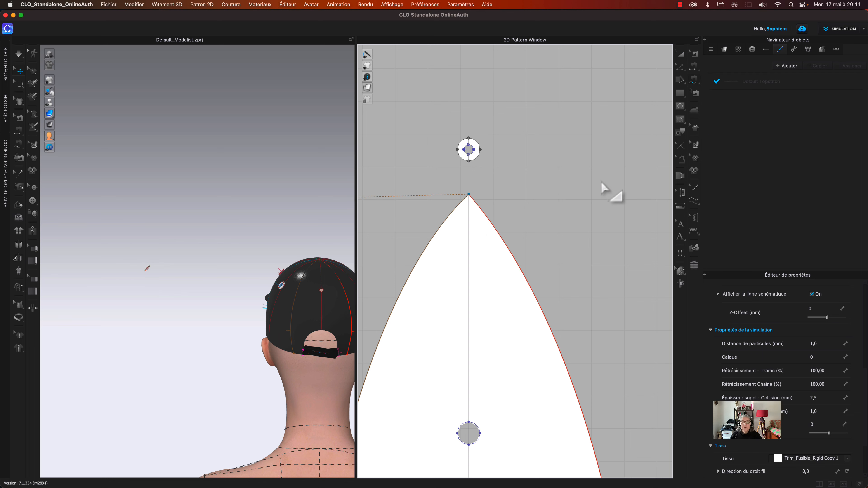
left_click(470, 167)
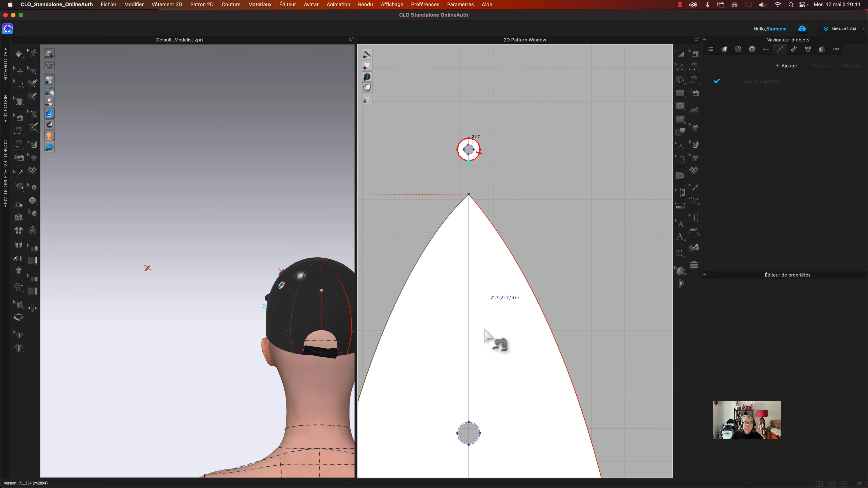
left_click(470, 446)
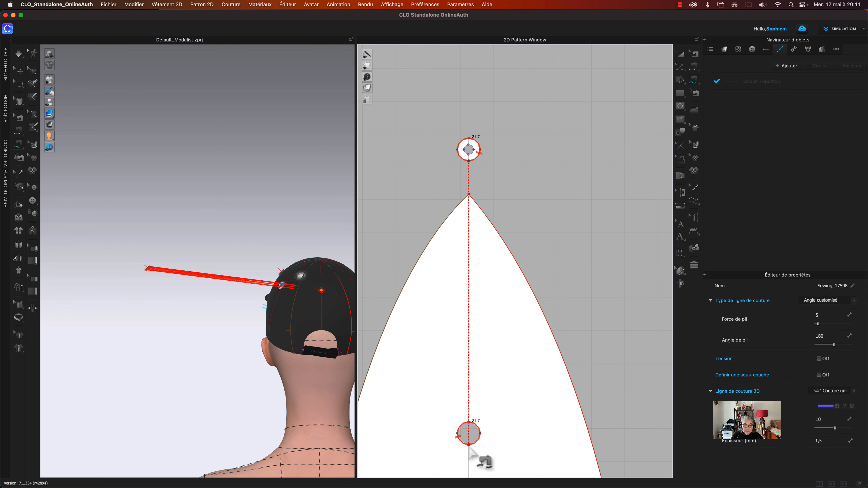
Superimpose the rightmost panel's ring over its hole on the outer side of the 3D cap (Au-dessus)
left_click(684, 55)
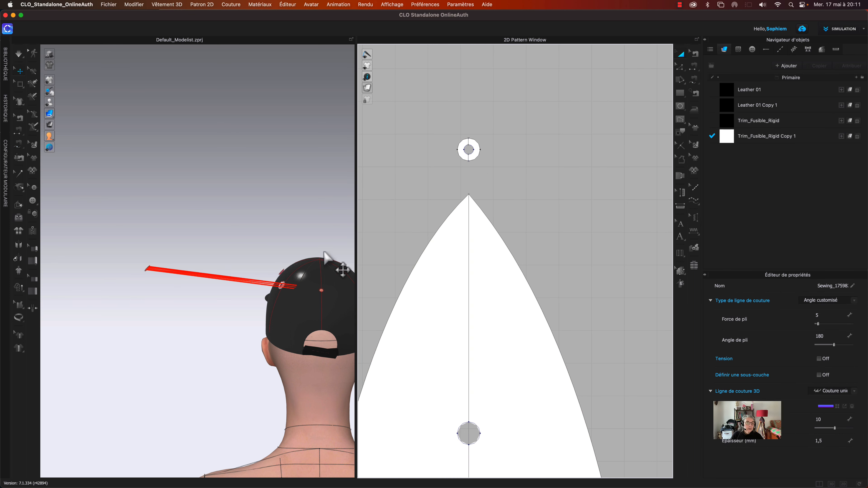
left_click(147, 273)
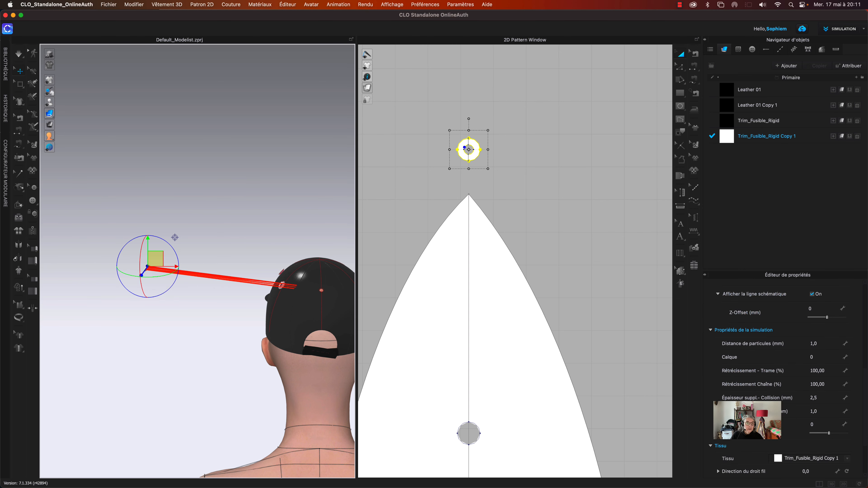
right_click(146, 272)
left_click(206, 425)
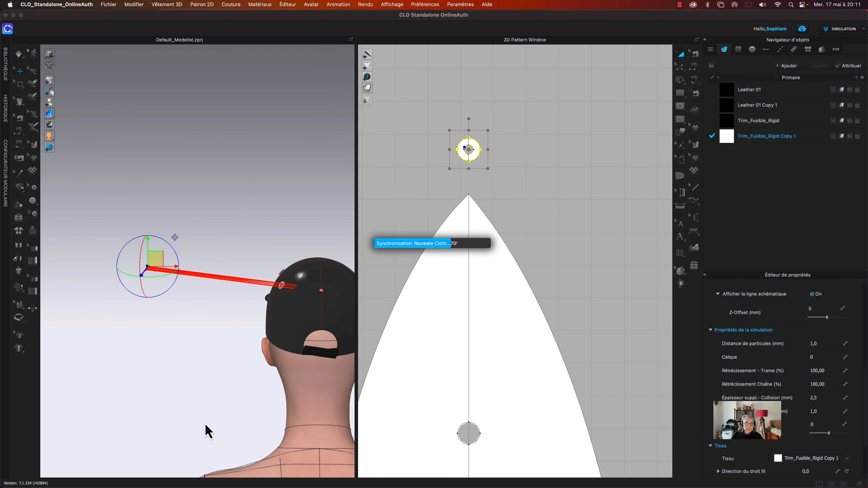
left_click(305, 172)
right_click_drag(311, 180, 225, 152)
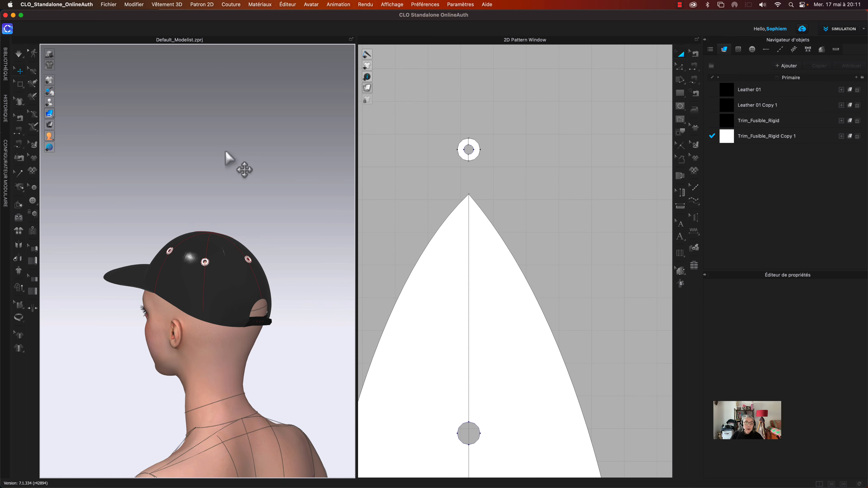
Simulate the cap, tug its side and rear side panels to settle them, and check the eyelets all around
key("space")
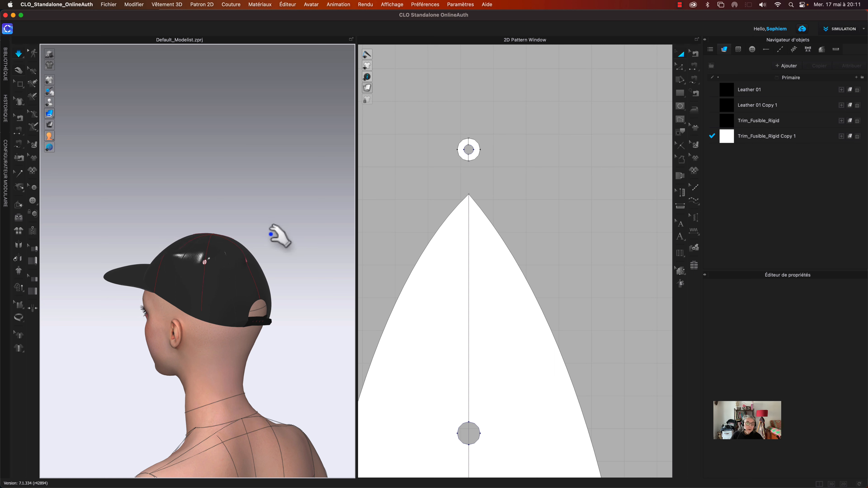
right_click_drag(275, 235, 248, 239)
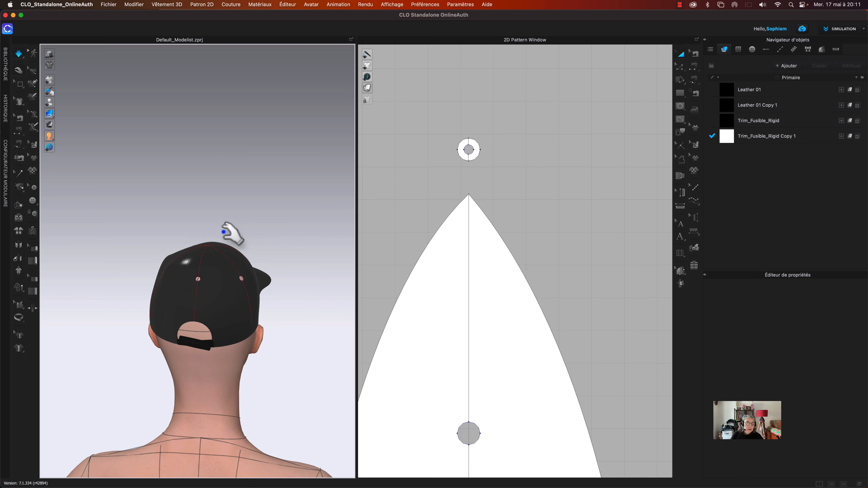
right_click_drag(203, 213, 248, 244)
left_click(199, 266)
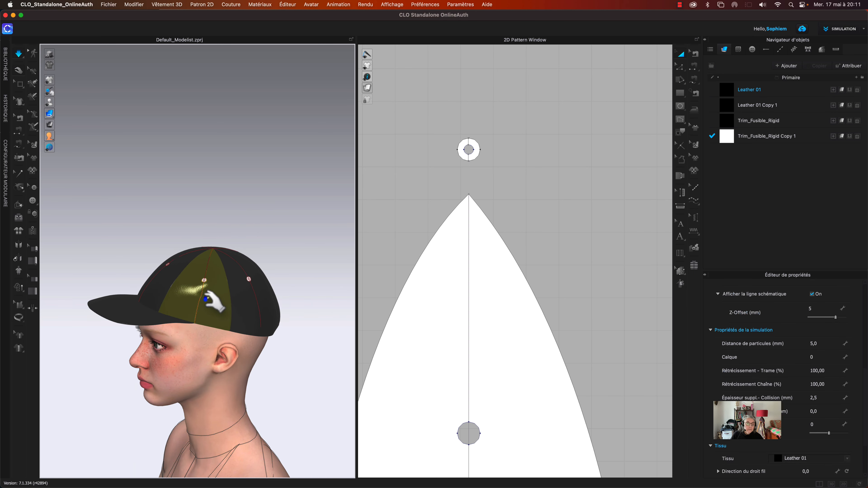
left_click(260, 334)
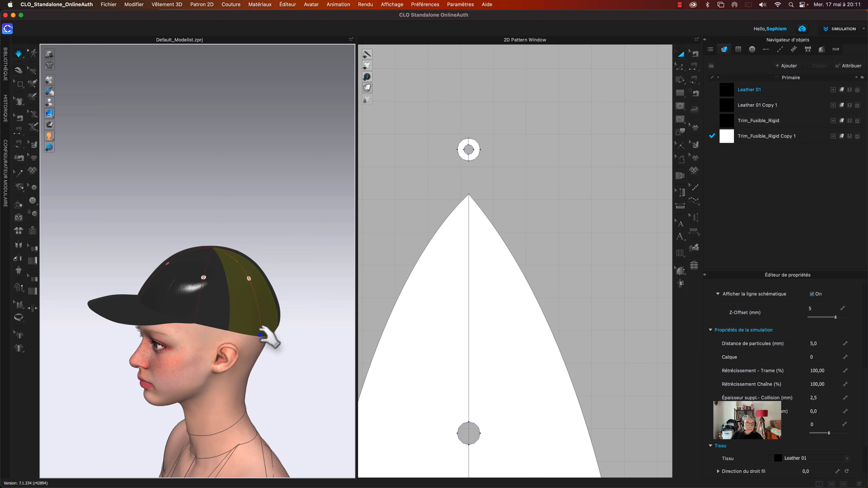
left_click(210, 203)
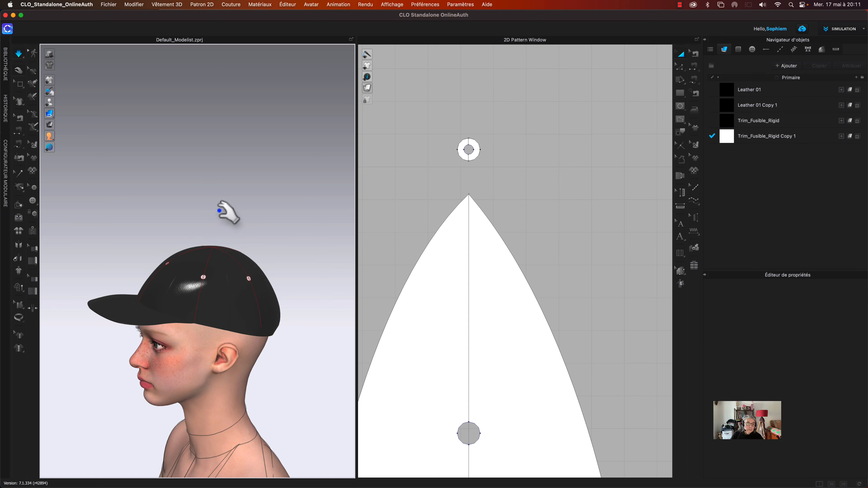
right_click_drag(219, 211, 258, 210)
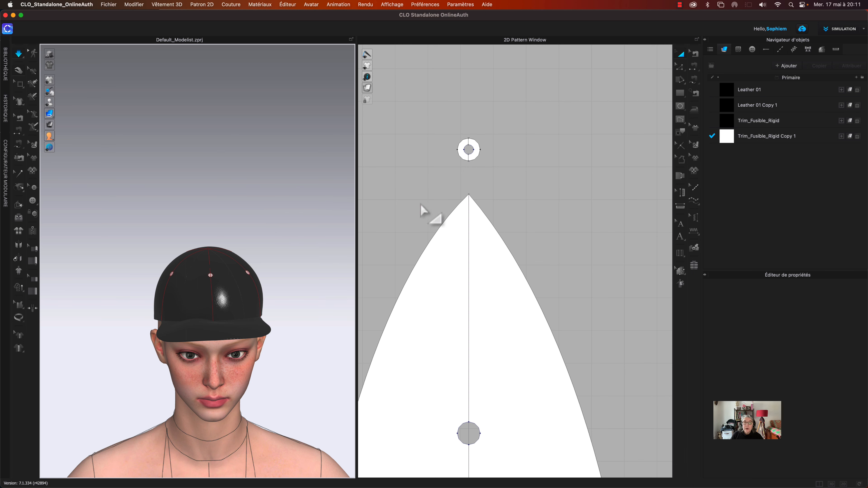
Place a default button on the centre line just below the tip of the front crown panel above the visor pattern
scroll(504, 204, "down", 2)
scroll(503, 205, "down", 2)
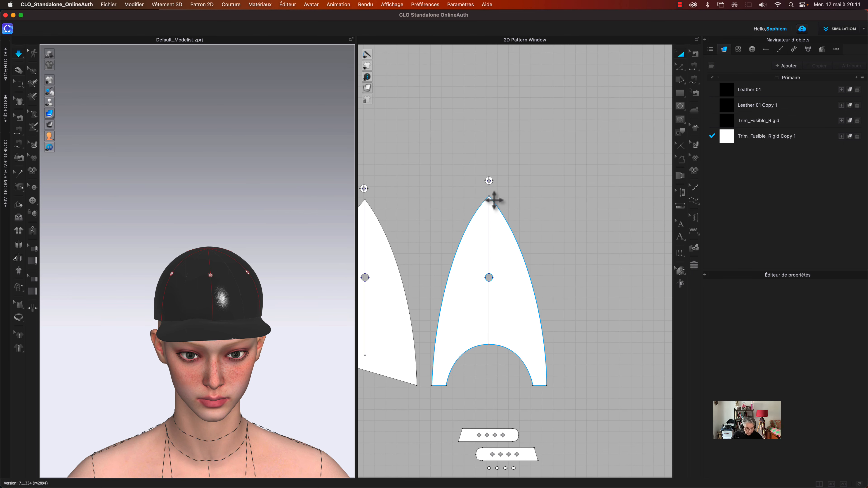
middle_click_drag(420, 200, 662, 206)
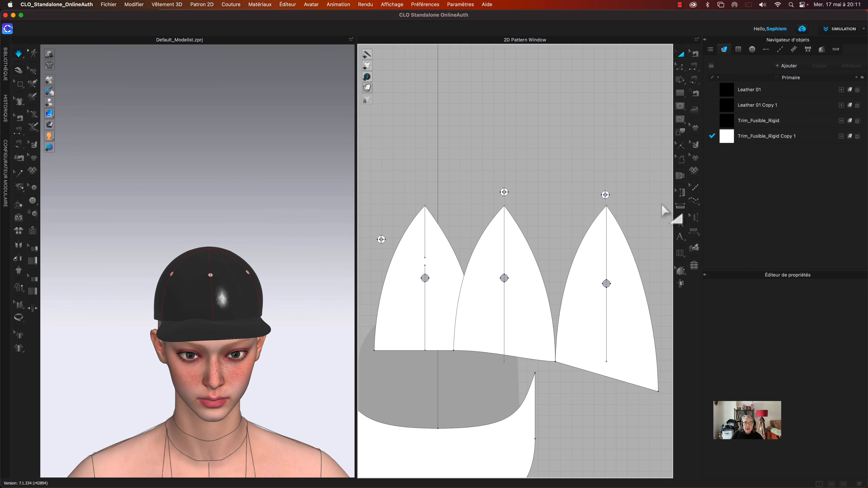
left_click(34, 203)
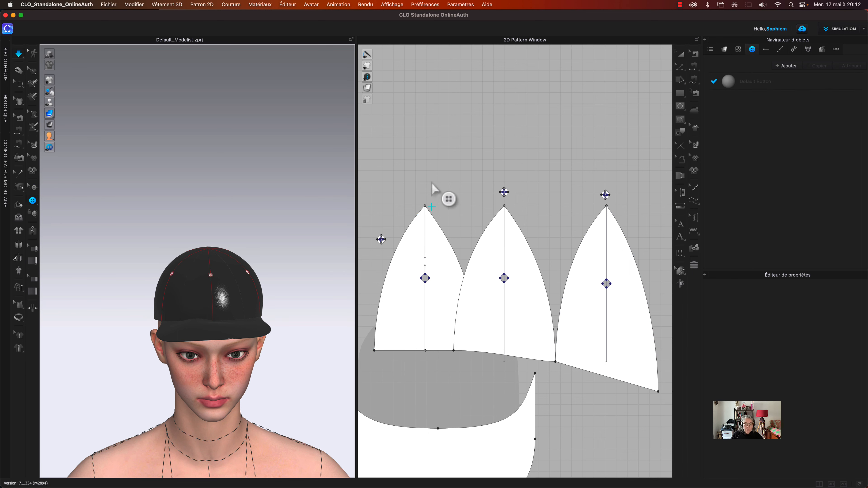
middle_click_drag(432, 179, 535, 163)
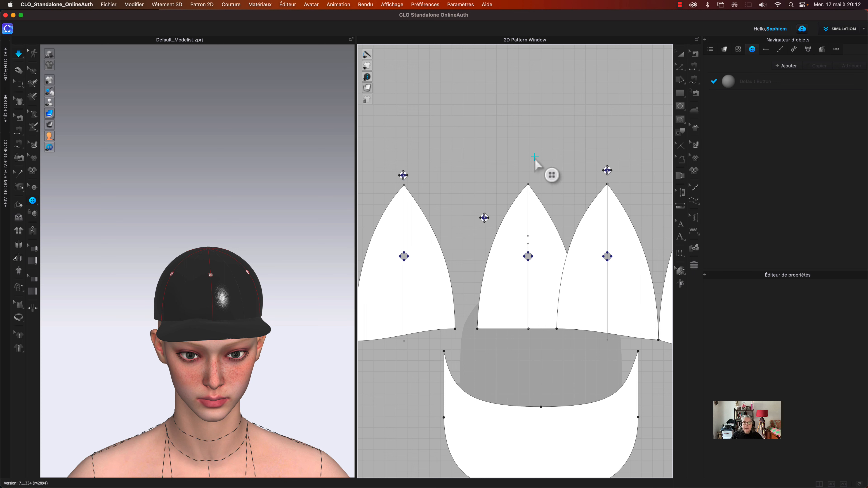
left_click(529, 190)
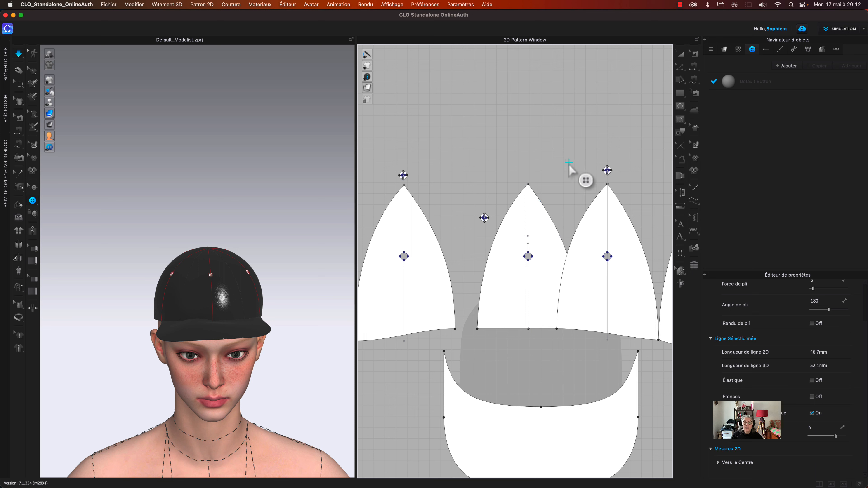
left_click(746, 83)
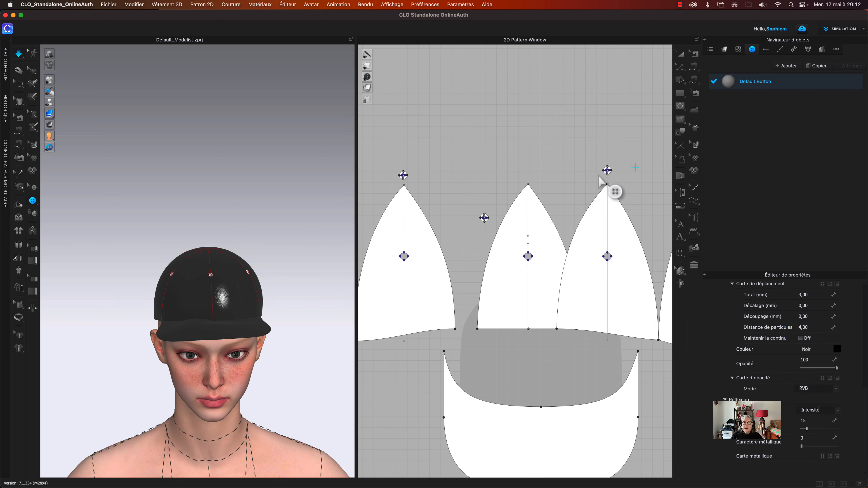
left_click(530, 190)
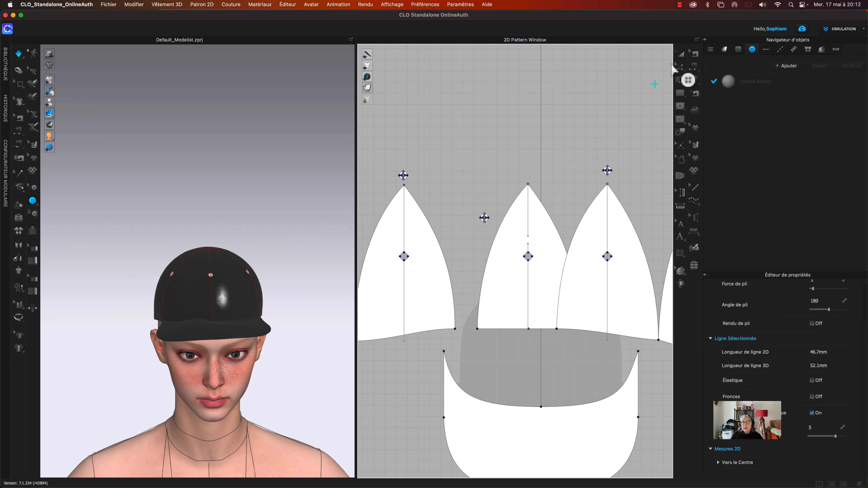
left_click(682, 55)
scroll(568, 158, "up", 5)
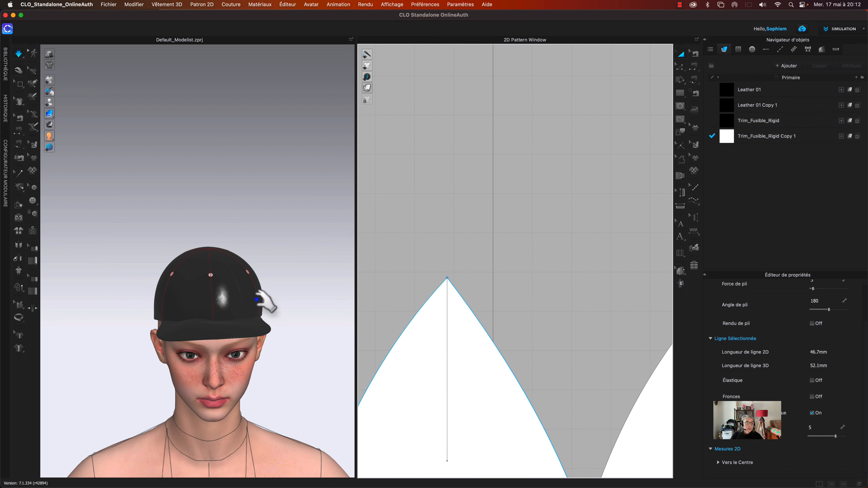
left_click(33, 201)
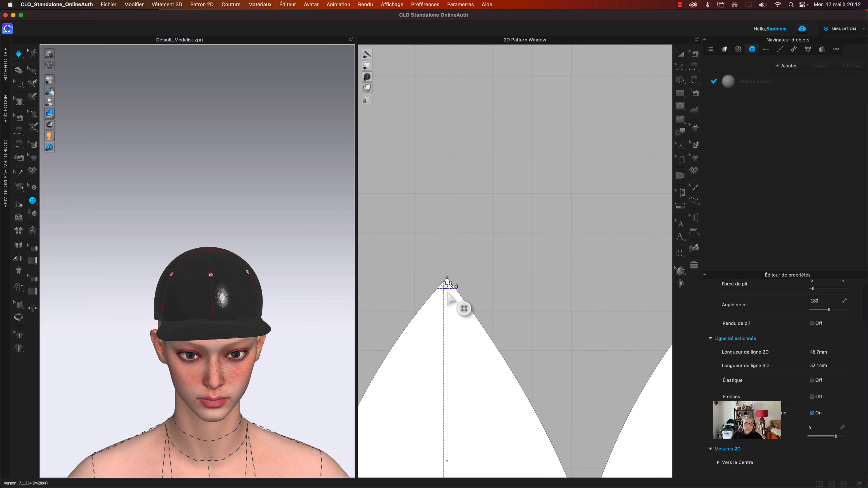
left_click(447, 304)
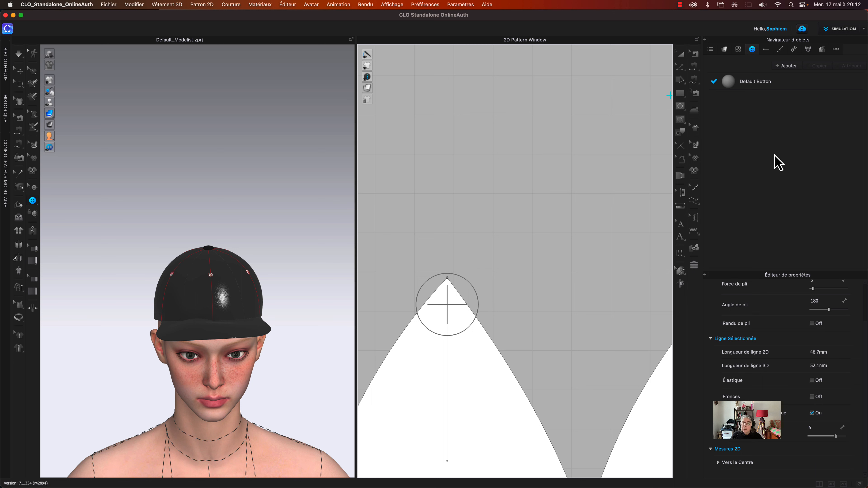
Open the Default Button's properties and set its thickness (Épaisseur) to 5.0 mm
scroll(779, 316, "up", 2)
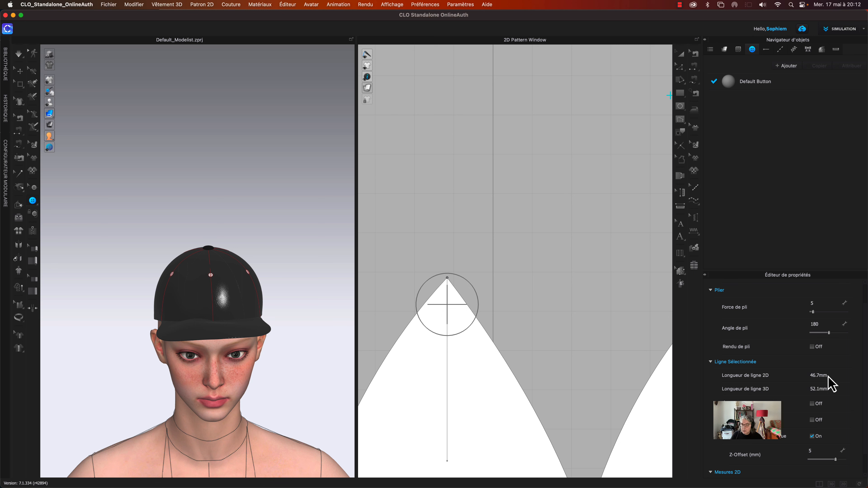
left_click(729, 82)
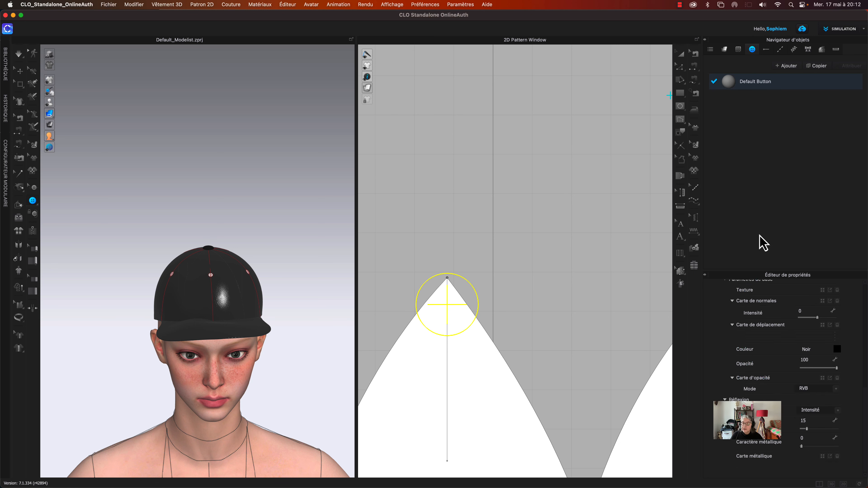
scroll(789, 351, "down", 2)
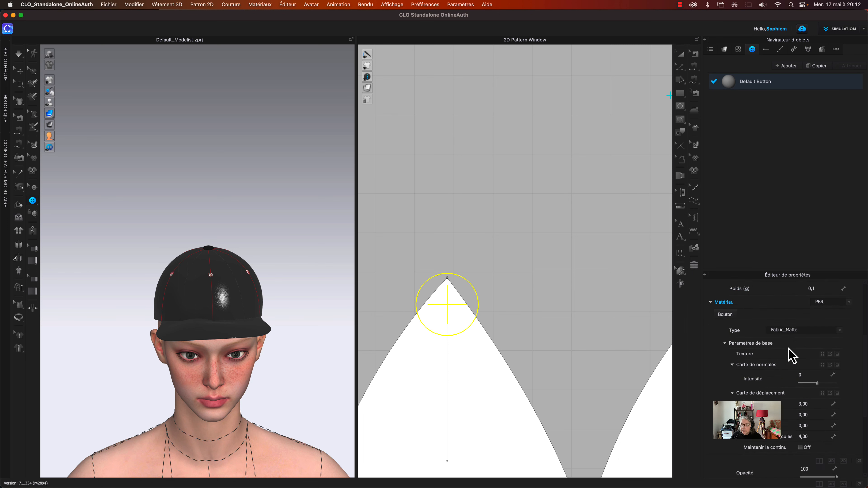
scroll(791, 356, "up", 5)
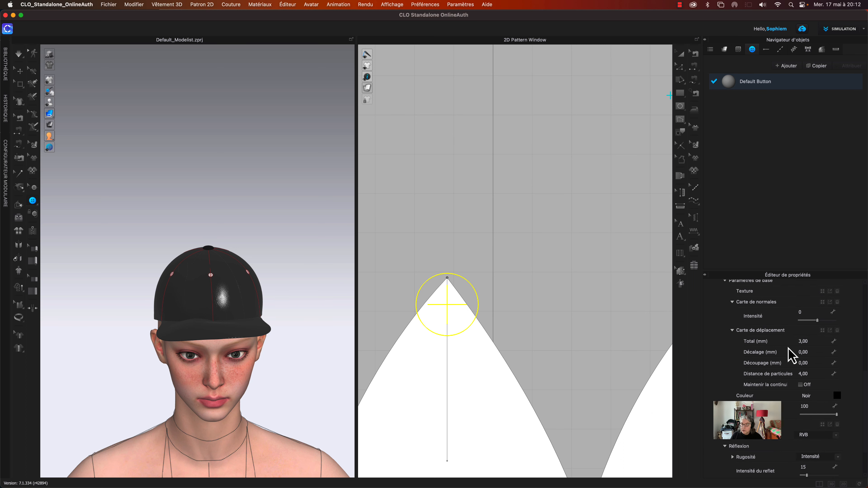
scroll(789, 351, "up", 15)
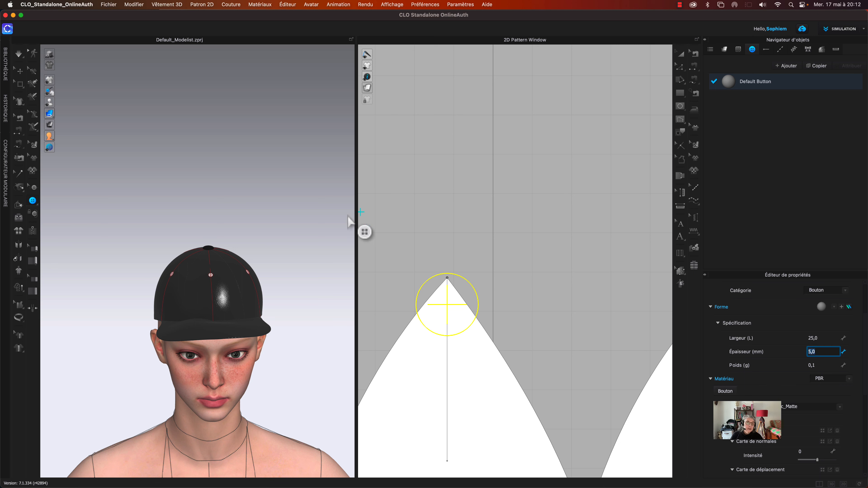
Move the button up along the front panel's centre line so its centre sits just inside the panel tip
right_click_drag(277, 221, 311, 230)
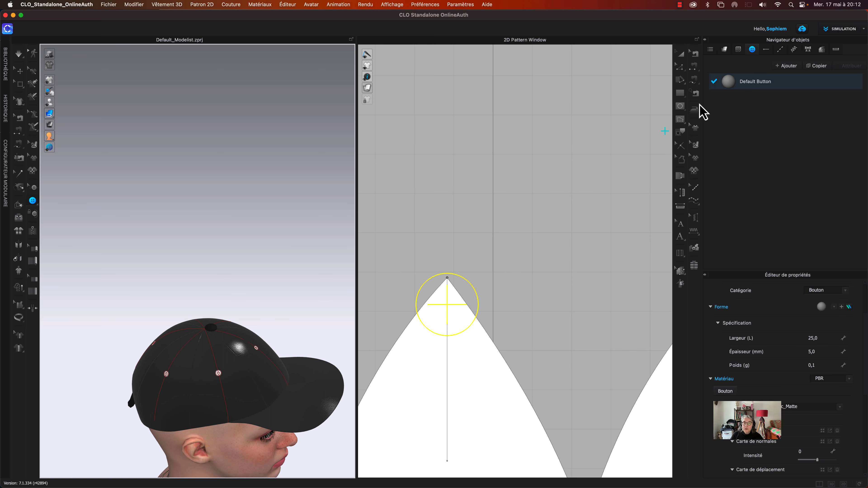
left_click(34, 187)
mouse_move(451, 306)
left_mouse_down()
mouse_move(447, 277)
mouse_move(451, 306)
left_mouse_up()
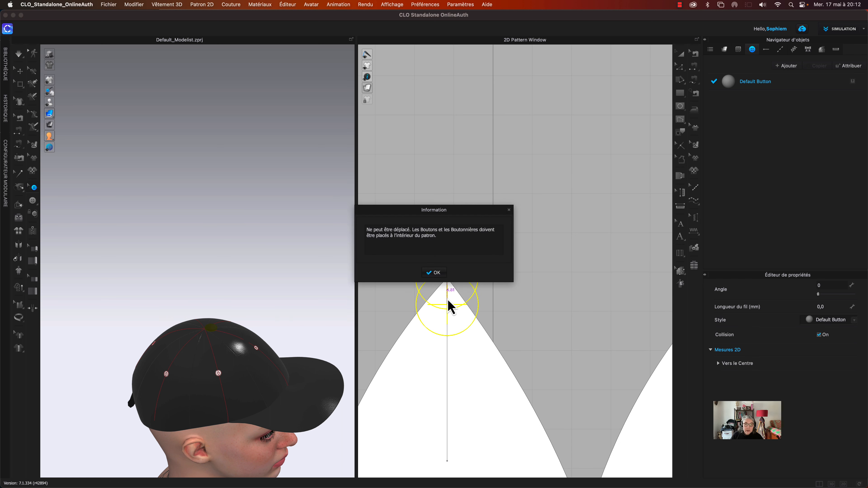
left_click(436, 275)
left_click_drag(450, 307, 450, 291)
left_click(288, 302)
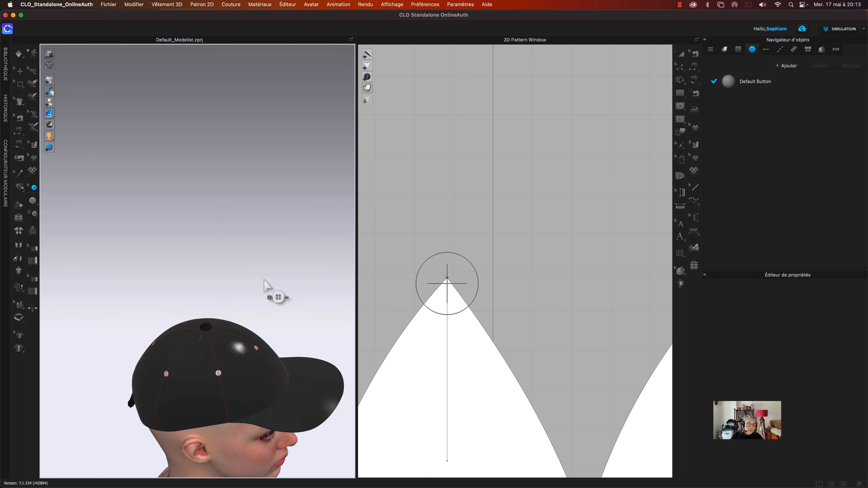
Simulate the cap, then select the top button in 3D and try to bring it closer to the crown
key("space")
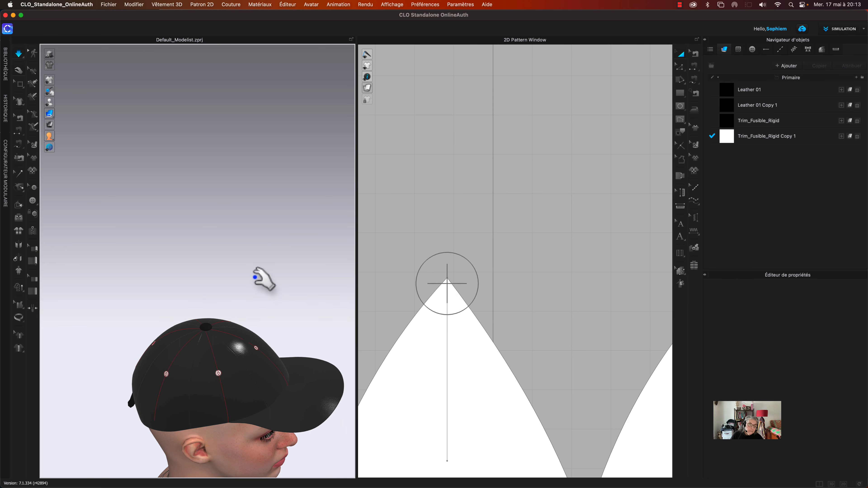
right_click_drag(259, 278, 261, 262)
scroll(234, 216, "up", 5)
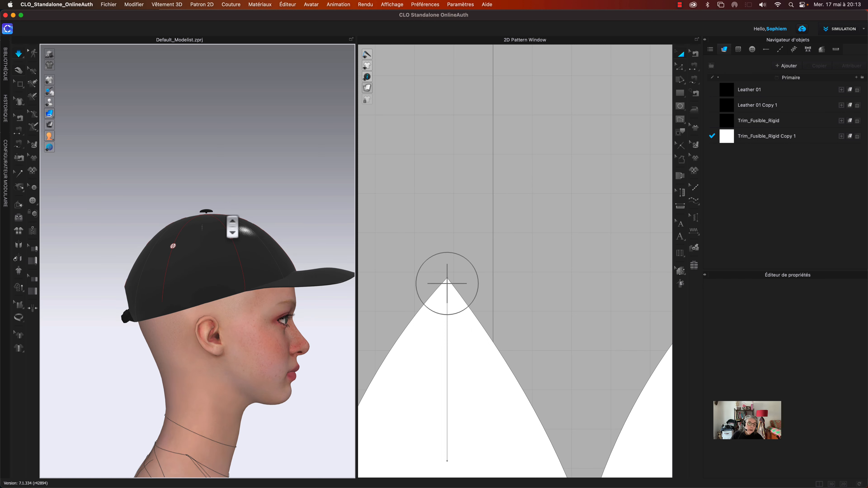
key("space")
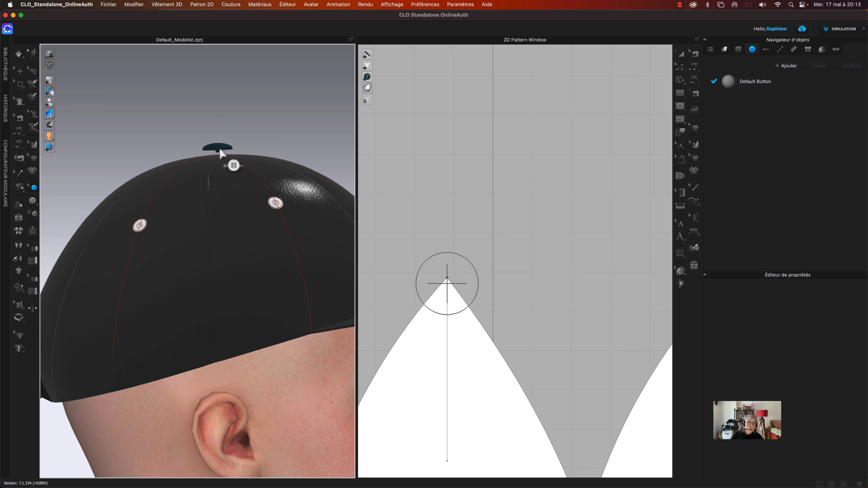
left_click(220, 145)
left_click_drag(223, 141, 221, 146)
right_click_drag(266, 149, 200, 157)
key("space")
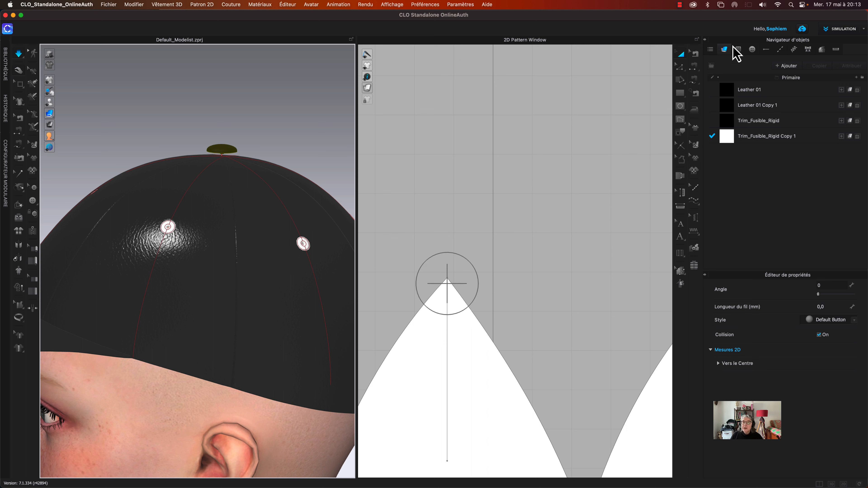
Review the Default Button's shape specification and material parameters, including displacement, colour and reflection
left_click(753, 49)
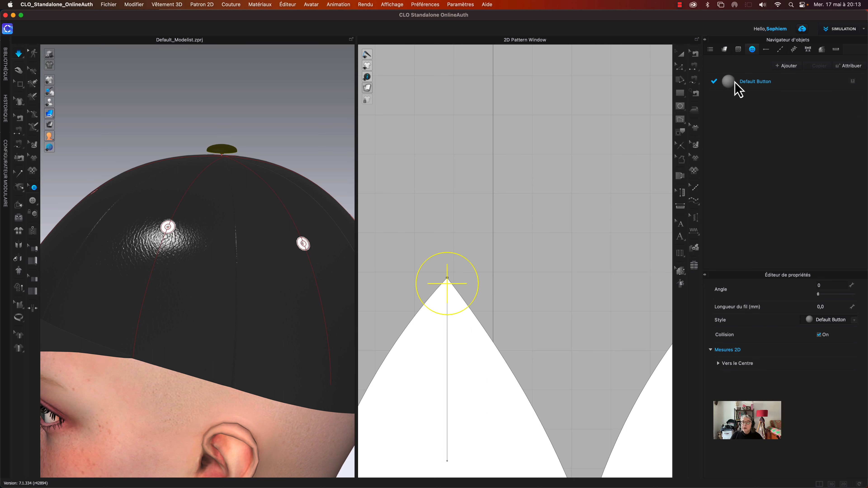
left_click(731, 89)
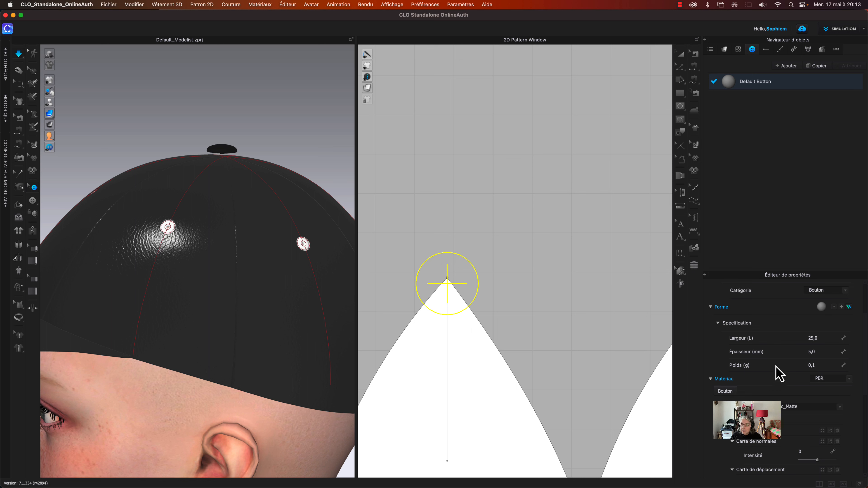
scroll(778, 373, "down", 6)
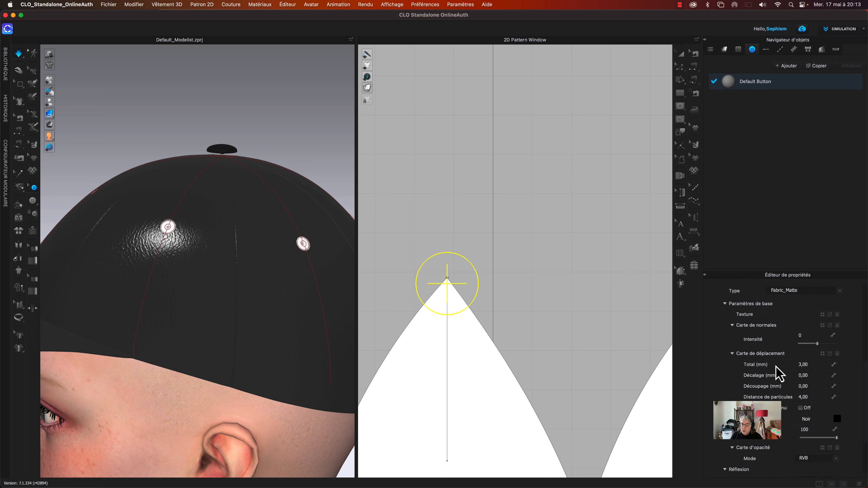
scroll(776, 367, "down", 4)
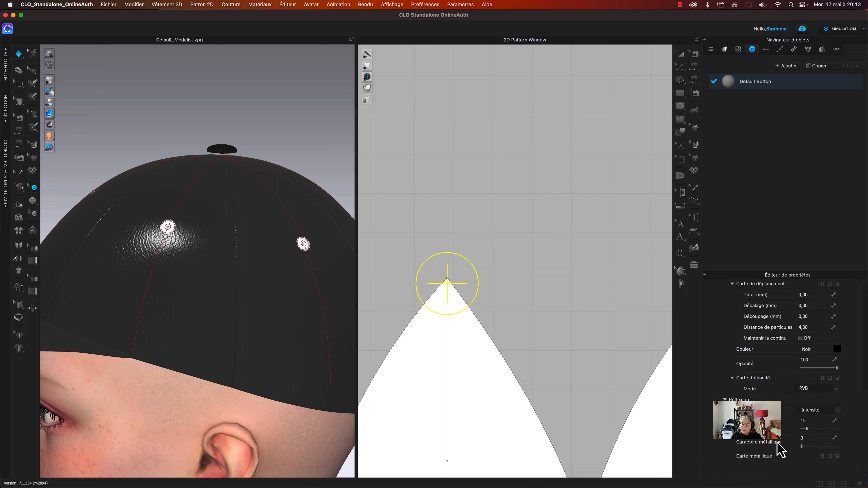
scroll(782, 451, "up", 4)
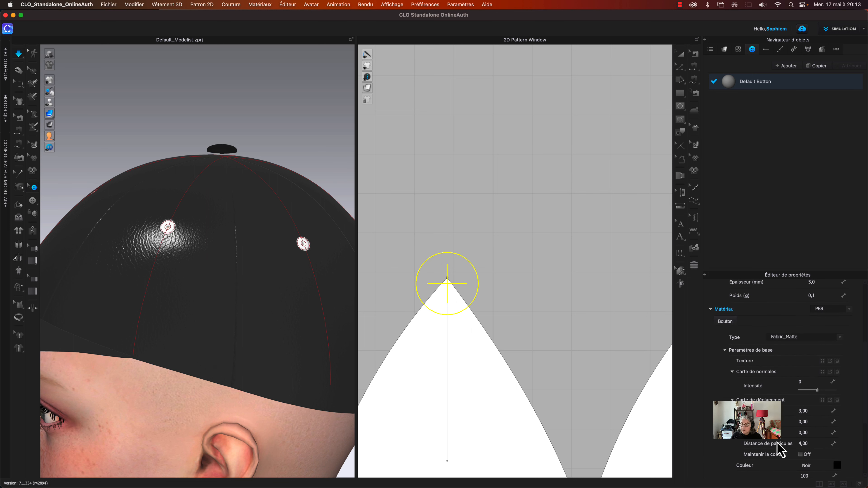
Stop the simulation, lower the top button with the gizmo until it rests on the cap's crown, and deselect it
left_click(477, 294)
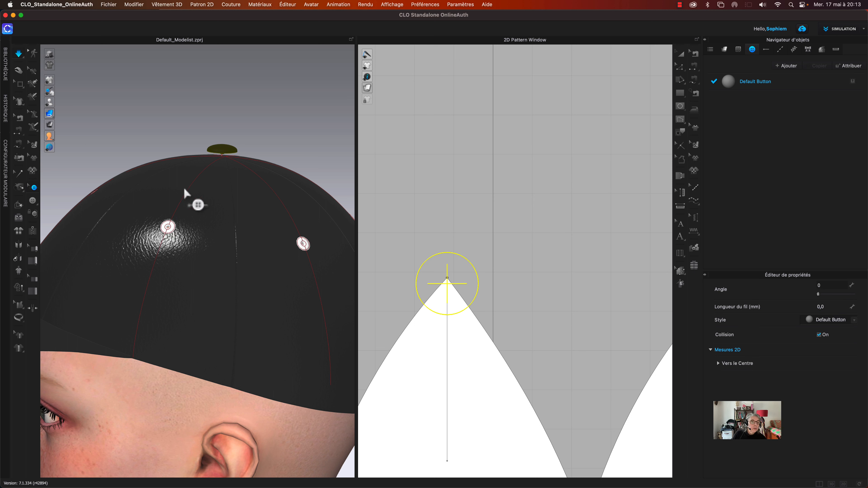
left_click(224, 151)
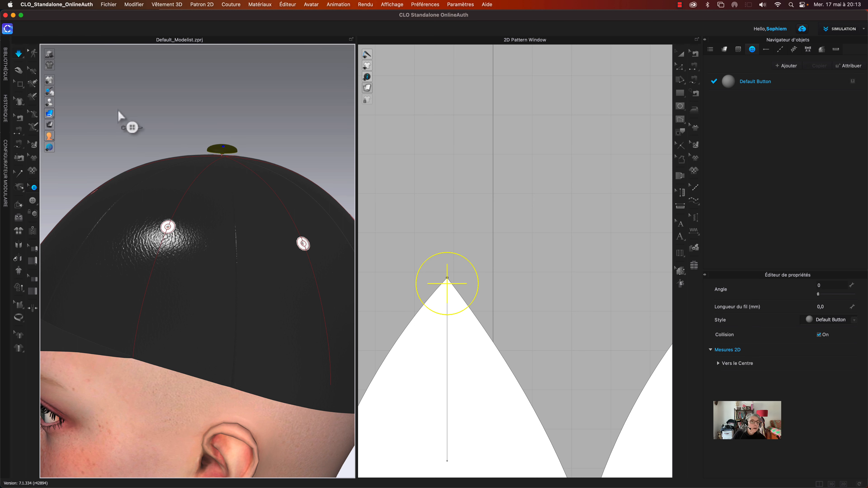
key("space")
left_click(223, 154)
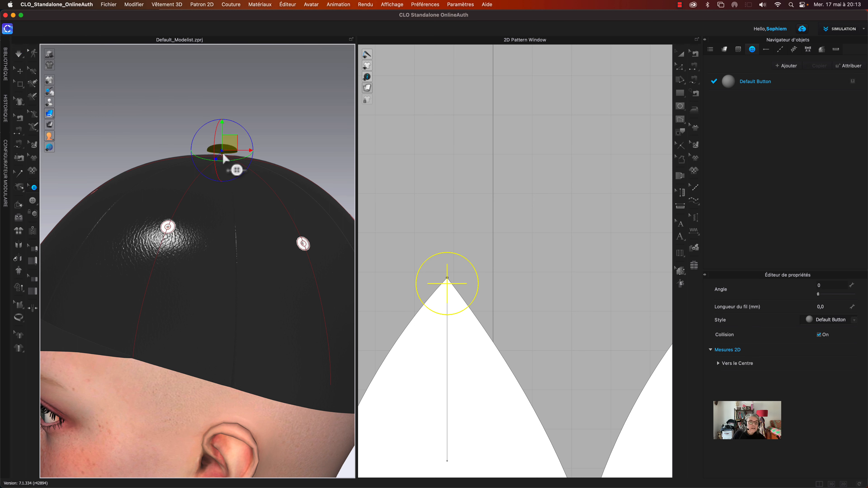
left_click_drag(224, 147, 224, 150)
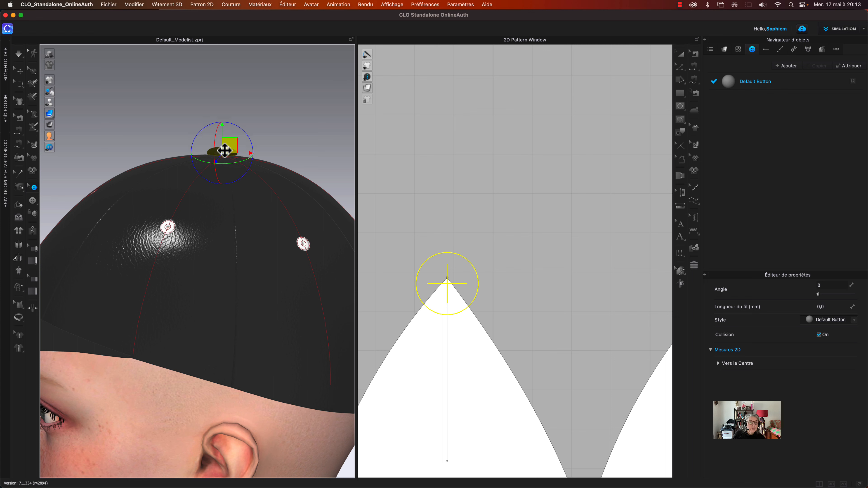
right_click_drag(183, 145, 224, 121)
scroll(229, 122, "down", 3)
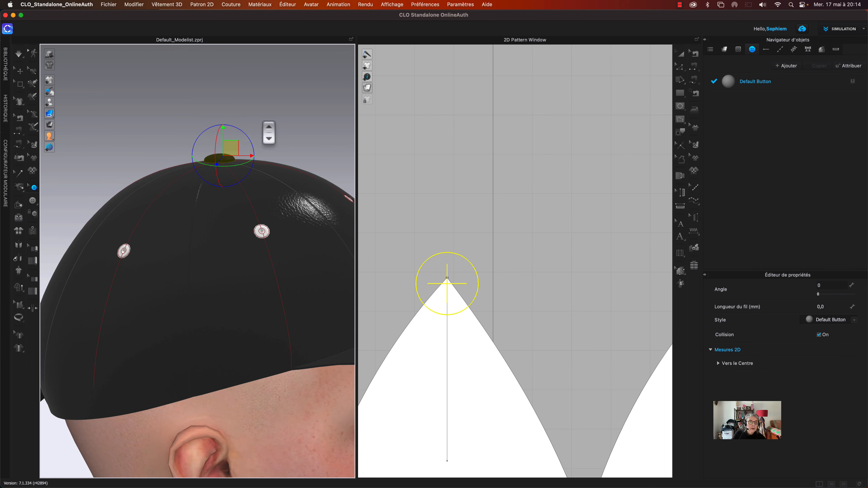
scroll(272, 132, "down", 3)
right_click_drag(281, 193, 240, 195)
scroll(567, 274, "down", 2)
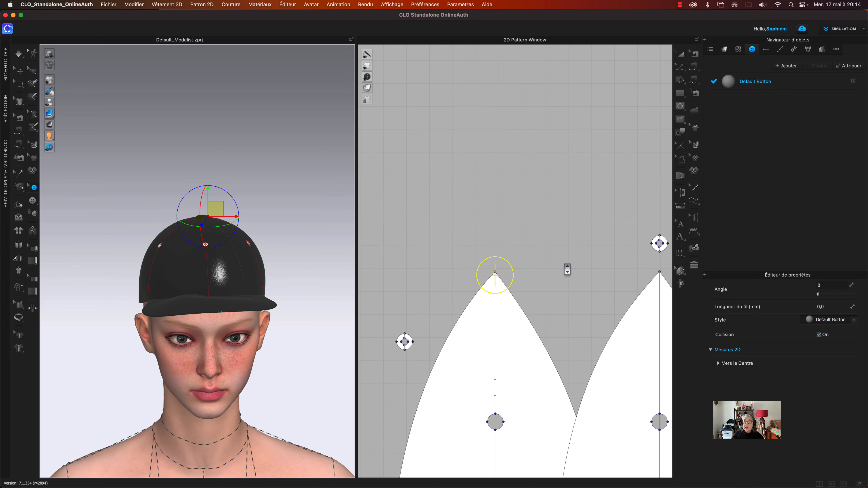
left_click(549, 255)
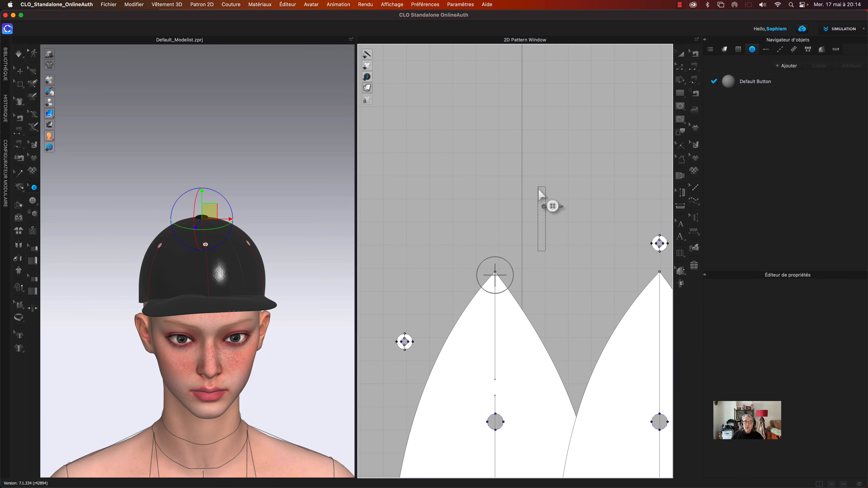
scroll(566, 274, "down", 2)
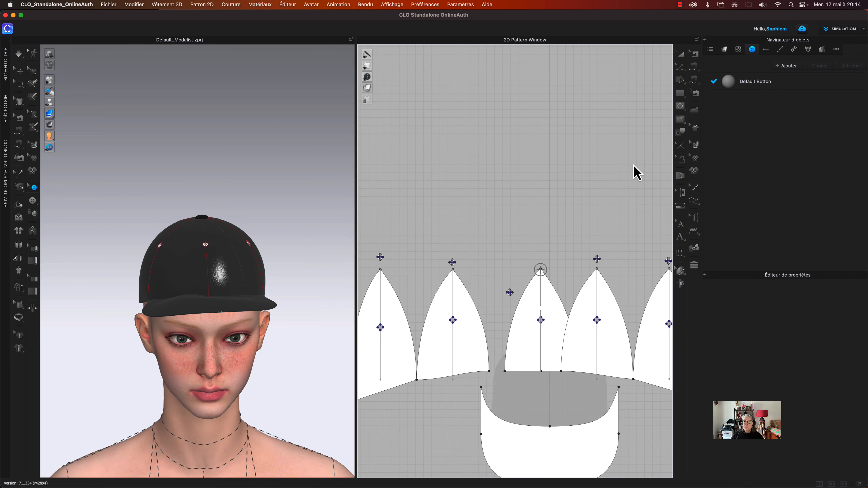
Set the Default Button's colour to white (Blanc) from the LAC palette, apply it, and deselect the button
left_click(727, 90)
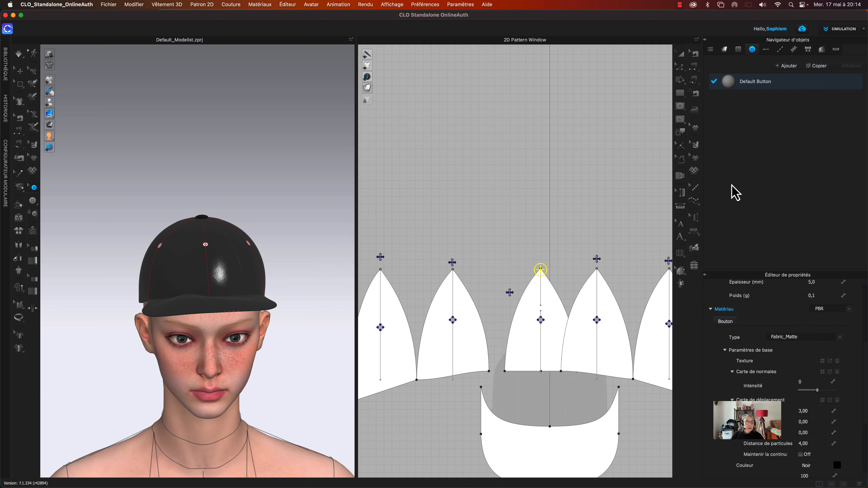
left_click(836, 467)
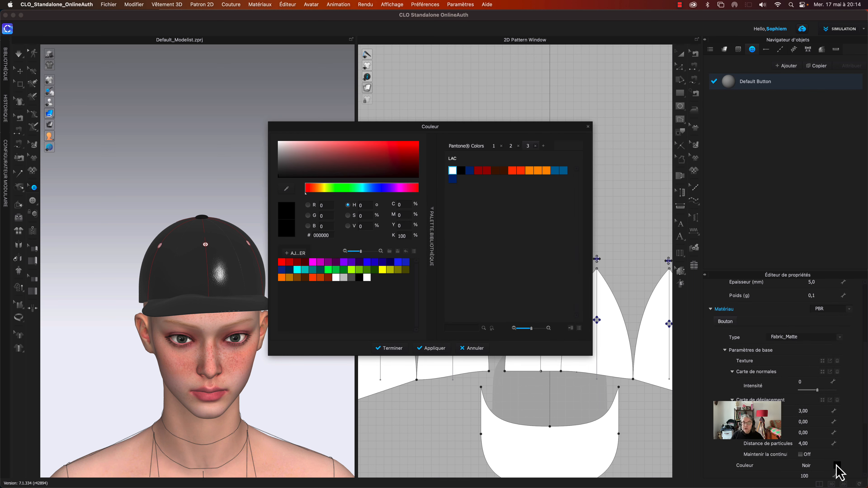
left_click(452, 172)
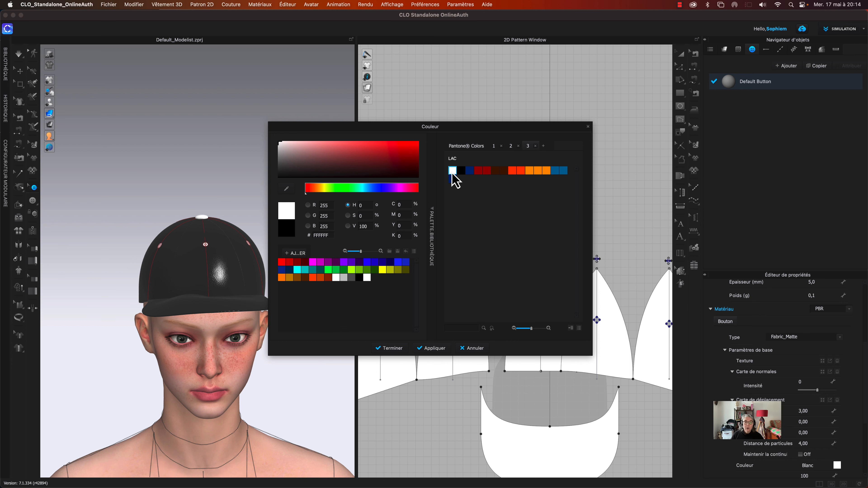
left_click(392, 348)
left_click(294, 213)
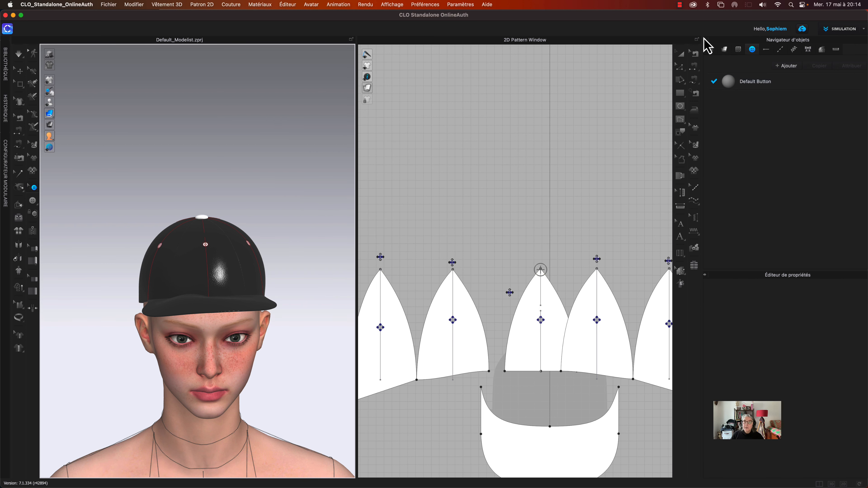
Select the two back strap pieces and set their Trim_Fusible_Rigid fabric's colour to white (Blanc)
left_click(680, 54)
right_click_drag(320, 178, 353, 174)
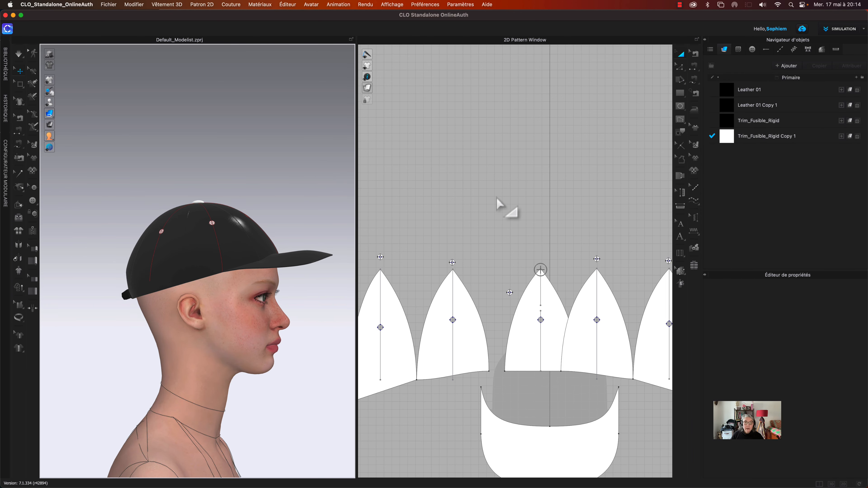
scroll(500, 202, "down", 3)
right_click_drag(527, 179, 490, 139)
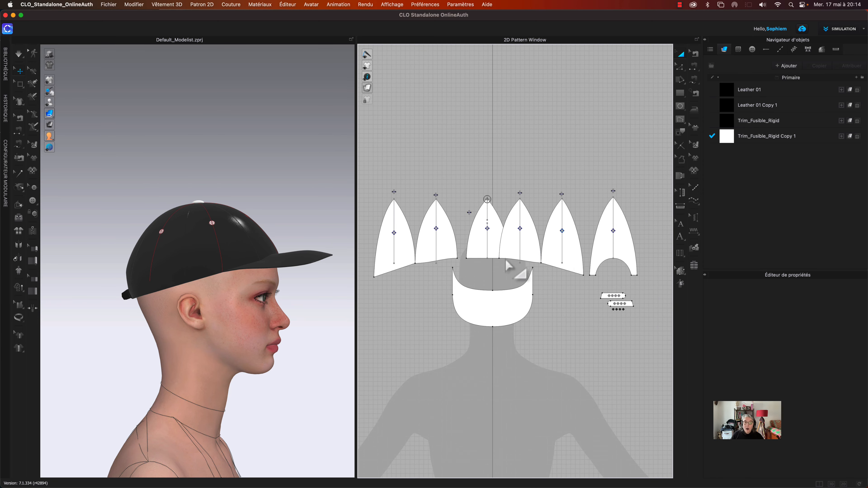
left_click_drag(594, 288, 640, 317)
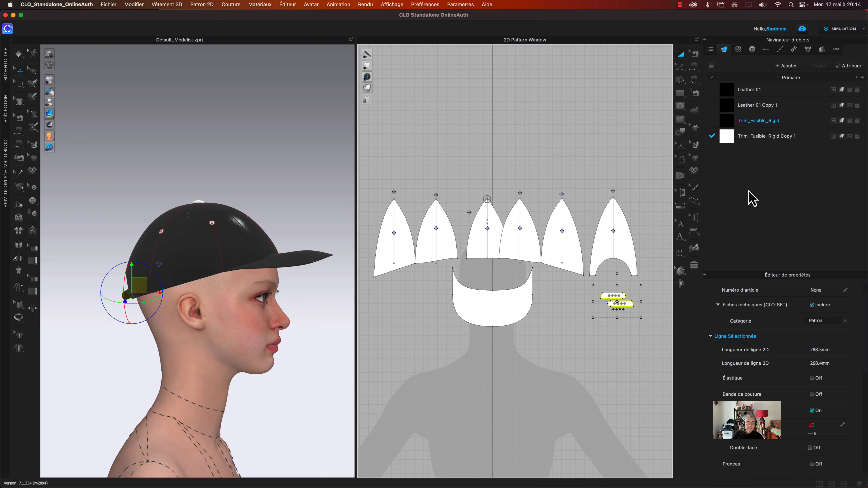
left_click(728, 122)
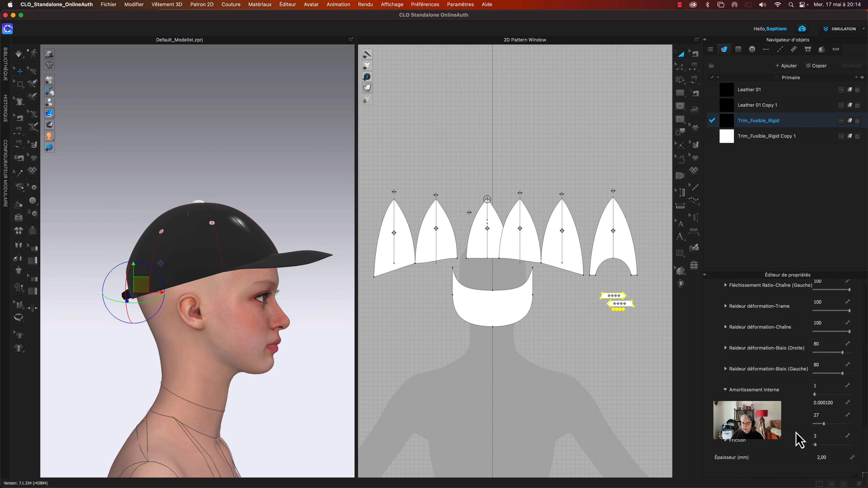
scroll(804, 421, "up", 10)
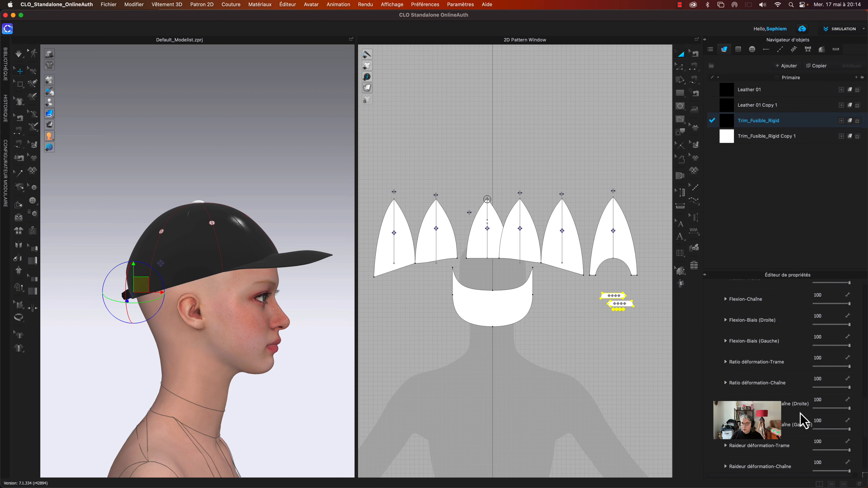
scroll(805, 421, "up", 5)
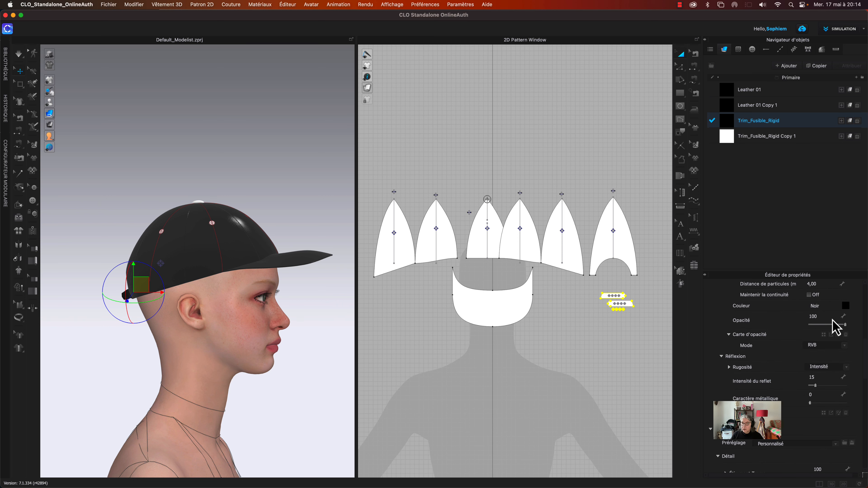
left_click(845, 306)
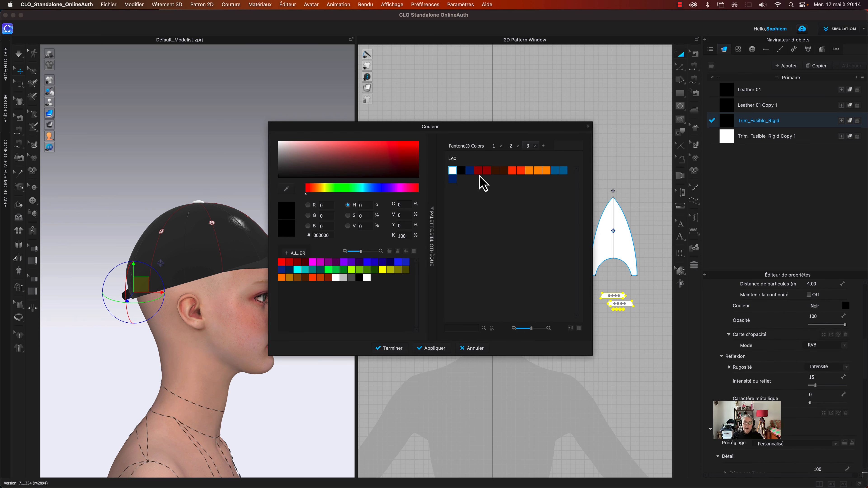
left_click(453, 171)
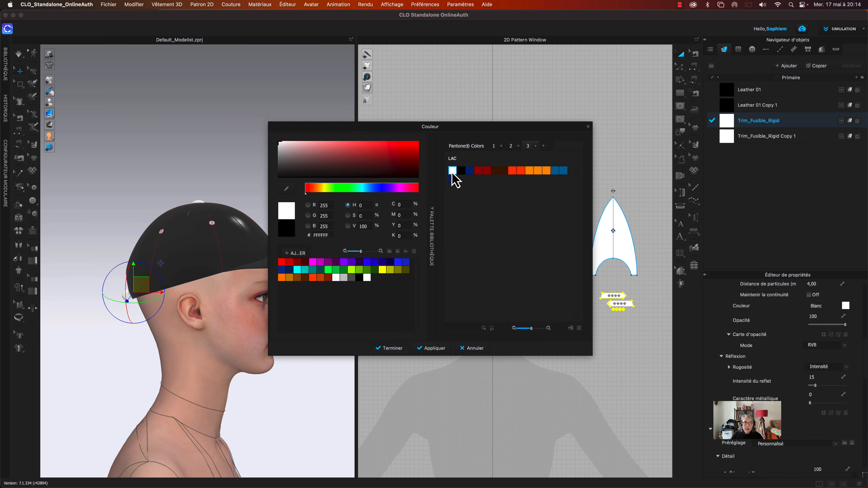
left_click(393, 349)
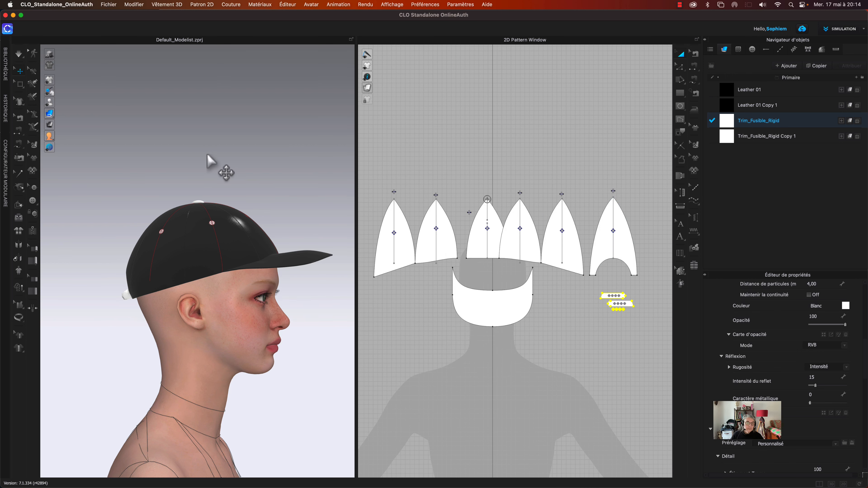
right_click_drag(207, 156, 289, 155)
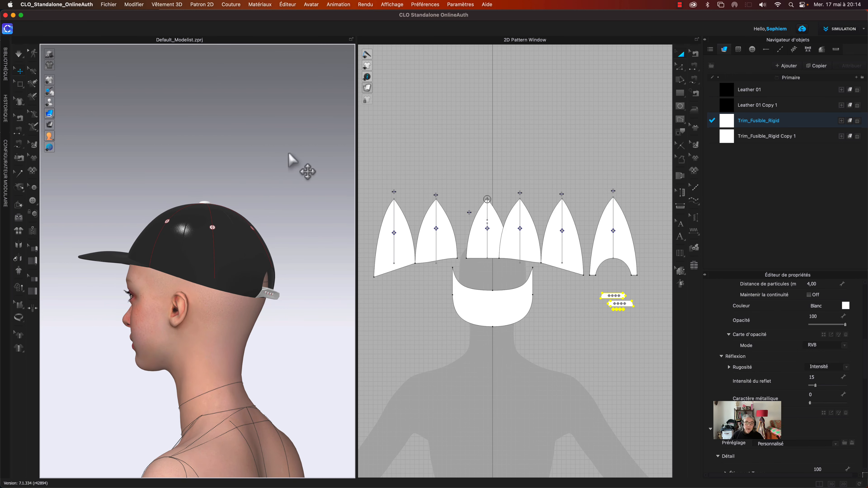
Add free topstitching along the left curved edge of the leftmost crown panel, from its lower corner to the tip
scroll(428, 135, "down", 3)
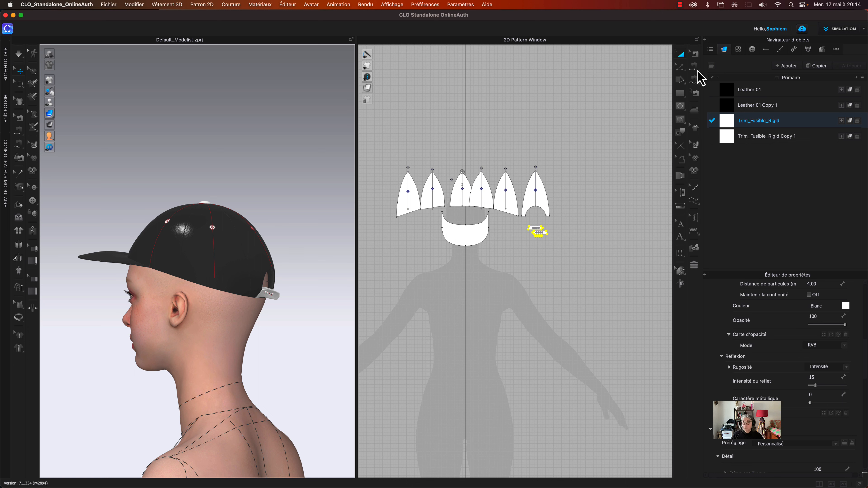
left_click(684, 68)
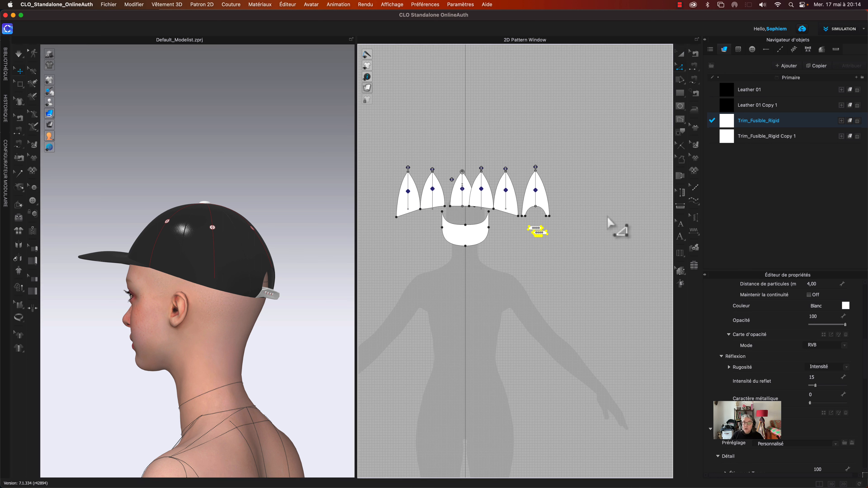
left_click(696, 201)
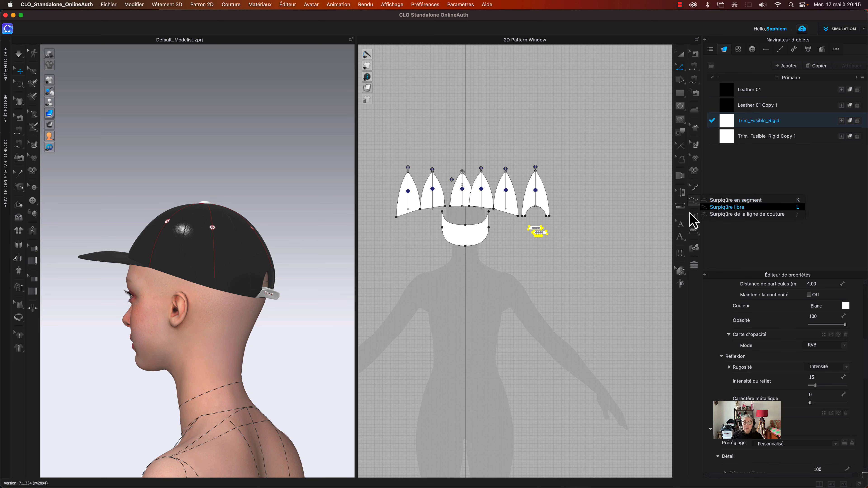
left_click(710, 207)
left_click(396, 217)
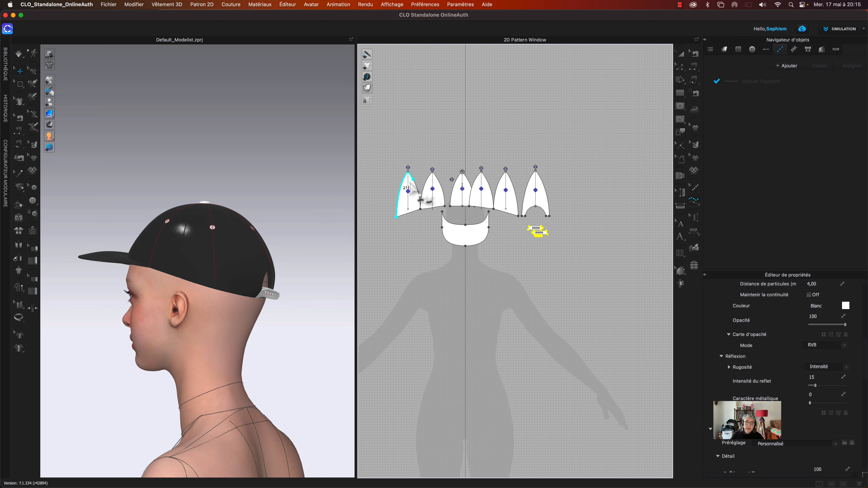
left_click(410, 173)
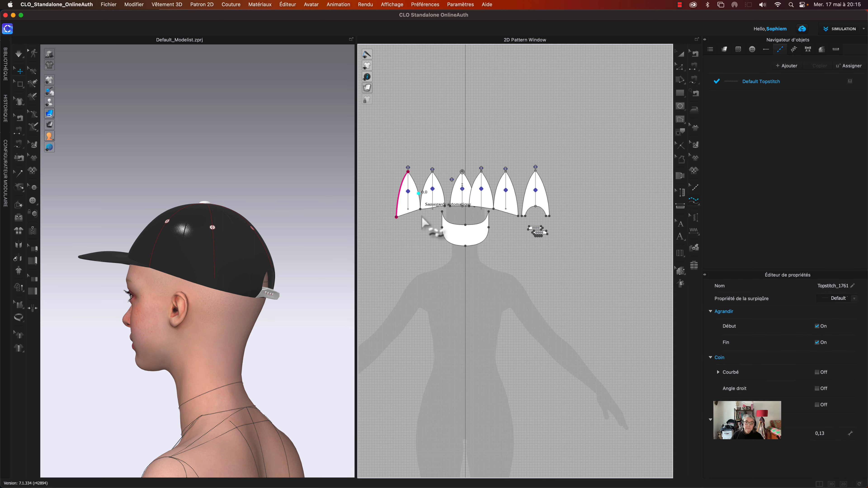
Topstitch the first crown panel's right edge, both curved edges of the second panel, and the centre front panel's left edge
scroll(423, 222, "up", 5)
left_click(417, 196)
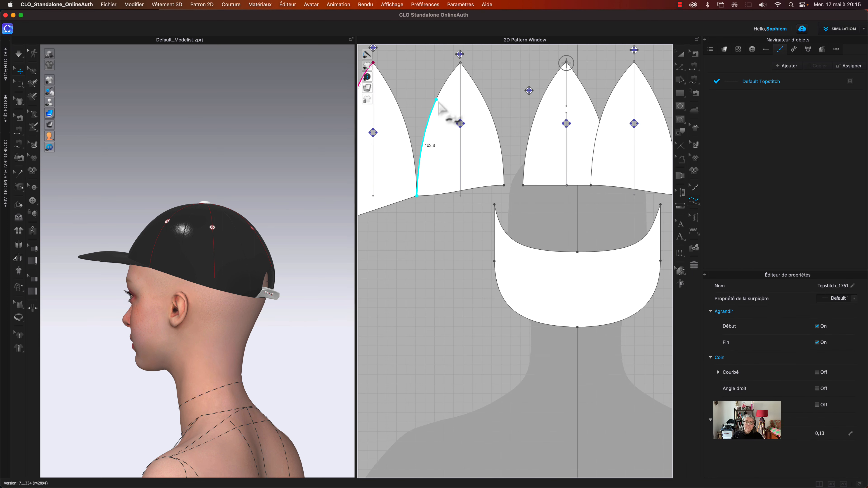
left_click(461, 64)
left_click(417, 196)
left_click(373, 63)
left_click(505, 185)
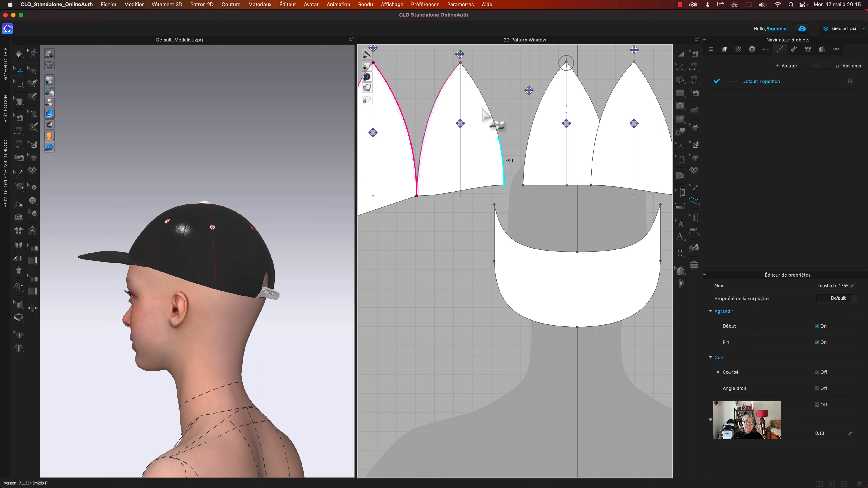
left_click(461, 63)
left_click(524, 186)
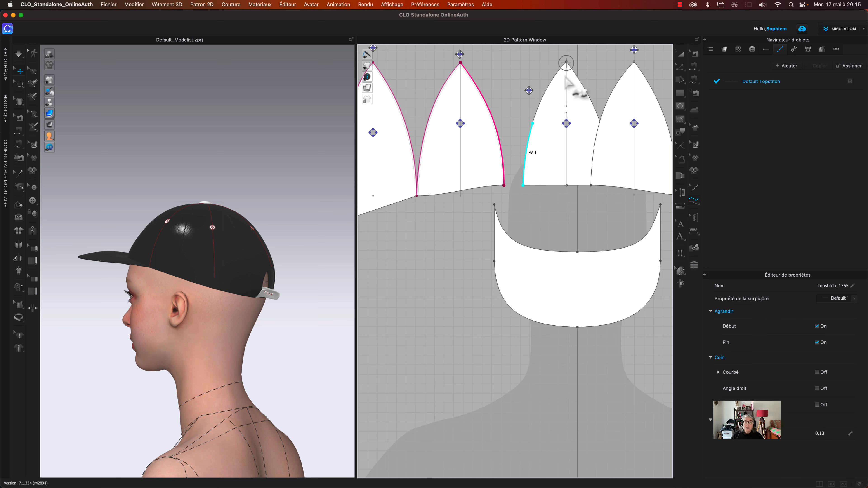
left_click(566, 62)
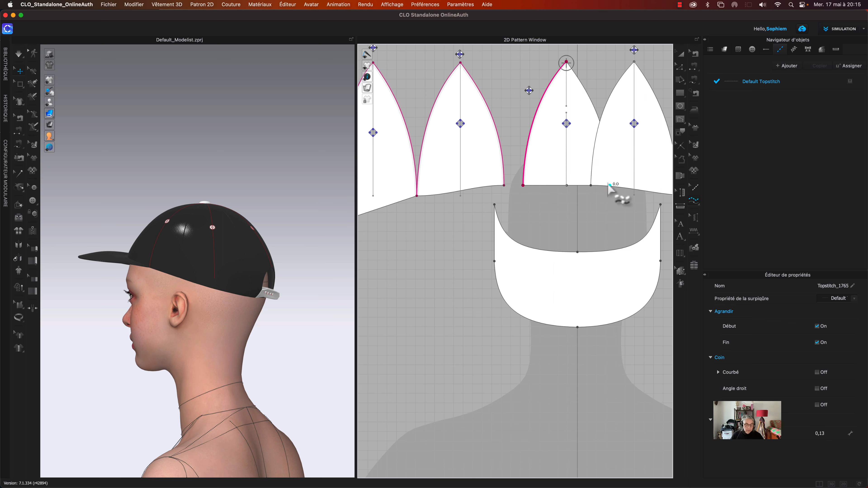
Move the crown panel overlapping the centre front panel to the right so that the two pattern pieces are clear of each other
key("a")
left_click(611, 174)
left_click_drag(611, 174, 646, 174)
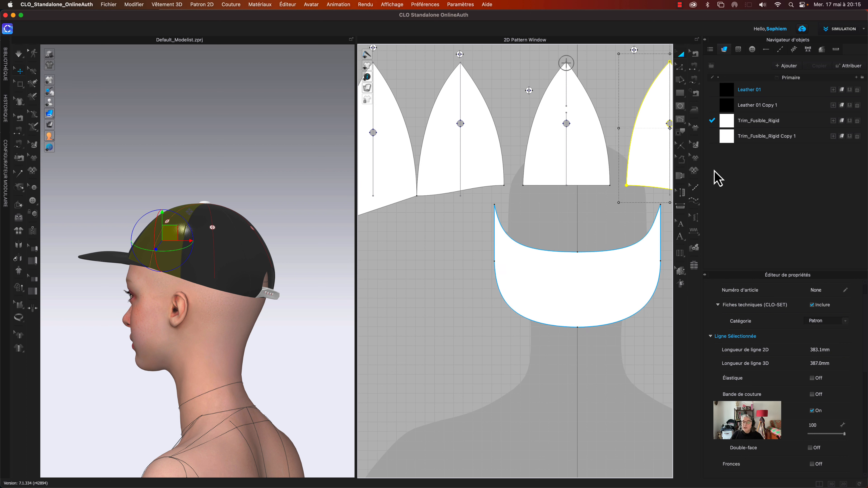
Topstitch the centre front panel's right edge and both curved edges of the relocated panel beside it
left_click(694, 201)
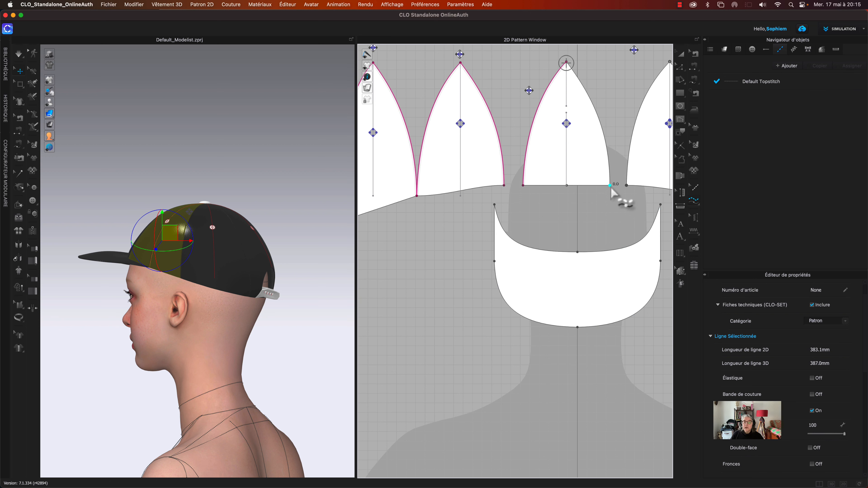
left_click(569, 67)
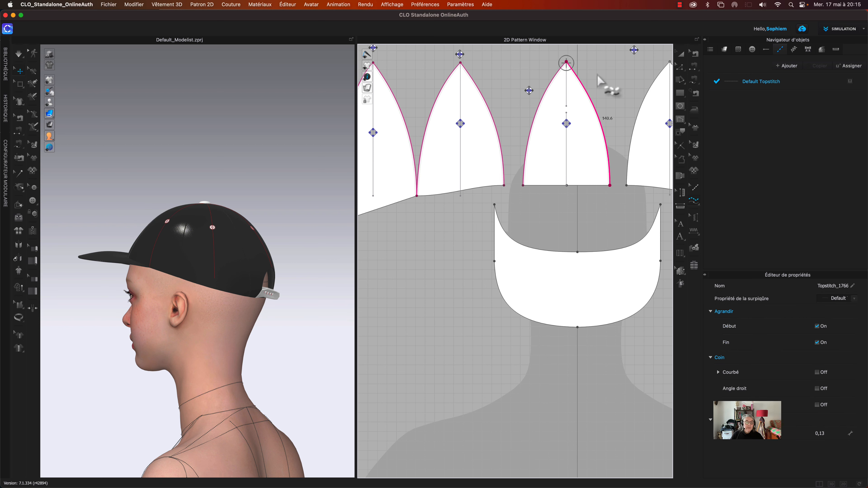
right_click_drag(614, 87, 500, 109)
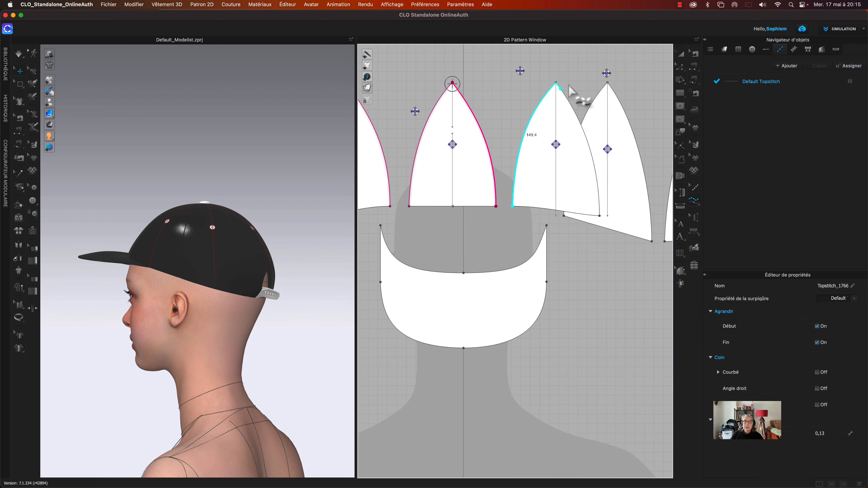
left_click(557, 85)
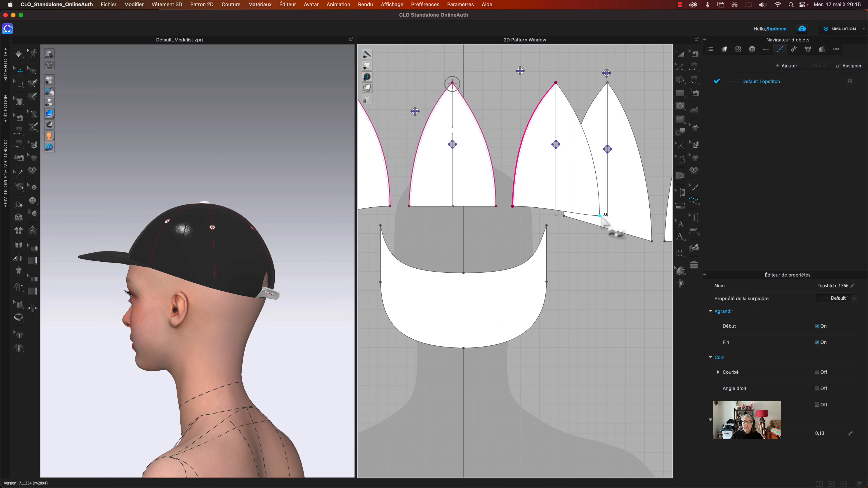
left_click(563, 94)
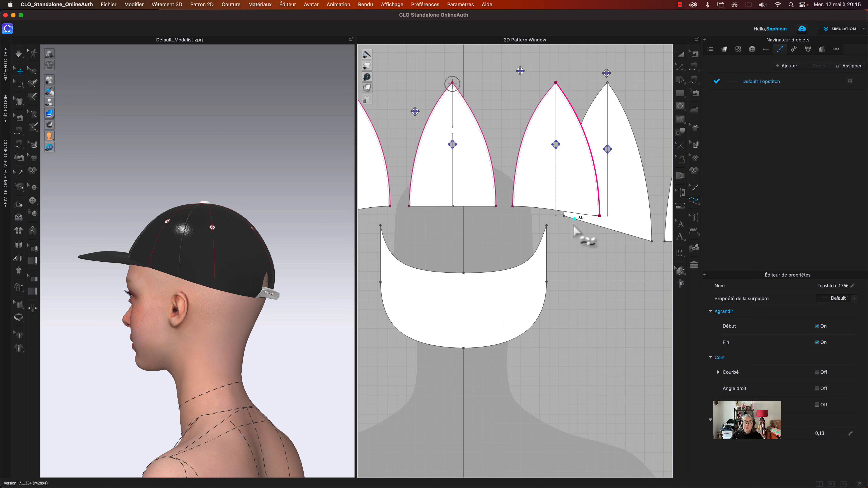
Topstitch both curved edges of the fifth crown panel and of the back panel with the arched opening
left_click(606, 89)
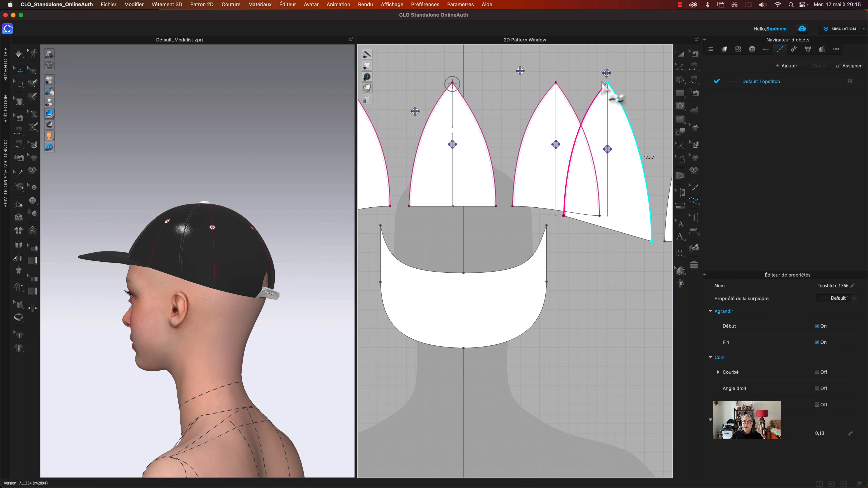
left_click(624, 99)
right_click_drag(655, 120, 578, 115)
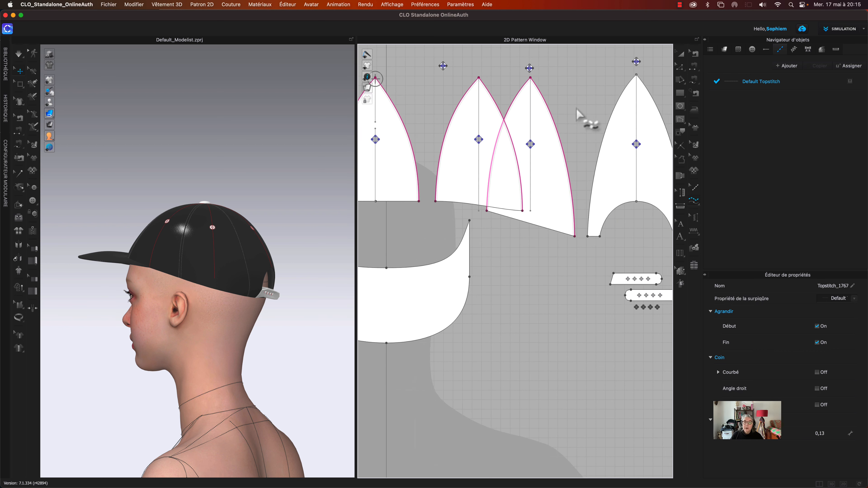
middle_click_drag(577, 108, 497, 106)
left_click_drag(498, 104, 512, 159)
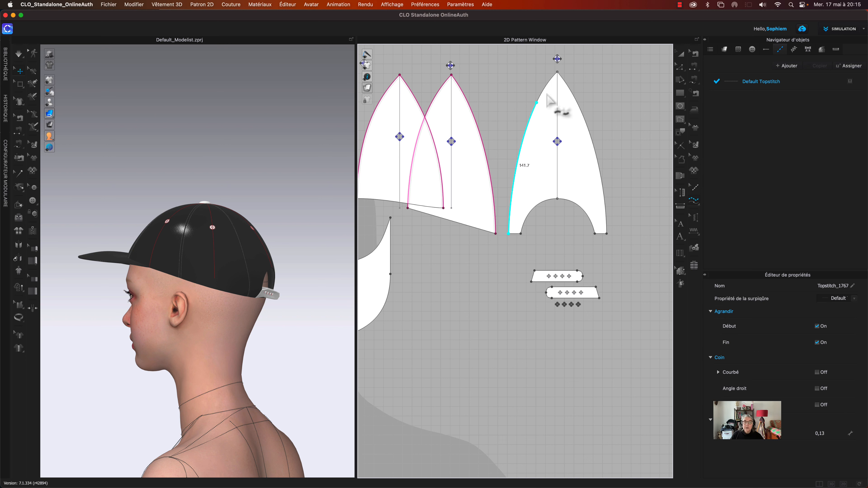
left_click(557, 71)
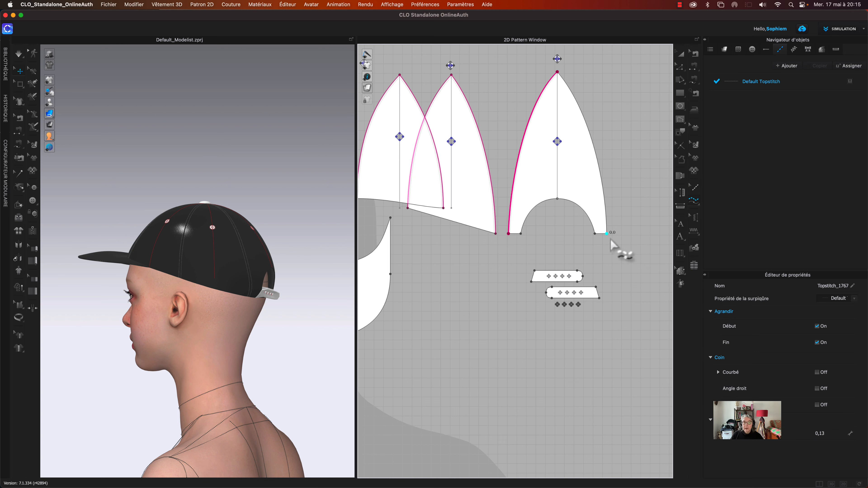
Set the Default Topstitch thread thickness unit to Numéro métrique (Nm) and its value to 10
left_click(681, 53)
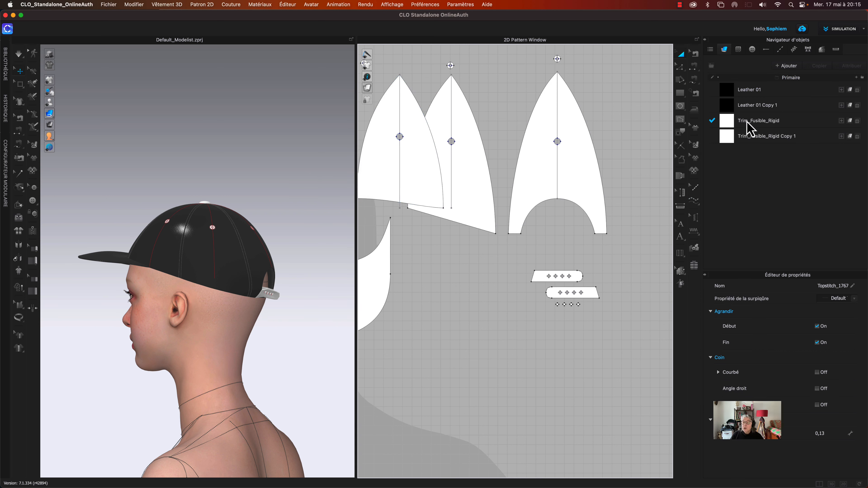
left_click(781, 49)
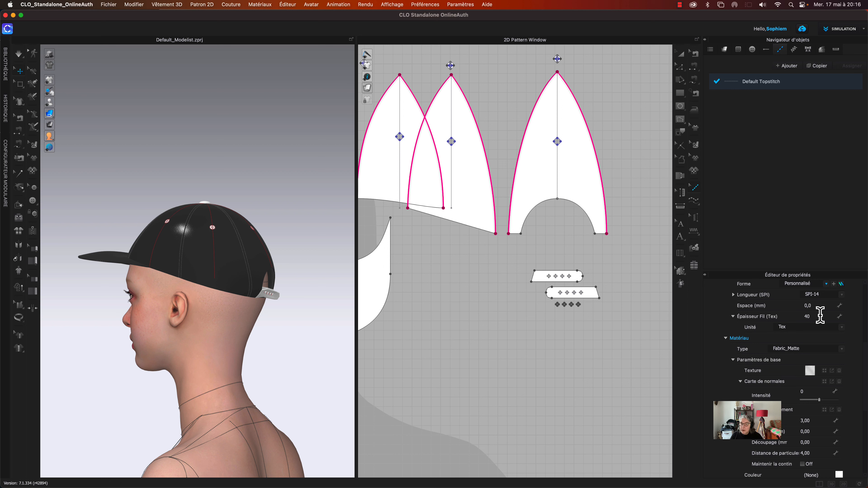
left_click(796, 327)
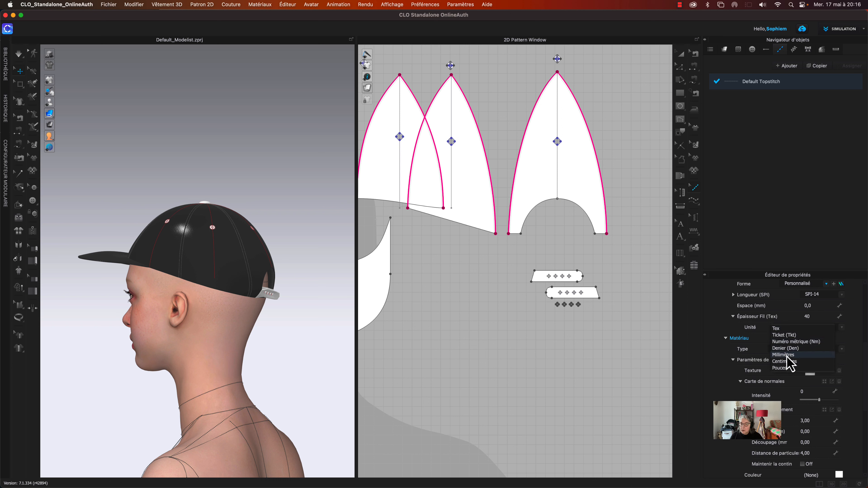
left_click(786, 342)
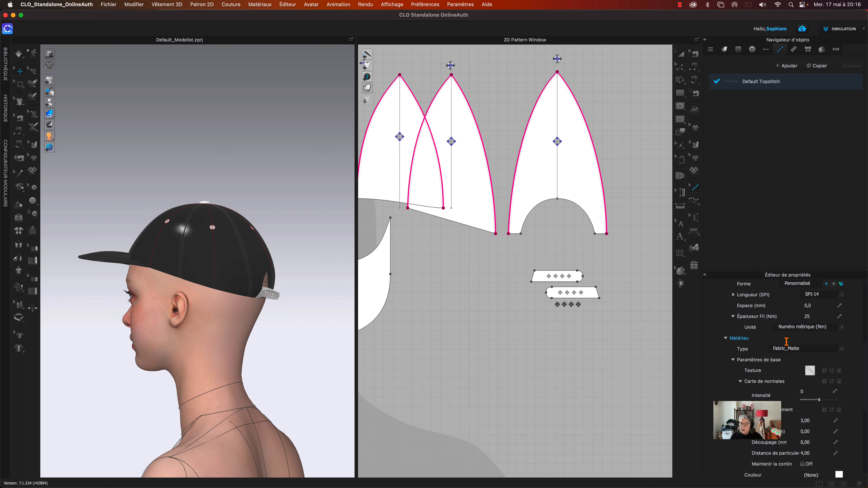
left_click(813, 316)
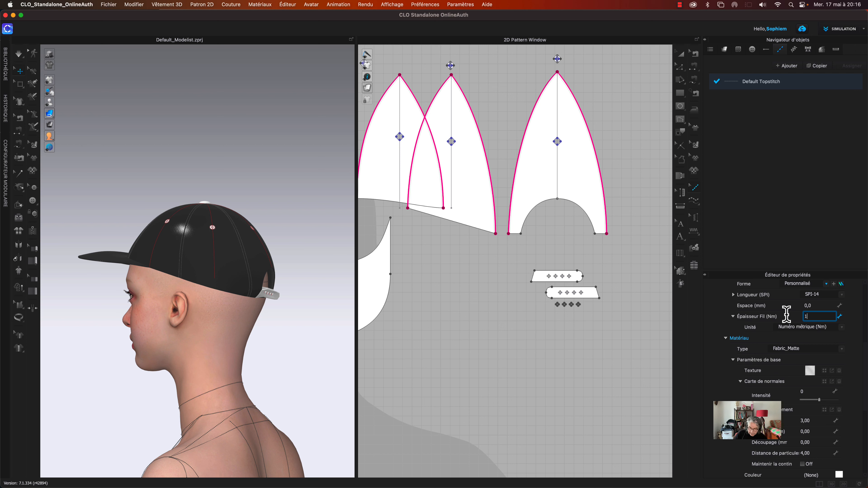
key("Return")
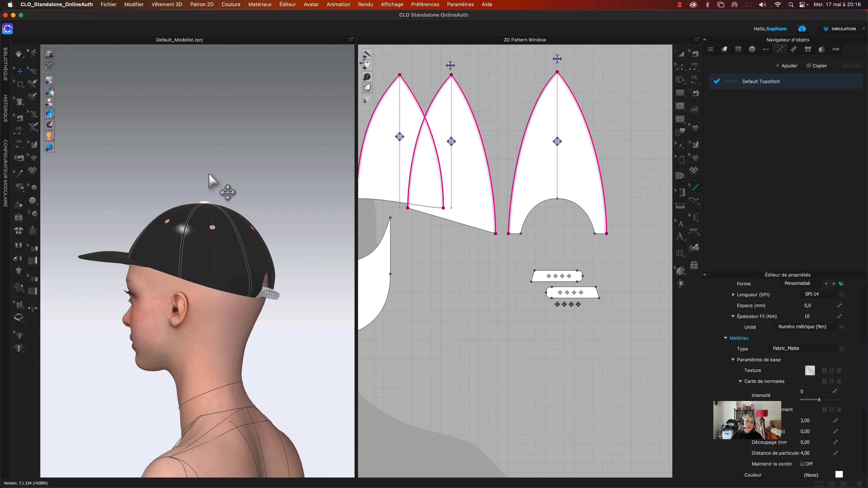
Topstitch the visor's outer edge from one upper corner around the front curve to the other upper corner
right_click_drag(208, 165, 278, 170)
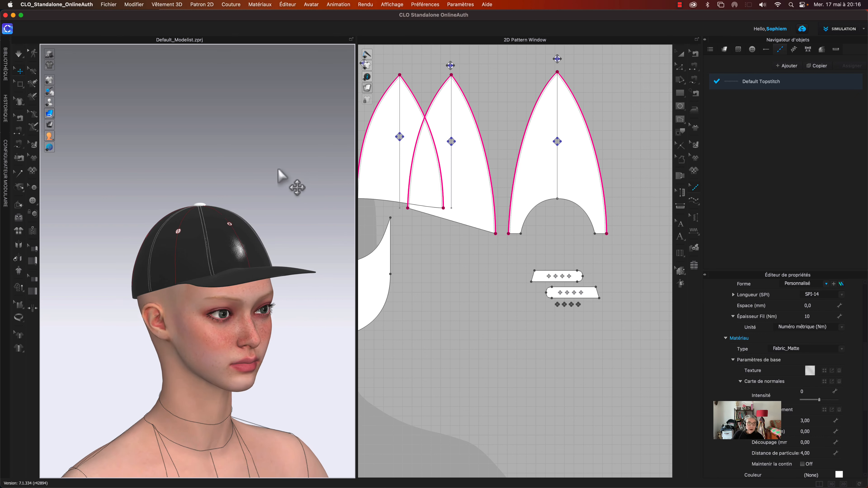
right_click_drag(412, 334, 601, 359)
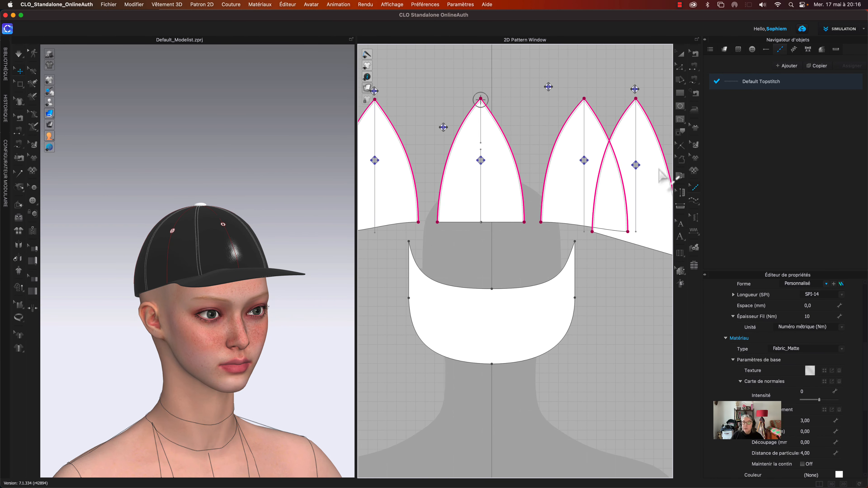
left_click(694, 201)
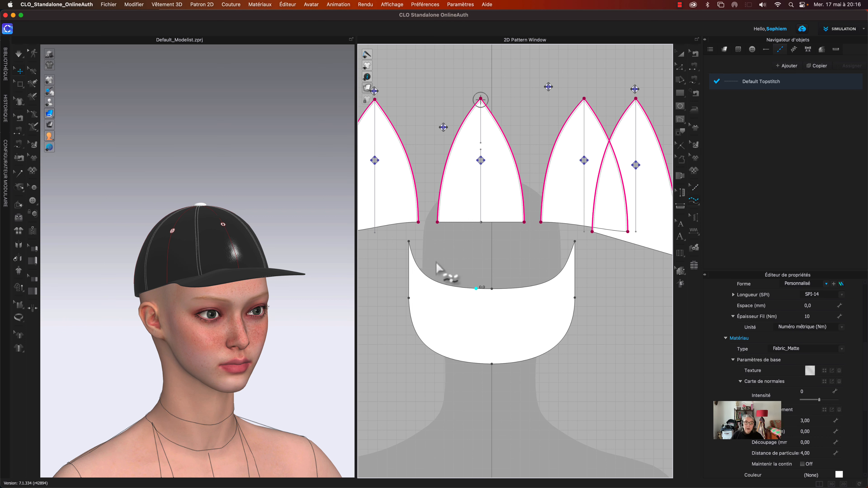
left_click(410, 243)
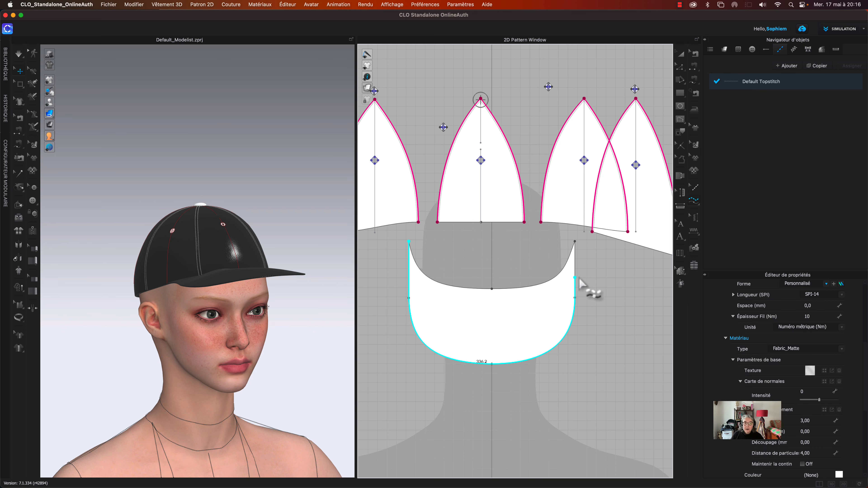
left_click(575, 242)
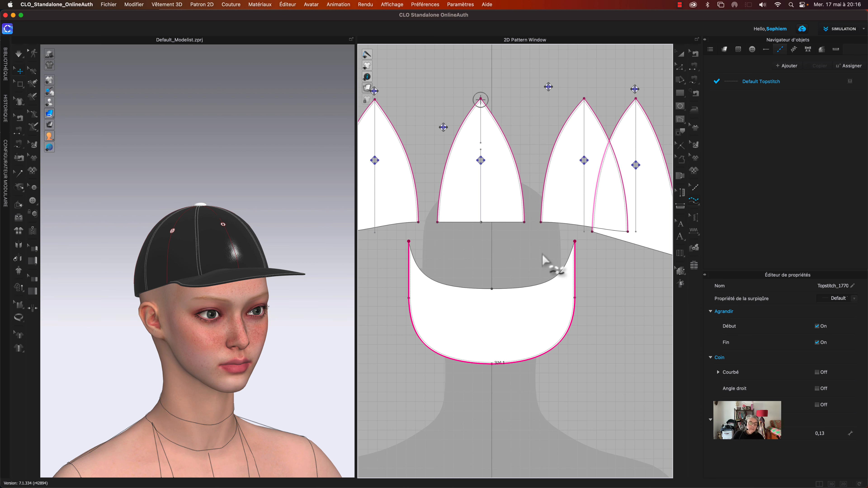
Topstitch the bottom edges of the five crown panels that have no arched opening
scroll(474, 264, "down", 5)
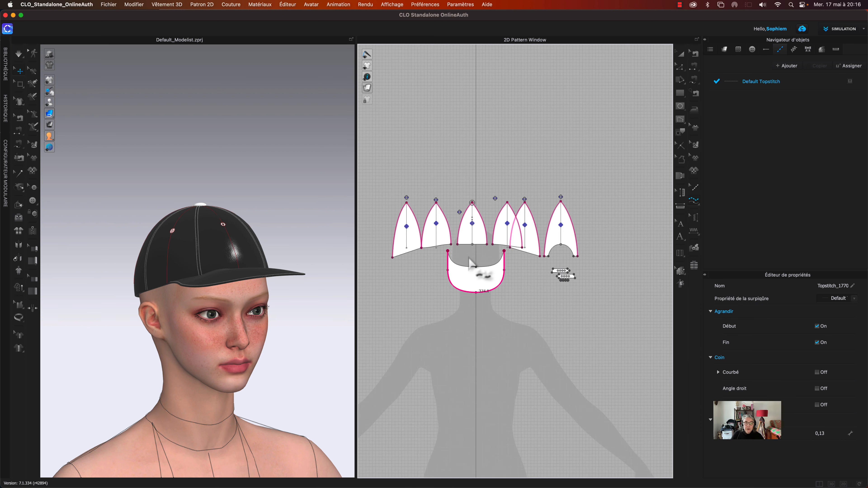
left_click(393, 257)
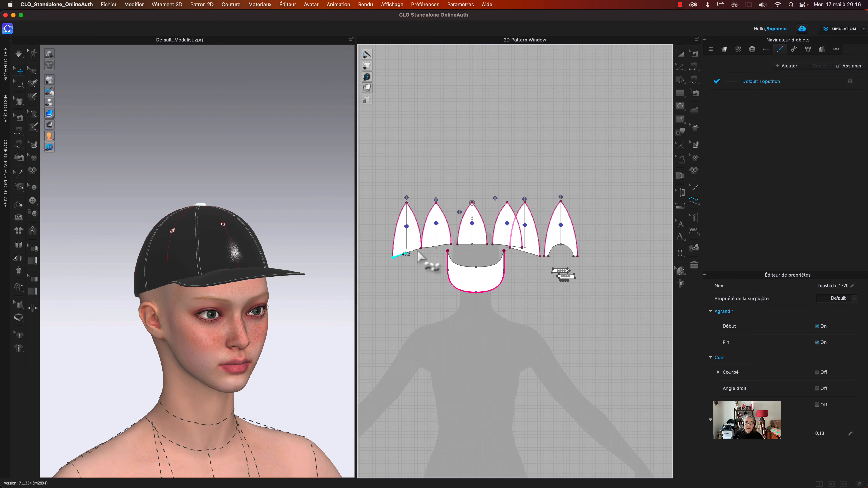
left_click(423, 252)
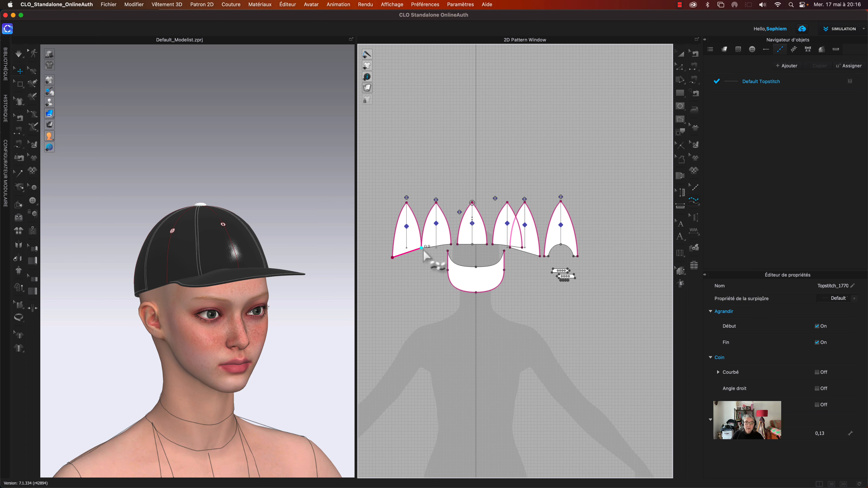
left_click(459, 249)
left_click(490, 250)
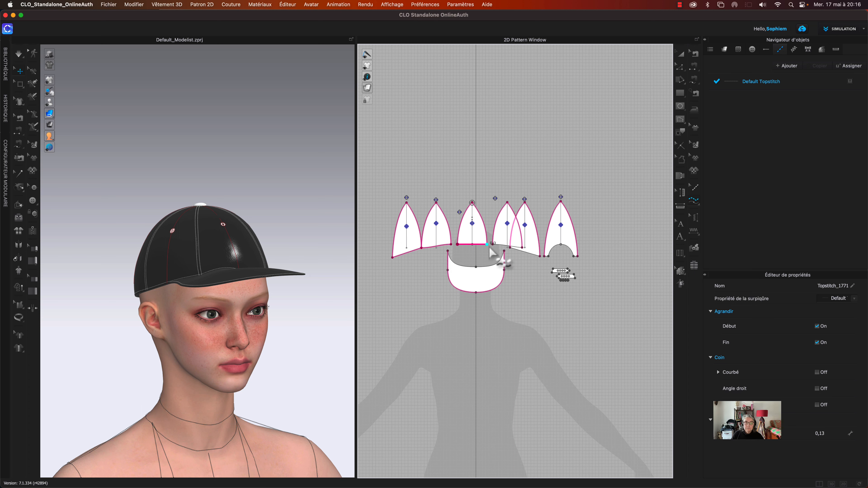
left_click(523, 251)
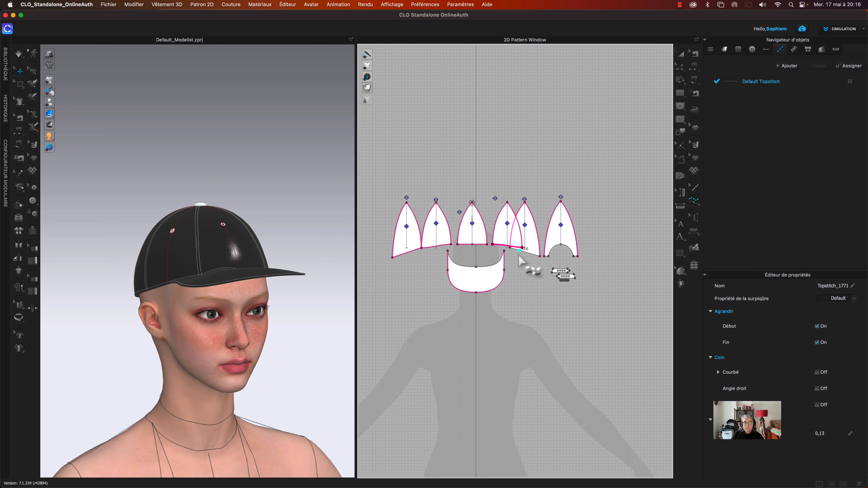
left_click(543, 259)
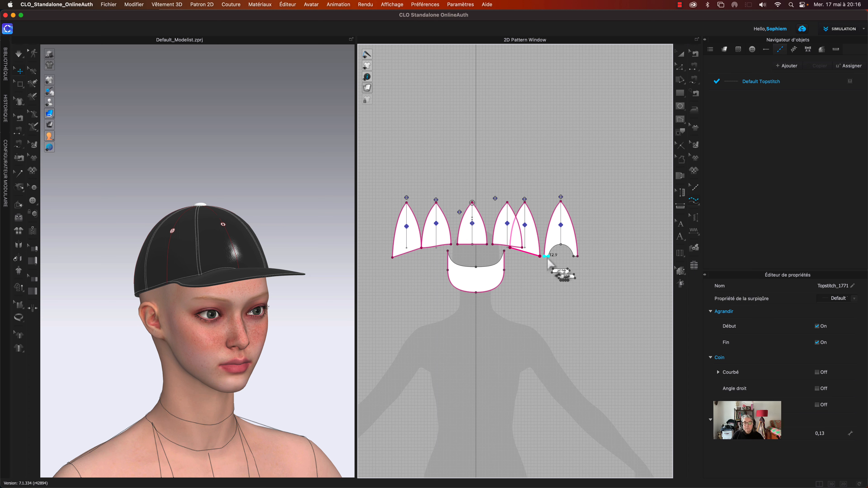
Topstitch the back panel's left short bottom edge and its arched opening, undoing the misplaced stitch in between
left_click(548, 259)
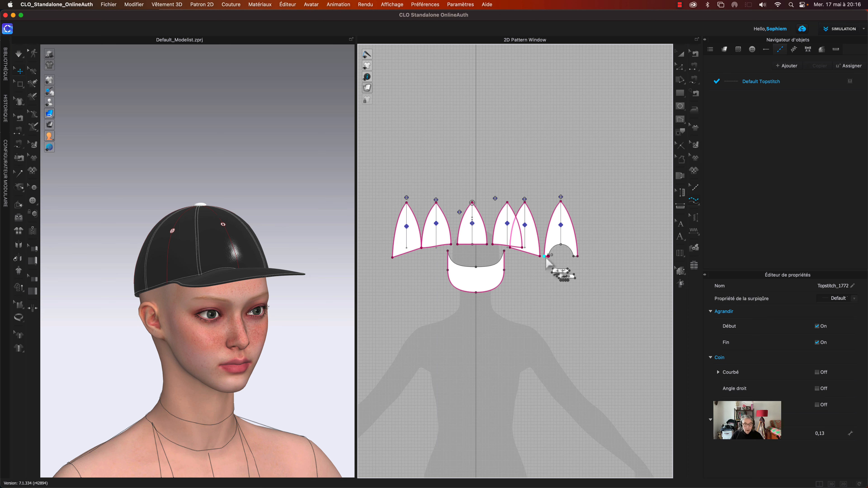
key("super+z")
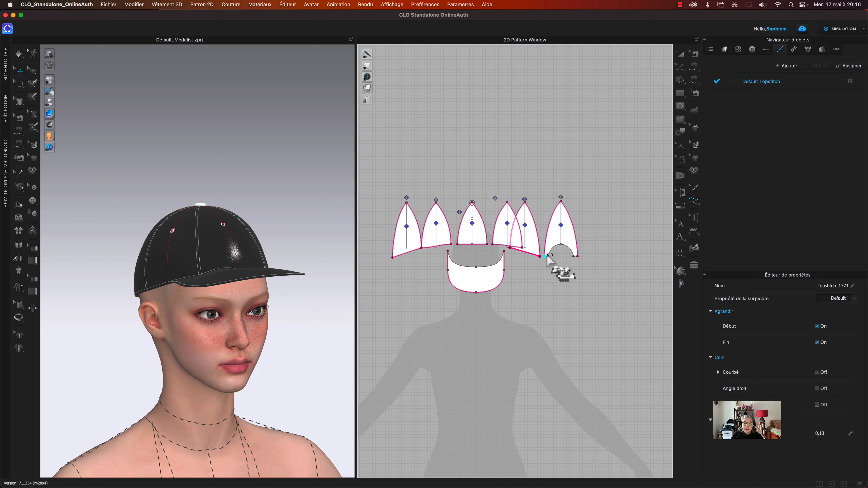
left_click(574, 262)
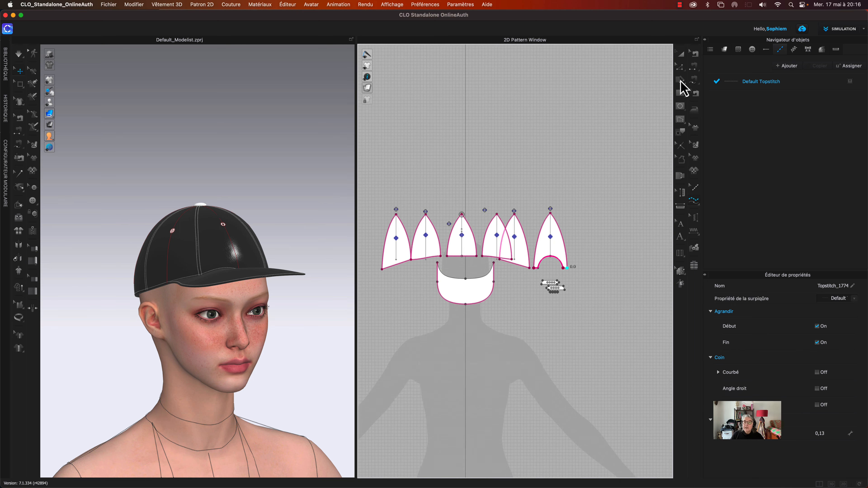
left_click(680, 55)
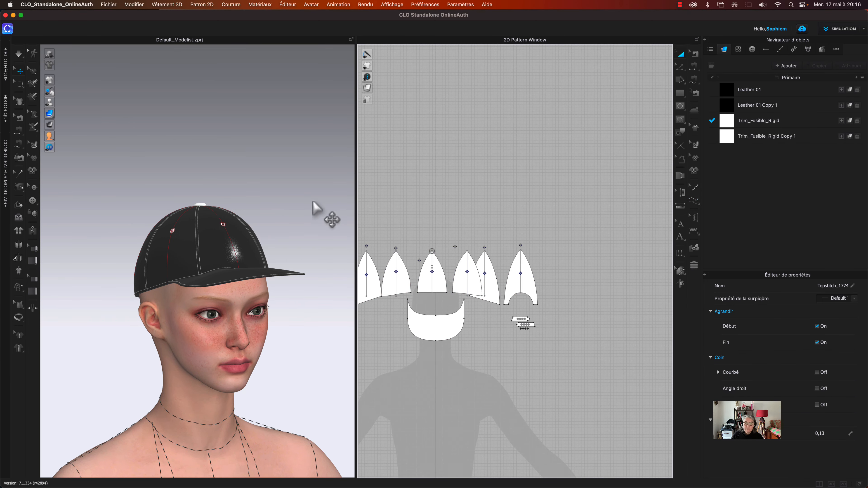
Topstitch the short bottom edge to the right of the back panel's arched opening
right_click_drag(309, 200, 216, 198)
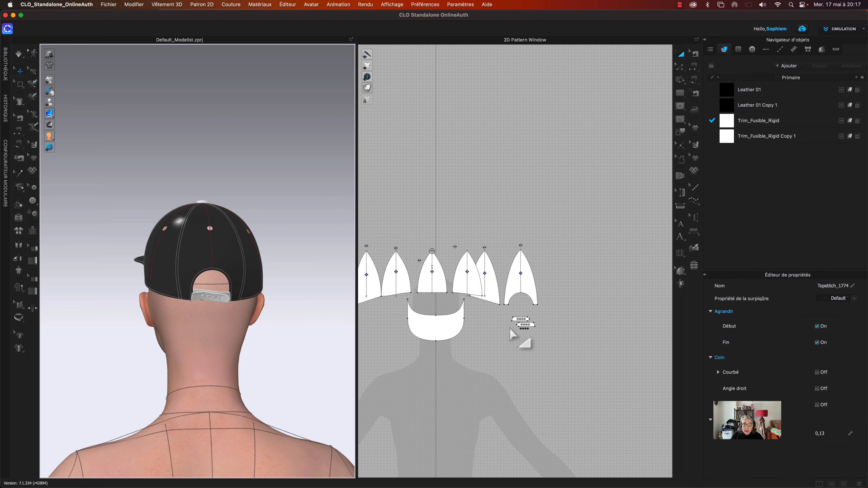
scroll(480, 308, "down", 5)
middle_click_drag(569, 358, 421, 364)
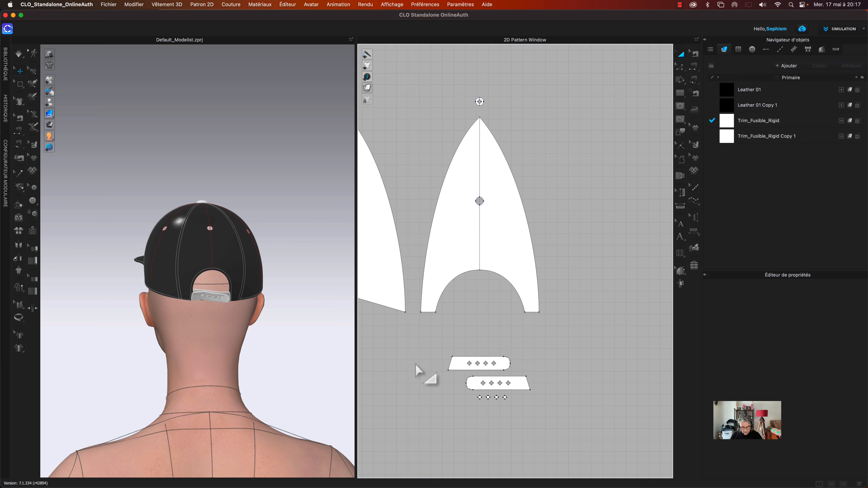
left_click(695, 202)
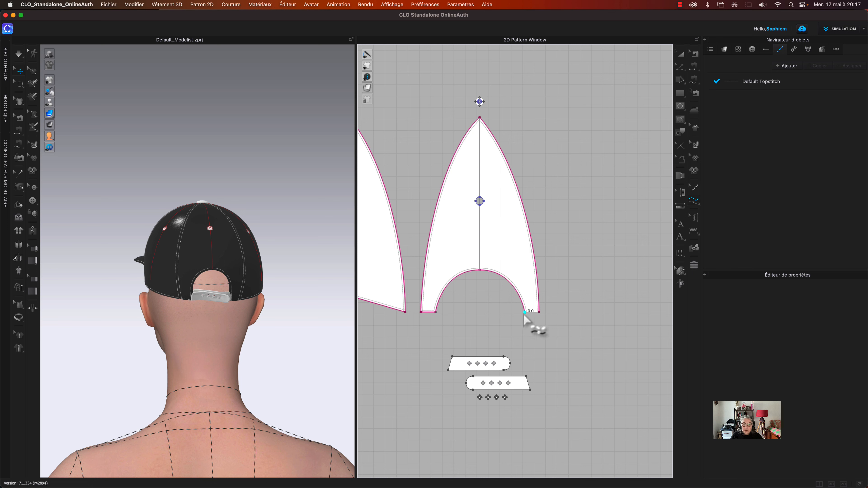
left_click(539, 313)
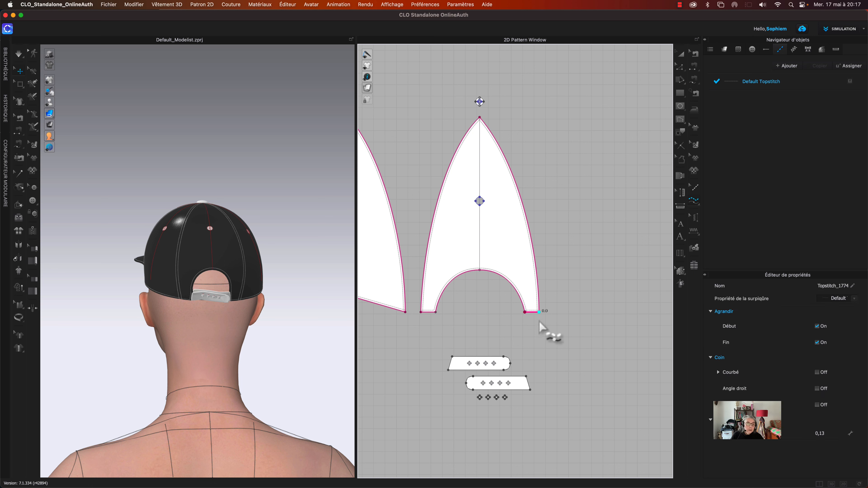
left_click(681, 54)
Examine the avatar's head circumference measurement along the cap's lower edge and the topstitching where the crown meets the visor
right_click_drag(335, 137, 278, 169)
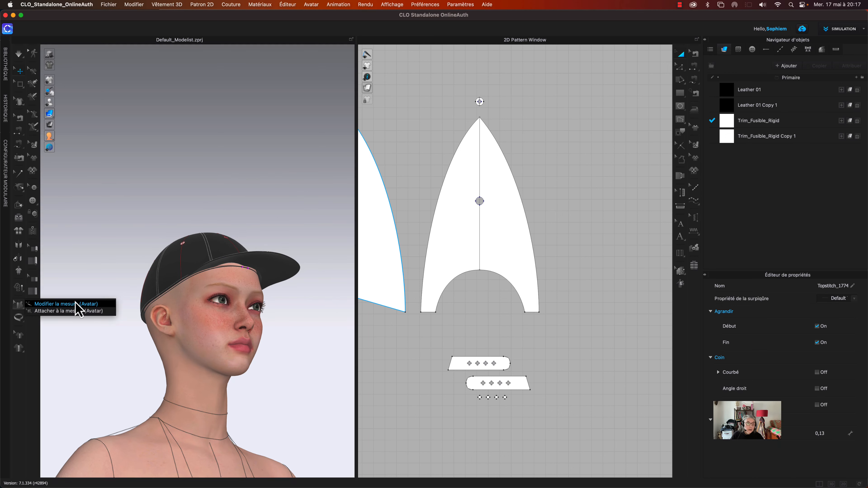
left_click(19, 306)
left_click(234, 268)
scroll(234, 268, "up", 5)
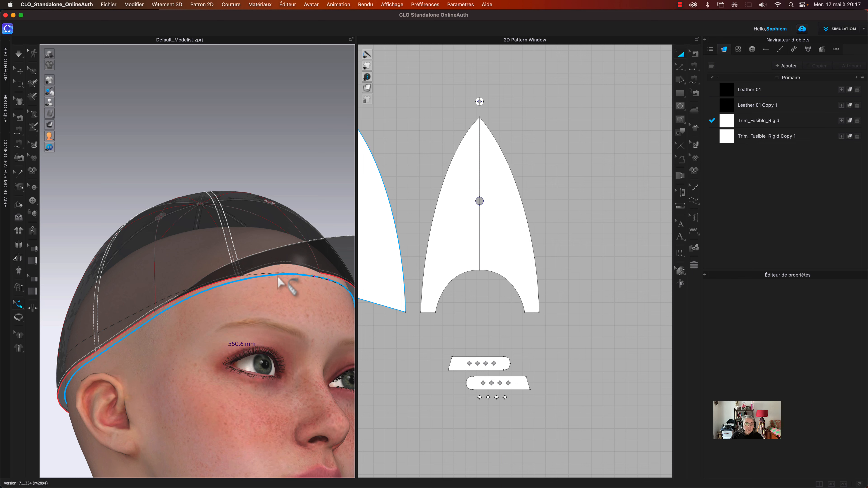
middle_click_drag(391, 382, 737, 396)
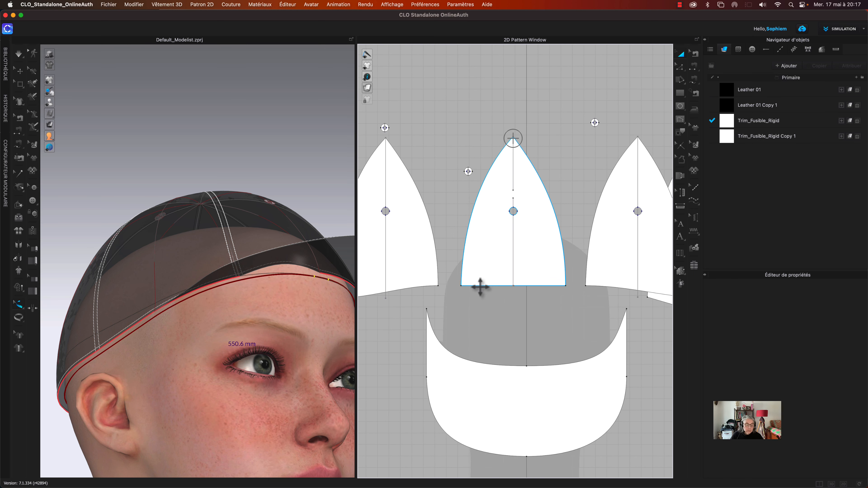
right_click_drag(239, 267, 252, 300)
scroll(251, 300, "up", 5)
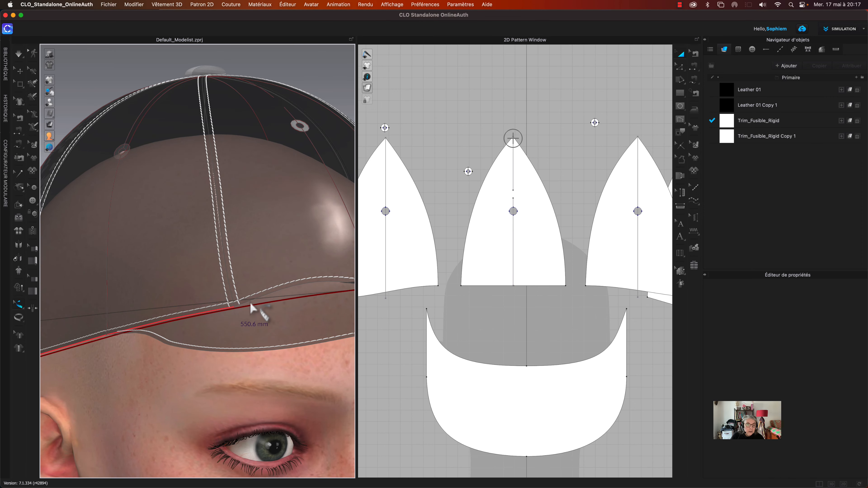
scroll(252, 304, "up", 3)
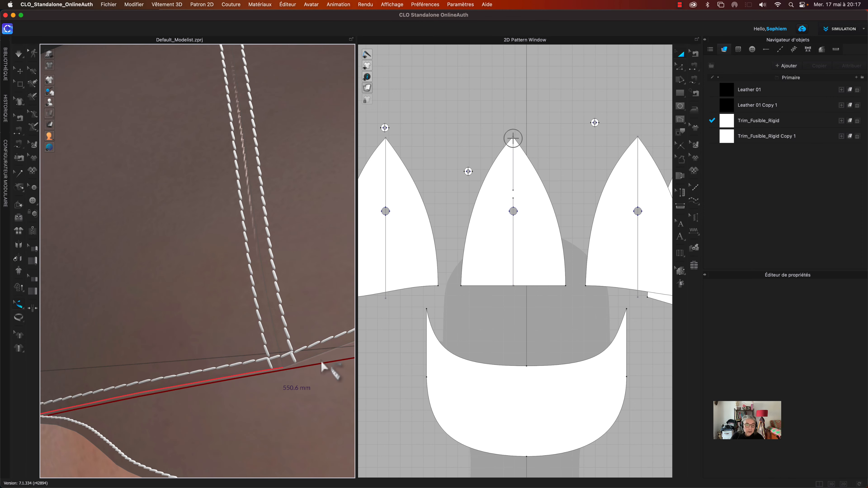
scroll(324, 363, "down", 10)
scroll(317, 362, "up", 3)
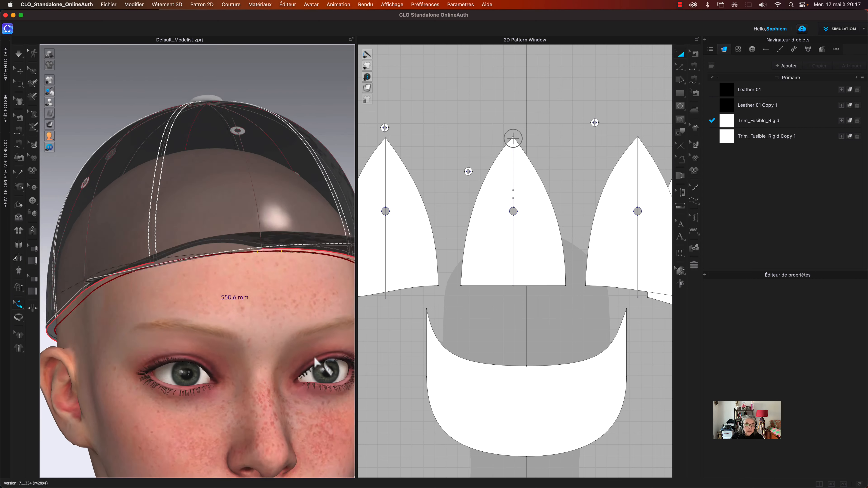
scroll(313, 362, "down", 2)
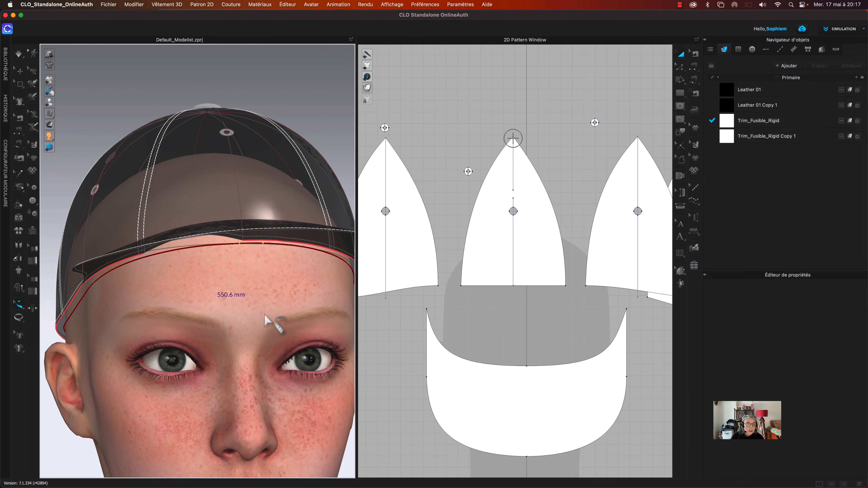
left_click(230, 243)
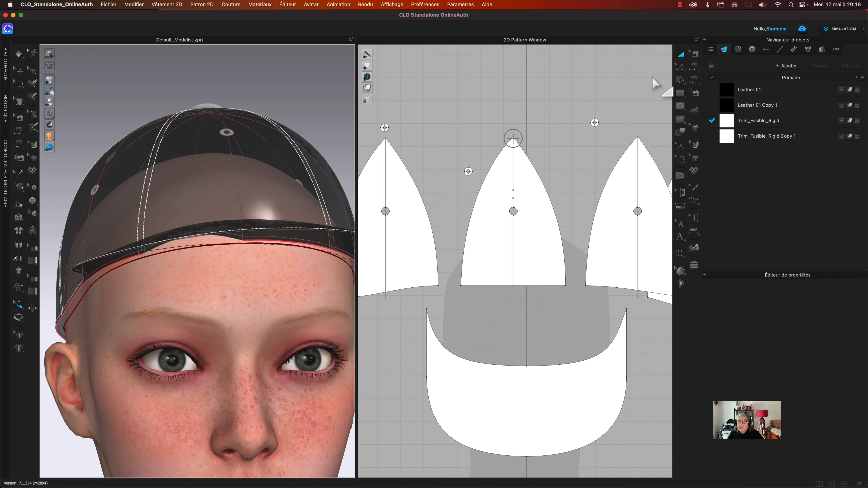
Archive the visor pattern piece to take it out of the 3D garment
left_click(682, 55)
left_click(554, 419)
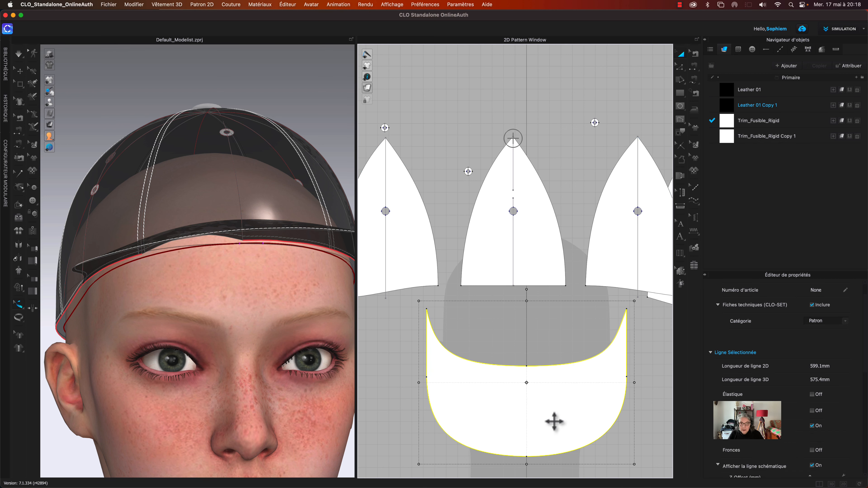
right_click(556, 424)
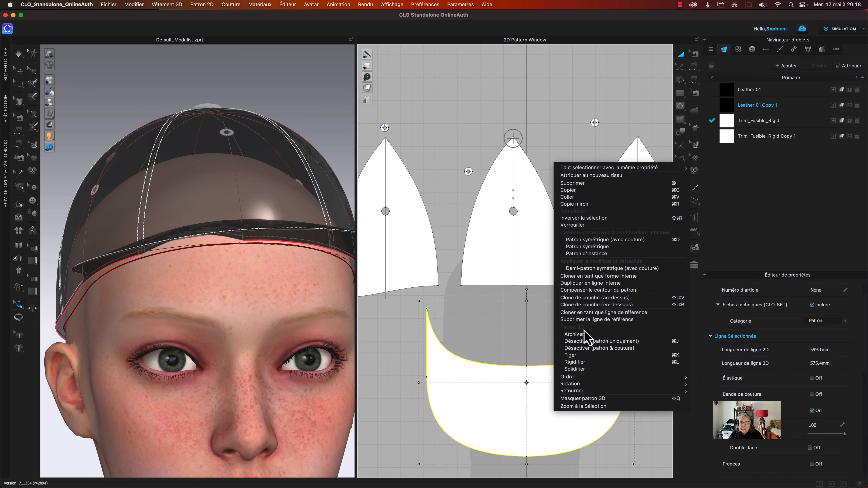
left_click(587, 341)
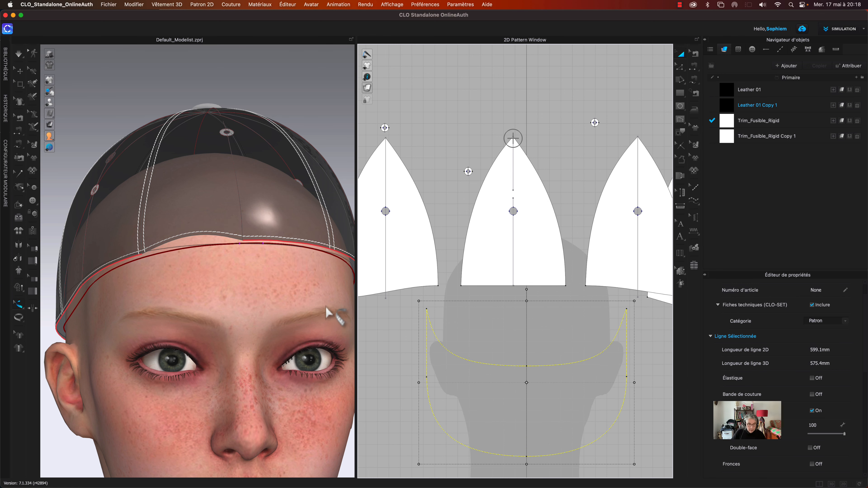
Attach the lower edges of the two front crown panels to the avatar's head circumference measurement and simulate the cap
left_click(21, 306)
left_click(43, 311)
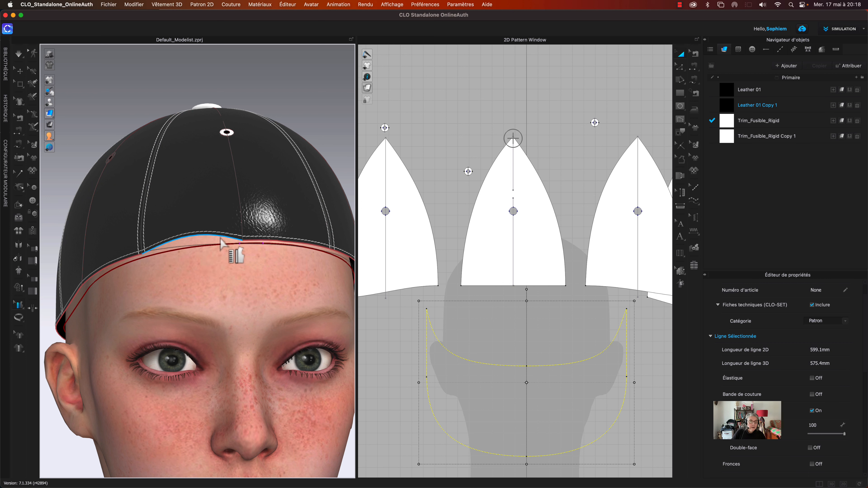
left_click(220, 245)
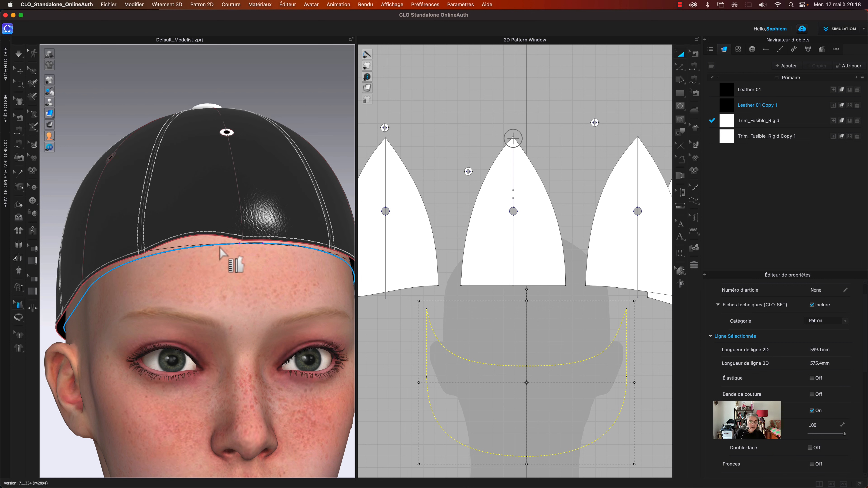
key("space")
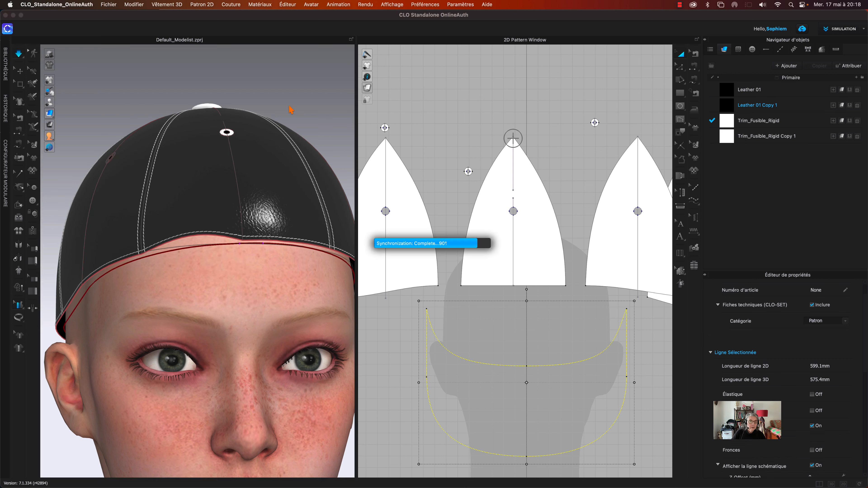
key("space")
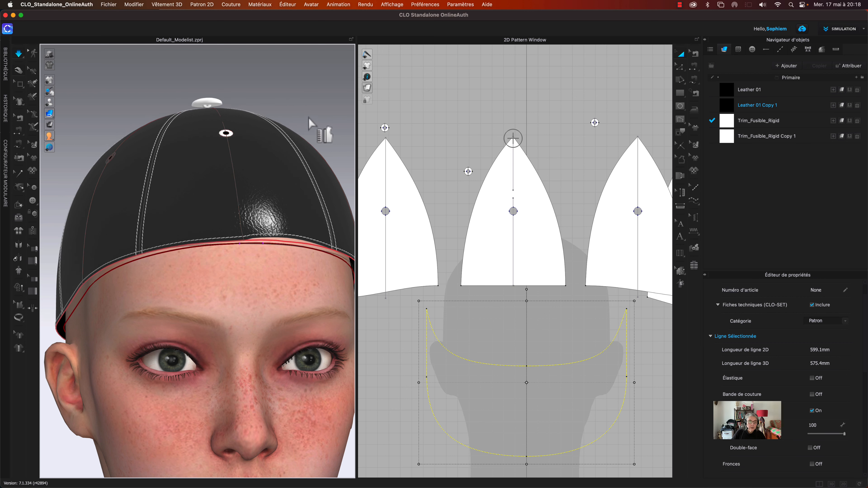
right_click_drag(309, 122, 289, 120)
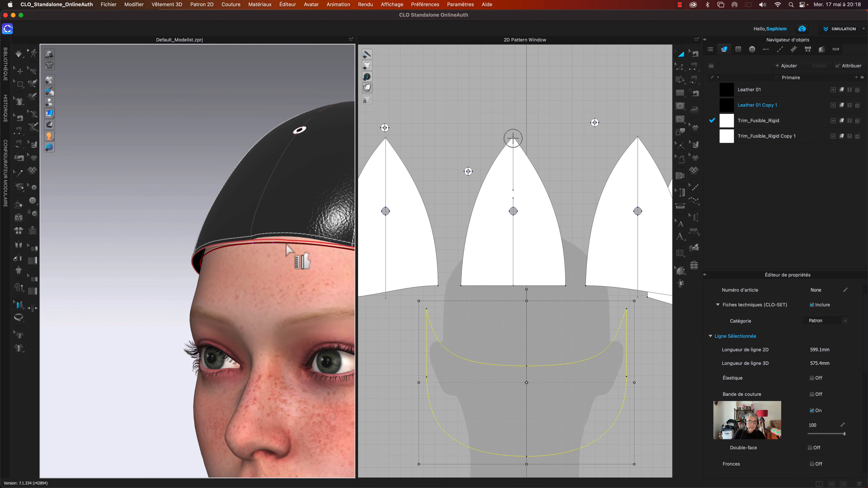
left_click(292, 238)
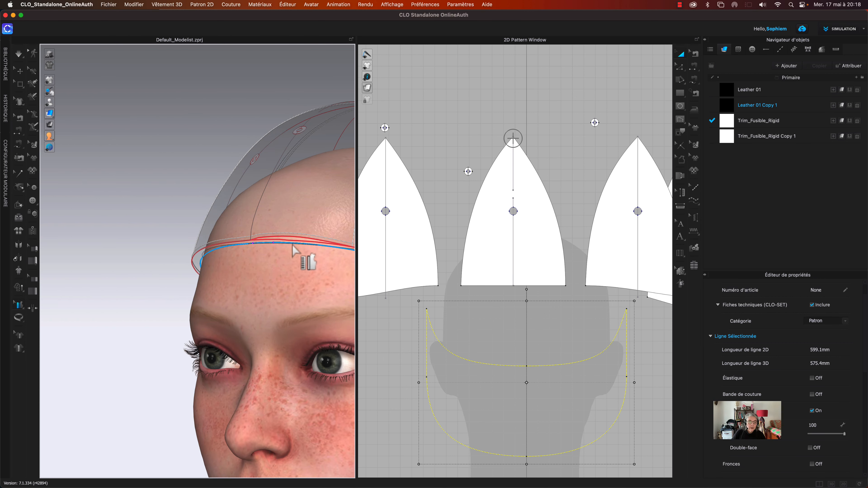
key("space")
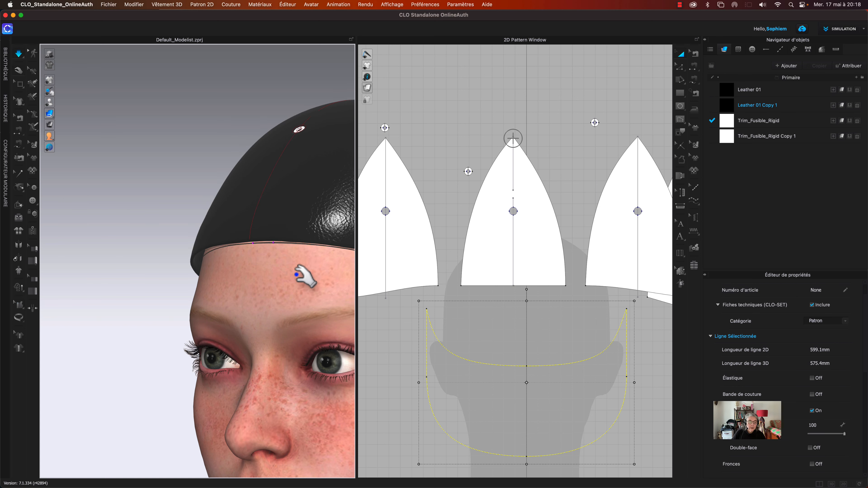
Unarchive the visor pattern piece to restore it in the 3D garment
right_click_drag(203, 155, 221, 159)
middle_click_drag(628, 226, 628, 226)
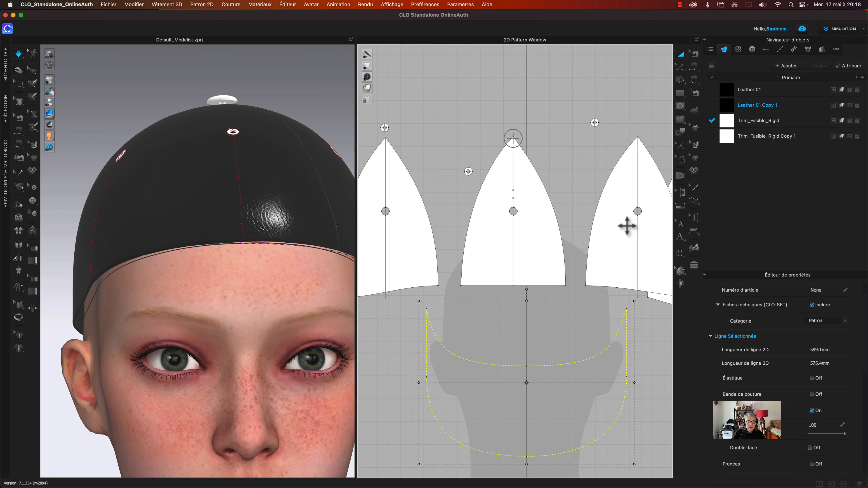
right_click(585, 363)
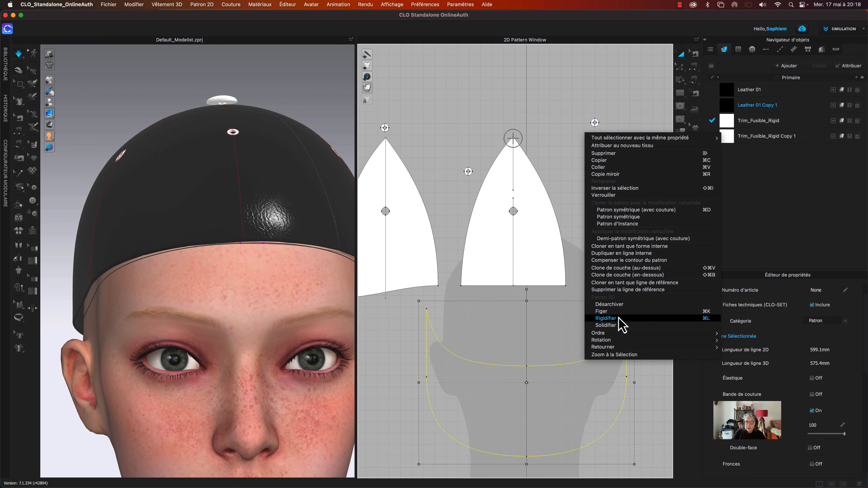
left_click(619, 318)
Reshape the visor during simulation by pulling its front edge upward from one side and outward from the other
right_click_drag(274, 196, 186, 197)
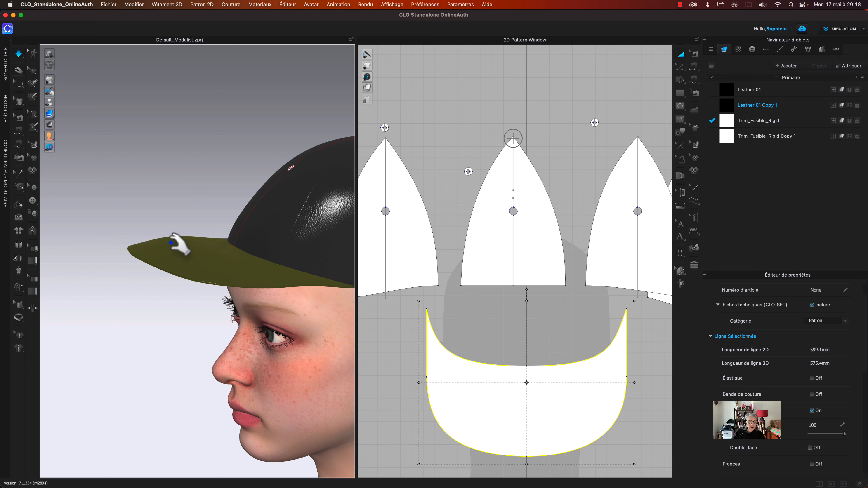
left_click_drag(130, 249, 159, 193)
right_click_drag(178, 179, 245, 173)
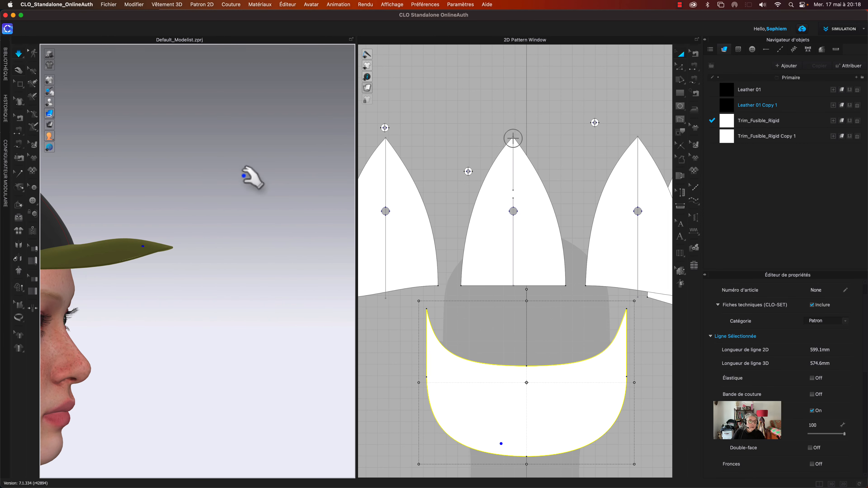
left_click_drag(165, 247, 205, 263)
right_click_drag(209, 255, 338, 239)
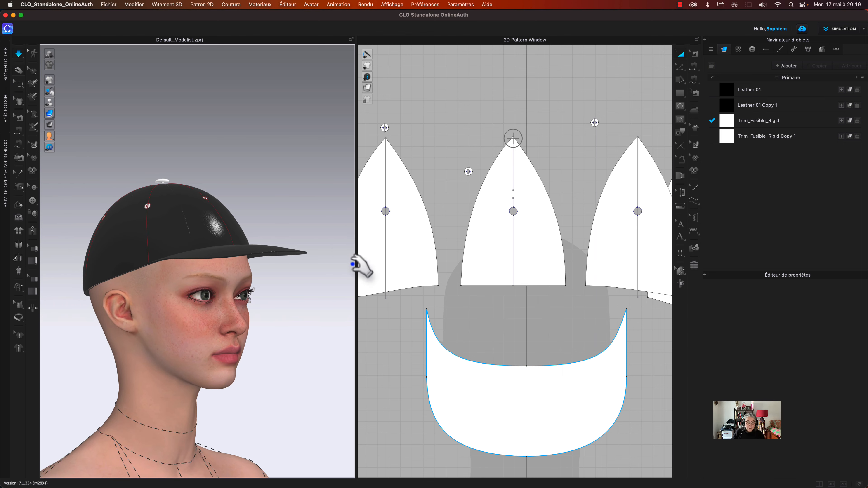
Show only the 3D window and hide the avatar's measurement lines
left_click(831, 485)
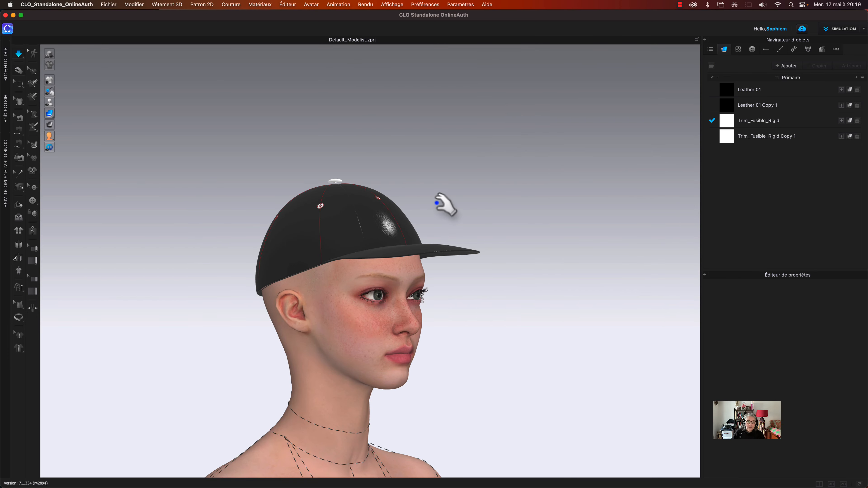
right_click_drag(453, 204, 457, 204)
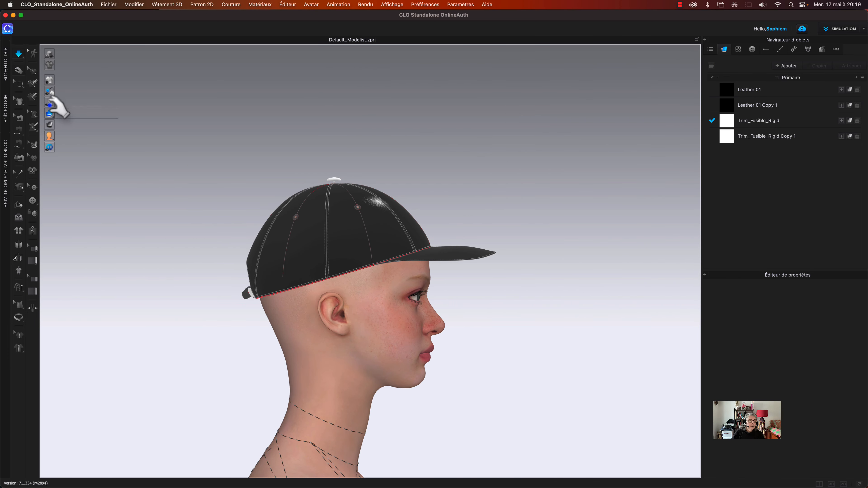
mouse_move(49, 105)
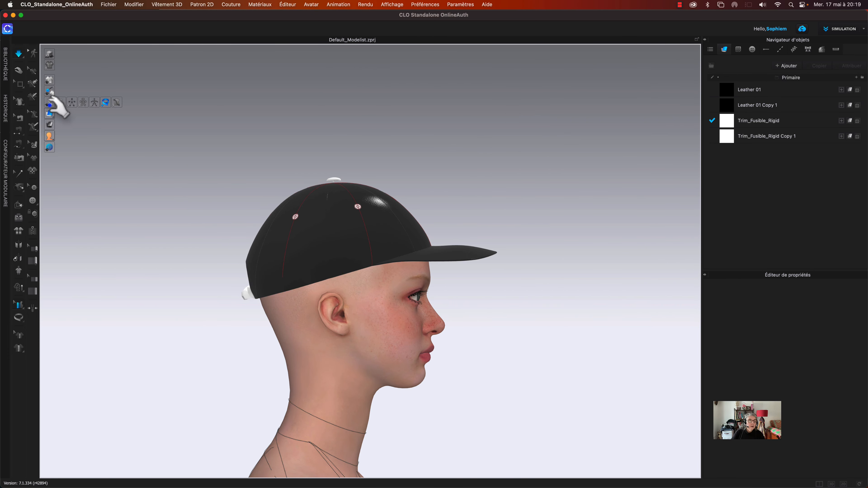
left_click(105, 102)
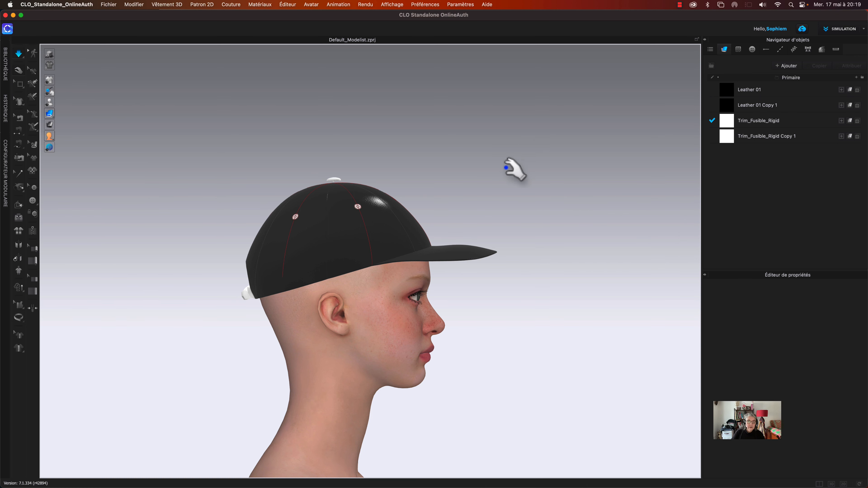
right_click_drag(471, 186, 369, 185)
Leave the simulation for the Select/Move tool and hide the red lines displayed on the cap in 3D
left_click(18, 305)
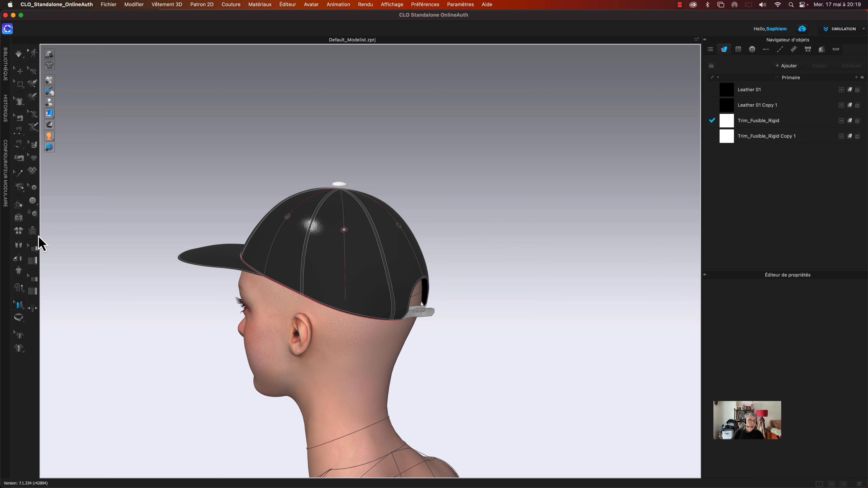
left_click(19, 304)
left_click(51, 304)
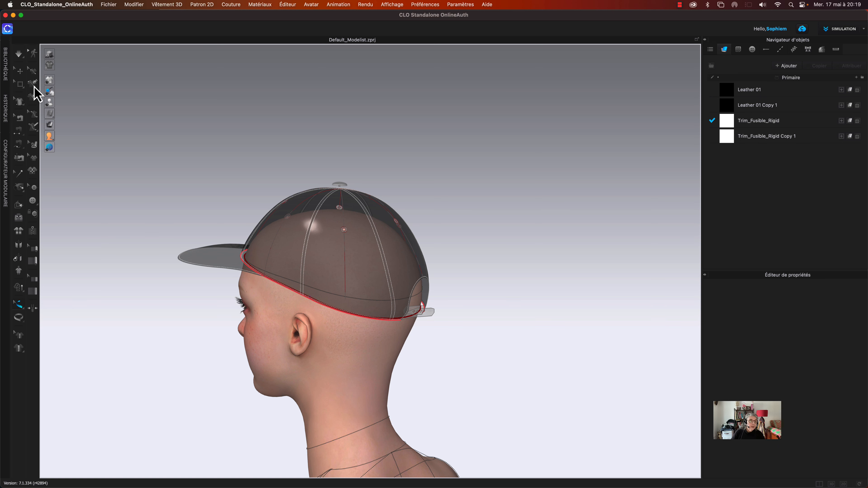
left_click(20, 71)
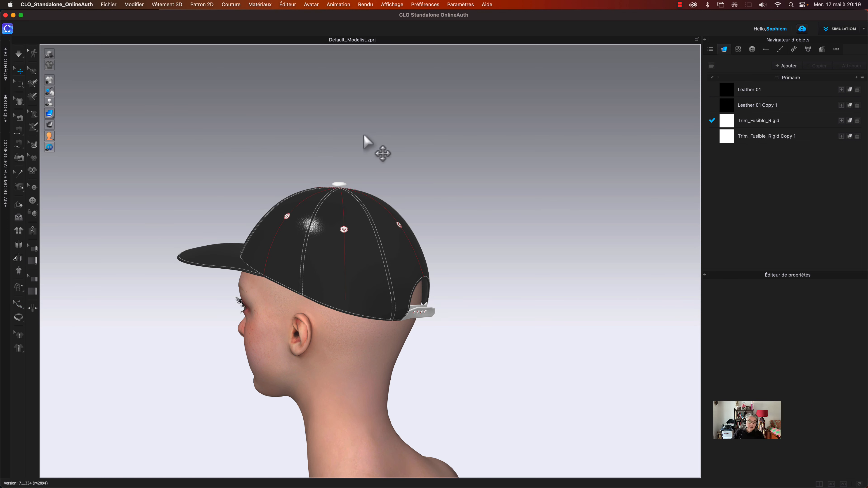
mouse_move(50, 102)
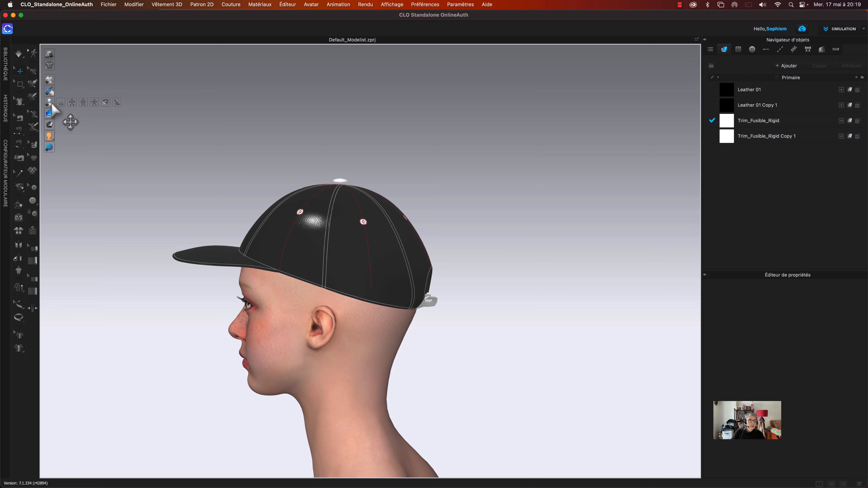
mouse_move(50, 81)
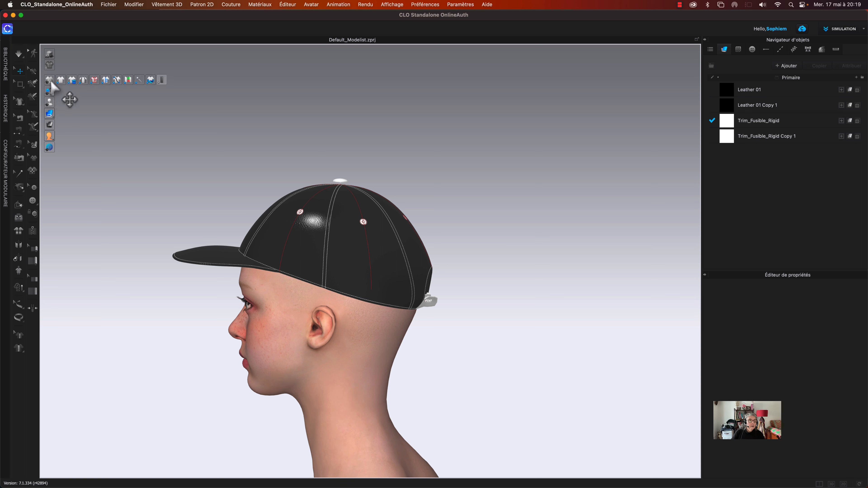
right_click_drag(260, 132, 352, 137)
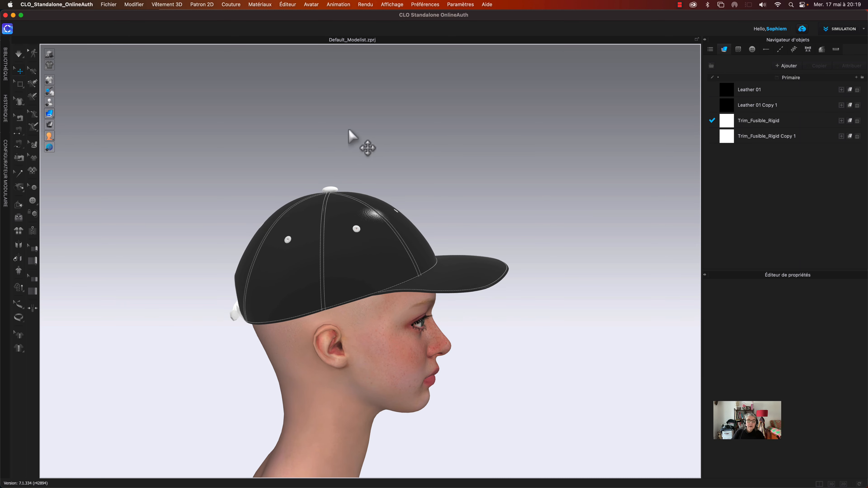
Nudge the cap's top button slightly down onto the crown and deselect it
left_click(331, 189)
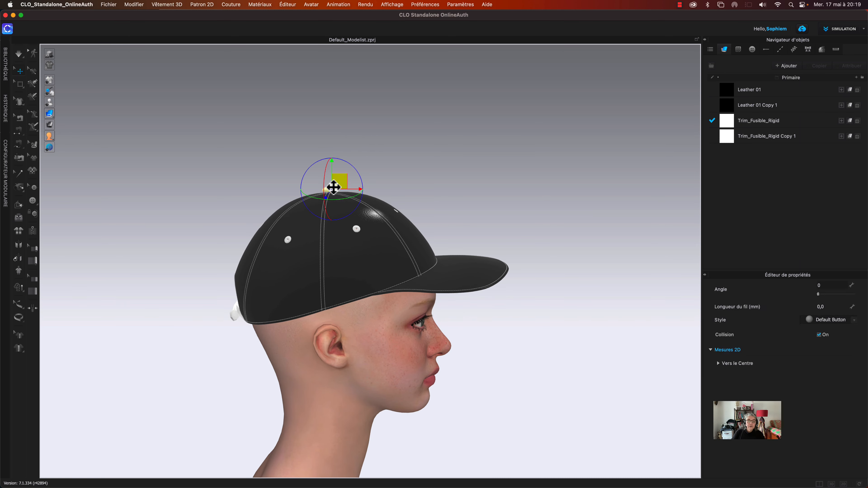
left_click_drag(334, 187, 333, 188)
mouse_move(422, 174)
right_mouse_down()
mouse_move(382, 174)
mouse_move(414, 189)
mouse_move(442, 180)
mouse_move(434, 185)
right_mouse_up()
left_click(407, 187)
middle_click_drag(437, 187, 425, 160)
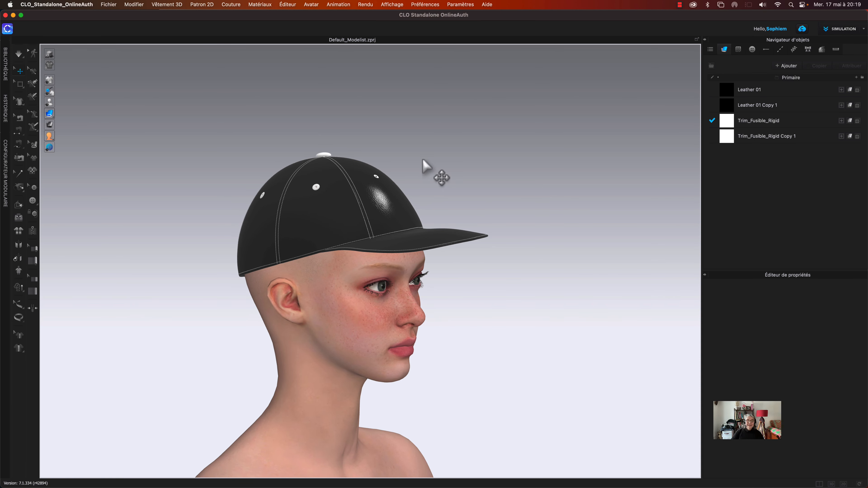
Turn on high-quality rendering for the cap and avatar in the 3D window
right_click_drag(427, 164, 385, 178)
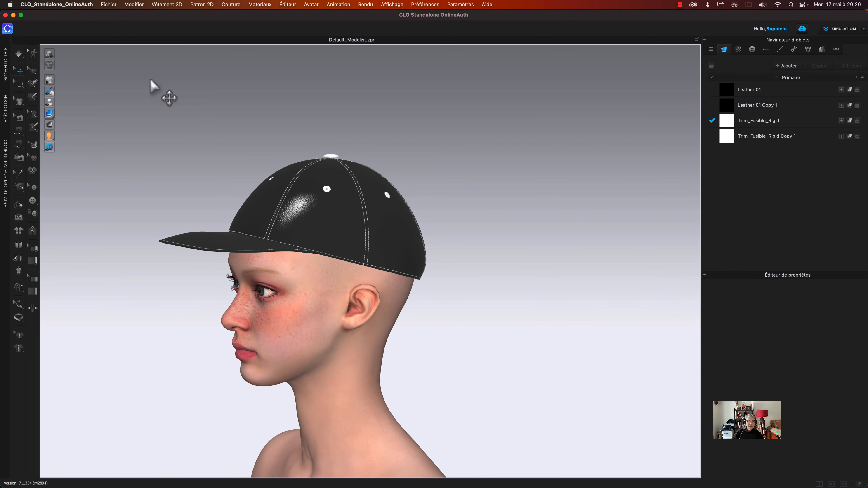
left_click(52, 57)
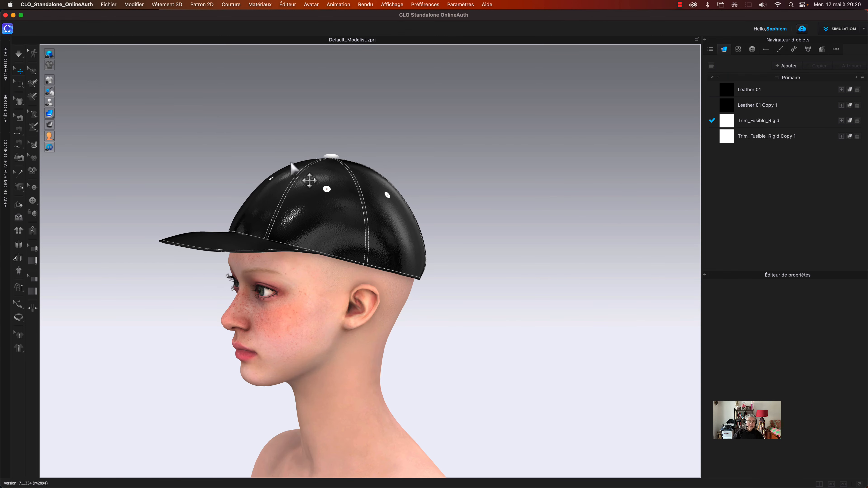
mouse_move(498, 239)
right_mouse_down()
mouse_move(491, 239)
mouse_move(505, 237)
right_mouse_up()
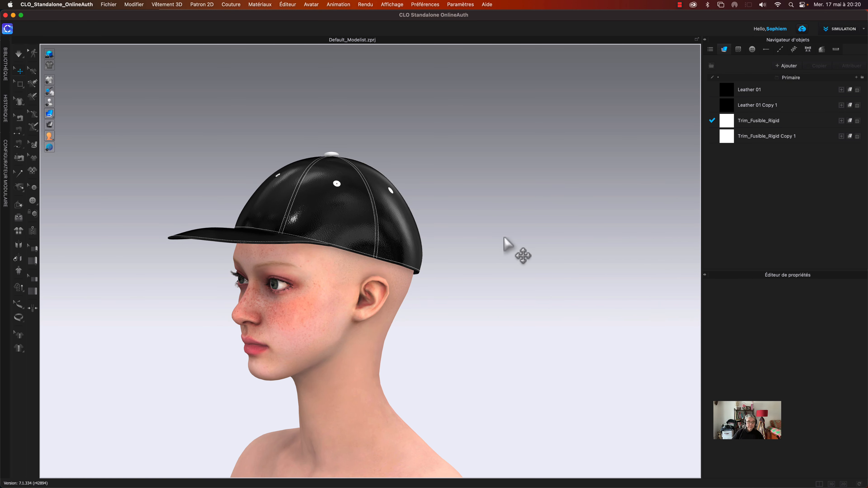
Examine the finished cap on the avatar from the three-quarter left view and the opposite side
right_click(505, 237)
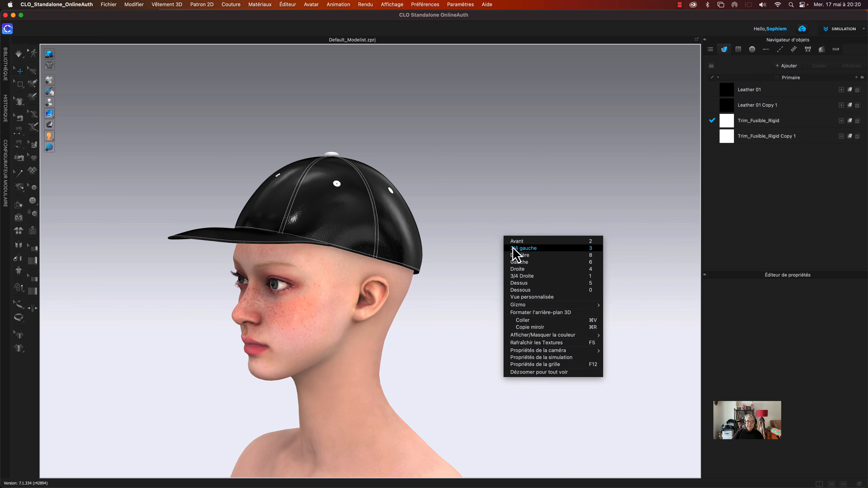
left_click(514, 249)
scroll(452, 128, "up", 5)
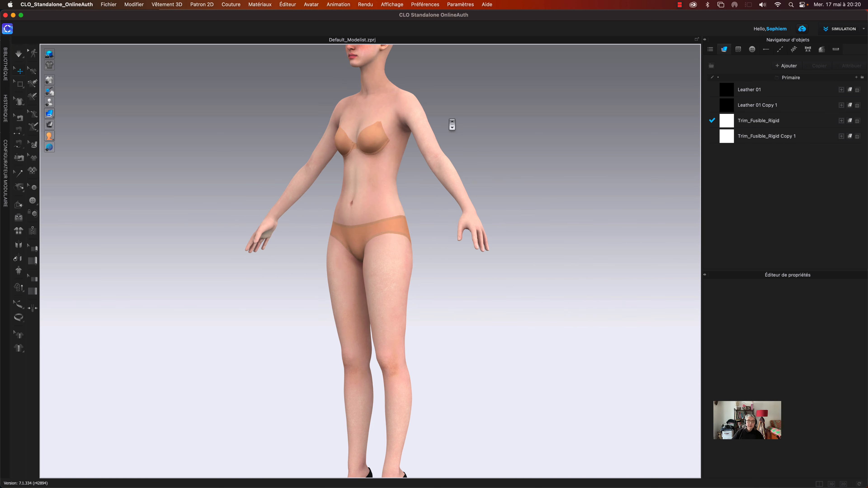
middle_click_drag(481, 113, 493, 307)
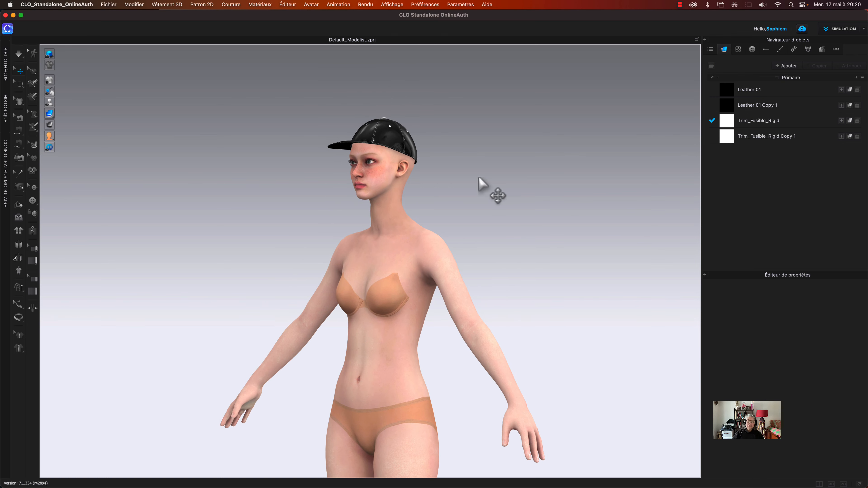
right_click_drag(478, 178, 535, 179)
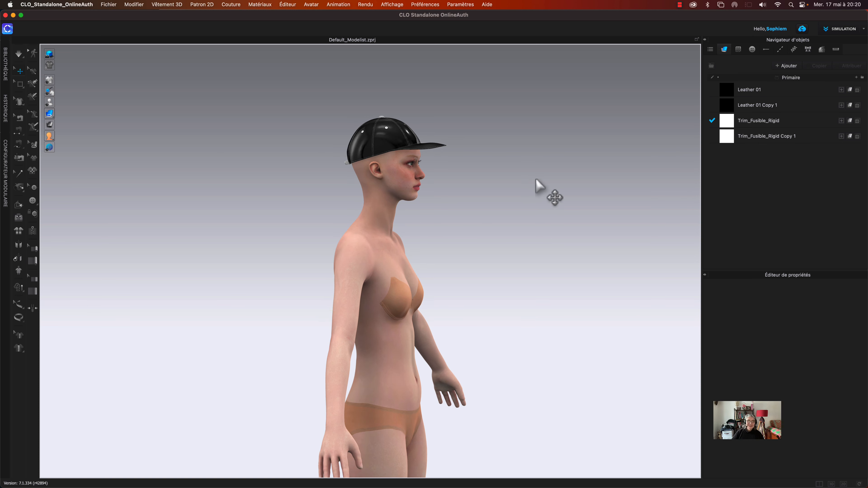